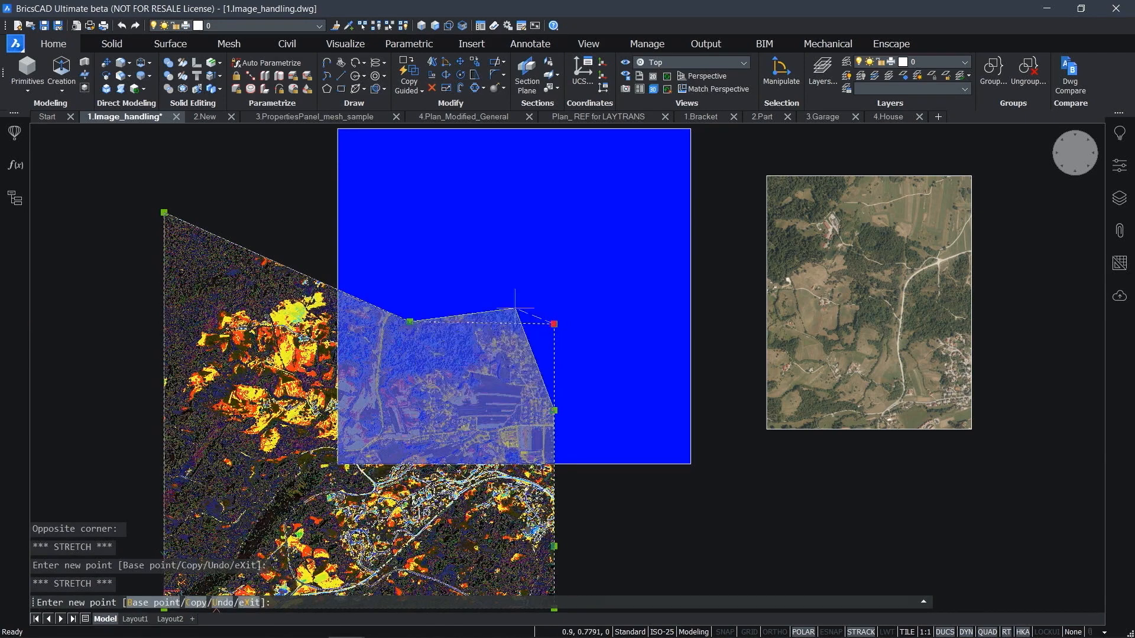
Place the stretched clip boundary point of the large clipped aerial image and move the image up and to the left
left_click(466, 395)
type("m")
key("Return")
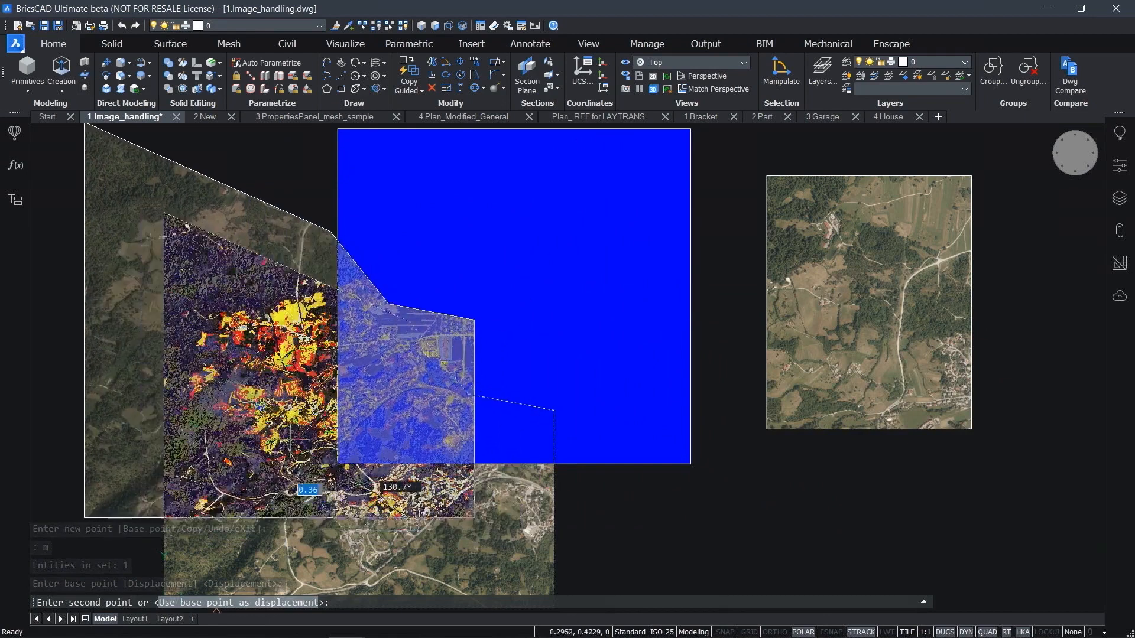
left_click(274, 403)
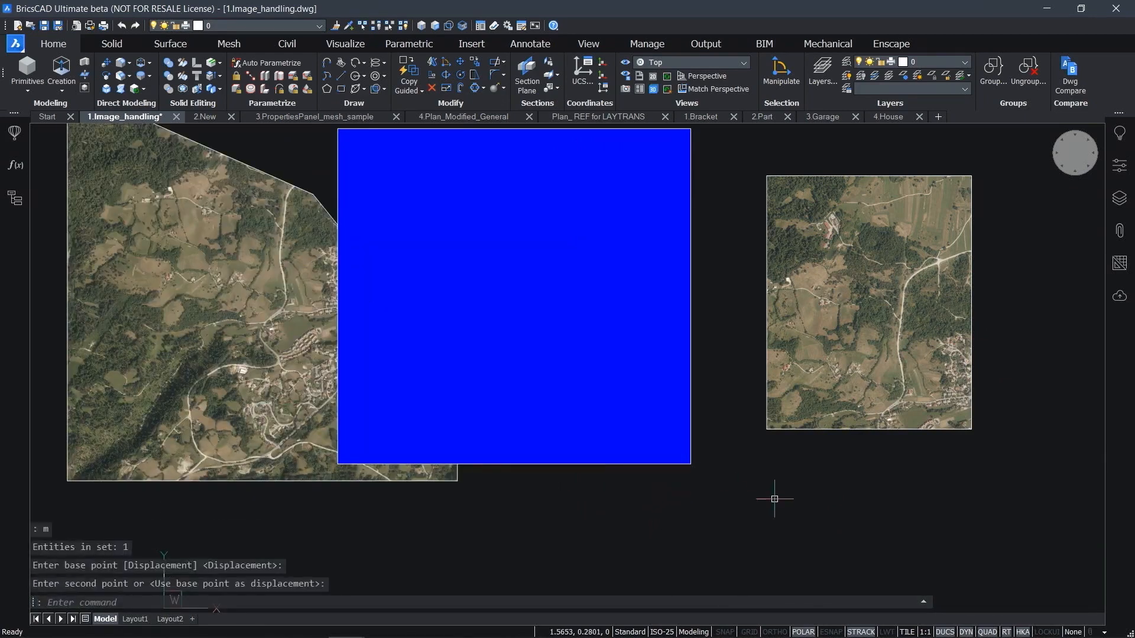
Reshape the clip boundary of the separate aerial image by stretching its lower corner and lower edge points outward to expose more terrain
middle_click_drag(775, 499, 591, 541)
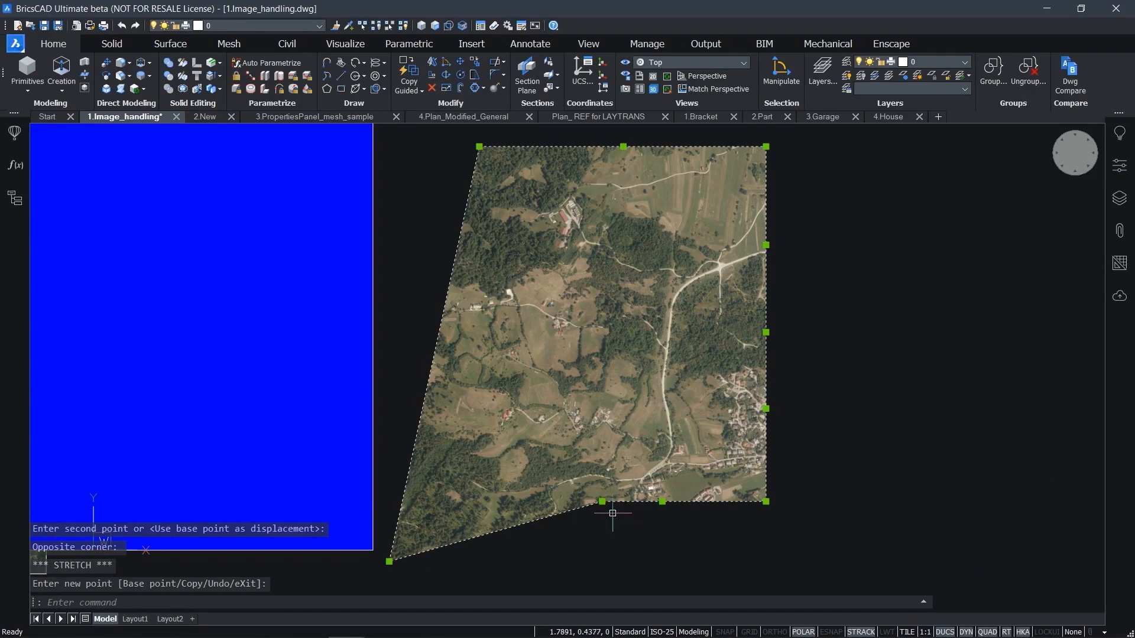
left_click(604, 504)
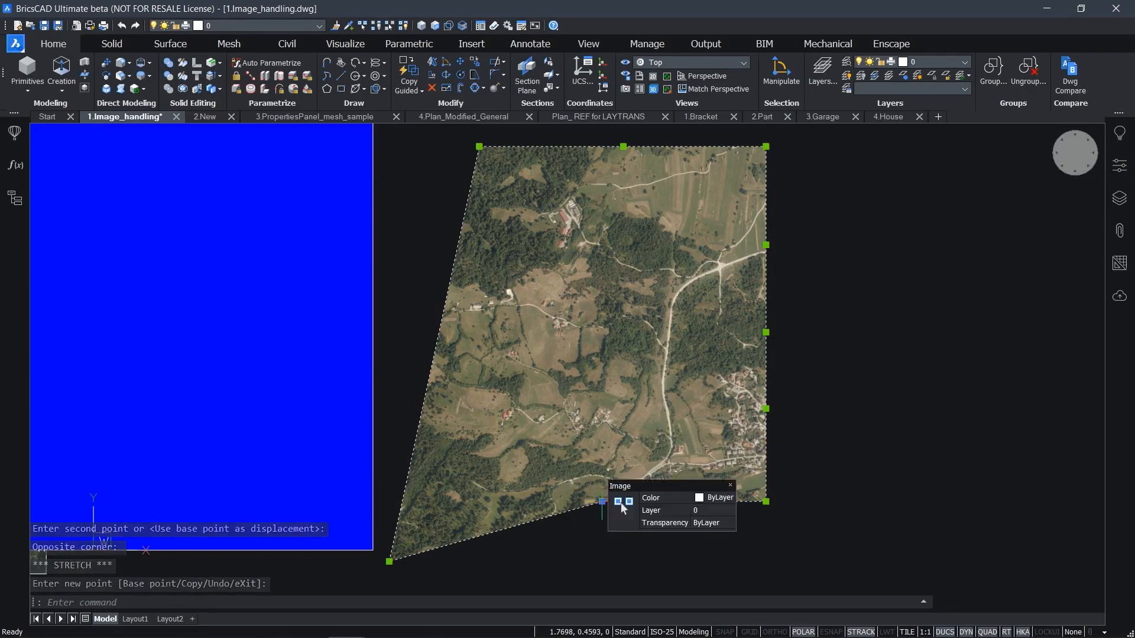
left_click(602, 501)
middle_click_drag(626, 562, 611, 467)
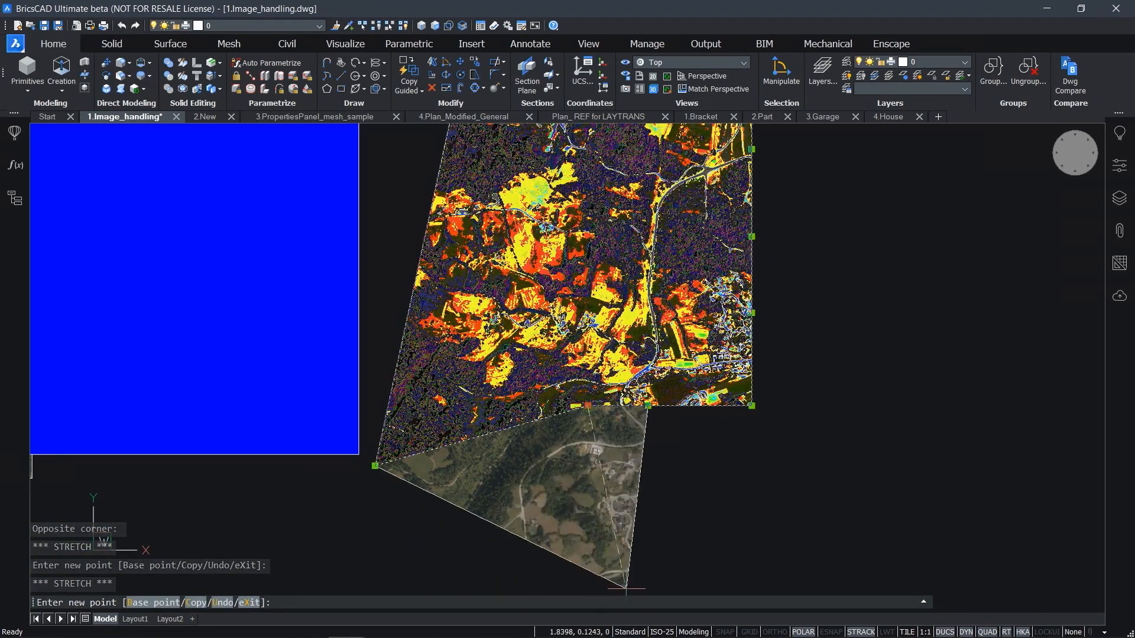
left_click(515, 583)
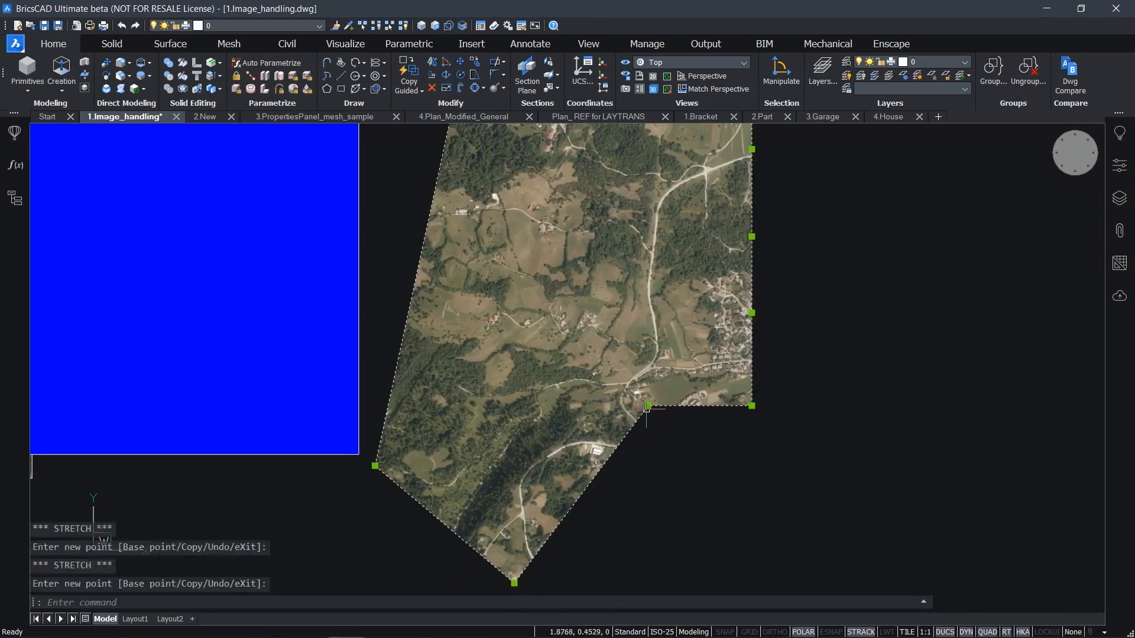
left_click(647, 406)
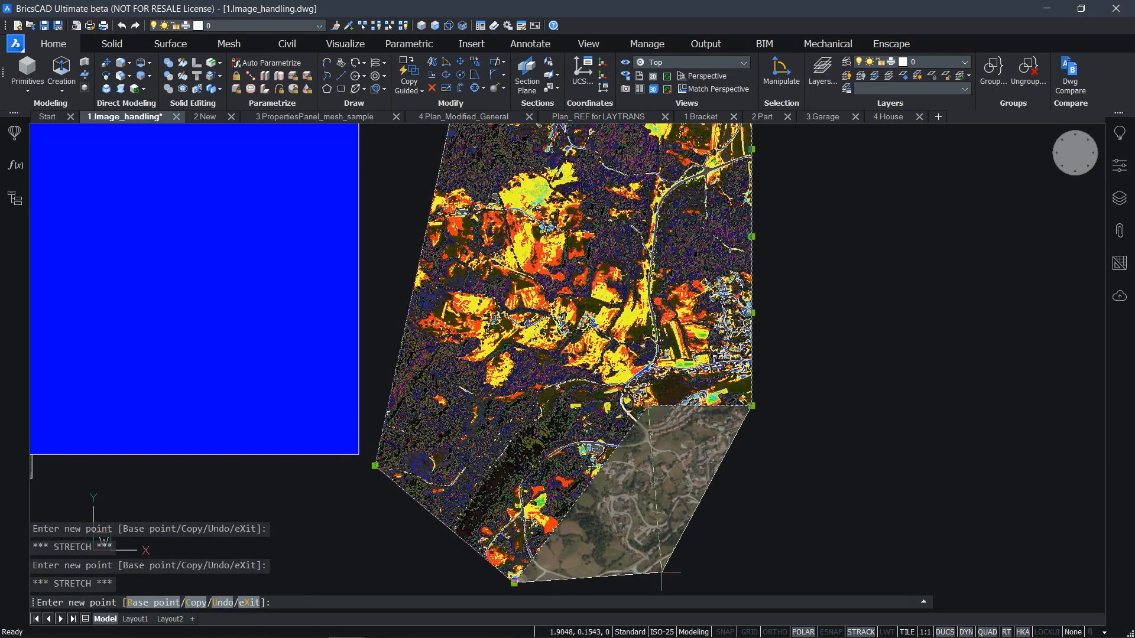
left_click(674, 569)
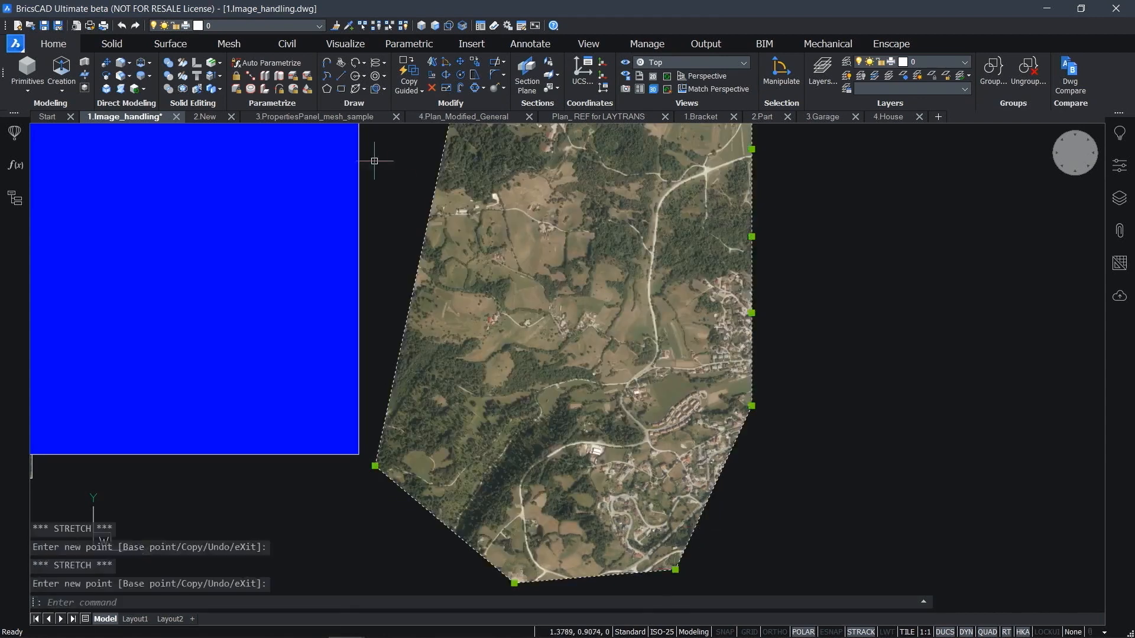
key("Escape")
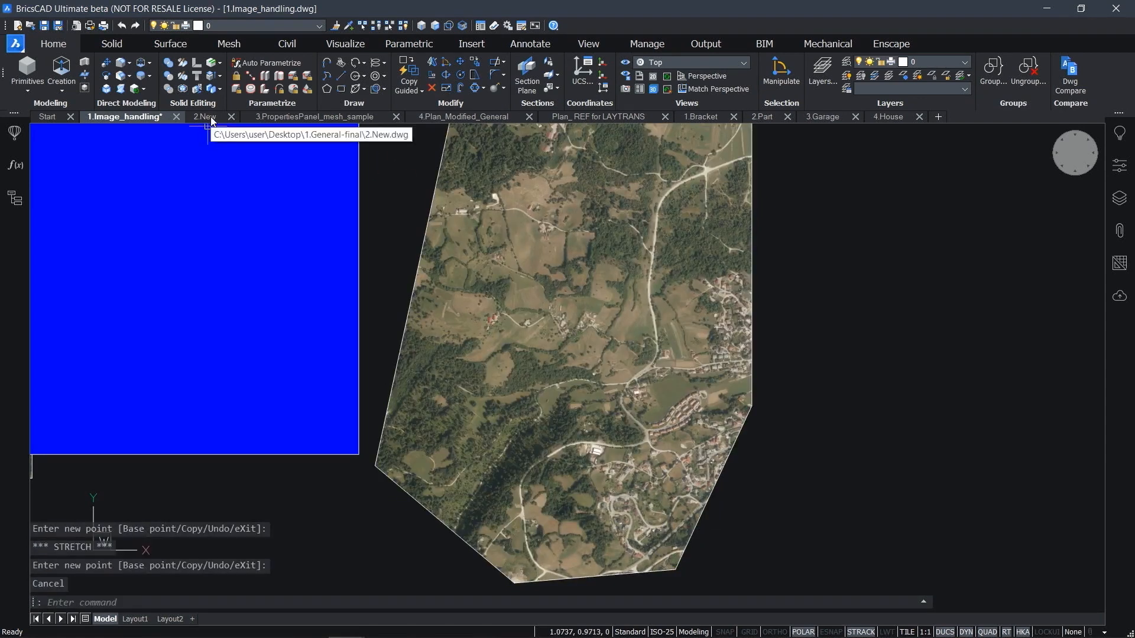
Switch to the 2.New drawing and open 2.SofaLounge.skp from the 1.General-final folder in File Explorer
left_click(211, 120)
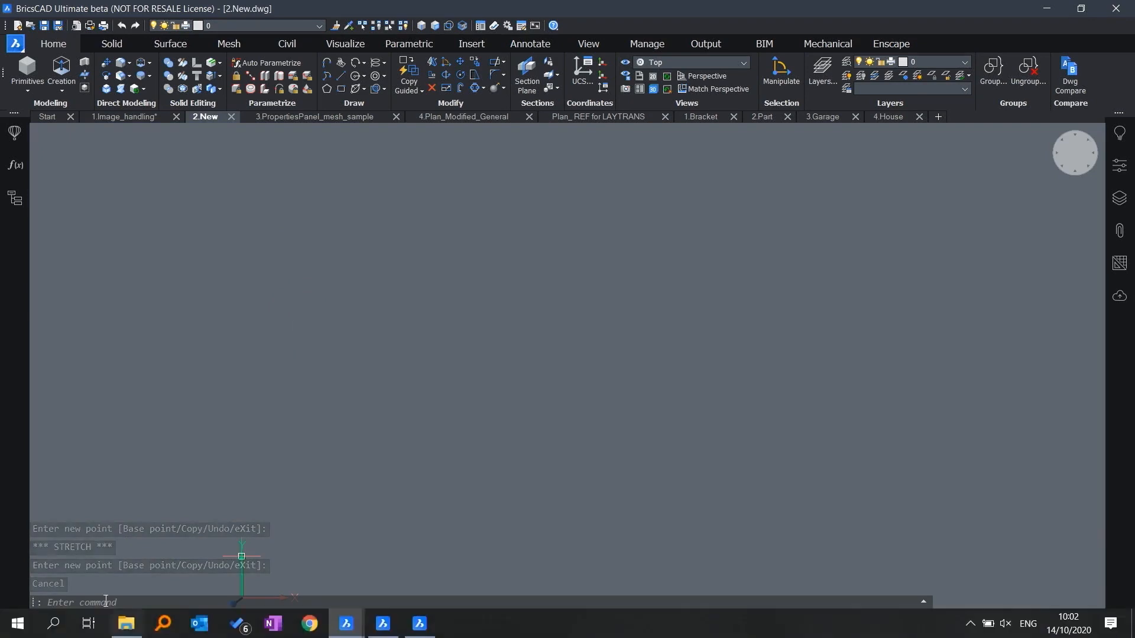
left_click(129, 632)
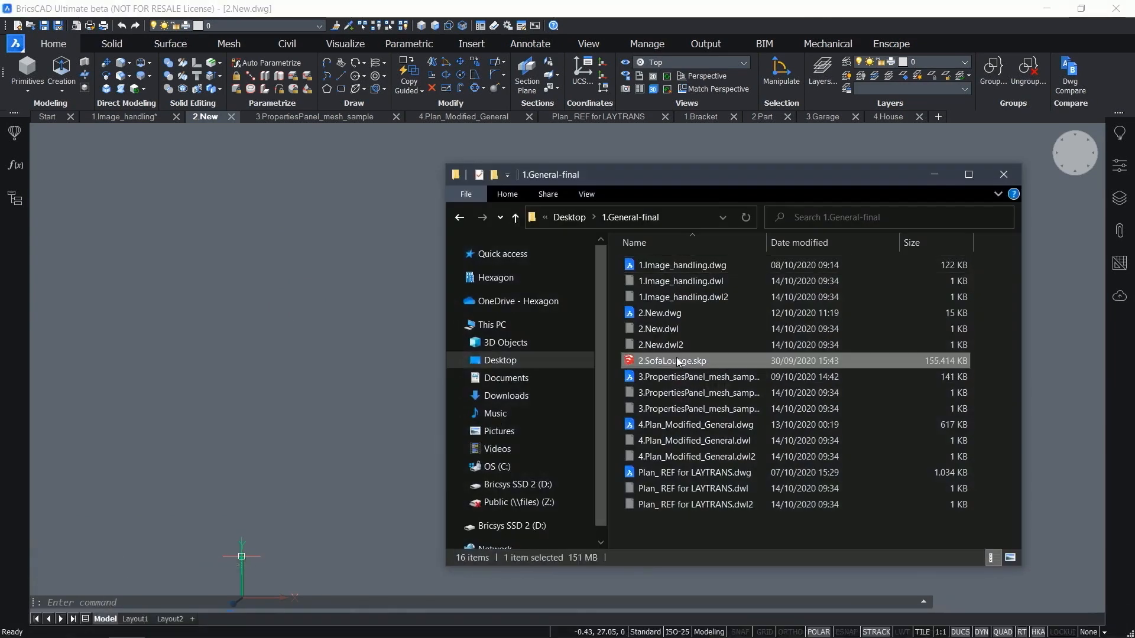
left_click(387, 363)
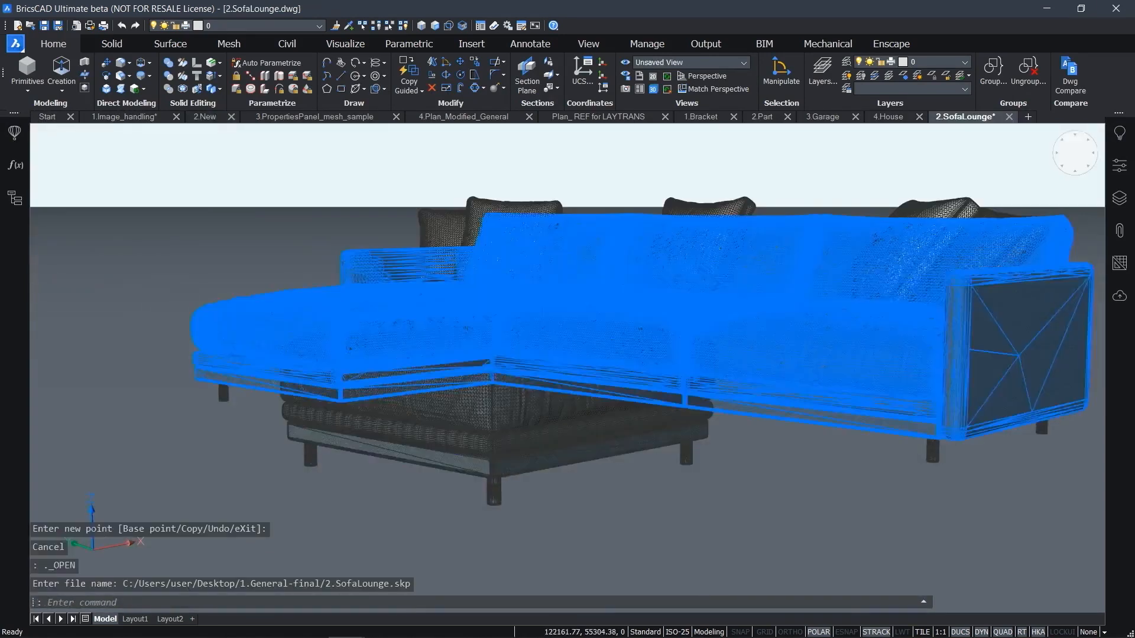
Set the visual style of the sofa model's view to Realistic
middle_click_drag(554, 326, 553, 401, "shift")
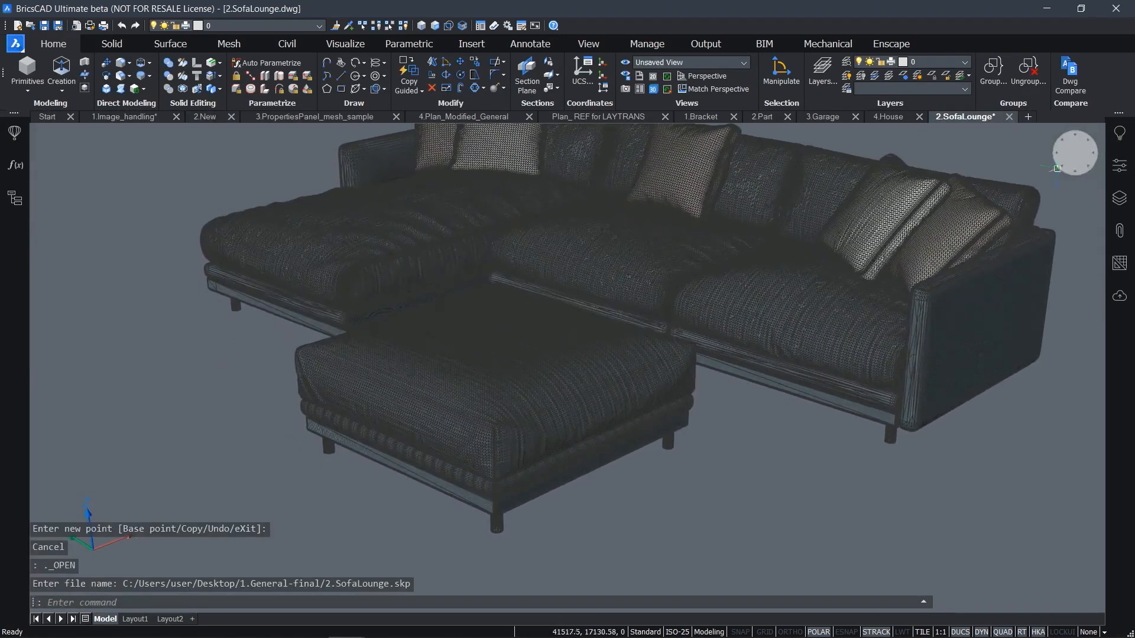
middle_click_drag(1092, 153, 1093, 173, "shift")
left_click(1125, 174)
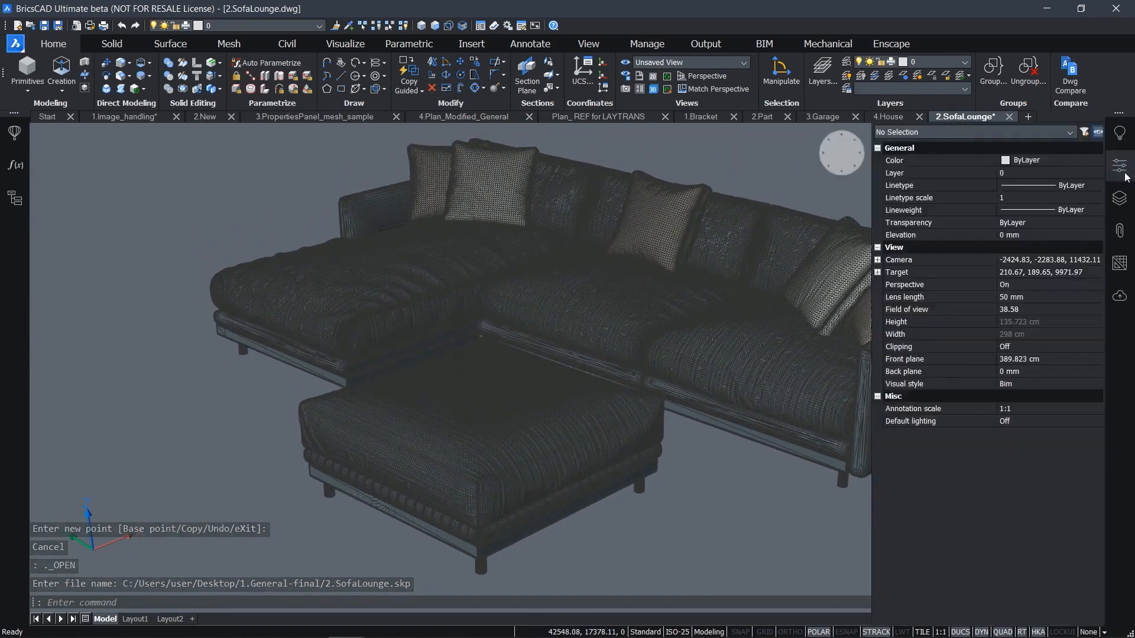
left_click(1020, 385)
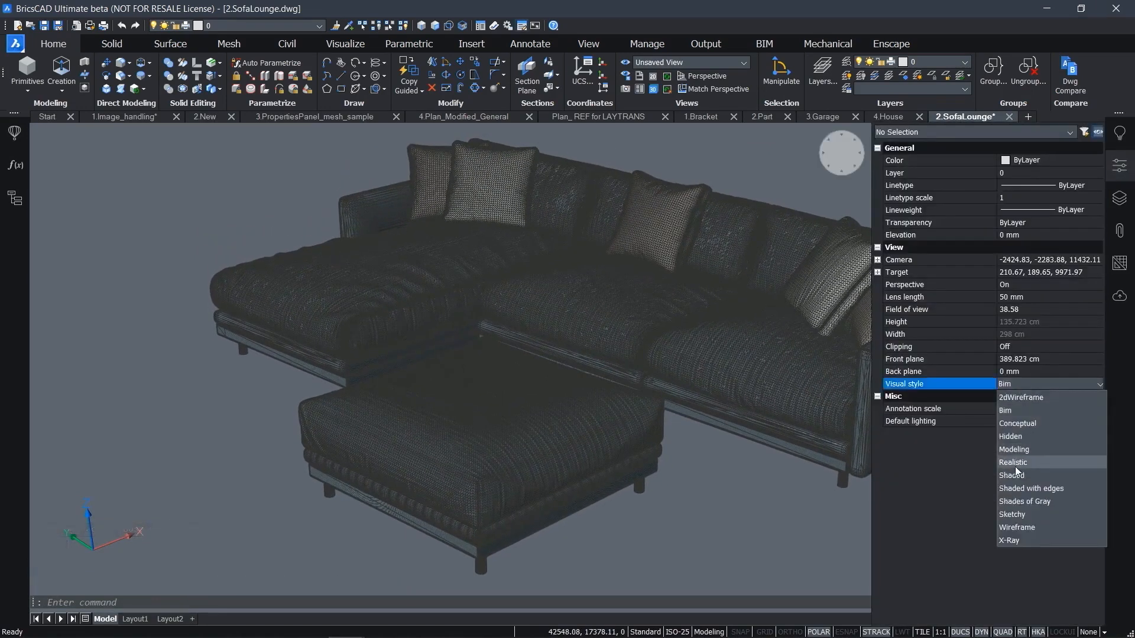
left_click(1069, 462)
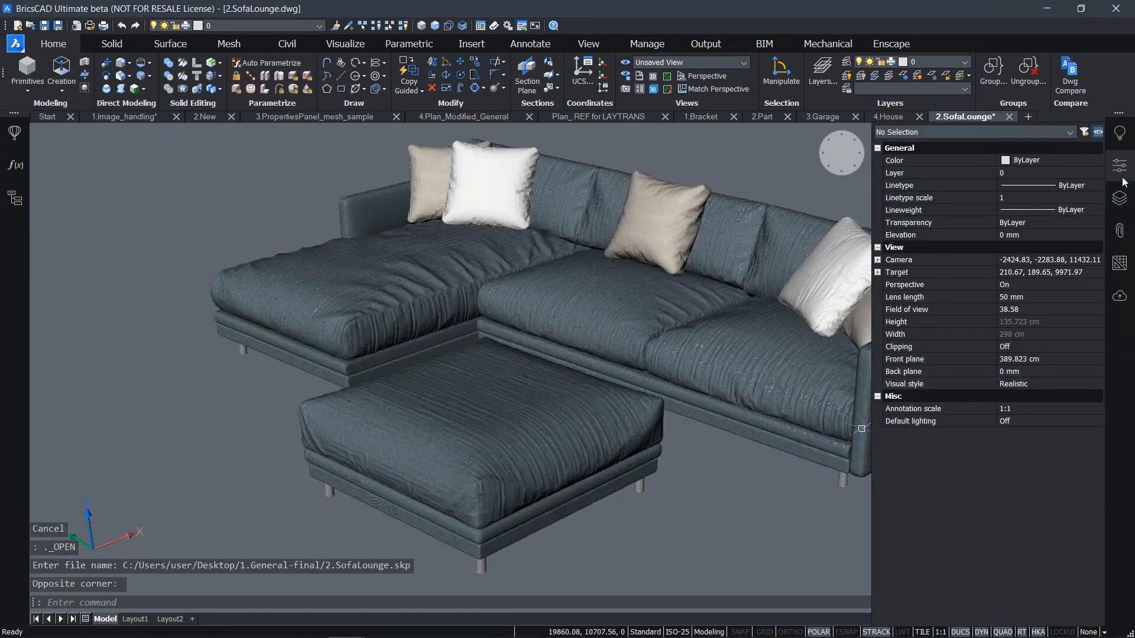
left_click(1119, 166)
Explode the ottoman's block reference and inspect its cushion up close
left_click(558, 436)
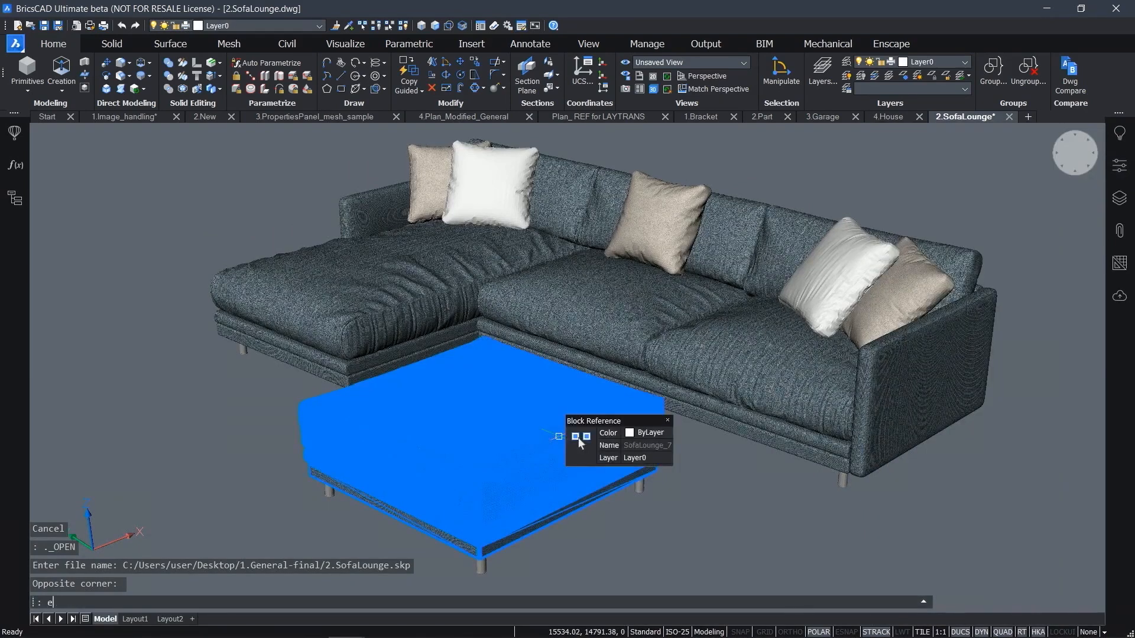
left_click(559, 436)
middle_click_drag(559, 436, 557, 399, "shift")
scroll(559, 378, "up", 6)
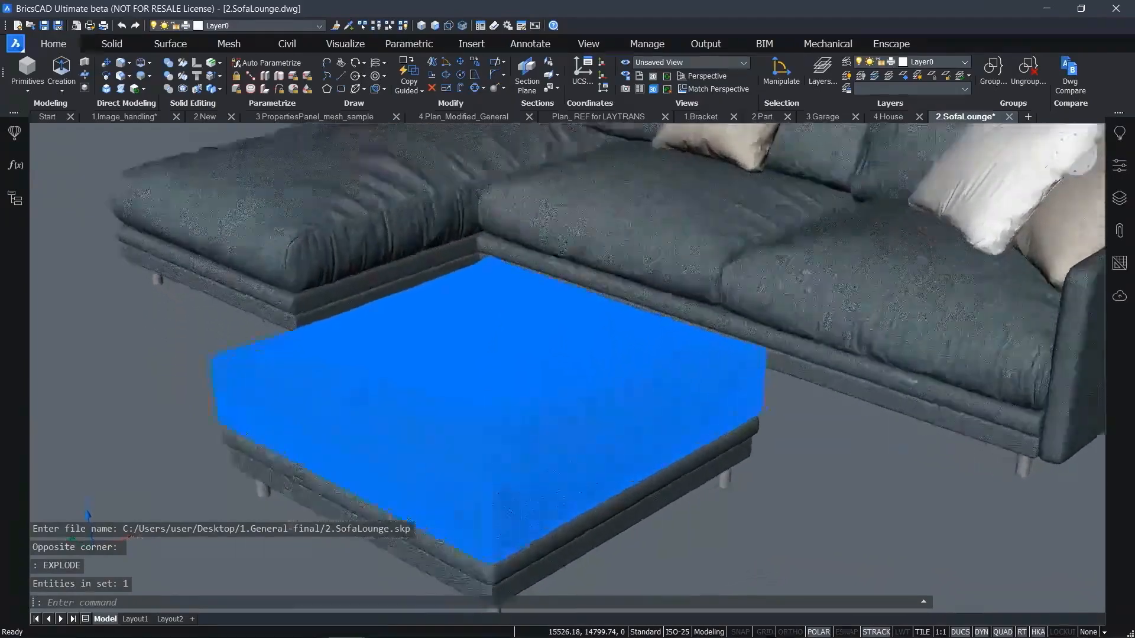
key("Escape")
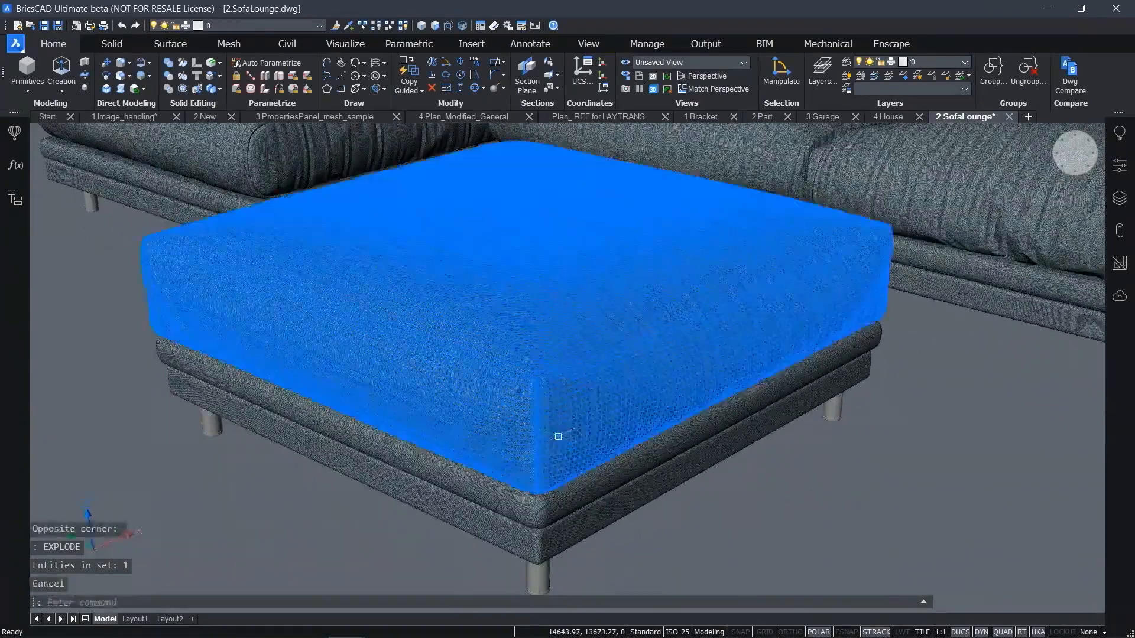
scroll(829, 494, "down", 8)
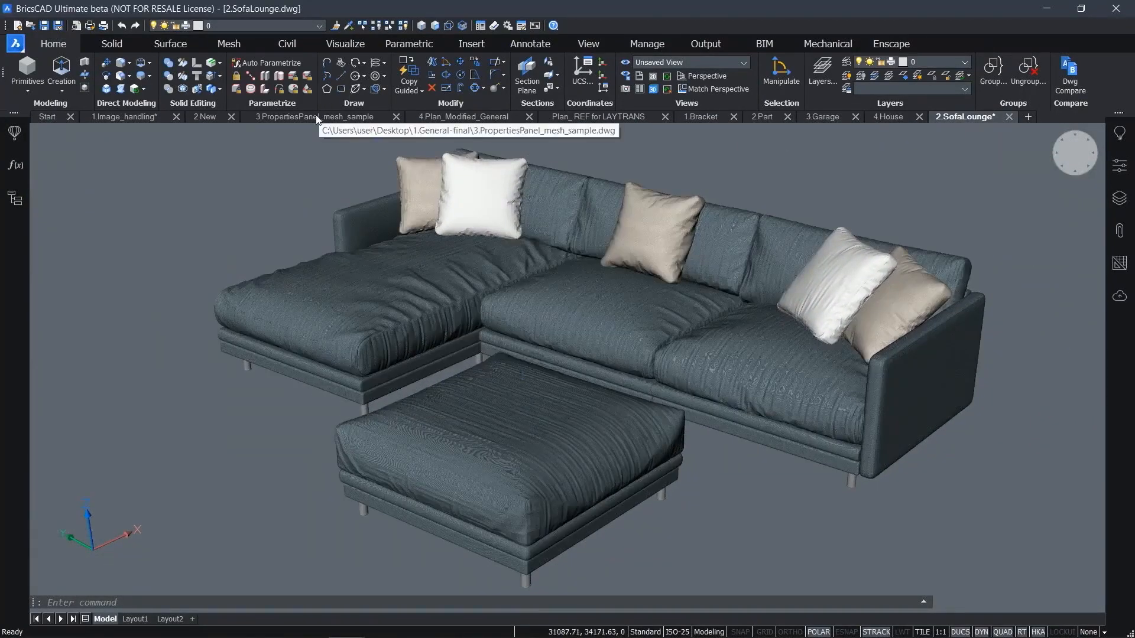
Switch to the 3.PropertiesPanel_mesh_sample drawing and set the mesh's smoothness to Level 4
left_click(316, 116)
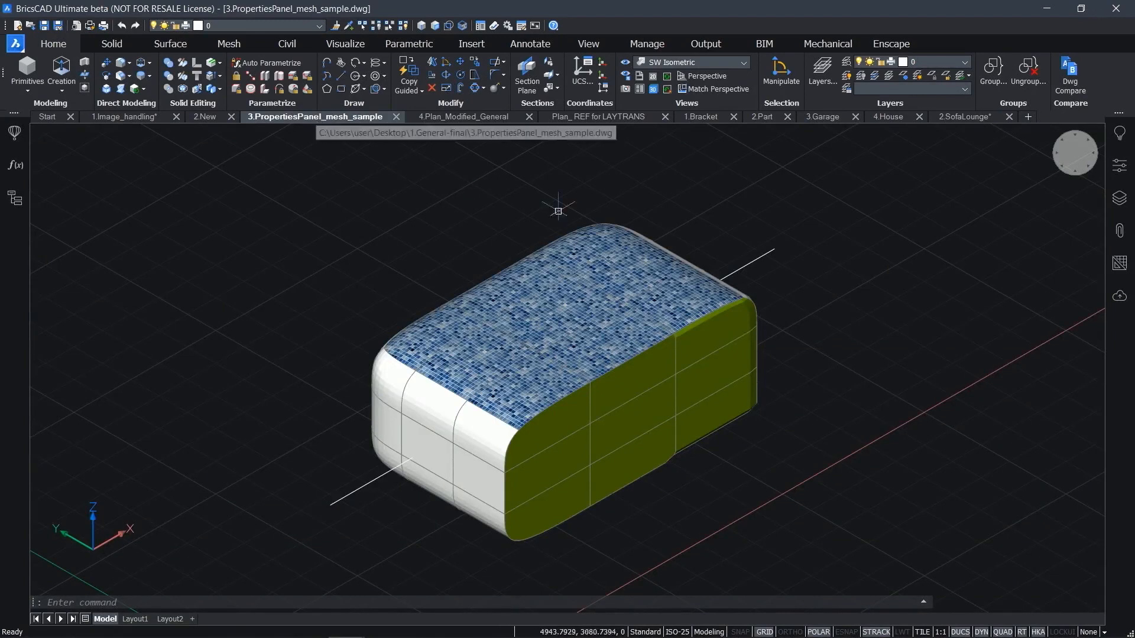
scroll(903, 392, "up", 3)
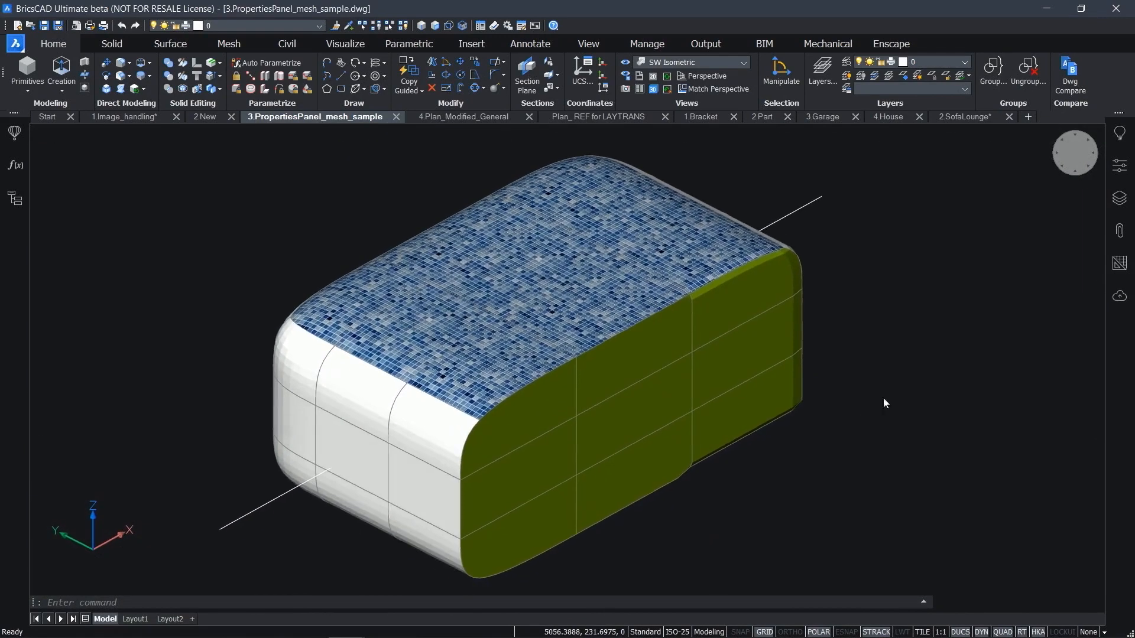
left_click(1119, 165)
left_click(1026, 324)
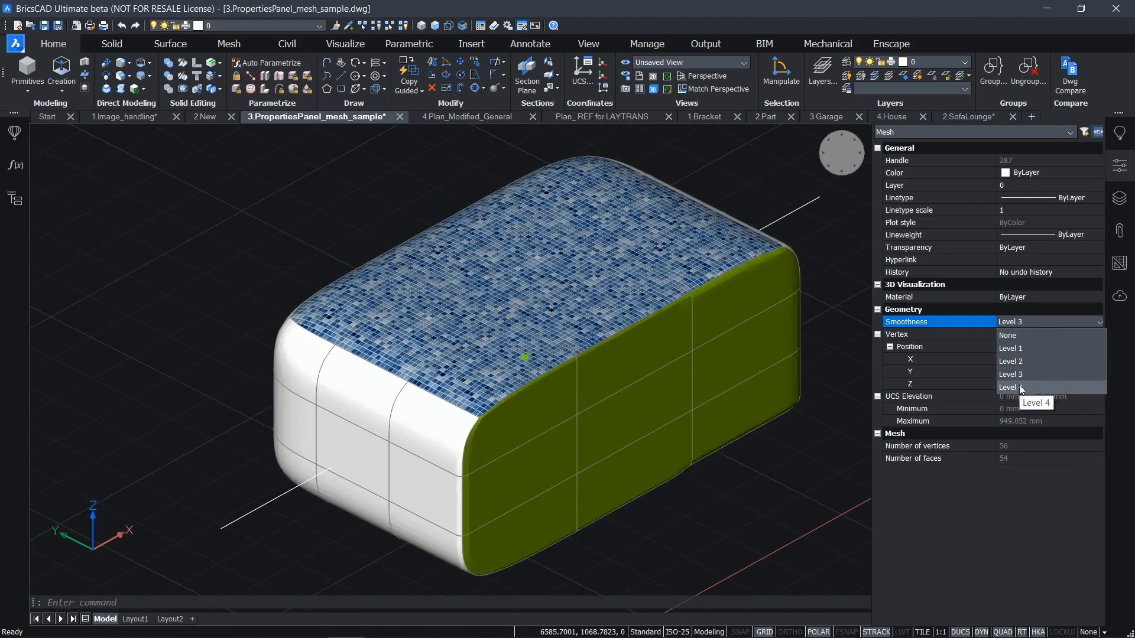
left_click(1019, 385)
middle_click_drag(438, 508, 456, 487, "shift")
scroll(456, 486, "up", 3)
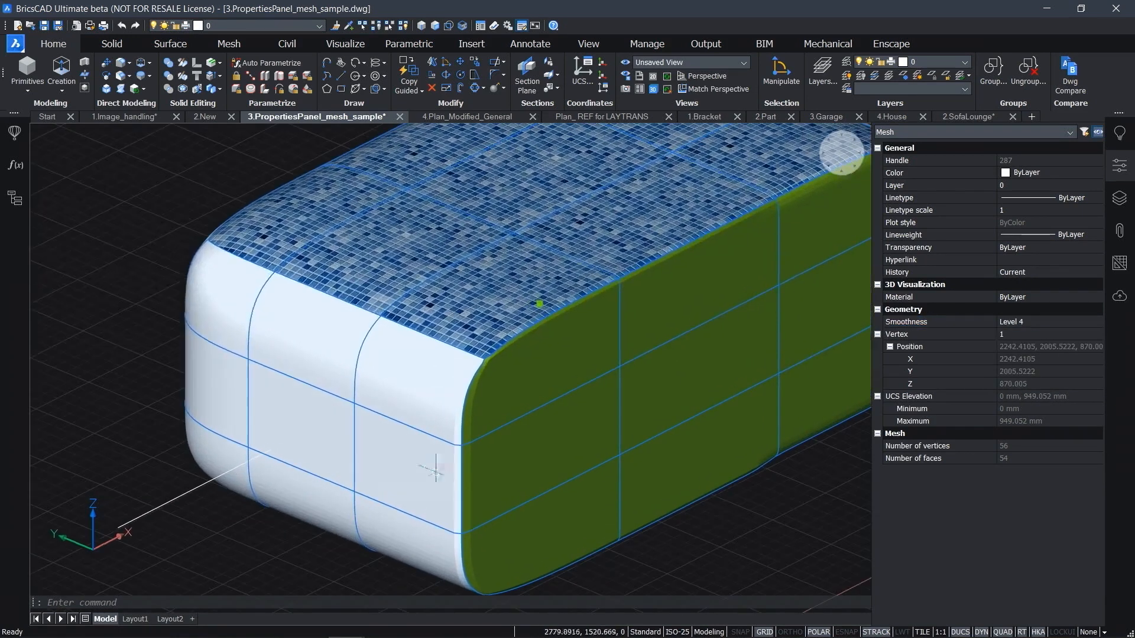
key("Escape")
key("Escape")
Set the color of the middle mesh face on the white end, next to the green side, to Red
left_click(425, 464, "ctrl")
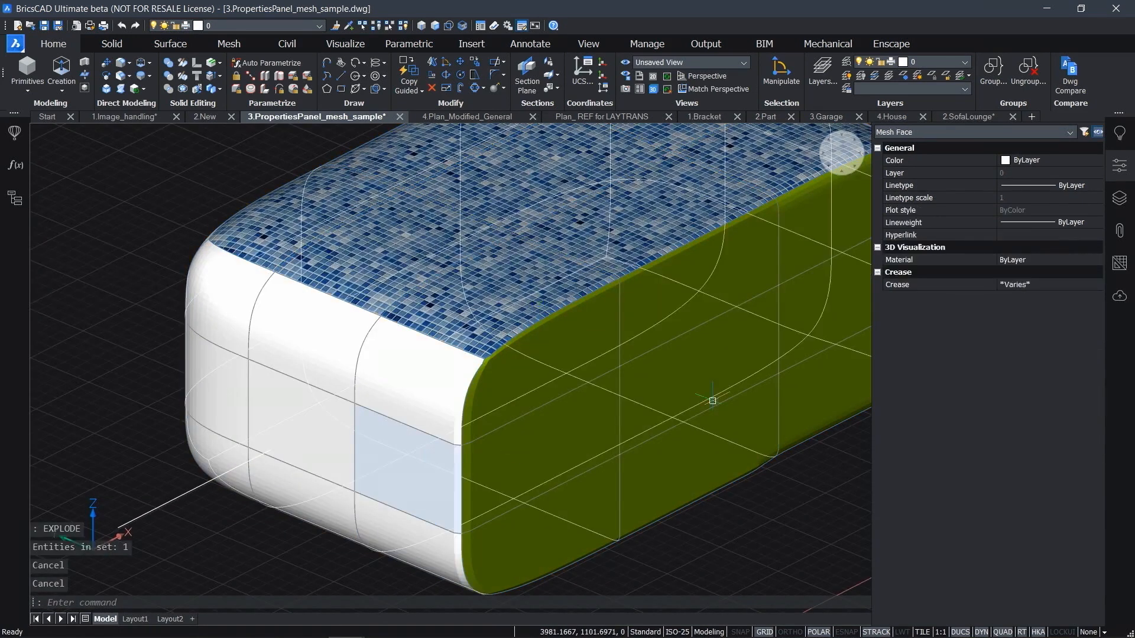
left_click(1072, 161)
left_click(1043, 193)
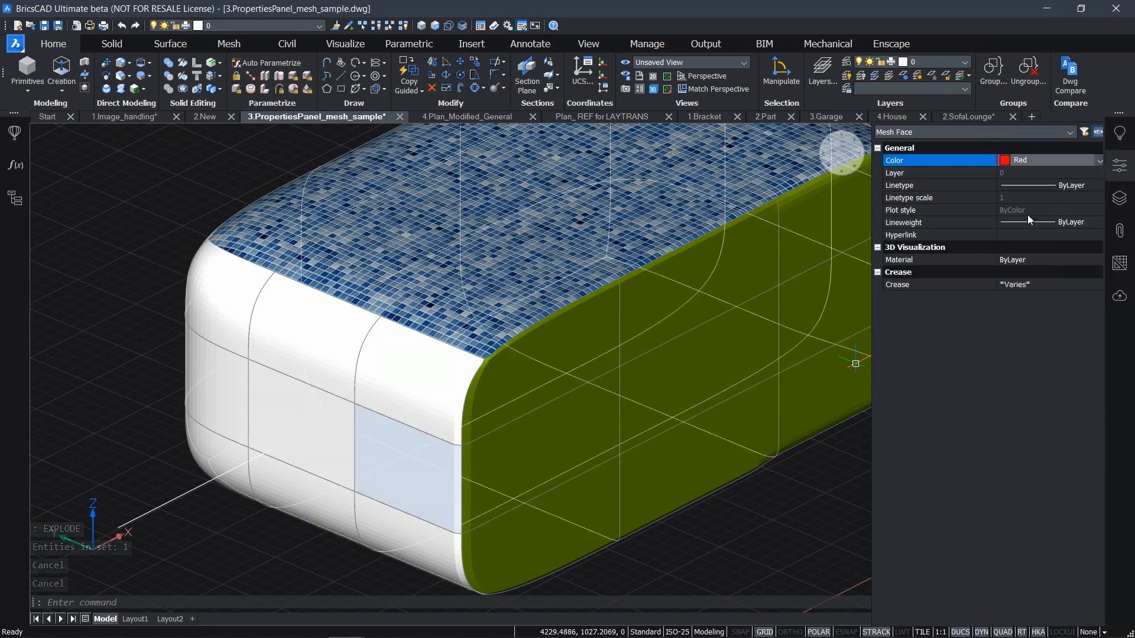
key("Escape")
Assign the 1in Squares - Mosaic Blue material to the white mesh face beside the red one
left_click(300, 439, "ctrl")
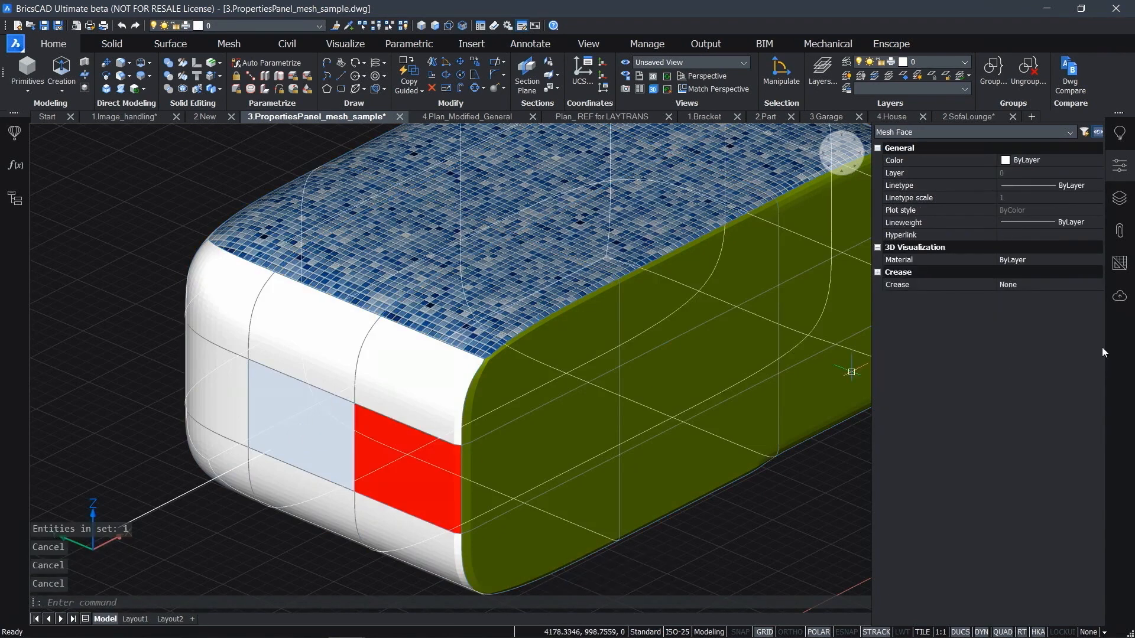
left_click(1056, 261)
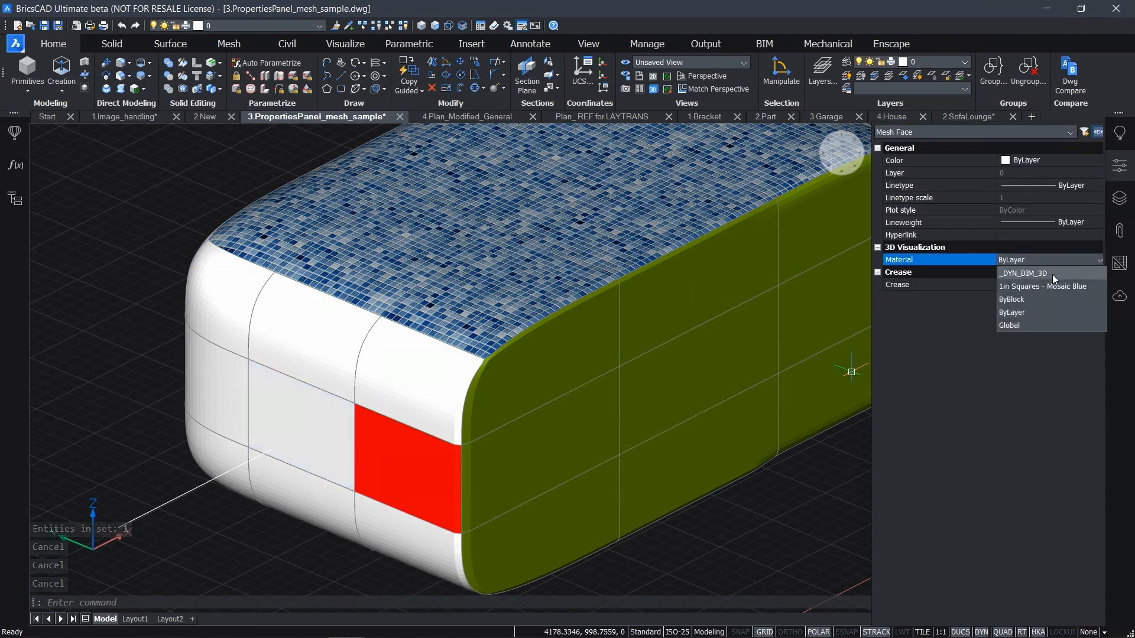
left_click(1050, 284)
left_click(783, 559)
left_click(747, 553)
key("Escape")
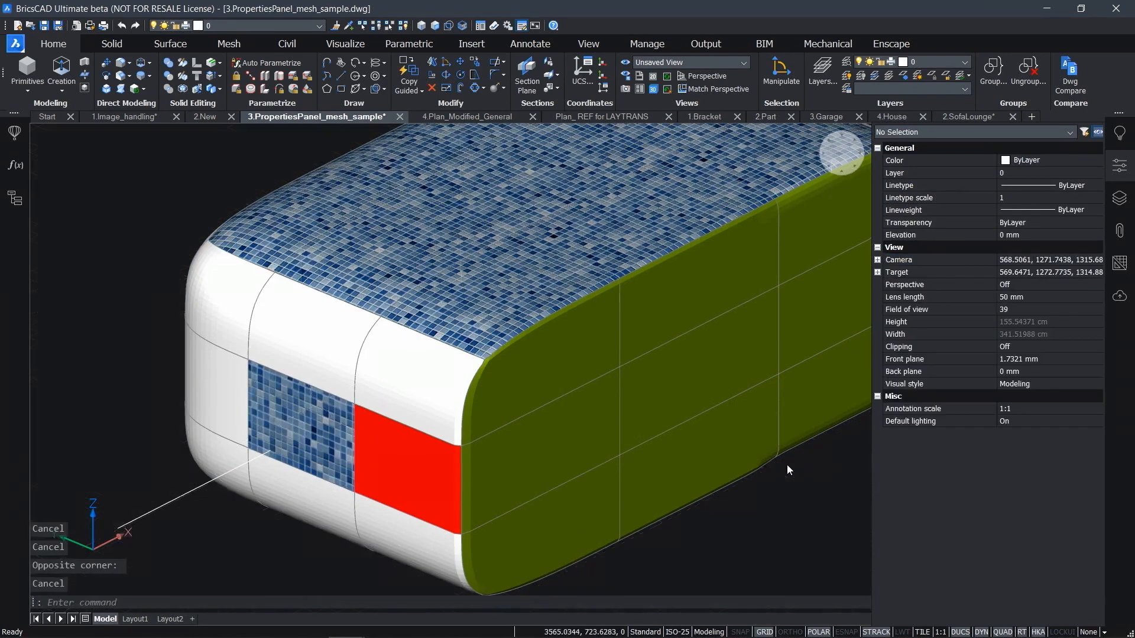
Set the crease of the upper vertical mesh edge on the green side to Level 4
scroll(576, 381, "up", 3)
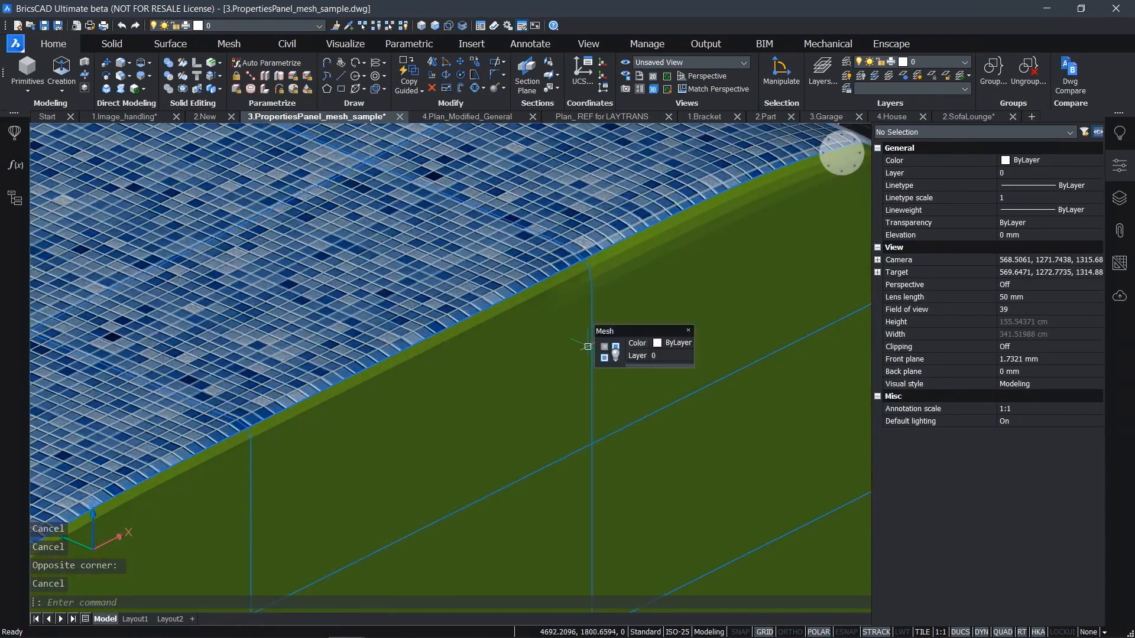
scroll(591, 341, "up", 2)
left_click(590, 341, "ctrl")
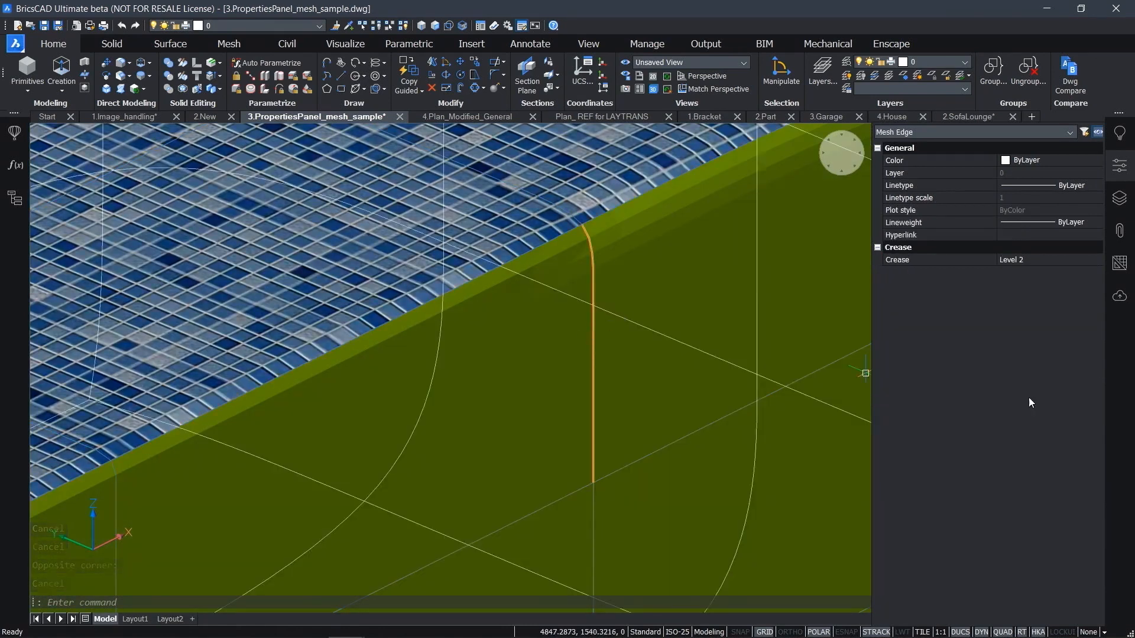
left_click(1022, 260)
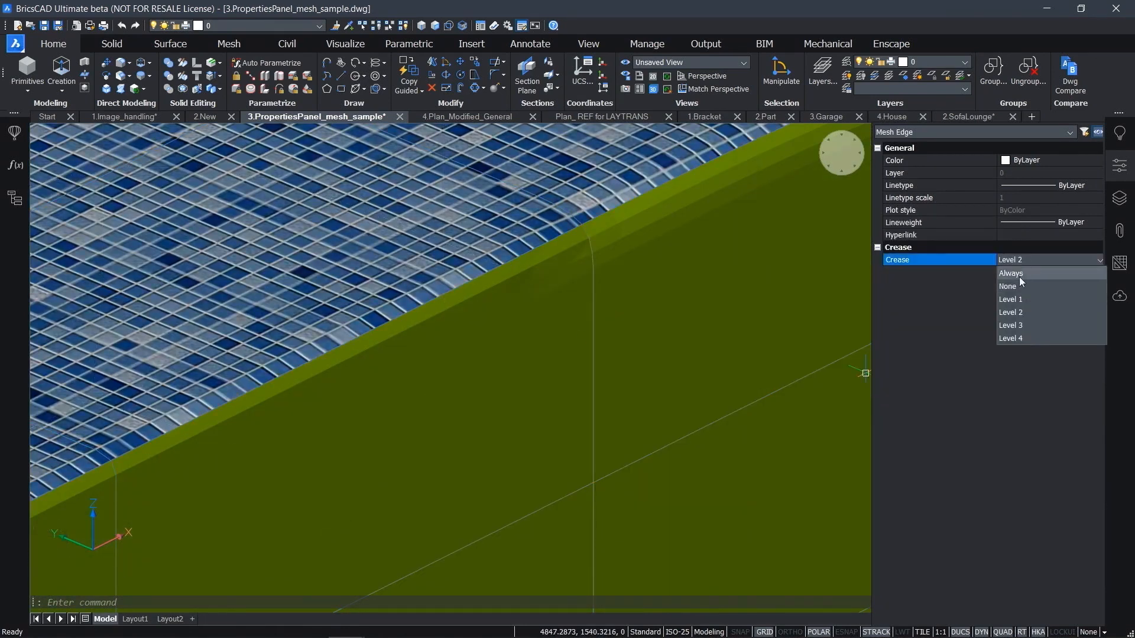
left_click(1018, 338)
scroll(711, 449, "down", 5)
middle_click_drag(710, 448, 796, 430)
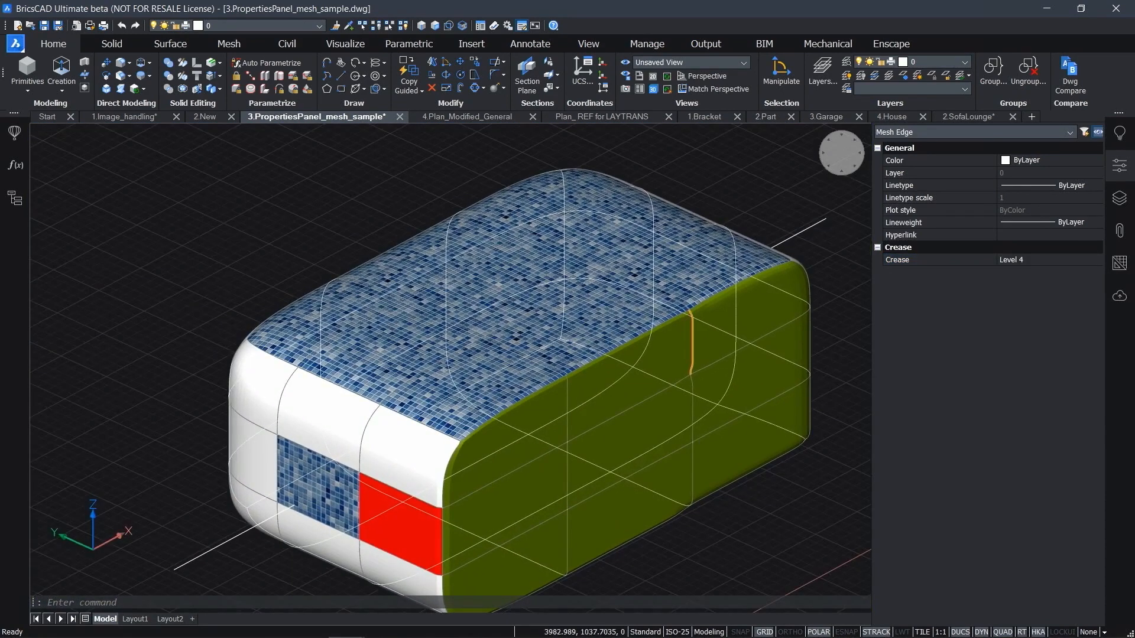
Set the whole mesh's smoothness to None
key("Escape")
left_click(647, 441)
left_click(1028, 321)
left_click(1028, 321)
left_click(1028, 331)
key("Escape")
Set the X position of the mesh vertex at the upper corner shared by the red and mosaic end faces to 1500
scroll(558, 467, "up", 5)
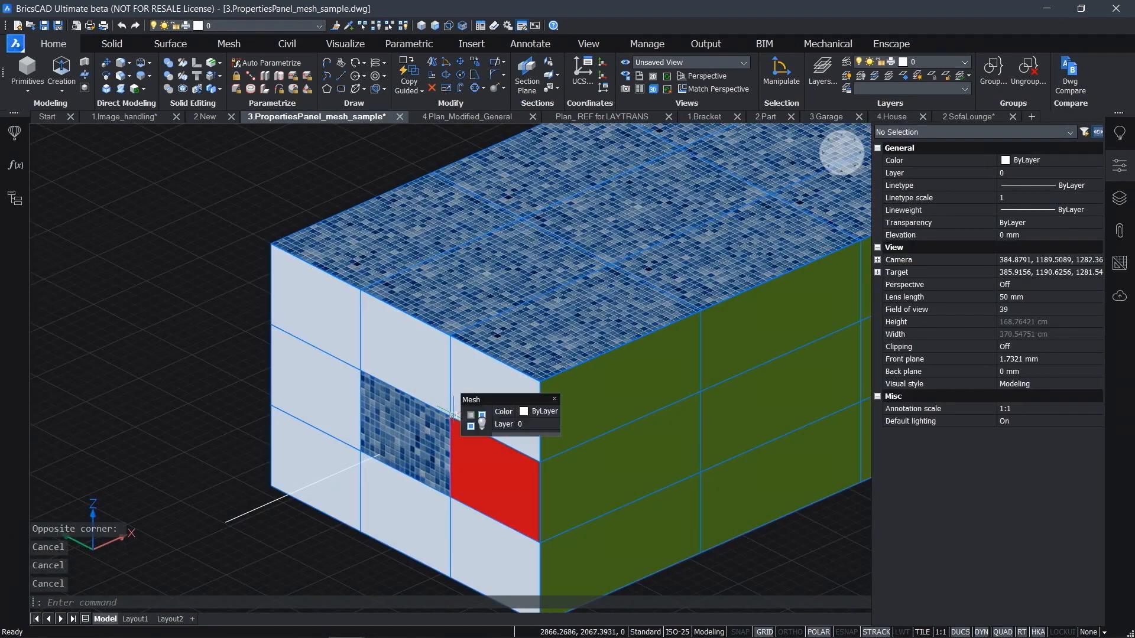
left_click(449, 417)
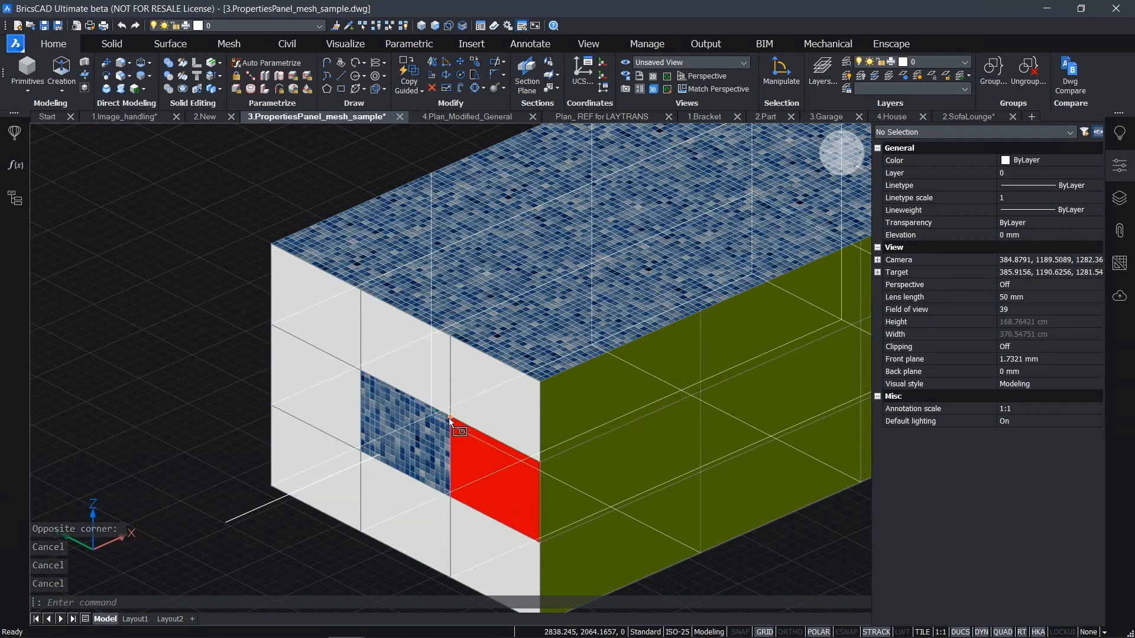
left_click(1010, 272)
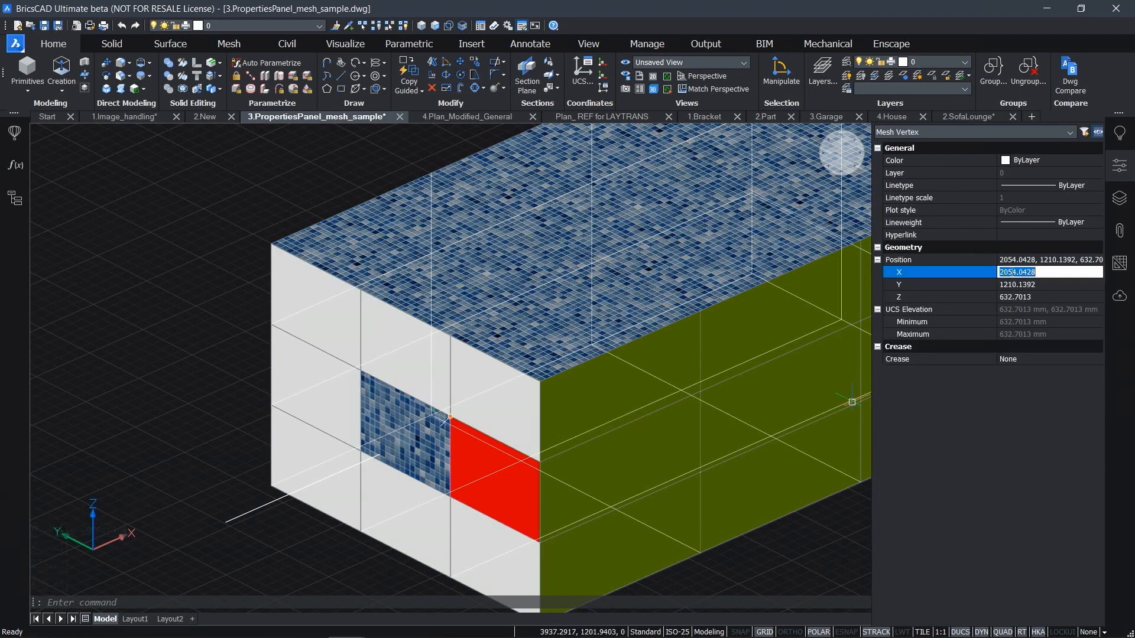
key("Return")
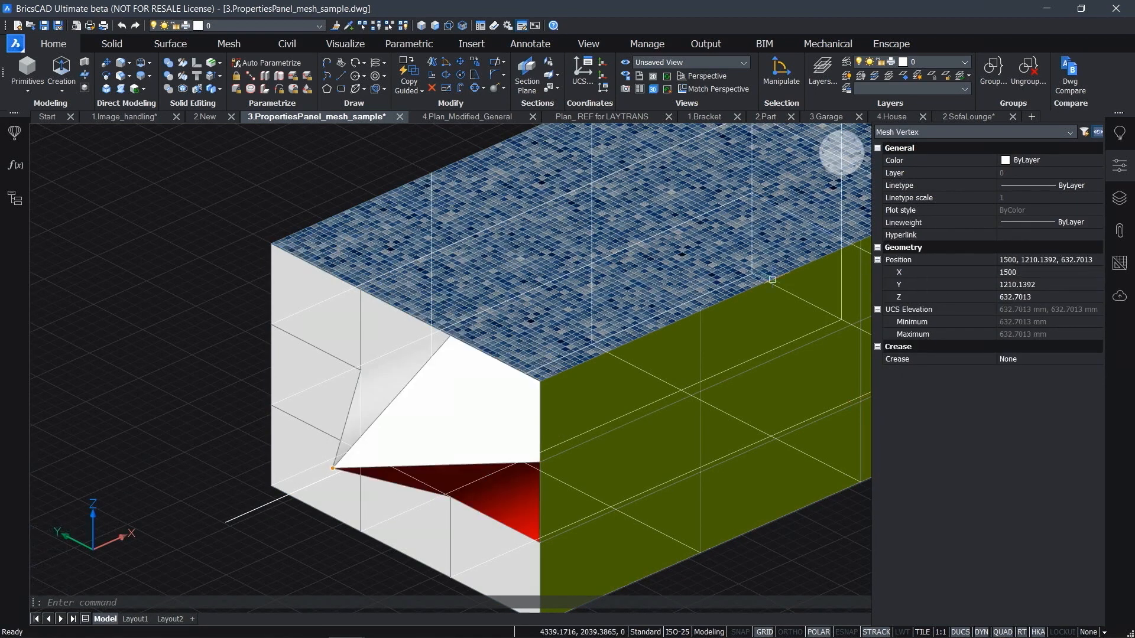
key("Escape")
key("Escape")
key("Escape")
key("Escape")
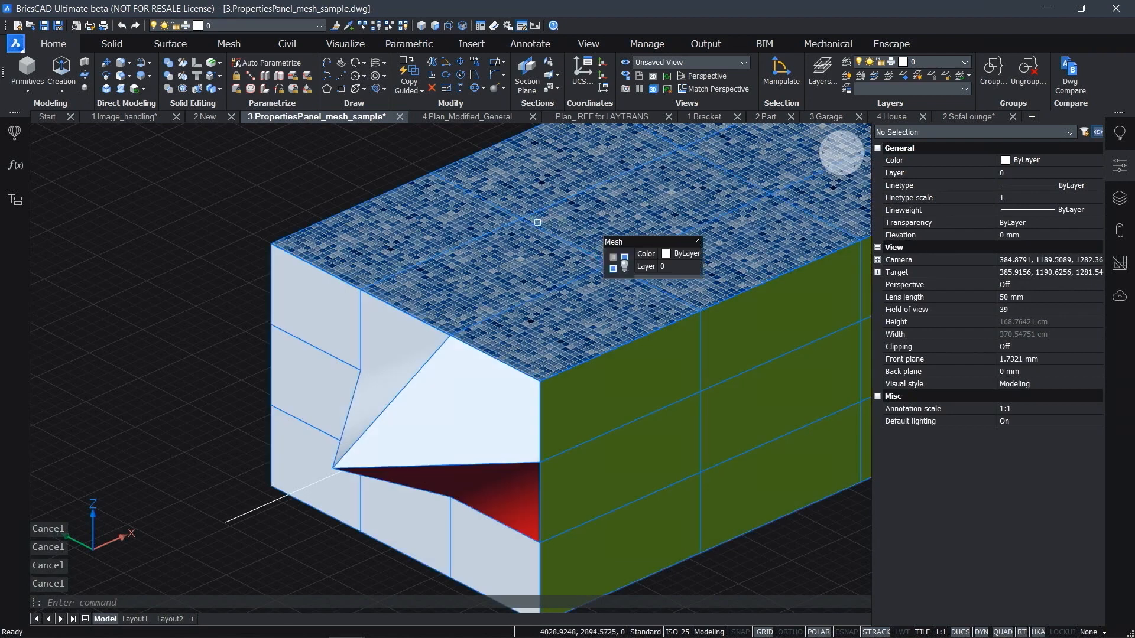
Raise the vertex near the white end of the mosaic top surface by entering a higher Z position
left_click(517, 221)
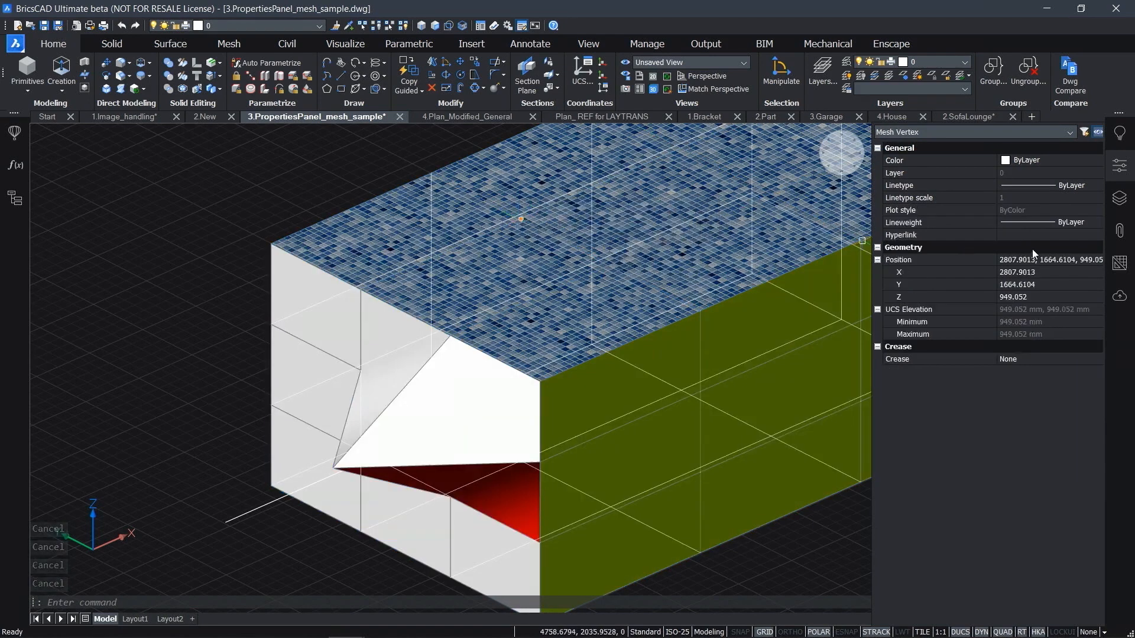
left_click(1032, 298)
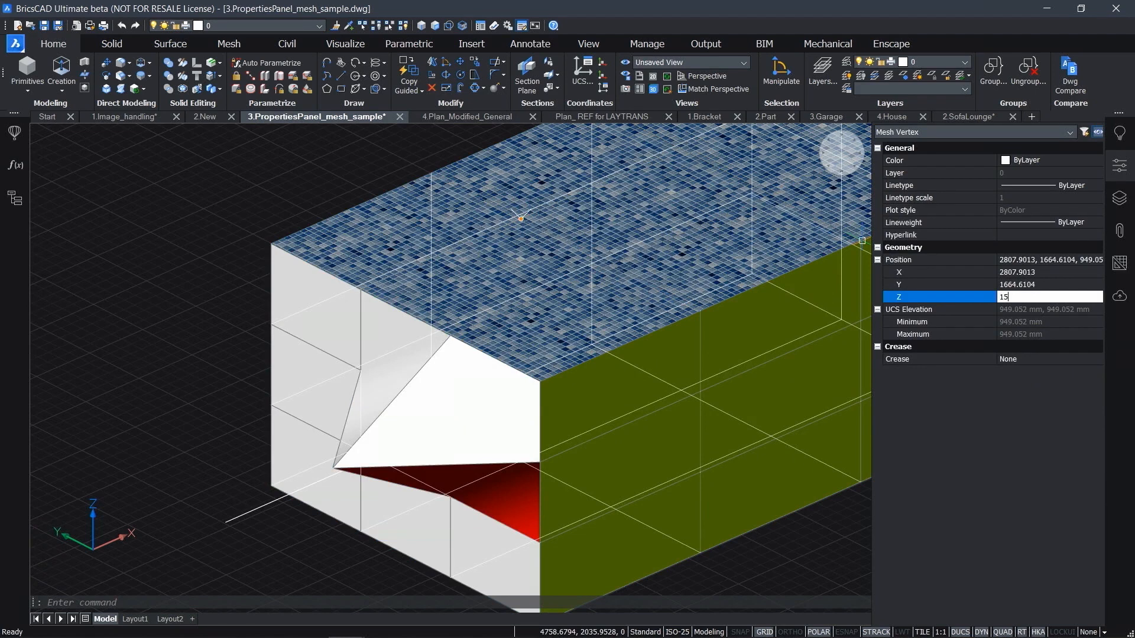
key("Return")
key("Escape")
key("Escape")
key("Escape")
key("Escape")
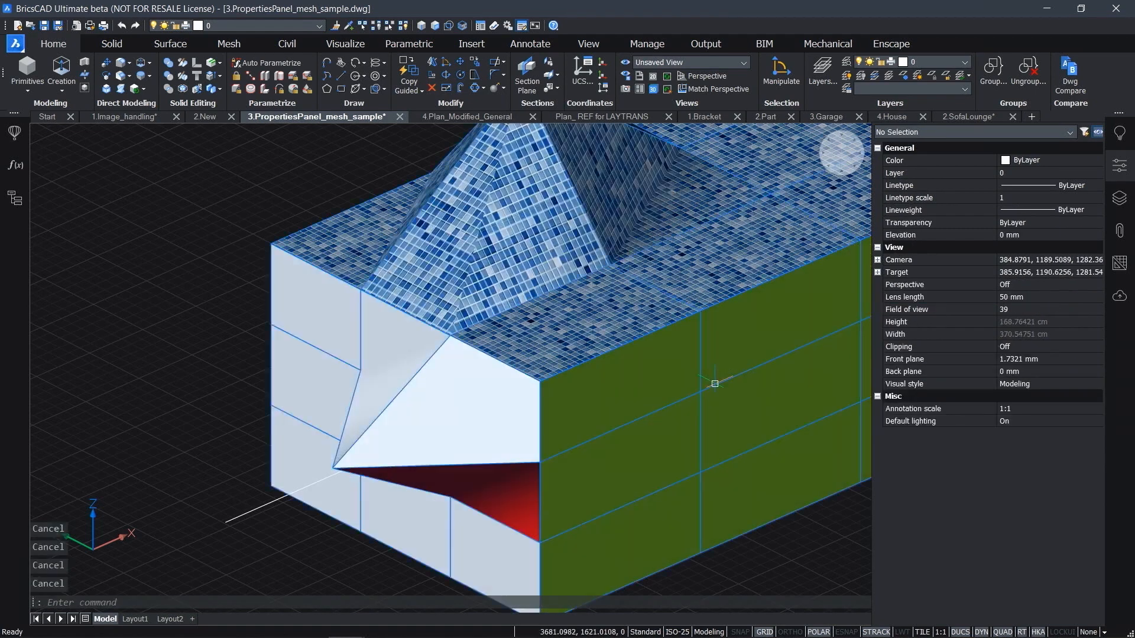
Apply a higher smoothness level to the whole reshaped mesh and close its properties
left_click(1030, 324)
left_click(1030, 324)
left_click(1025, 373)
key("Escape")
key("Escape")
middle_click_drag(800, 512, 769, 501, "shift")
left_click(1118, 170)
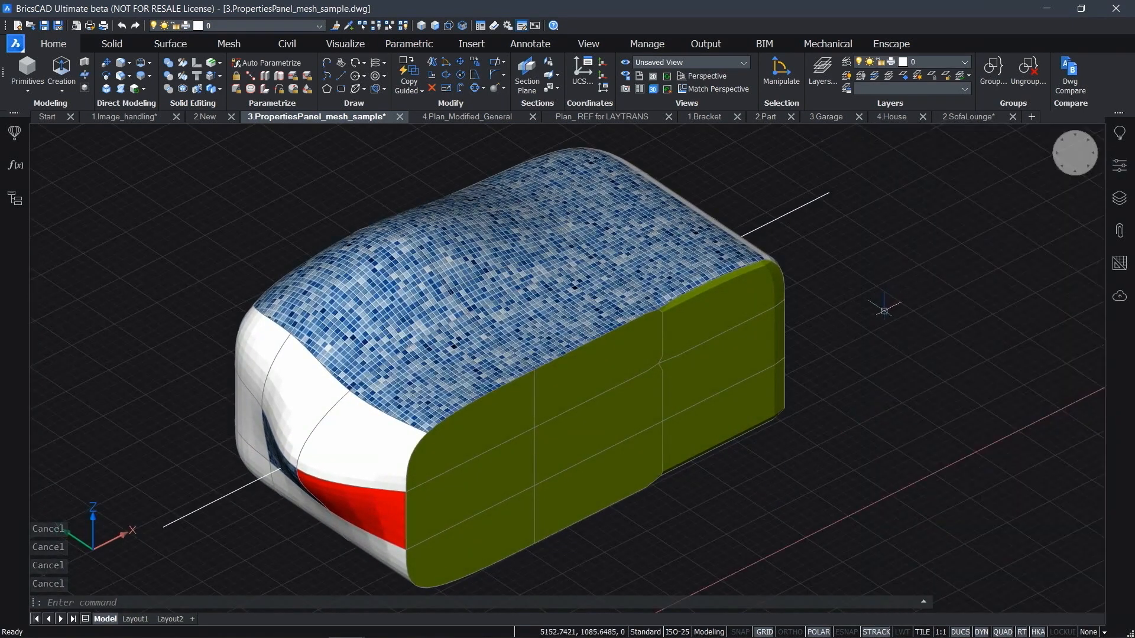
Turn on clip display for the section plane running through the mesh to cut away its upper part
middle_click_drag(762, 228, 818, 246)
scroll(818, 246, "up", 1)
double_click(820, 241)
mouse_move(766, 427)
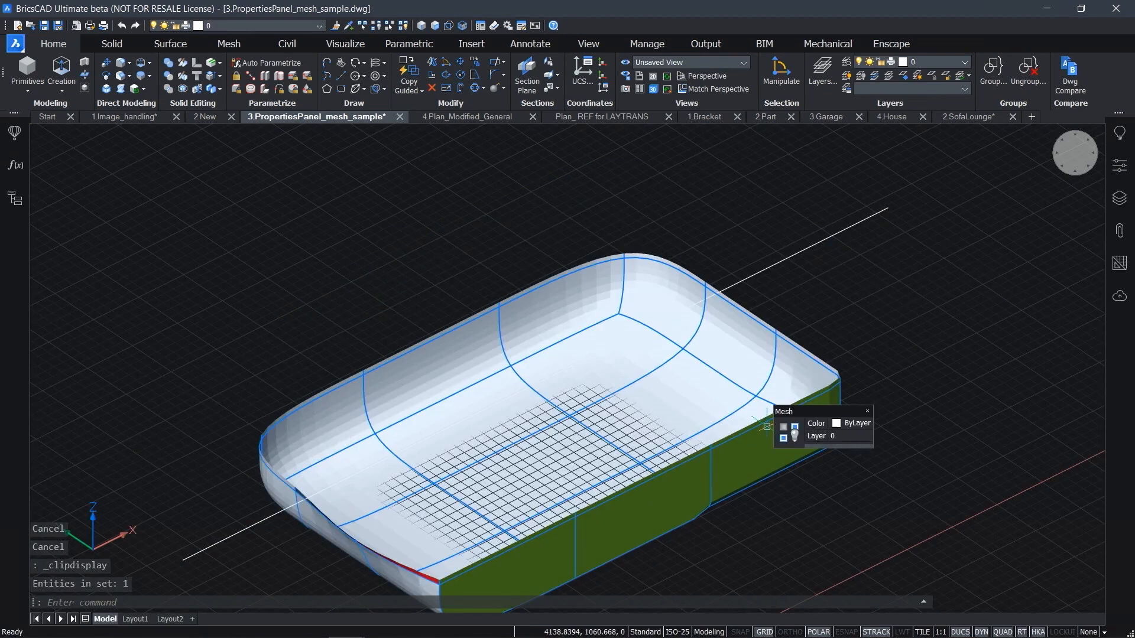
middle_click_drag(767, 426, 835, 504, "shift")
Convert the clipped mesh to a solid with CONVTOSOLID and inspect the selected result
type("CONVTO")
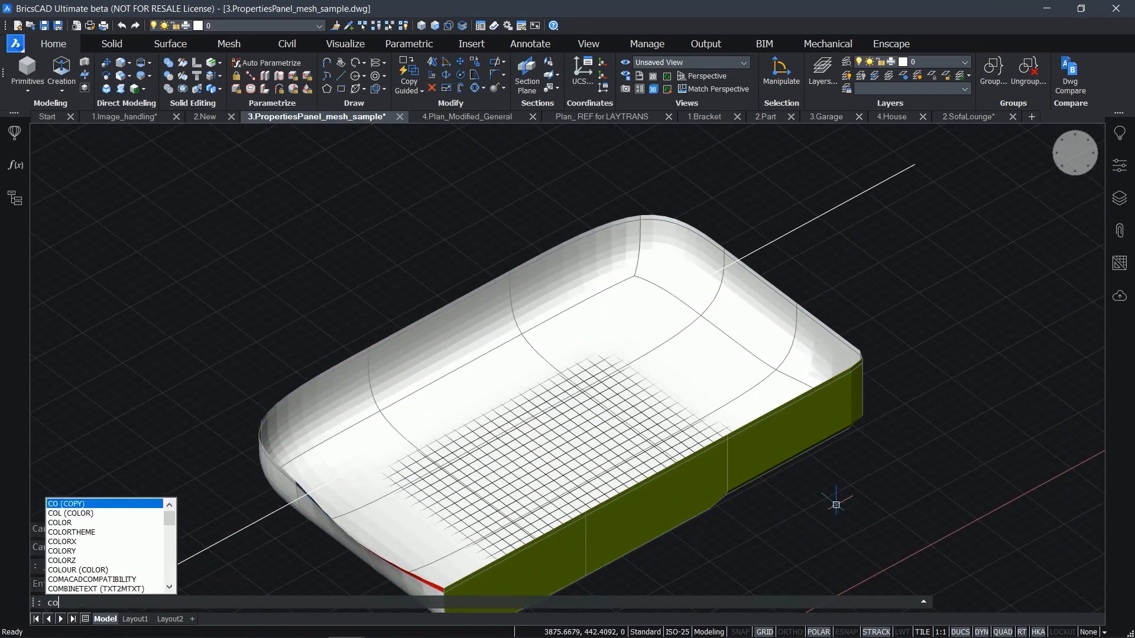
key("Down")
key("Return")
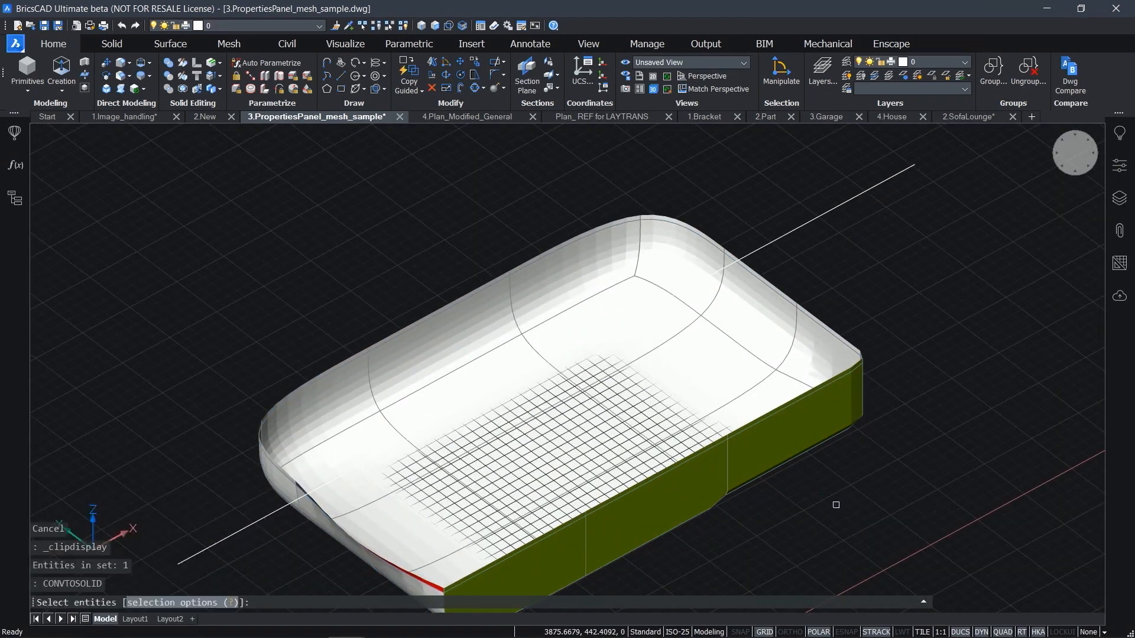
left_click(778, 411)
key("Return")
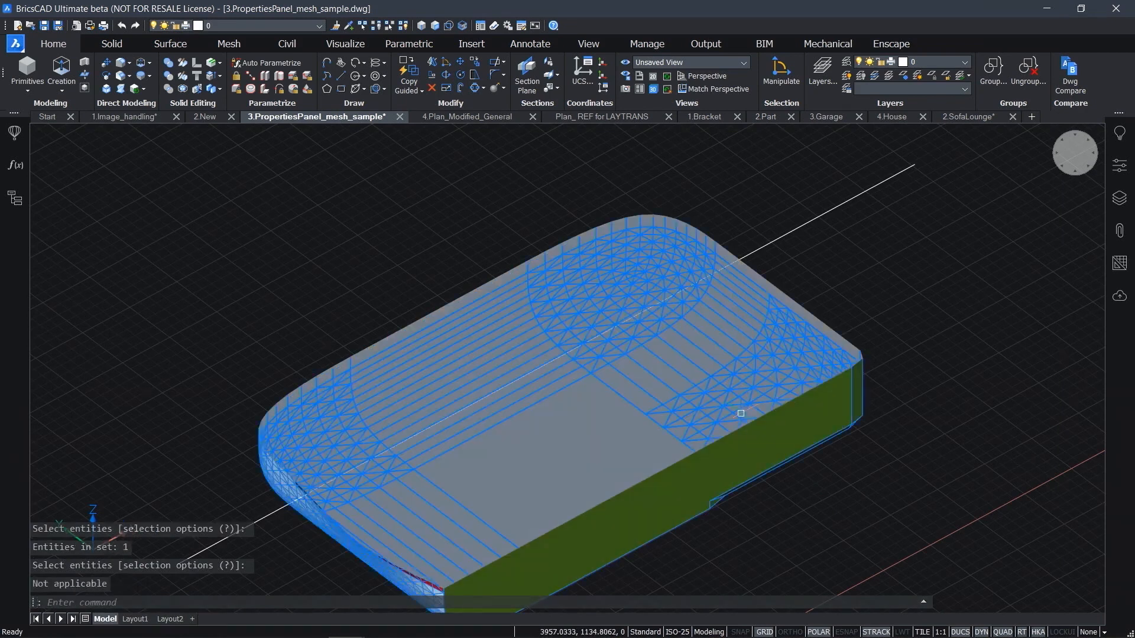
left_click(740, 411)
scroll(740, 411, "down", 1)
middle_click_drag(740, 411, 682, 432, "shift")
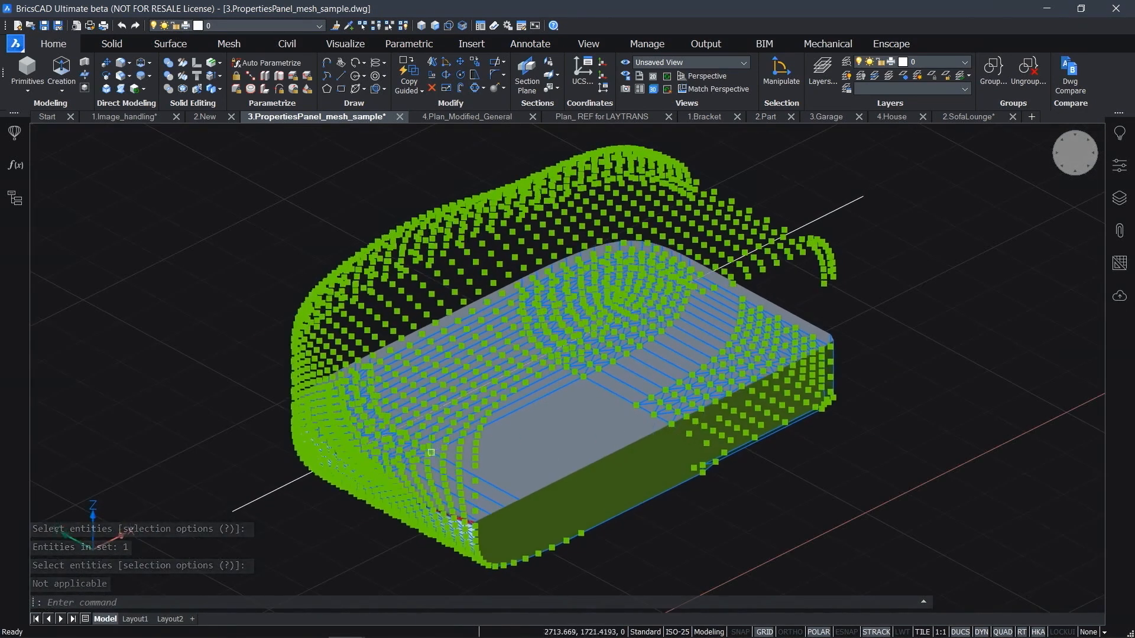
key("Escape")
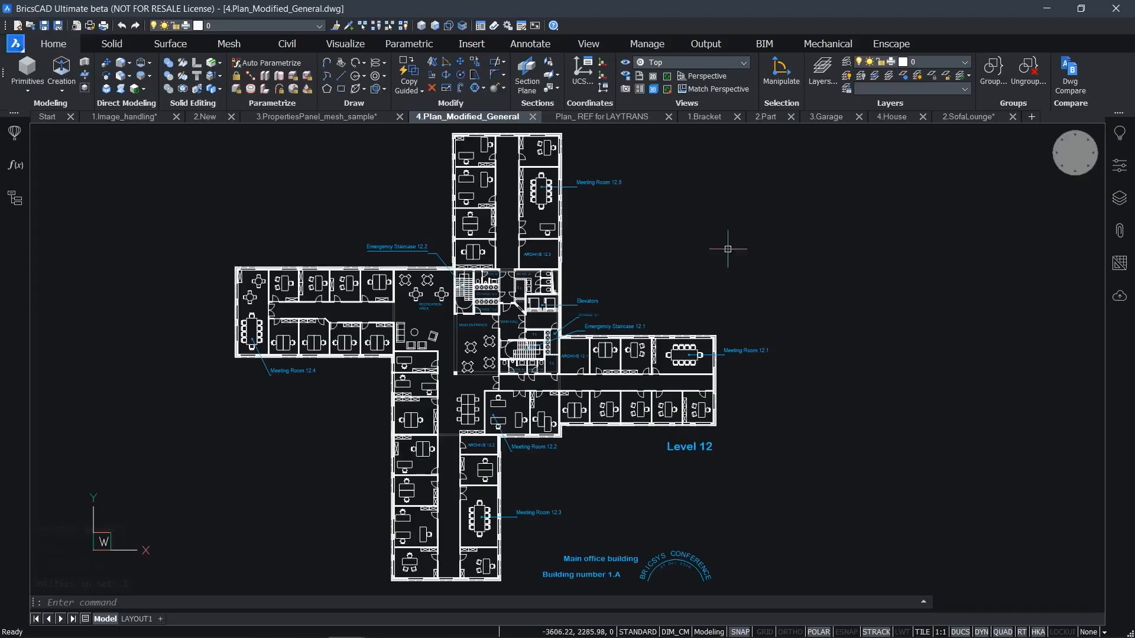
Examine the properties and color options of the right half of the double desk below the corridor in the 4.Plan_Modified_General drawing
scroll(585, 413, "up", 8)
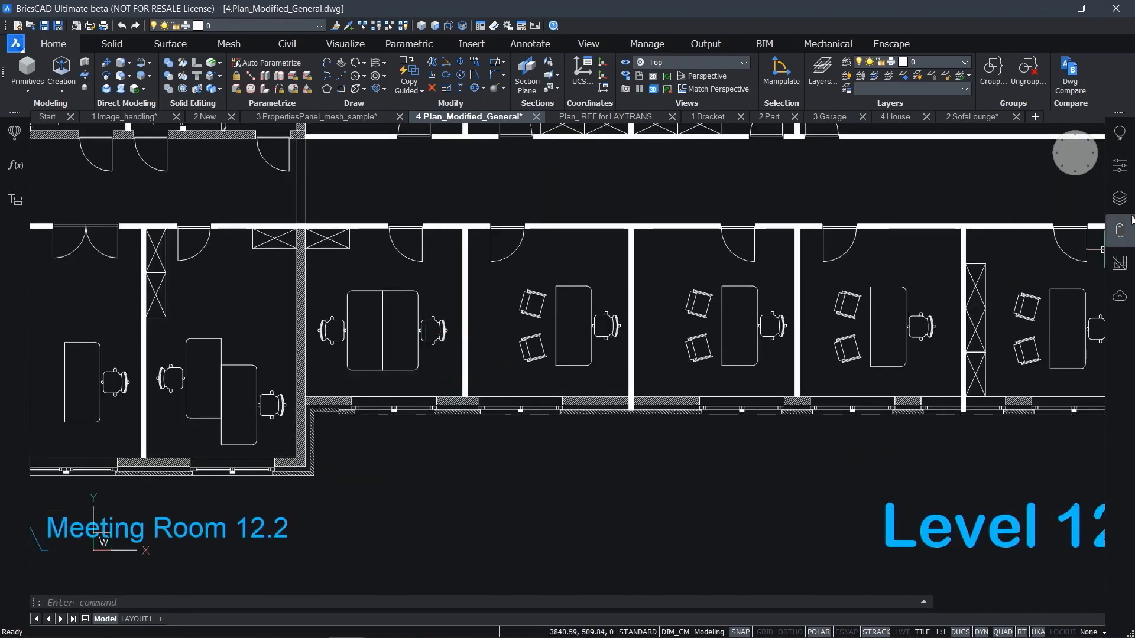
left_click(1127, 170)
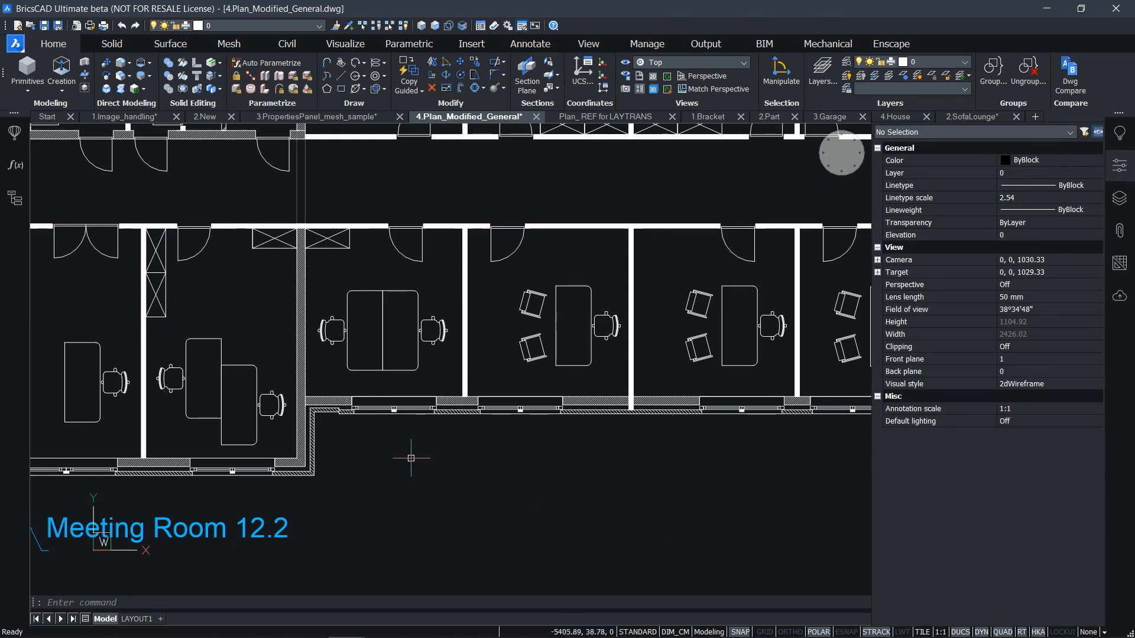
middle_click_drag(415, 462, 414, 509)
scroll(390, 418, "up", 3)
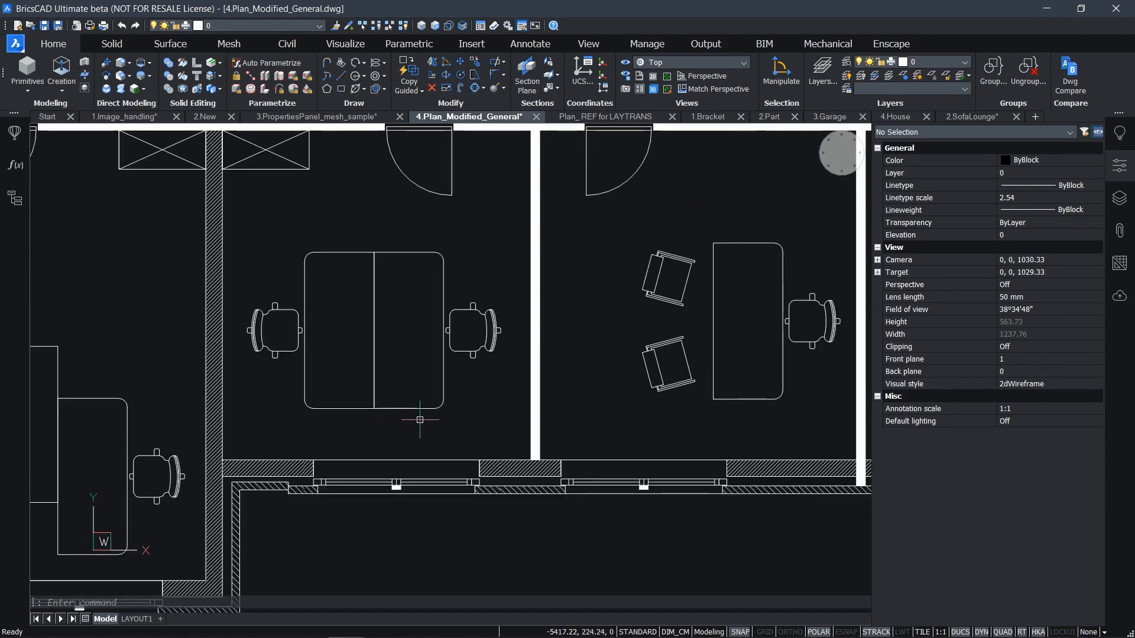
left_click(388, 371)
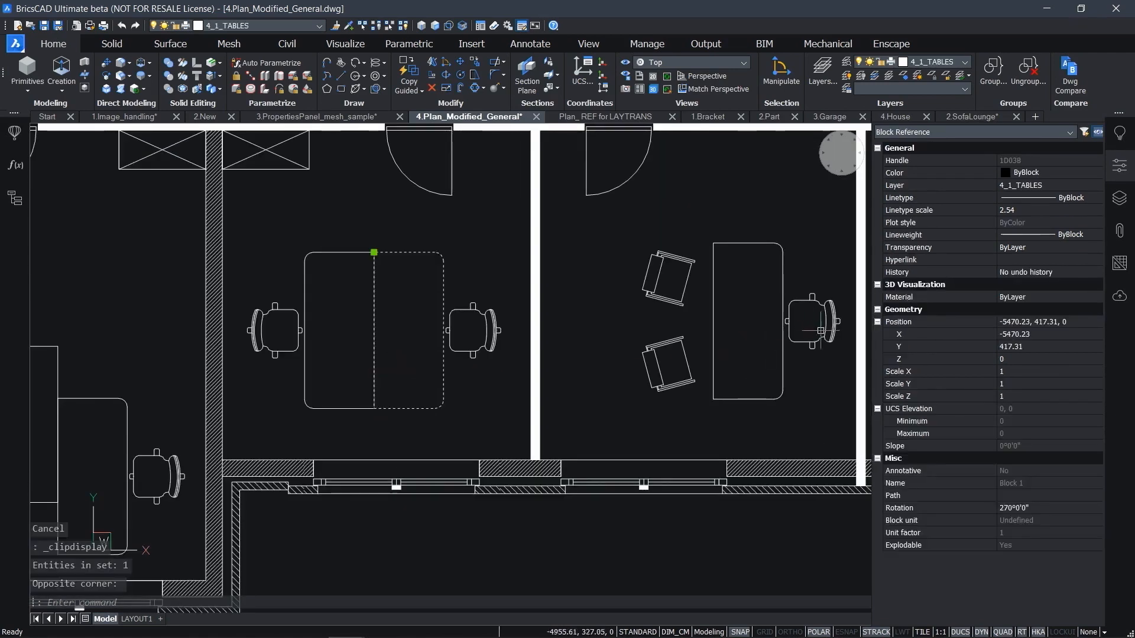
left_click(1060, 171)
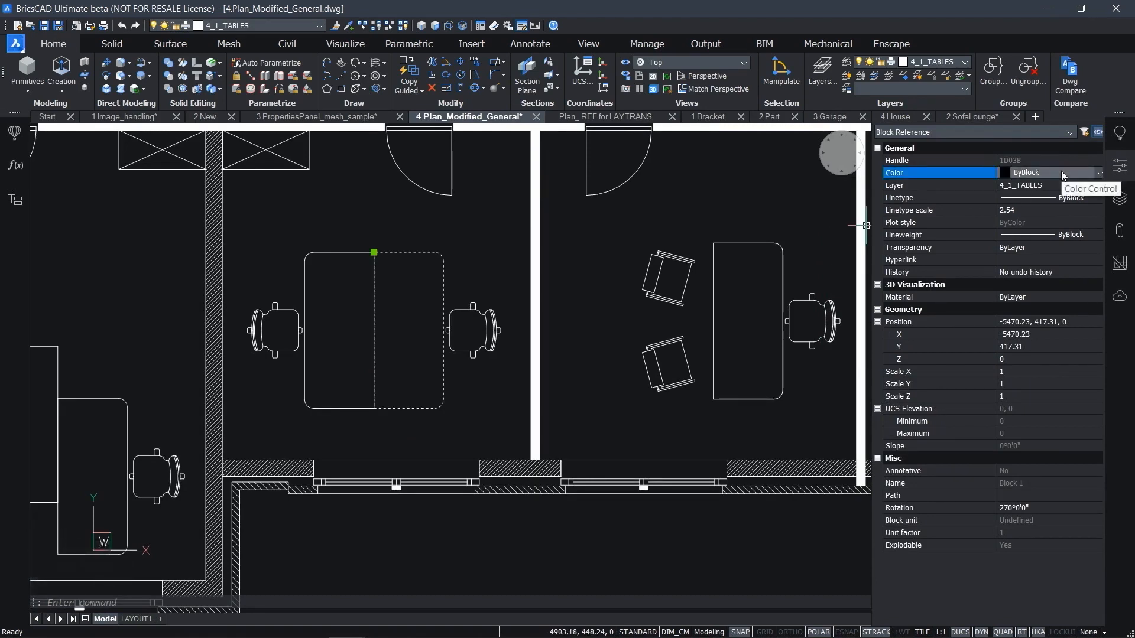
left_click(1045, 196)
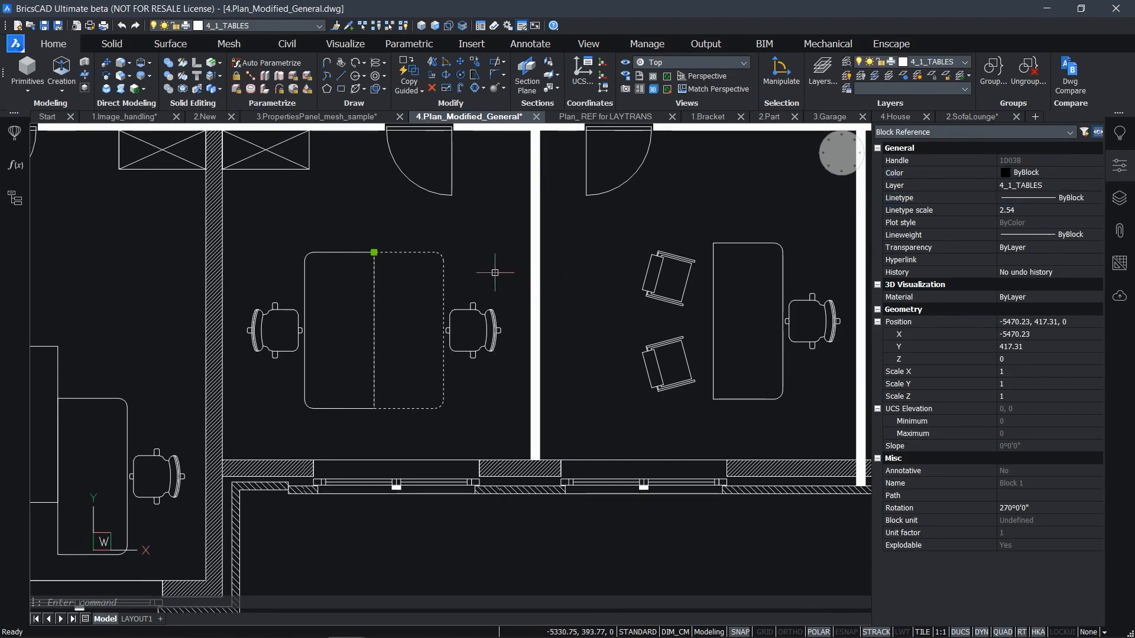
Open the desk block in the Block Editor, examine its outline polyline's properties, and discard the block editing session
mouse_move(457, 258)
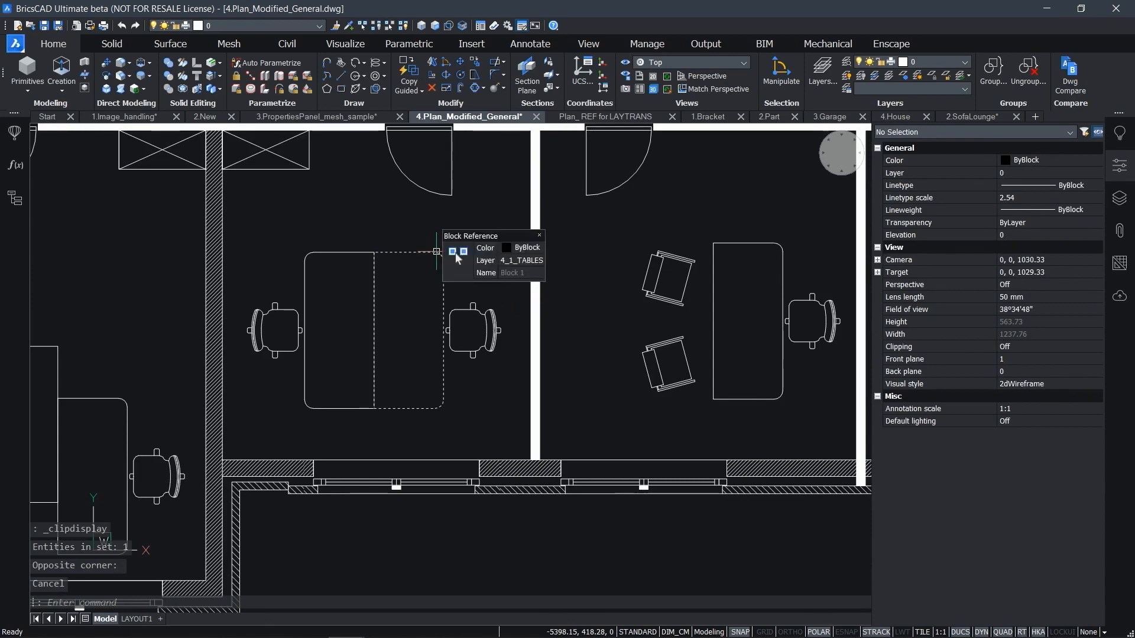
left_click(456, 255)
left_click(591, 381)
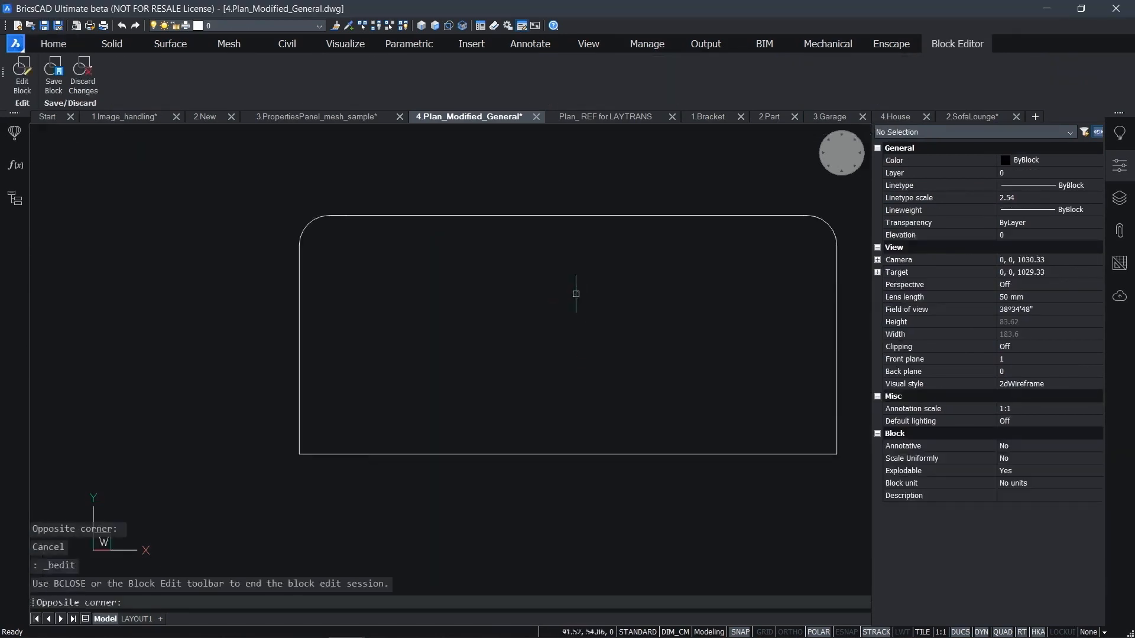
left_click(850, 272)
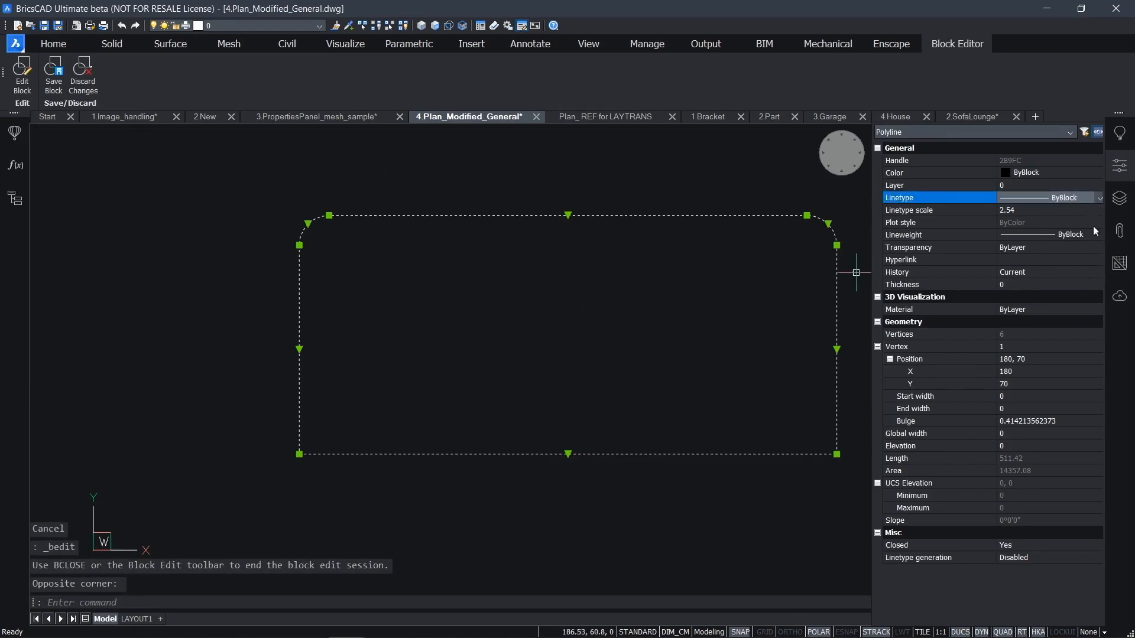
left_click(83, 75)
Set the color of layer 4_1_TABLES to Magenta
left_click(1119, 198)
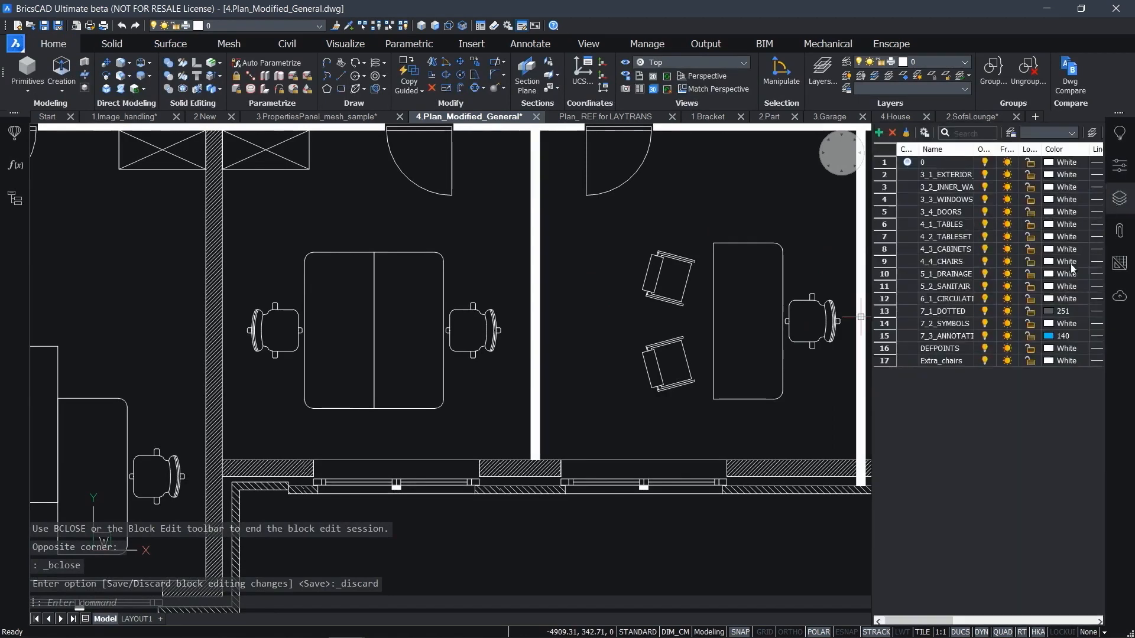
left_click(1050, 224)
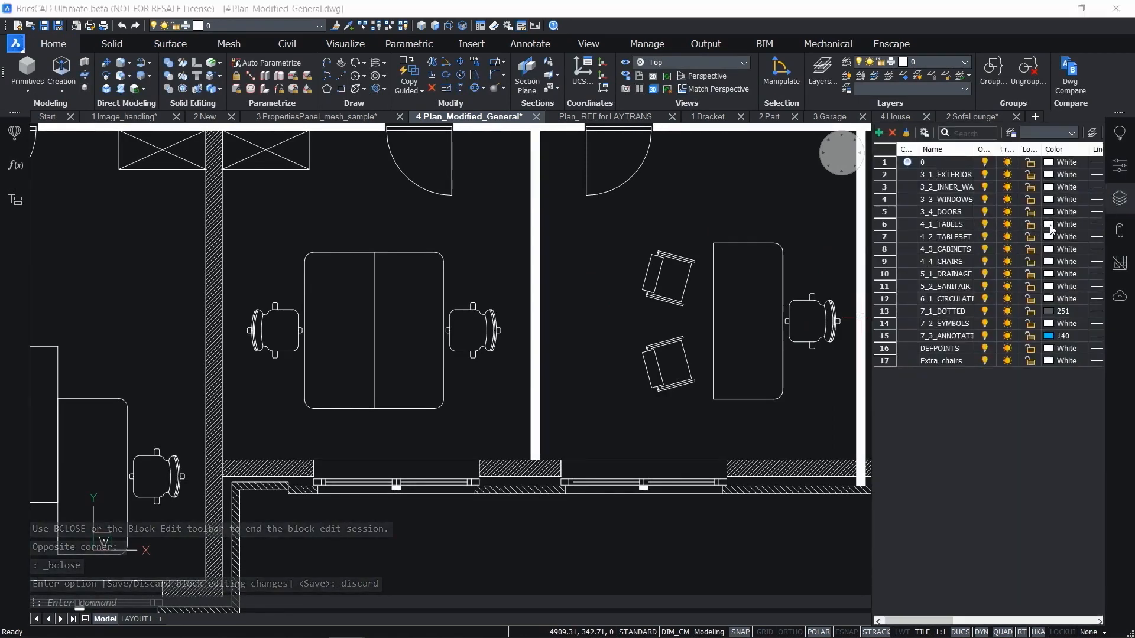
left_click(893, 427)
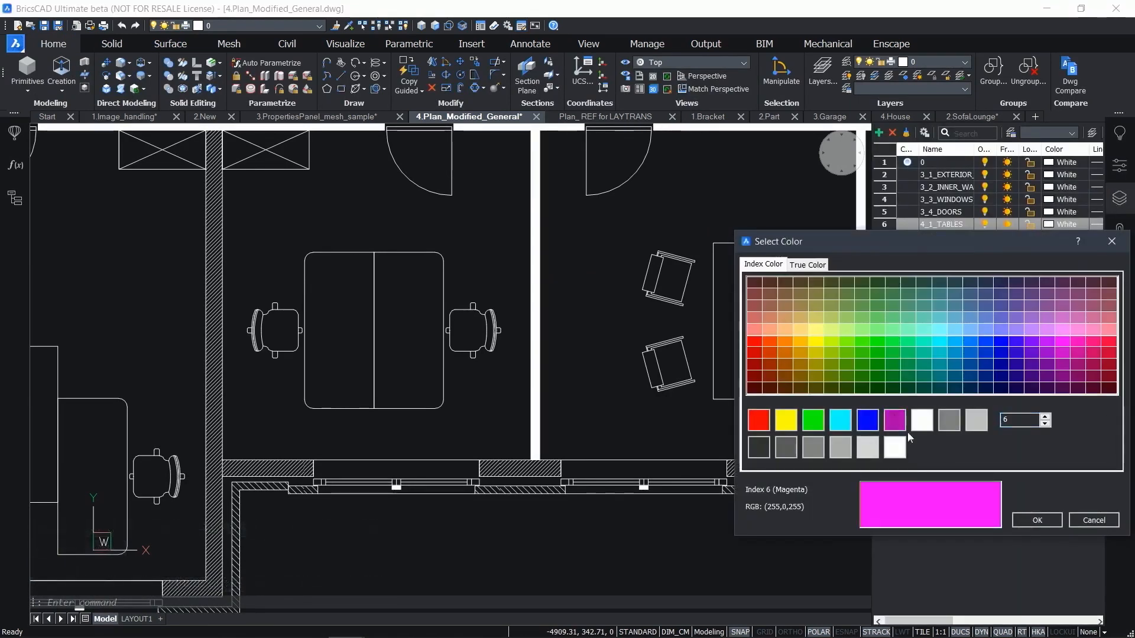
left_click(1037, 520)
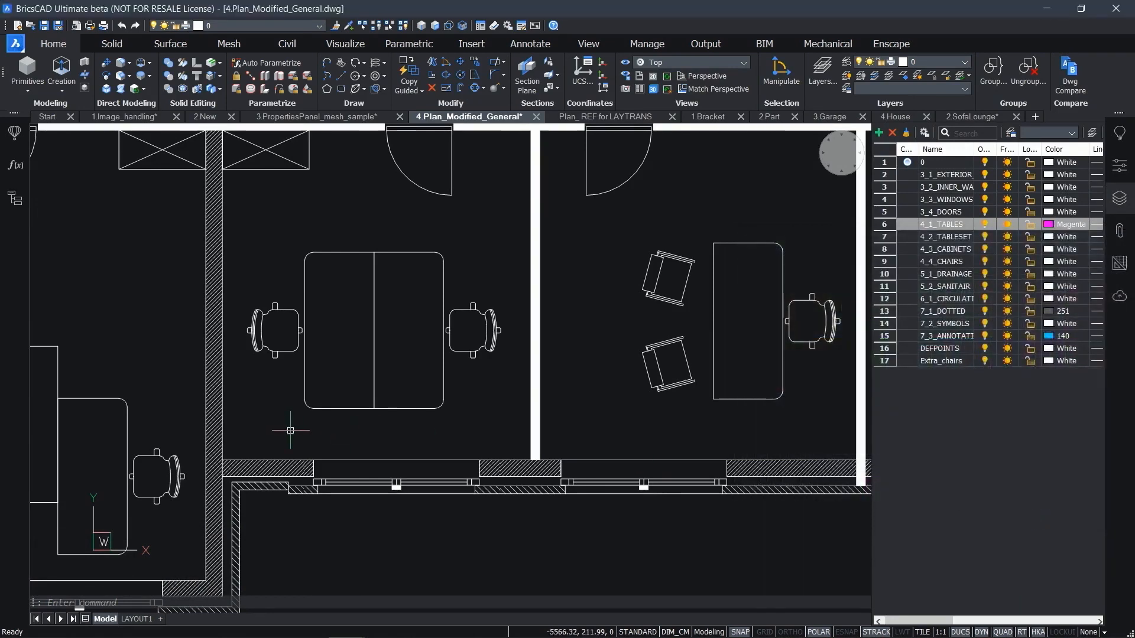
Run SETBYLAYER on both halves of the double desk, changing ByBlock to ByLayer and including blocks
left_click(406, 424)
left_click(346, 394)
type("setbylayer")
key("Return")
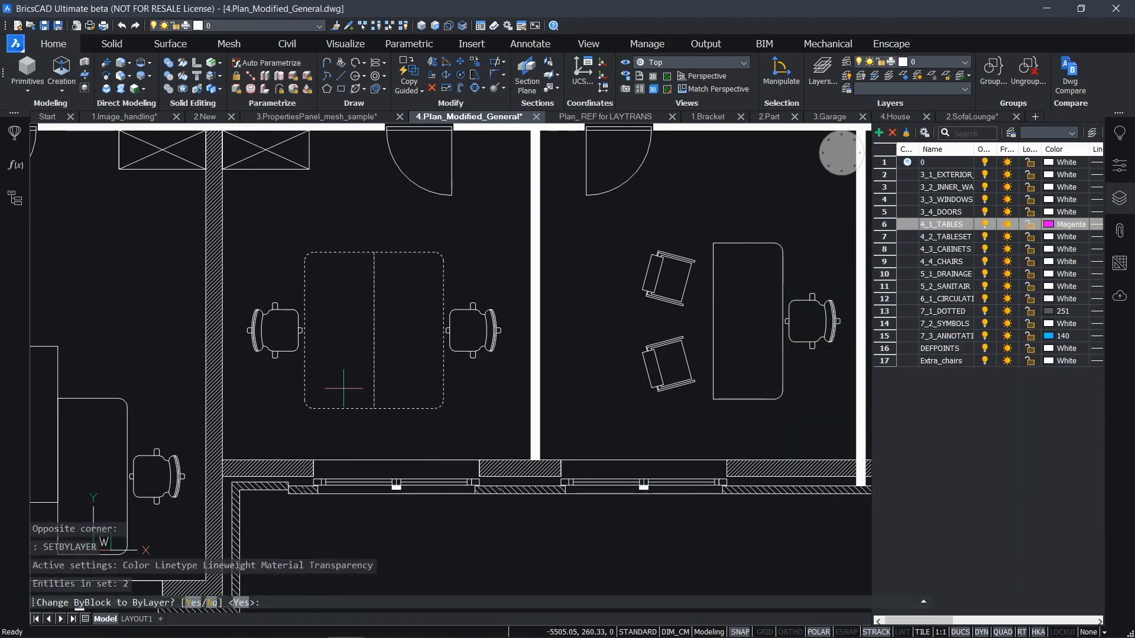
key("Return")
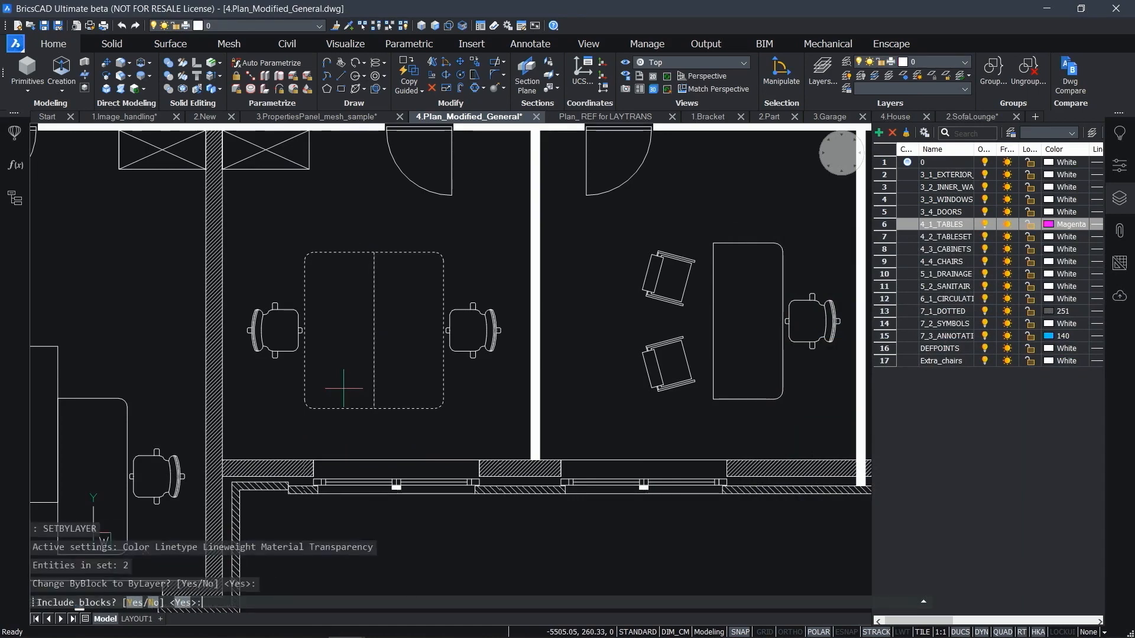
key("Return")
scroll(343, 388, "down", 6)
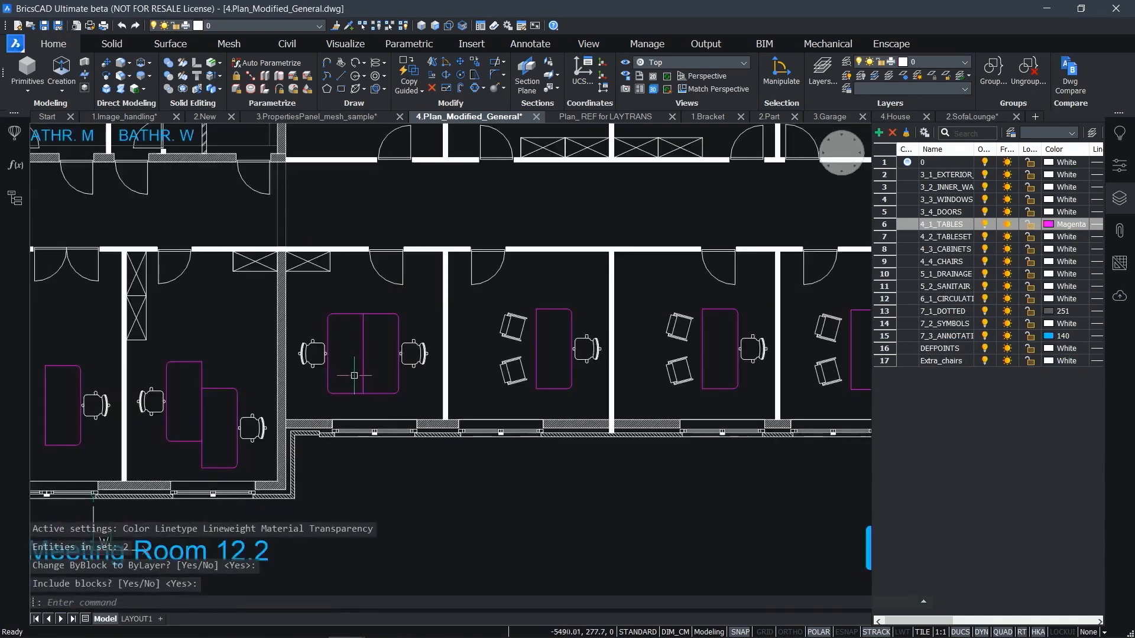
middle_click_drag(370, 373, 506, 321)
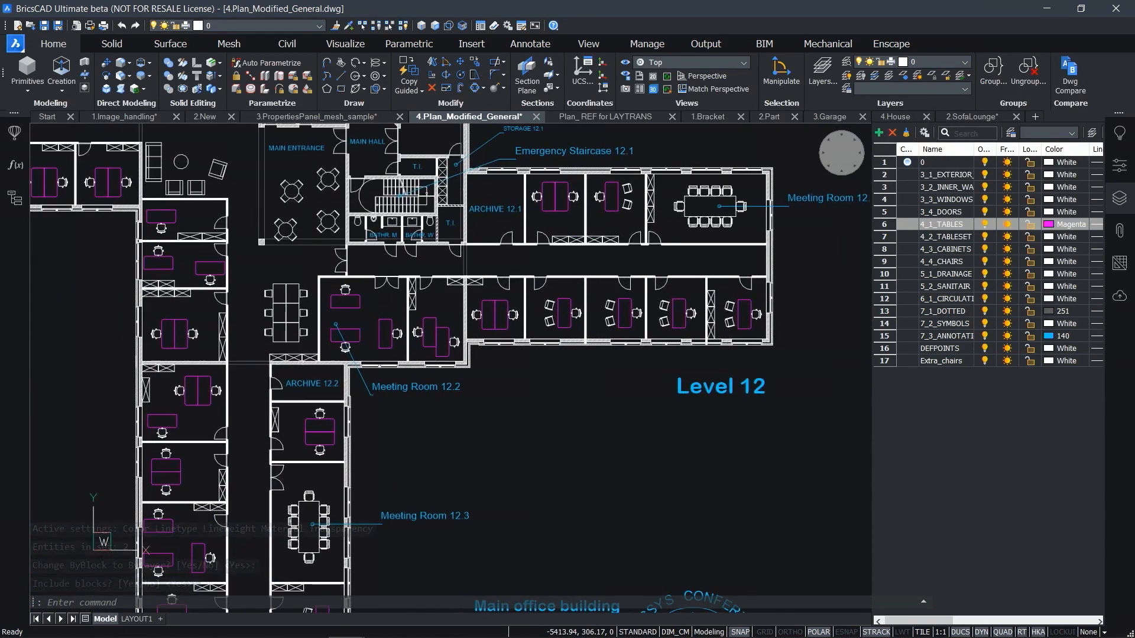
Set the color of layer 4_1_TABLES to Cyan and close the layer list
left_click(1050, 226)
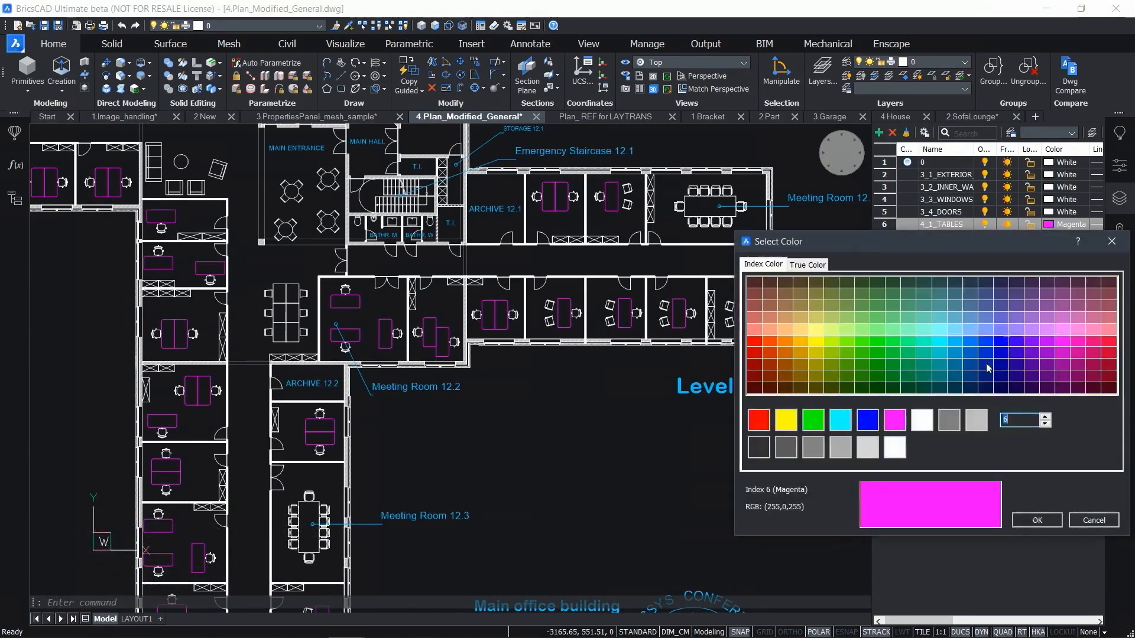
left_click(840, 420)
left_click(1036, 522)
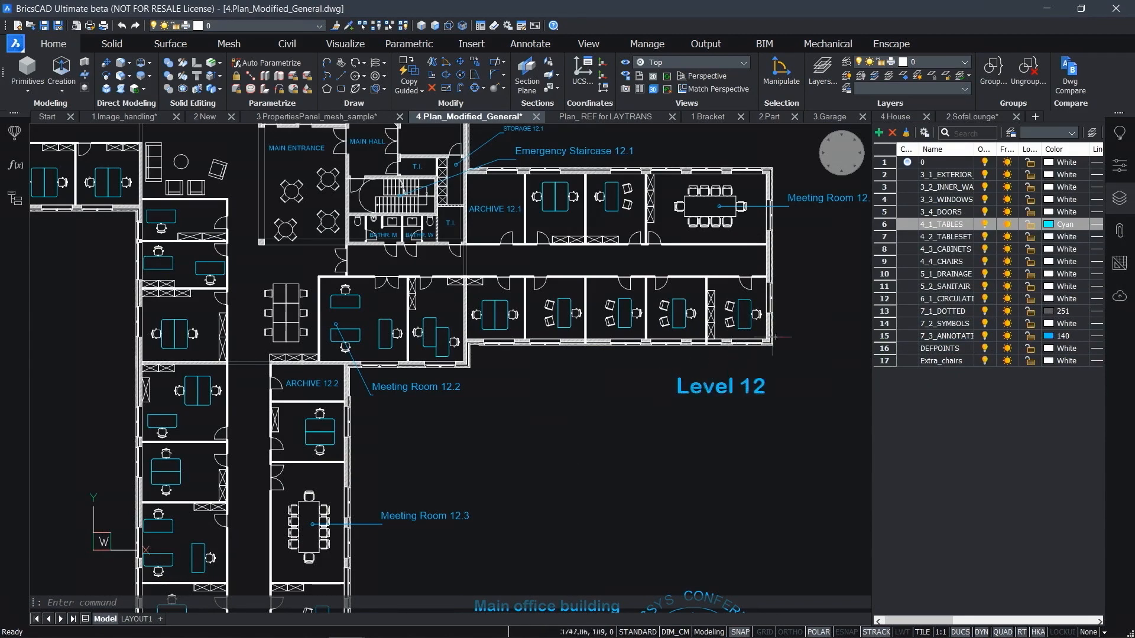
left_click(1119, 198)
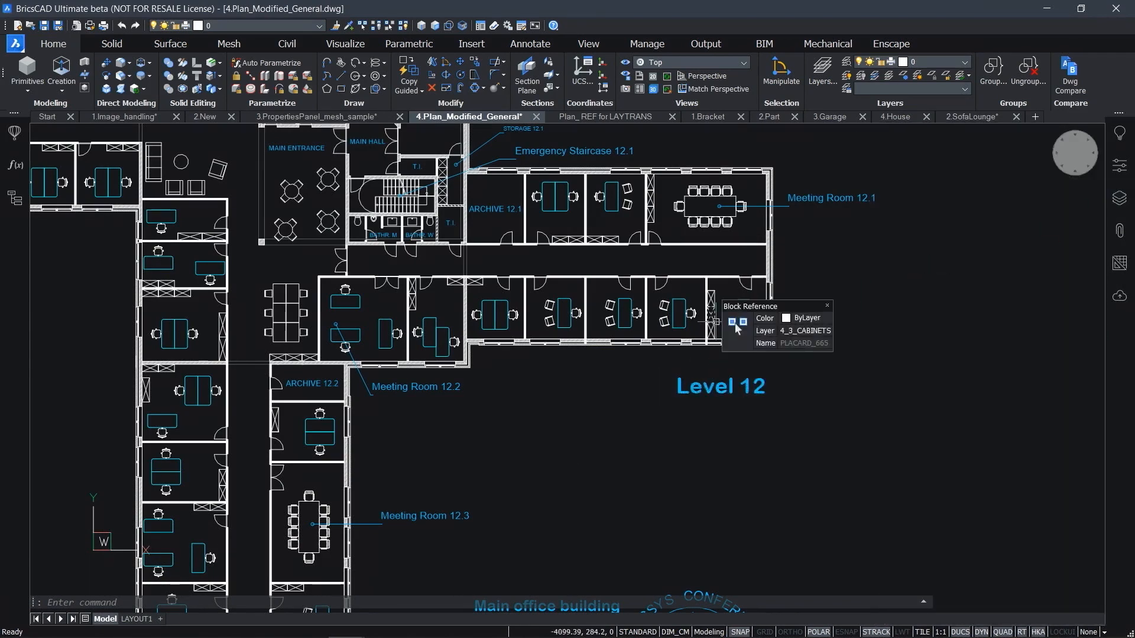
Copy the three cabinets in the easternmost office as a 4-item array, from their lower wall corner to the adjacent office's matching corner
scroll(719, 324, "up", 5)
middle_click_drag(719, 324, 733, 379)
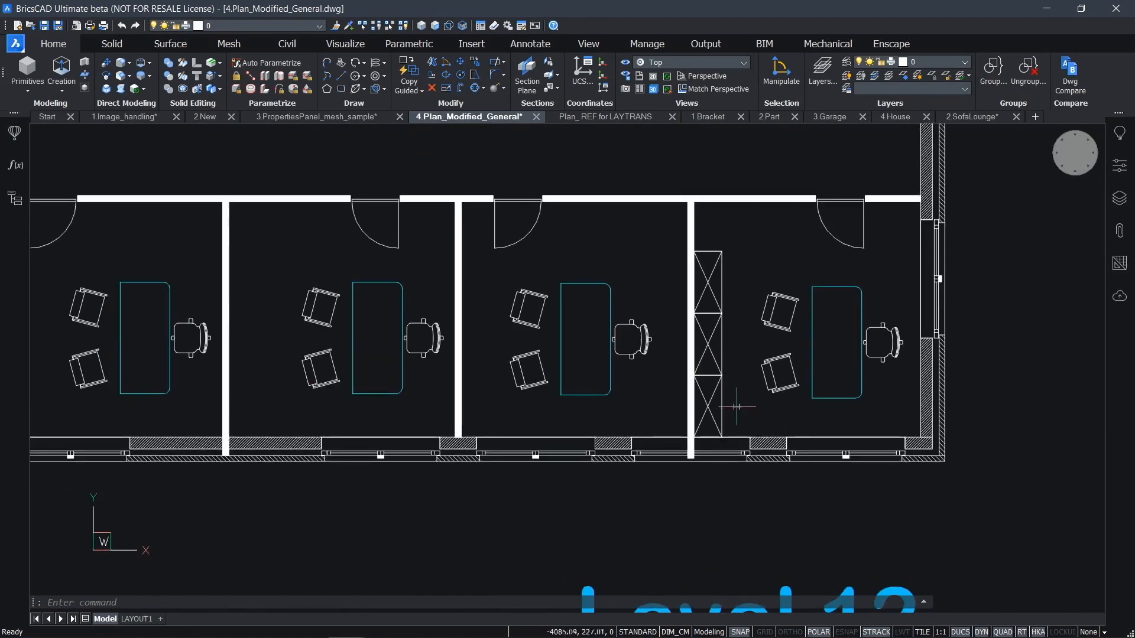
left_click(736, 406)
left_click(713, 243)
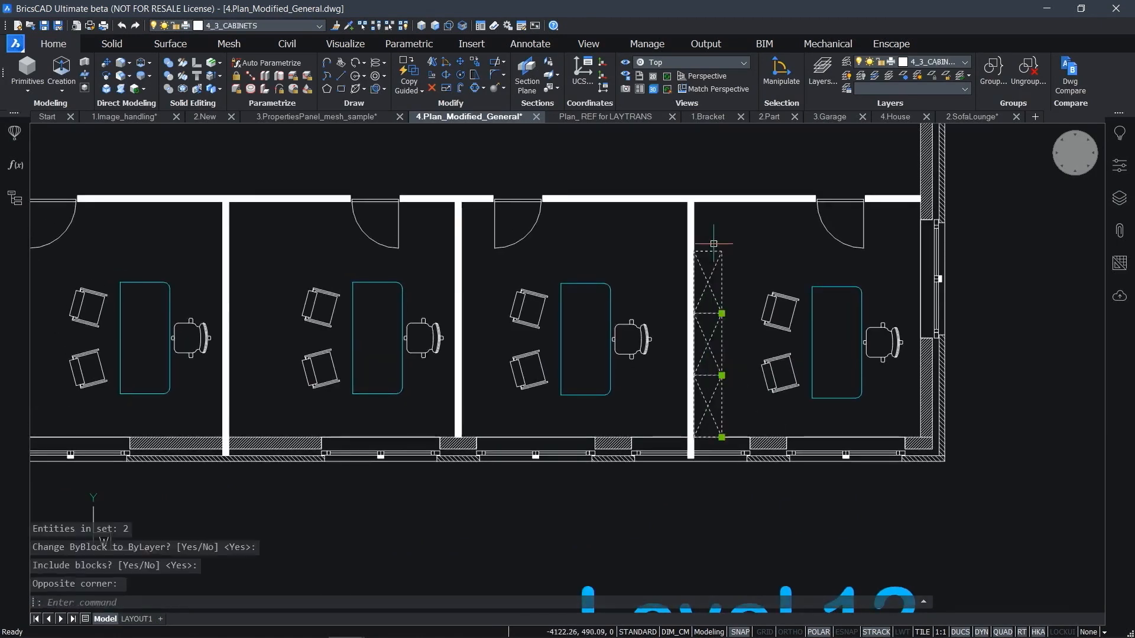
type("copy")
key("Return")
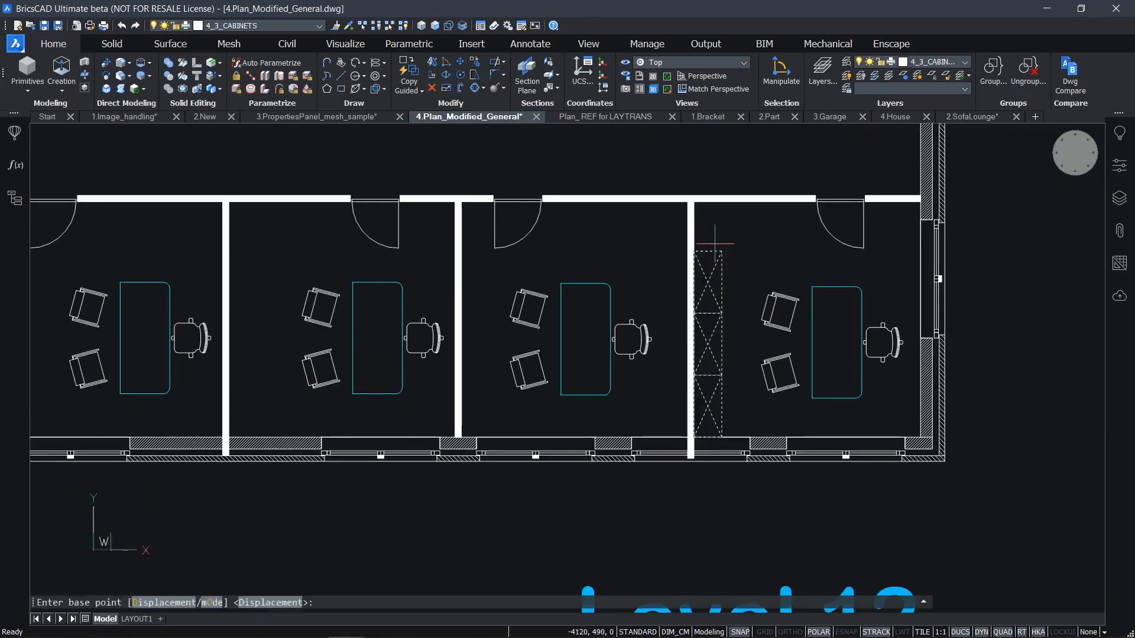
key("F3")
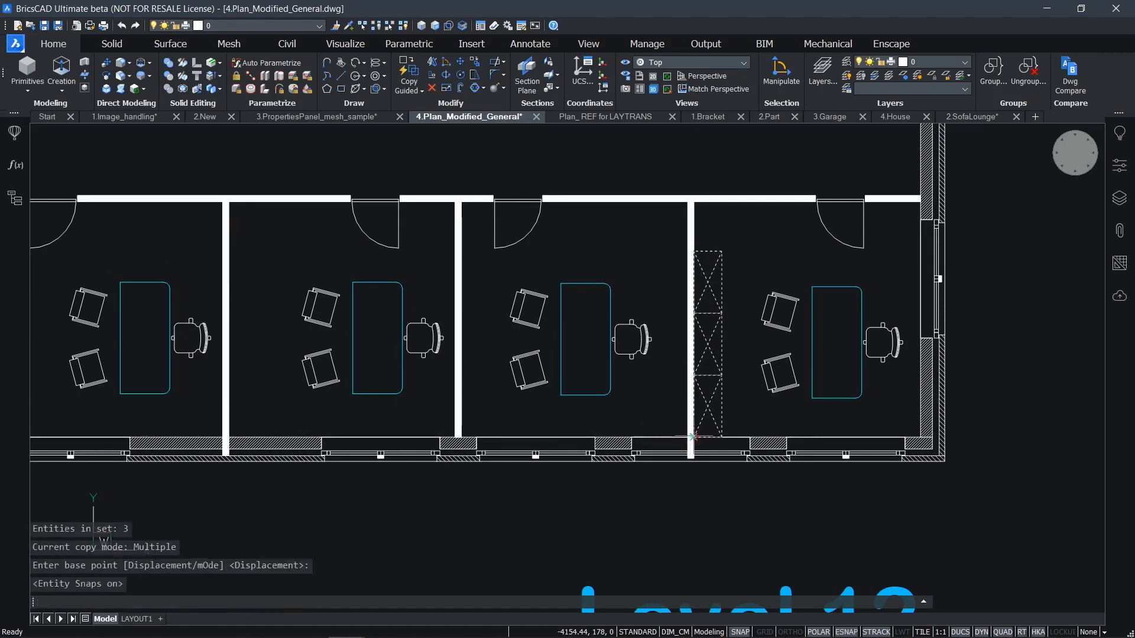
left_click(694, 436)
type("a")
key("Return")
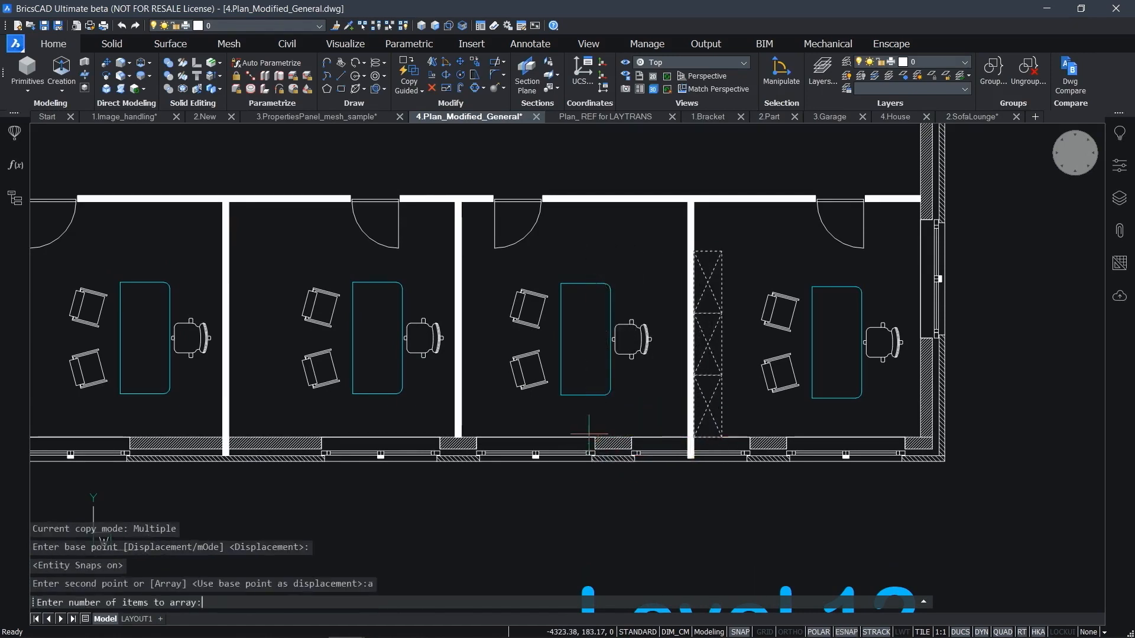
type("4")
key("Return")
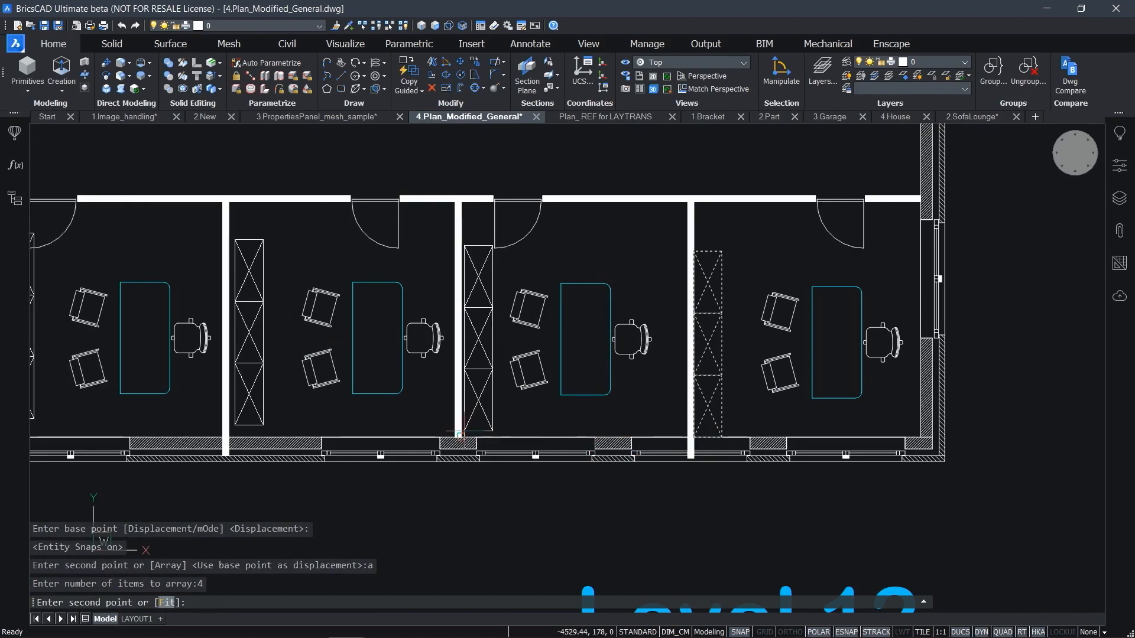
left_click(461, 437)
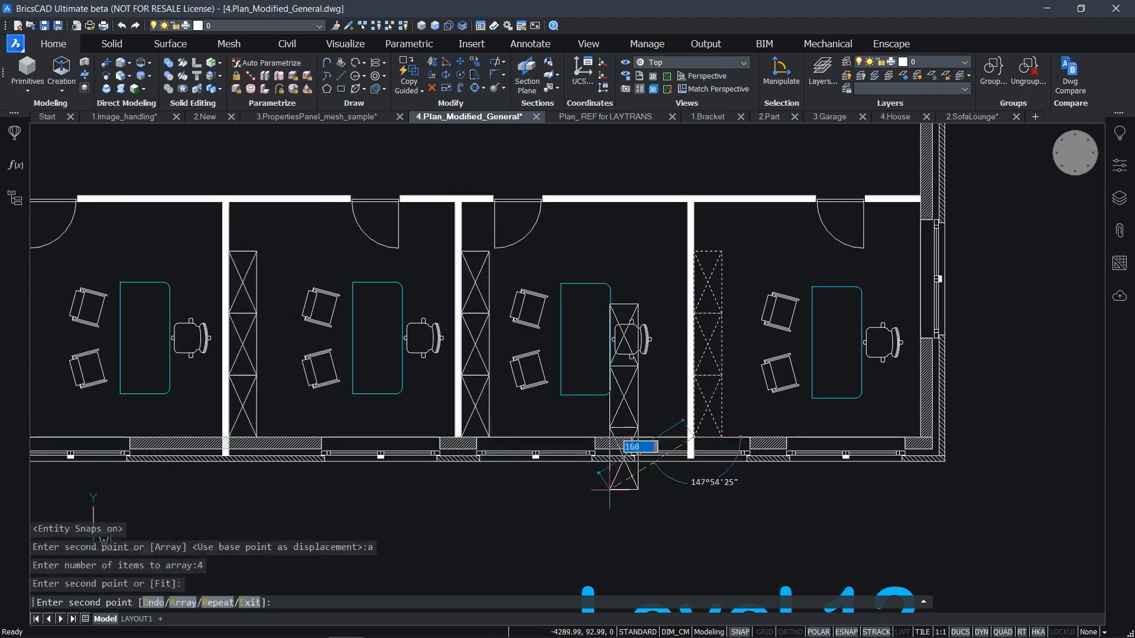
key("Escape")
Examine the cabinets along the southern office row and the plan's lower wing
middle_click_drag(453, 463, 566, 477)
left_click(390, 417)
left_click(355, 329)
key("Escape")
left_click(361, 414)
key("Escape")
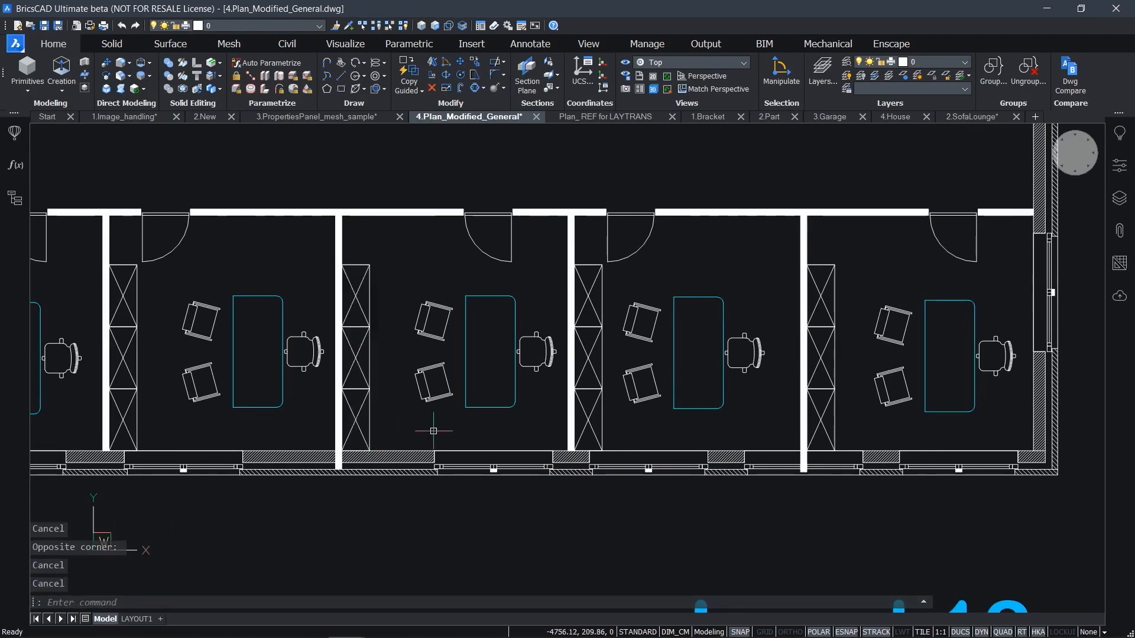
scroll(432, 401, "down", 4)
mouse_move(362, 388)
middle_mouse_down()
mouse_move(529, 412)
mouse_move(589, 404)
middle_mouse_up()
middle_click_drag(473, 515, 642, 360)
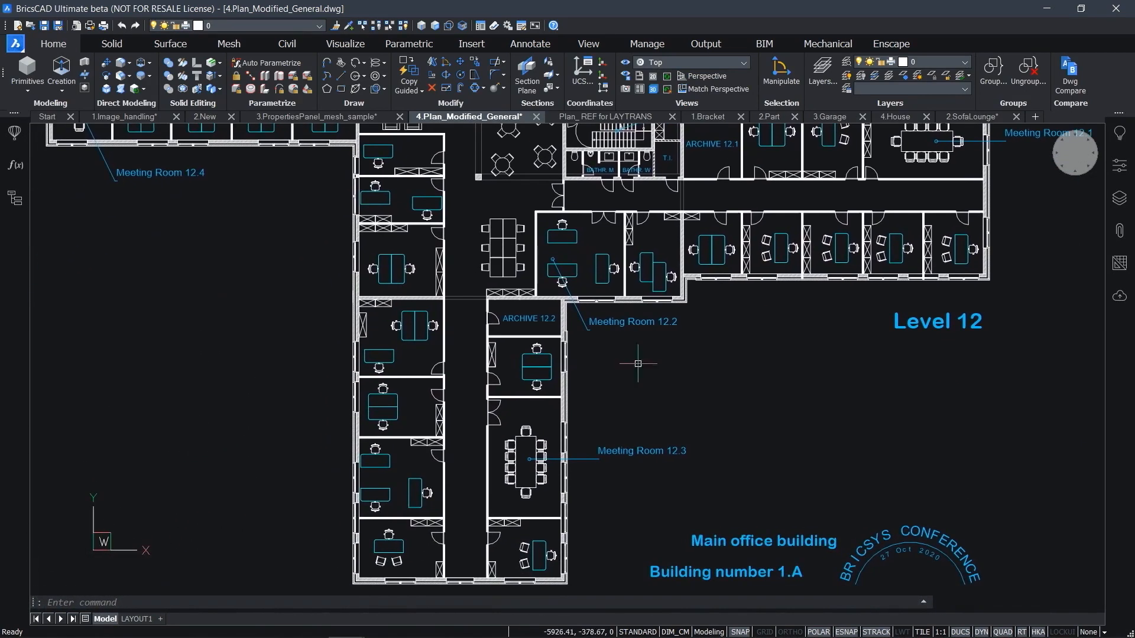
scroll(576, 419, "up", 2)
middle_click_drag(576, 419, 556, 272)
Switch to the Plan_REF for LAYTRANS drawing, show its layer list, and examine the reference layers and floor plan
left_click(587, 115)
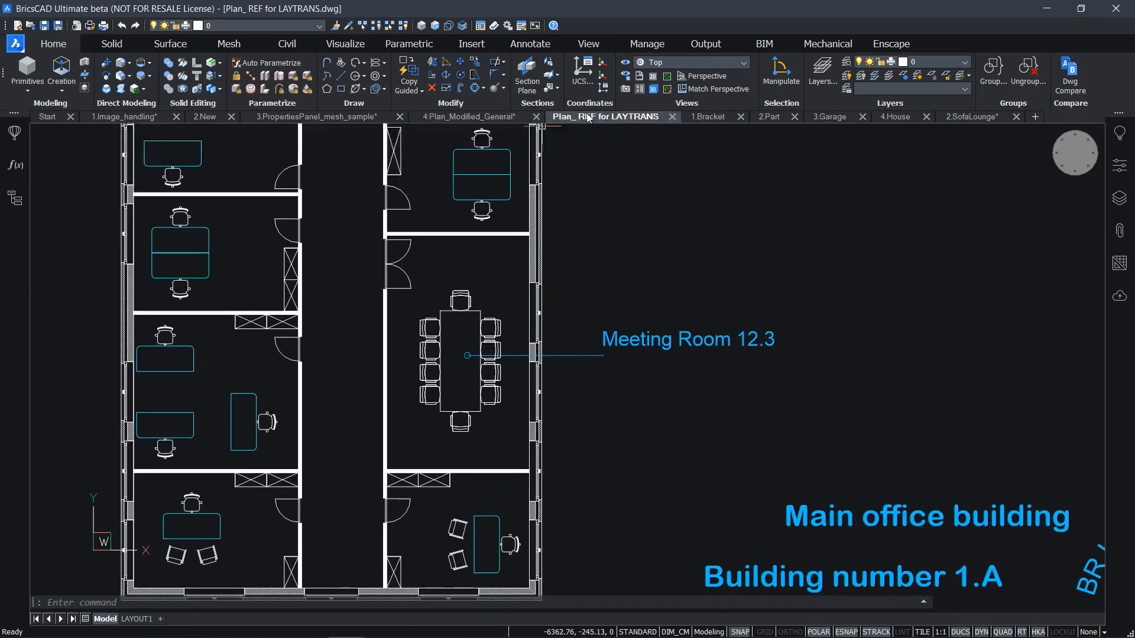
left_click(1119, 198)
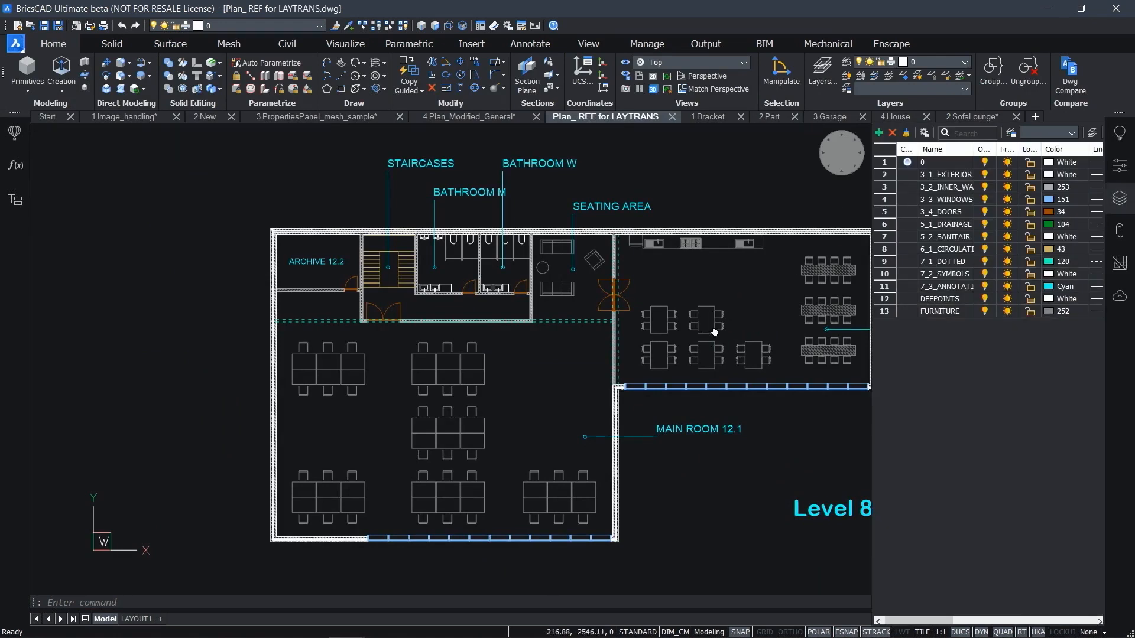
middle_click_drag(714, 332, 626, 332)
scroll(688, 432, "up", 5)
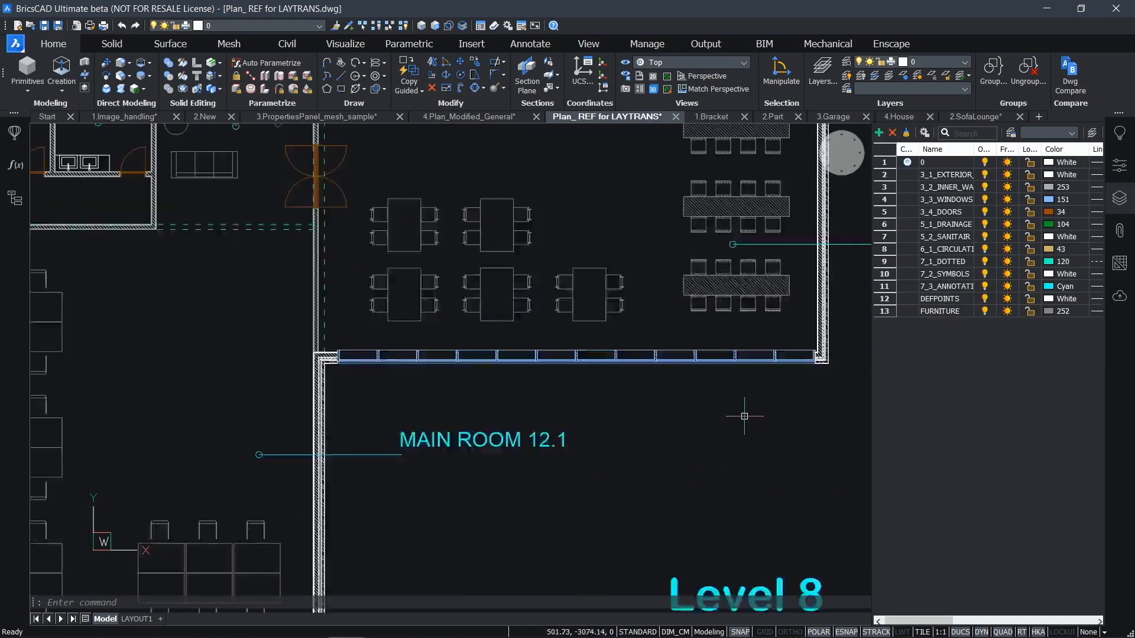
middle_click_drag(301, 324, 563, 410)
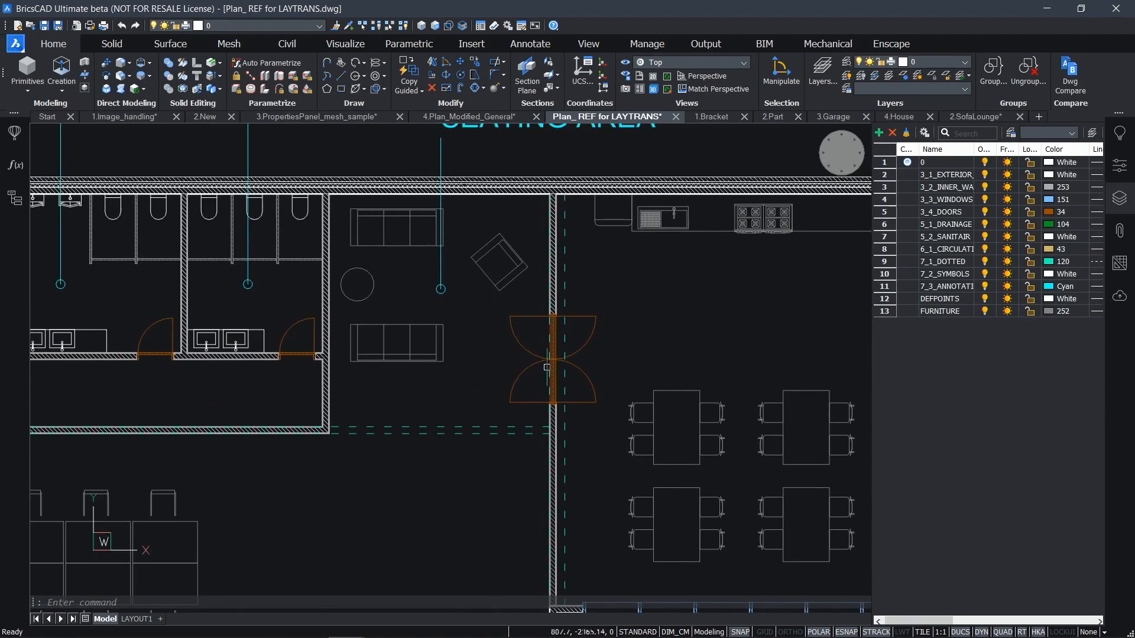
Run LAYTRANS in 4.Plan_Modified_General, load the layers of the Plan_REF for LAYTRANS drawing, and map all same-named layers
left_click(463, 117)
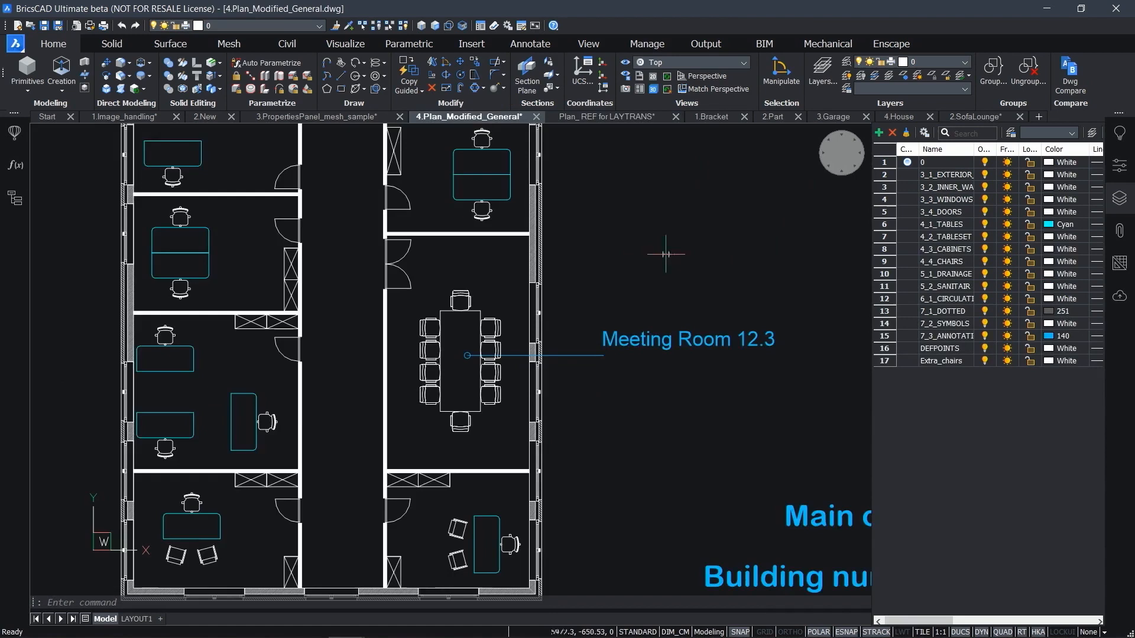
scroll(643, 248, "down", 3)
middle_click_drag(643, 248, 581, 445)
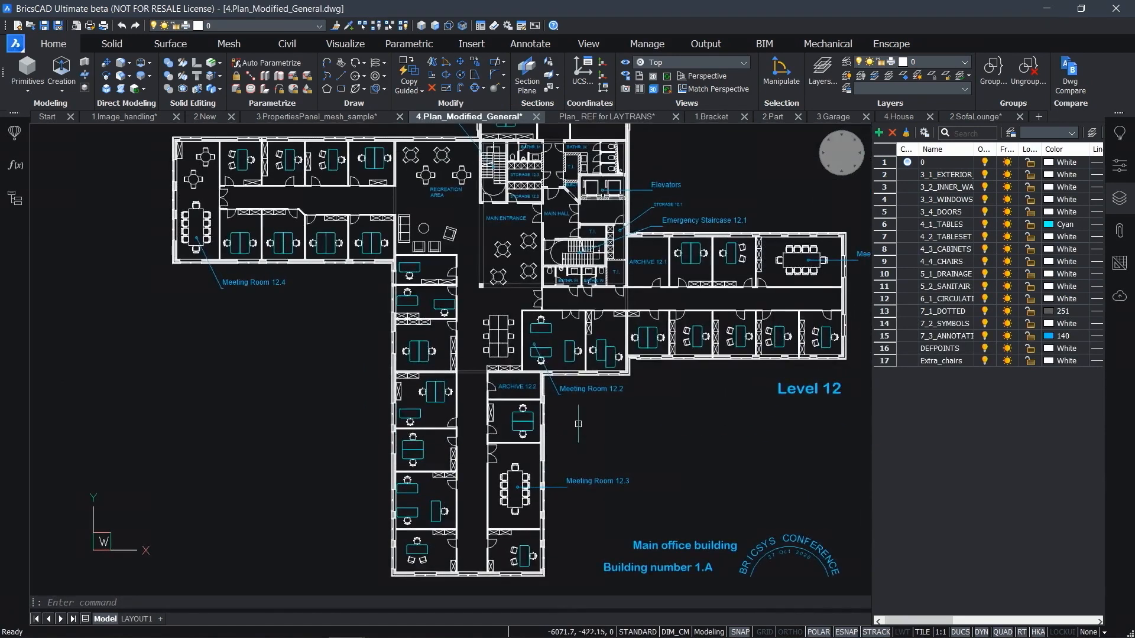
type("aytr")
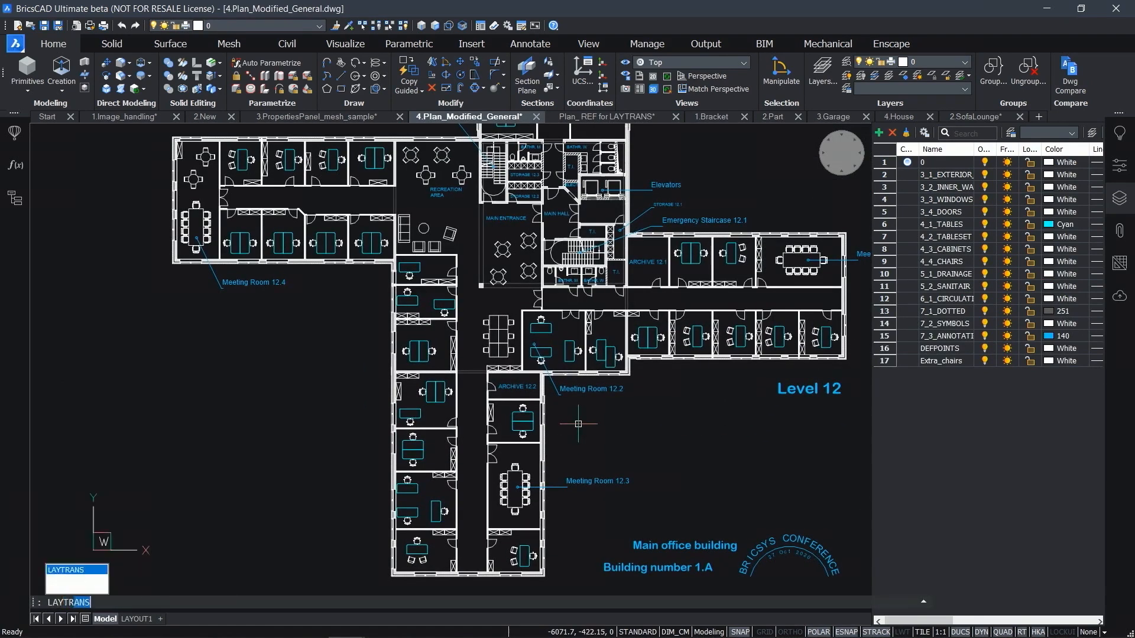
key("Return")
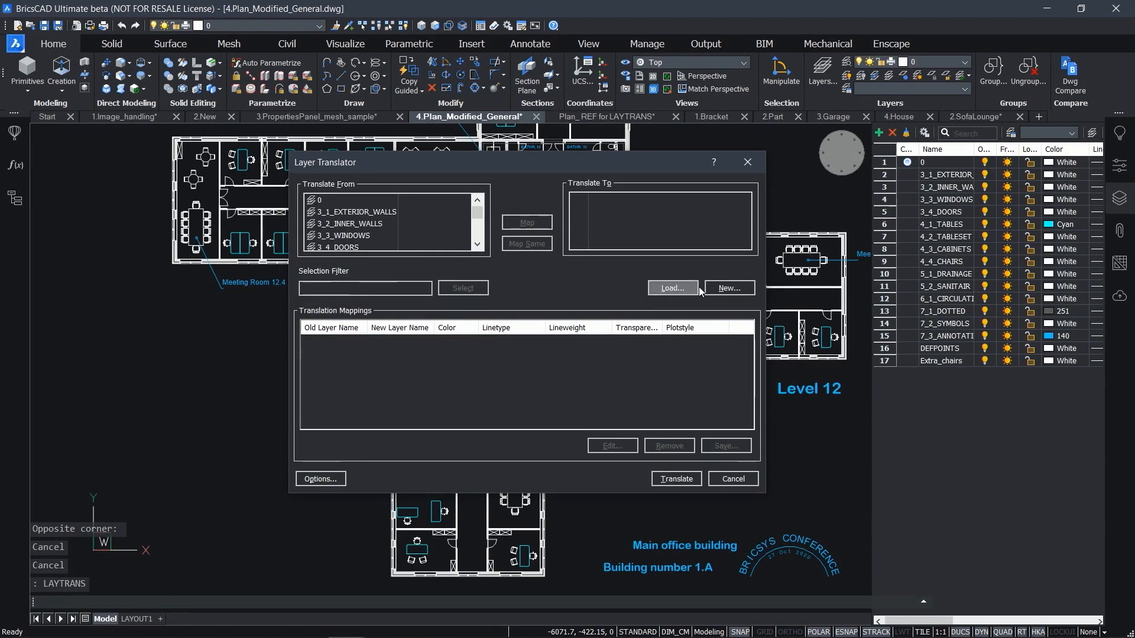
left_click(696, 288)
double_click(378, 286)
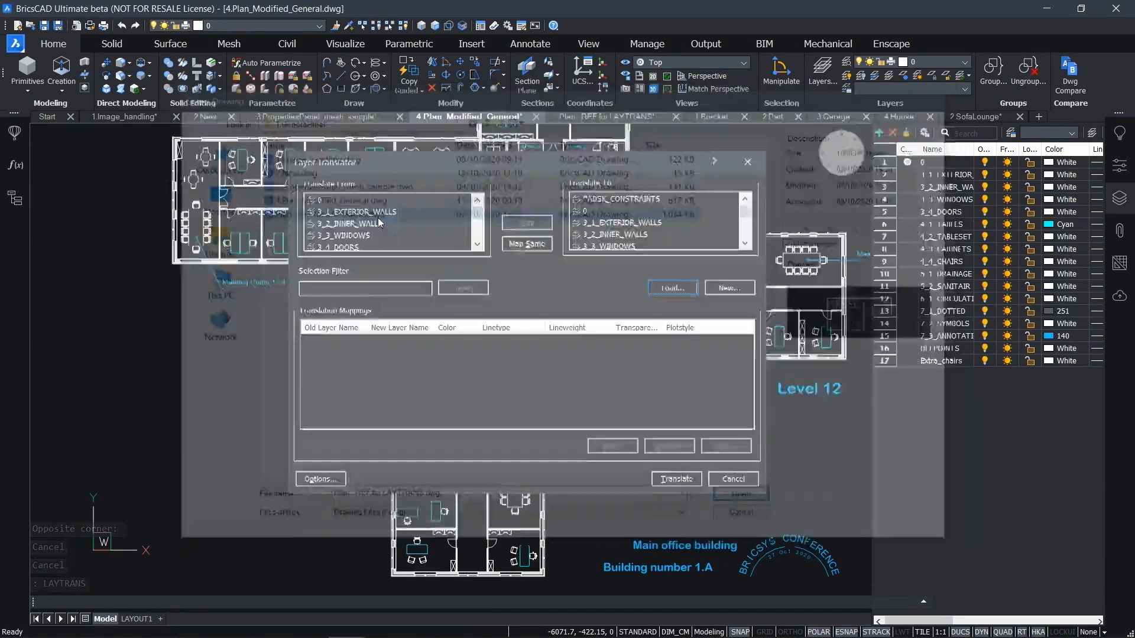
left_click(518, 243)
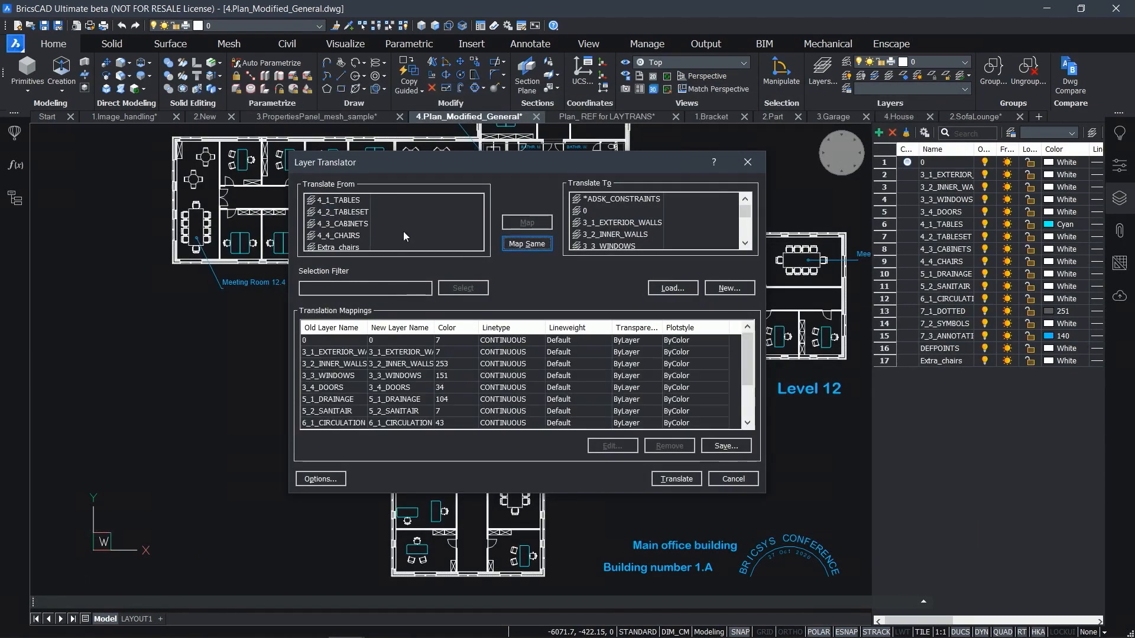
Map layers 4_1_TABLES, 4_2_TABLESET, 4_3_CABINETS, 4_4_CHAIRS and Extra_chairs to FURNITURE and translate the drawing
left_click(331, 200)
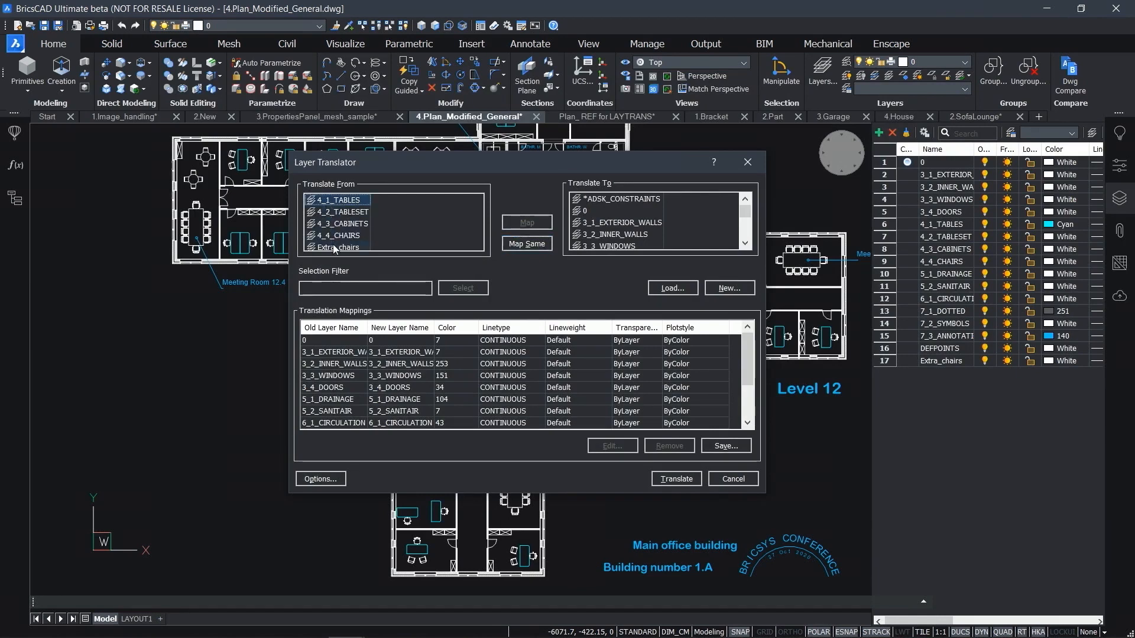
left_click(335, 248, "shift")
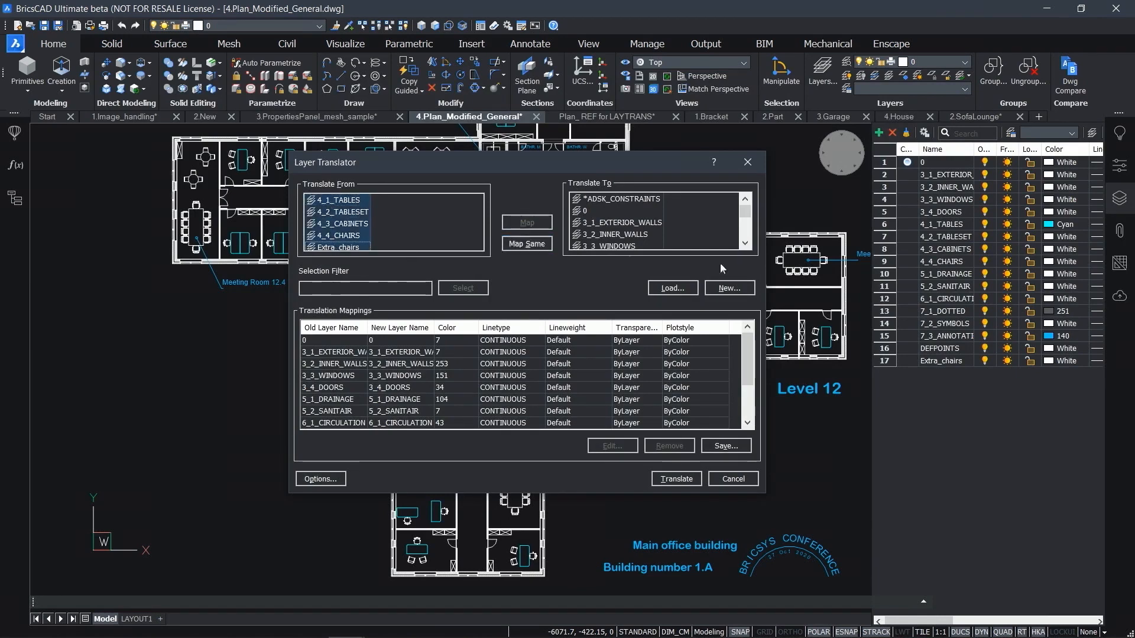
scroll(649, 229, "down", 4)
left_click(602, 245)
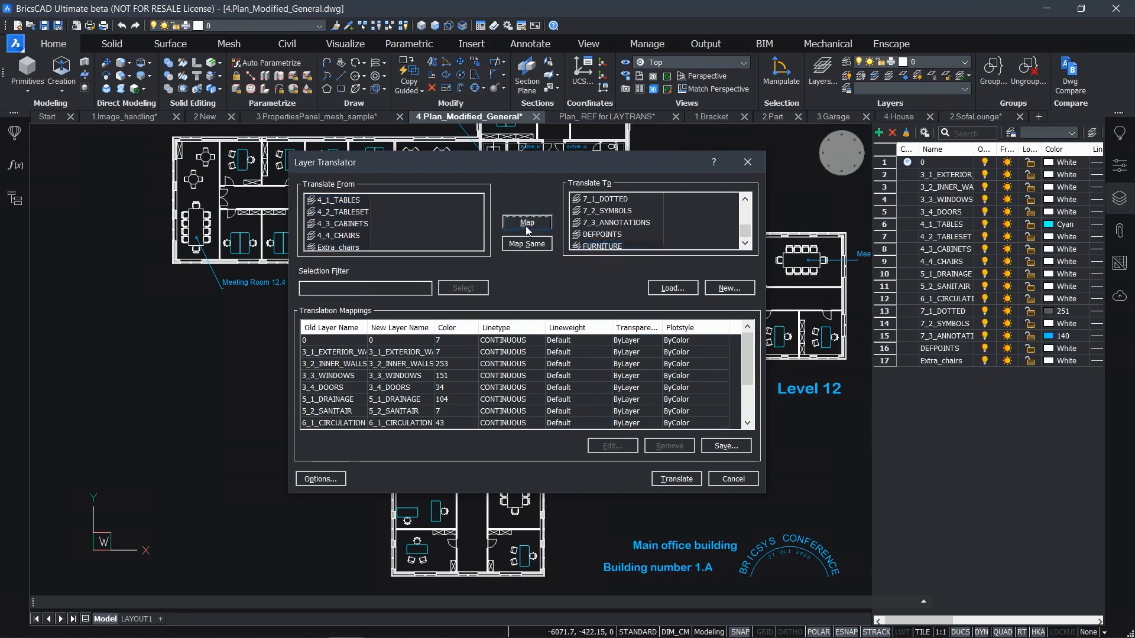
left_click(526, 244)
scroll(505, 370, "down", 4)
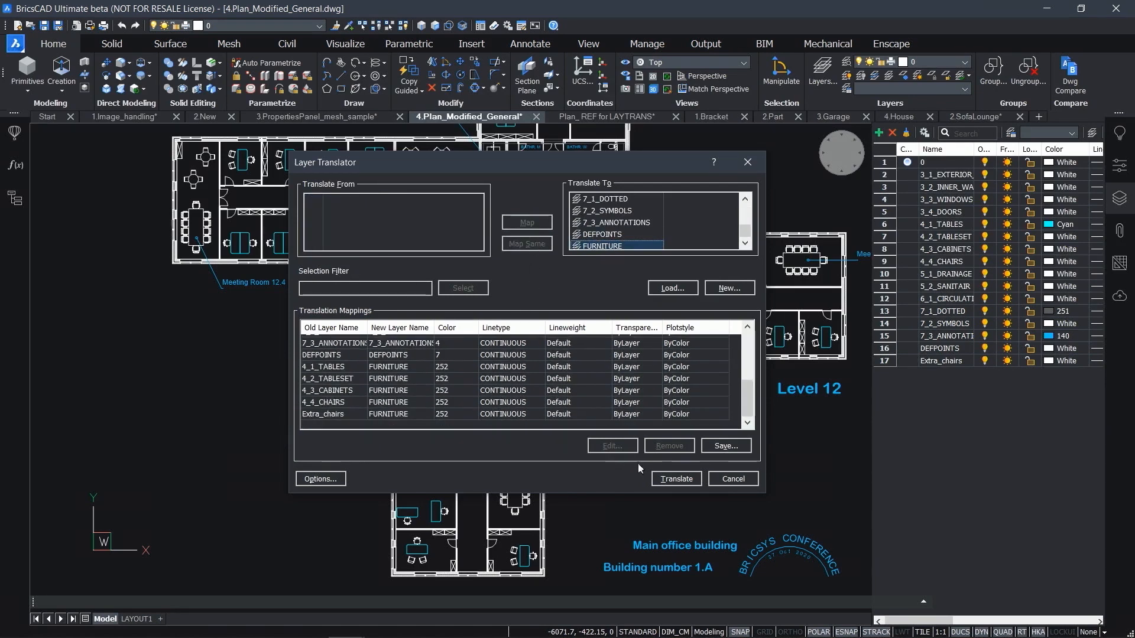
left_click(665, 477)
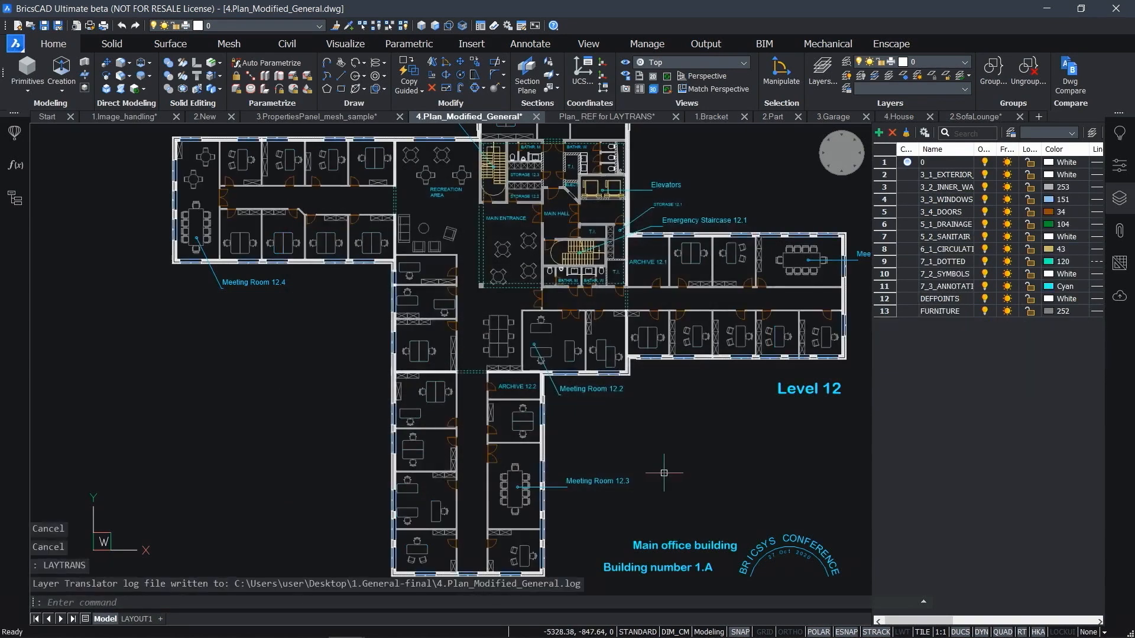
Examine the translated floor plan up close and close the layer list
scroll(659, 375, "up", 5)
mouse_move(656, 379)
middle_mouse_down()
mouse_move(579, 527)
mouse_move(804, 573)
mouse_move(842, 607)
mouse_move(754, 511)
mouse_move(764, 455)
mouse_move(722, 464)
mouse_move(436, 339)
middle_mouse_up()
scroll(748, 464, "down", 3)
left_click(1120, 201)
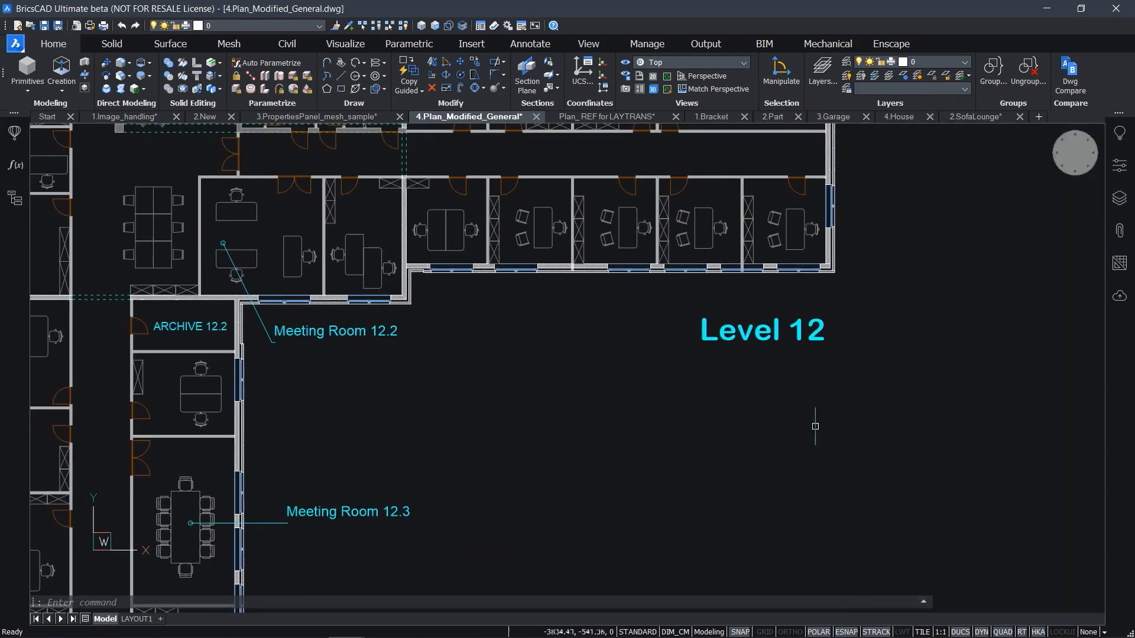
Combine the Level 12, Main office building and Building number 1.A texts into one text object with COMBINETEXT
scroll(758, 437, "down", 2)
middle_click_drag(740, 430, 742, 339)
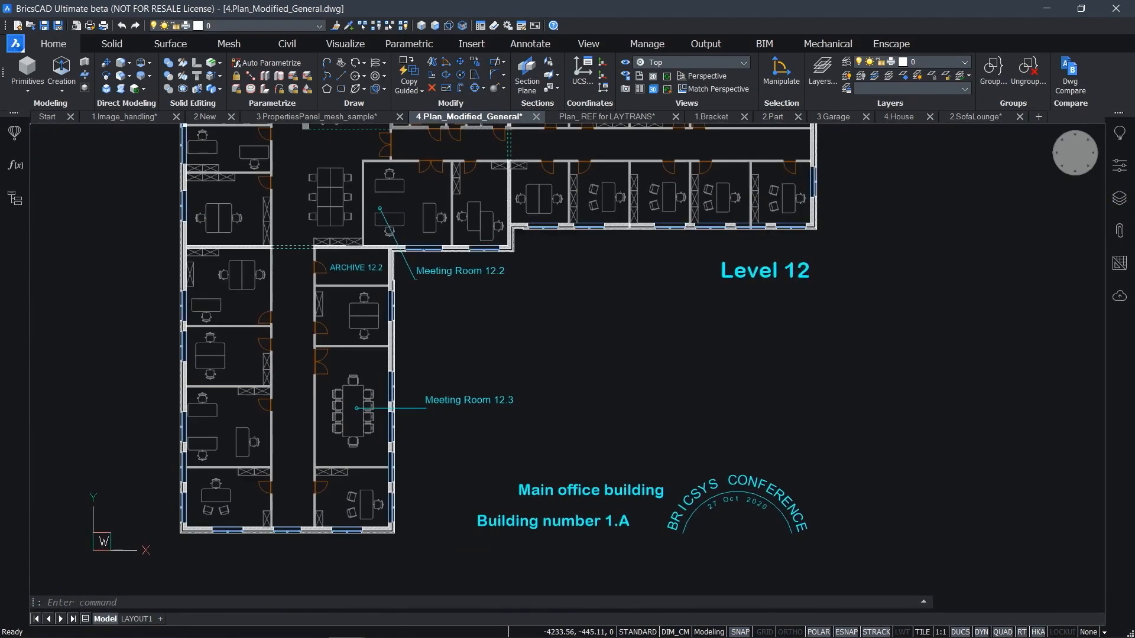
left_click(776, 274)
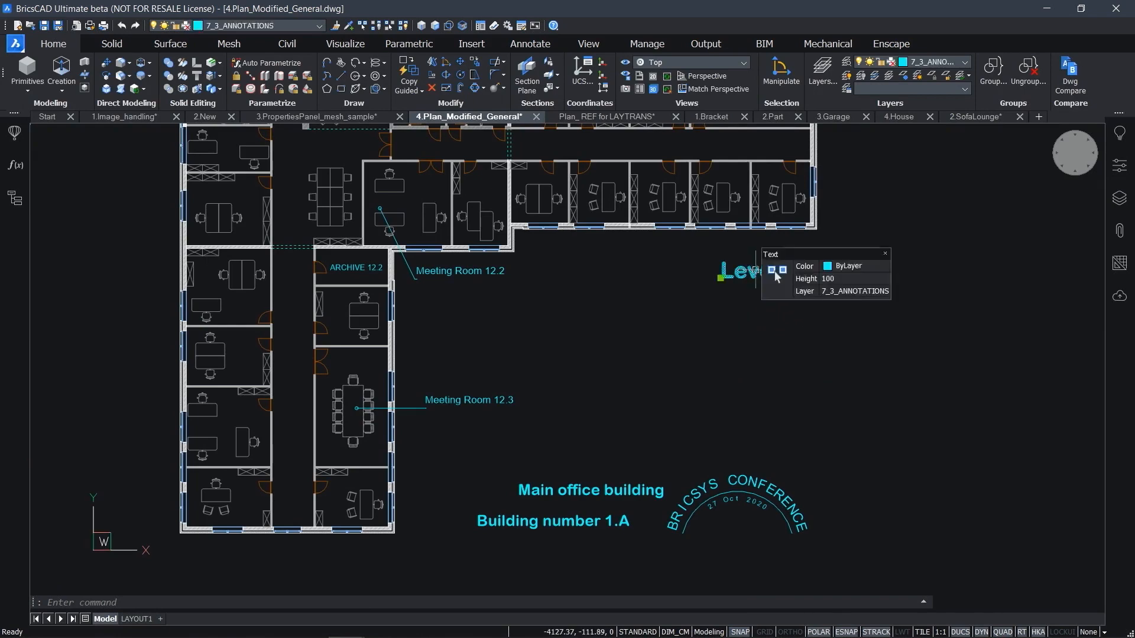
key("Escape")
key("Escape")
left_click(638, 512)
left_click(849, 365)
left_click(732, 269)
type("COM")
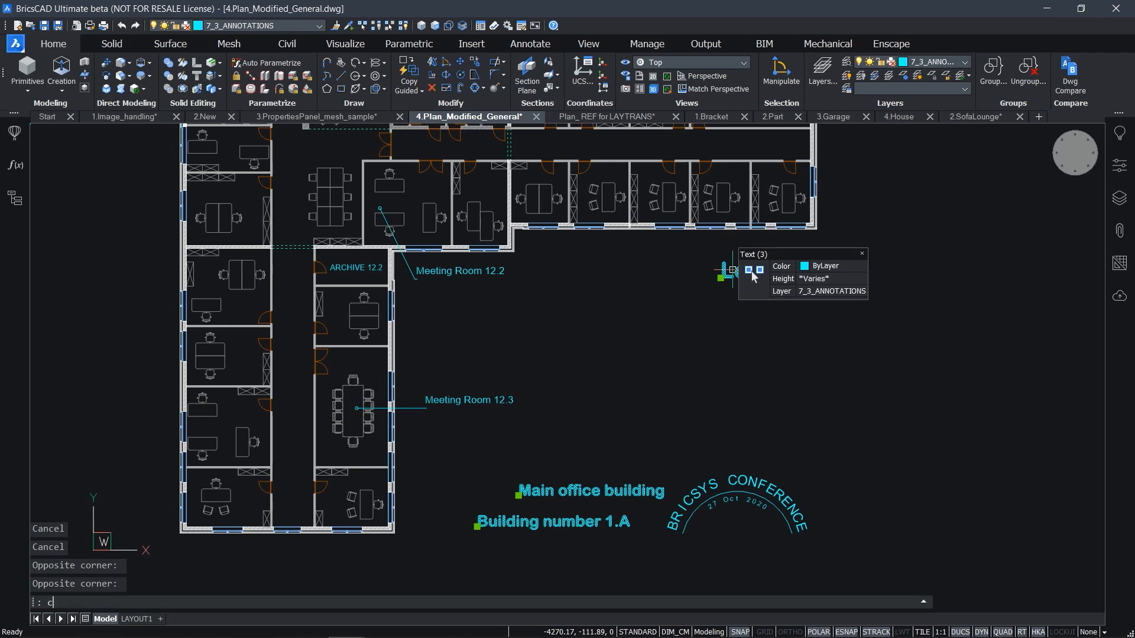
type("BINETEXT")
key("Return")
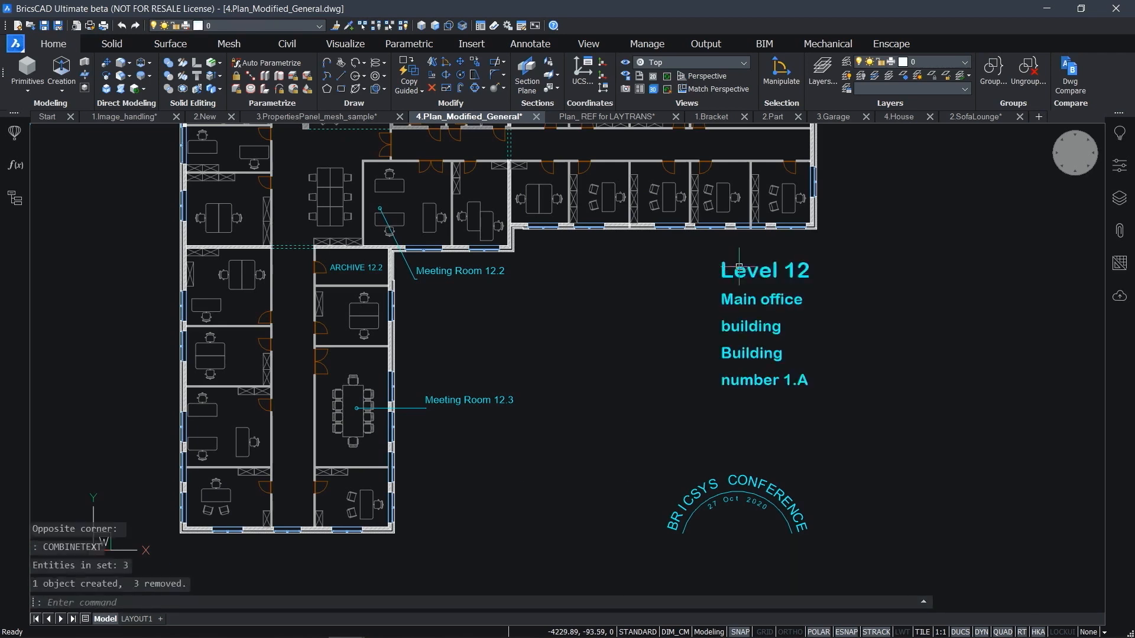
Widen the combined text's frame and insert a line break before Main office building
left_click(739, 267)
left_click(810, 391)
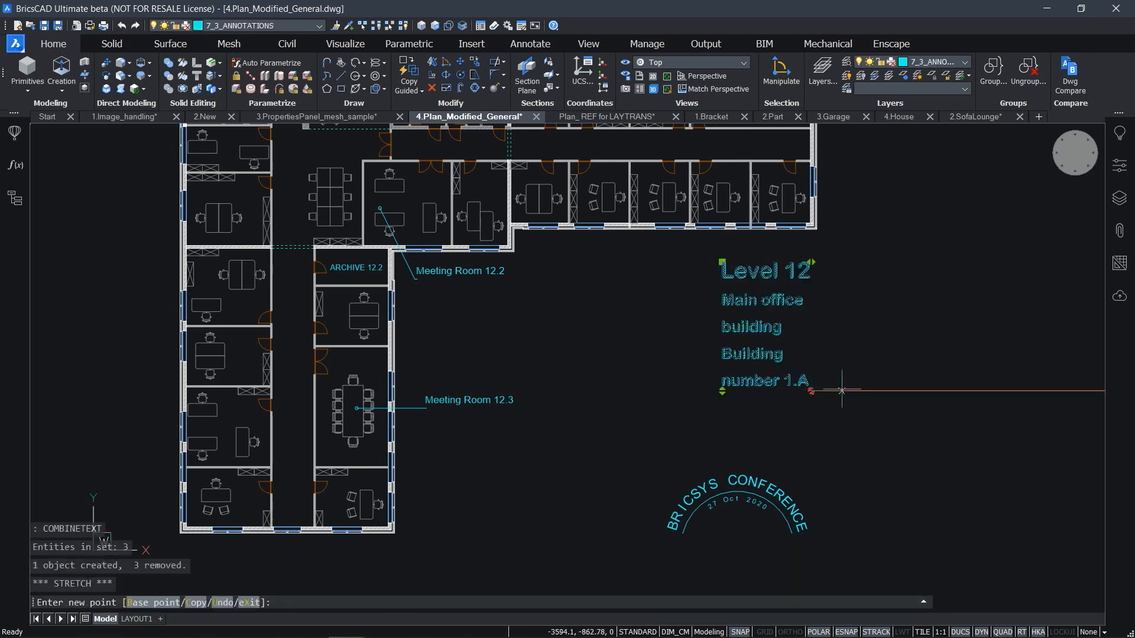
left_click(878, 381)
double_click(820, 273)
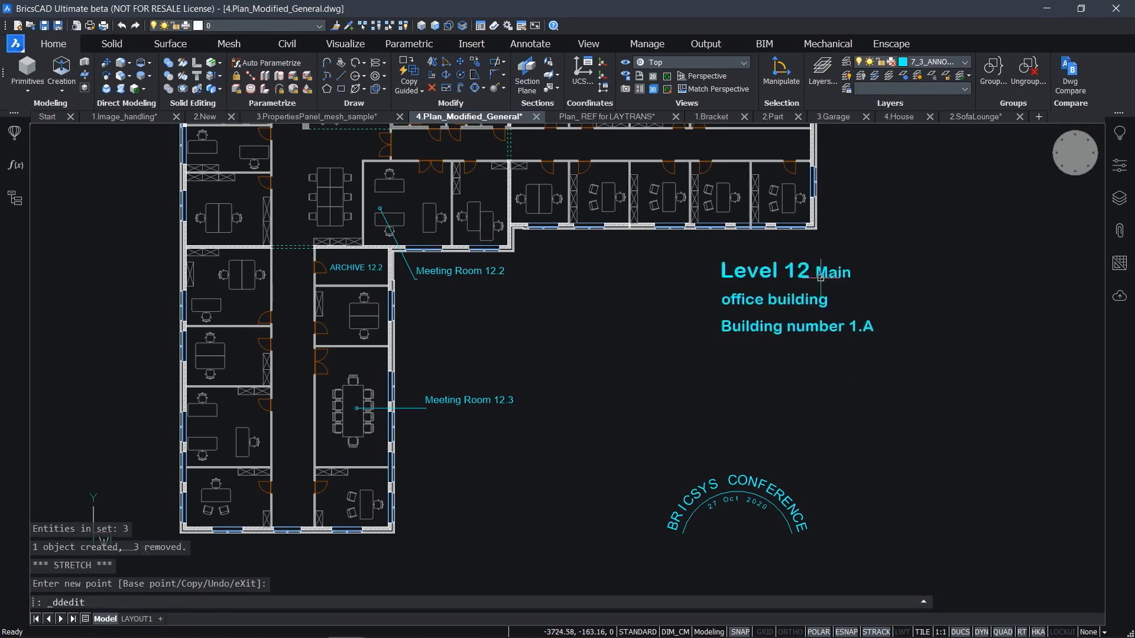
key("Return")
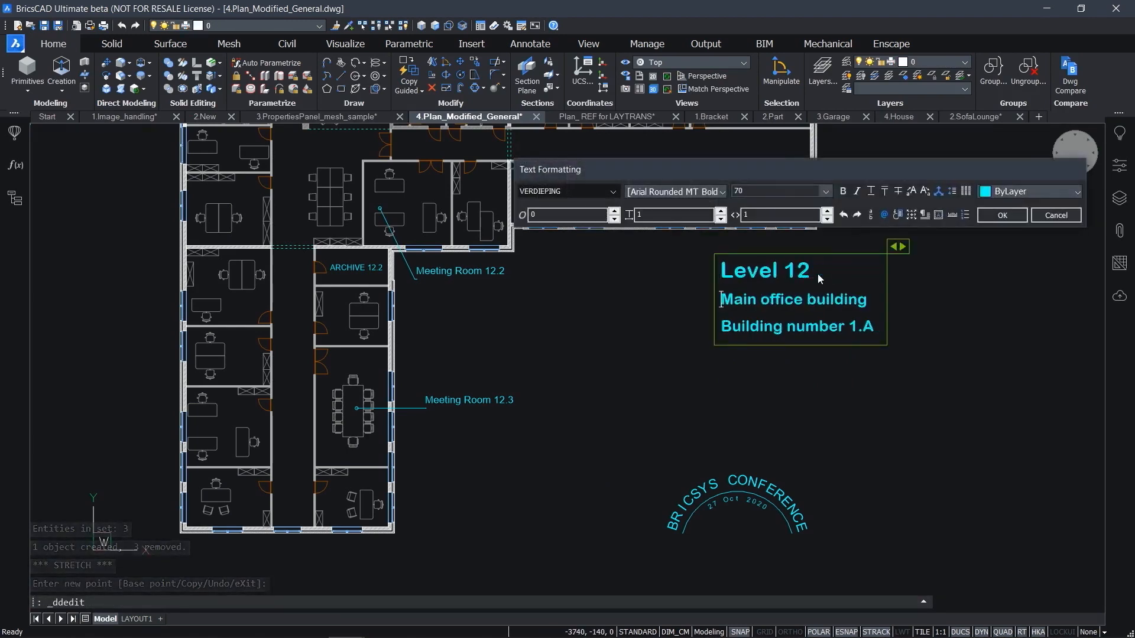
Right-align all lines of the combined text and finish editing it
key("ctrl+a")
left_click(925, 215)
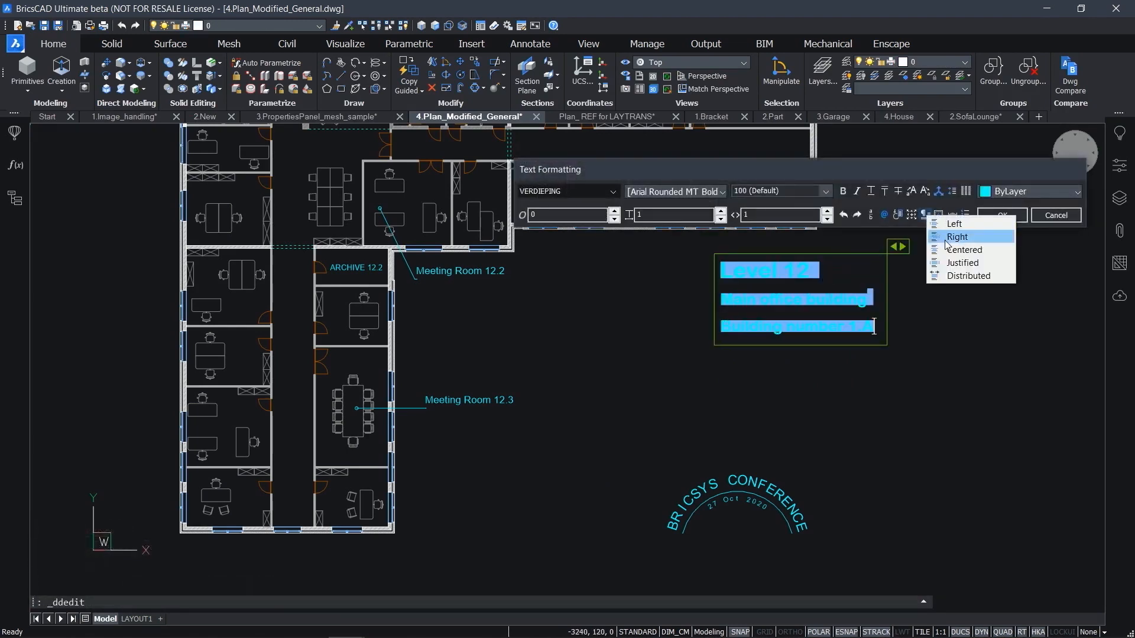
left_click(956, 236)
left_click(1001, 215)
key("Escape")
Stretch the right endpoint of the arc under the BRICSYS CONFERENCE text outward to widen the arc
scroll(645, 383, "up", 5)
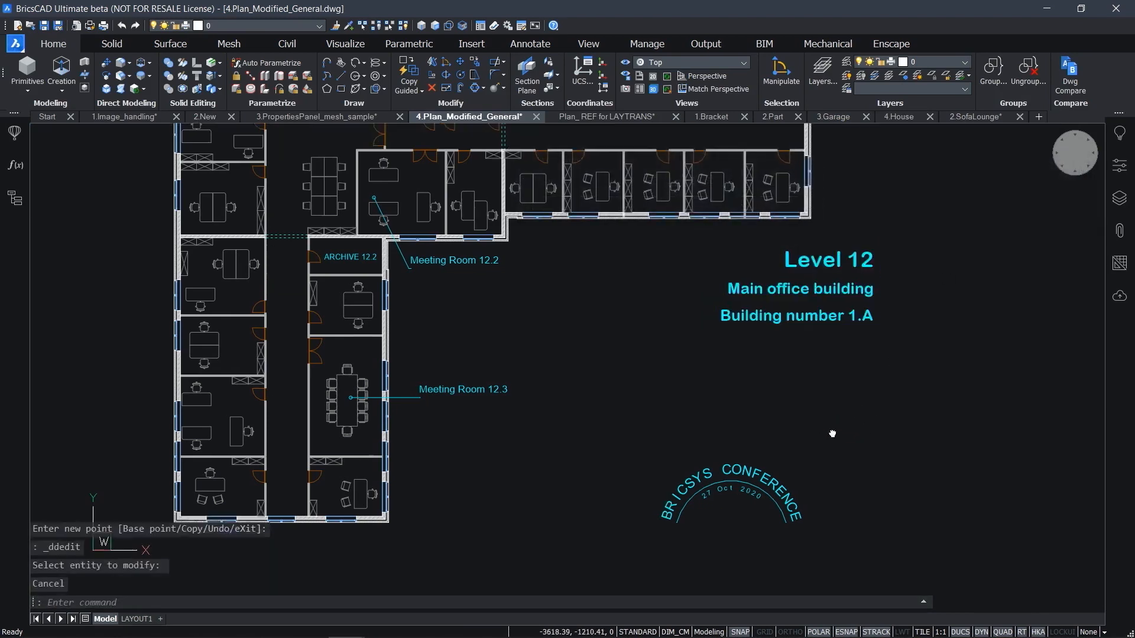
left_click(645, 383)
left_click(701, 450)
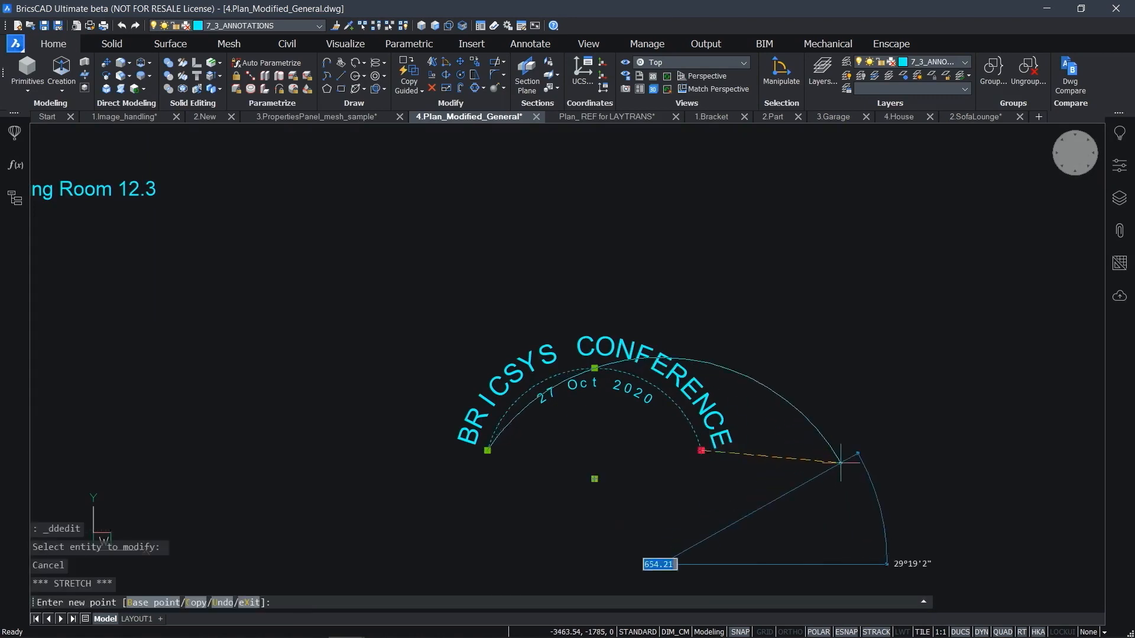
left_click(790, 450)
key("Escape")
Set the left and right offsets of the 27 Oct 2020 arc-aligned text to 0
left_click(702, 395)
left_click(699, 391)
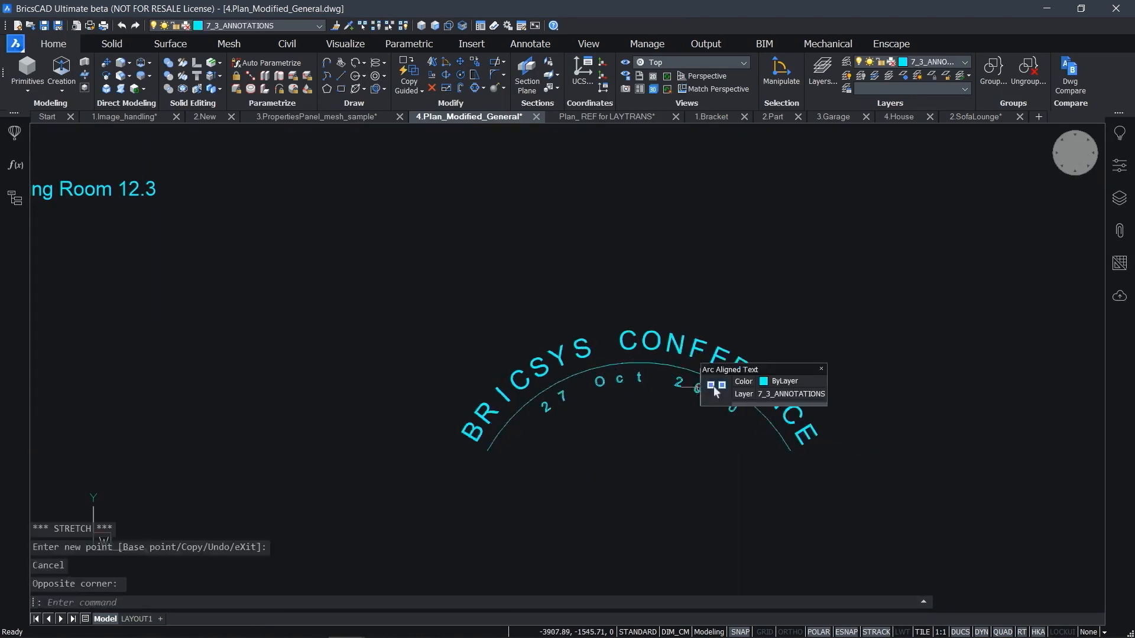
left_click(1119, 165)
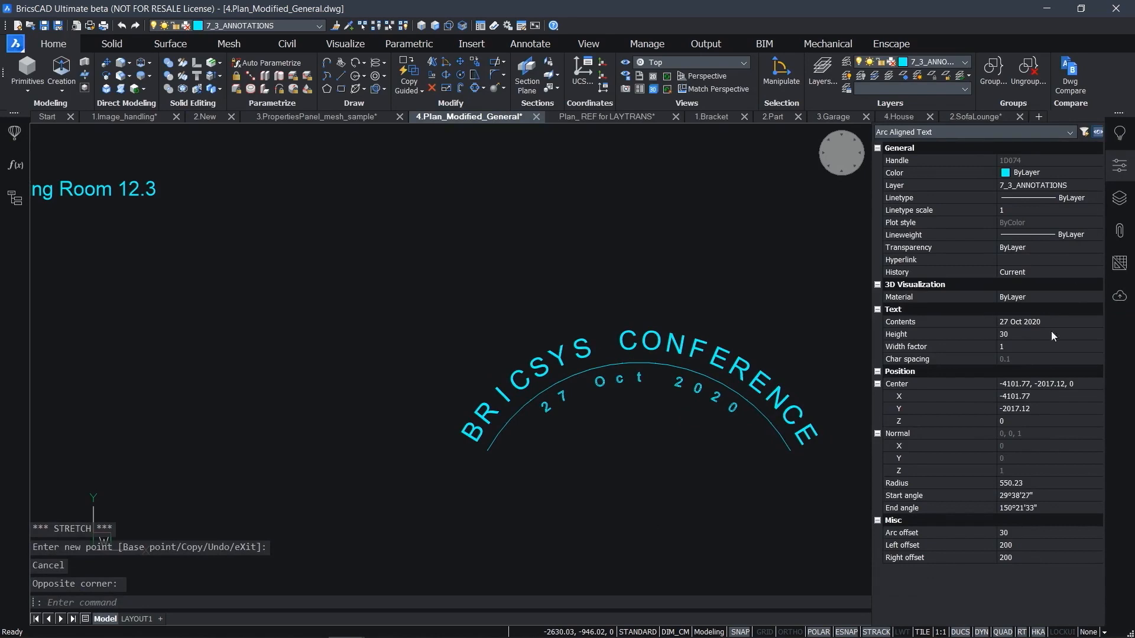
left_click(1020, 543)
type("0")
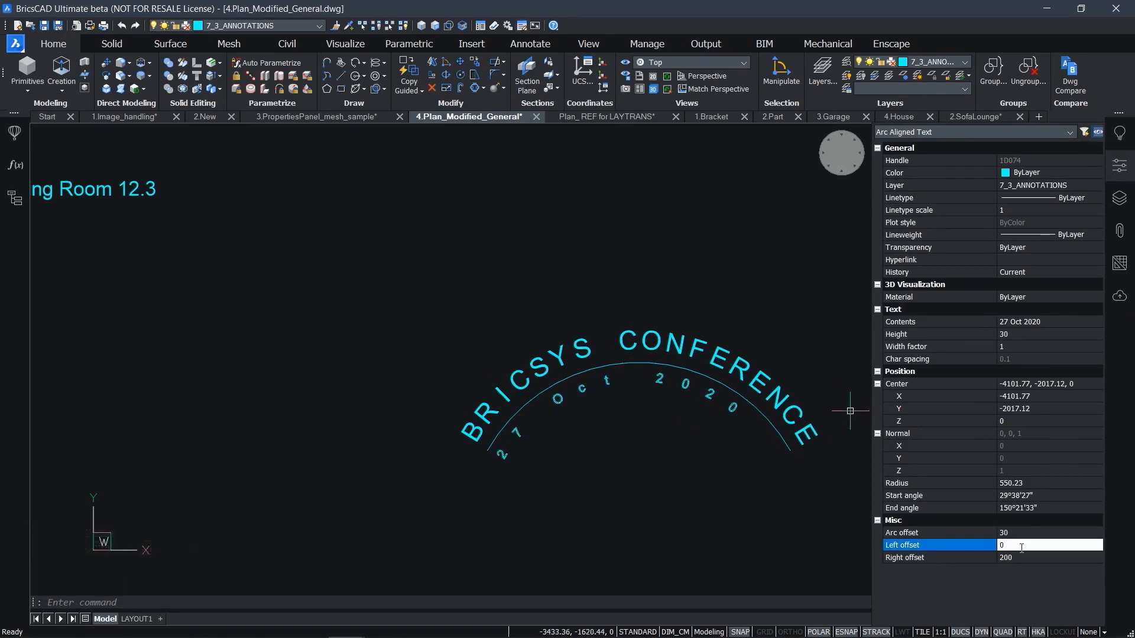
left_click(1017, 559)
type("0")
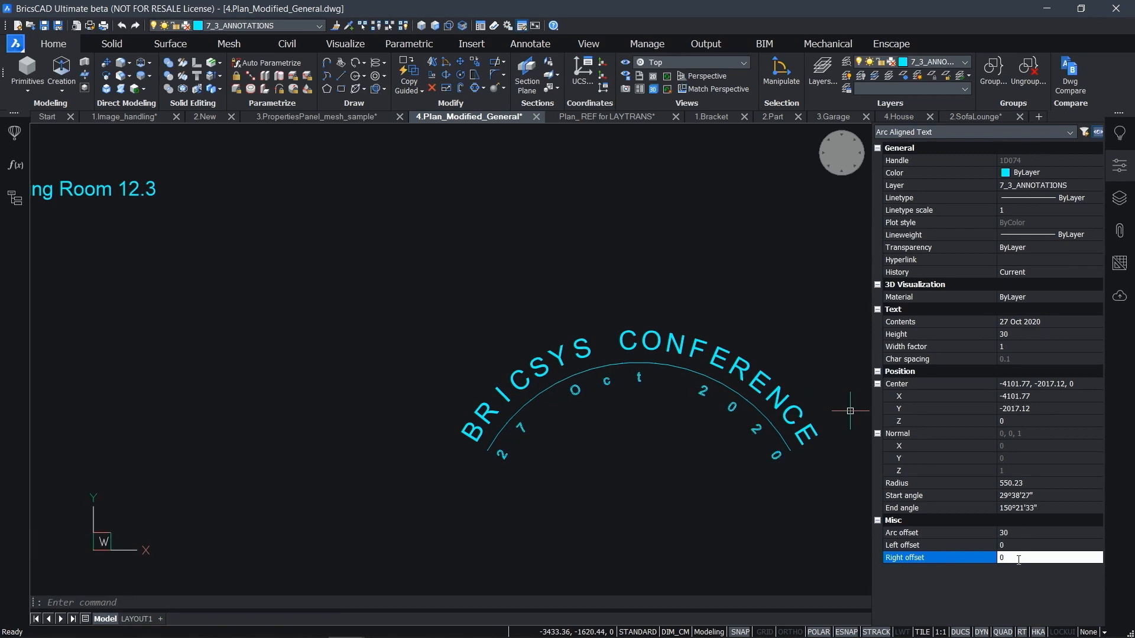
left_click(1033, 533)
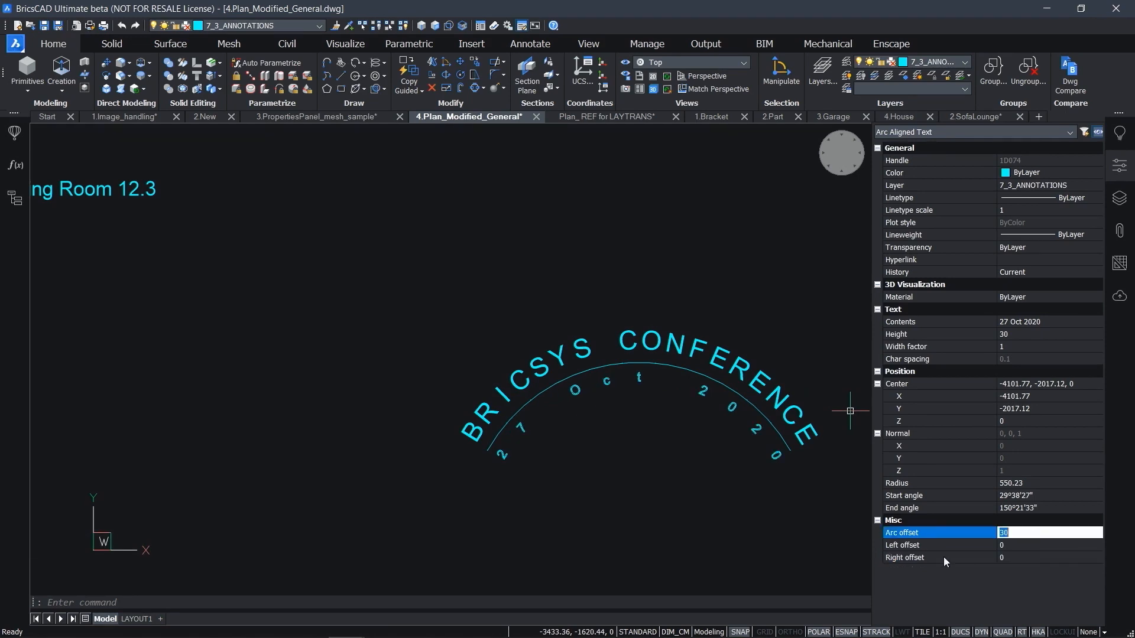
key("Escape")
key("Escape")
Start an EXPORT of the drawing, examine the available file formats and cancel without saving
middle_click_drag(759, 410, 606, 411)
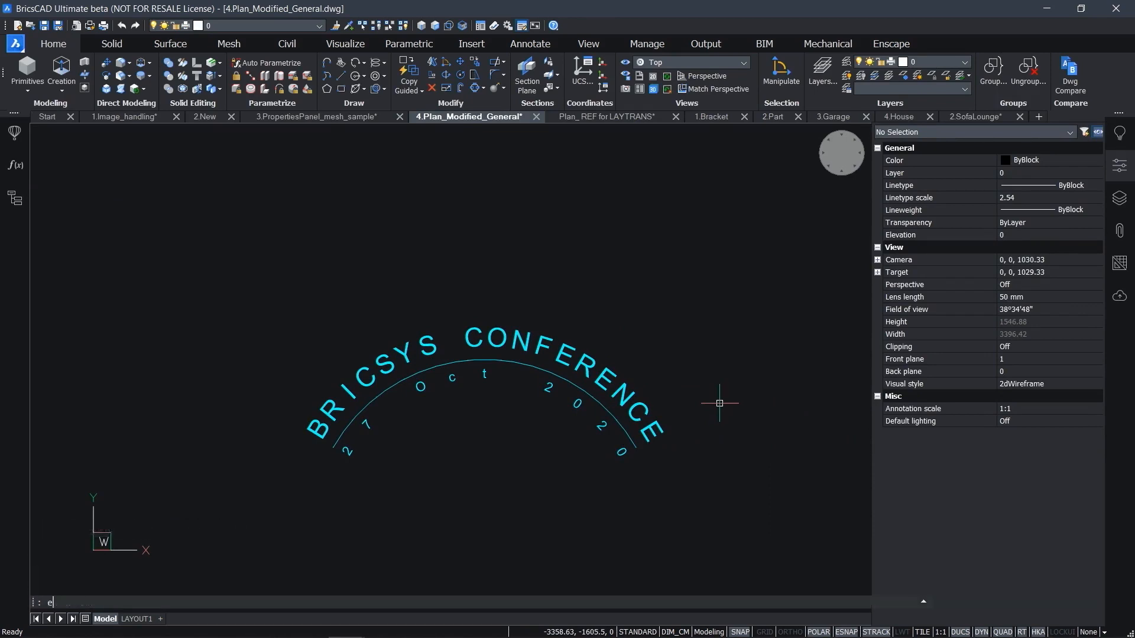
key("Return")
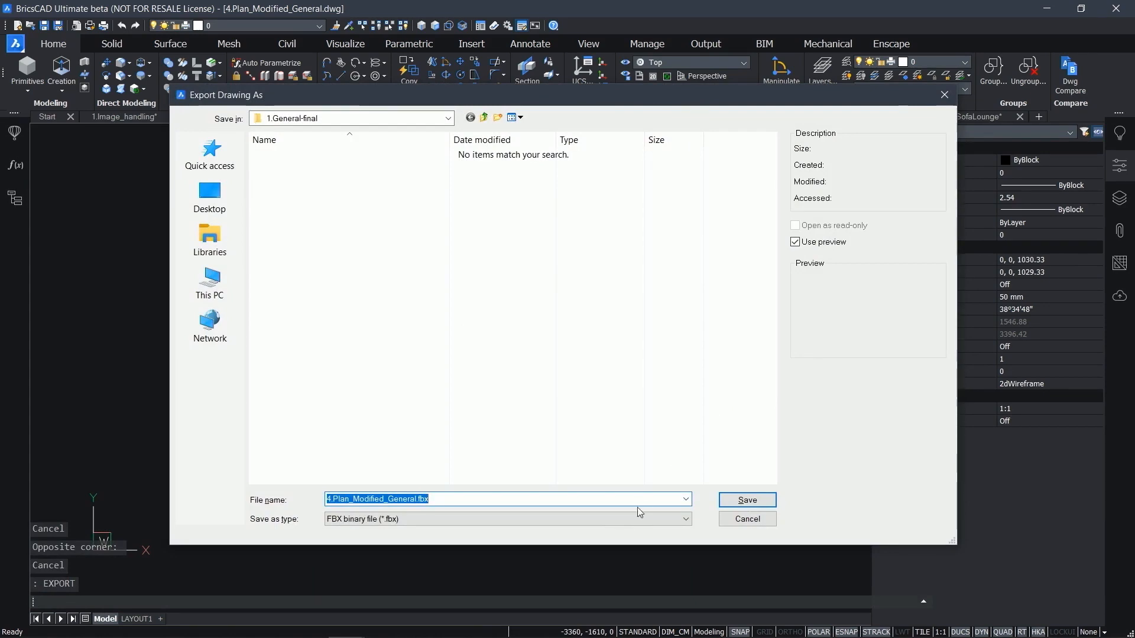
left_click(602, 519)
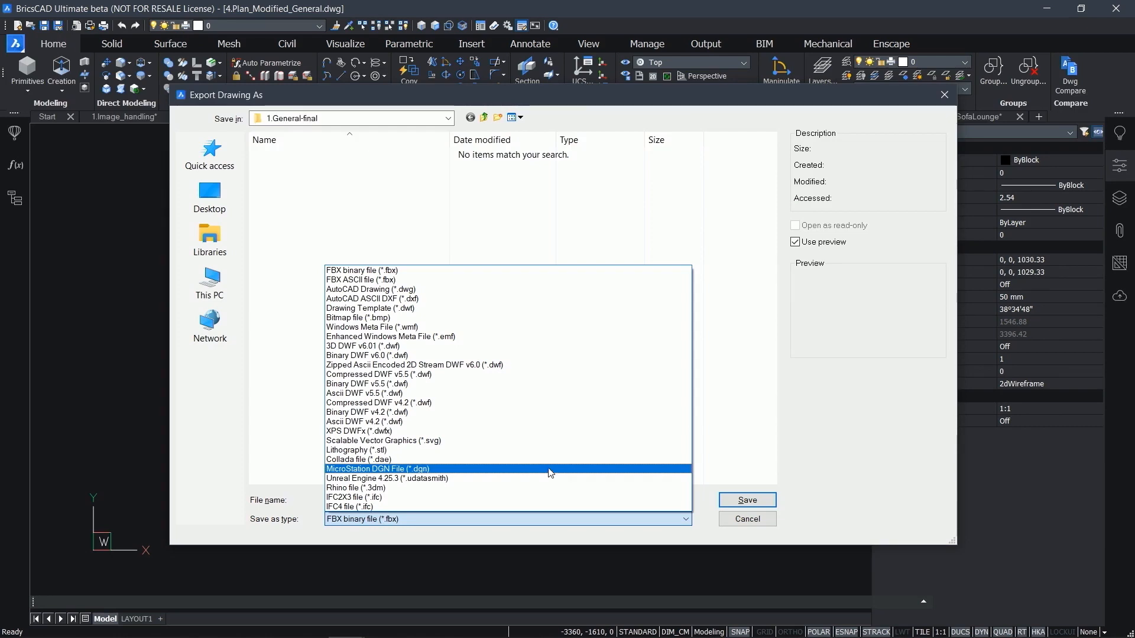
left_click(746, 520)
left_click(747, 519)
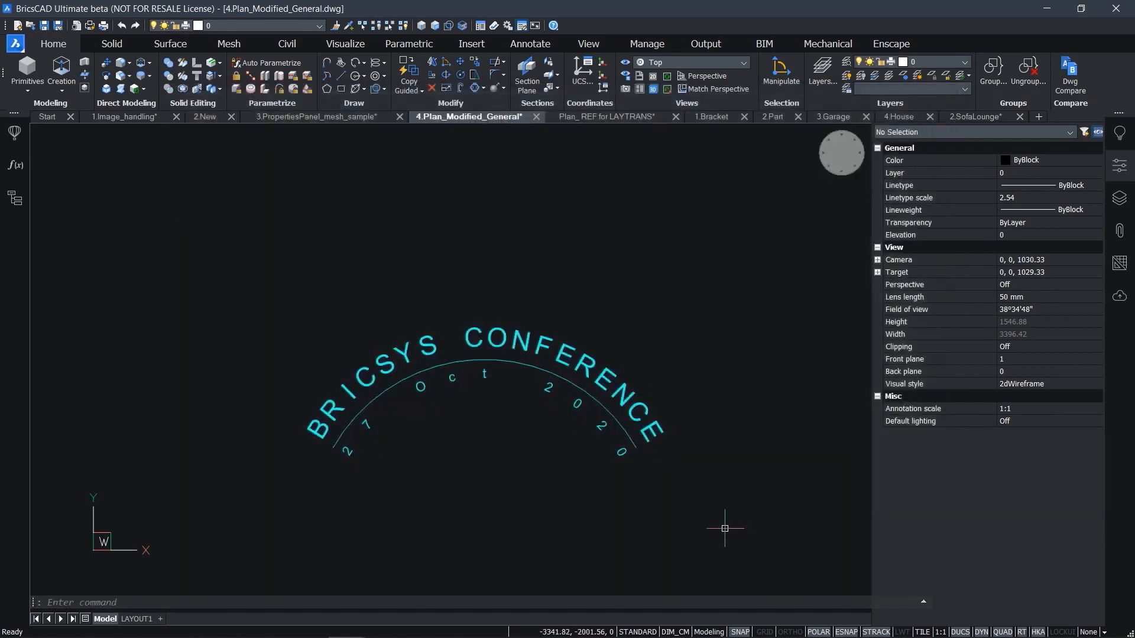
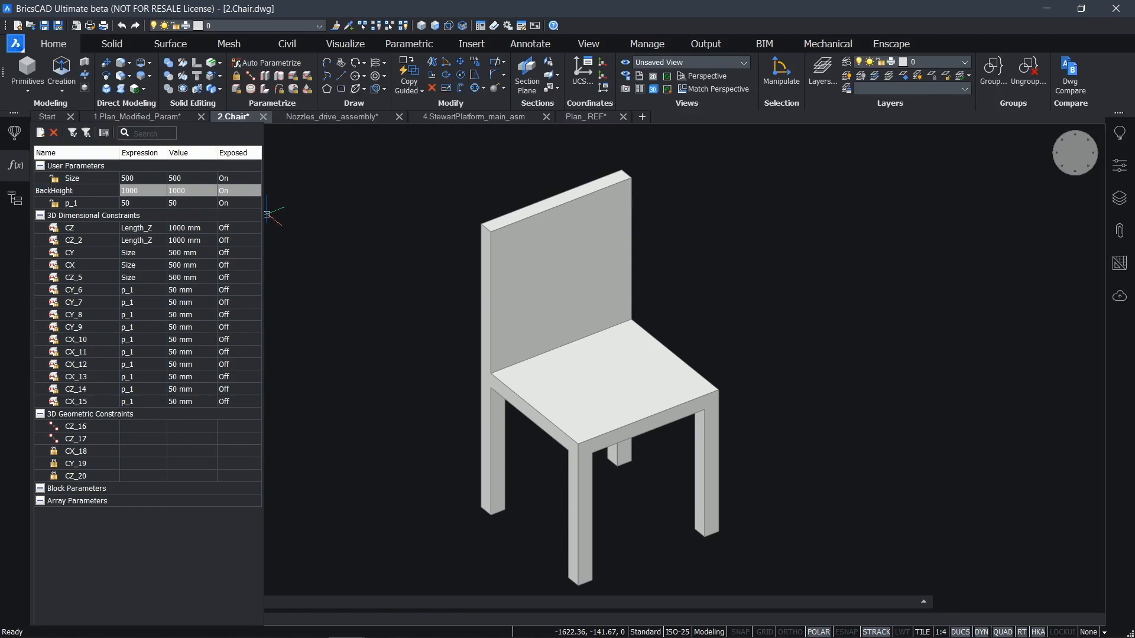
Rename the chair's Length_Z parameter to BackHeight and make the Size parameter geometry-driven
key("Return")
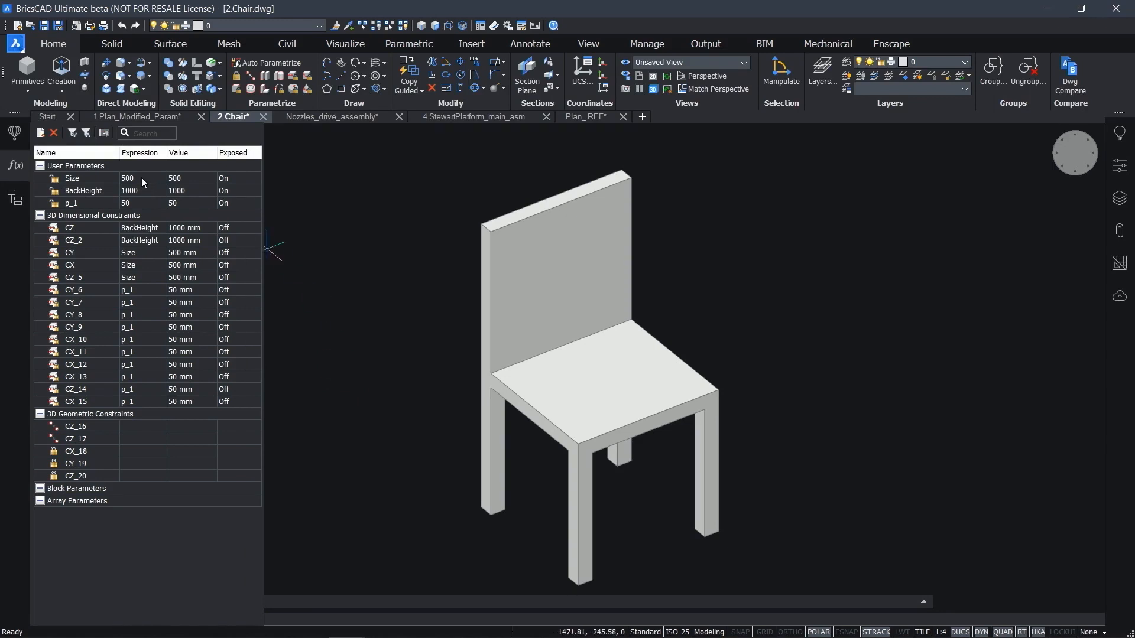
right_click(97, 180)
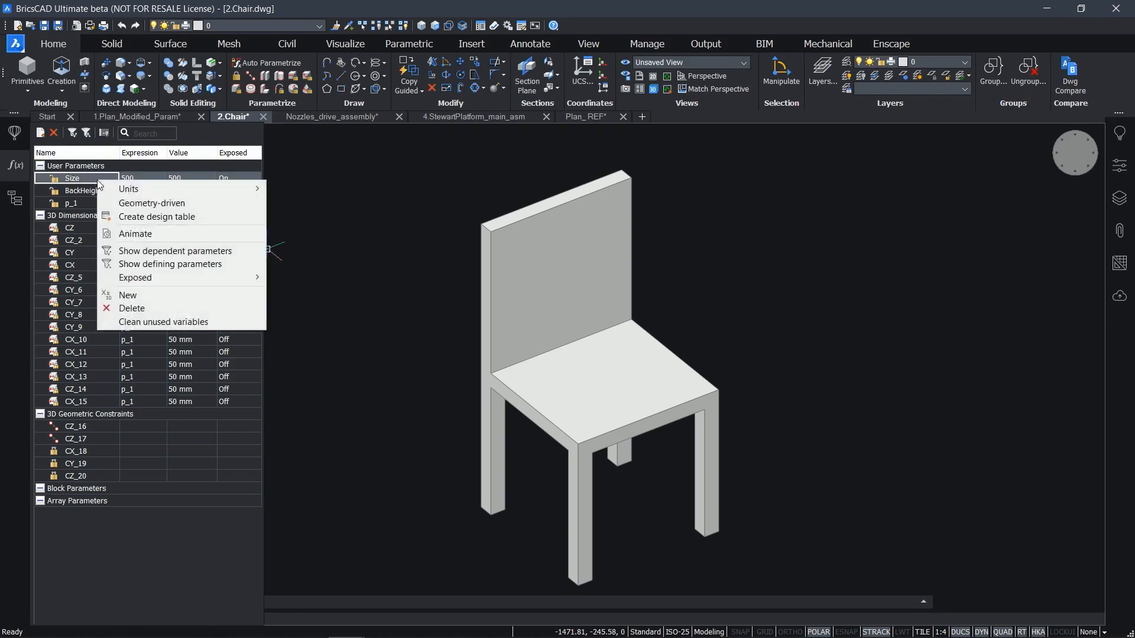
left_click(192, 203)
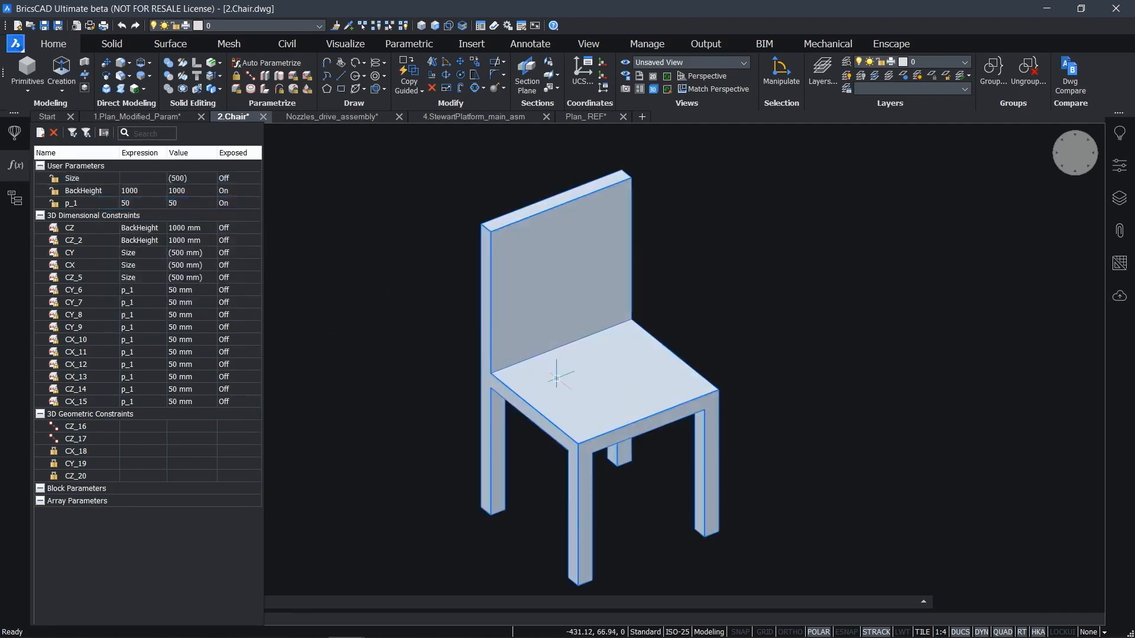
Try to resize the chair by push/pulling the top face of the seat
key("Tab")
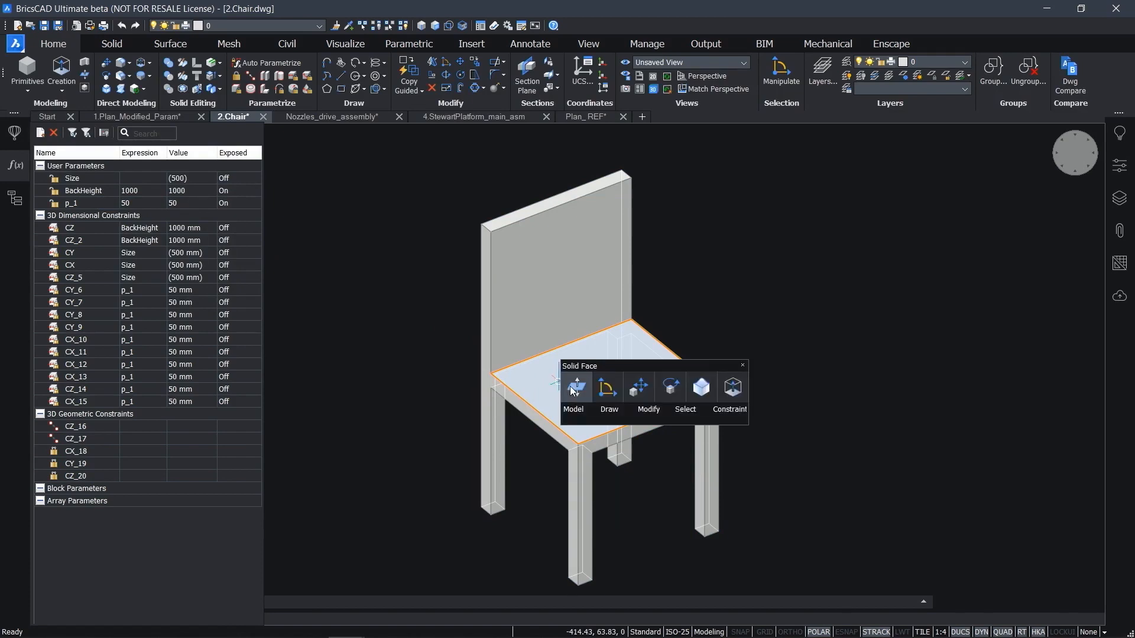
left_click(572, 389)
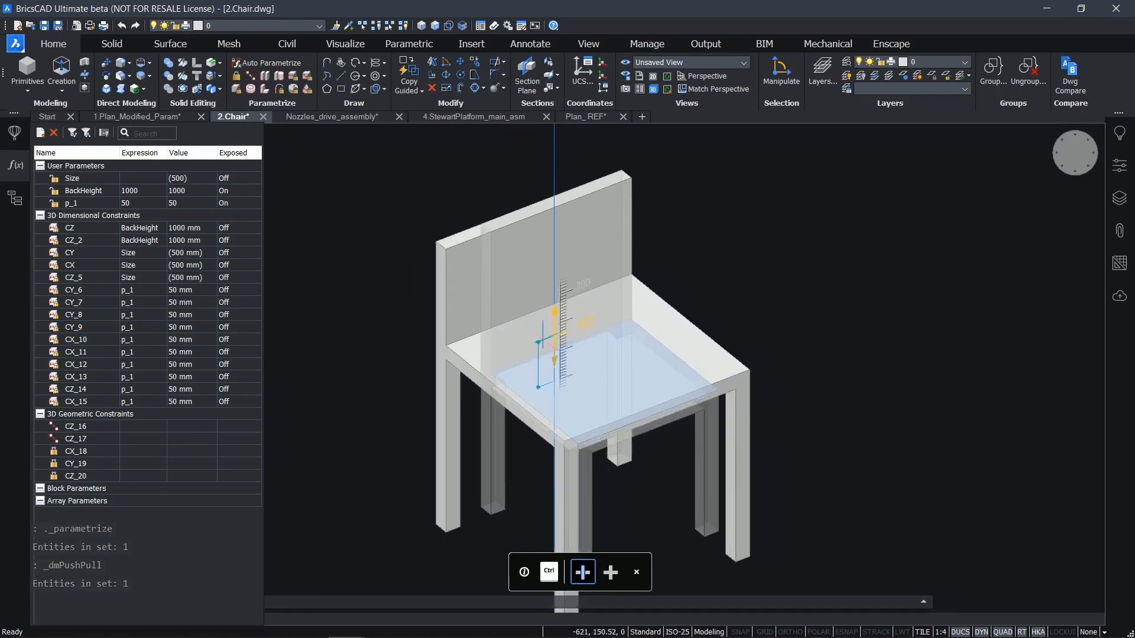
key("Escape")
Set the BackHeight parameter's expression to Size*2 and try push/pulling the seat face again
double_click(149, 190)
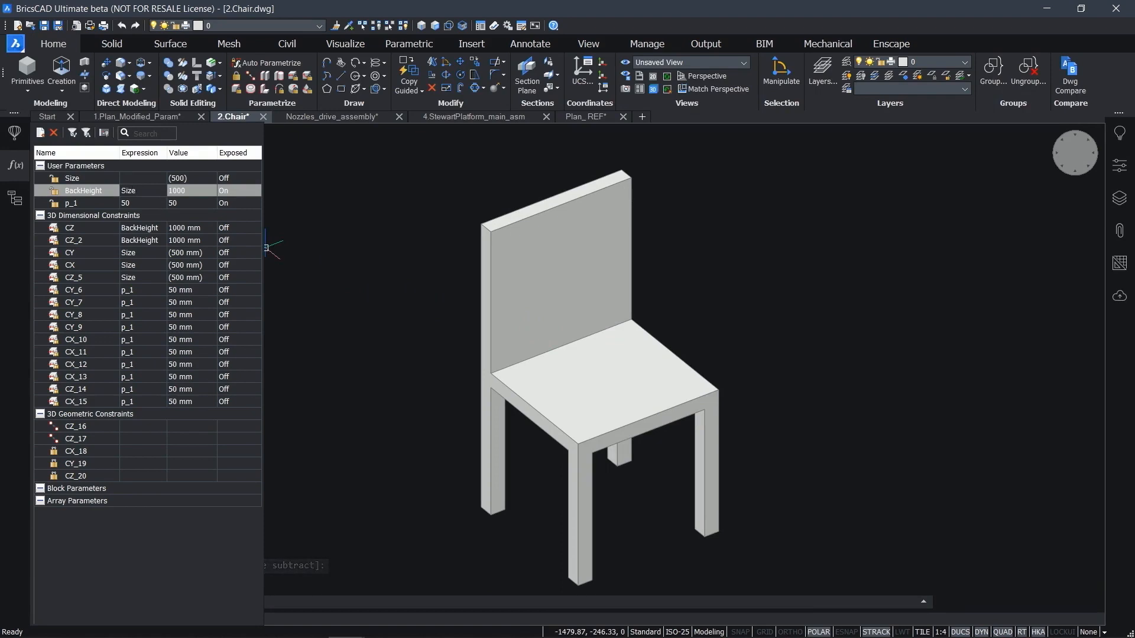
key("Return")
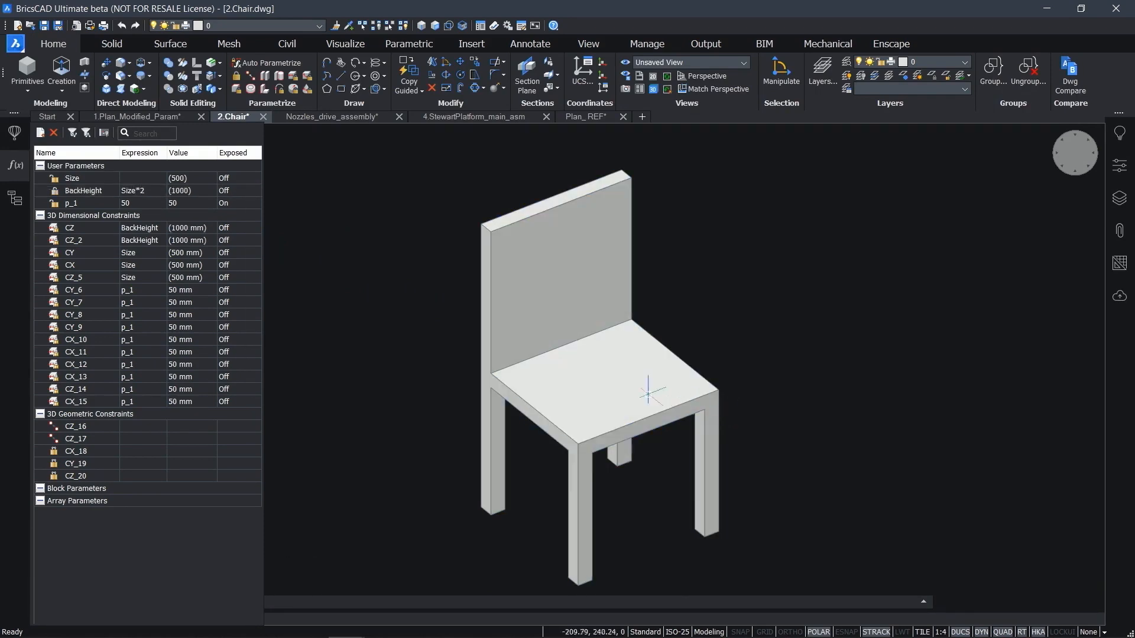
scroll(612, 381, "down", 2)
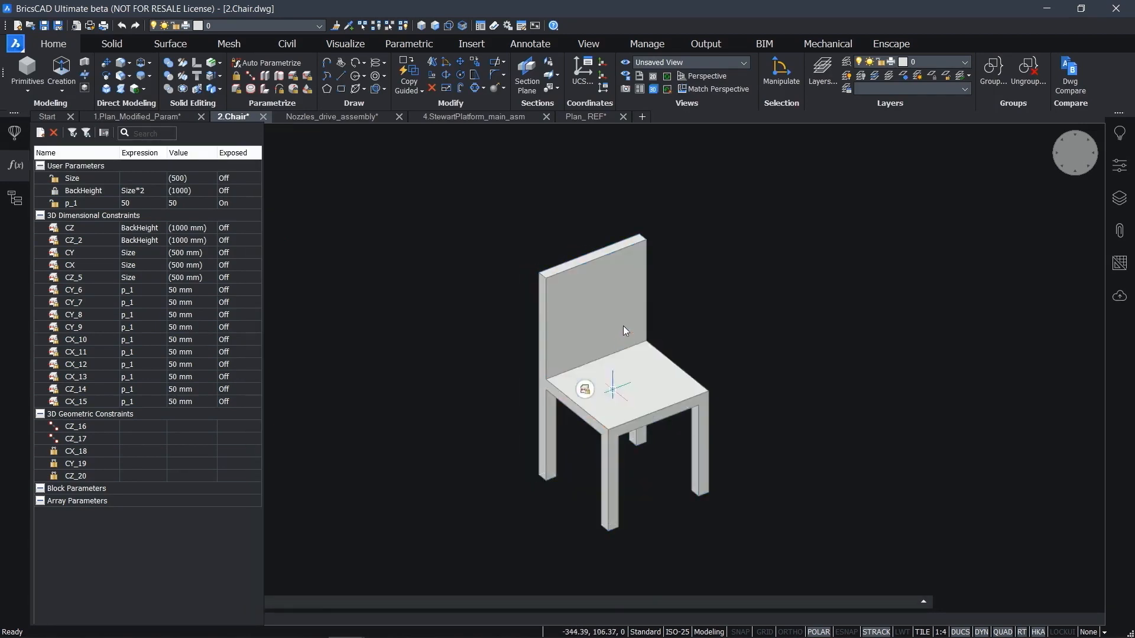
left_click(618, 378)
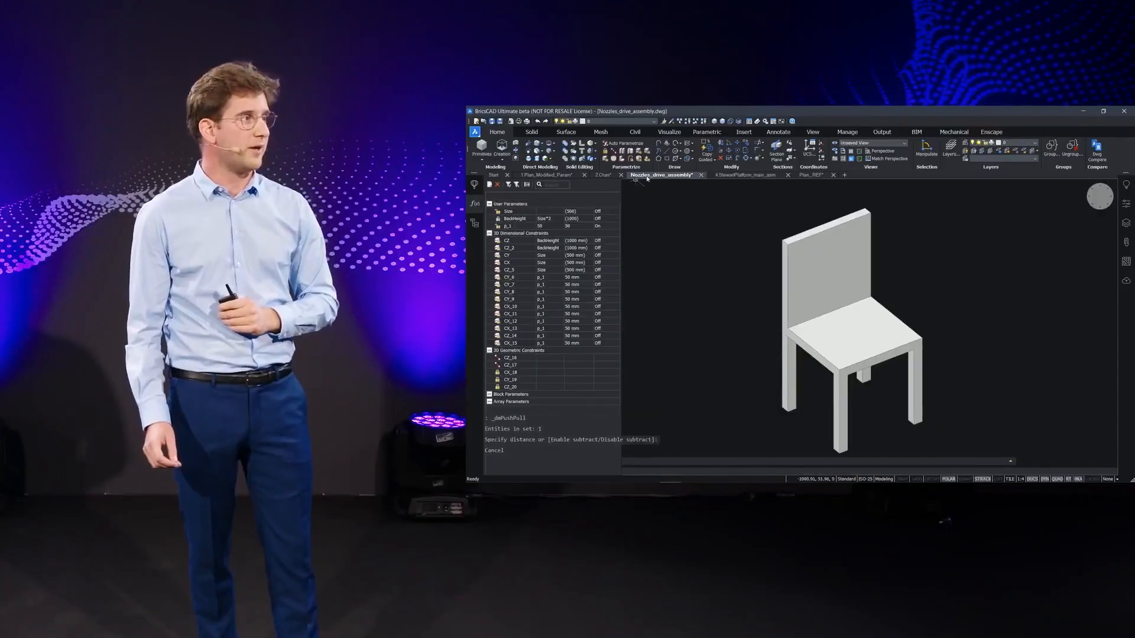
Switch to the Nozzles_drive_assembly drawing and open a copy of its support plate component for editing
middle_click_drag(622, 307, 674, 311, "shift")
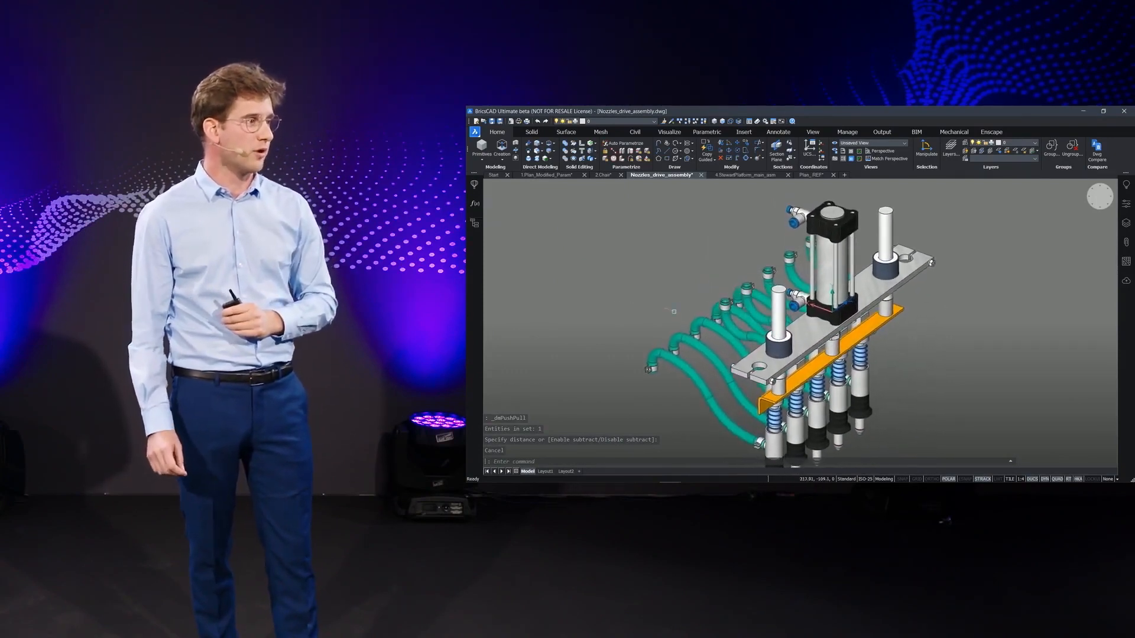
mouse_move(805, 334)
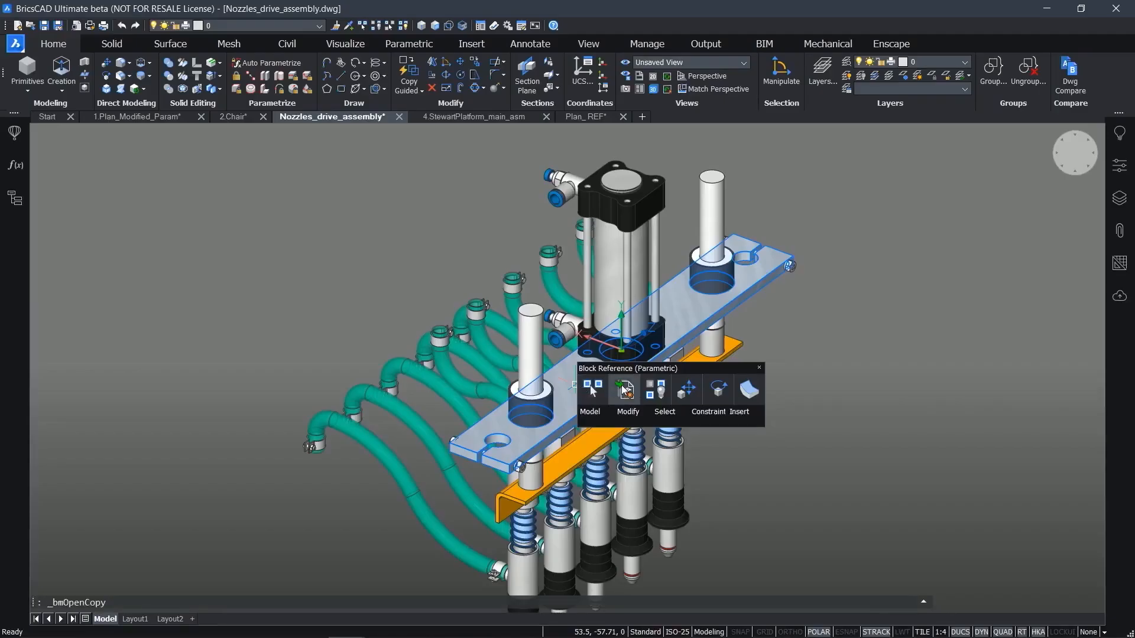
left_click(622, 390)
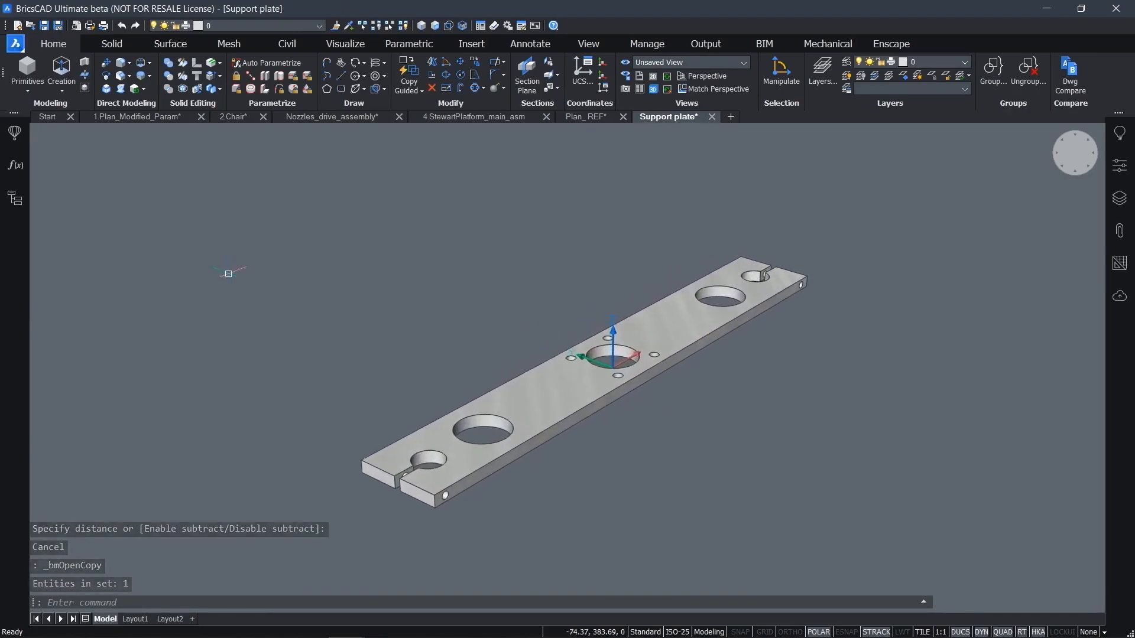
Show the support plate's parameters and set NozzleDia to 80
left_click(16, 165)
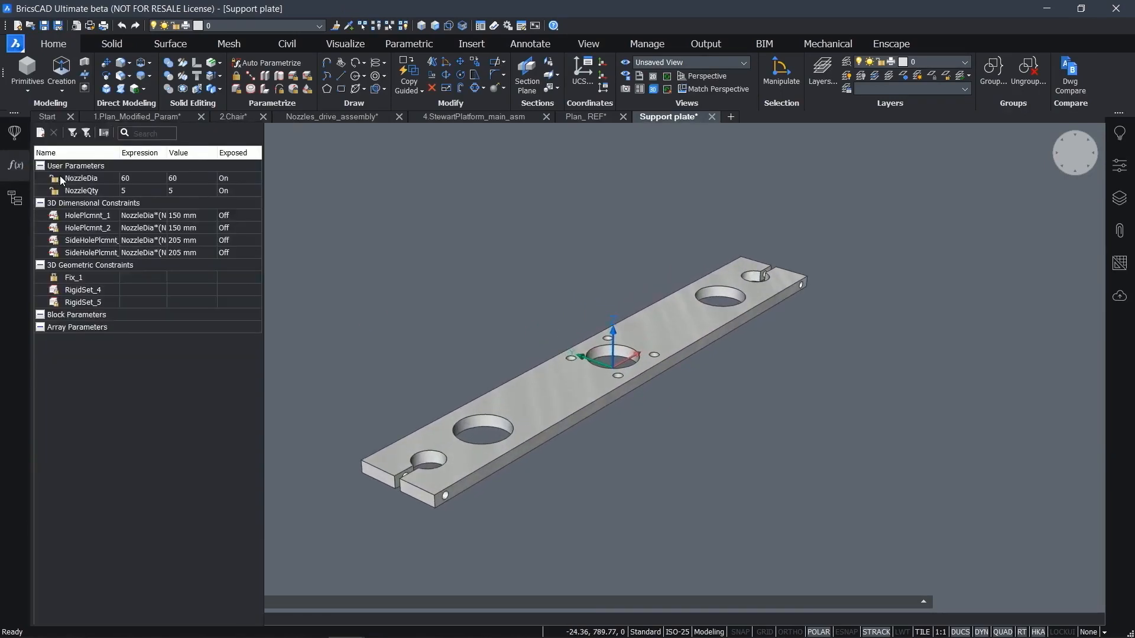
left_click(129, 180)
double_click(130, 181)
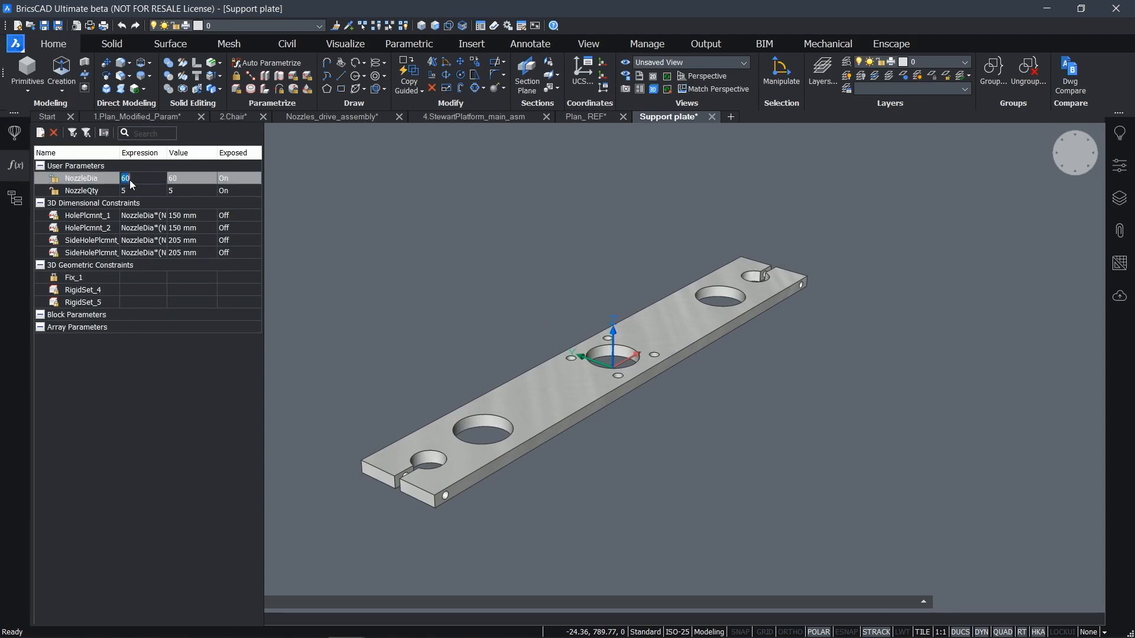
key("Return")
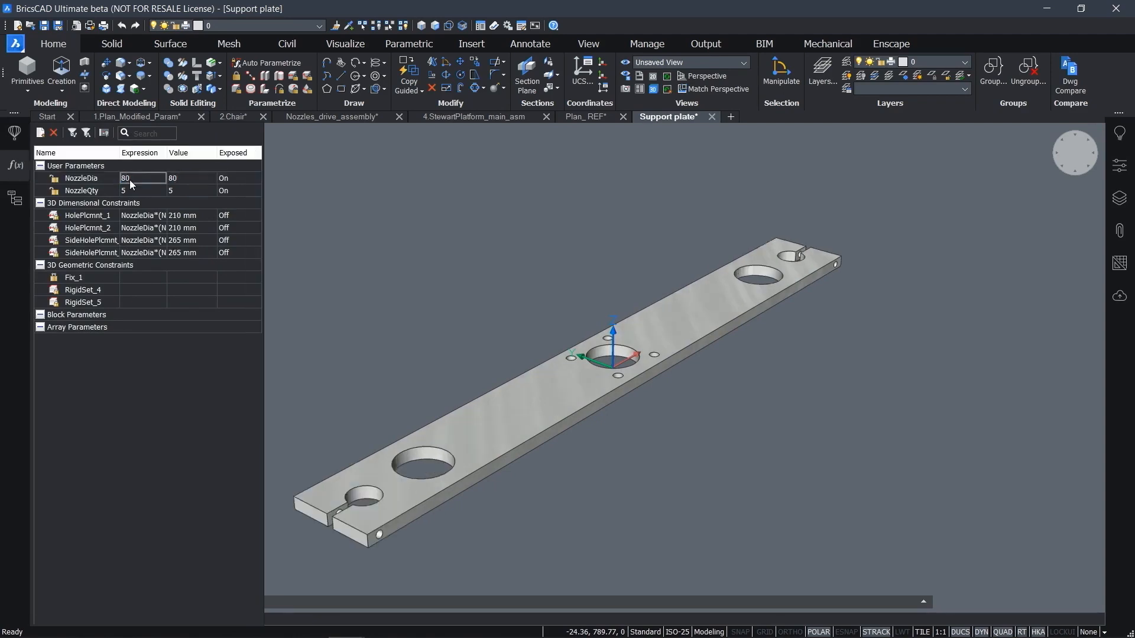
Make the support plate's NozzleDia parameter geometry-driven
middle_click_drag(444, 264, 439, 260, "shift")
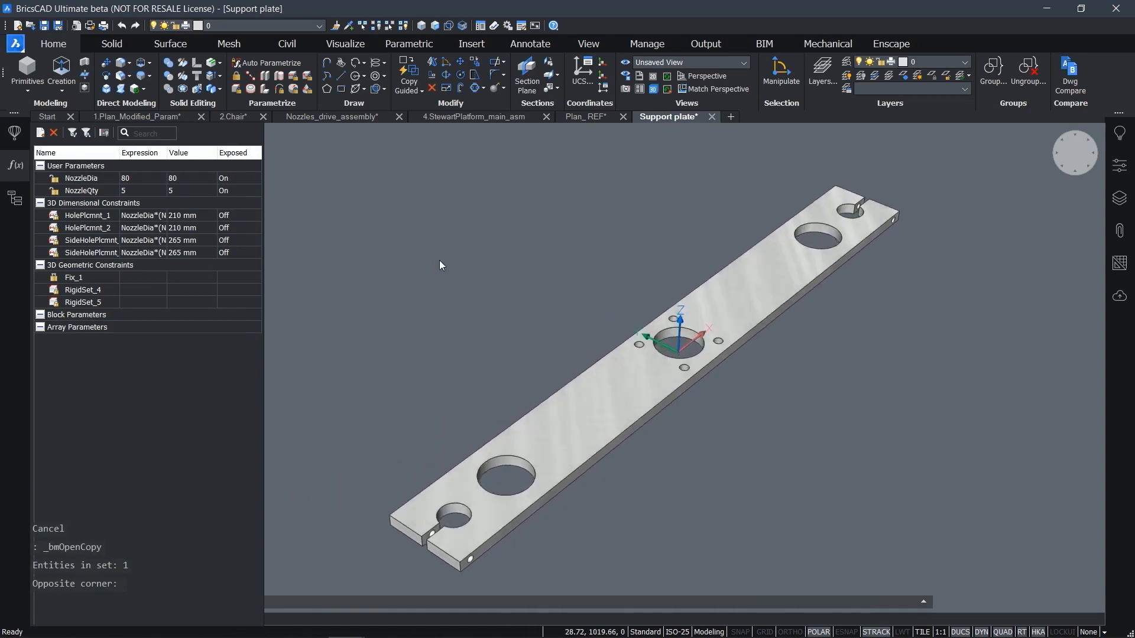
right_click(146, 181)
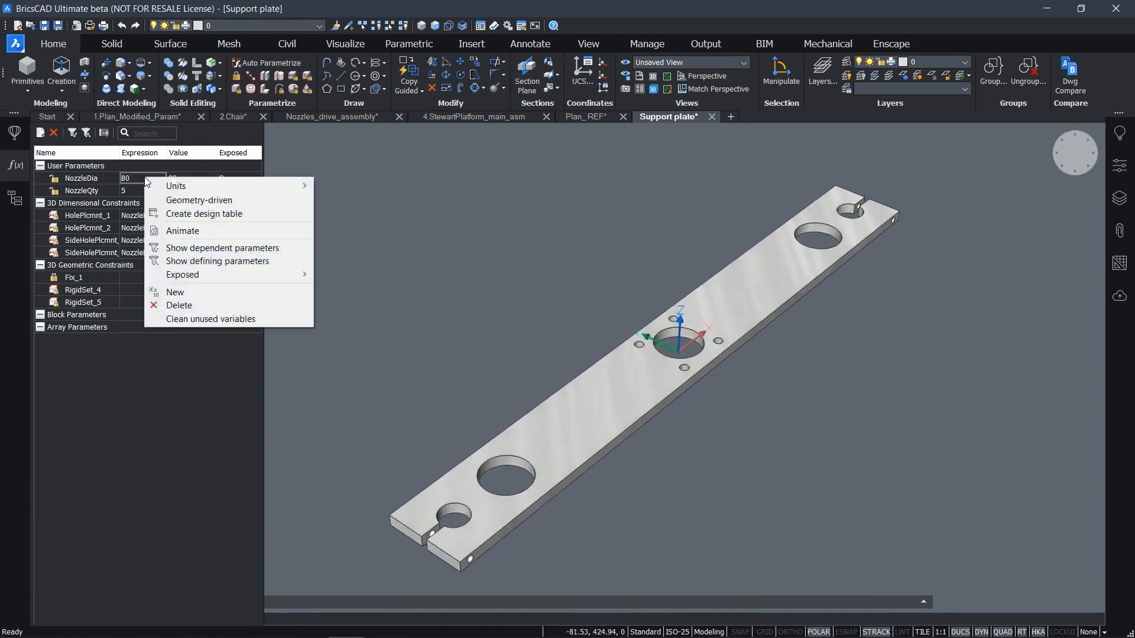
left_click(184, 203)
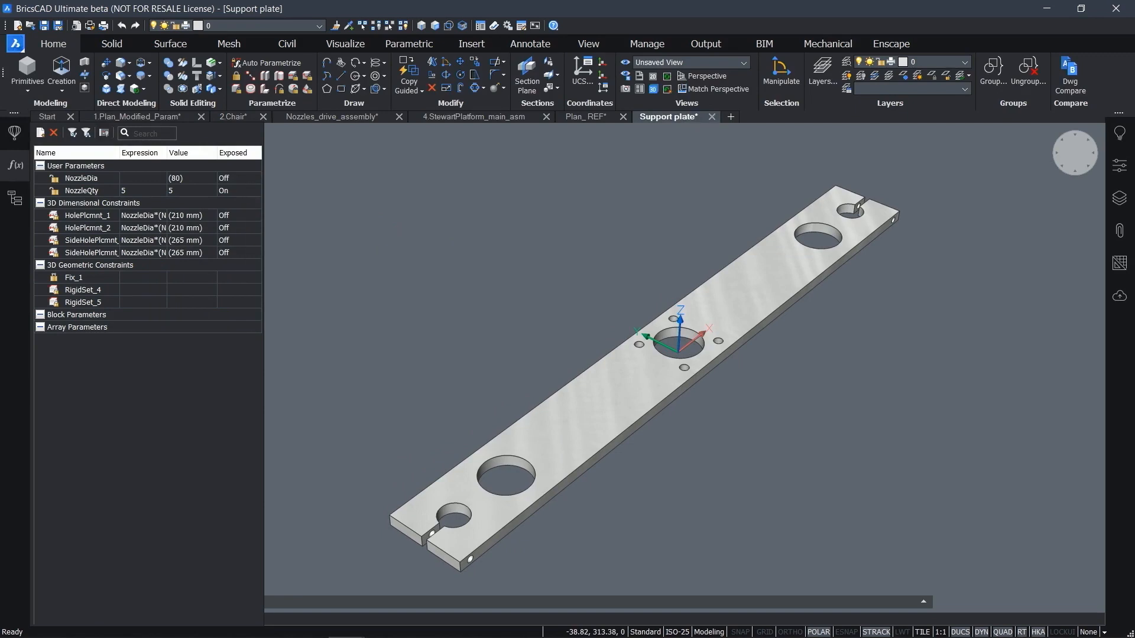
Push/pull the support plate's end face inward to shorten the plate through its geometry-driven parameter
middle_click_drag(378, 241, 423, 536, "shift")
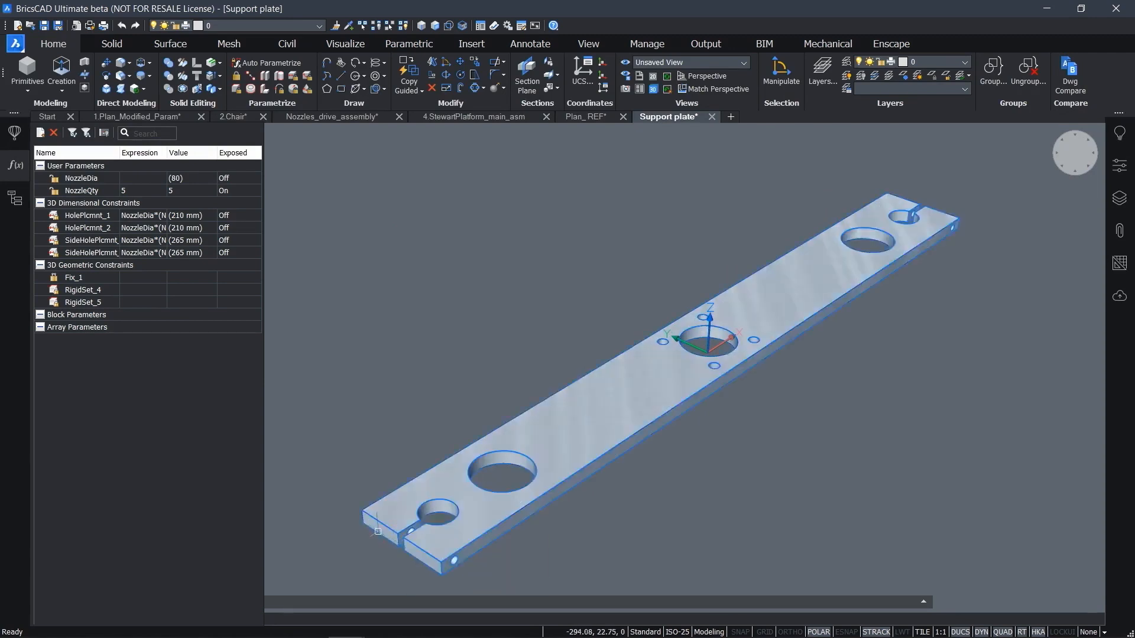
scroll(377, 527, "up", 3)
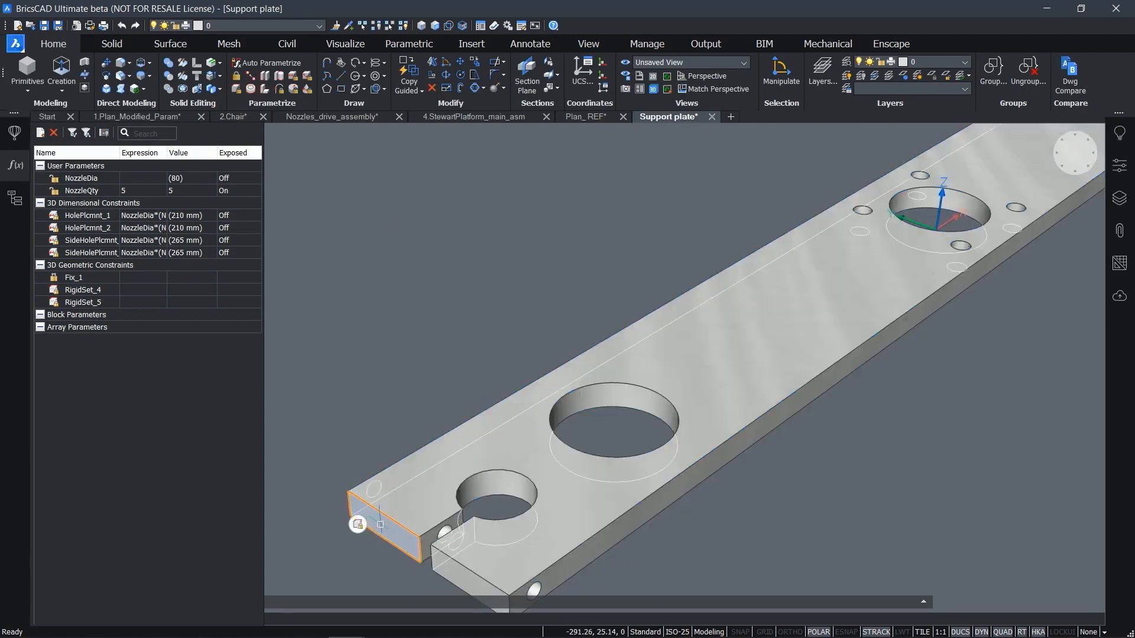
scroll(380, 524, "down", 2)
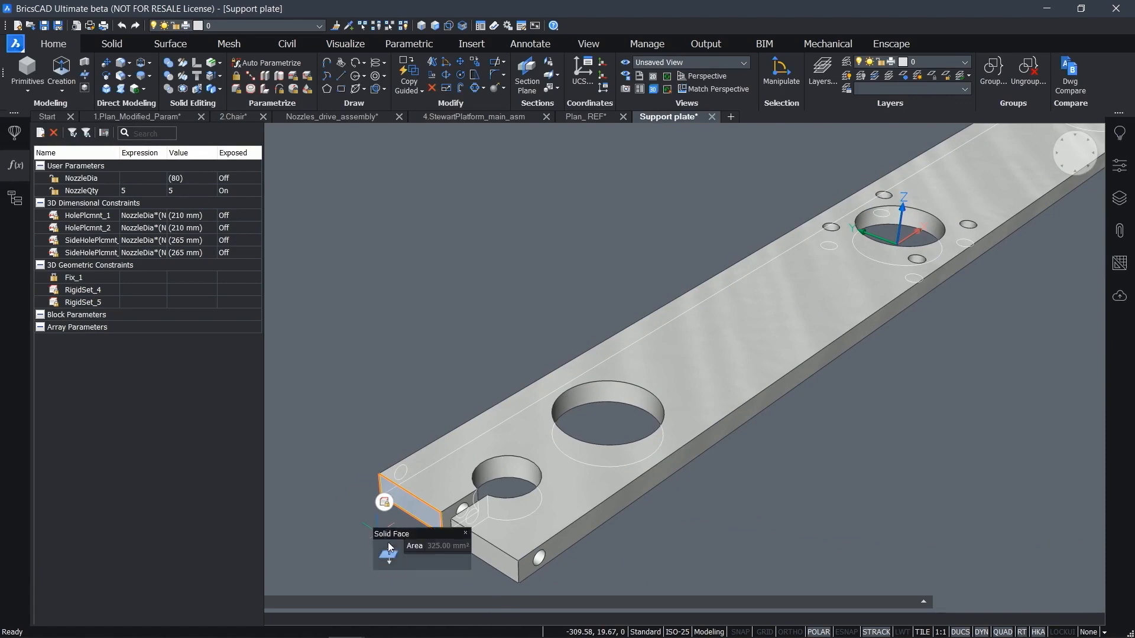
left_click(389, 552)
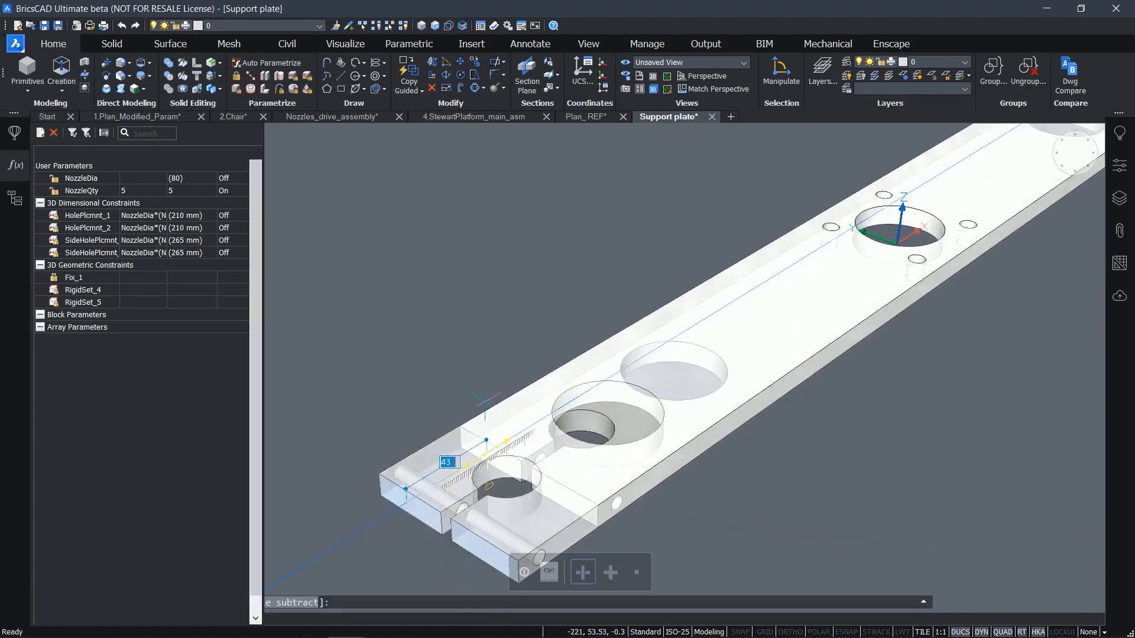
scroll(485, 407, "down", 3)
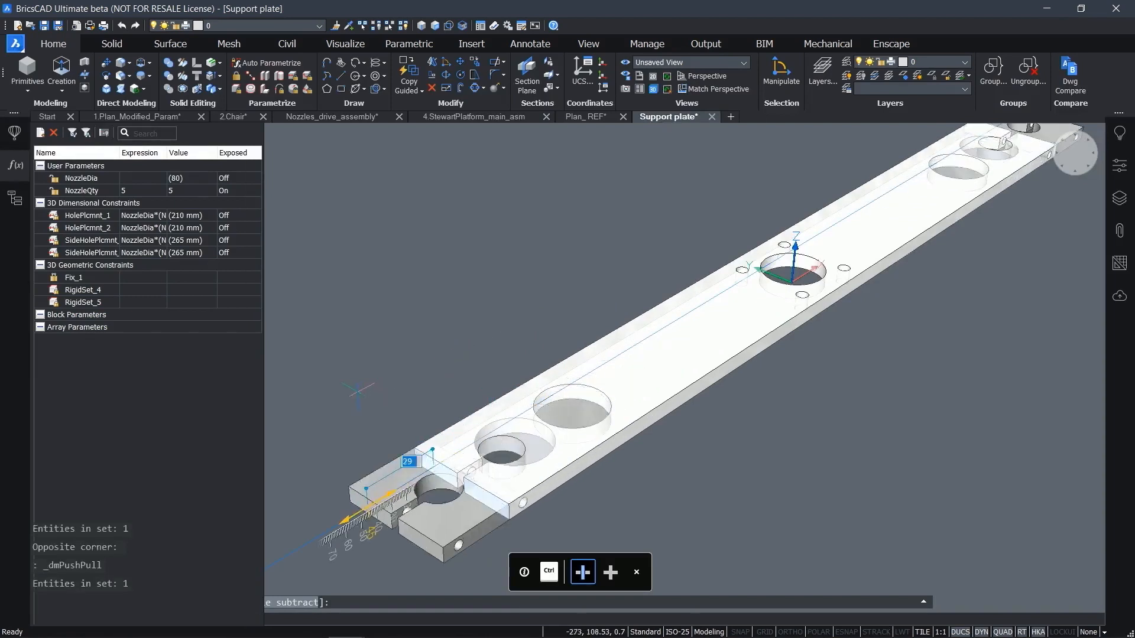
left_click(503, 319)
middle_click_drag(504, 318, 502, 325, "shift")
Switch to the Nozzles_drive_assembly drawing and open a copy of the fastener assembly at the support plate's end
left_click(354, 119)
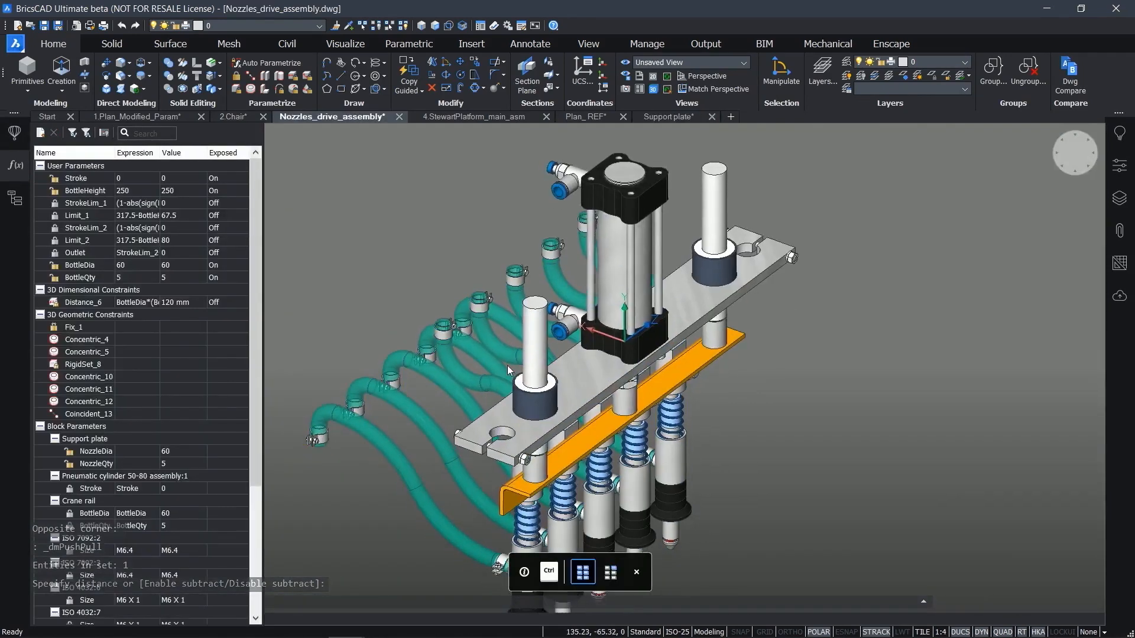
middle_click_drag(507, 365, 533, 409, "shift")
scroll(533, 409, "up", 3)
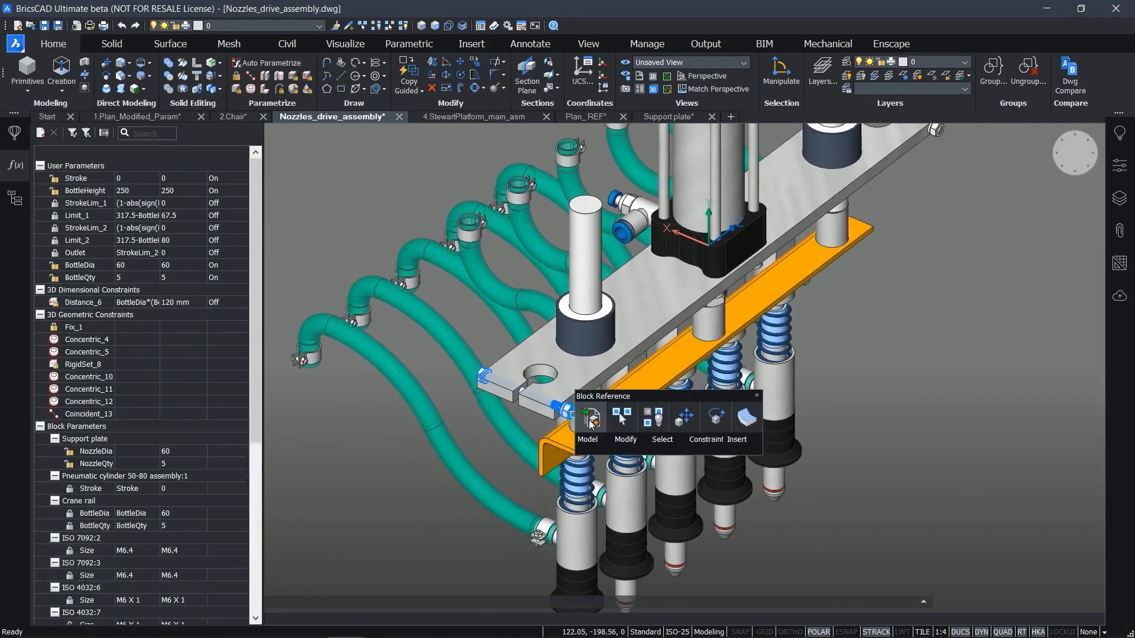
double_click(589, 423)
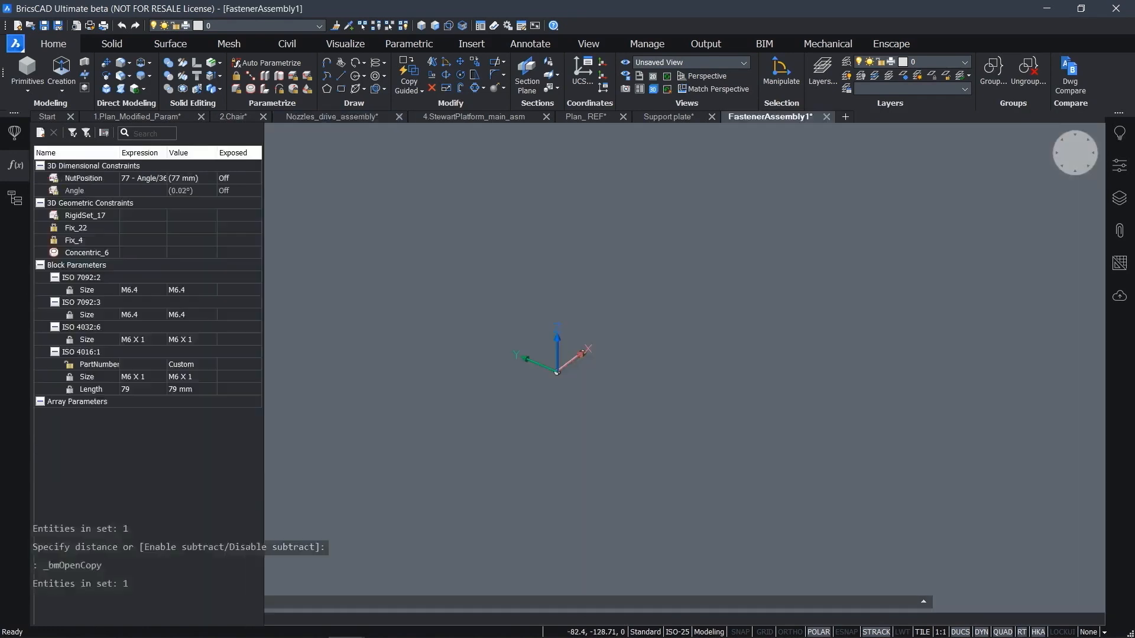
Try moving the nut along the bolt while the Angle constraint is disabled
scroll(662, 332, "up", 8)
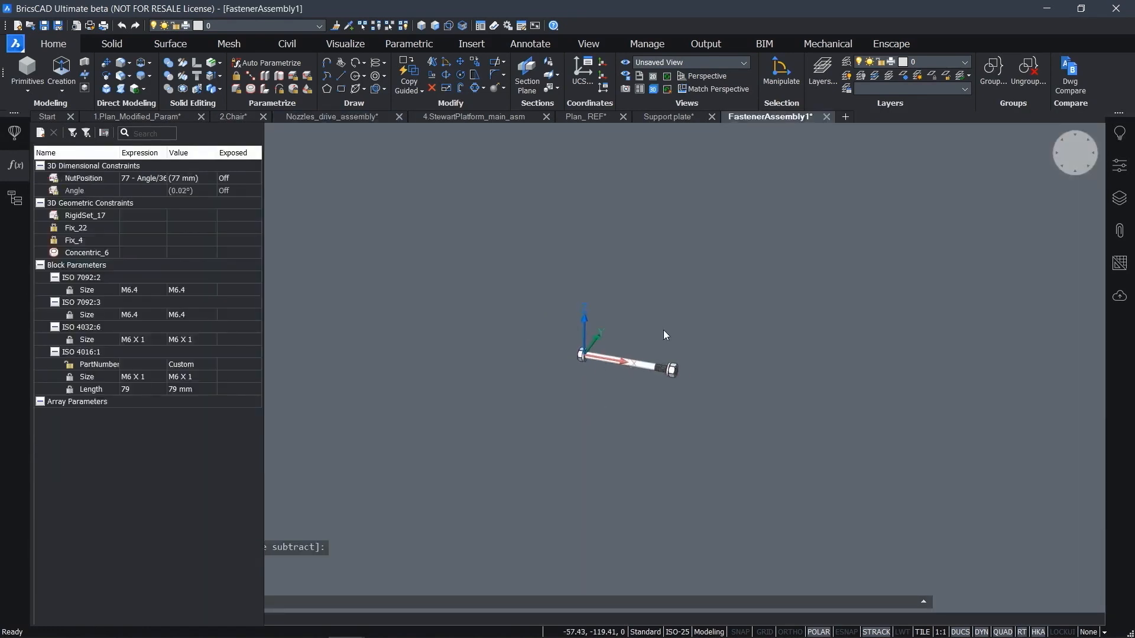
middle_click_drag(777, 427, 768, 435, "shift")
scroll(715, 379, "up", 4)
middle_click_drag(715, 366, 745, 422)
scroll(792, 455, "down", 1)
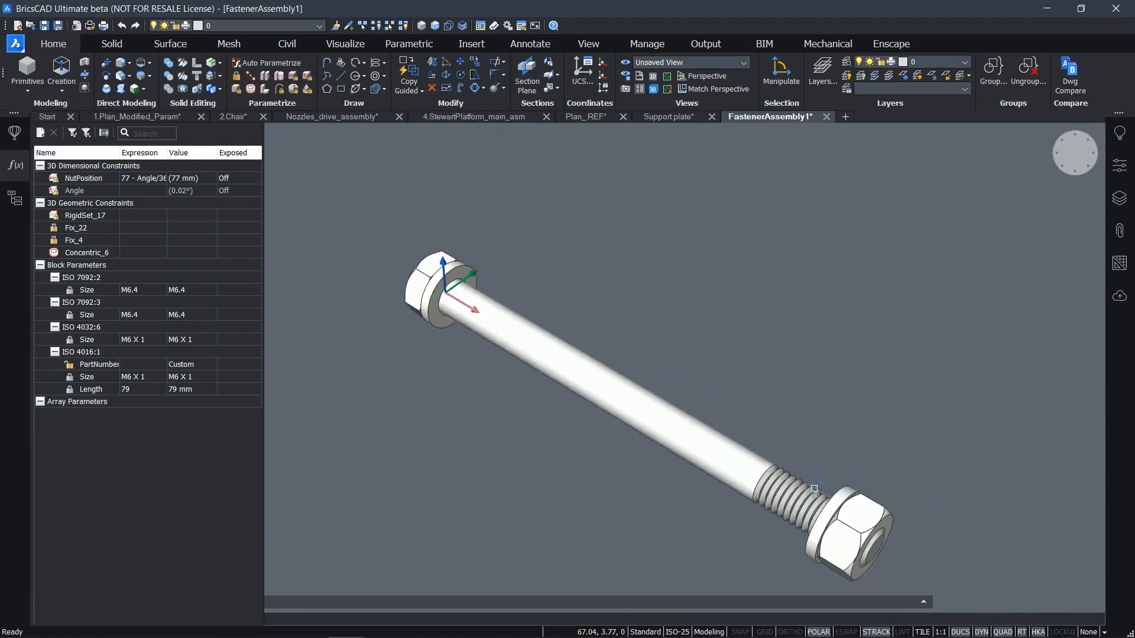
scroll(816, 492, "down", 2)
middle_click_drag(816, 491, 760, 448)
mouse_move(780, 466)
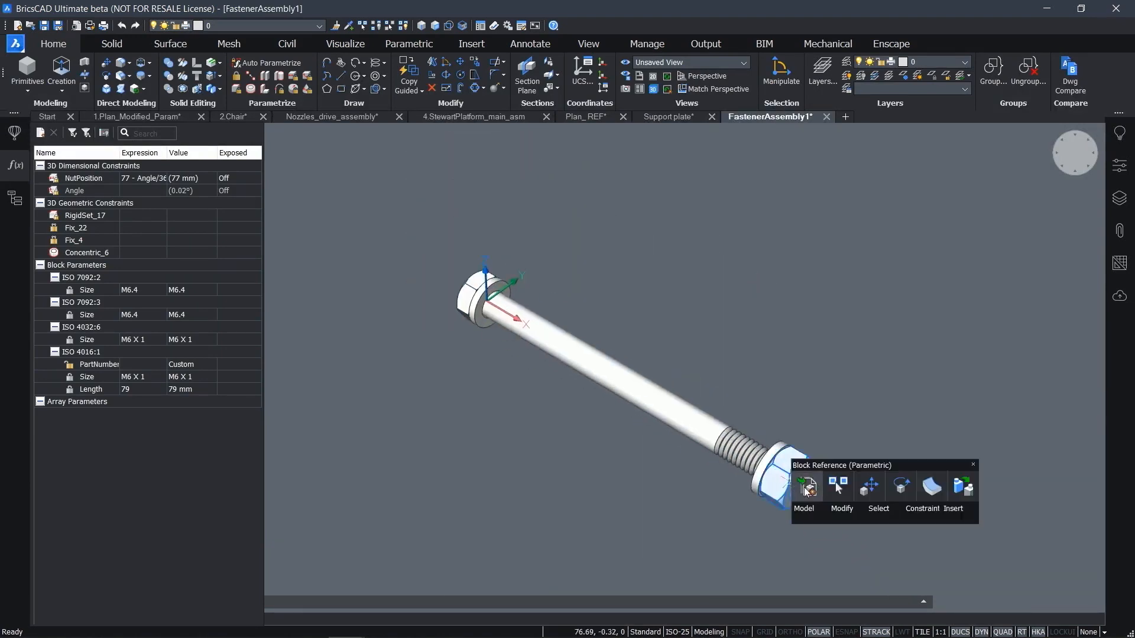
left_click(851, 495)
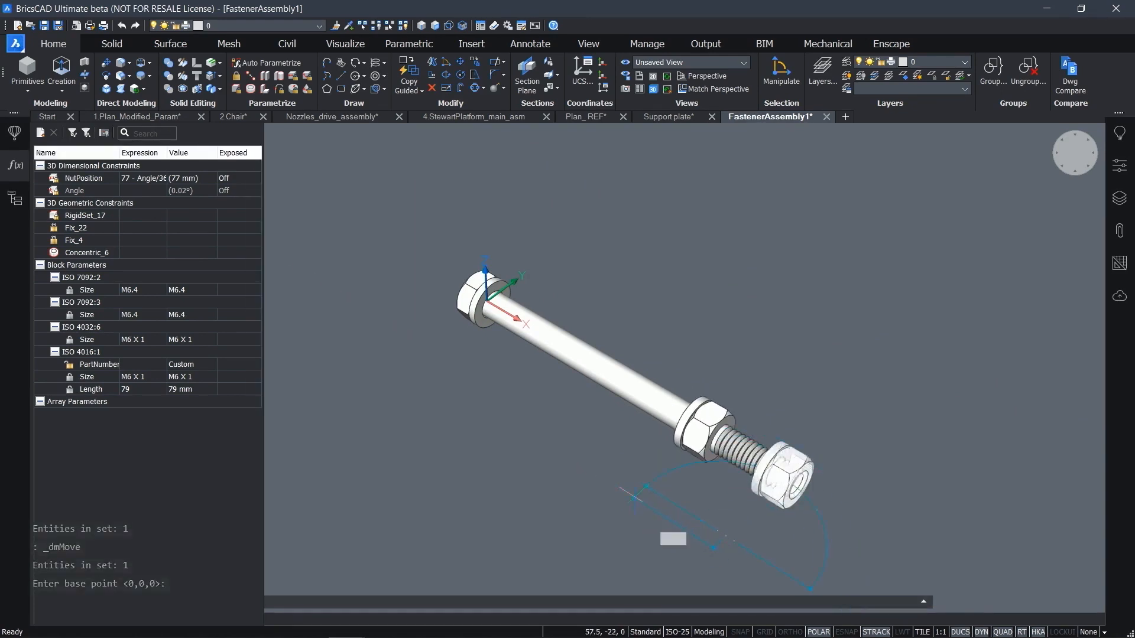
key("Escape")
Enable the Angle dimensional constraint and try moving the nut along the bolt again
right_click(105, 192)
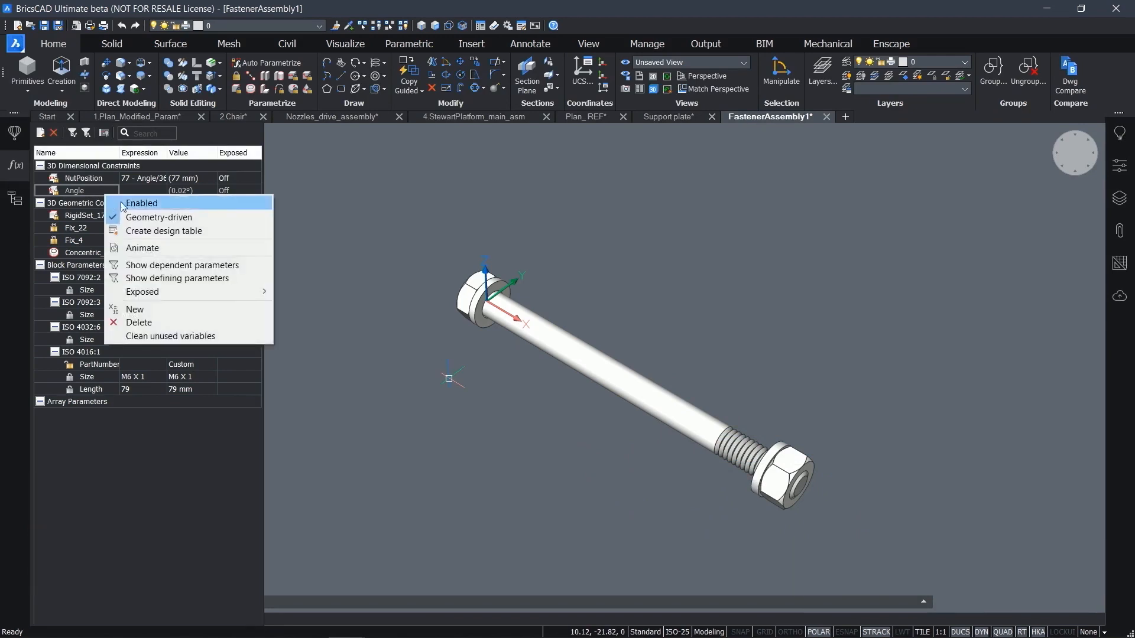
left_click(123, 205)
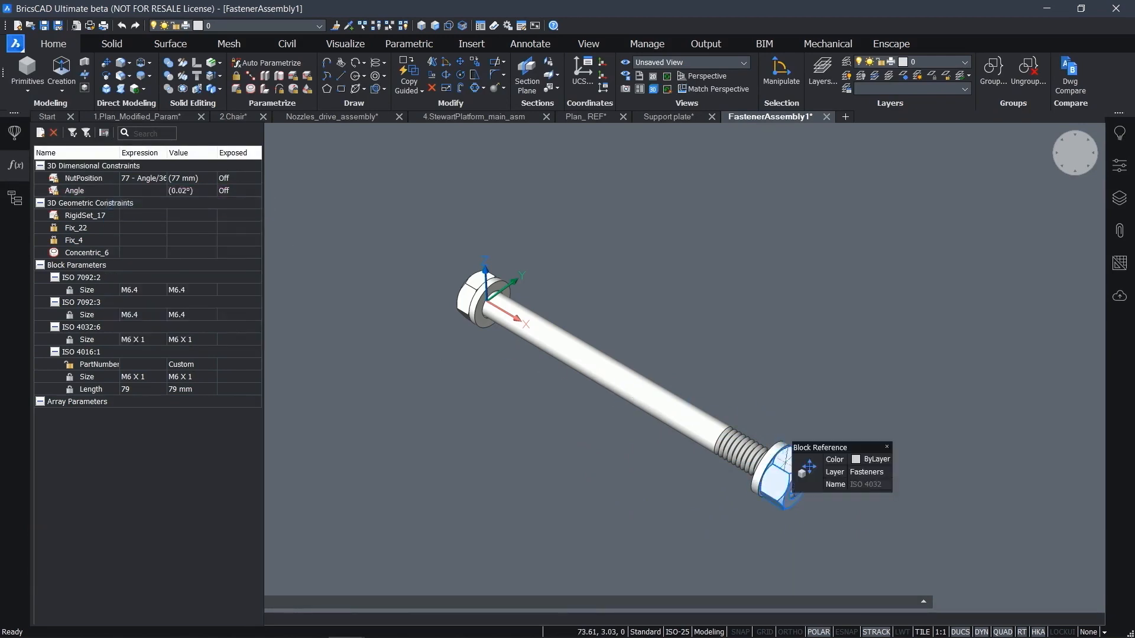
left_click(802, 475)
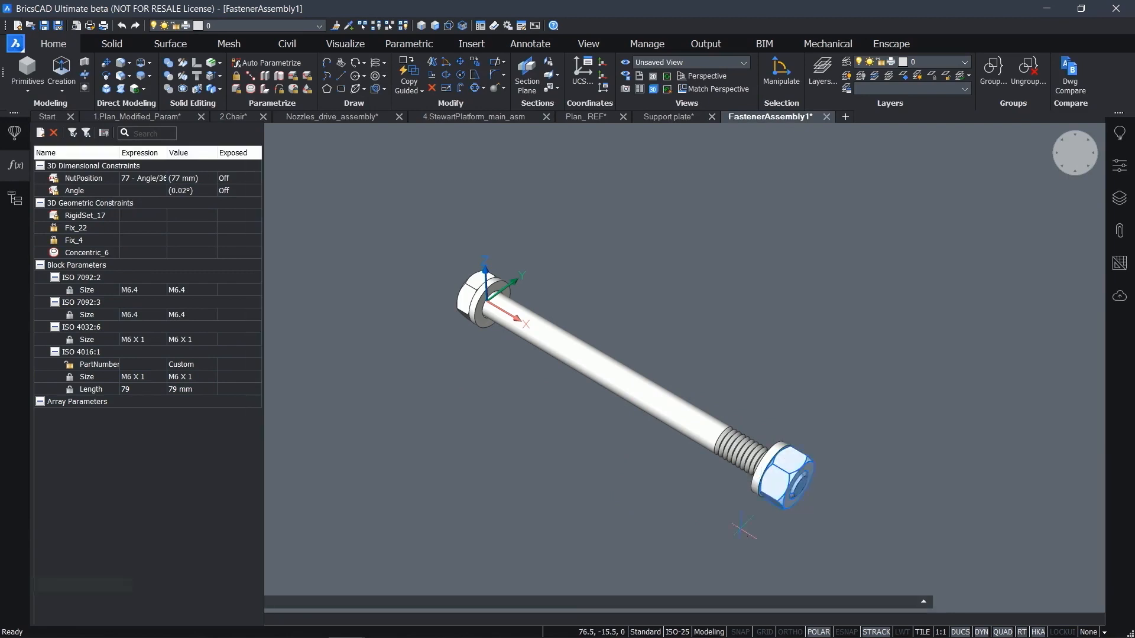
left_click(740, 529)
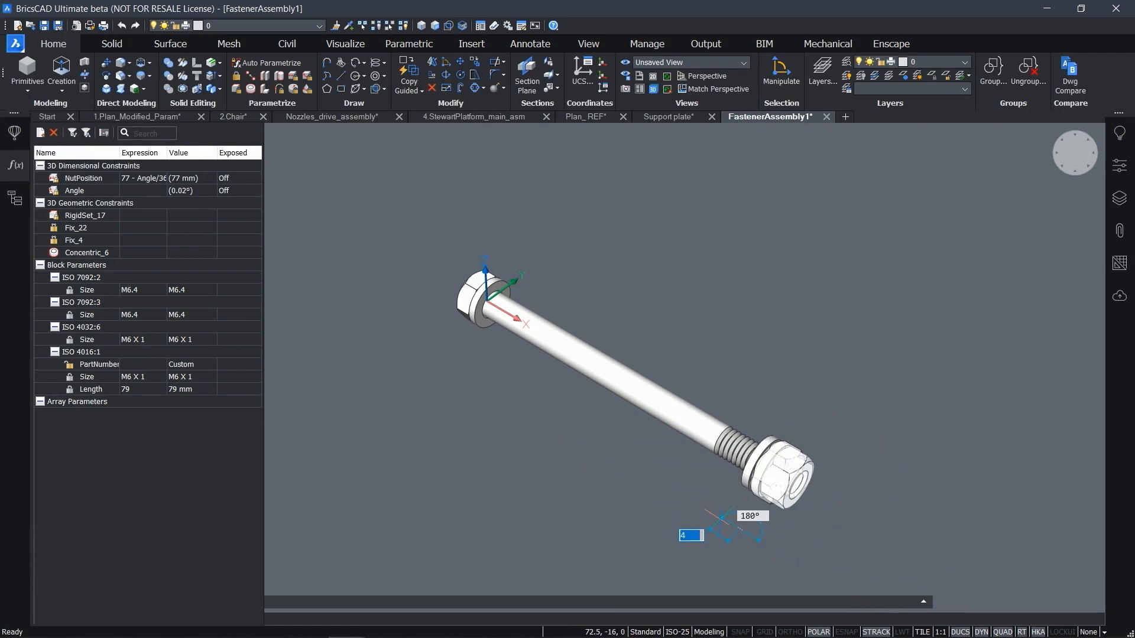
key("Escape")
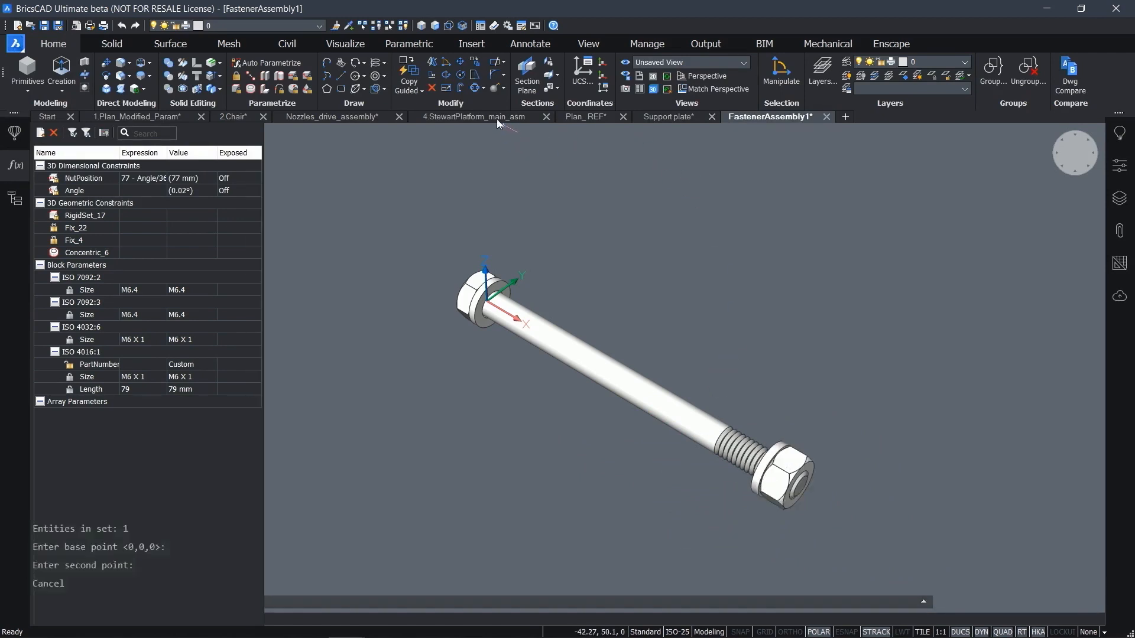
Switch to the 4.StewartPlatform_main_asm drawing and make parameters L1 through L6 geometry-driven
left_click(498, 118)
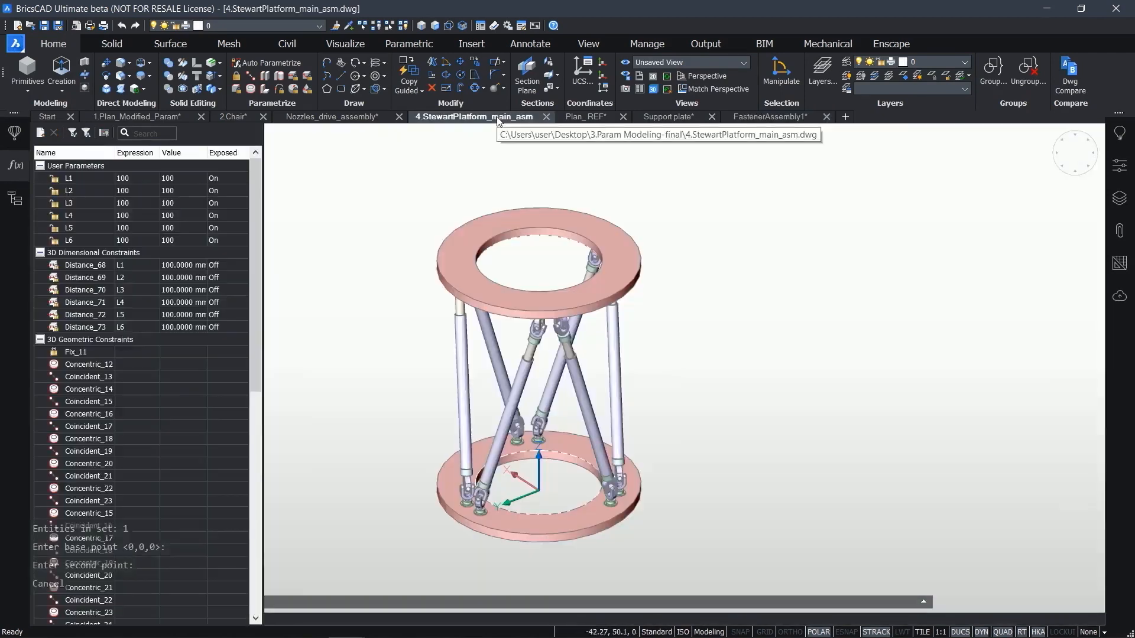
middle_click_drag(381, 290, 469, 277)
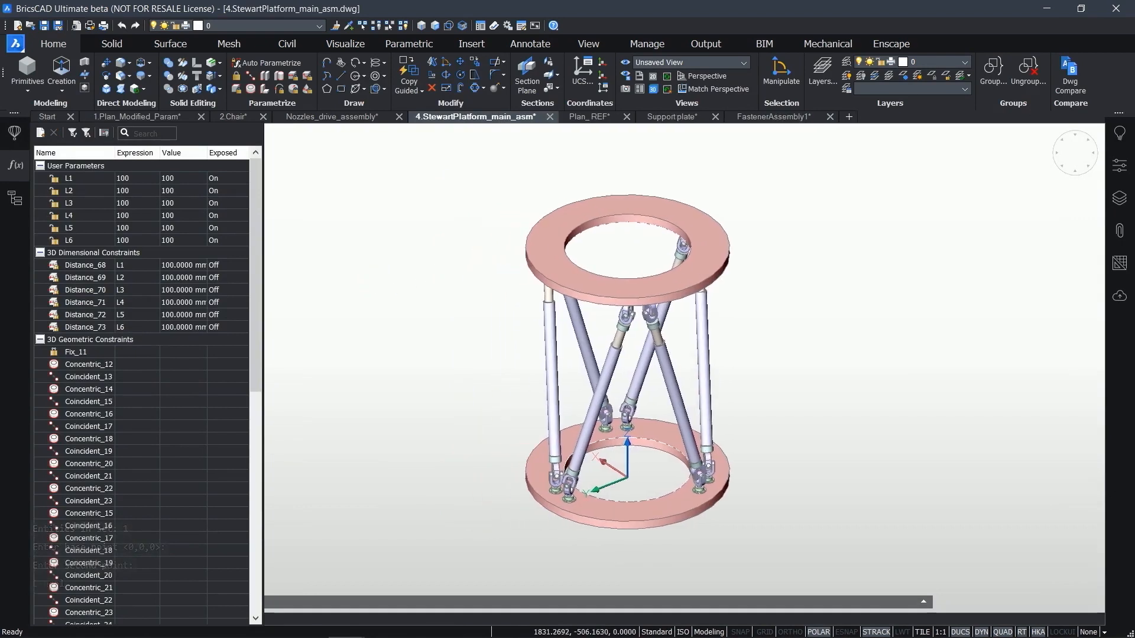
left_click(80, 177)
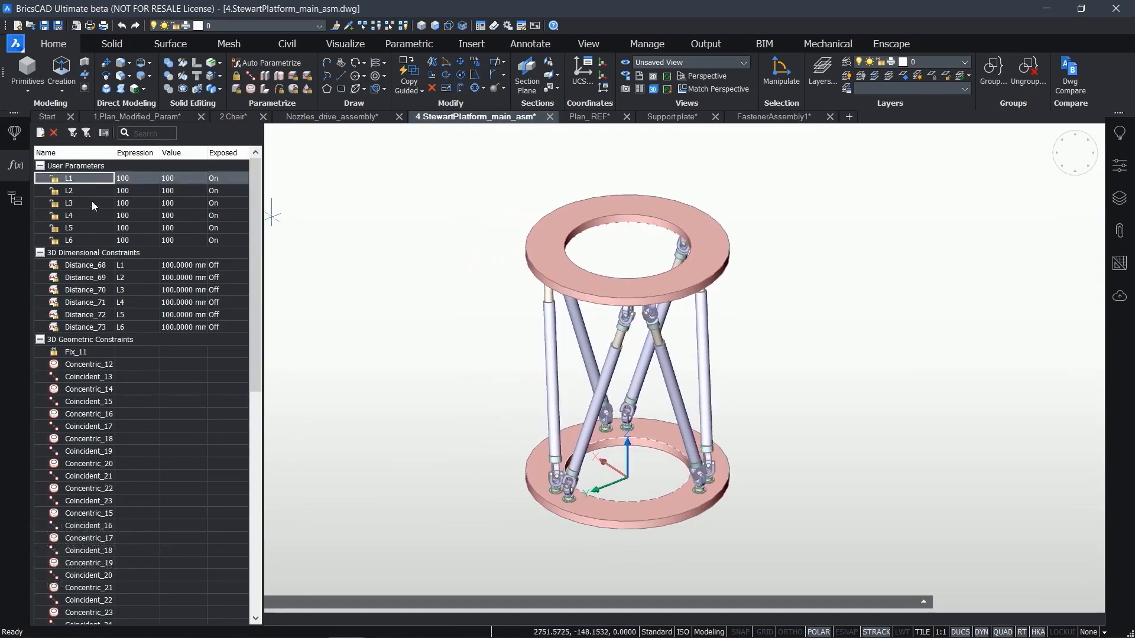
left_click(77, 238, "shift")
right_click(77, 237)
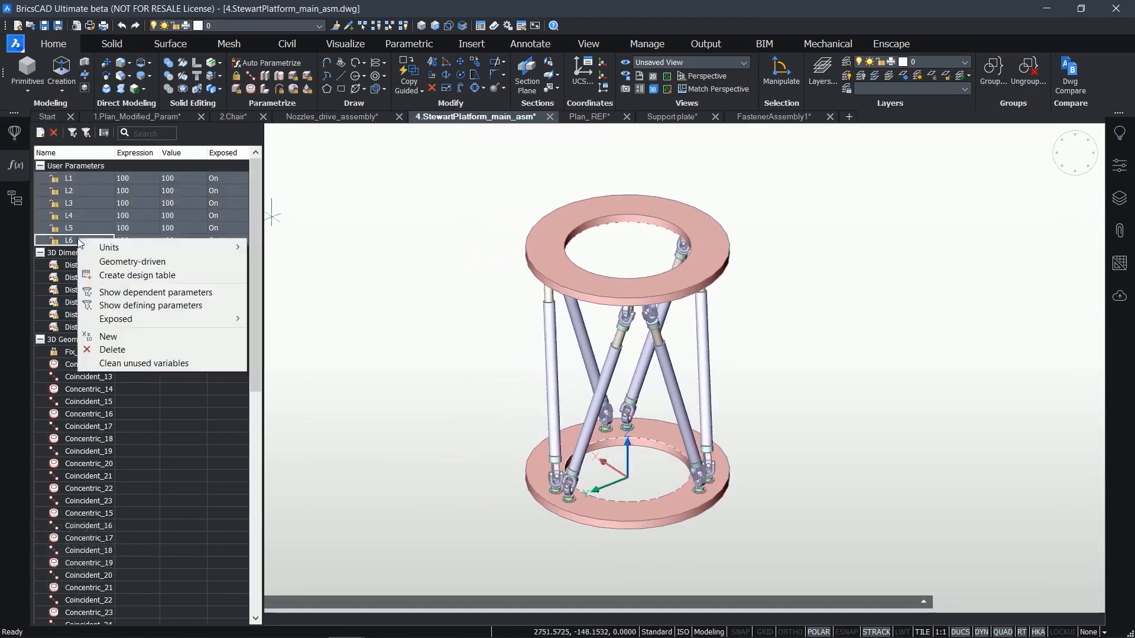
left_click(119, 264)
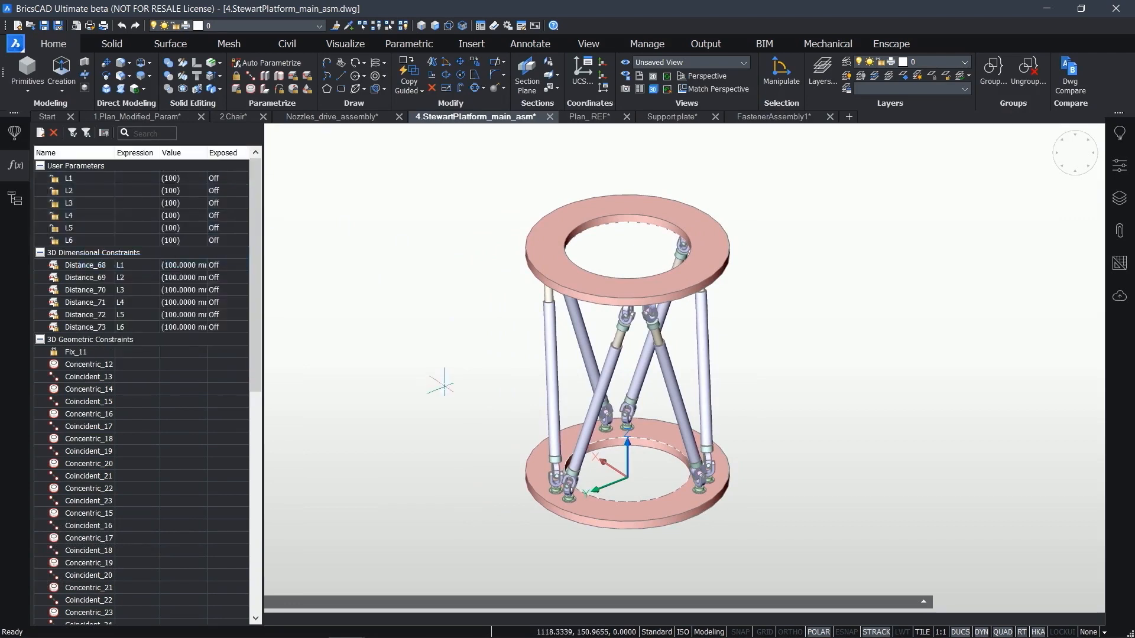
Move the platform's upper ring 400 in the negative Y direction
left_click(607, 285)
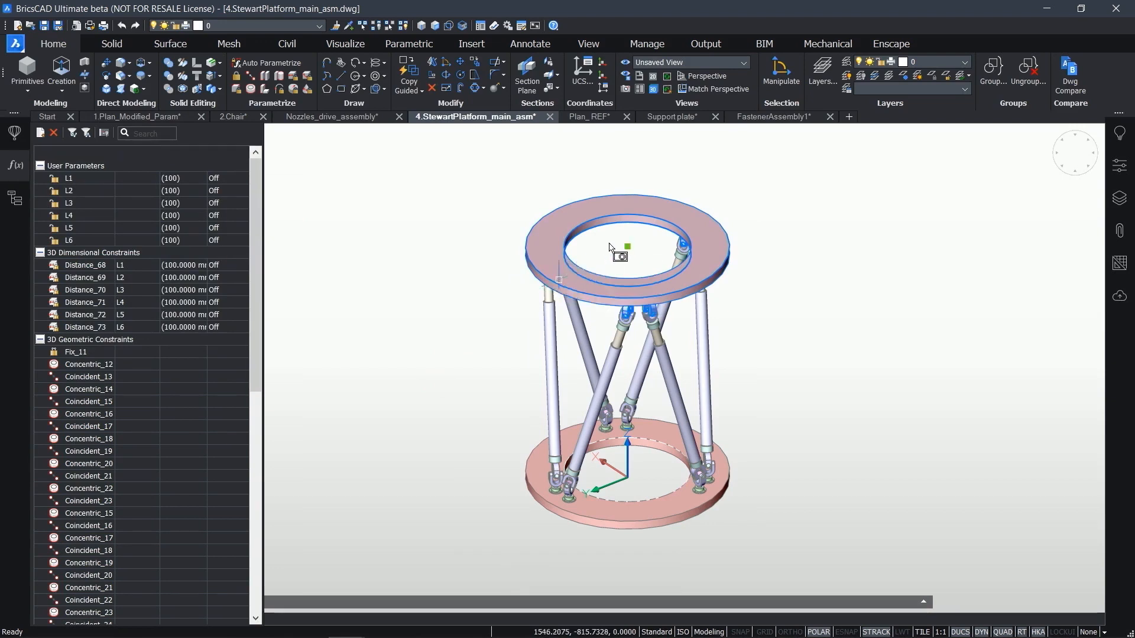
left_click(645, 266)
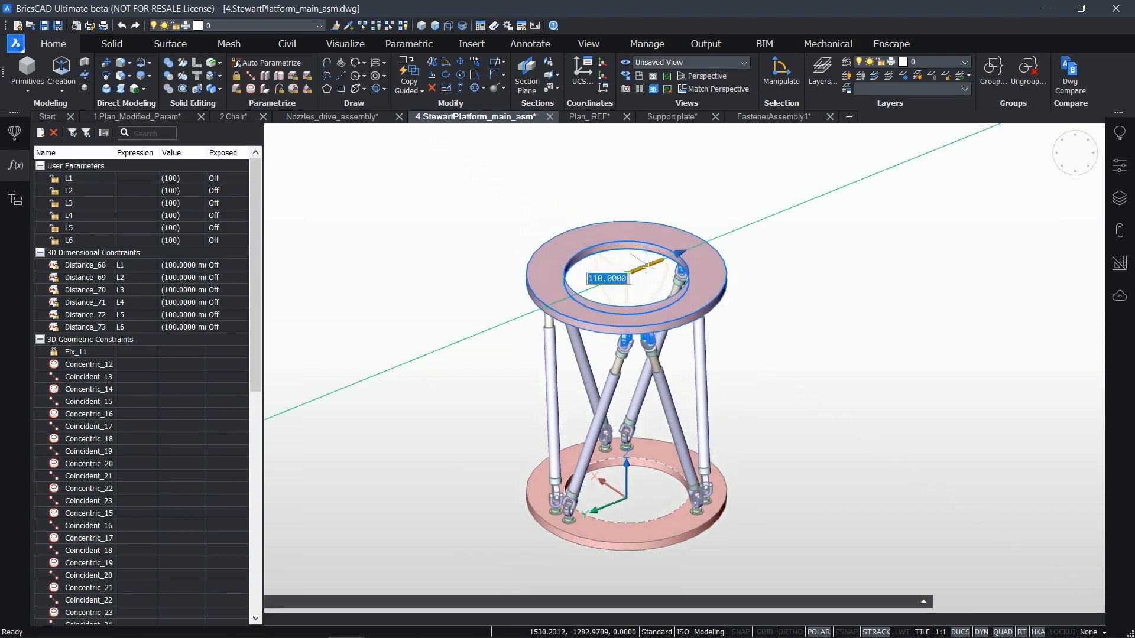
type("400")
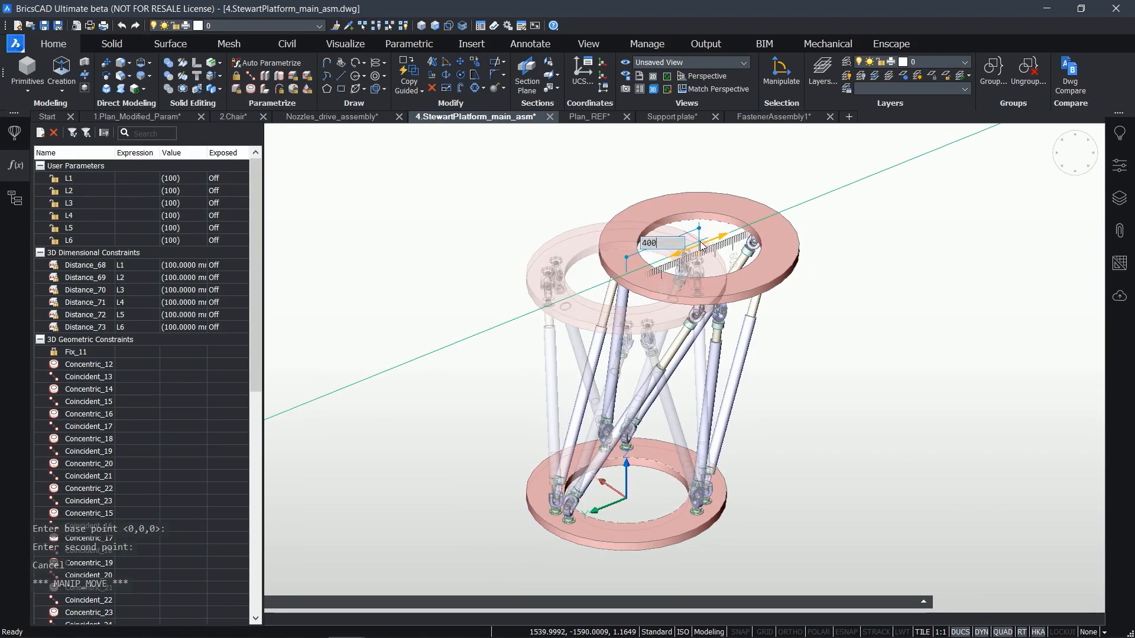
key("Return")
Move the platform's upper ring 400 in the negative X direction and clear the selection
left_click(685, 235)
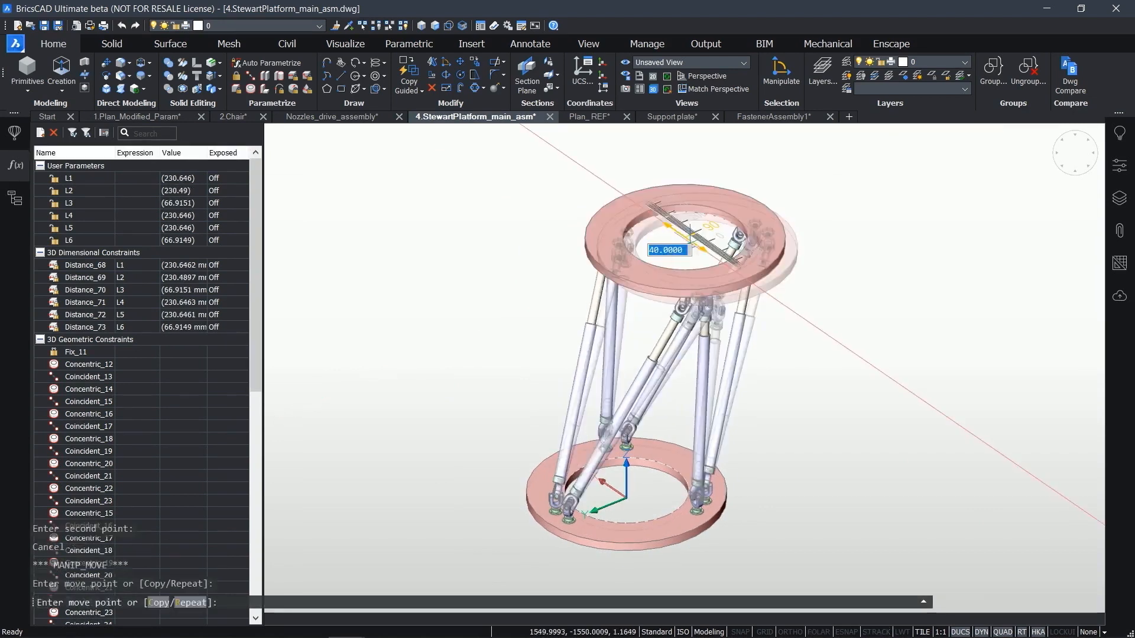
type("400")
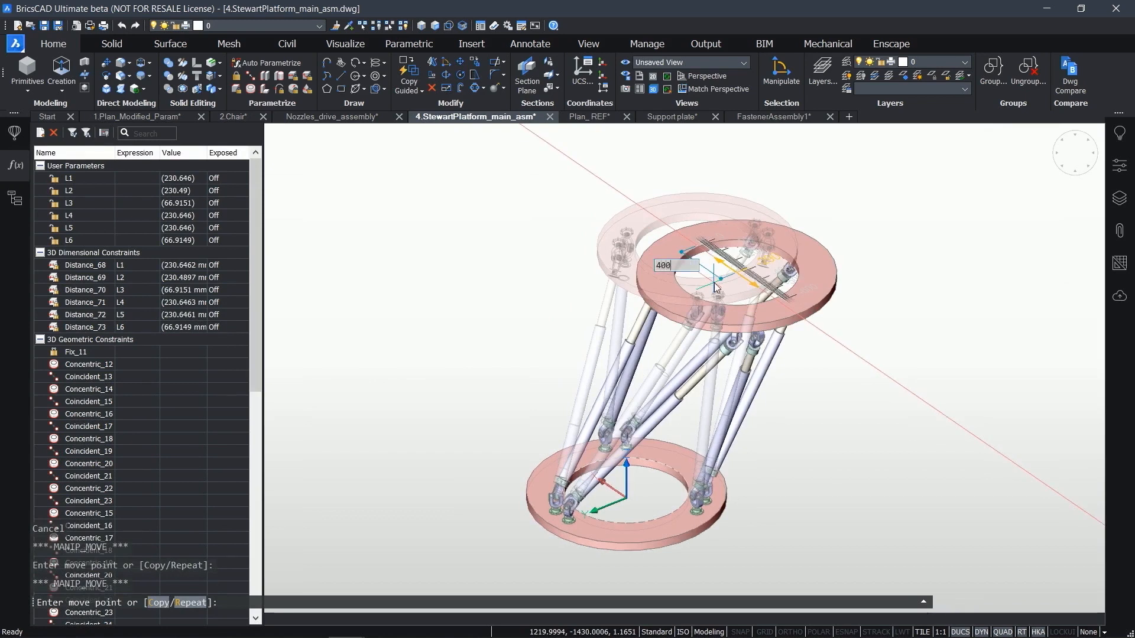
key("Return")
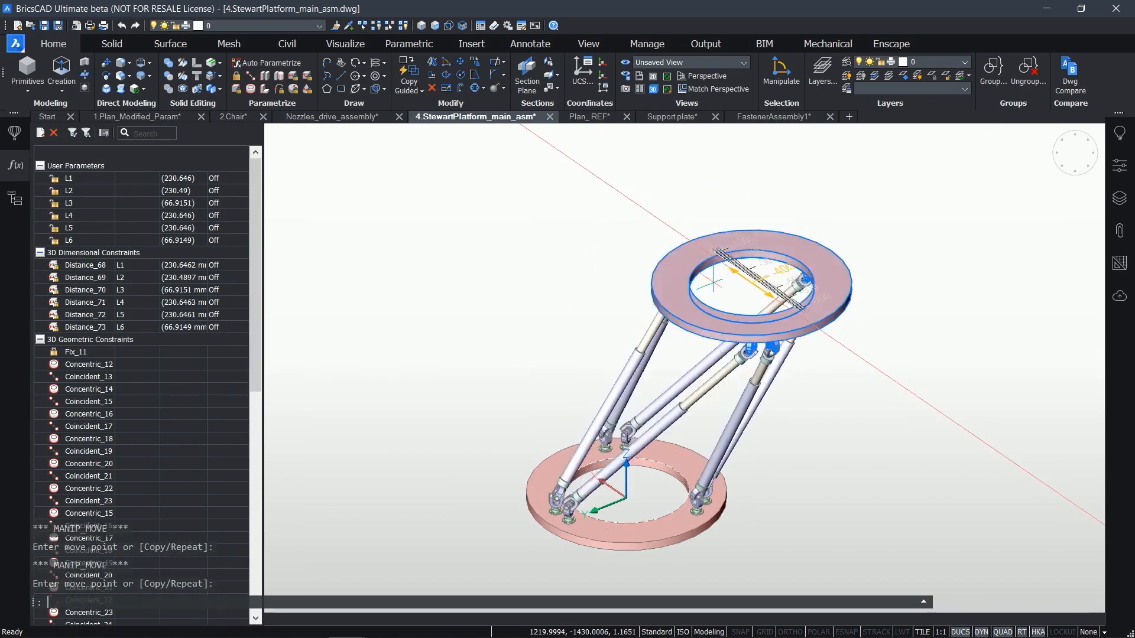
key("Escape")
middle_click_drag(538, 271, 539, 271, "shift")
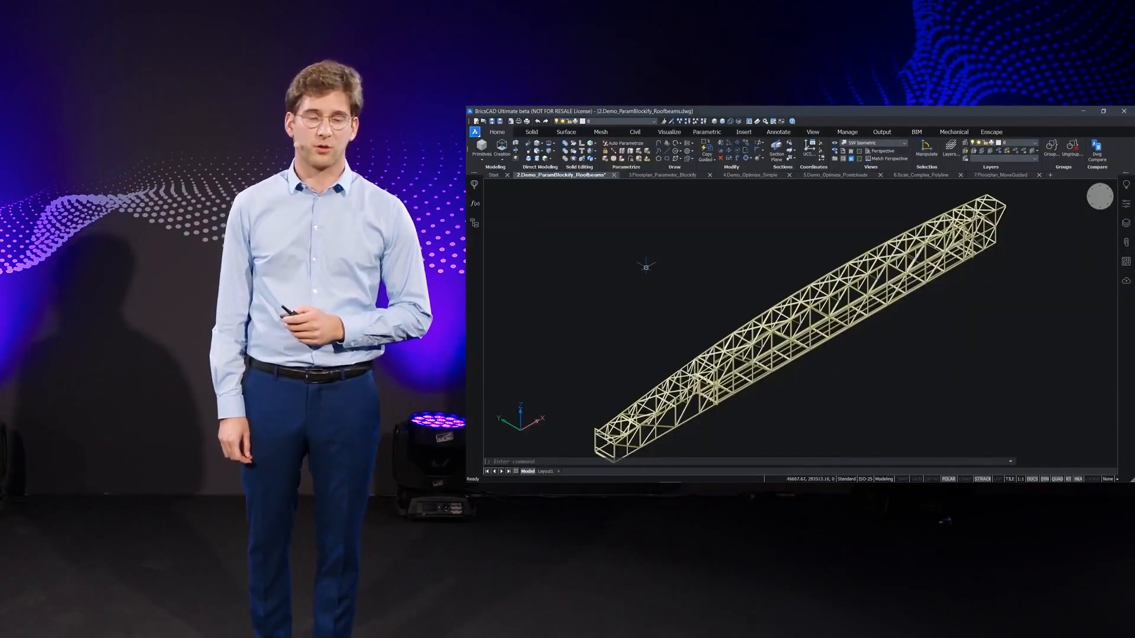
Examine the roof beam drawing's structure by expanding the S-280-M_STRUCT_FRAME layer and highlighting all its 3D solids
left_click(474, 225)
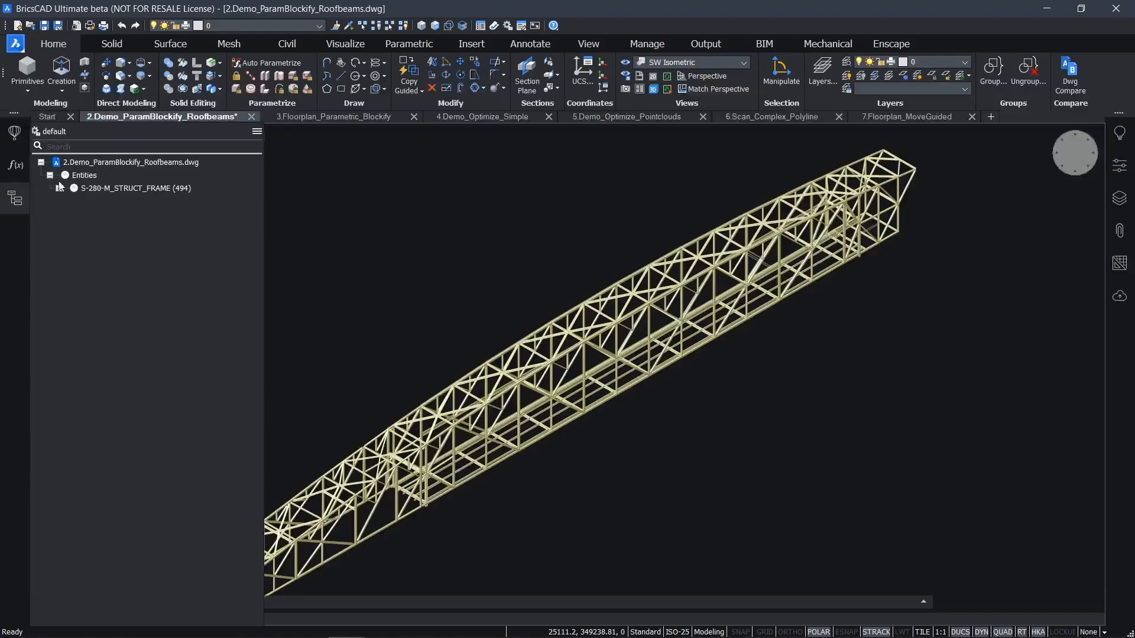
left_click(58, 188)
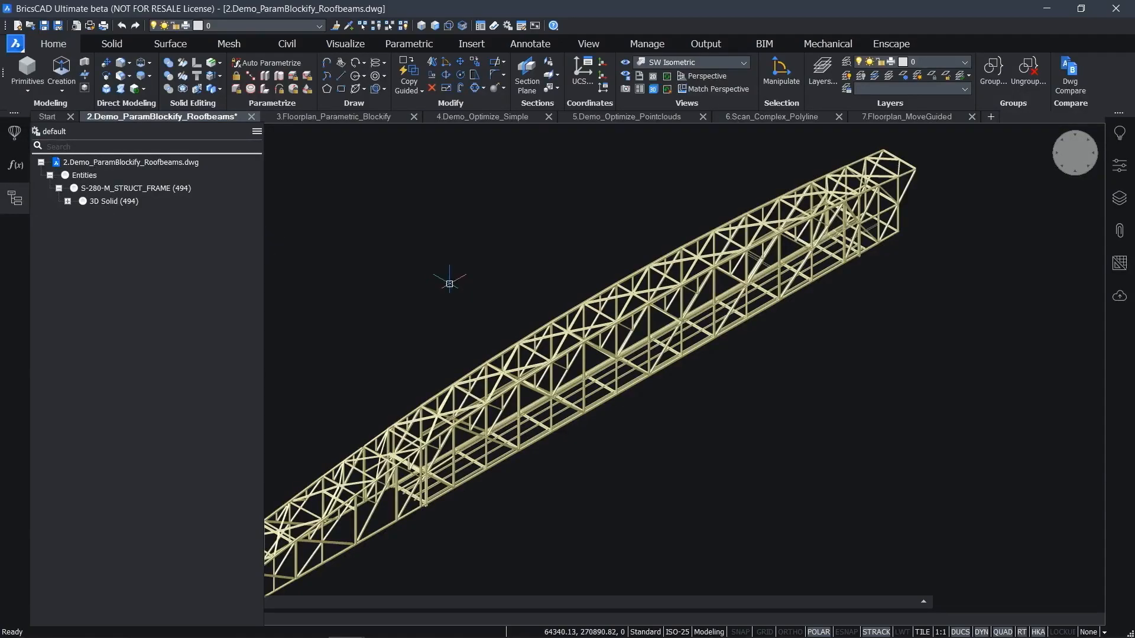
middle_click_drag(462, 278, 430, 275, "shift")
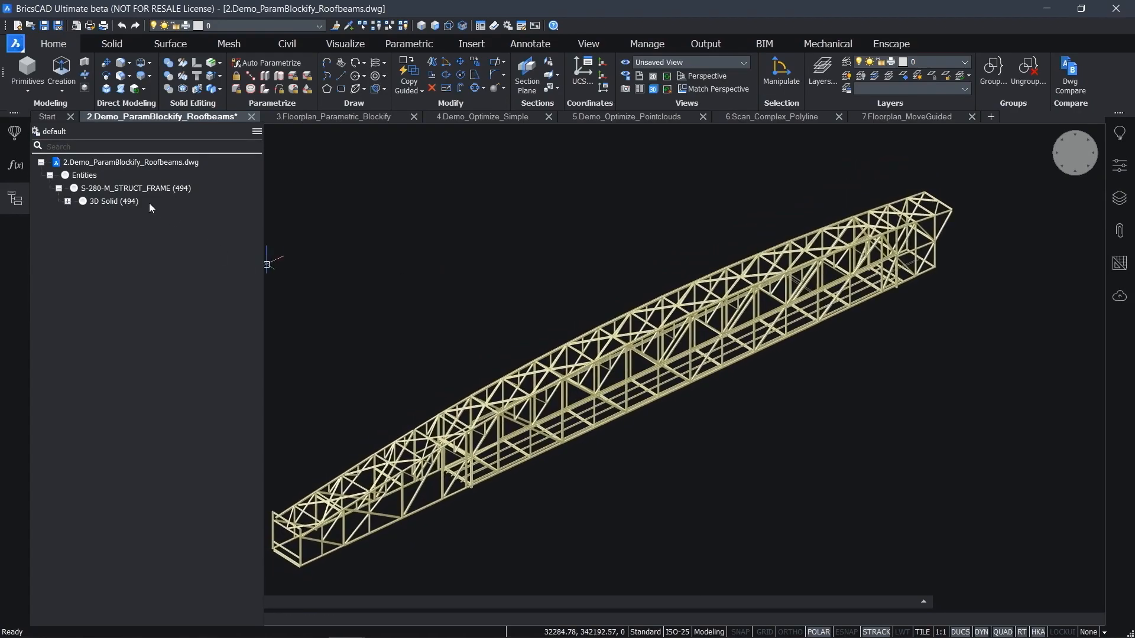
left_click(114, 201)
middle_click_drag(738, 269, 625, 270, "shift")
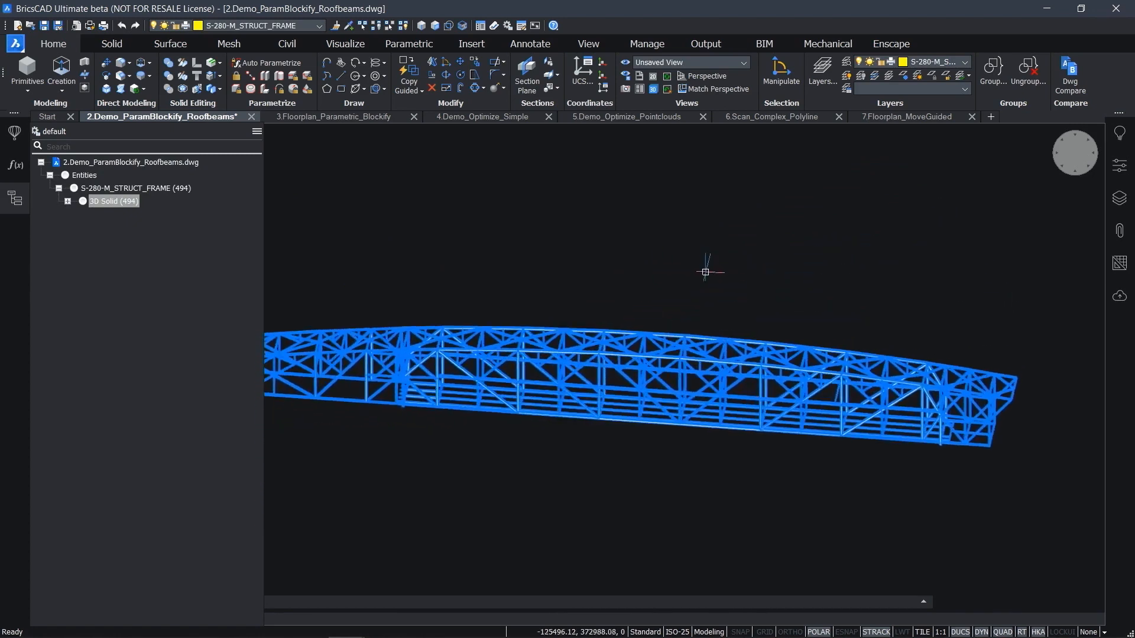
key("Escape")
Auto-parametrize one I-beam solid at the end of the roof truss and show its parameters
middle_click_drag(708, 271, 760, 326, "shift")
scroll(710, 322, "up", 4)
scroll(707, 344, "up", 4)
scroll(706, 344, "up", 2)
left_click_drag(759, 326, 758, 313, "shift")
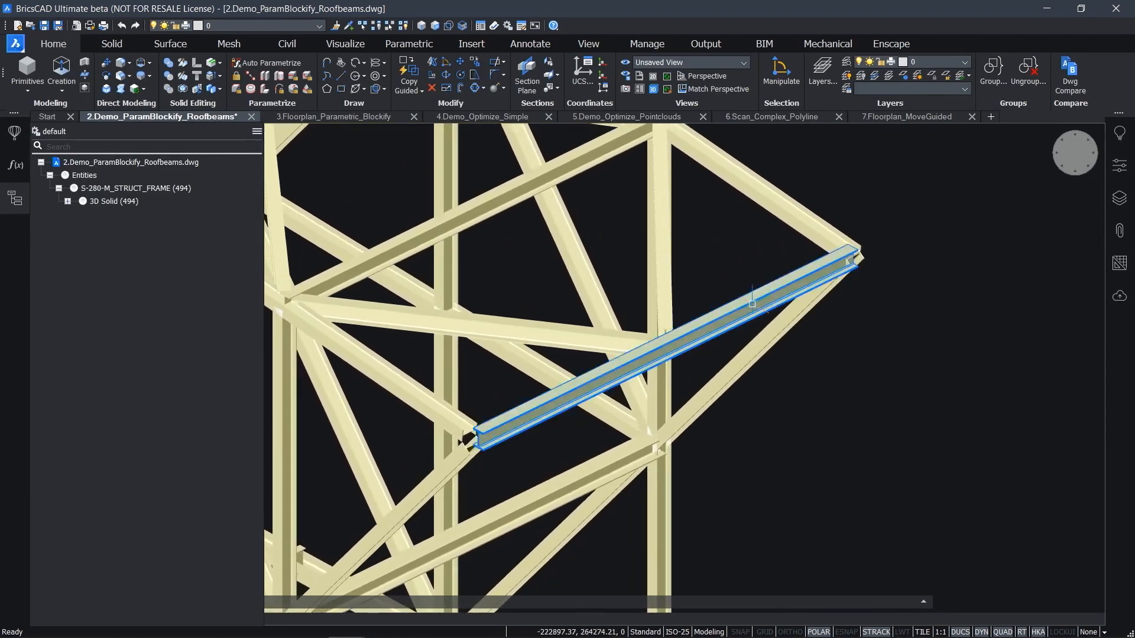
left_click(759, 303)
left_click(15, 161)
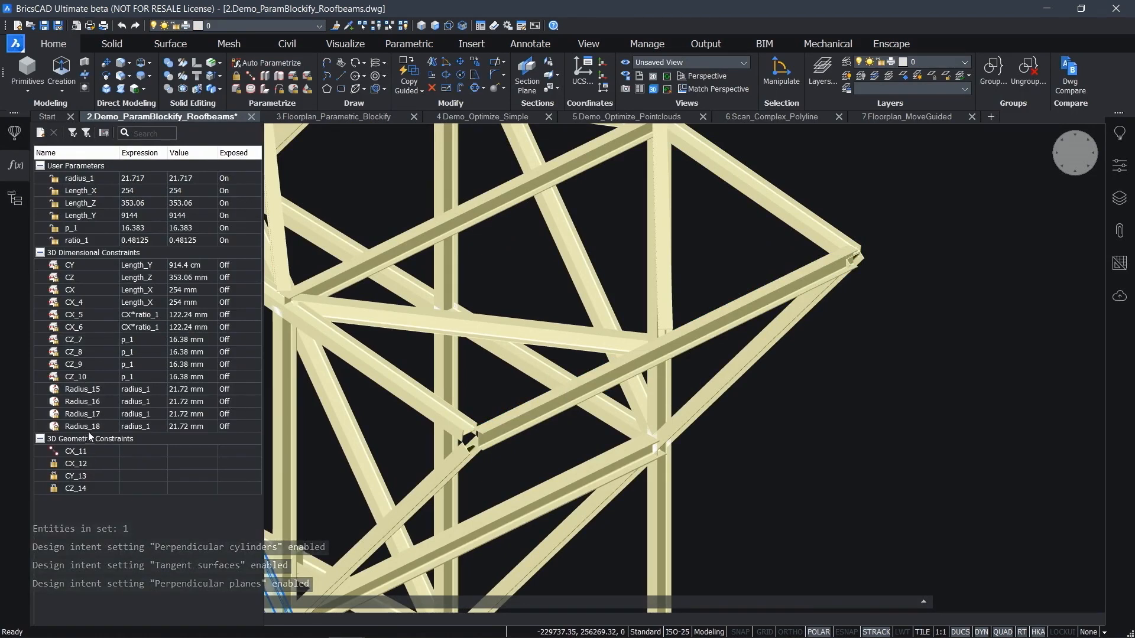
Animate the Length_Y and Length_Z parameters of the parametrized I-beam to preview how its geometry responds
right_click(90, 216)
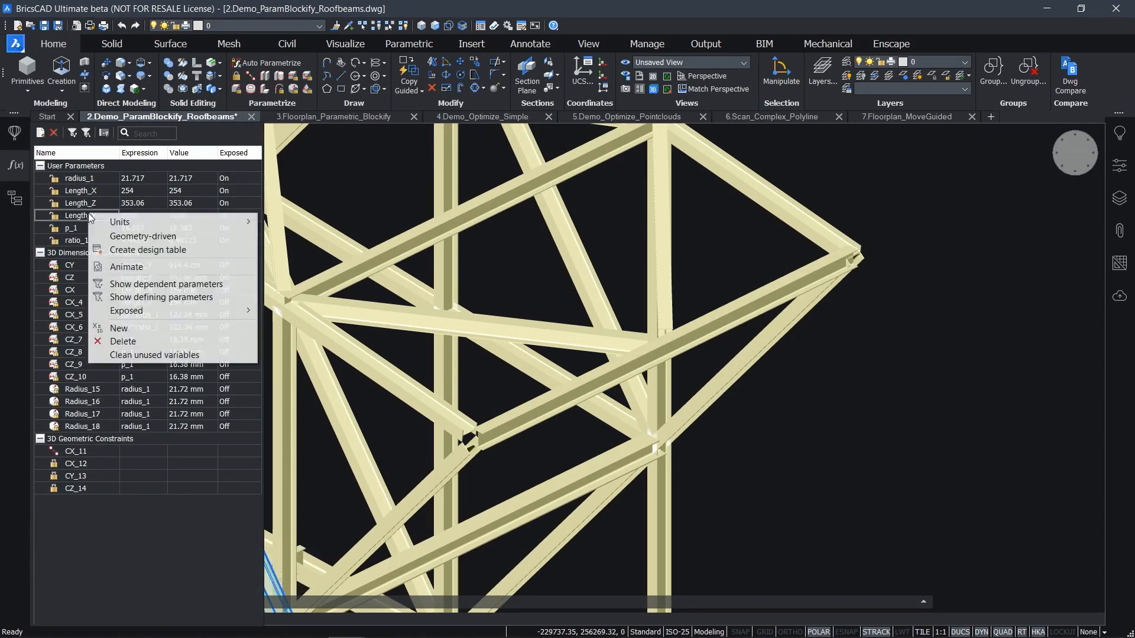
left_click(107, 267)
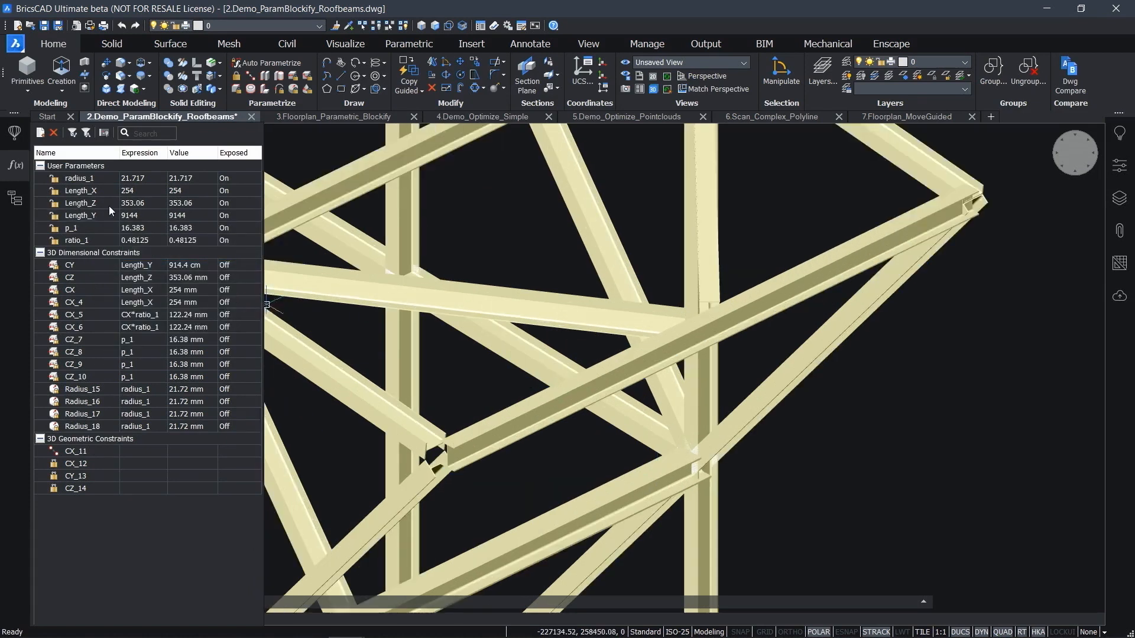
right_click(109, 206)
left_click(130, 259)
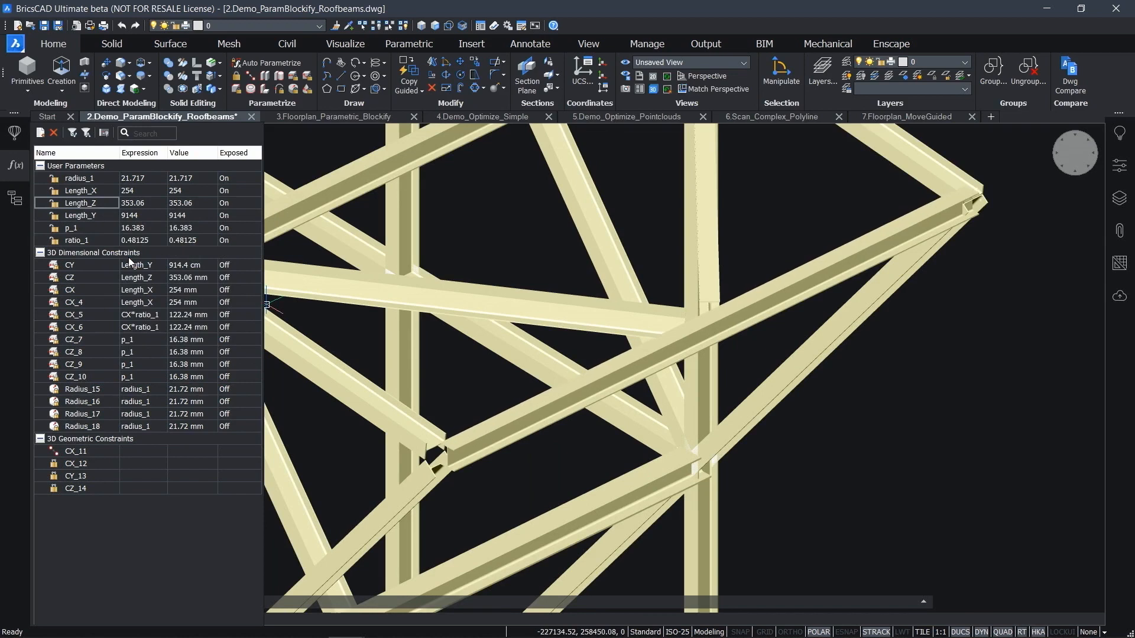
Delete the three fix constraints CX_12, CY_13 and CZ_14 from the beam's 3D geometric constraints
left_click(72, 466)
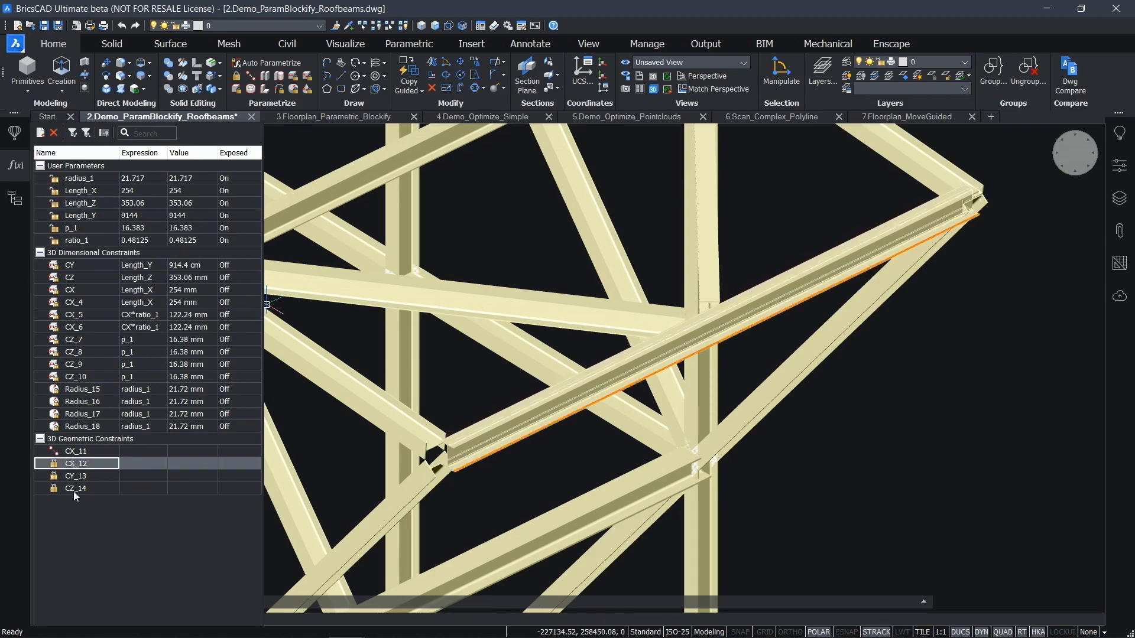
left_click(75, 490, "shift")
left_click(55, 134)
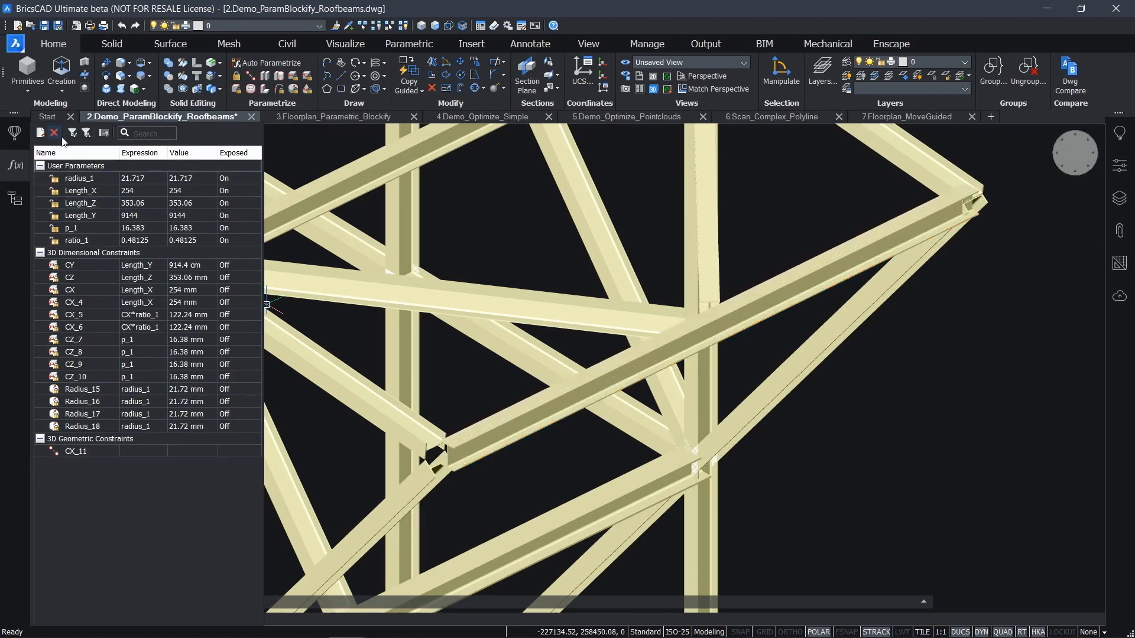
Animate the Length_Y parameter without the fix constraints, and hide the parameters list
right_click(92, 212)
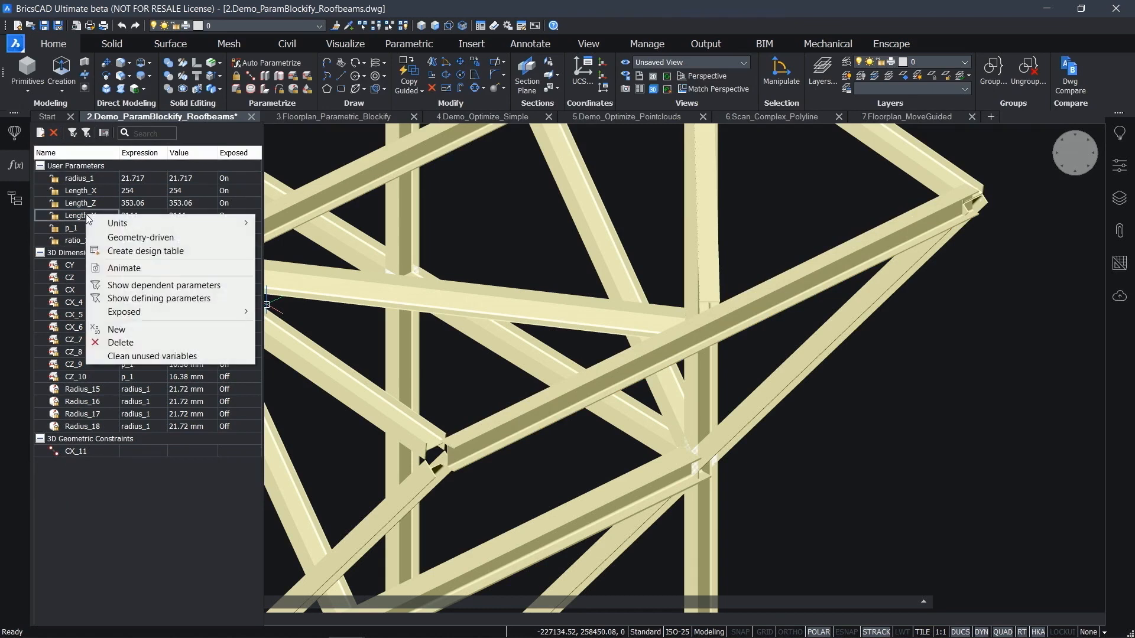
left_click(108, 271)
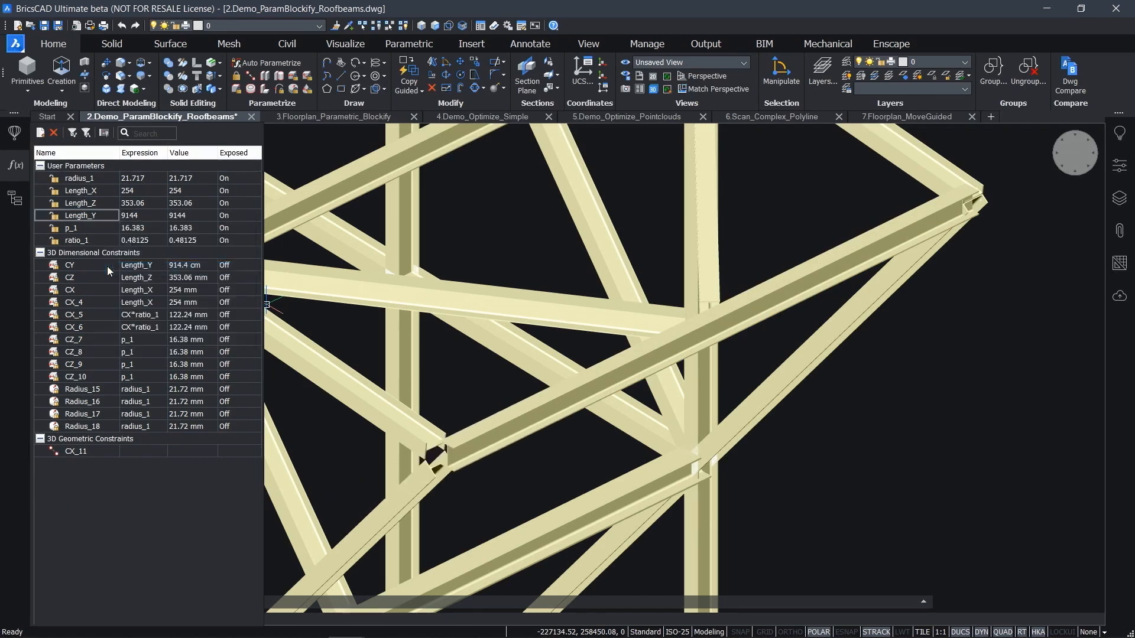
left_click(23, 171)
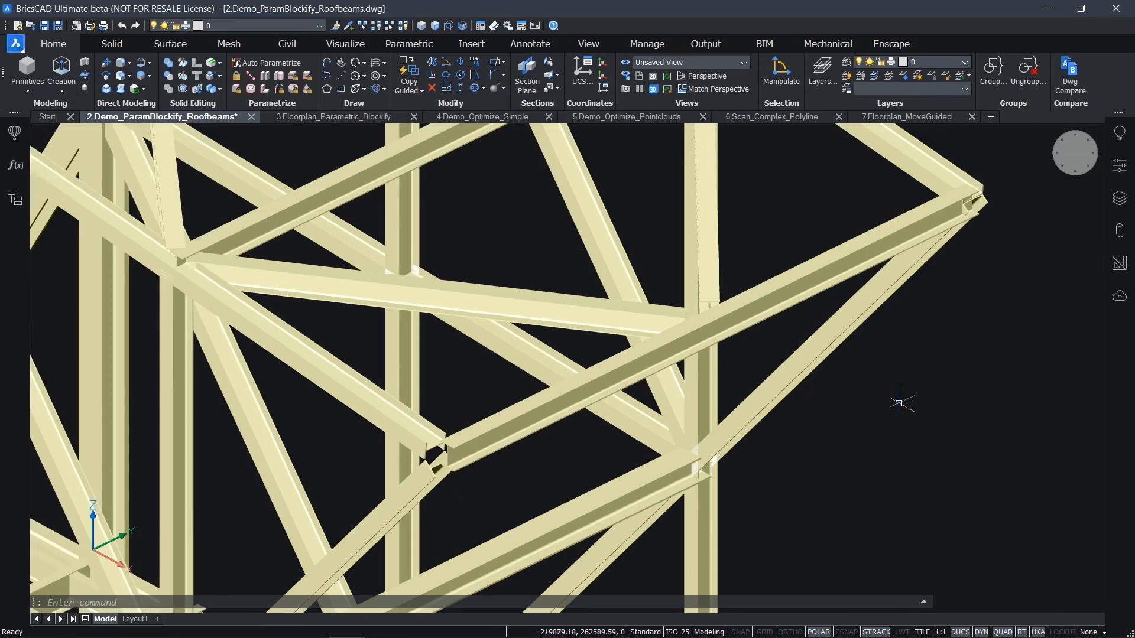
Run Parametric Blockify on the parametrized I-beam with the default insertion point, searching the entire drawing, and name the block Ibeam
scroll(901, 399, "down", 2)
middle_click_drag(892, 412, 816, 435)
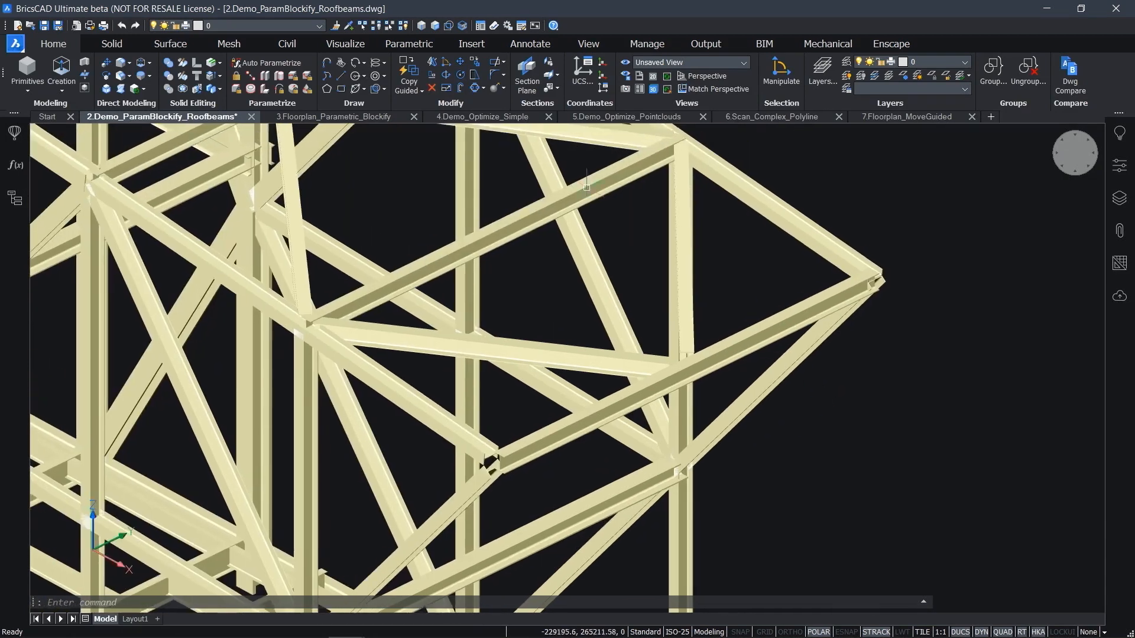
left_click(645, 45)
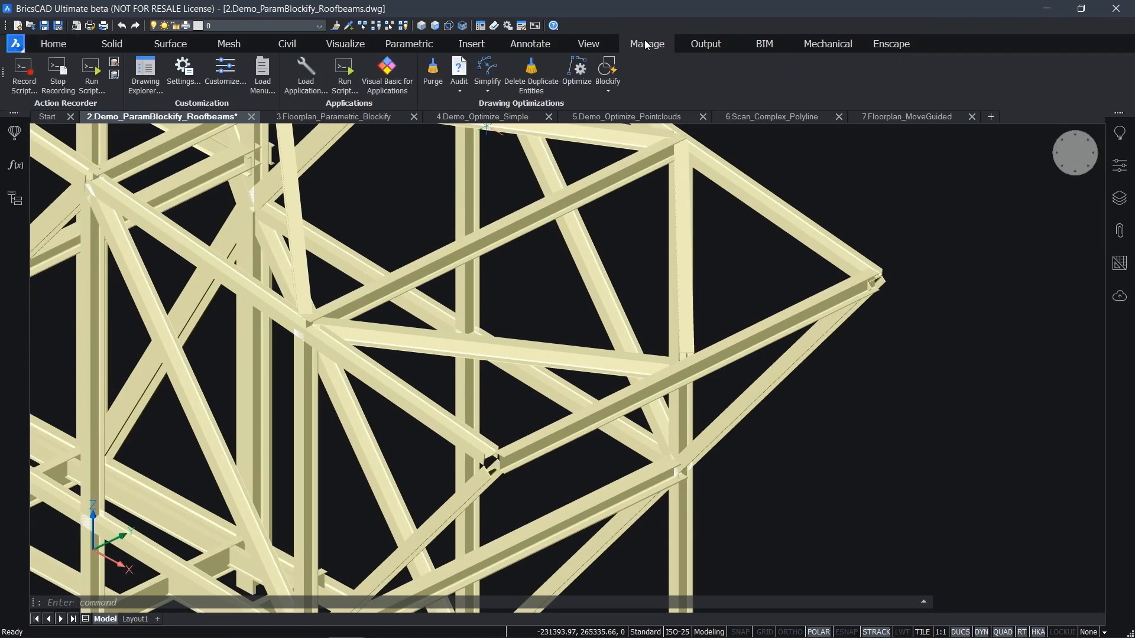
left_click(614, 92)
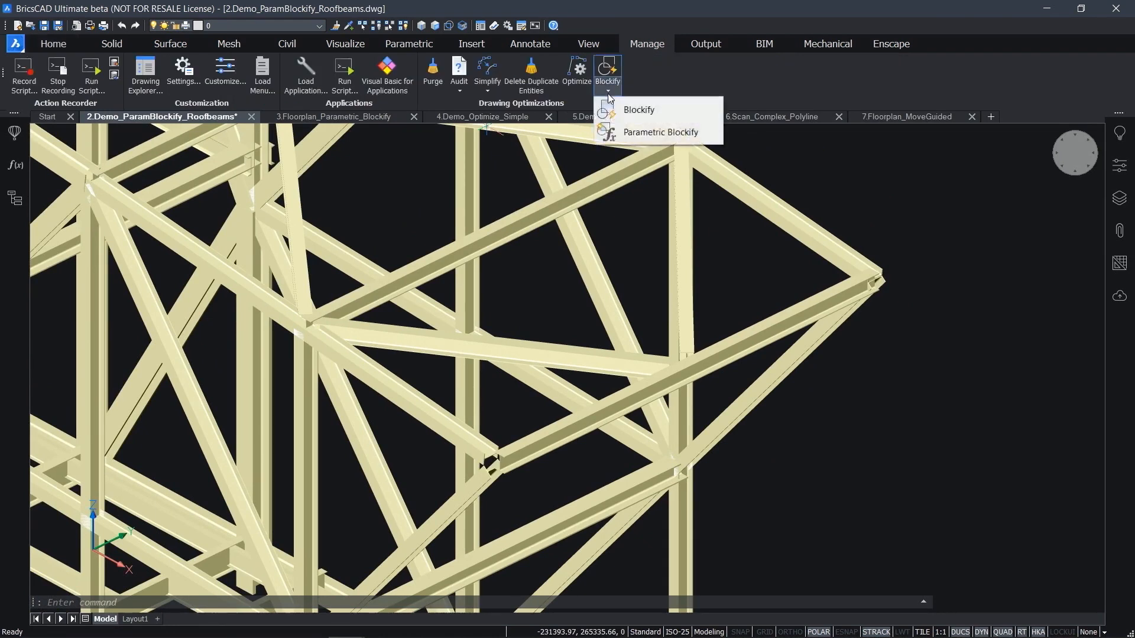
left_click(684, 136)
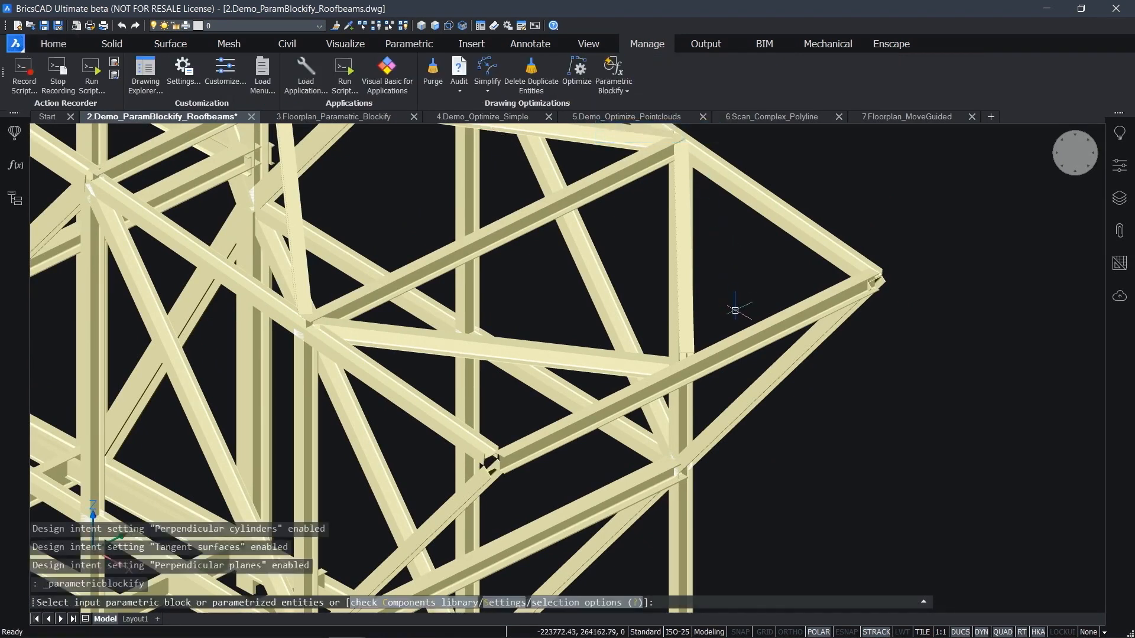
left_click(734, 337)
key("Return")
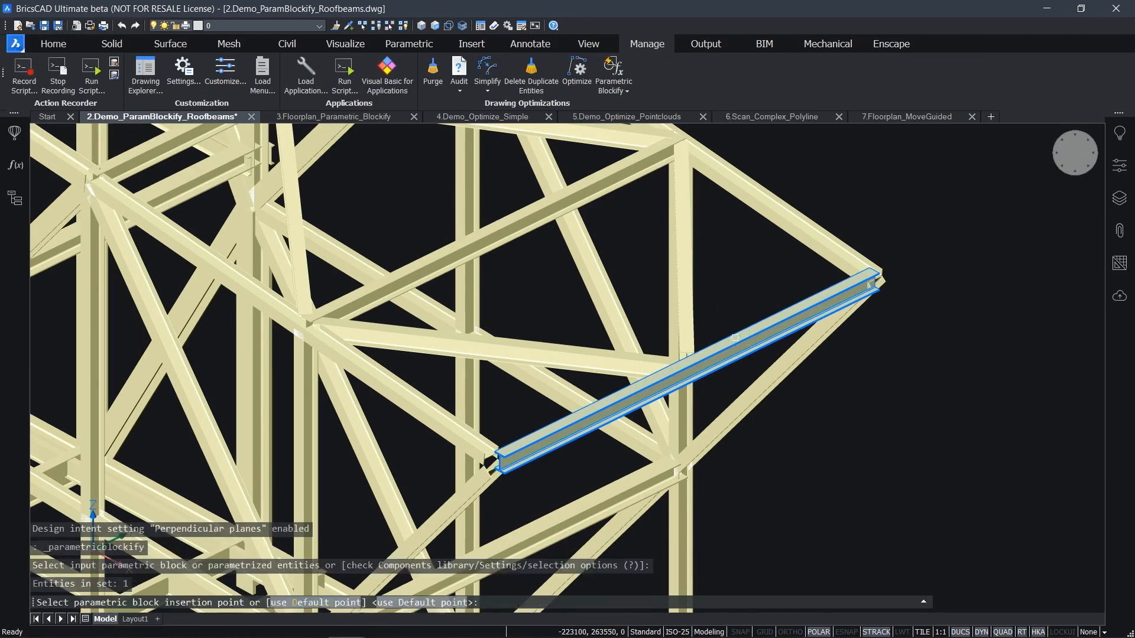
key("Return")
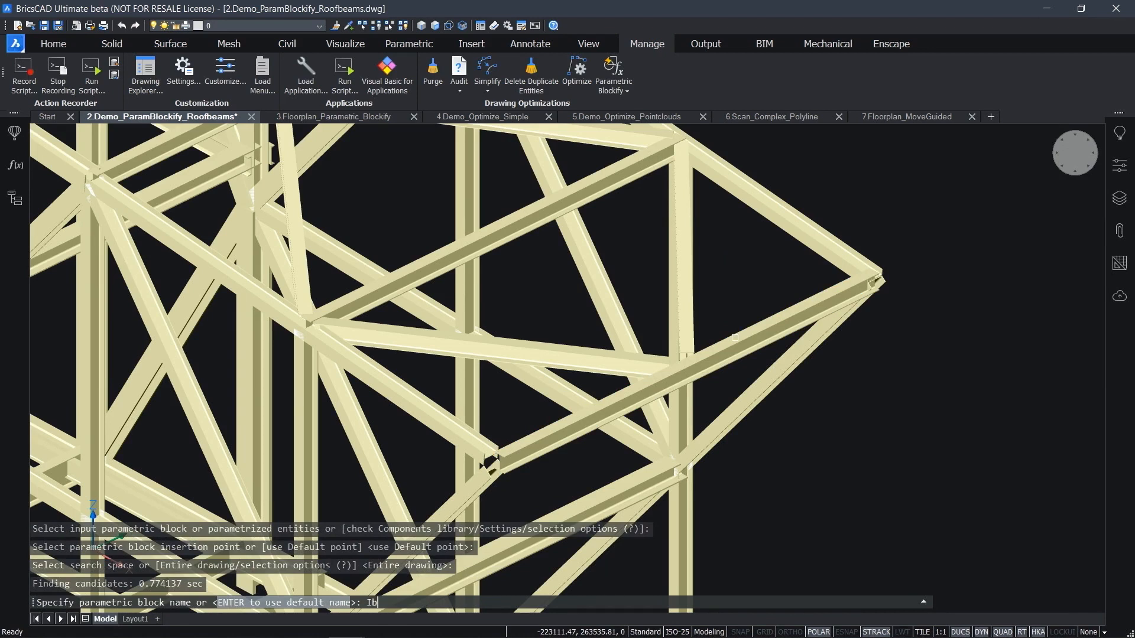
key("Return")
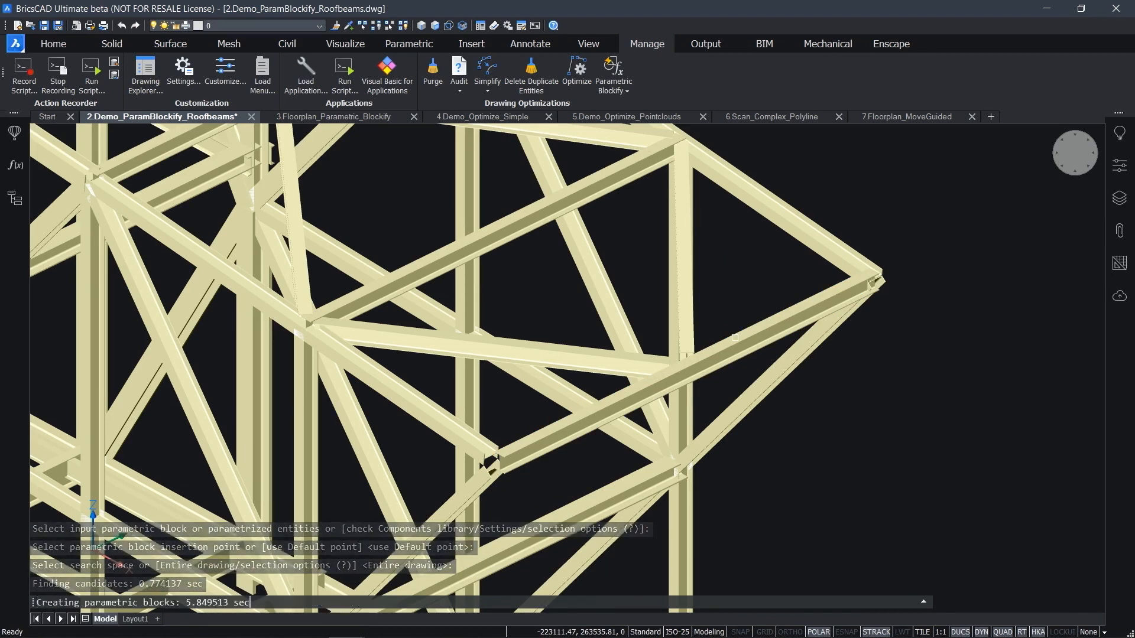
Examine the new block references in the S-280-M_STRUCT_FRAME structure by highlighting them across the whole roof truss, and clear the selection
left_click(15, 199)
left_click(50, 176)
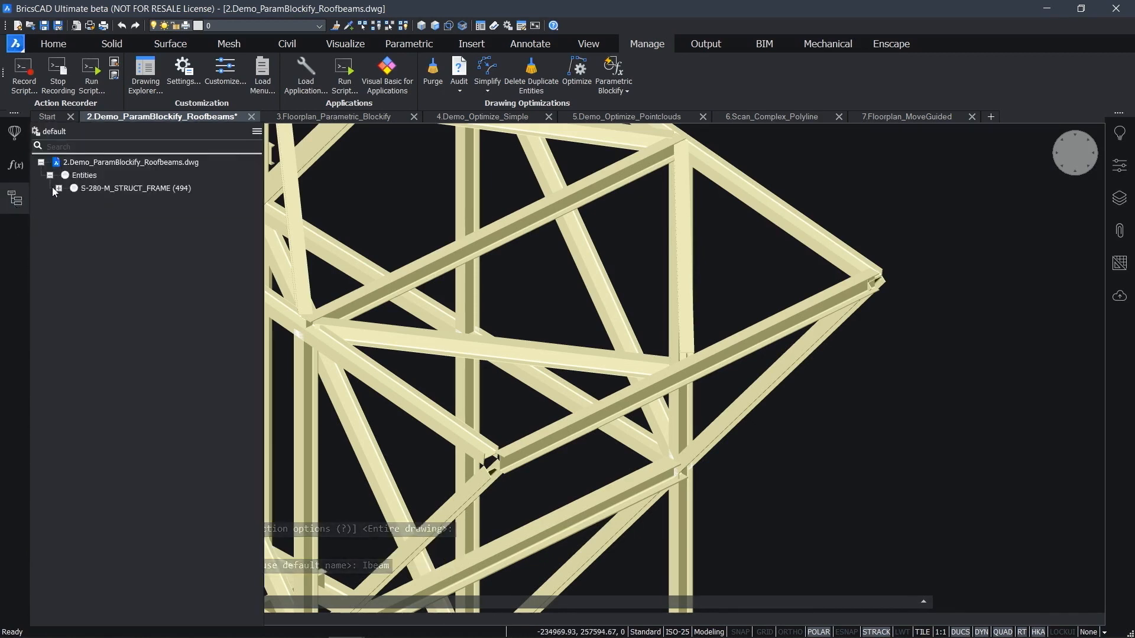
left_click(59, 188)
left_click(107, 214)
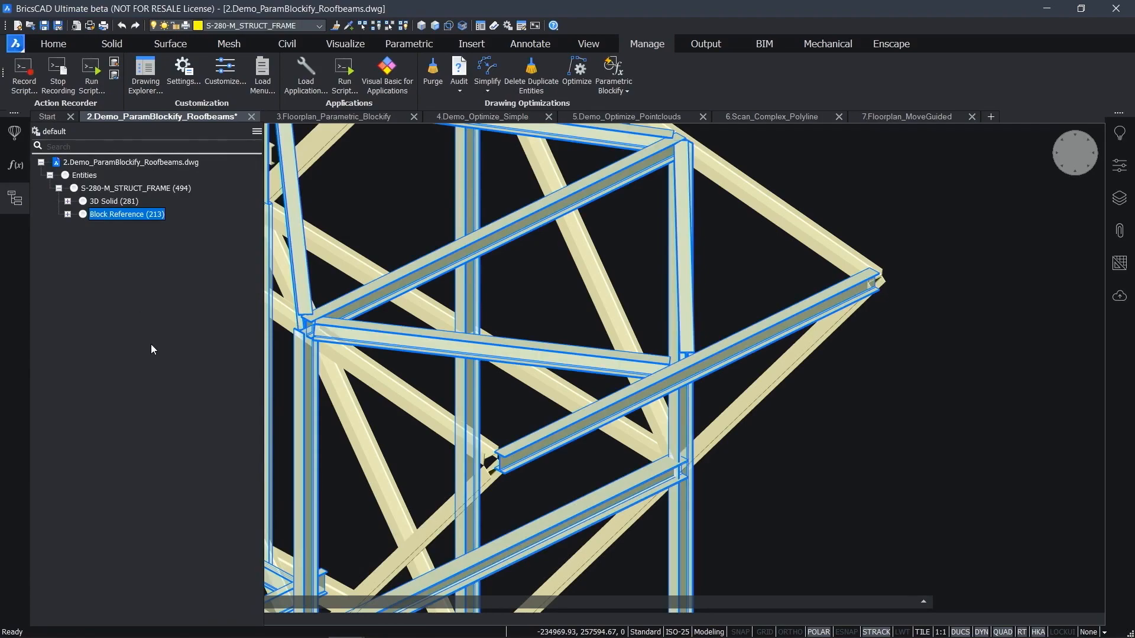
scroll(343, 376, "down", 1)
middle_click_drag(343, 376, 501, 406)
scroll(502, 405, "down", 6)
scroll(502, 406, "down", 5)
scroll(501, 405, "down", 3)
scroll(501, 403, "down", 4)
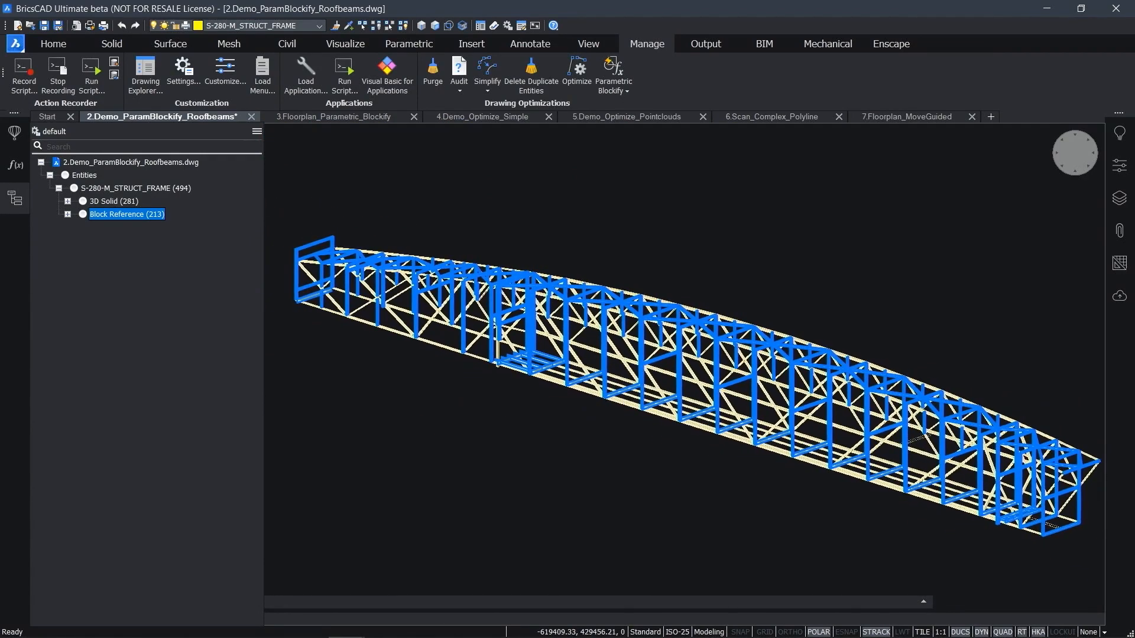
scroll(426, 302, "up", 6)
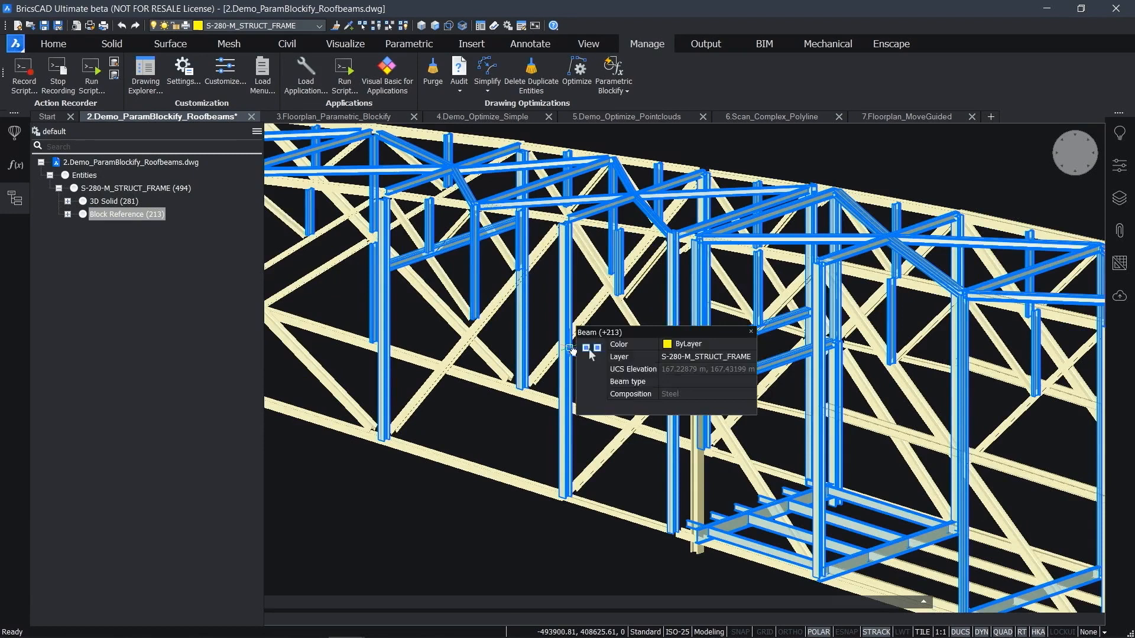
key("Escape")
Set the Length_Y parameter of one vertical Ibeam block in the truss to 9000
middle_click_drag(514, 346, 514, 378, "shift")
left_click(507, 252)
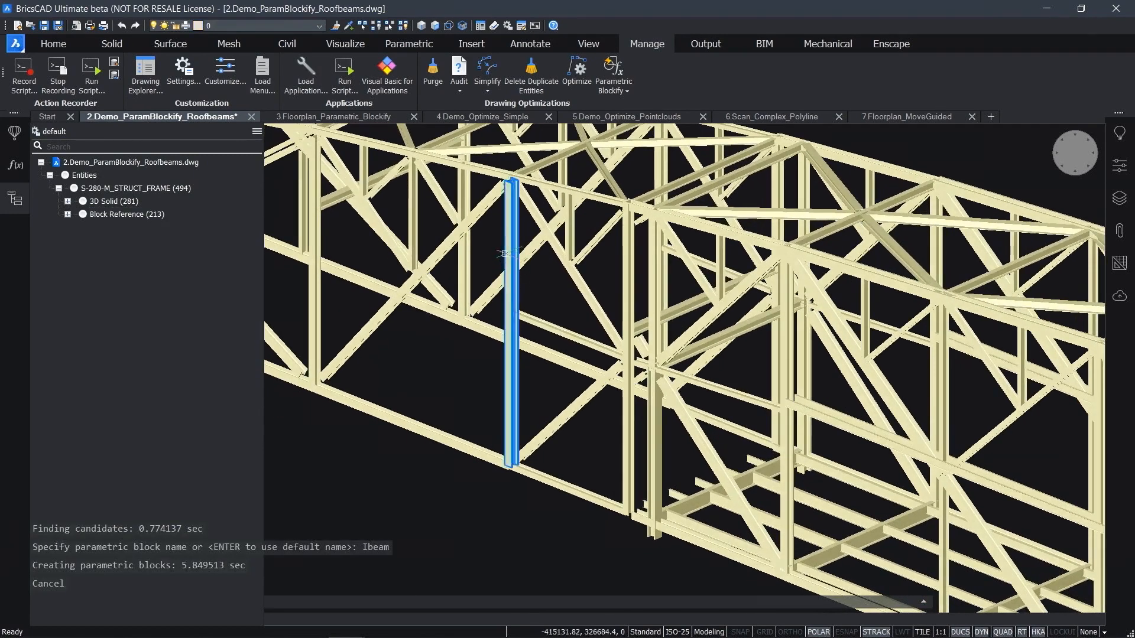
left_click(15, 198)
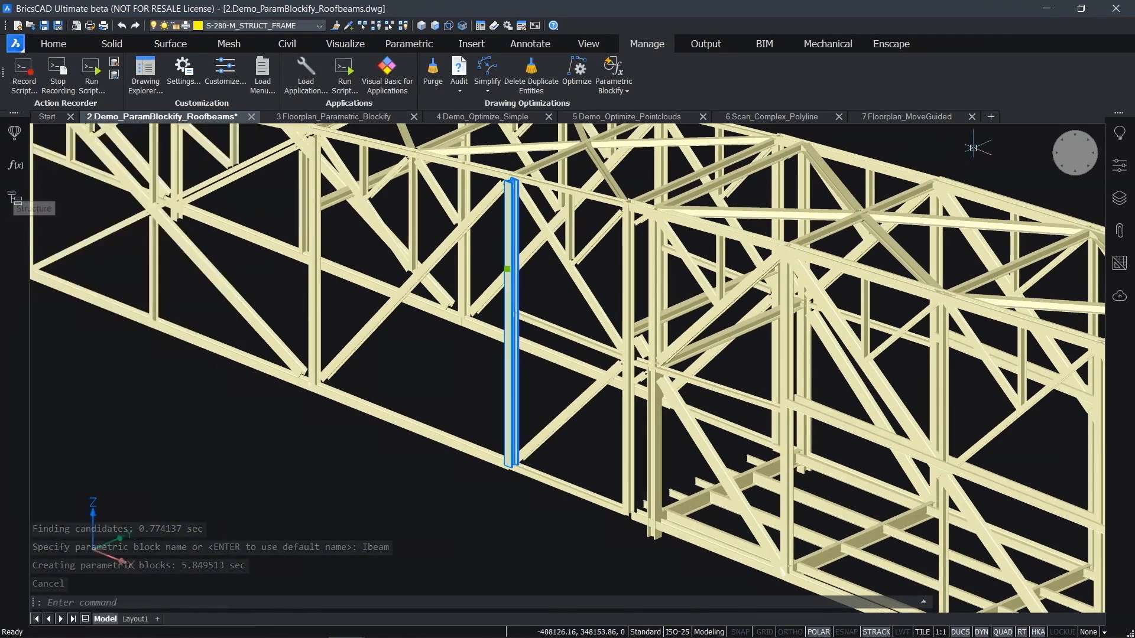
left_click(1123, 169)
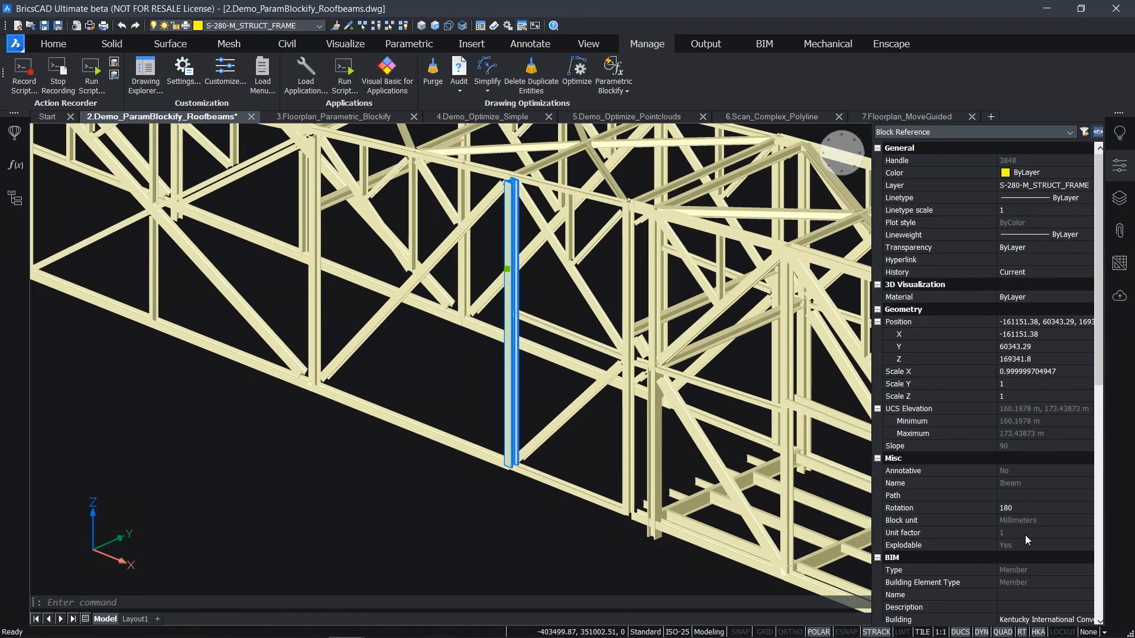
scroll(1025, 534, "down", 10)
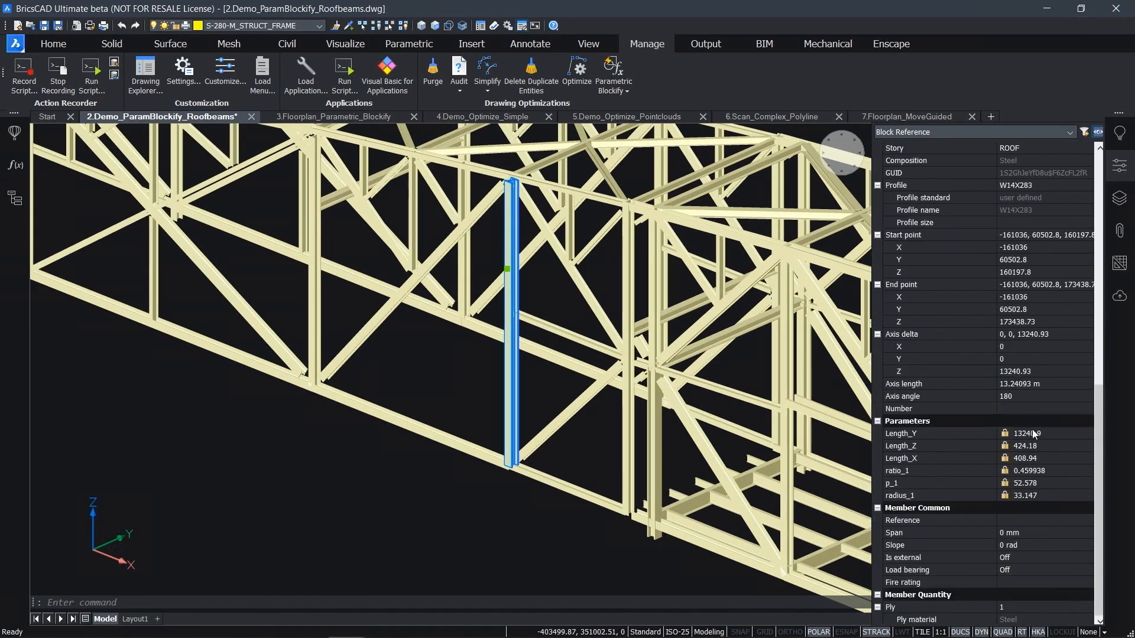
left_click(1032, 434)
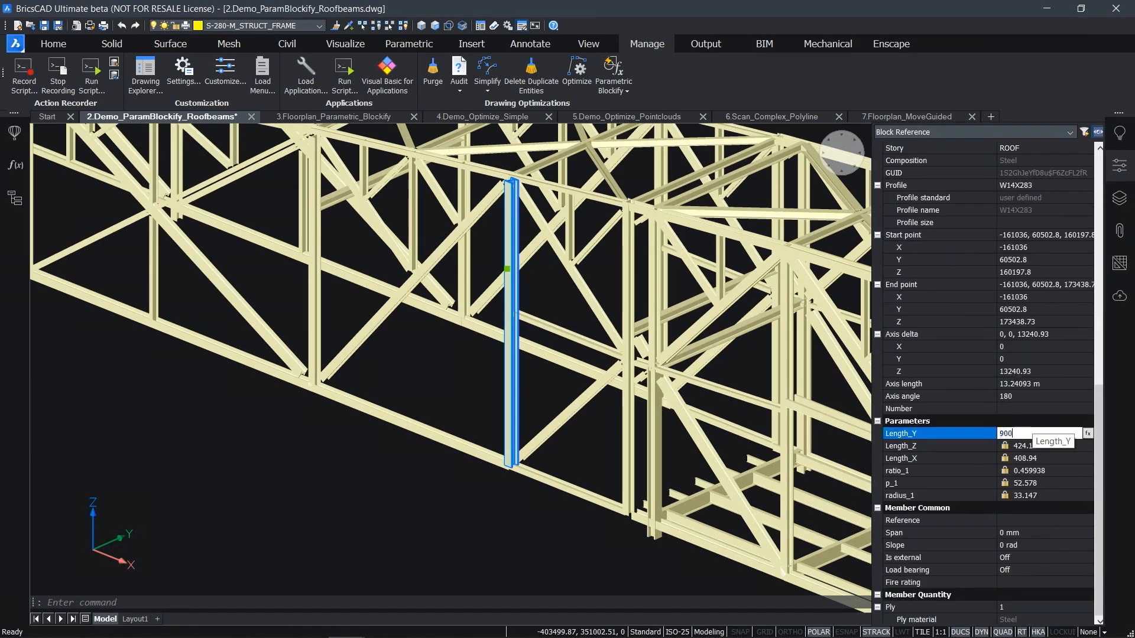
key("Return")
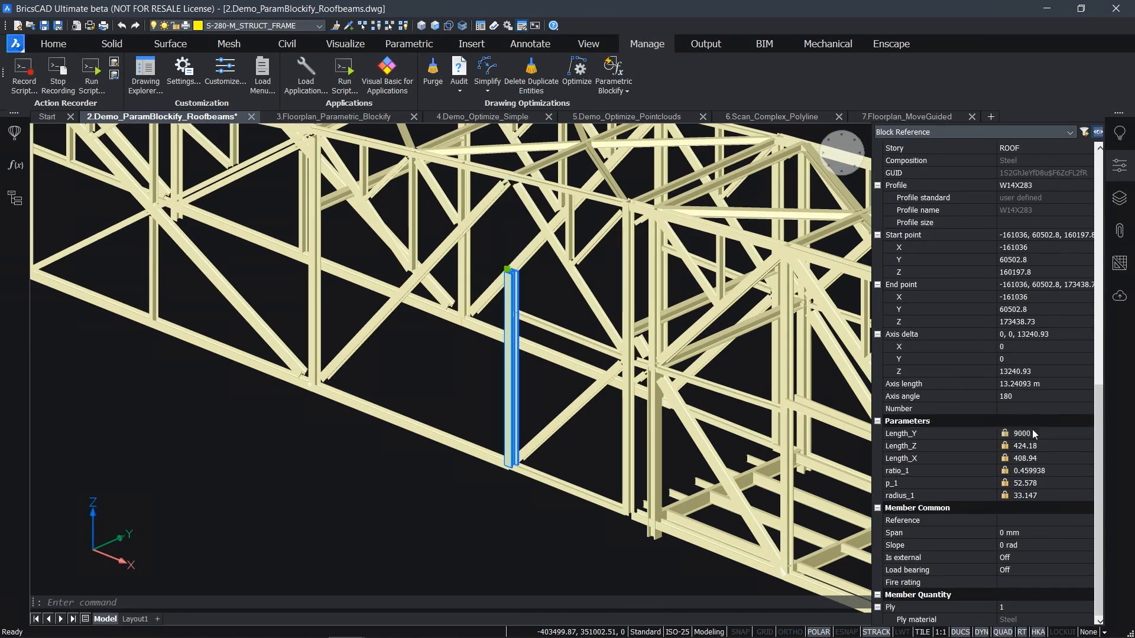
mouse_move(515, 380)
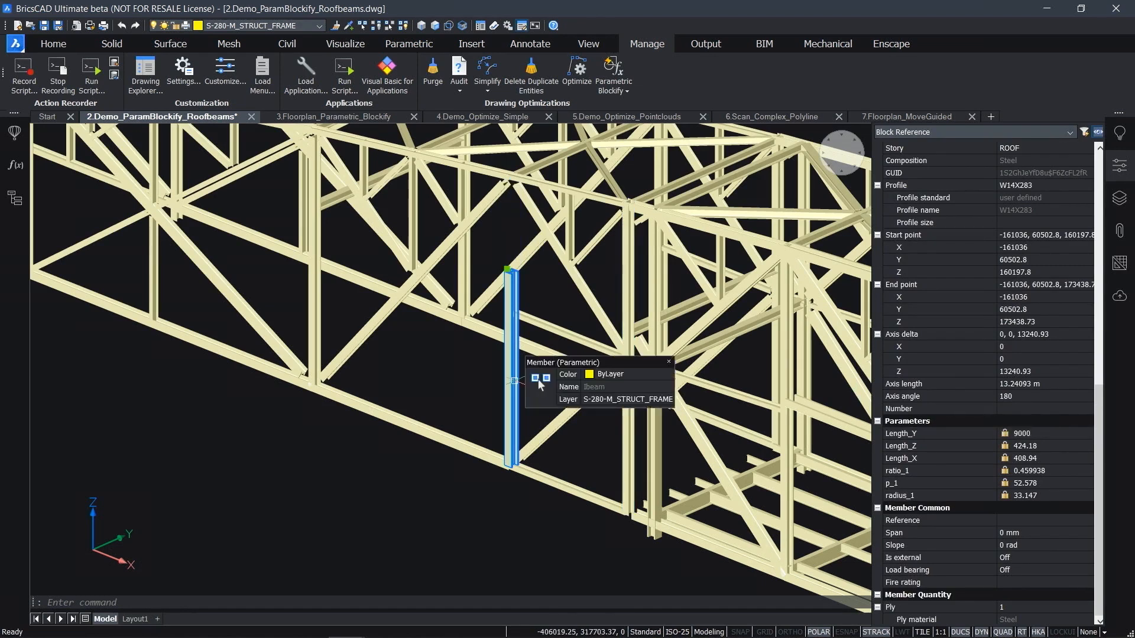
middle_click_drag(539, 384, 516, 381, "shift")
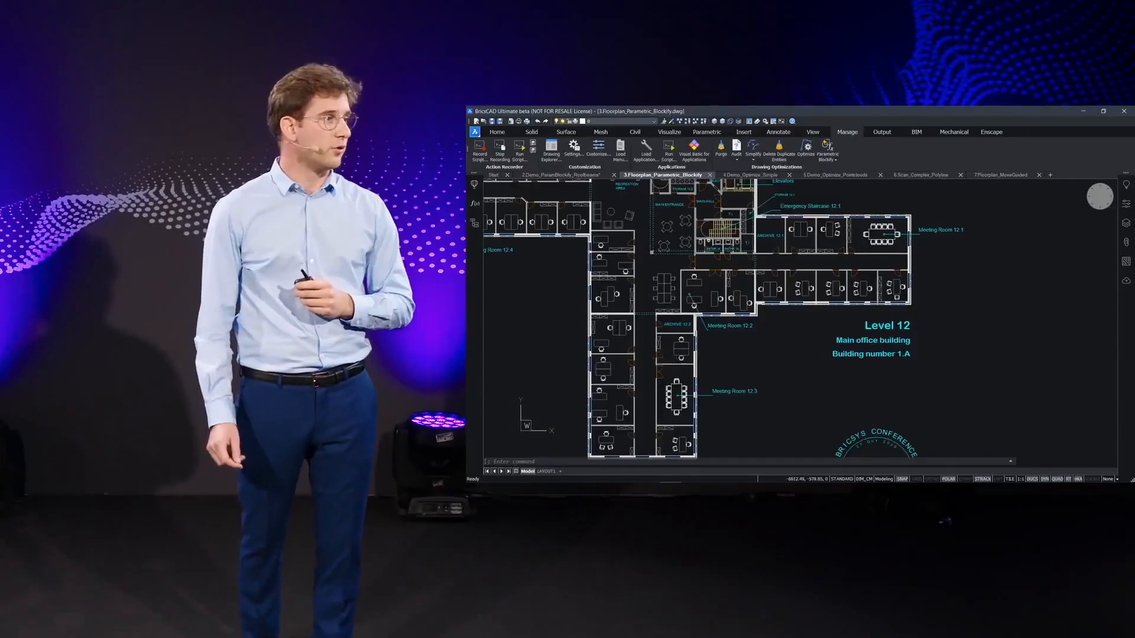
Copy the lower chair of the two-person desk above Meeting Room 12.3 and paste it in the empty space beside the Meeting Room 12.2 label
scroll(697, 304, "up", 8)
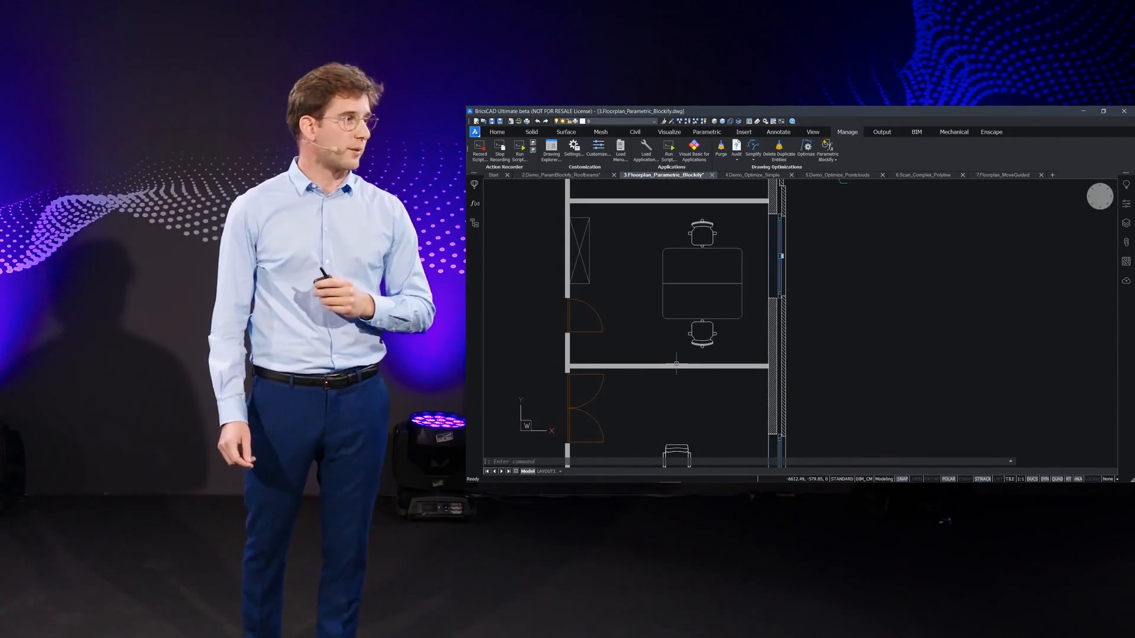
left_click(681, 291)
left_click(742, 346)
key("ctrl+c")
scroll(746, 345, "down", 6)
key("ctrl+v")
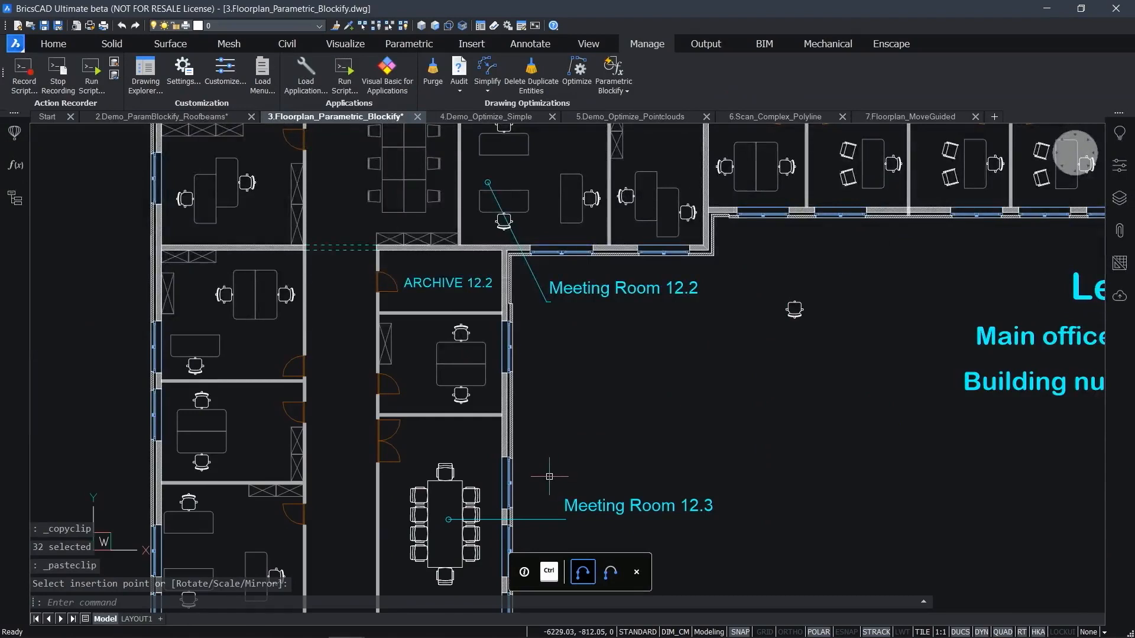
Copy the end chair of the Meeting Room 12.3 table and paste it beside the desk chair copy outside the plan
middle_click_drag(558, 550, 565, 396)
scroll(432, 492, "up", 6)
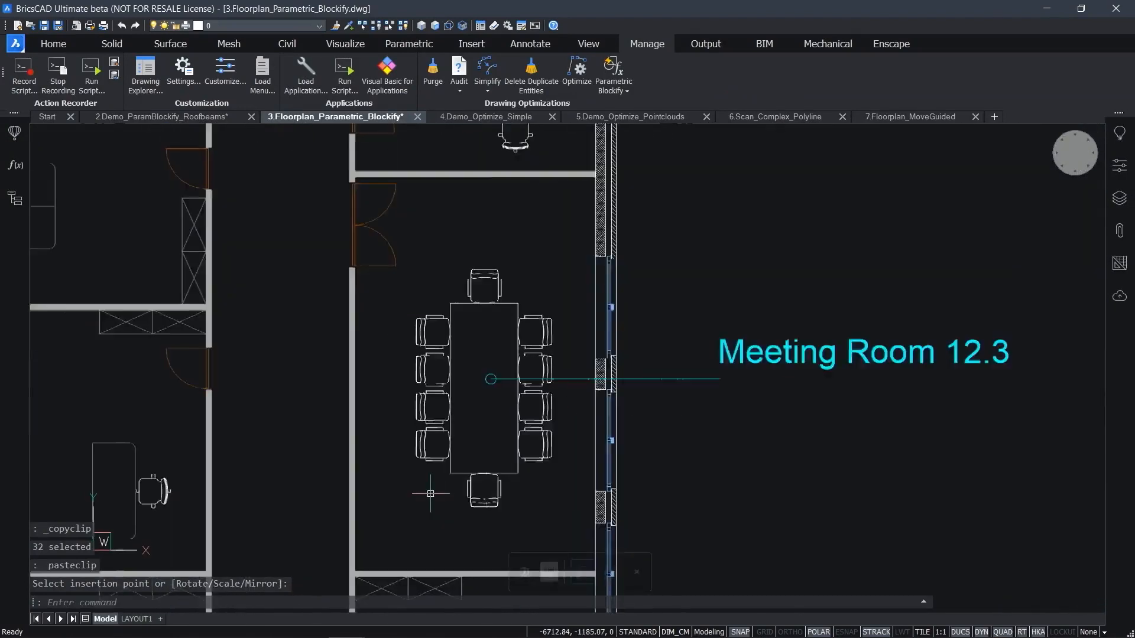
left_click(493, 433)
left_click(578, 534)
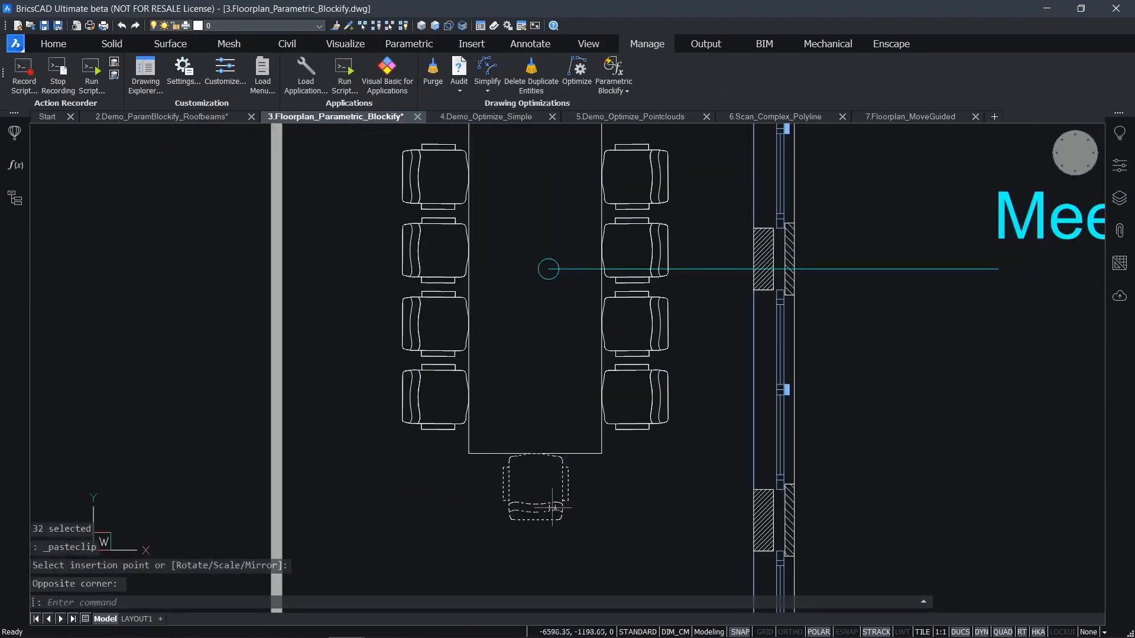
key("ctrl+c")
scroll(576, 532, "down", 5)
middle_click_drag(704, 378, 409, 515)
scroll(647, 350, "up", 4)
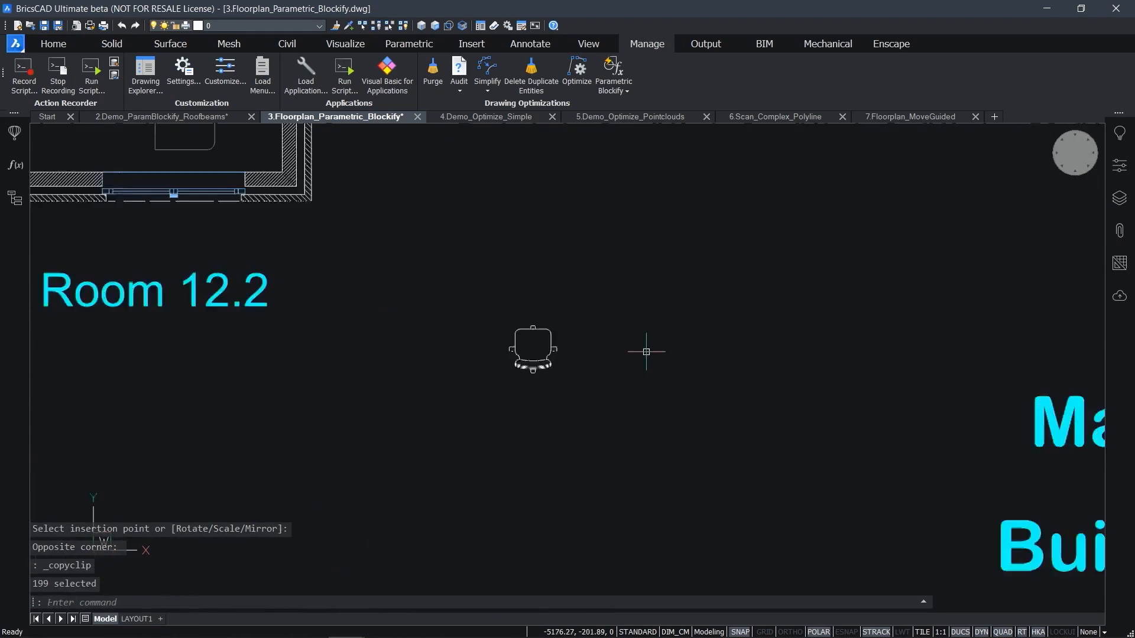
key("ctrl+v")
scroll(585, 375, "down", 1)
scroll(584, 379, "down", 5)
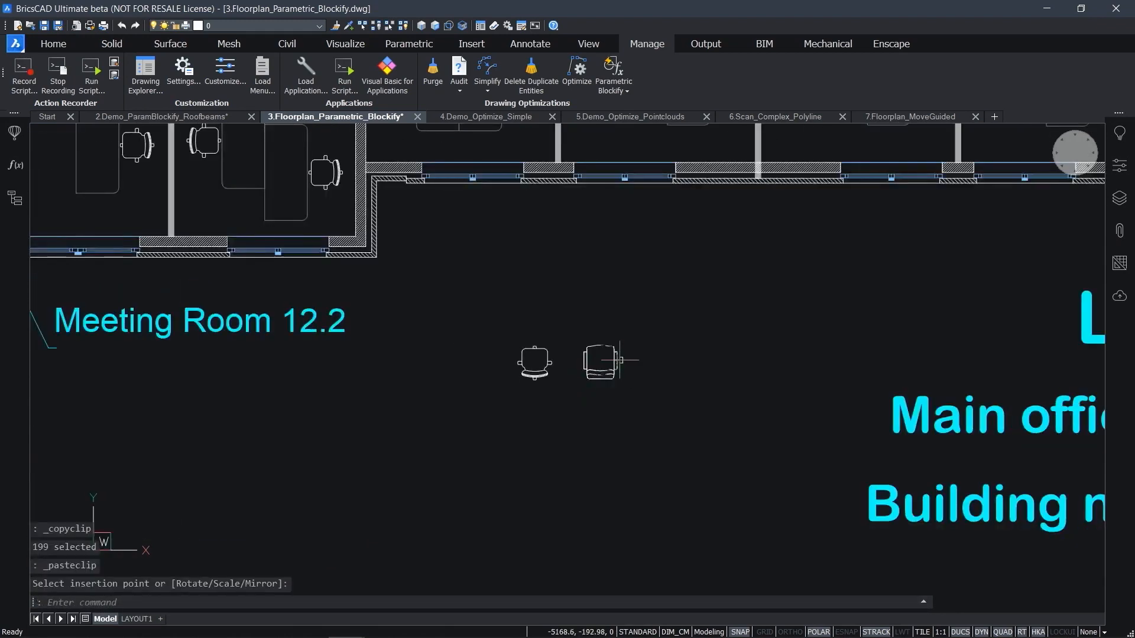
Copy the square armchair below the desk in the lower-right corner office and paste it above the desk chair copy outside the plan
left_click(722, 389)
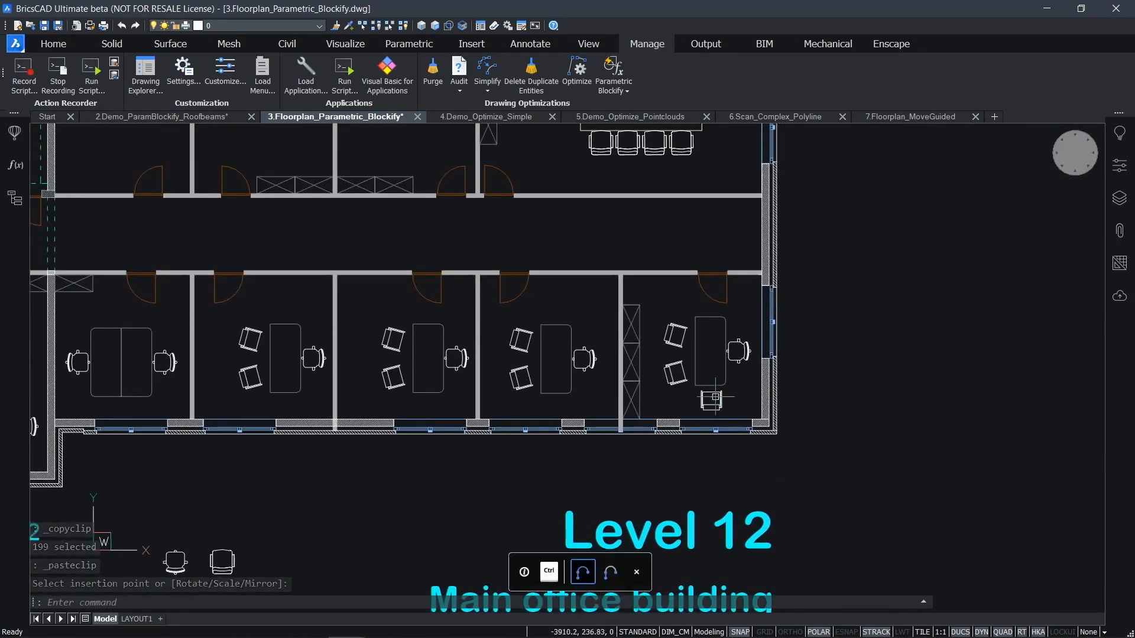
scroll(708, 402, "up", 5)
left_click(694, 390)
left_click(770, 449)
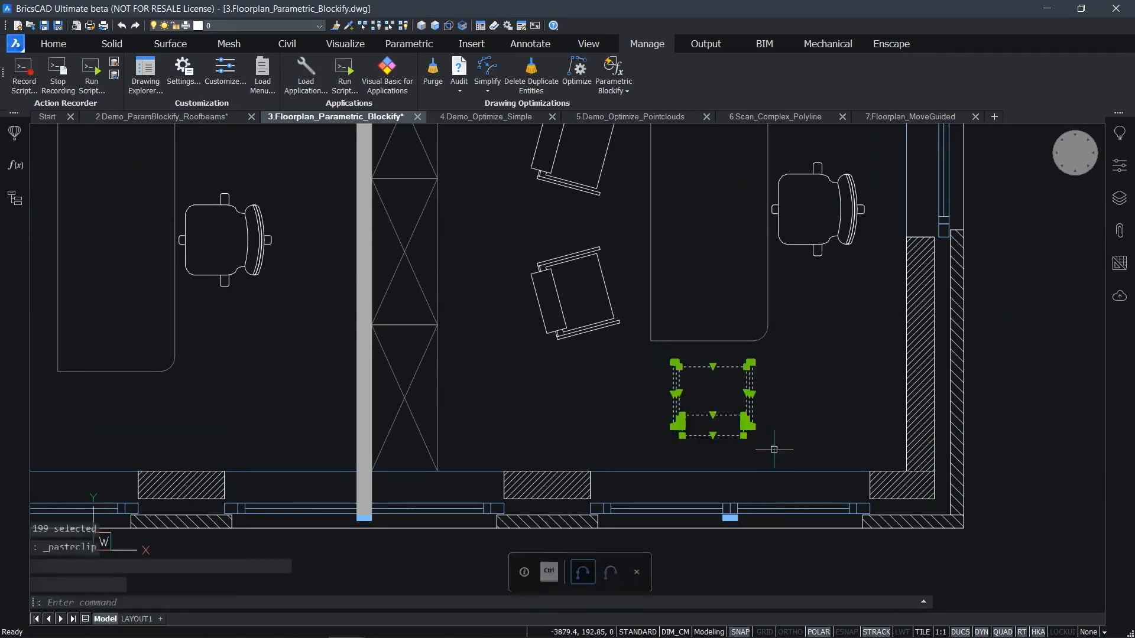
key("ctrl+c")
scroll(709, 447, "down", 5)
middle_click_drag(404, 464, 797, 308)
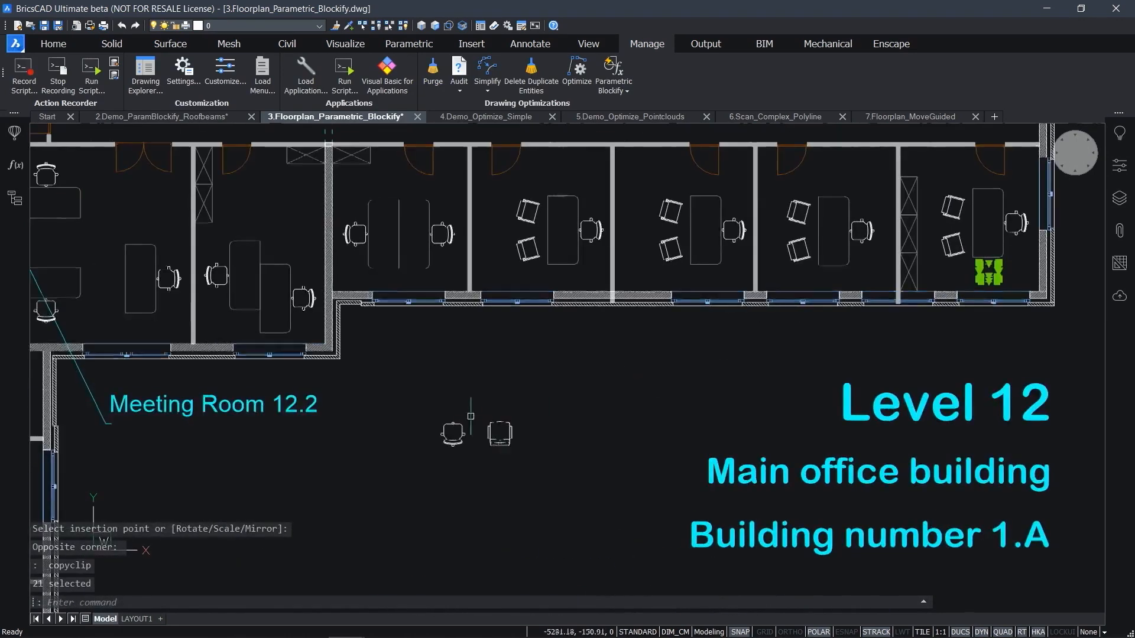
scroll(451, 407, "up", 4)
key("ctrl+v")
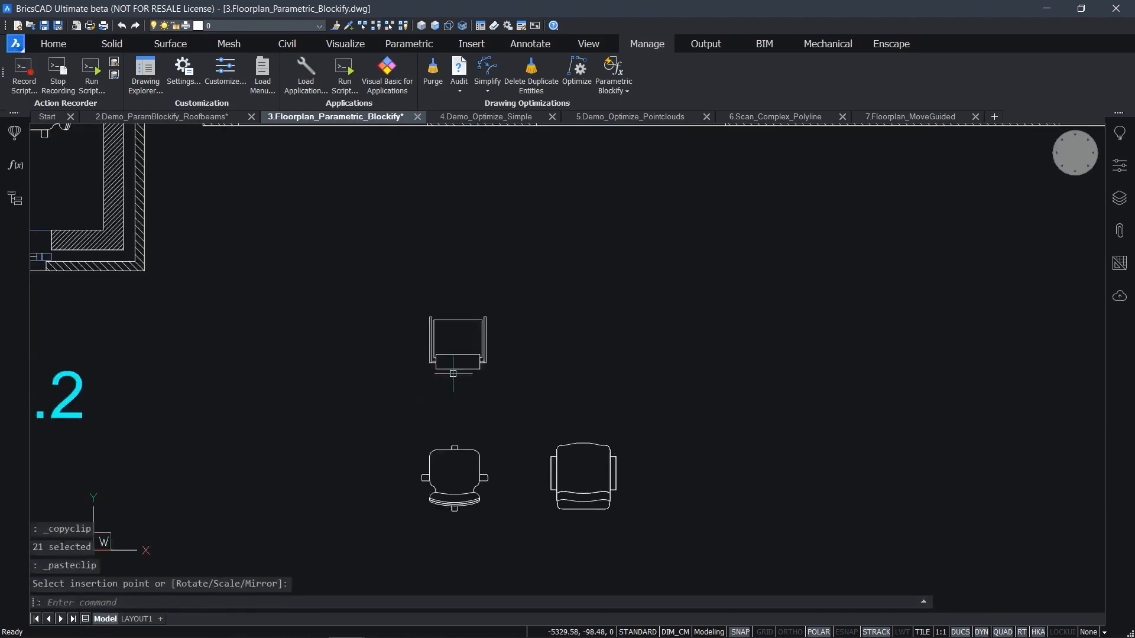
left_click(453, 373)
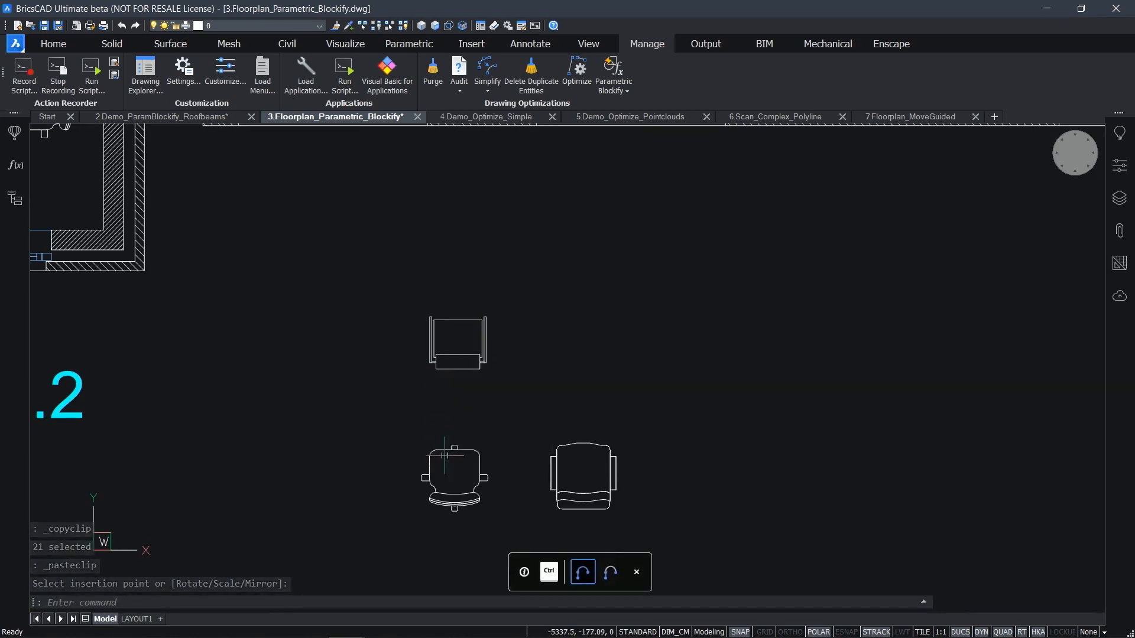
Define the three copied chairs as one block named Chair_block, with entity snaps on and the base point at the square armchair's lower-left backrest corner
left_click(444, 502)
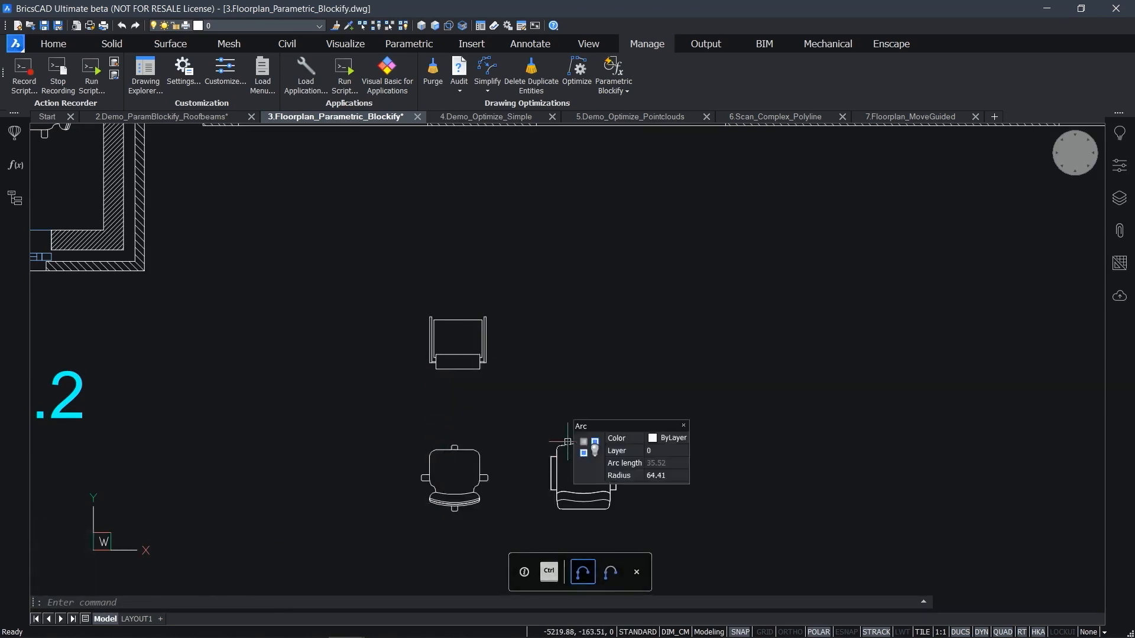
left_click(649, 516)
left_click(384, 286)
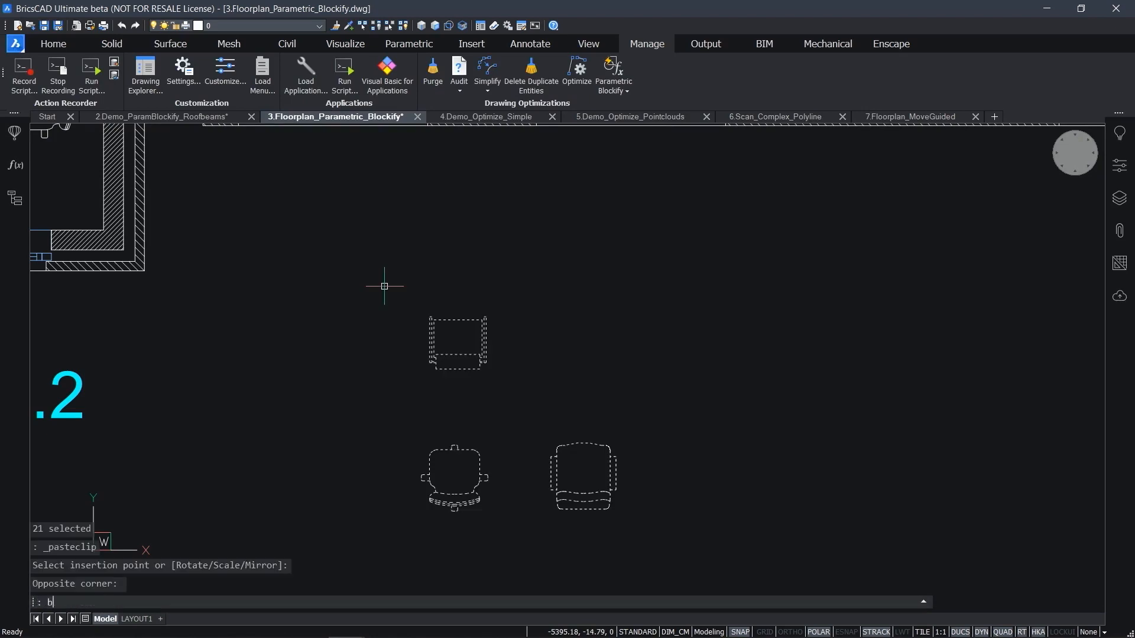
type("BLOCK")
key("Return")
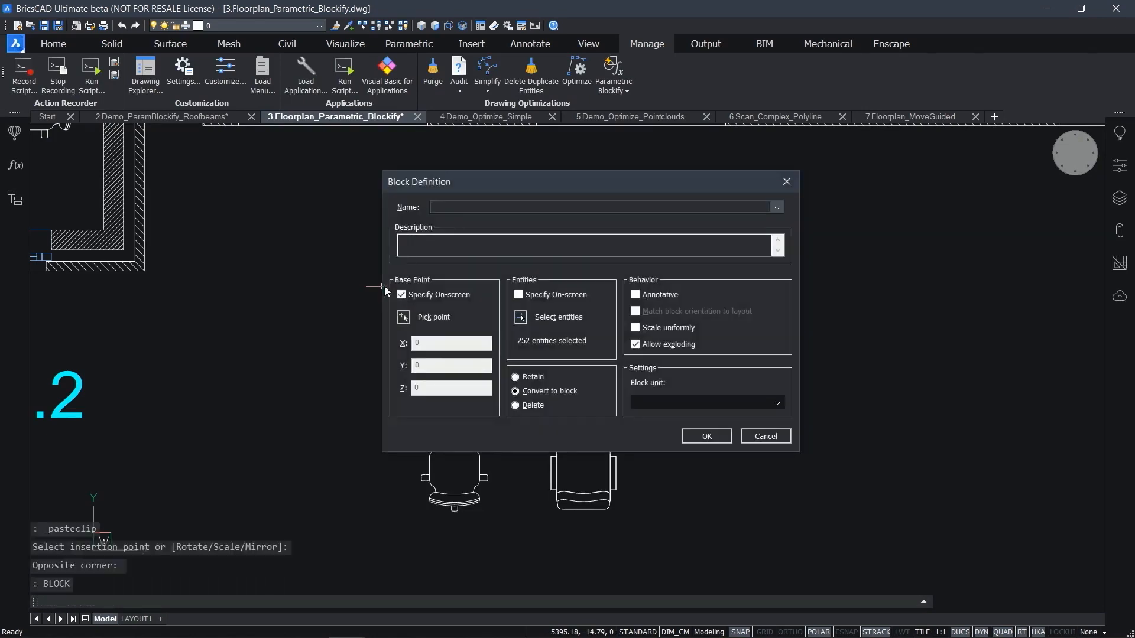
type("Chair_block")
key("Return")
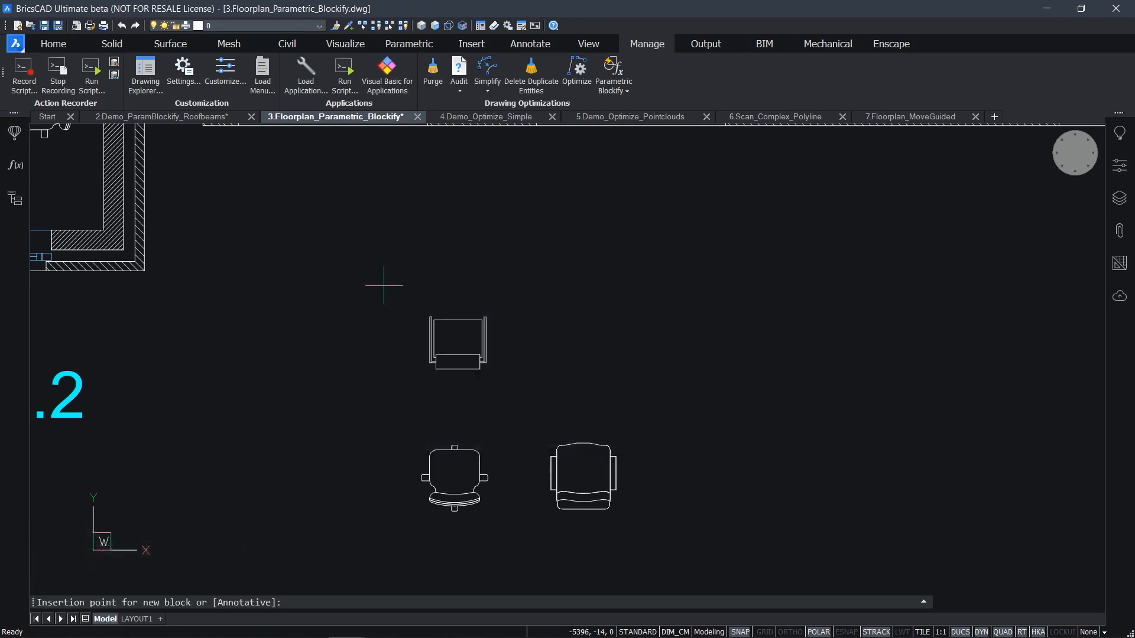
key("F3")
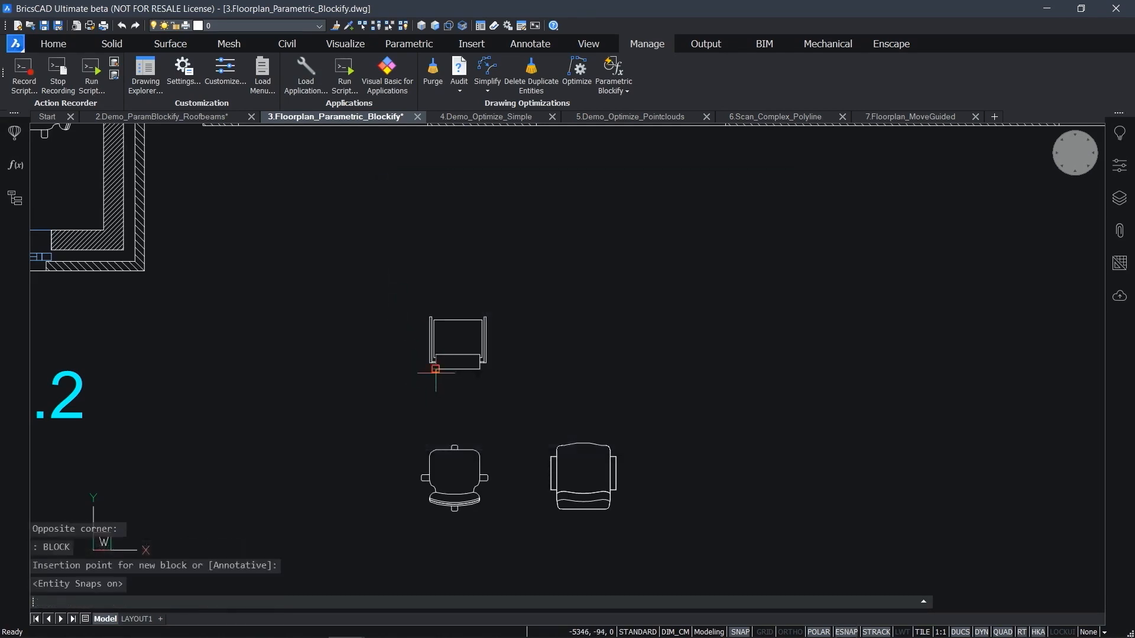
left_click(435, 373)
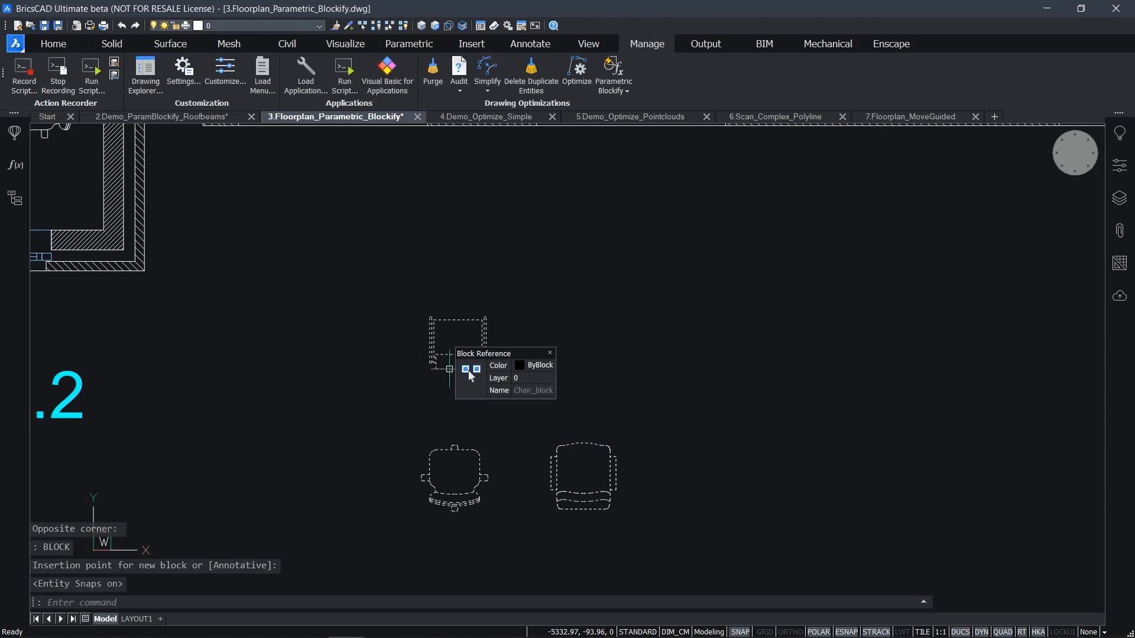
Open the Chair_block definition for editing in the block editor
left_click(469, 370)
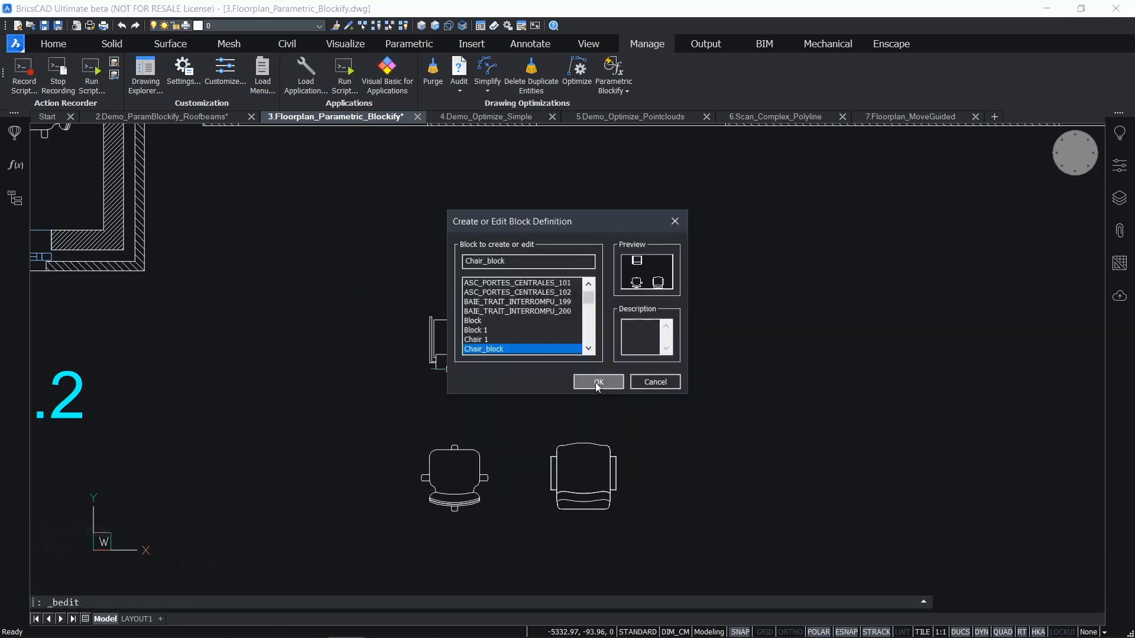
left_click(598, 386)
scroll(624, 461, "down", 2)
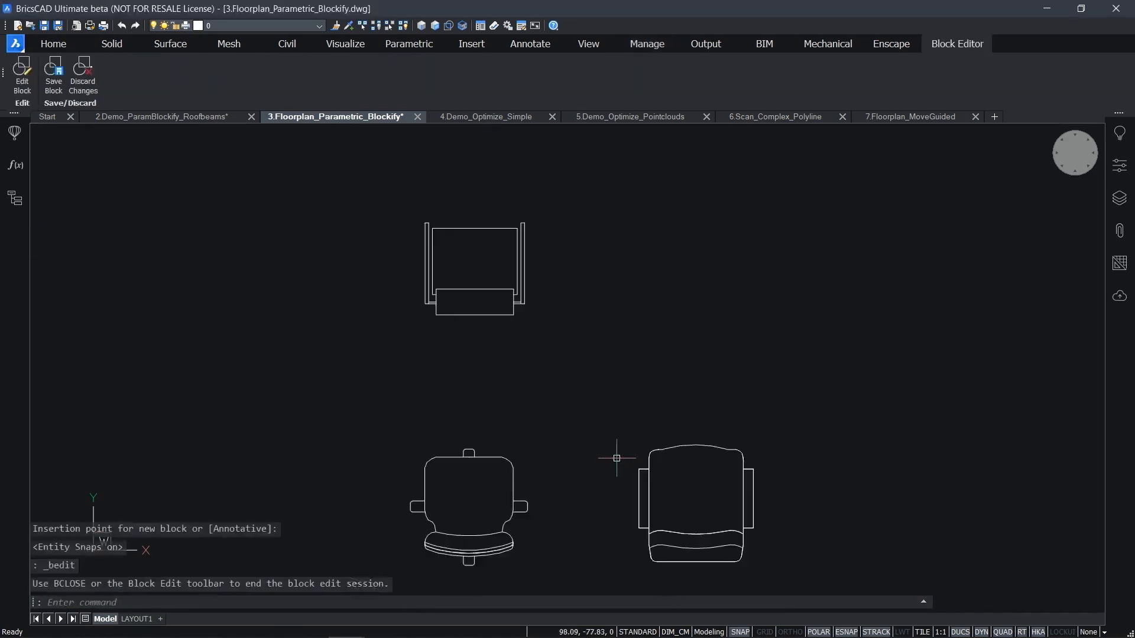
Start the VISIBILITYSTATES command and create a visibility parameter named Type
type("visi")
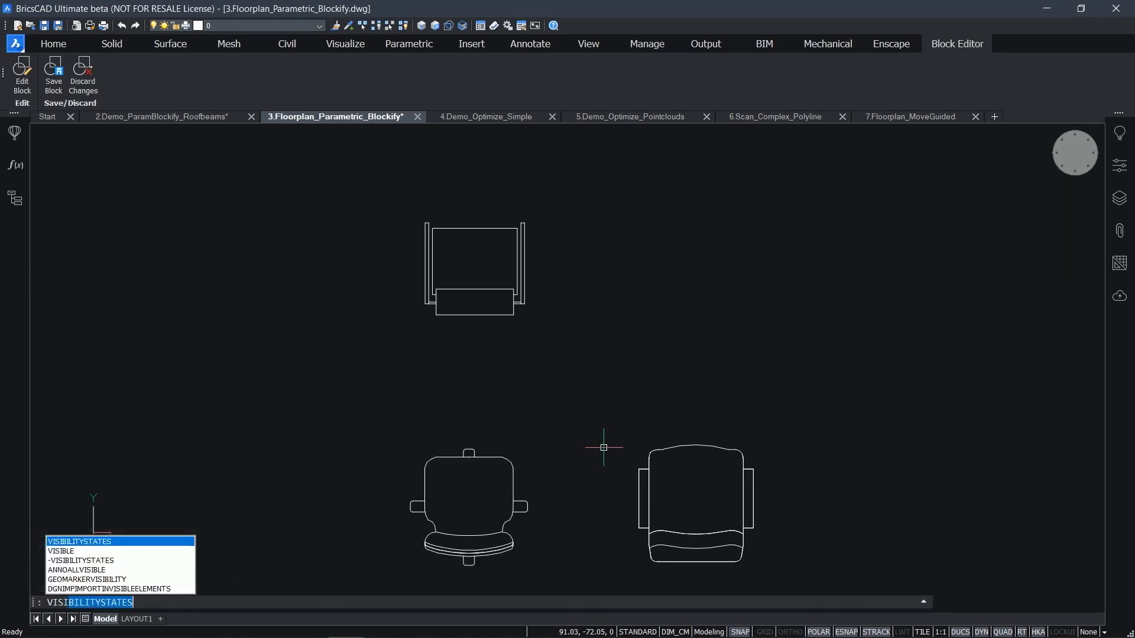
key("Return")
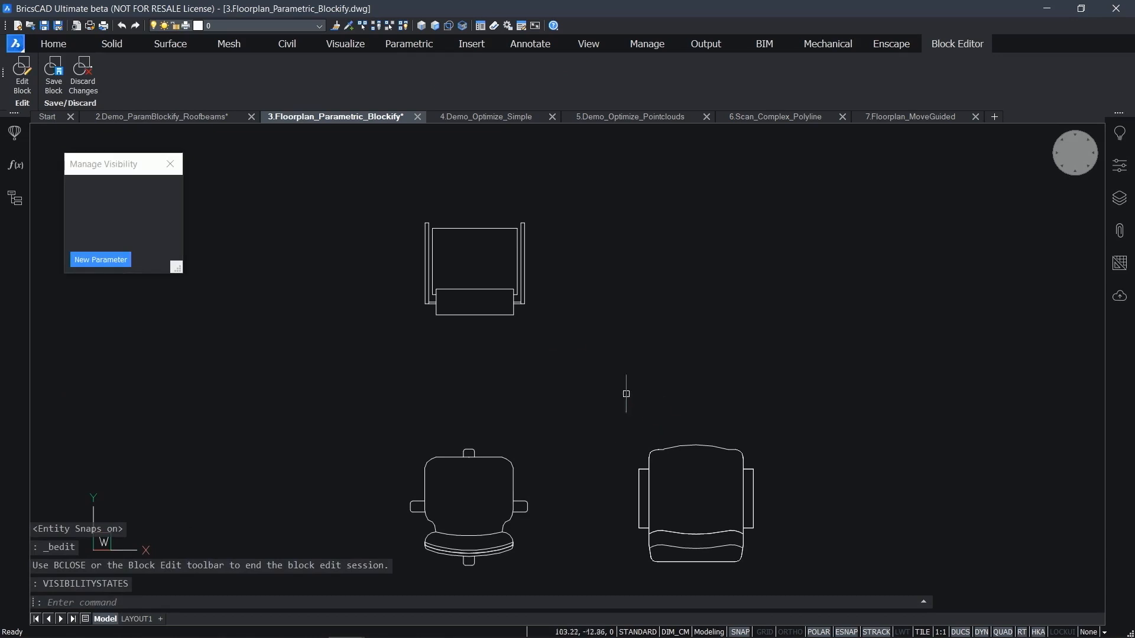
left_click(101, 260)
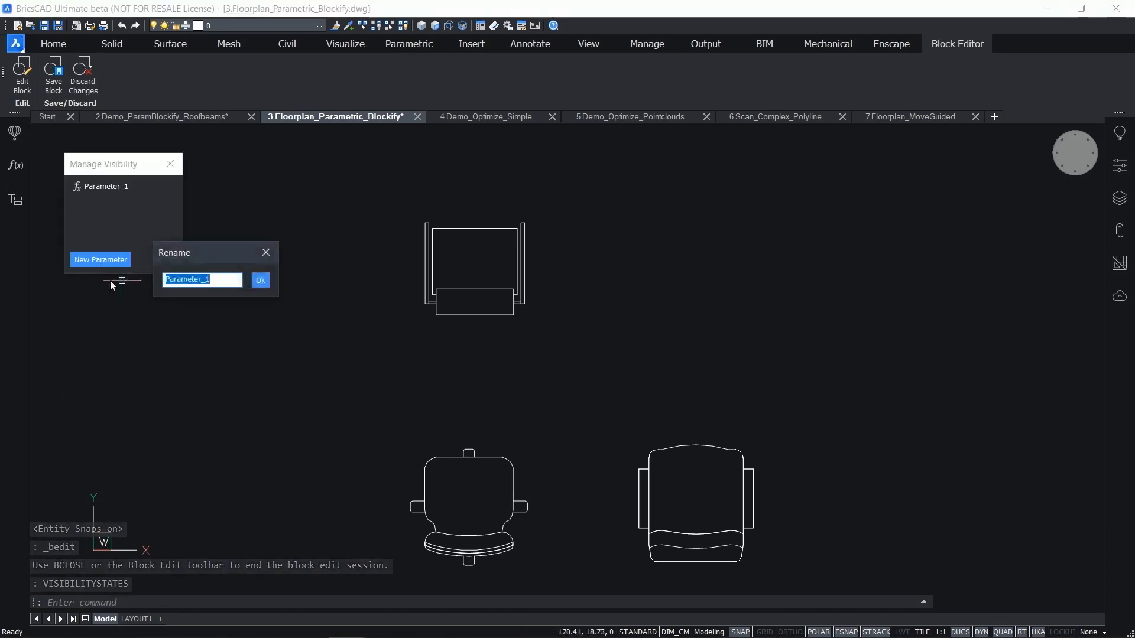
type("Type")
key("Return")
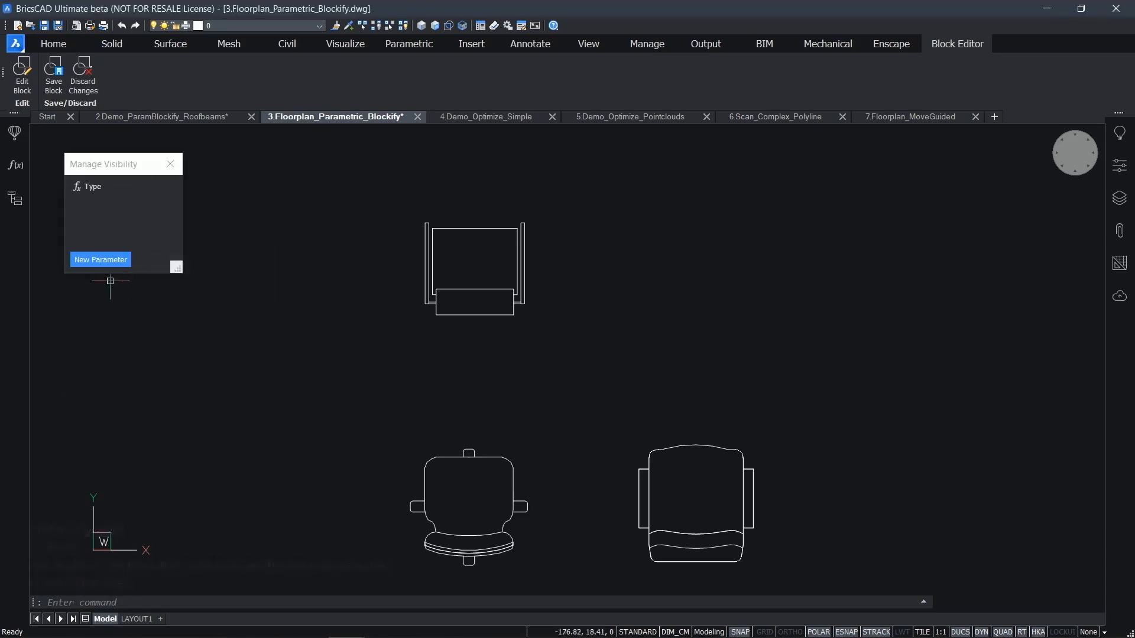
Add a visibility state named Simple to the Type parameter and assign the square armchair as its visible entities
right_click(100, 194)
left_click(136, 246)
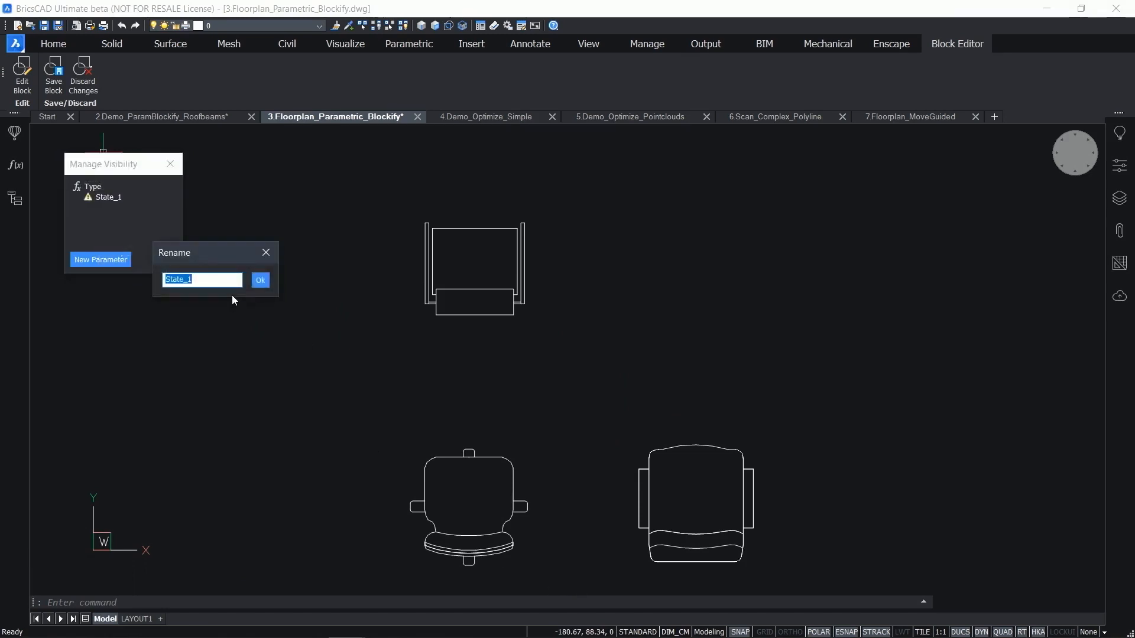
type("Simple")
key("Return")
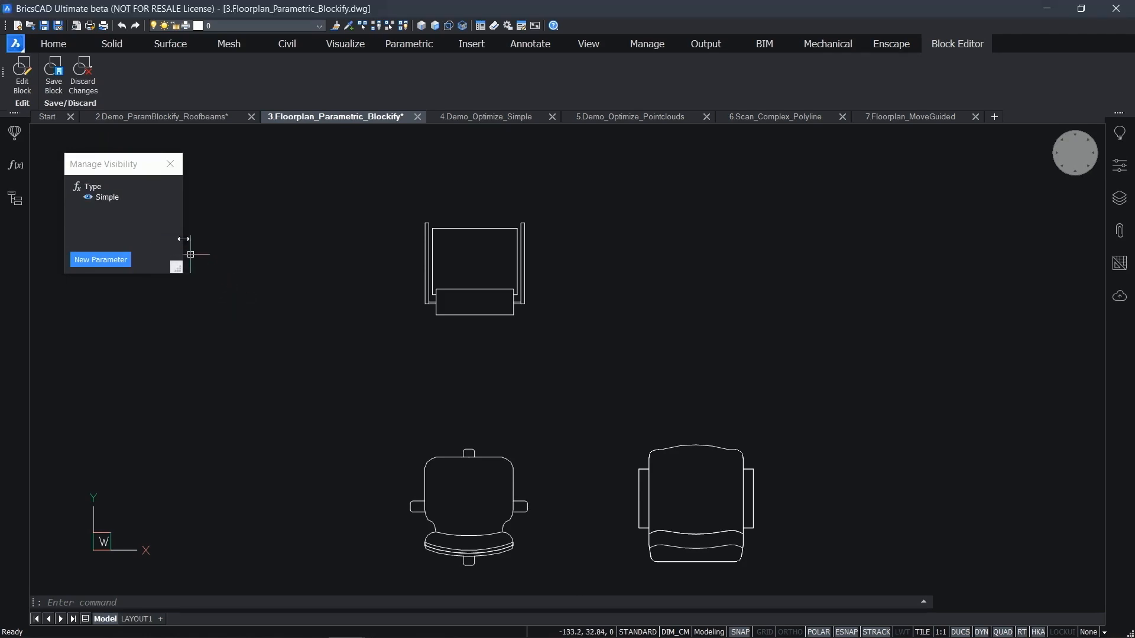
right_click(102, 198)
left_click(141, 253)
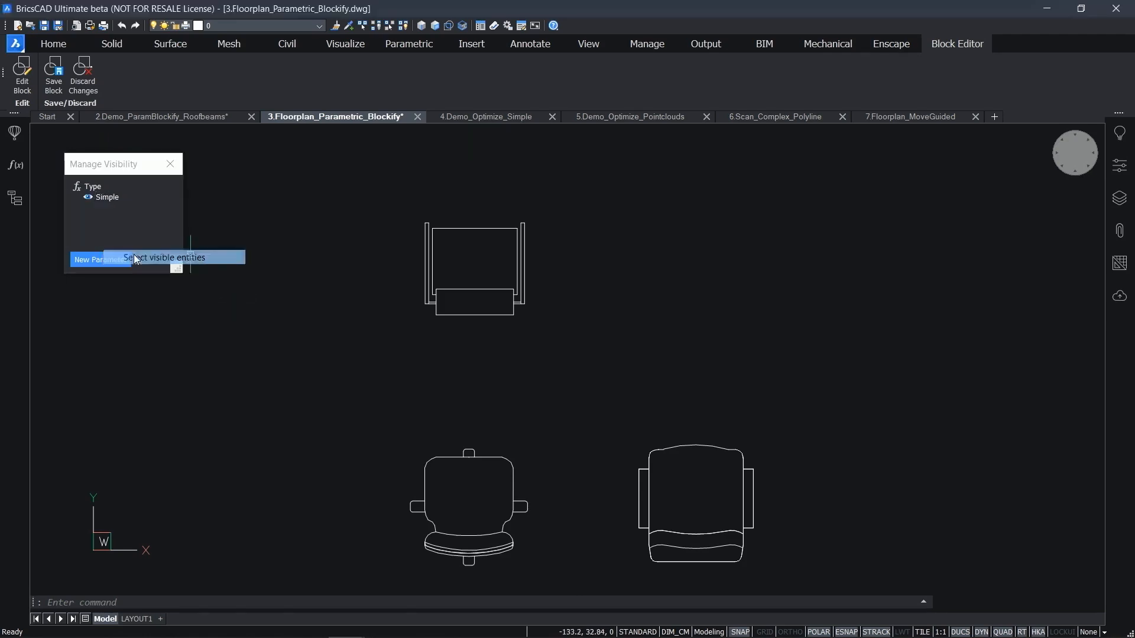
left_click(549, 338)
left_click(376, 207)
key("Return")
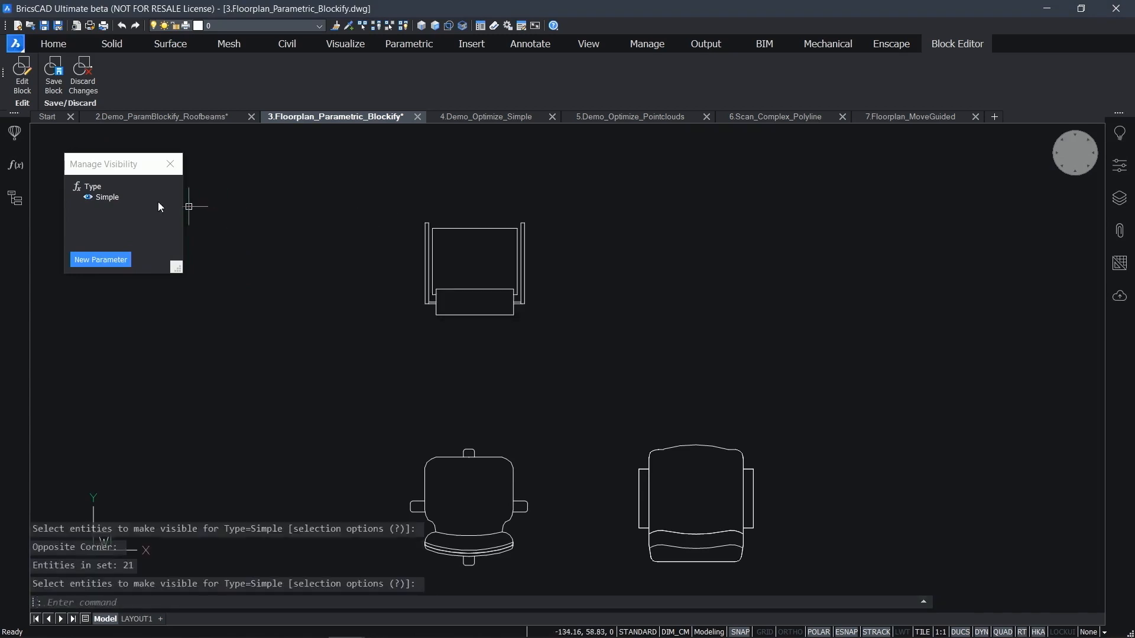
Add a visibility state named Comfy to the Type parameter and assign the cushioned meeting-room chair as its visible entities
left_click(89, 188)
right_click(89, 187)
left_click(151, 243)
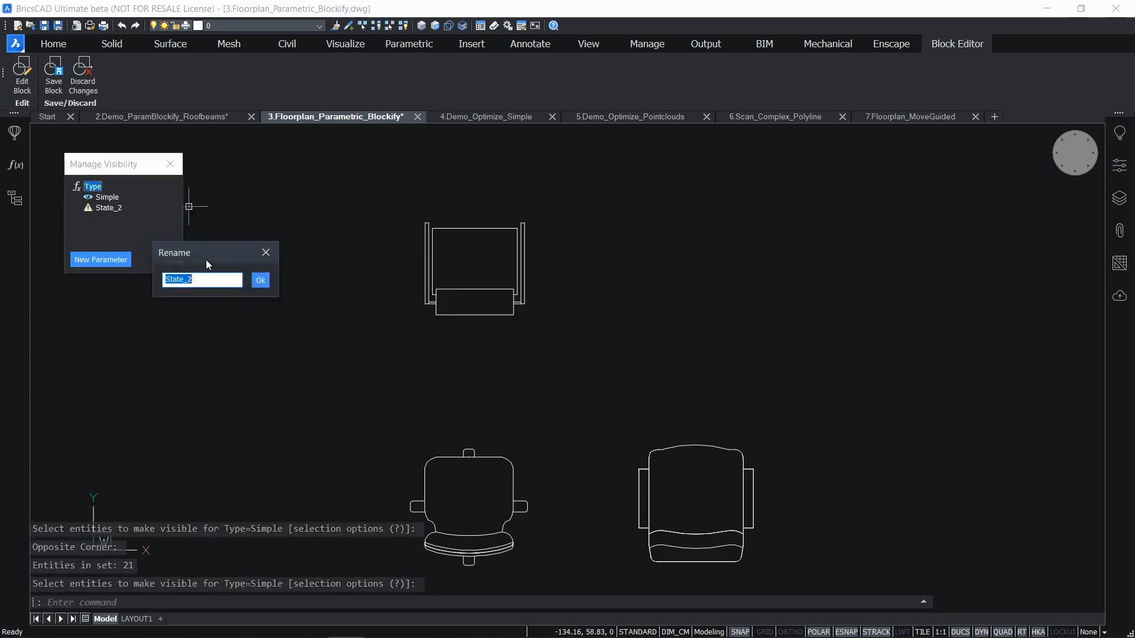
type("Comf")
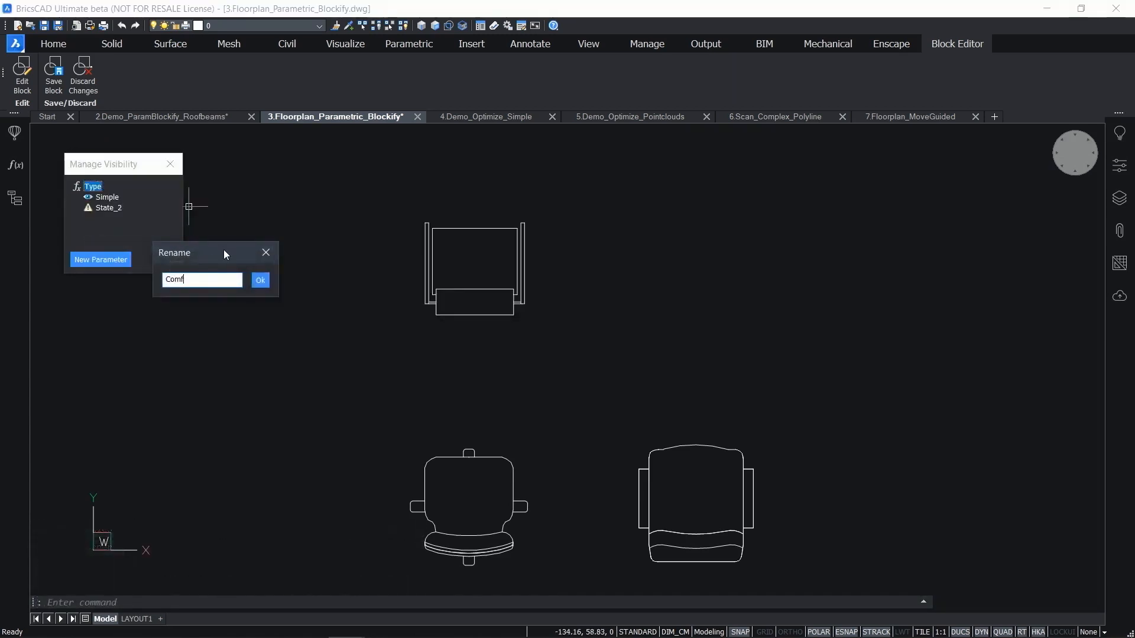
type("y")
key("Return")
right_click(110, 214)
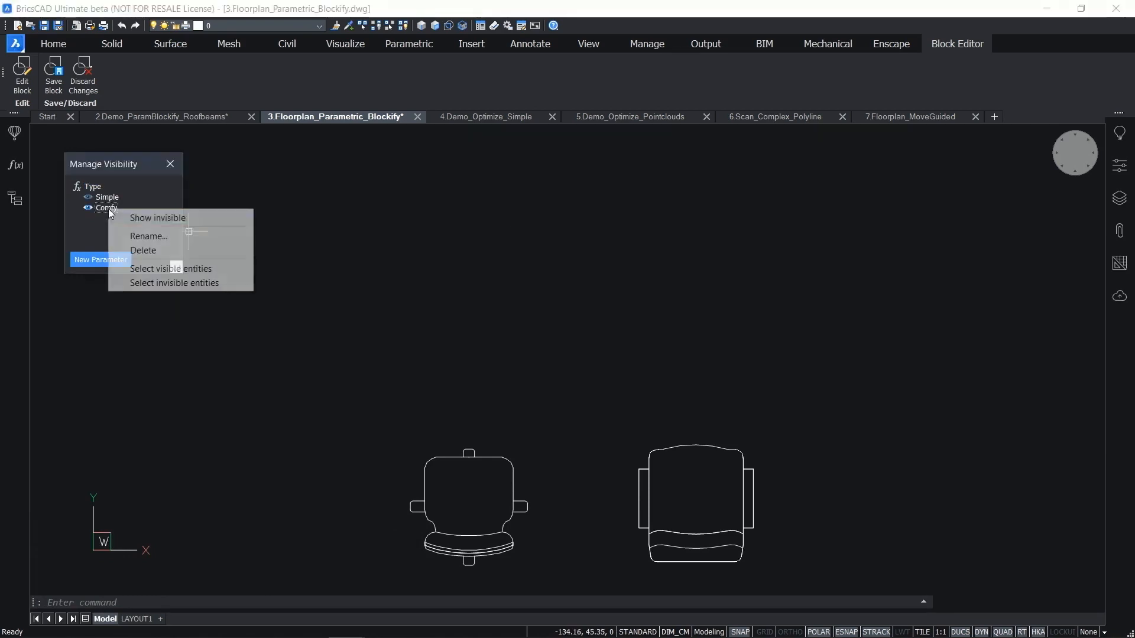
left_click(147, 268)
left_click(799, 585)
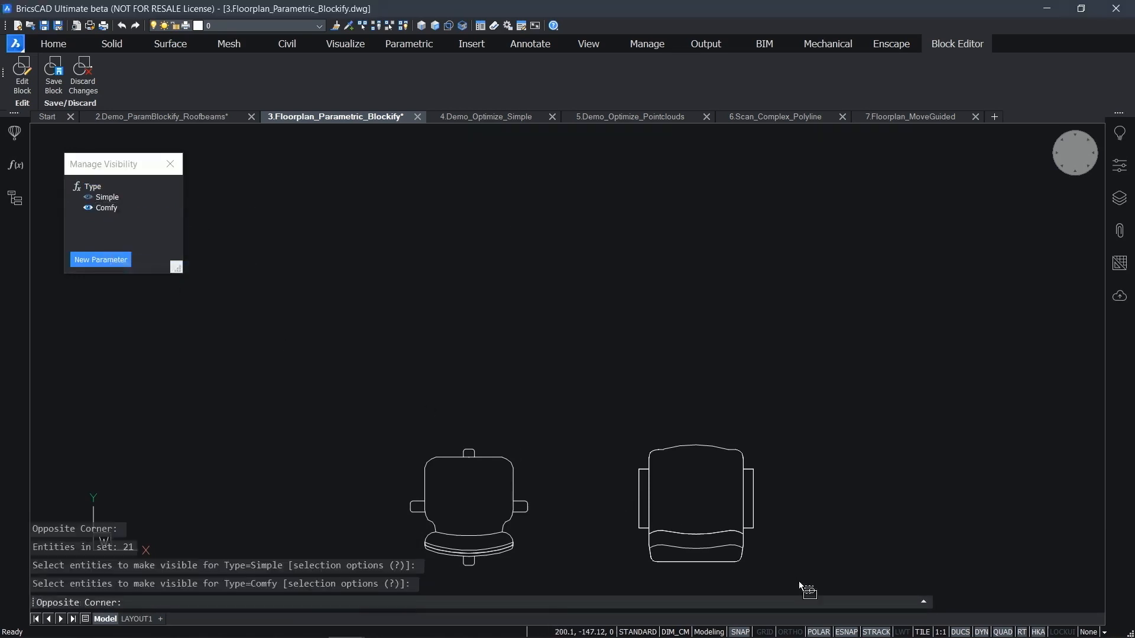
left_click(584, 418)
key("Return")
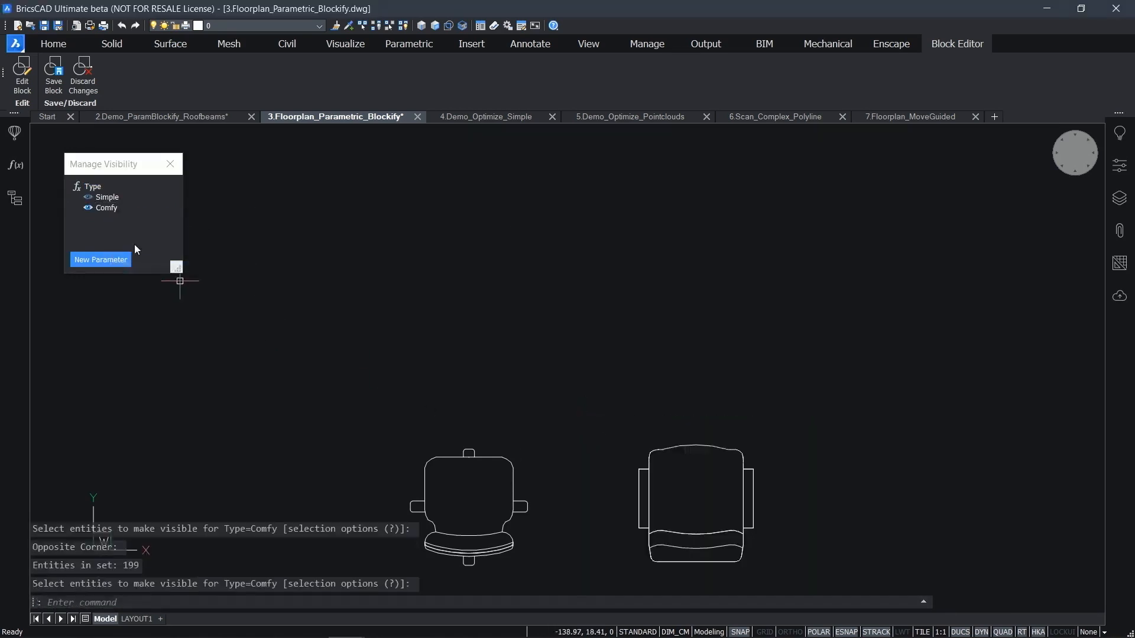
Add a visibility state named Complex to the Type parameter and assign the desk chair as its visible entities
right_click(92, 188)
left_click(114, 242)
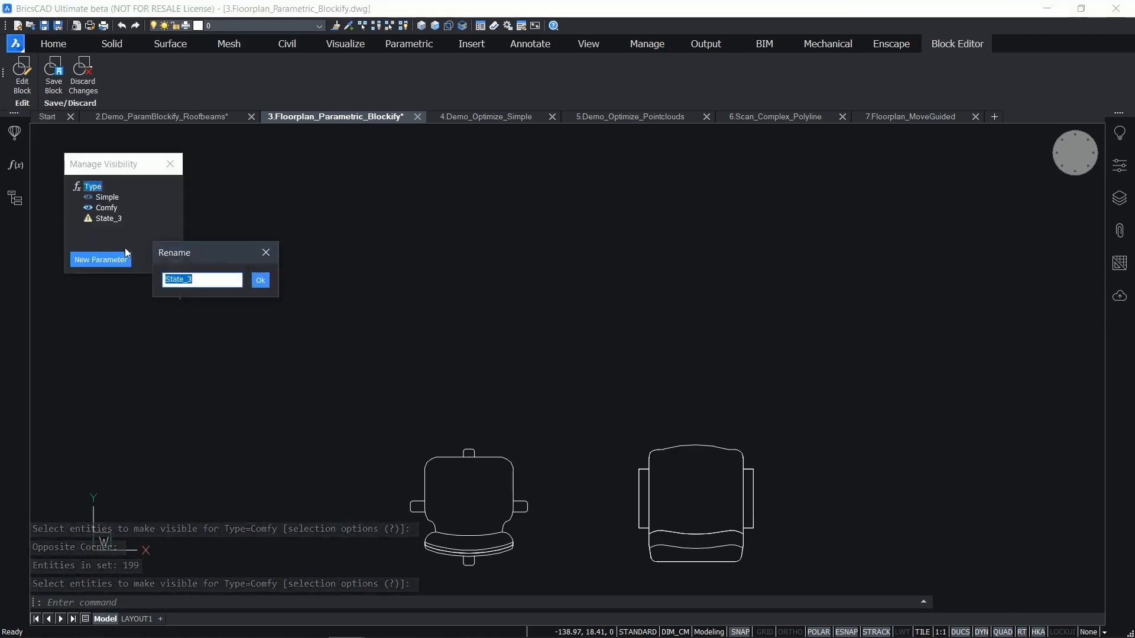
type("Complex")
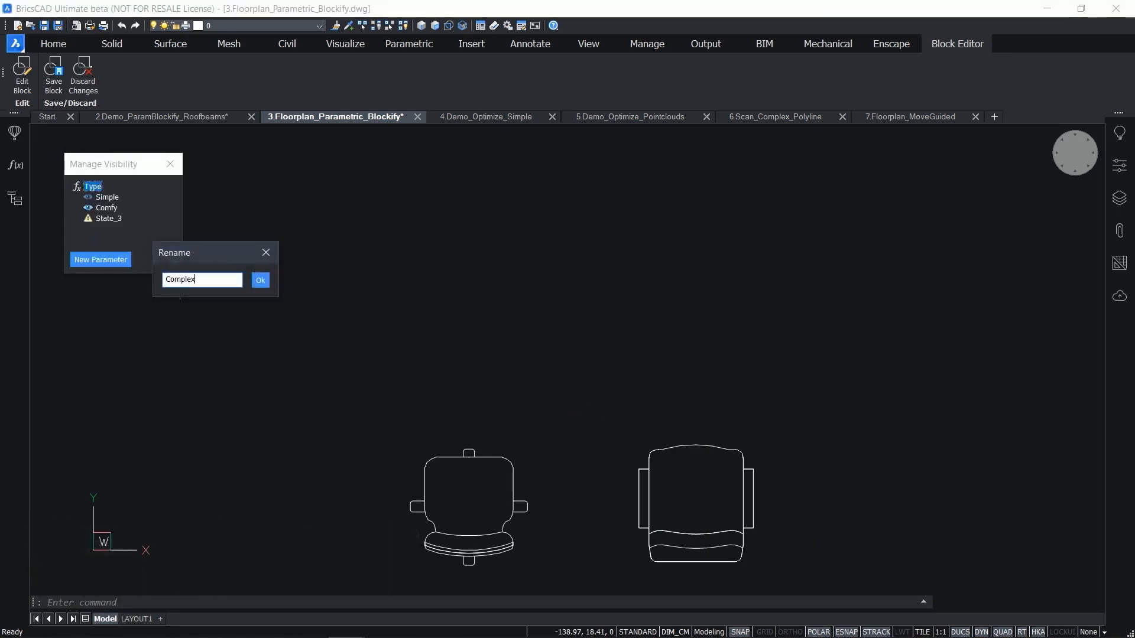
key("Return")
right_click(117, 220)
left_click(177, 274)
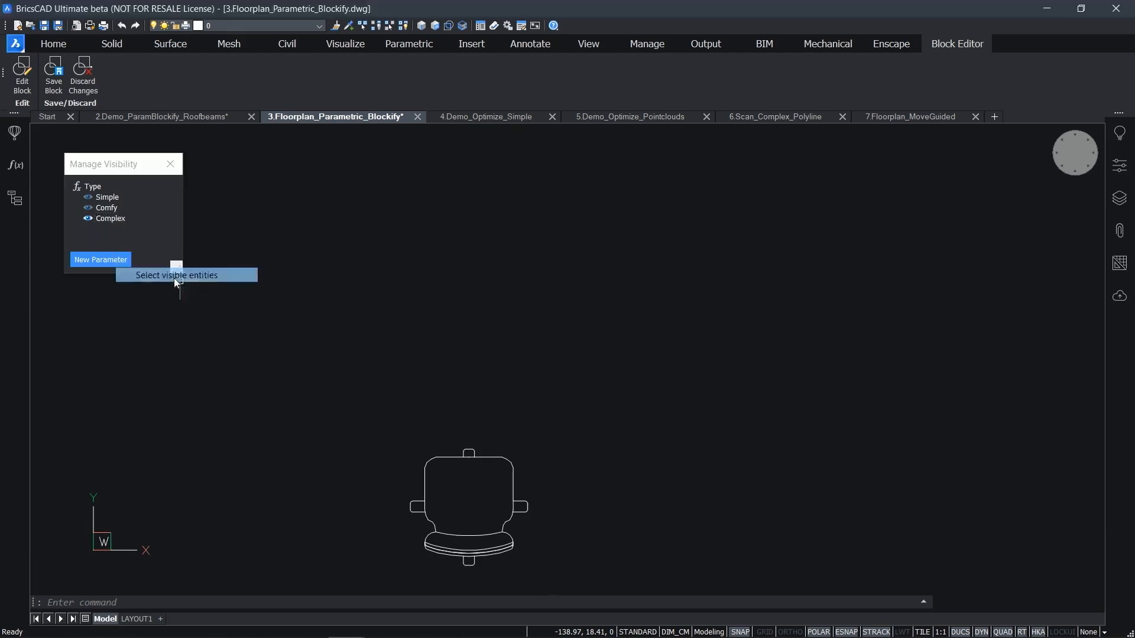
left_click(567, 580)
left_click(375, 406)
key("Return")
Preview the Simple, Comfy and Complex visibility states of the chair block one after another
left_click(112, 197)
left_click(112, 208)
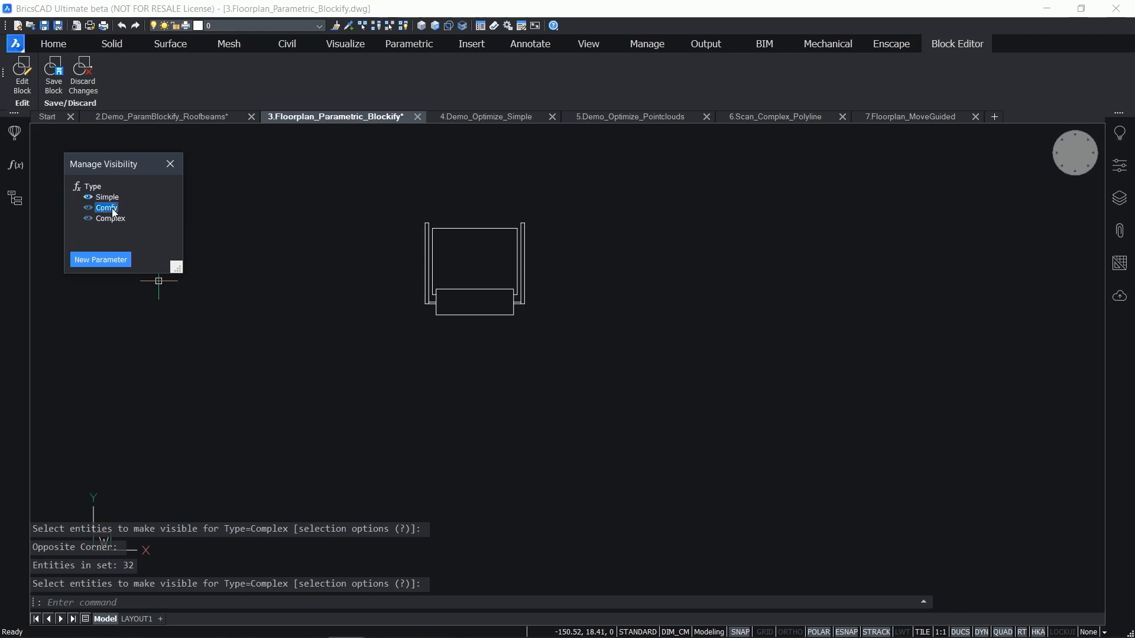
left_click(114, 219)
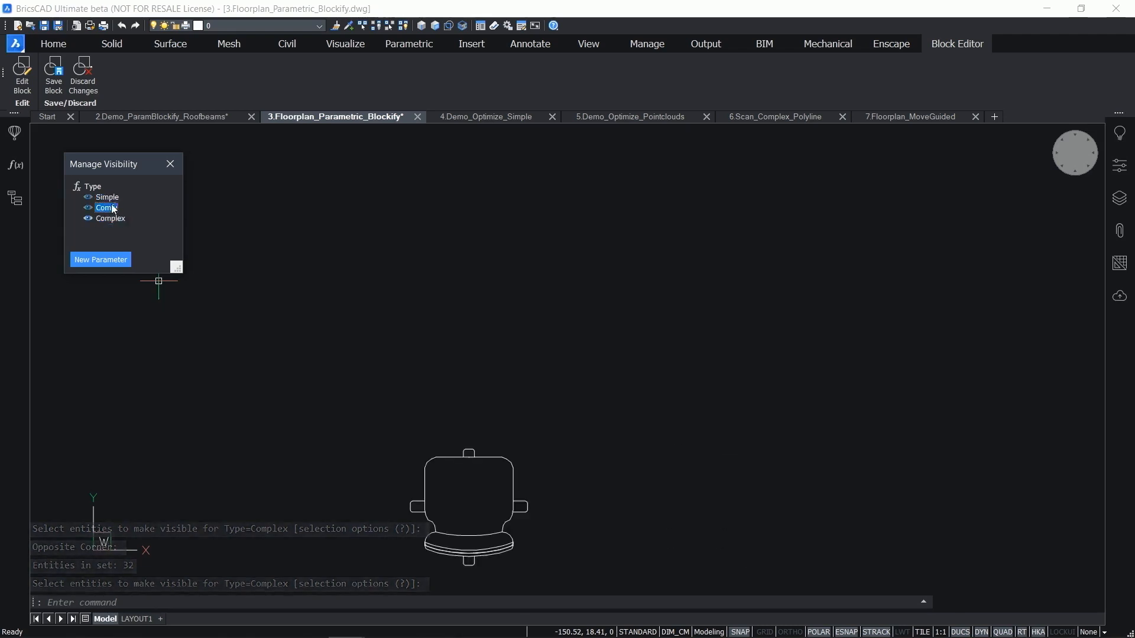
left_click(112, 198)
Activate the Comfy state and move its chair from its lower-left corner area to the block origin at #0,0,0
left_click(112, 208)
left_click(812, 553)
left_click(570, 396)
type("m")
key("Return")
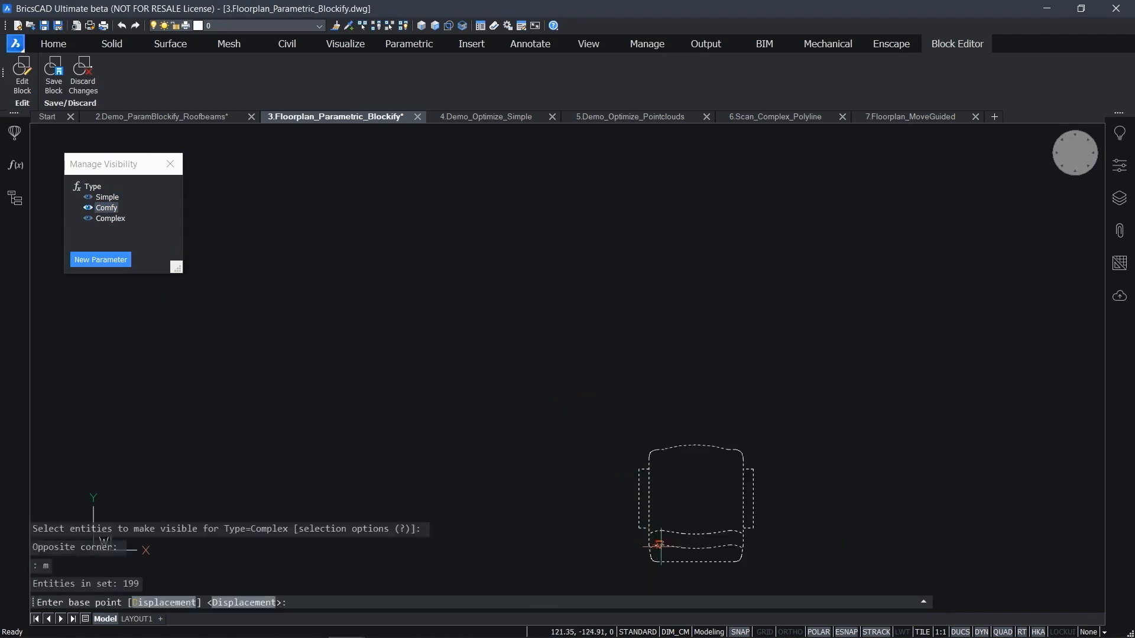
left_click(657, 560)
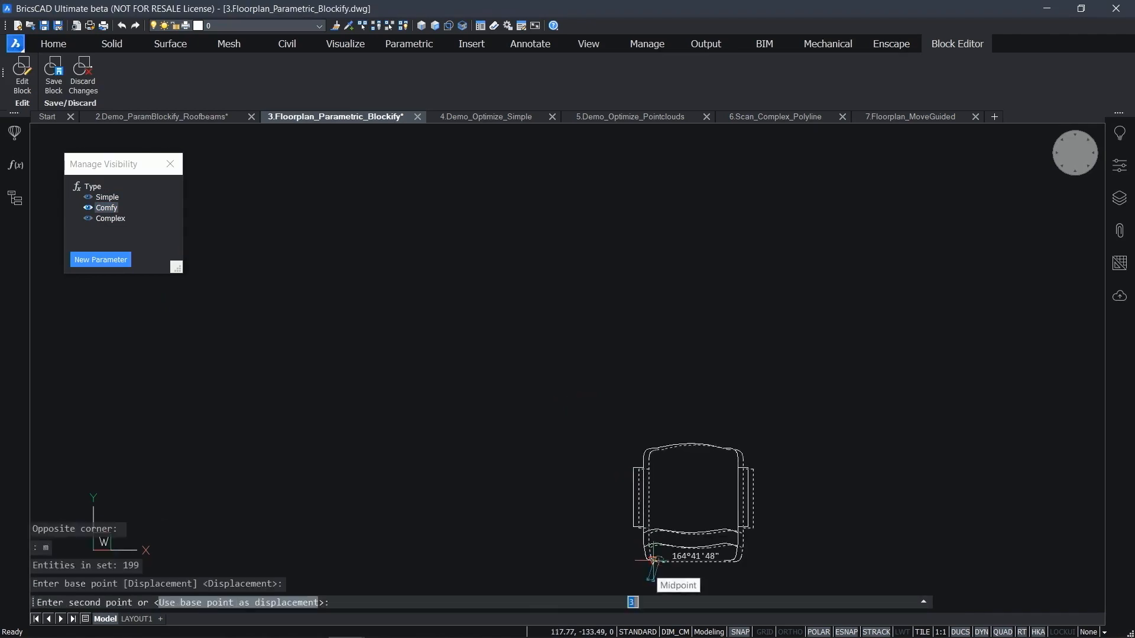
type("#0,0,0")
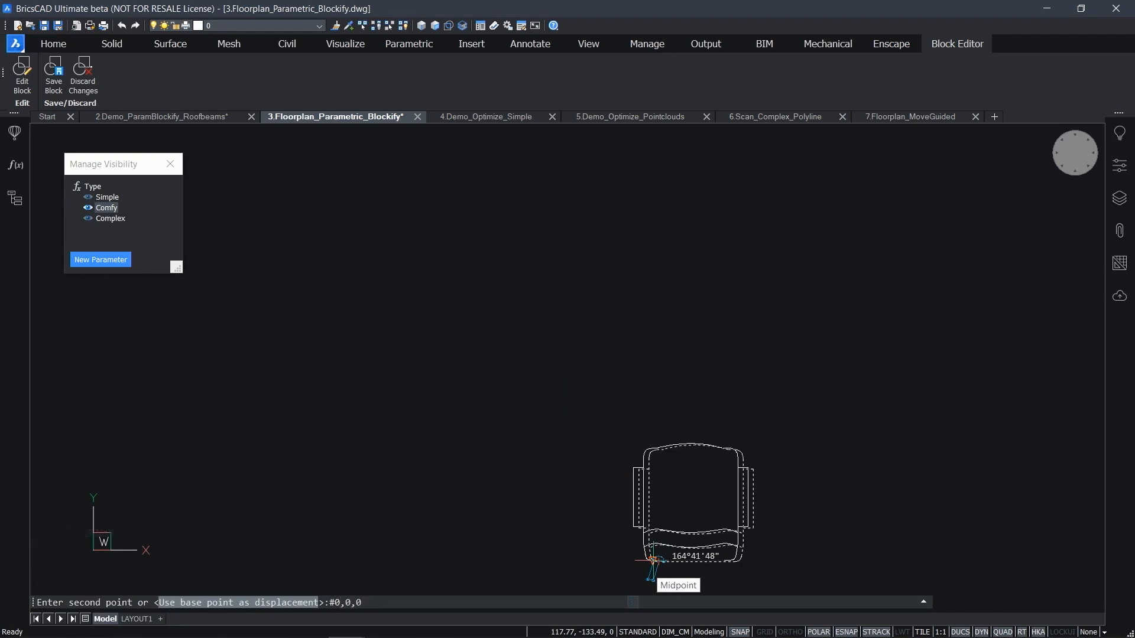
key("Return")
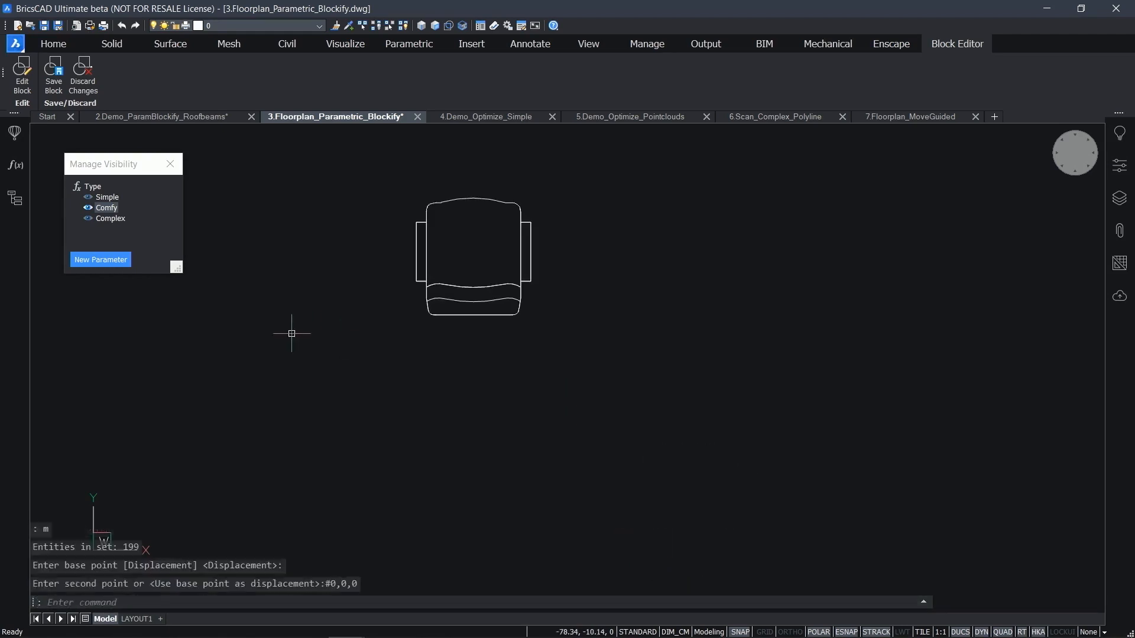
Activate the Complex state, move its desk chair to the block origin at #0,0,0, and save the block edits
left_click(108, 218)
left_click_drag(603, 549, 379, 425)
key("Escape")
left_click(428, 548)
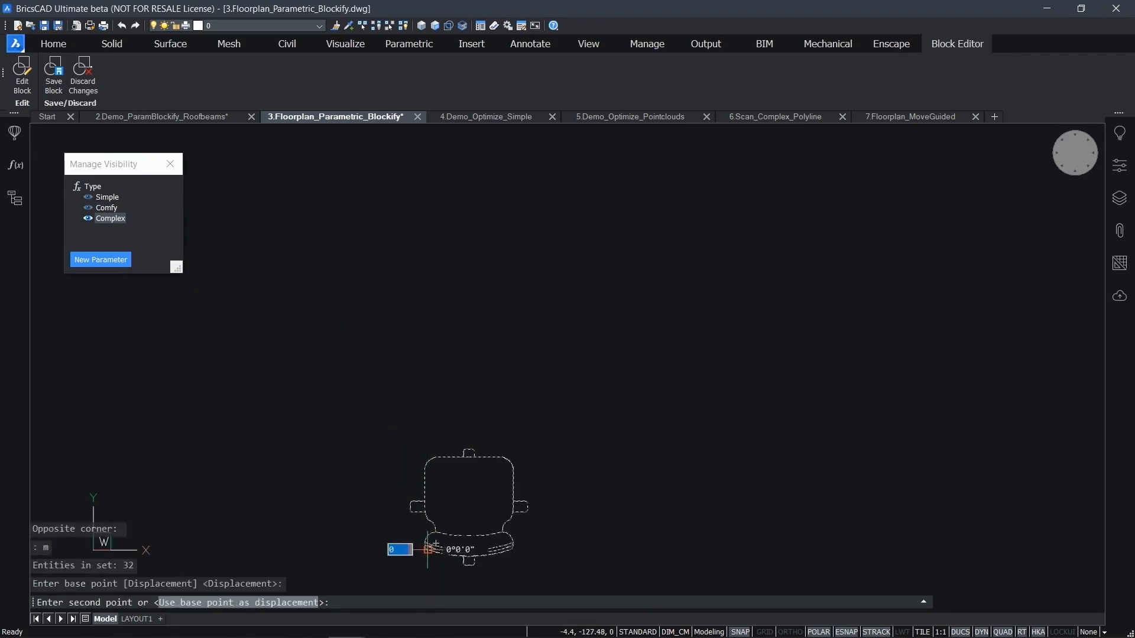
type("#0,0,0")
key("Return")
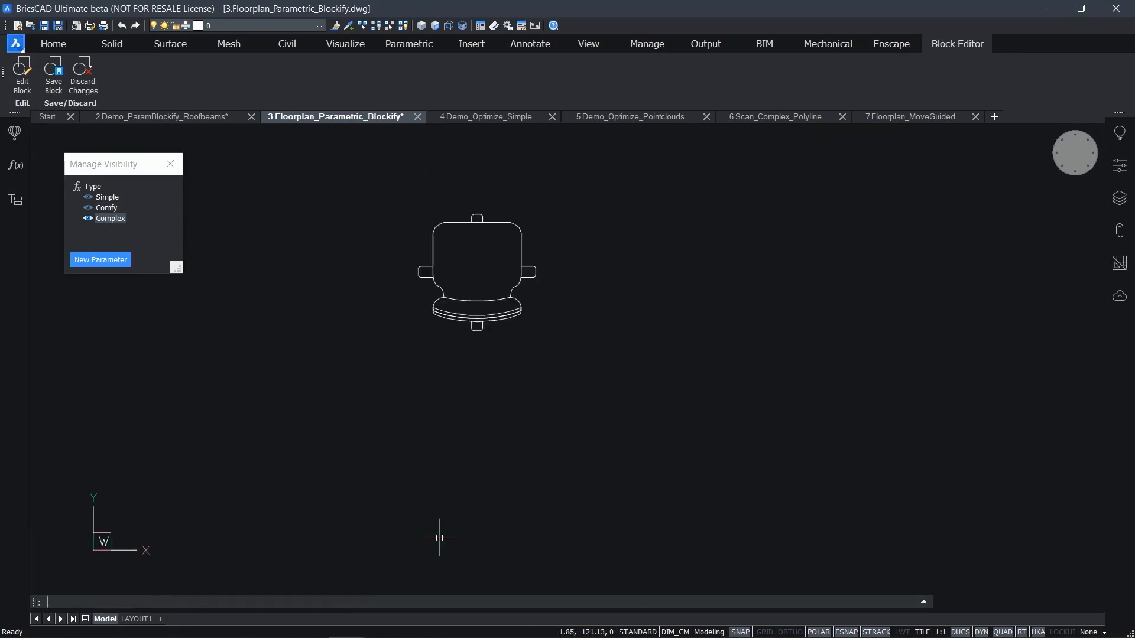
key("ctrl+s")
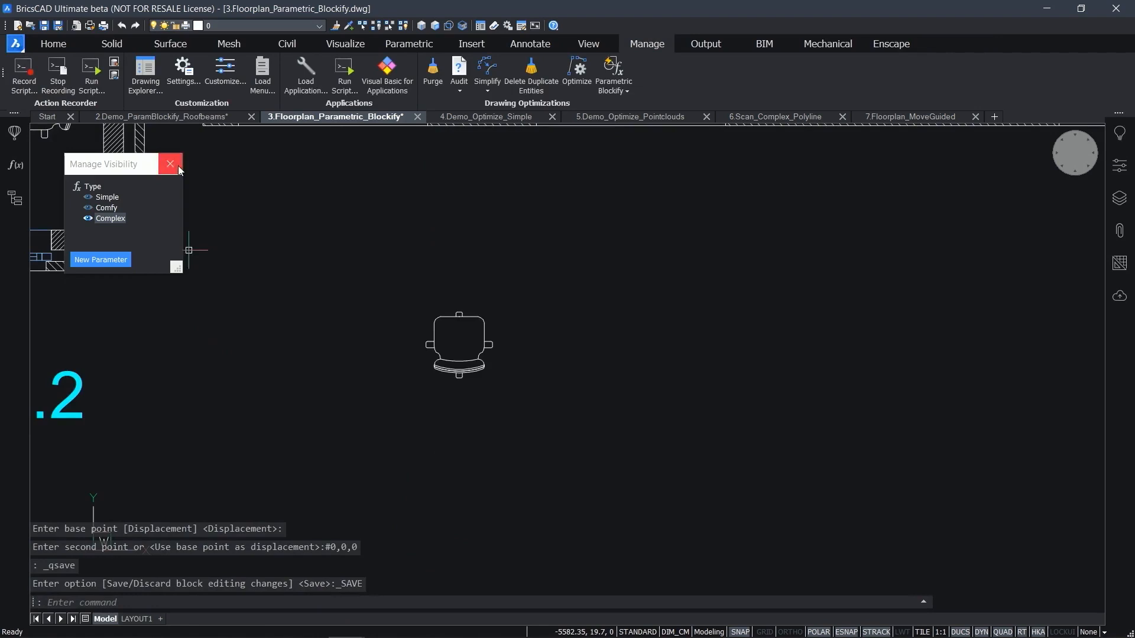
Select the Chair_block reference below the office rooms and display its properties
scroll(346, 378, "down", 5)
middle_click_drag(347, 374, 370, 388)
left_click(414, 384)
left_click(1121, 173)
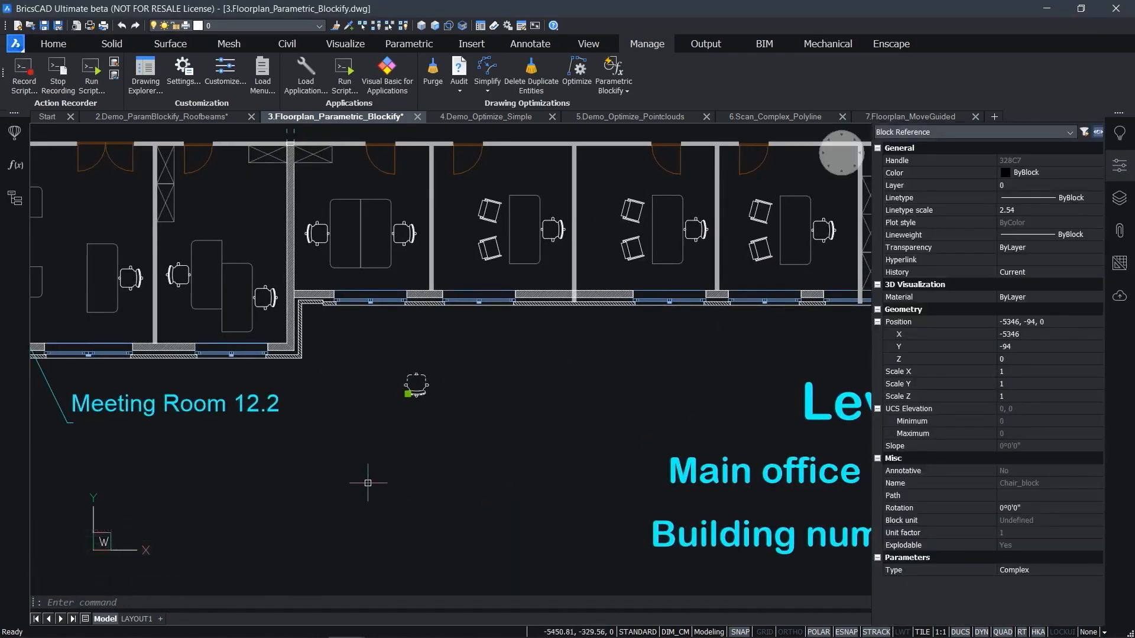
scroll(433, 417, "up", 5)
middle_click_drag(419, 390, 454, 498)
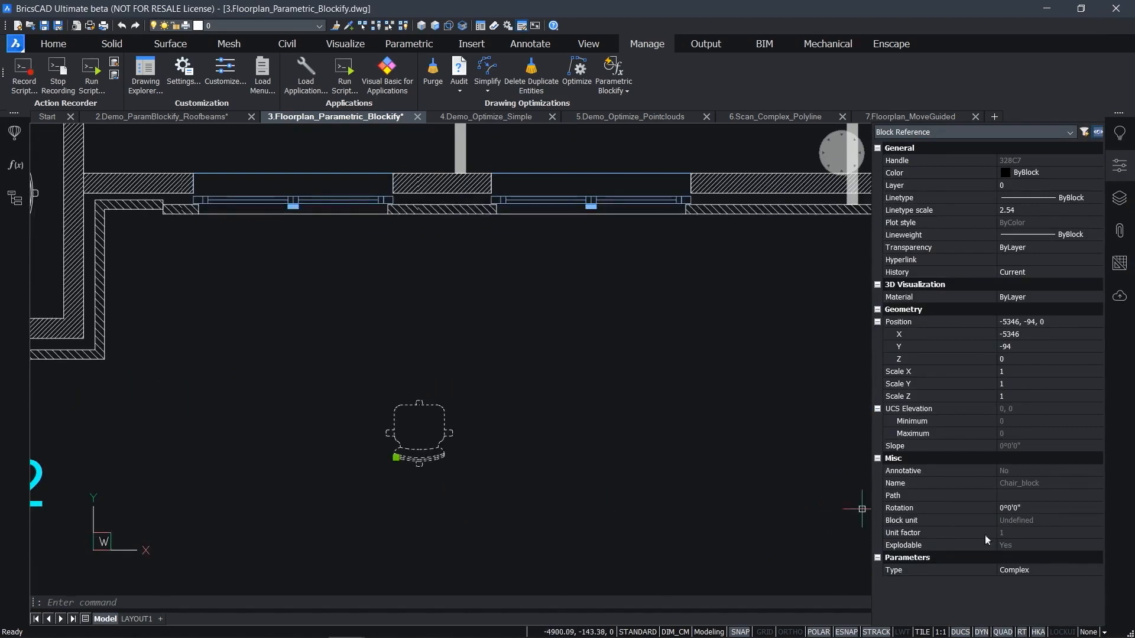
Try the Chair_block reference's Type parameter as Comfy, Simple and Complex, and clear the selection
left_click(1028, 570)
left_click(1023, 587)
left_click(1023, 571)
left_click(1020, 605)
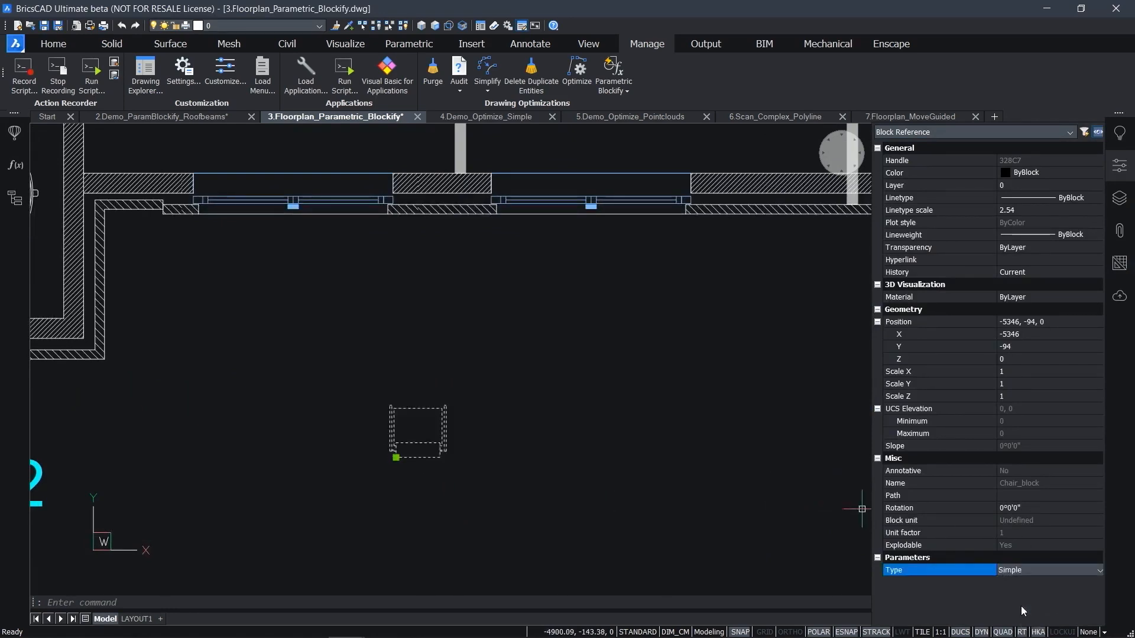
left_click(1021, 570)
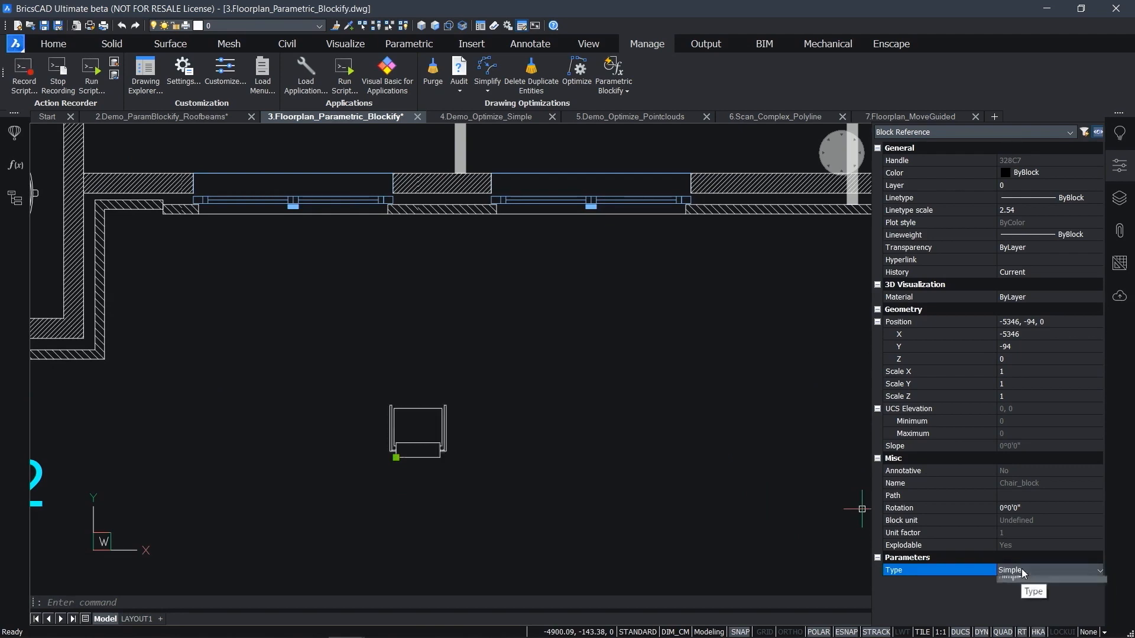
left_click(1022, 600)
key("ctrl+s")
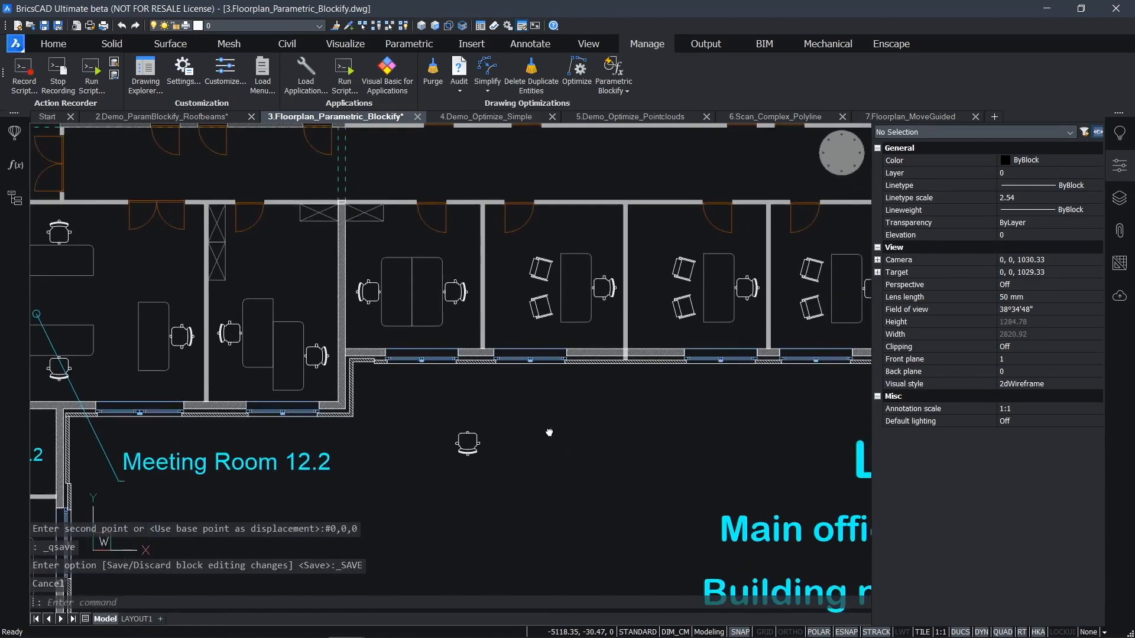
Run Parametric Blockify with the Chair_block reference as input and the entire drawing as search space
left_click(615, 73)
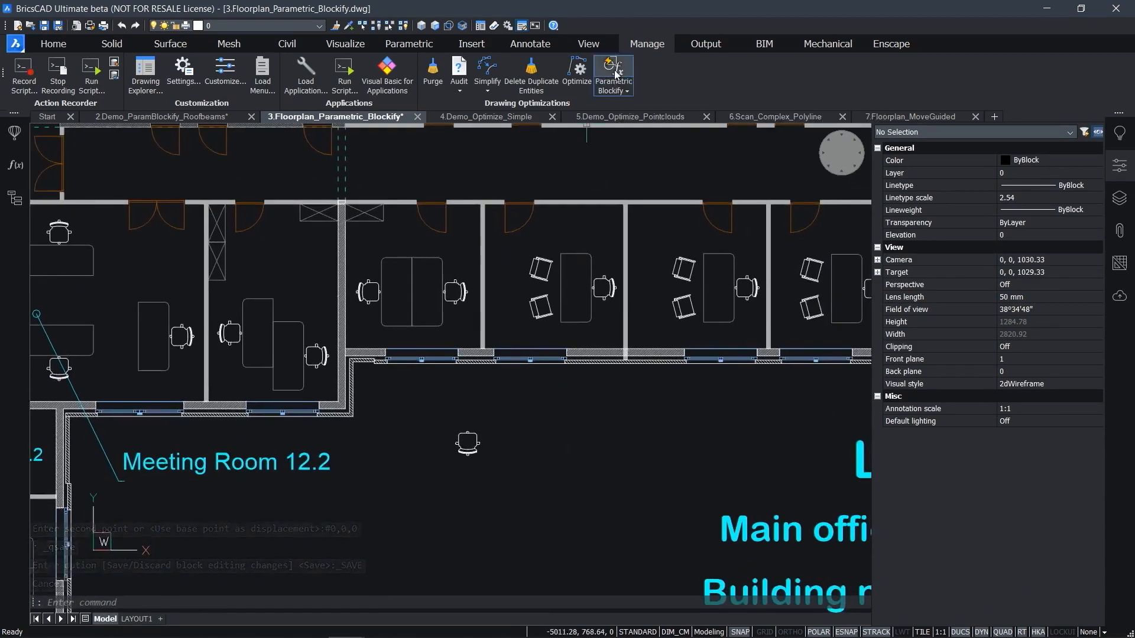
left_click(474, 432)
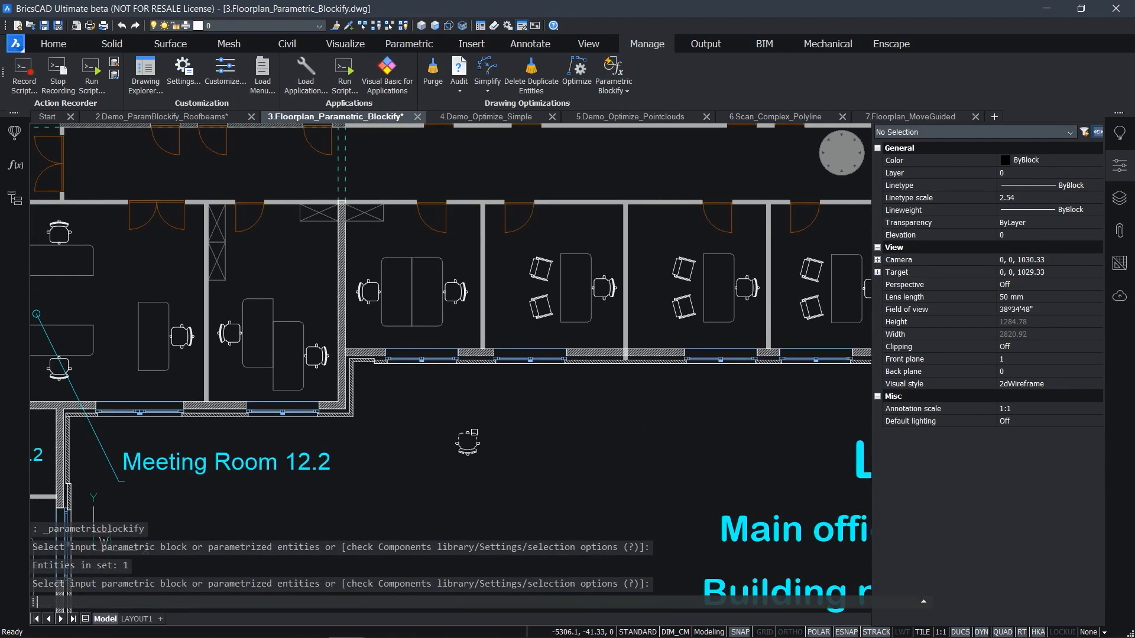
key("Return")
key("Return")
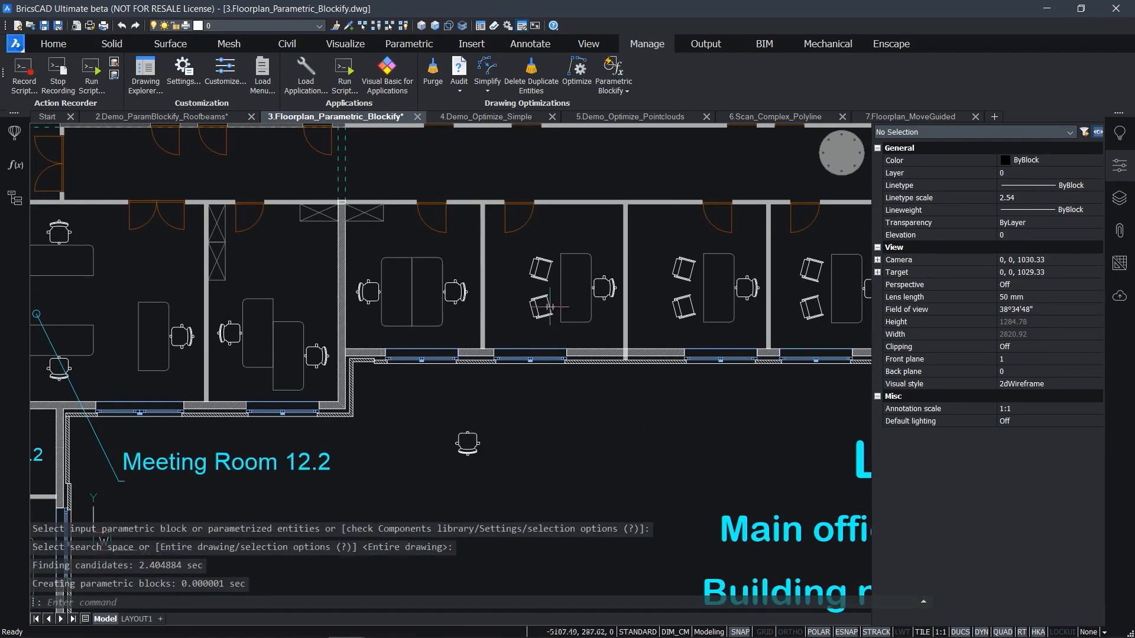
Set the Type of the two angled visitor chairs facing the single office desk to Complex
scroll(402, 409, "down", 1)
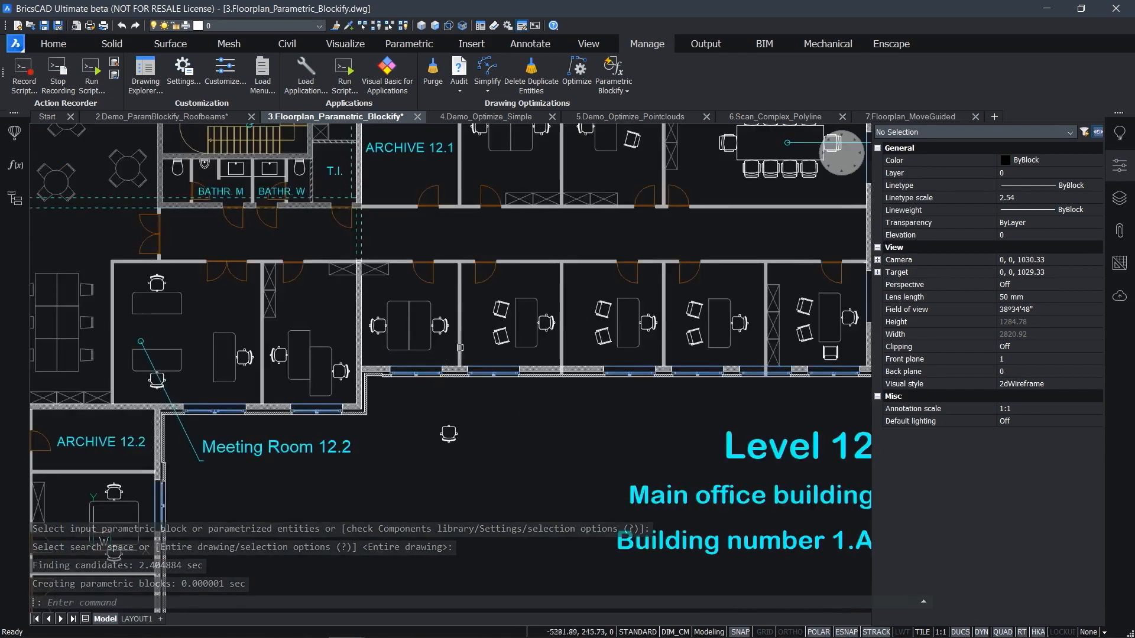
scroll(500, 319, "up", 4)
mouse_move(492, 322)
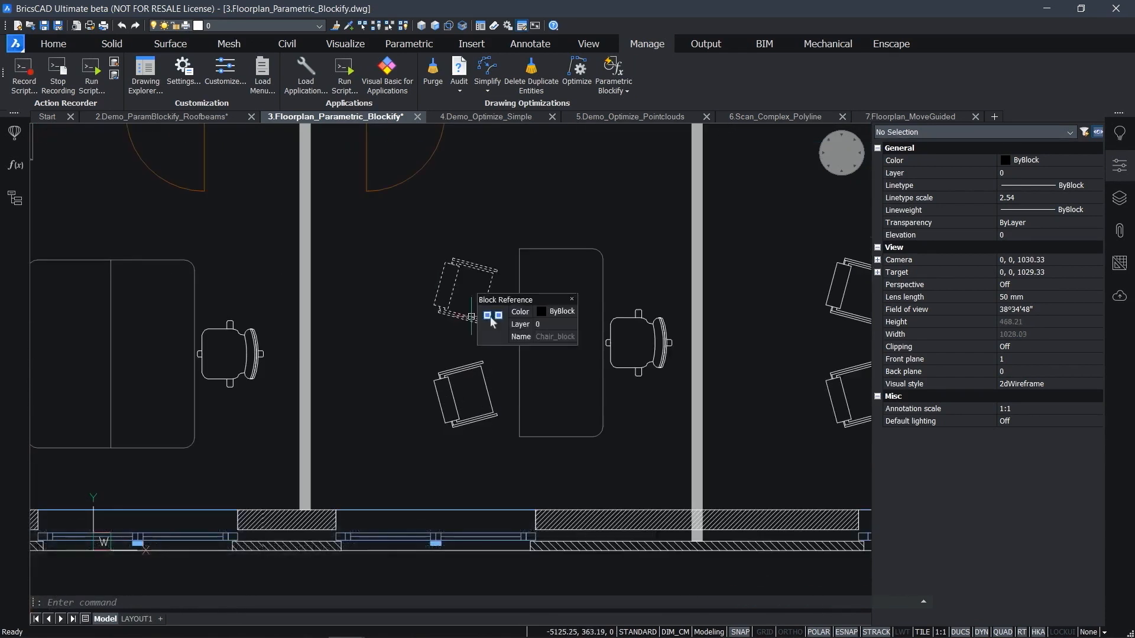
left_click_drag(507, 459, 442, 312)
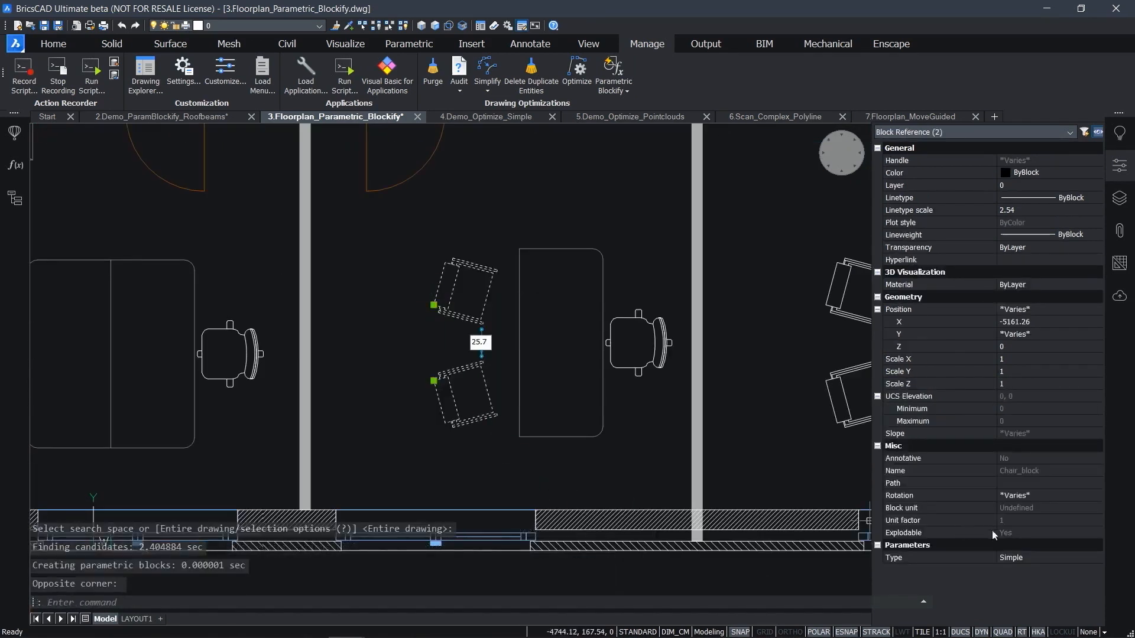
left_click(1013, 560)
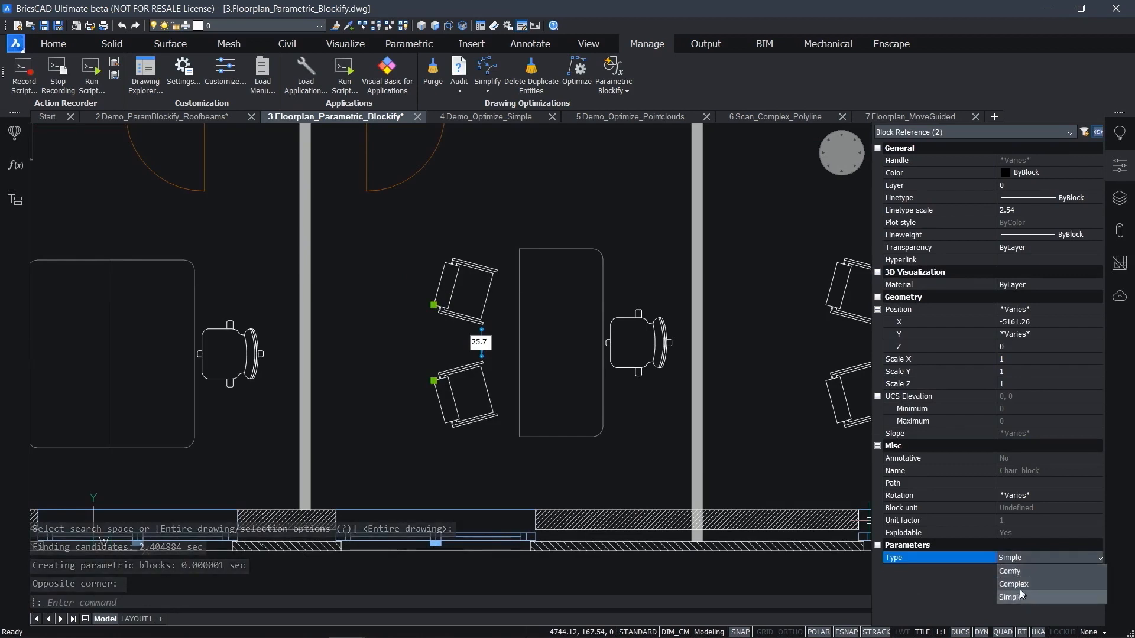
left_click(1024, 587)
key("Escape")
Set the Type of the four chairs along the west side of the Meeting Room 12.3 table to Simple
scroll(486, 409, "down", 5)
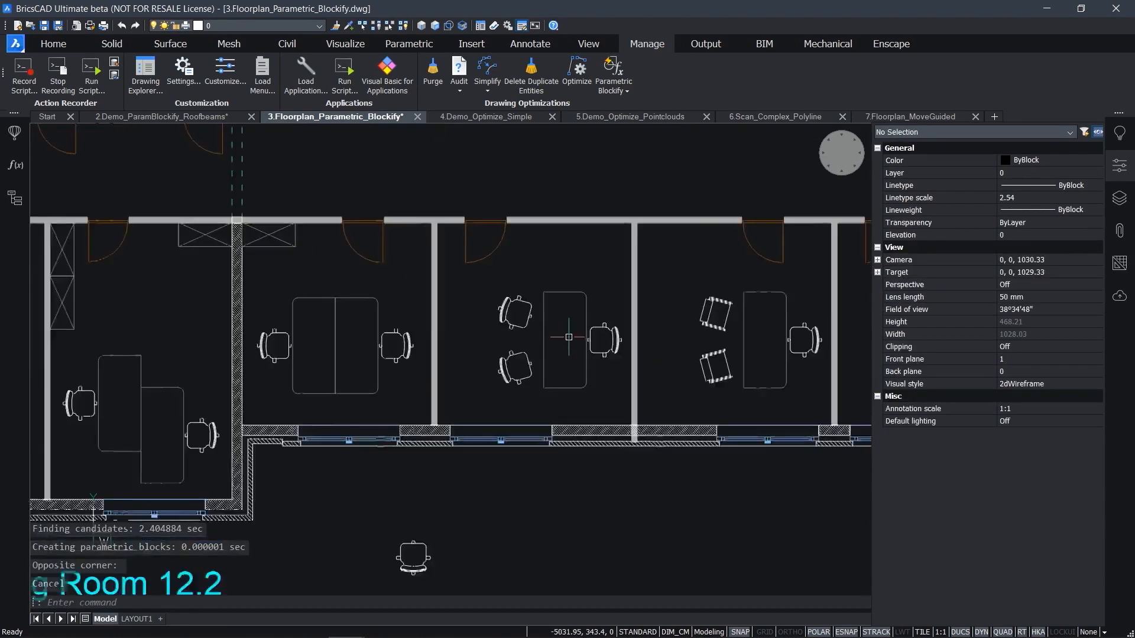
middle_click_drag(485, 409, 673, 210)
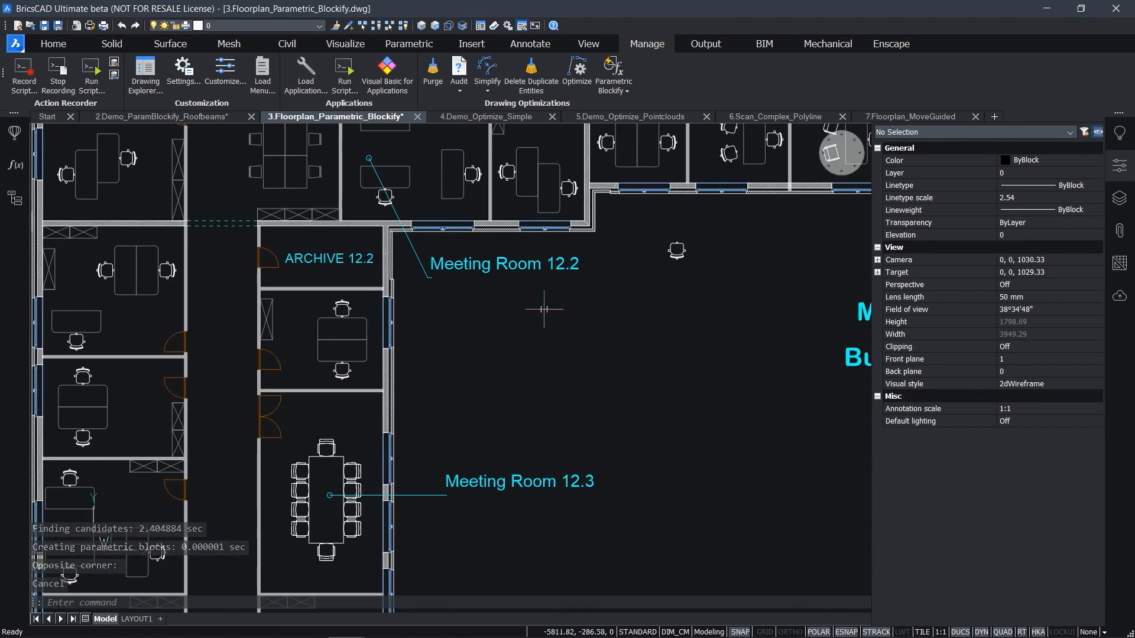
middle_click_drag(475, 387, 613, 250)
scroll(496, 372, "up", 3)
left_click(331, 457)
left_click(306, 250)
left_click(1042, 558)
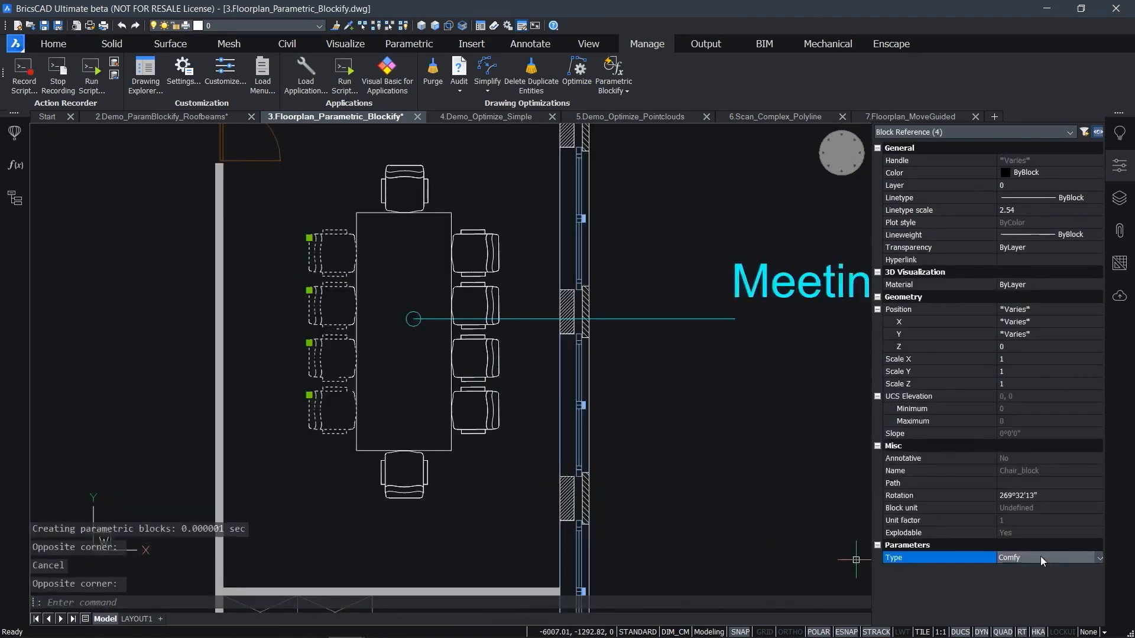
left_click(1040, 558)
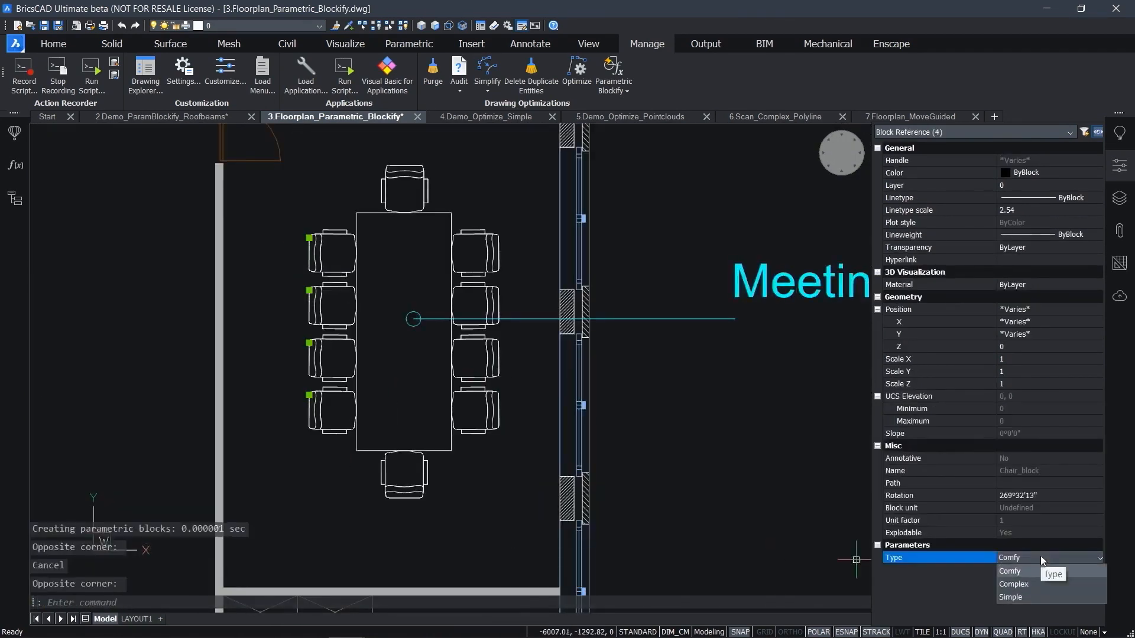
left_click(1022, 596)
key("Escape")
Set the Type of the two chairs at the ends of the Meeting Room 12.3 table to Complex
left_click(464, 506)
left_click(359, 471)
left_click(360, 471)
key("Escape")
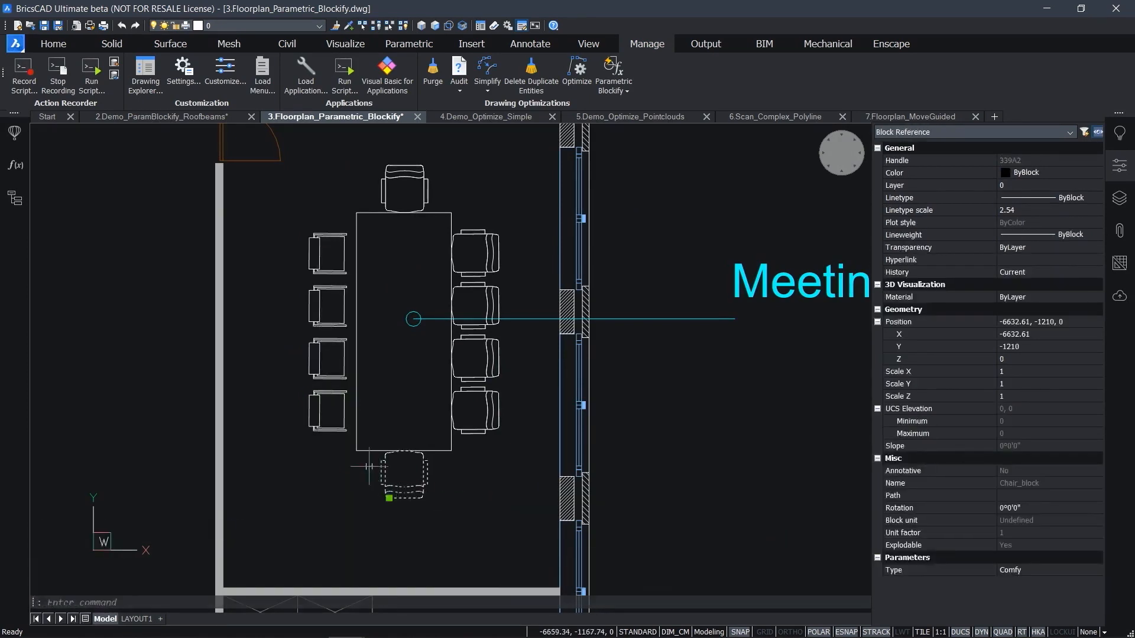
left_click(425, 197)
left_click(1067, 559)
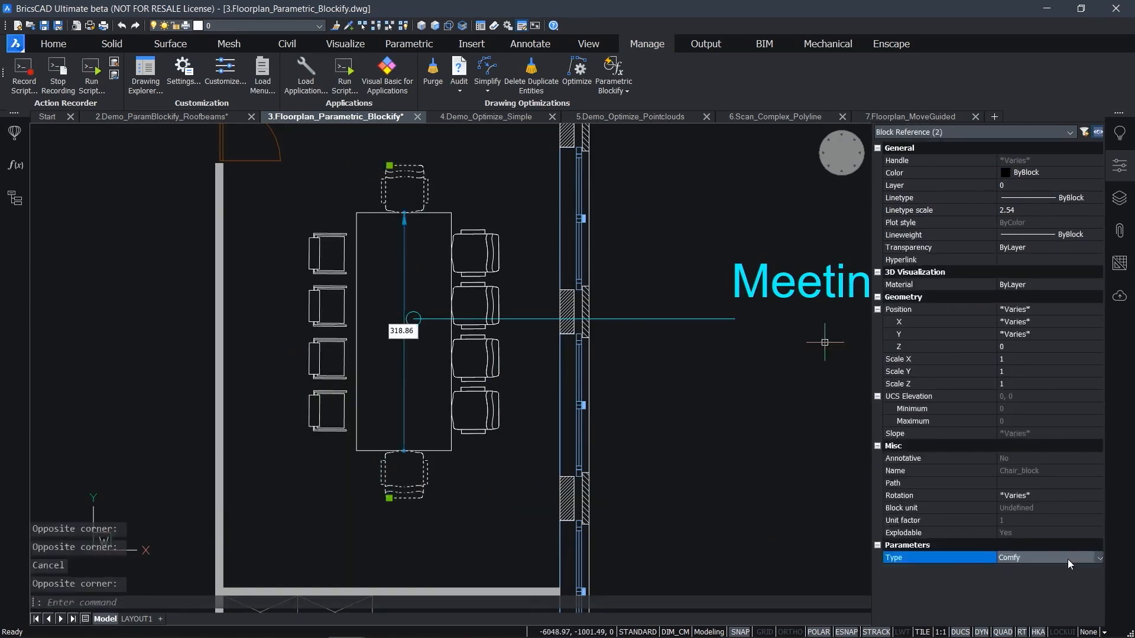
left_click(1067, 559)
left_click(1044, 585)
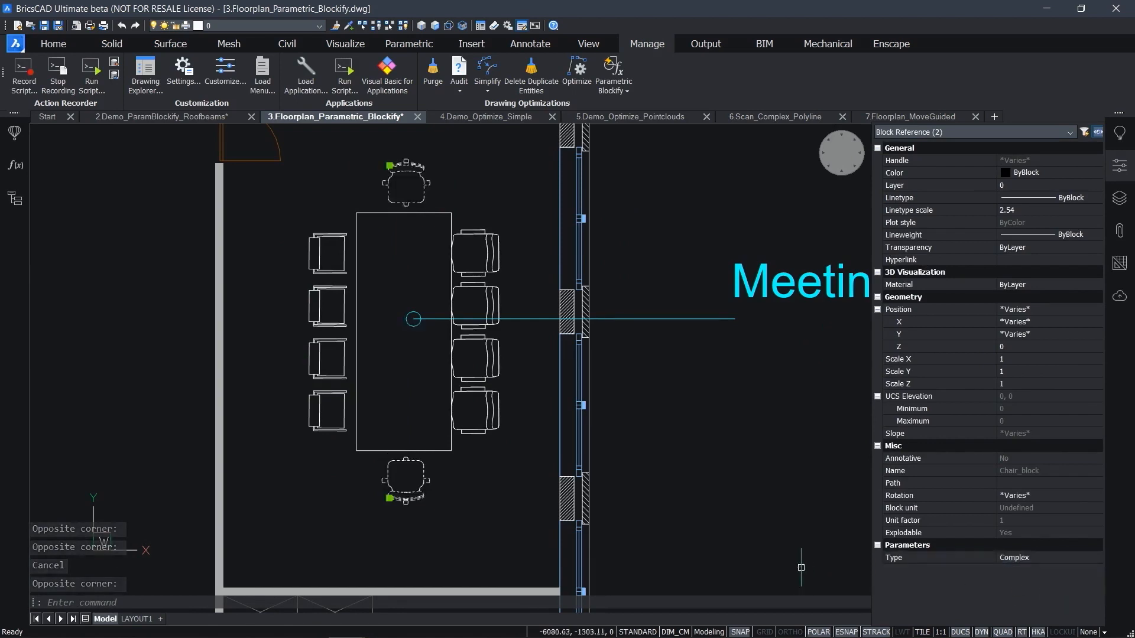
key("Escape")
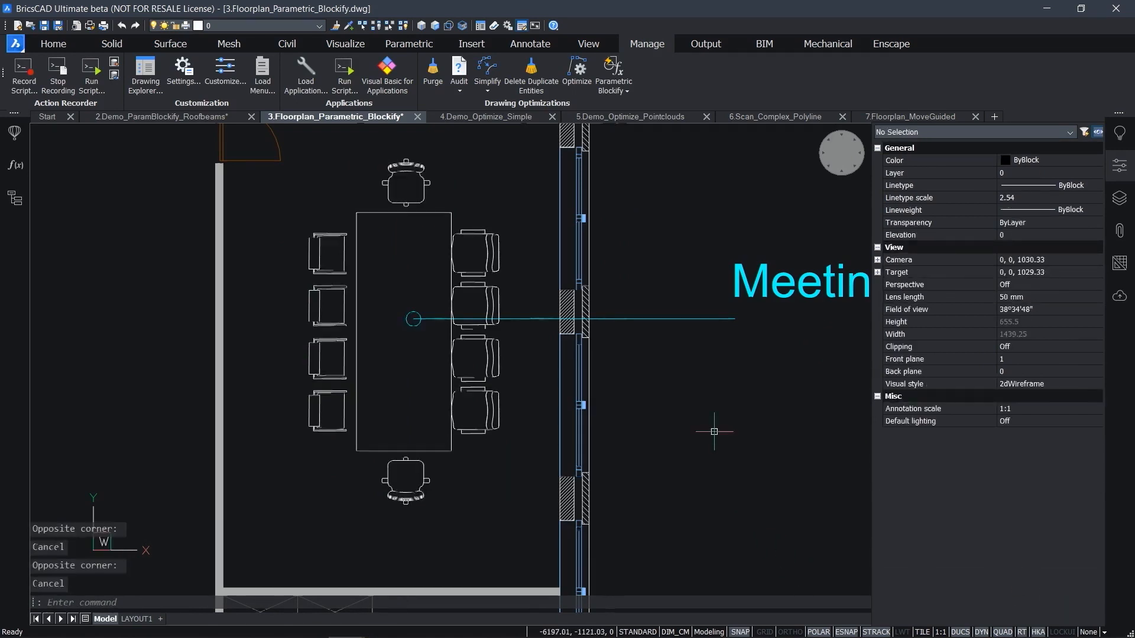
scroll(744, 426, "down", 3)
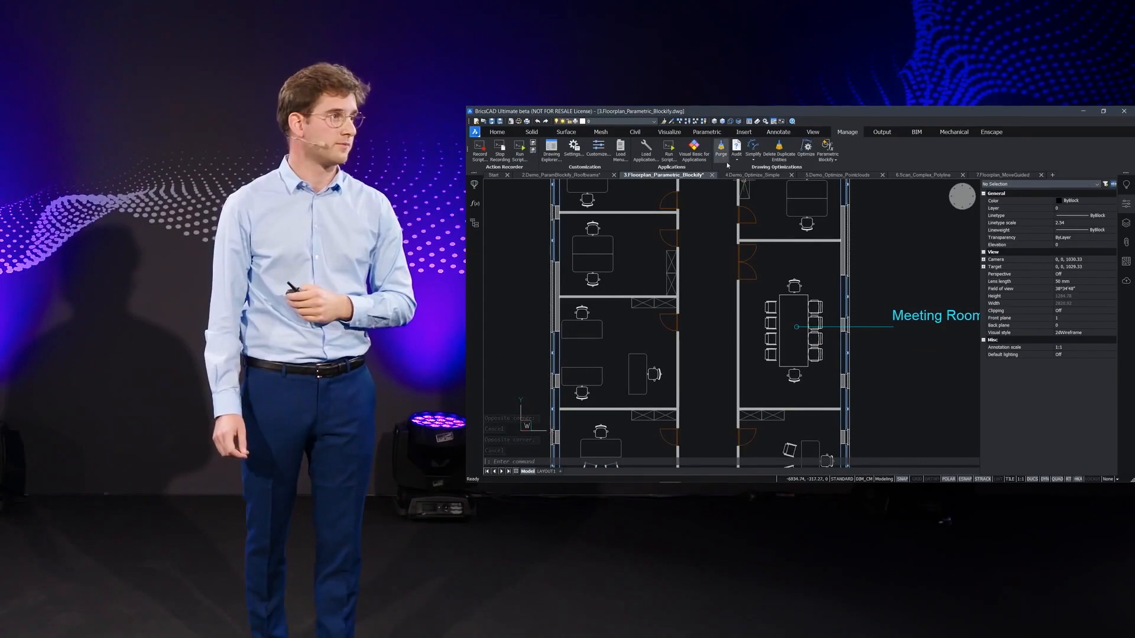
Switch to the 4.Demo_Optimize_Simple drawing and inspect where the square's bottom and right lines should meet
left_click(752, 175)
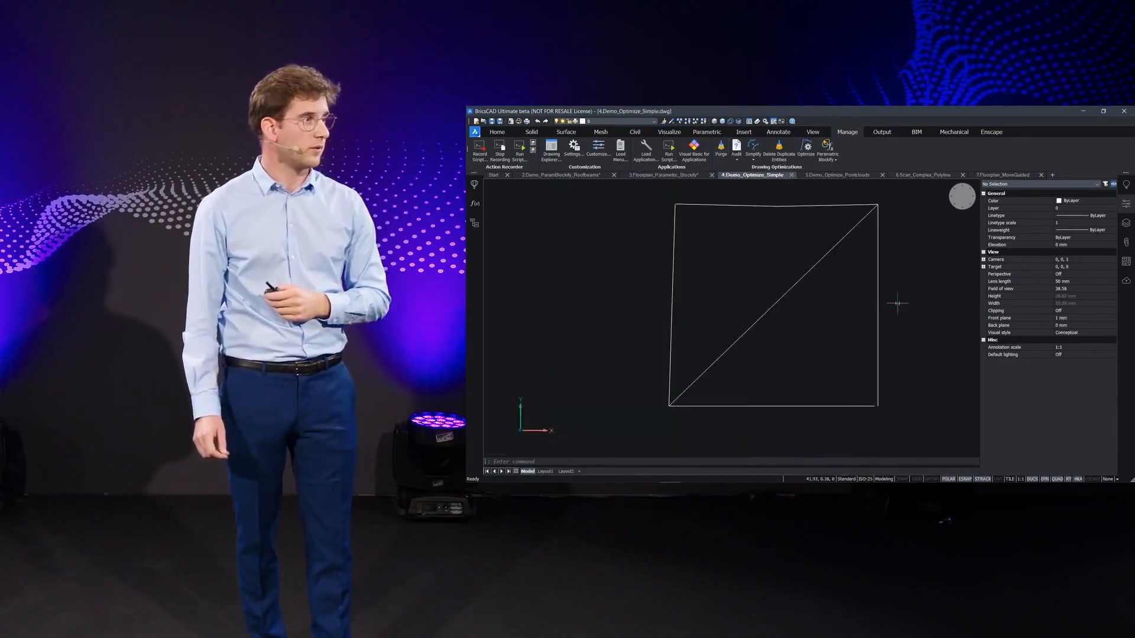
middle_click_drag(904, 304, 885, 313)
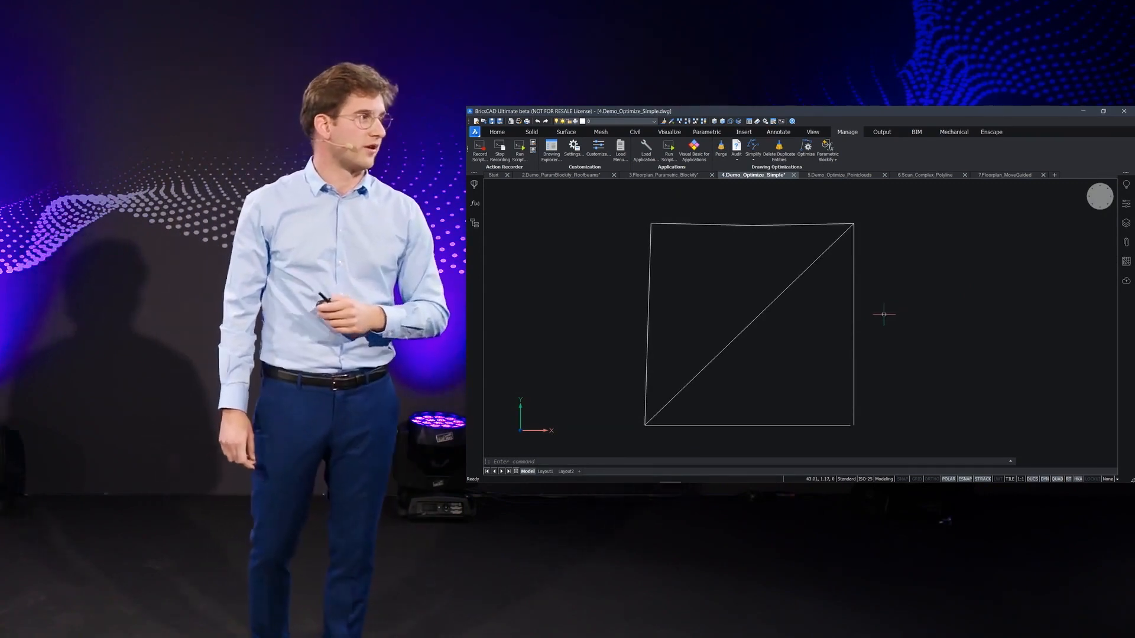
middle_click_drag(833, 362, 758, 299)
scroll(795, 370, "up", 5)
left_click_drag(795, 370, 651, 299)
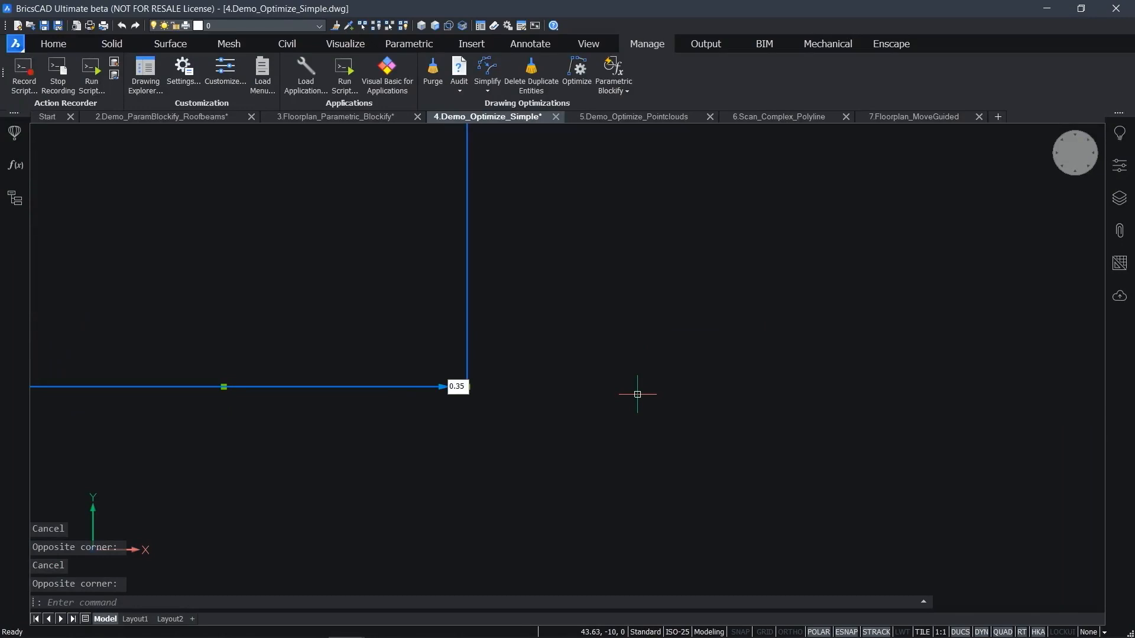
key("Escape")
Check the upper-left corner of the square by selecting its two adjoining lines
scroll(367, 253, "down", 5)
middle_click_drag(368, 254, 528, 449)
scroll(384, 307, "up", 3)
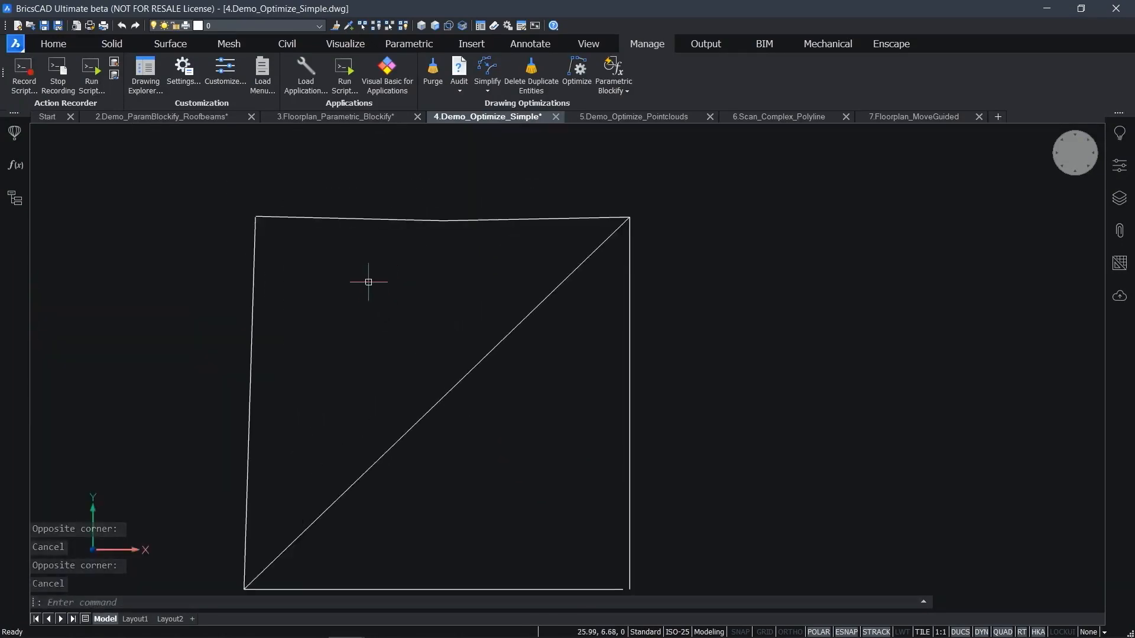
left_click(288, 215)
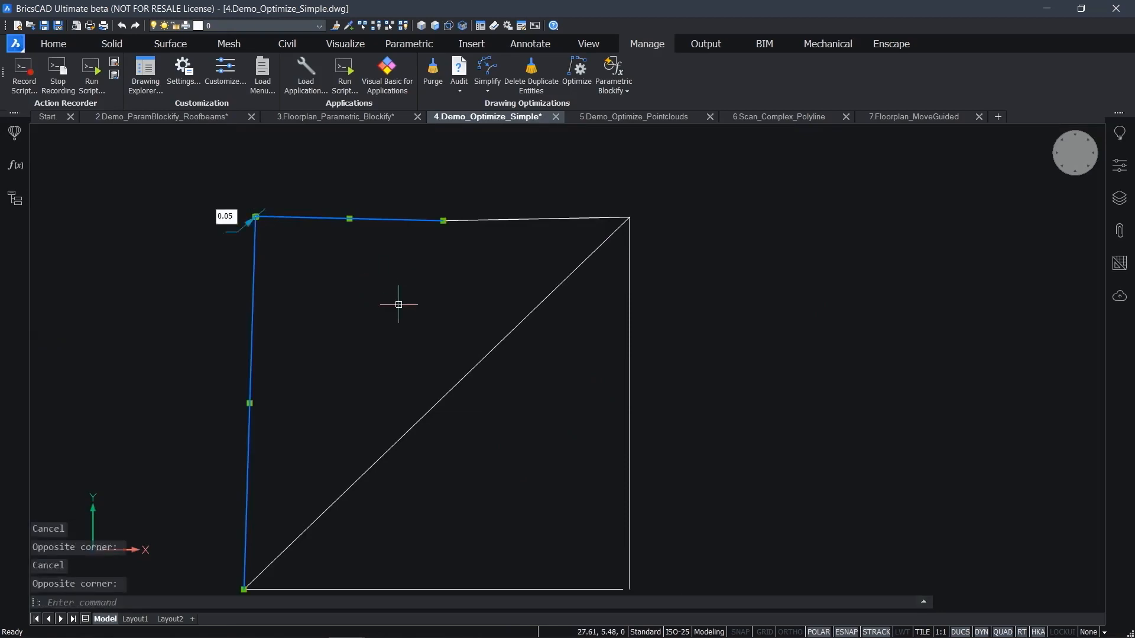
key("Escape")
Inspect the start and end point Y coordinates of the two line segments forming the square's top edge
left_click_drag(390, 252, 348, 193)
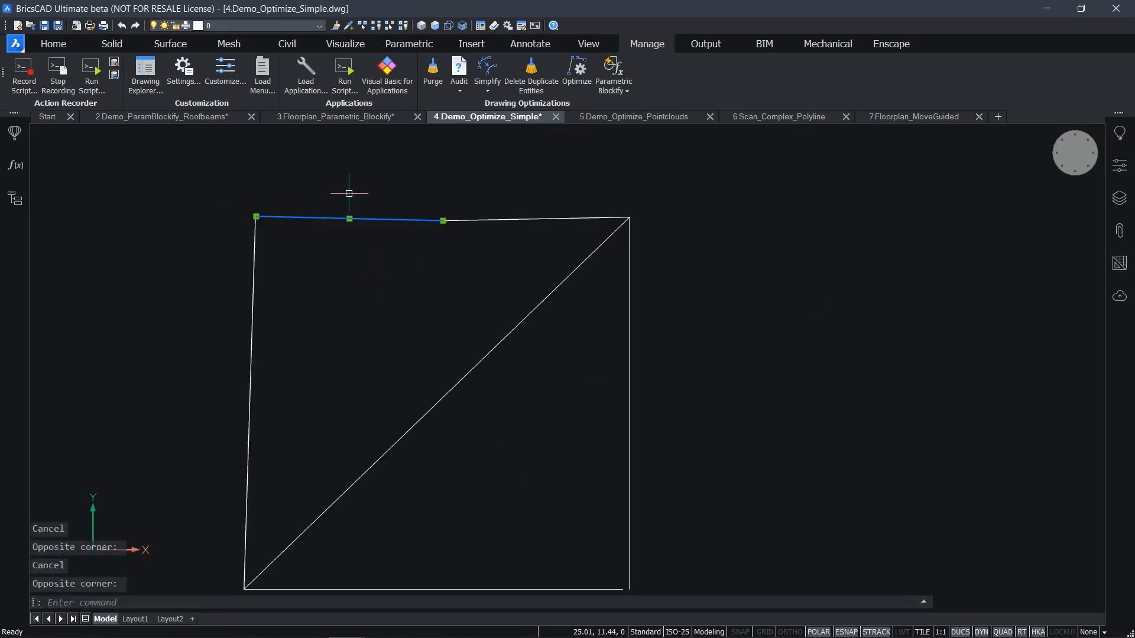
left_click(1120, 179)
left_click(1121, 180)
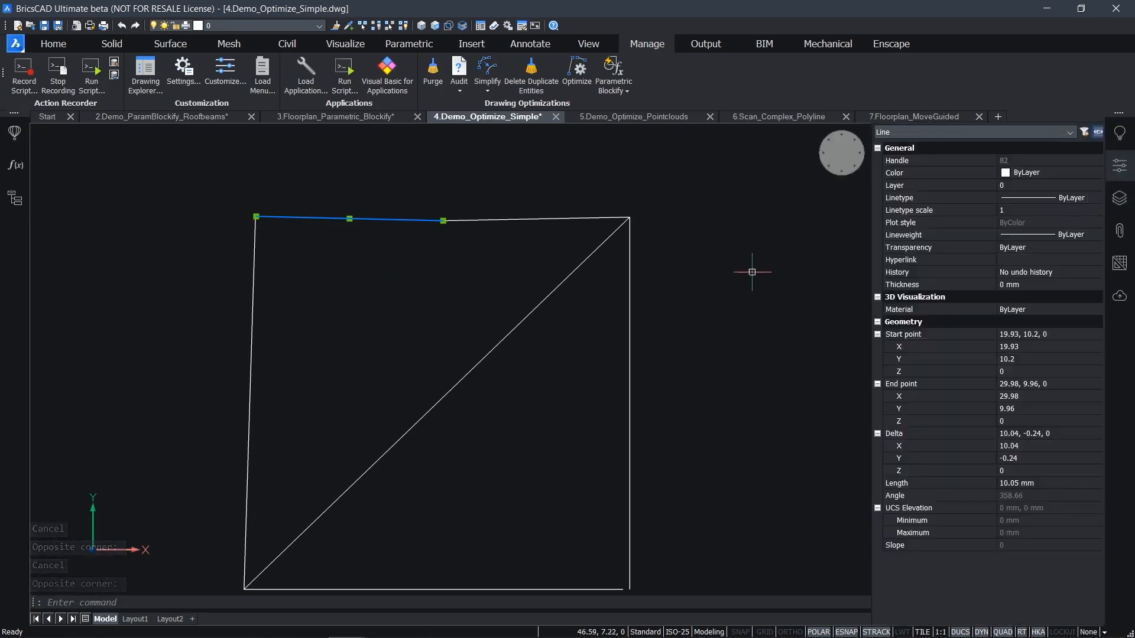
mouse_move(753, 278)
middle_mouse_down()
mouse_move(709, 246)
mouse_move(692, 250)
middle_mouse_up()
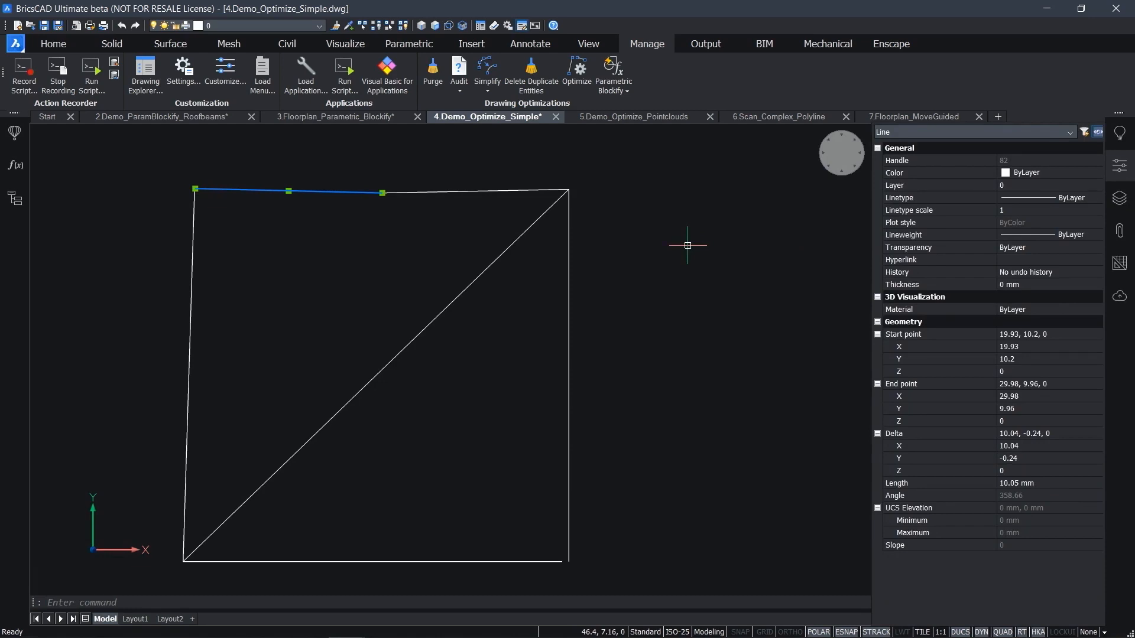
left_click(1038, 410)
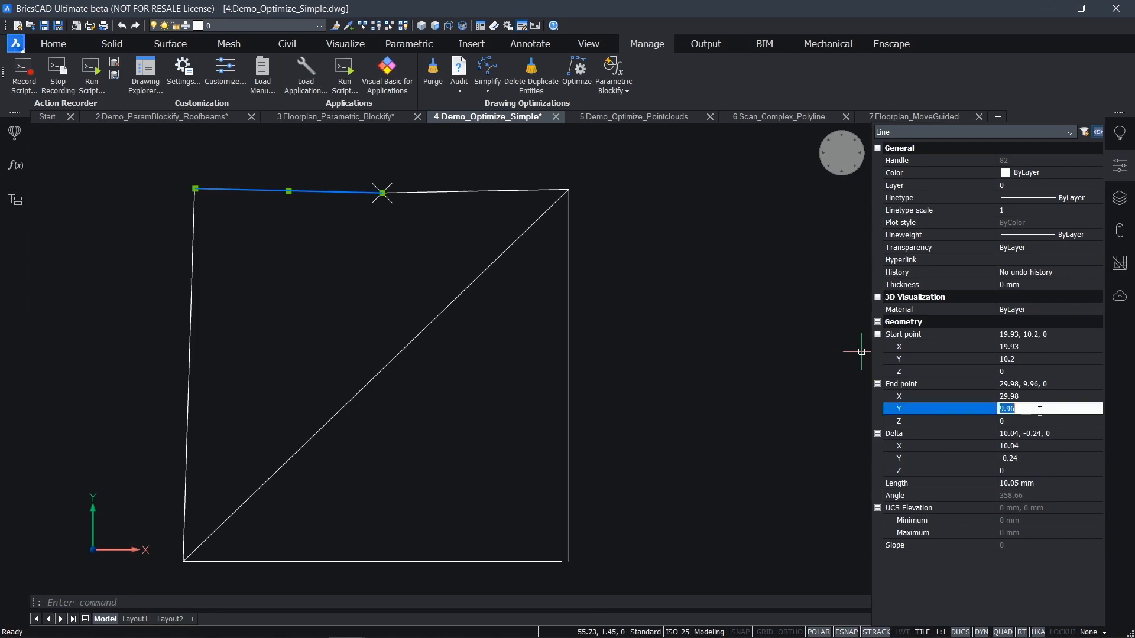
left_click(1032, 360)
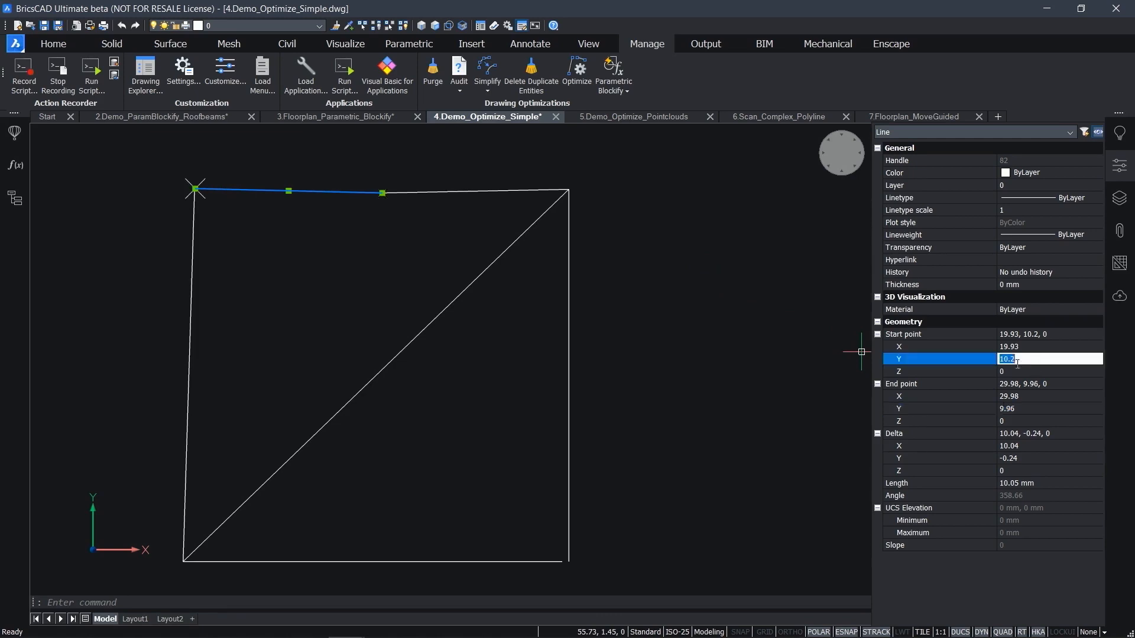
key("Escape")
left_click_drag(486, 218, 459, 180)
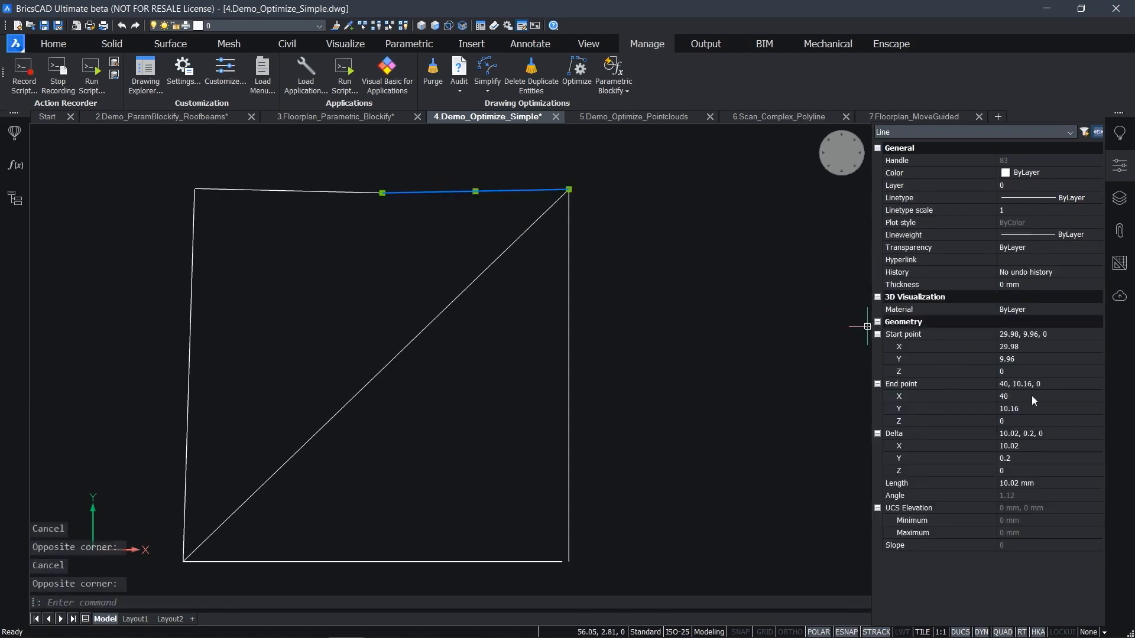
Check the start and end point Y coordinates of the right segment of the square's top edge
left_click(1032, 362)
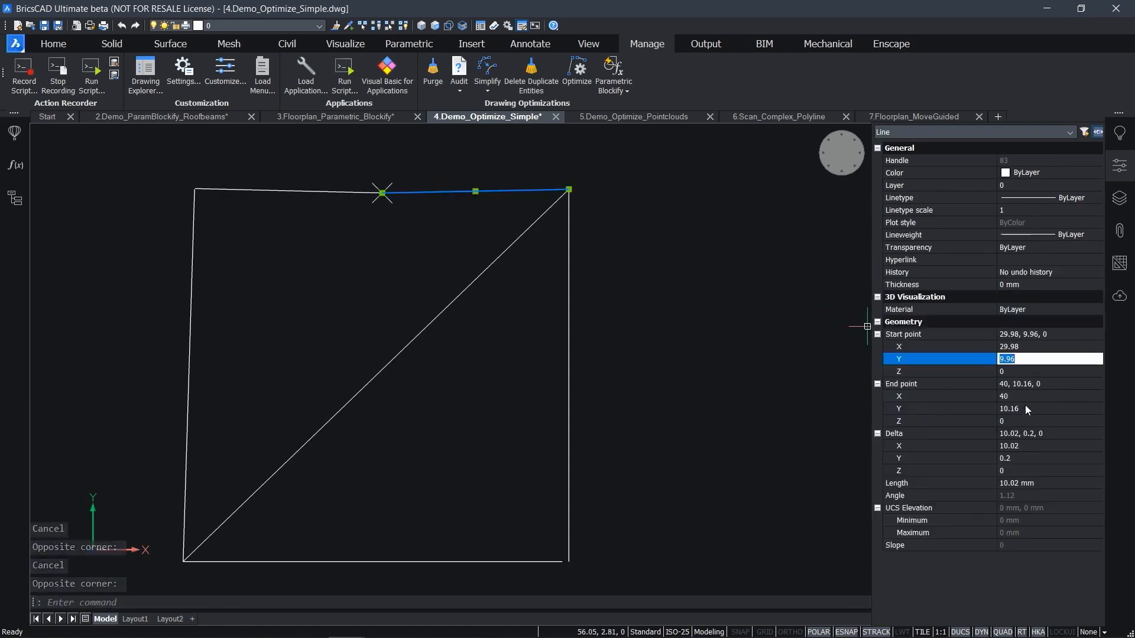
left_click(1026, 408)
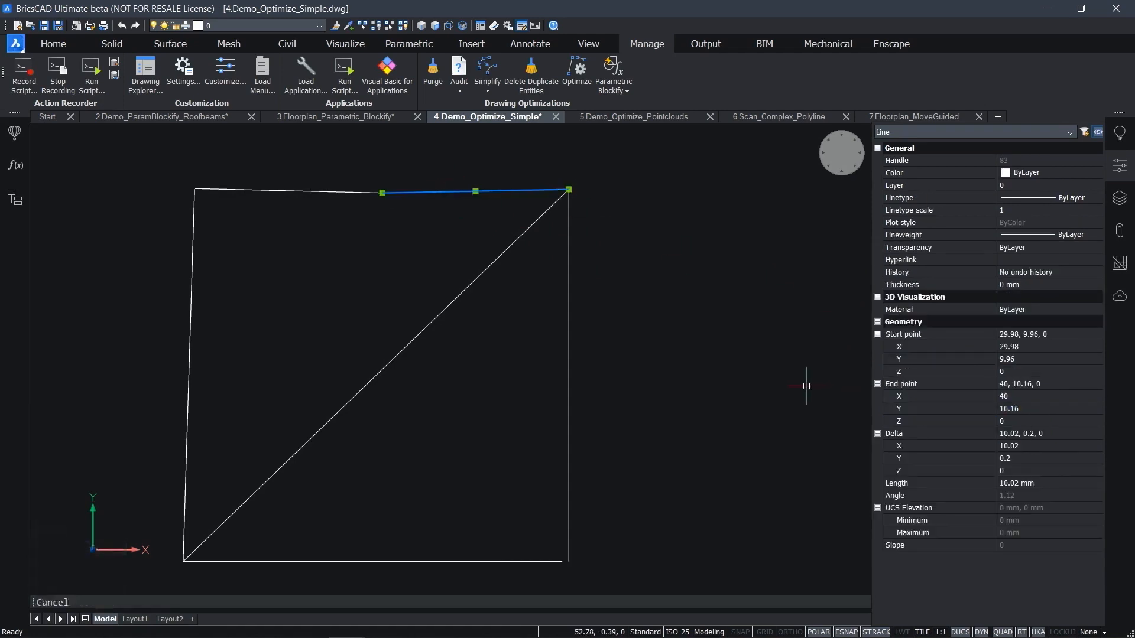
key("Escape")
left_click(1117, 173)
middle_click_drag(687, 336, 647, 322)
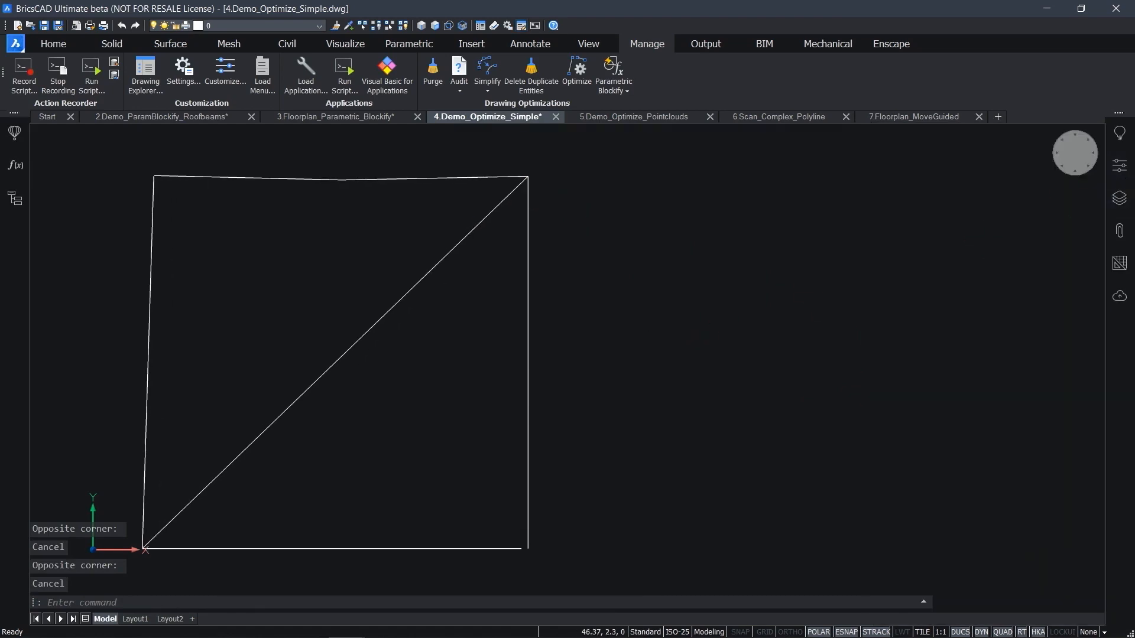
Start the Optimize command and select all the lines of the square as its line source
left_click(576, 69)
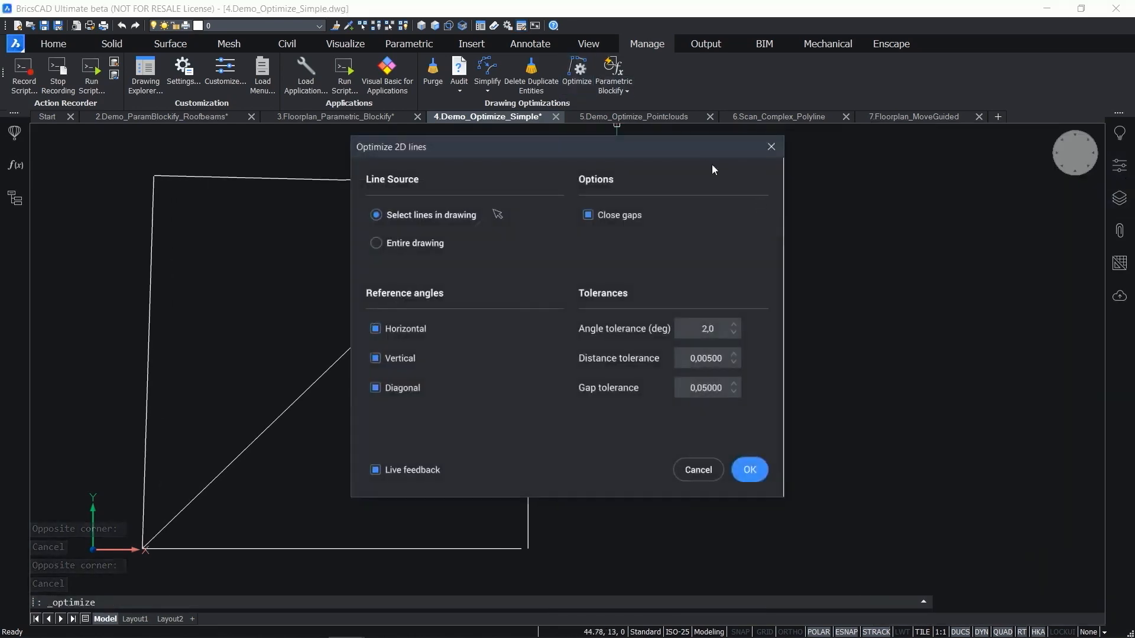
left_click_drag(746, 188, 935, 188)
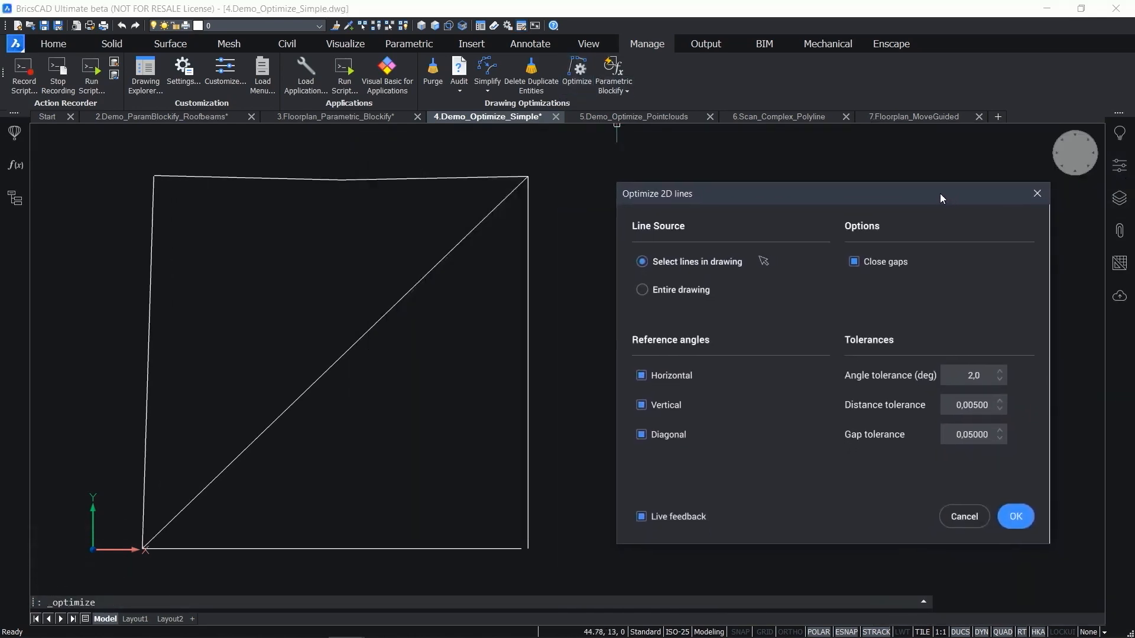
left_click(759, 251)
left_click(561, 565)
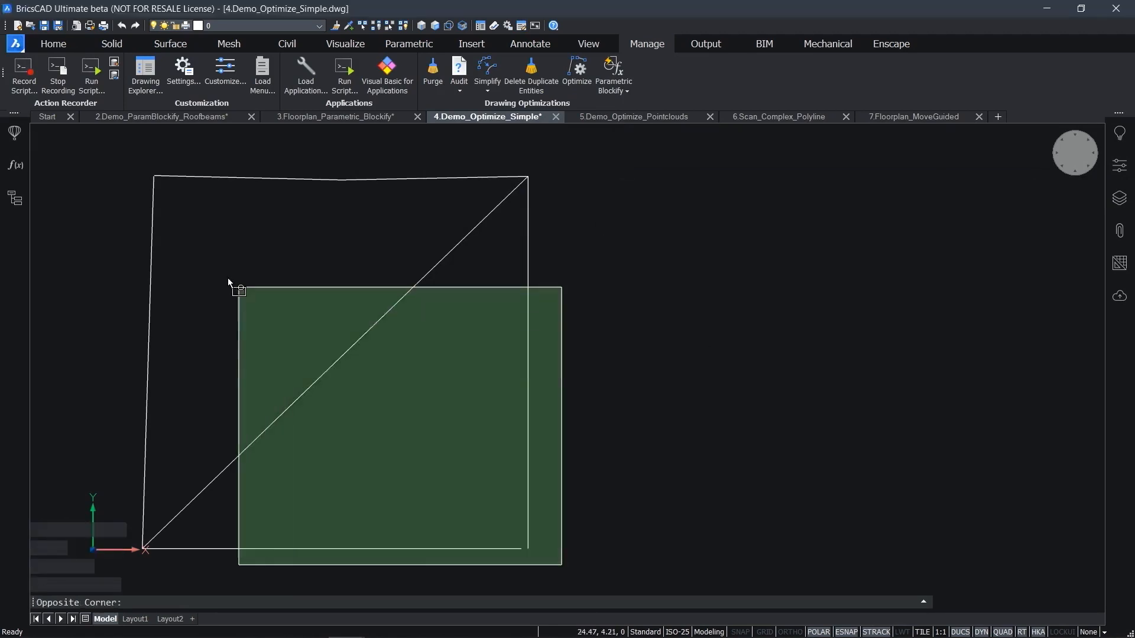
left_click(102, 152)
key("Return")
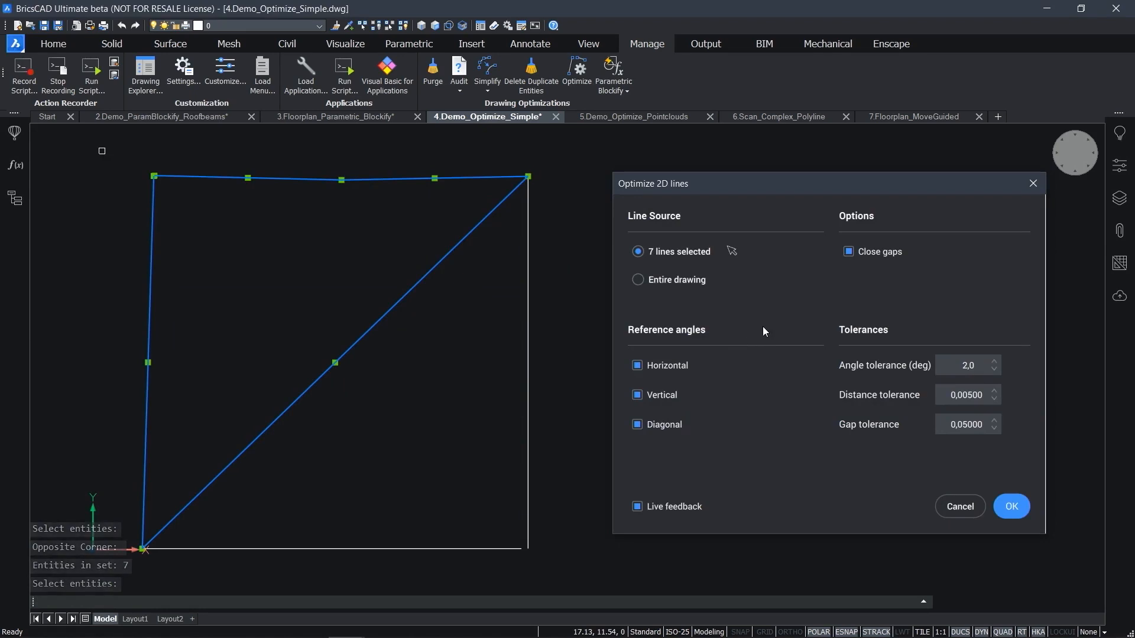
Toggle Close gaps and the Horizontal, Vertical and Diagonal reference angles off and back on to preview which lines each affects
left_click(848, 251)
left_click(849, 250)
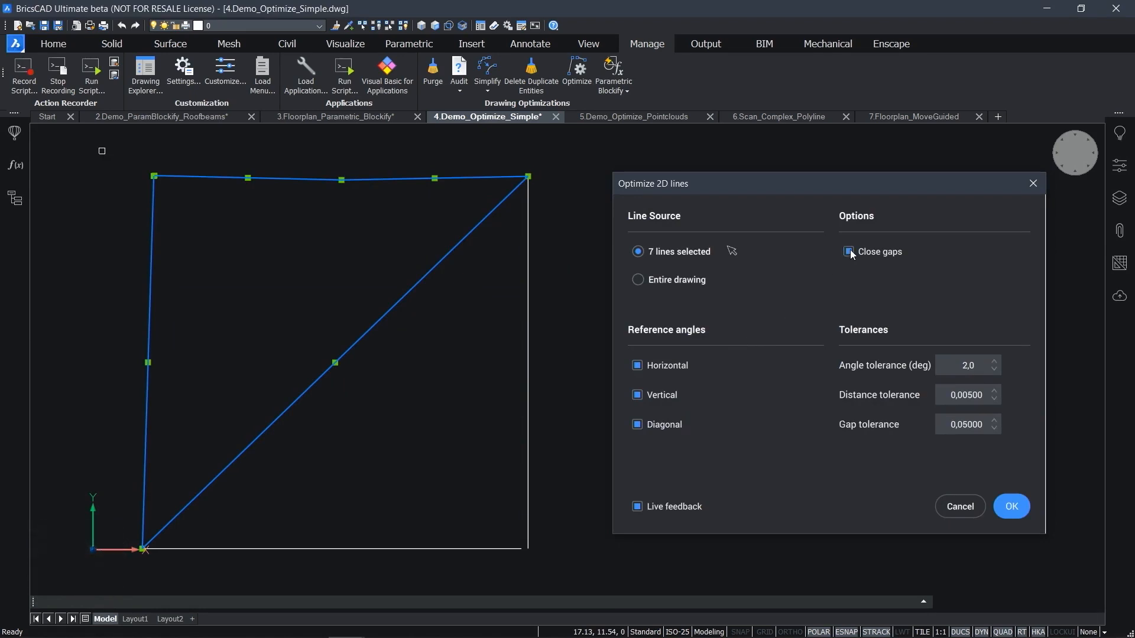
left_click(636, 366)
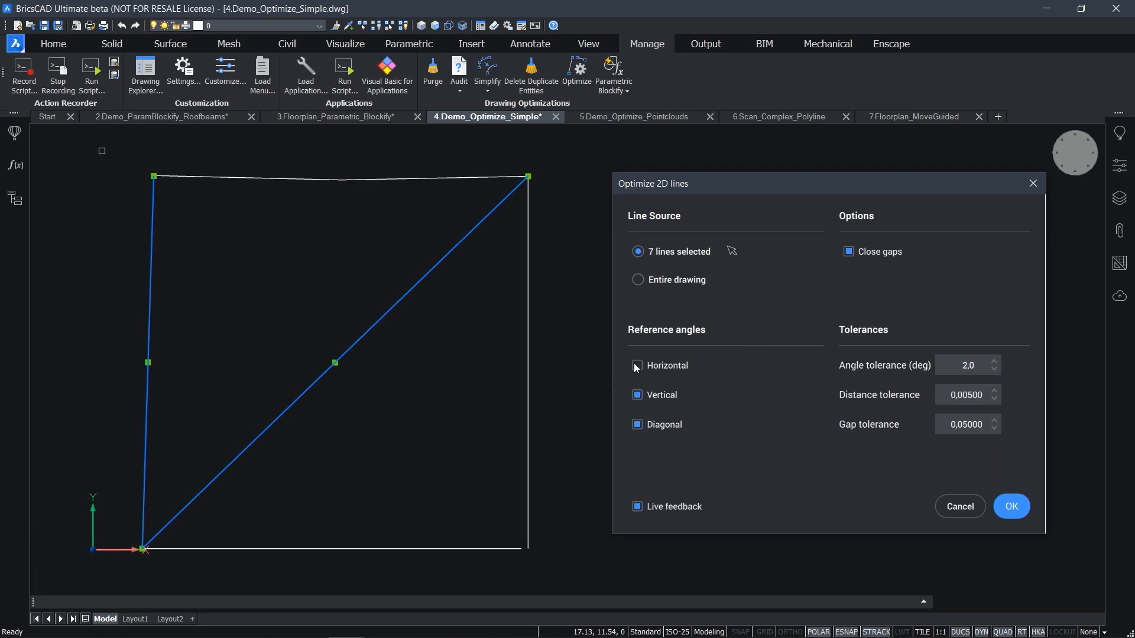
left_click(636, 366)
left_click(638, 394)
left_click(643, 395)
left_click(636, 426)
left_click(636, 426)
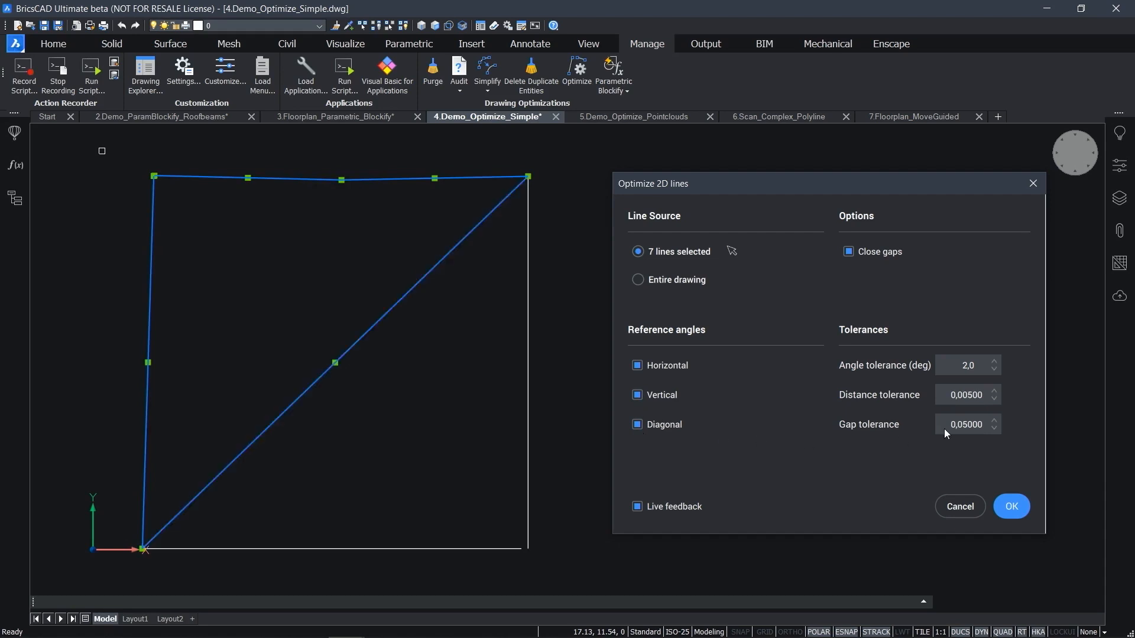
Lower the angle tolerance to 0.9 degrees to preview its effect on the selected lines
left_click(995, 368)
left_click(995, 369)
left_click(996, 369)
left_click(995, 368)
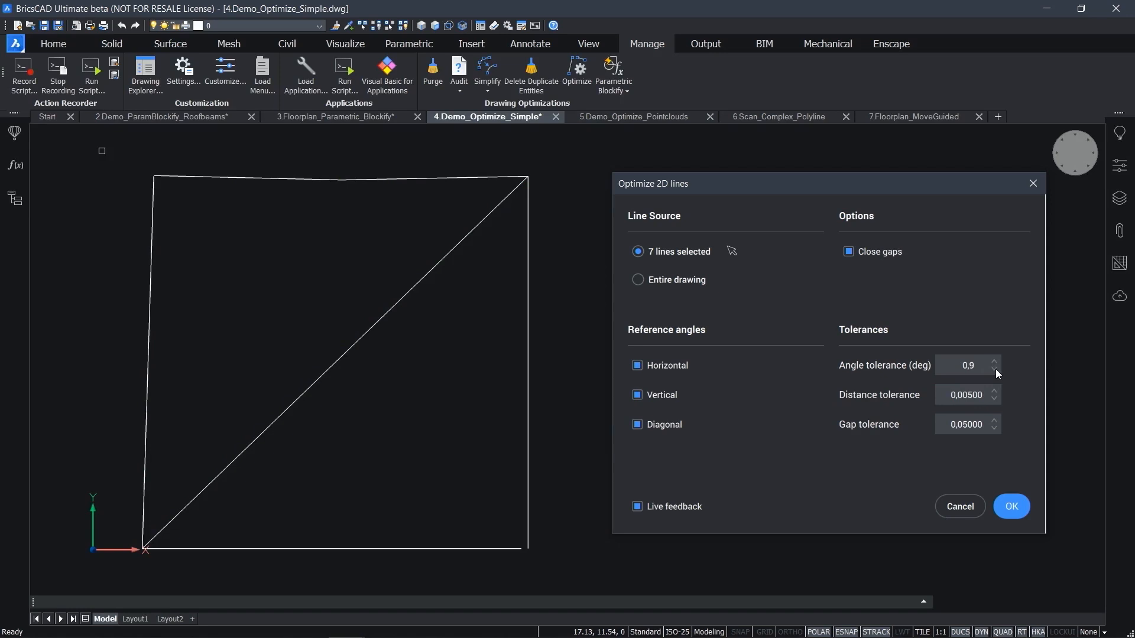
Return the angle tolerance to 2.0 degrees, set the gap tolerance to 0.5, and apply the optimization
left_click(995, 360)
left_click(995, 360)
left_click(995, 360)
left_click(995, 360)
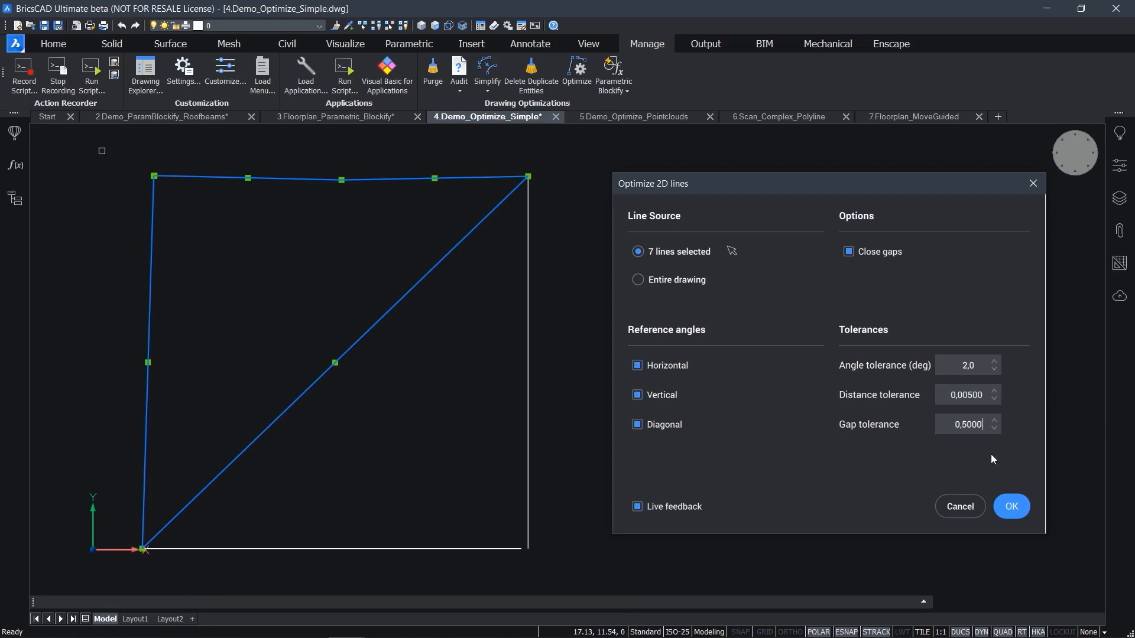
left_click(1011, 507)
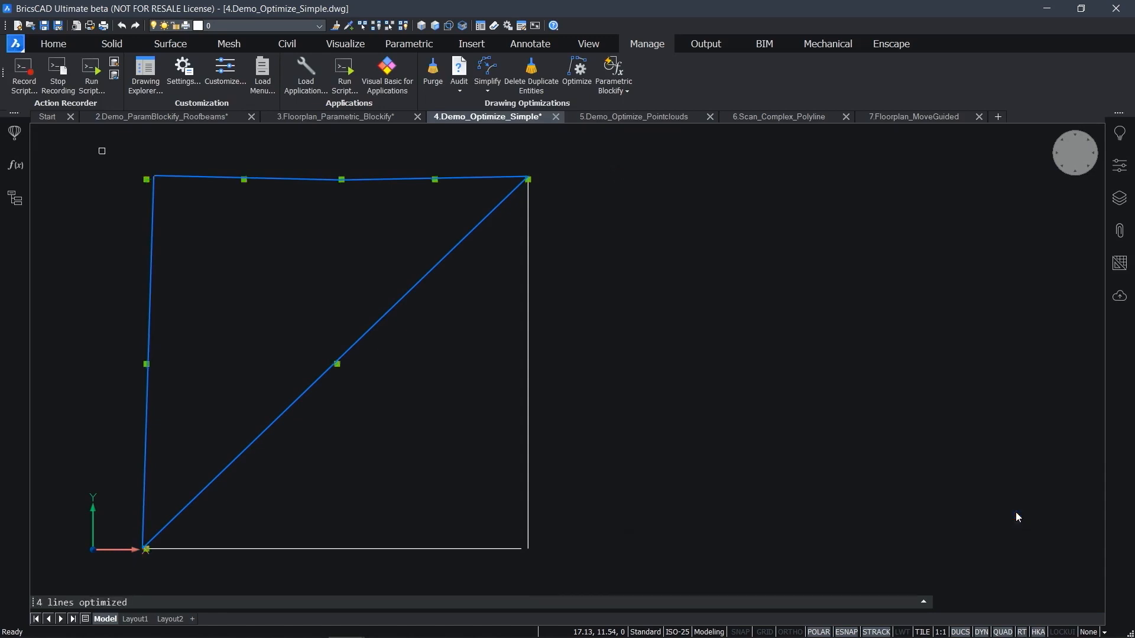
Check the lower-right and upper-left corners of the optimized square by selecting their adjoining lines
middle_click_drag(626, 409, 763, 415)
scroll(738, 490, "up", 5)
left_click_drag(651, 494, 491, 393)
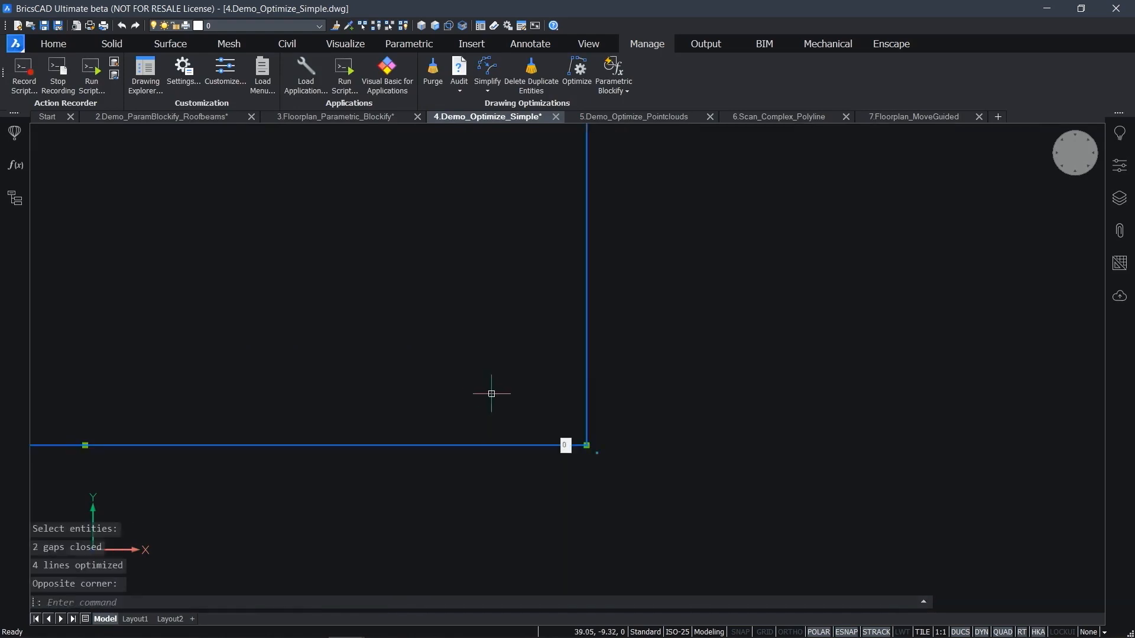
key("Escape")
scroll(418, 305, "down", 3)
middle_click_drag(429, 312, 813, 602)
middle_click_drag(498, 277, 520, 389)
left_click_drag(390, 278, 338, 236)
key("Escape")
Inspect the start and end point Y coordinates of the left segment of the optimized square's top edge
left_click_drag(567, 275, 488, 204)
left_click(1119, 166)
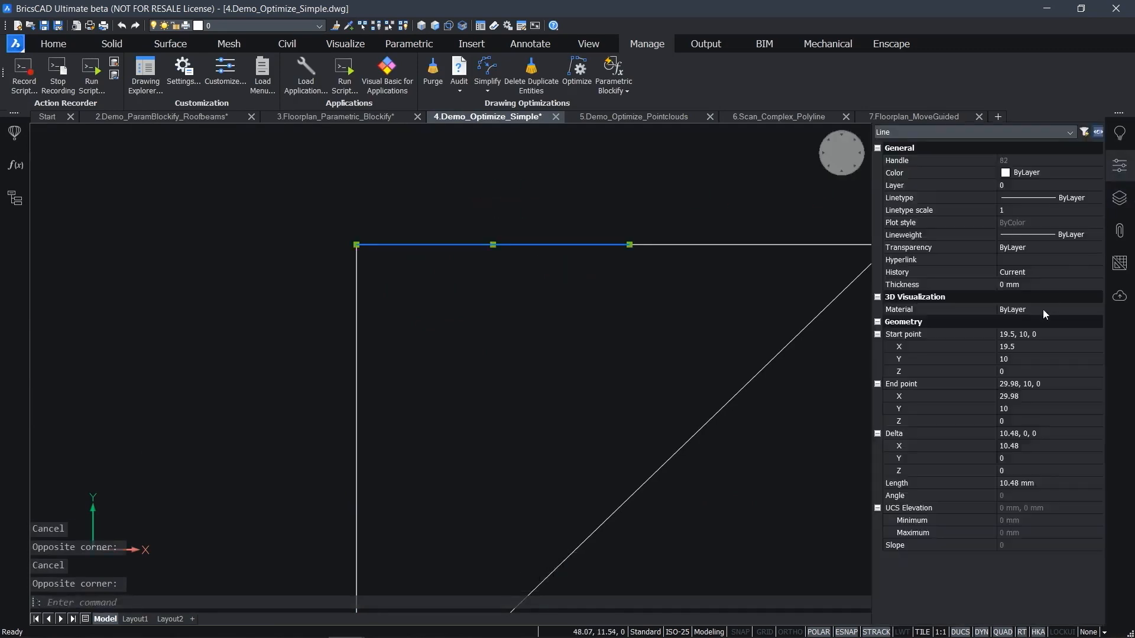
left_click(1028, 361)
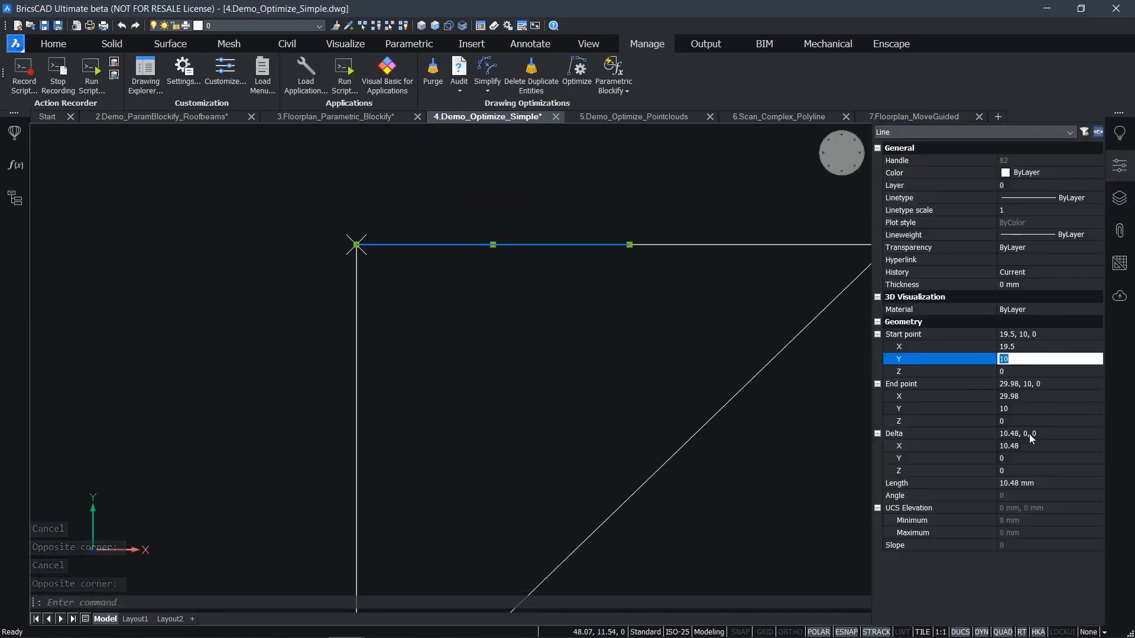
left_click(1024, 409)
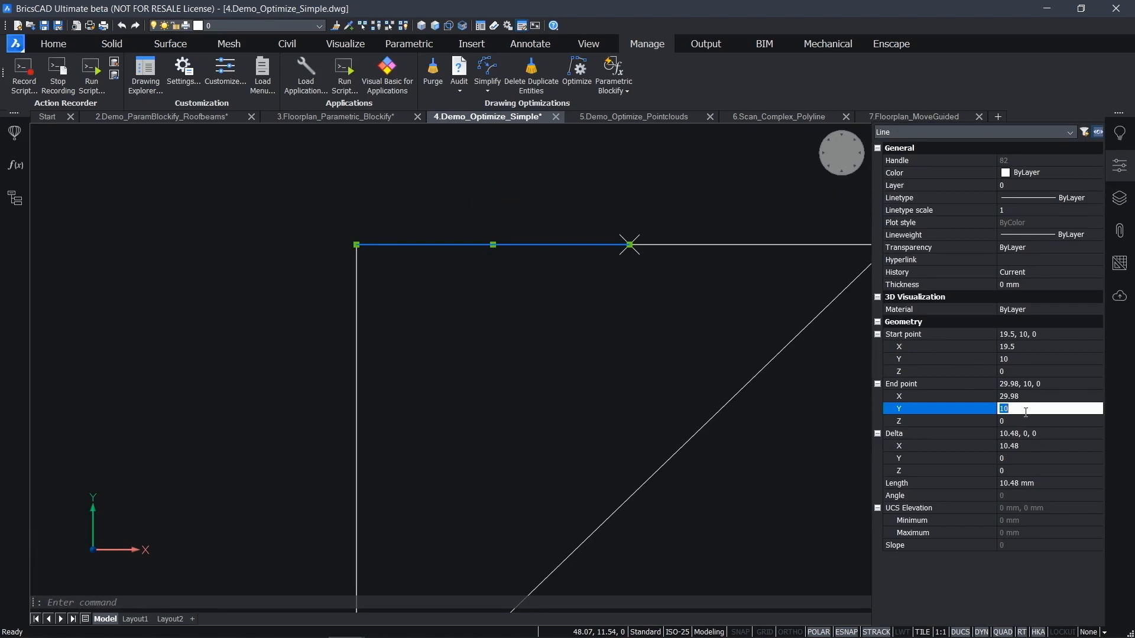
left_click(1119, 165)
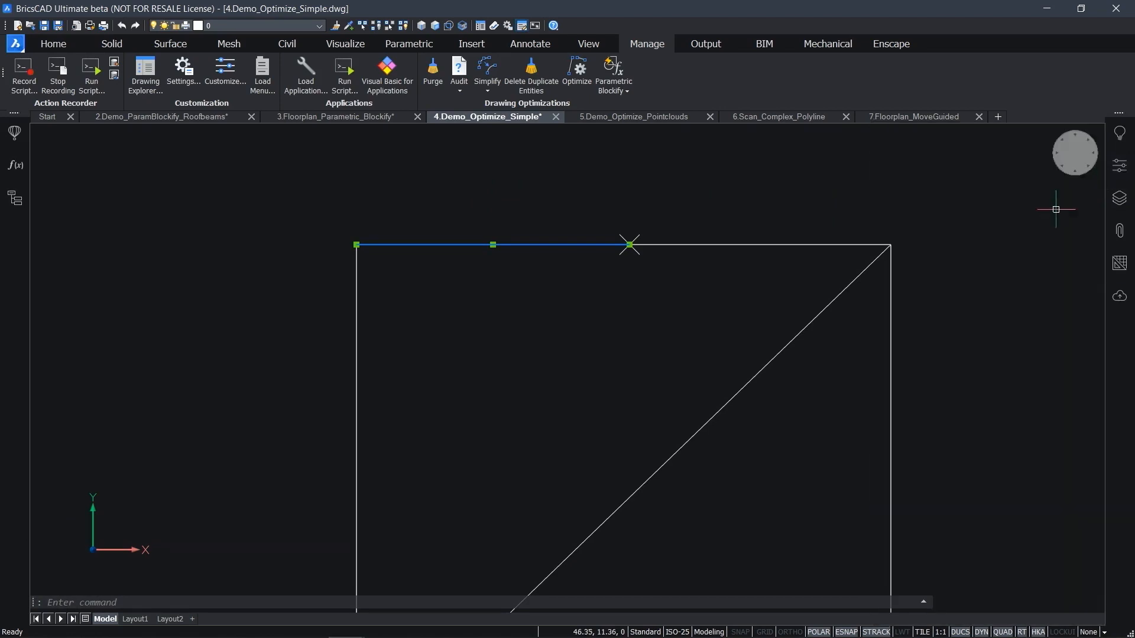
key("Escape")
scroll(949, 288, "down", 2)
middle_click_drag(977, 314, 810, 238)
Switch to the 5.Demo_Optimize_Pointclouds drawing and inspect a room corner above the central corridor by selecting its wall lines
left_click(598, 121)
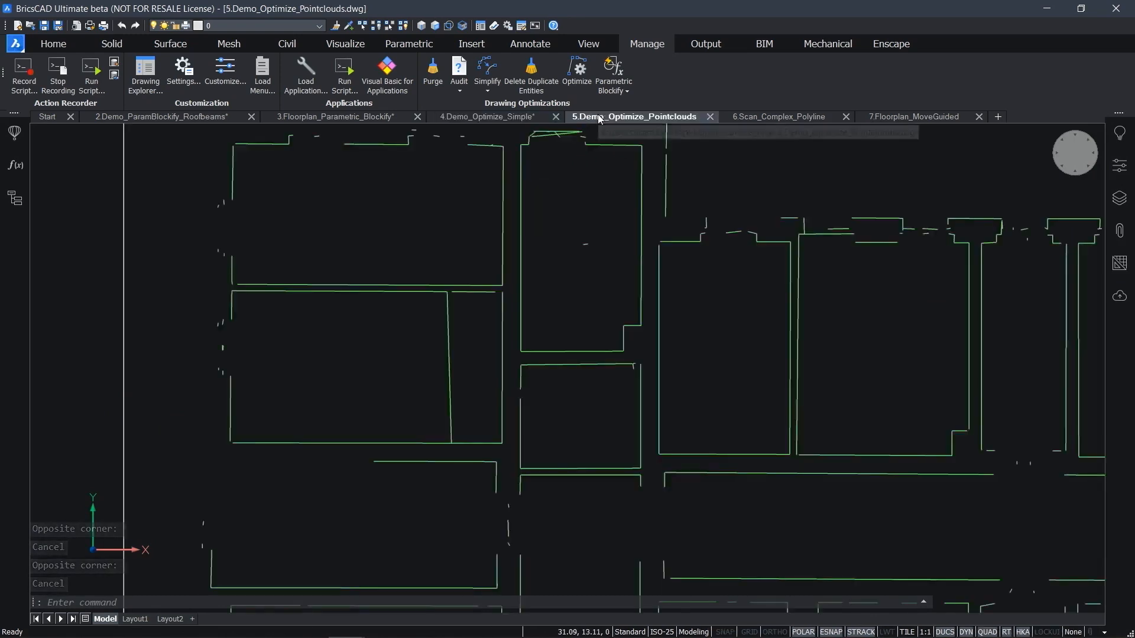
scroll(709, 266, "down", 2)
mouse_move(819, 330)
middle_mouse_down()
mouse_move(630, 294)
mouse_move(539, 302)
middle_mouse_up()
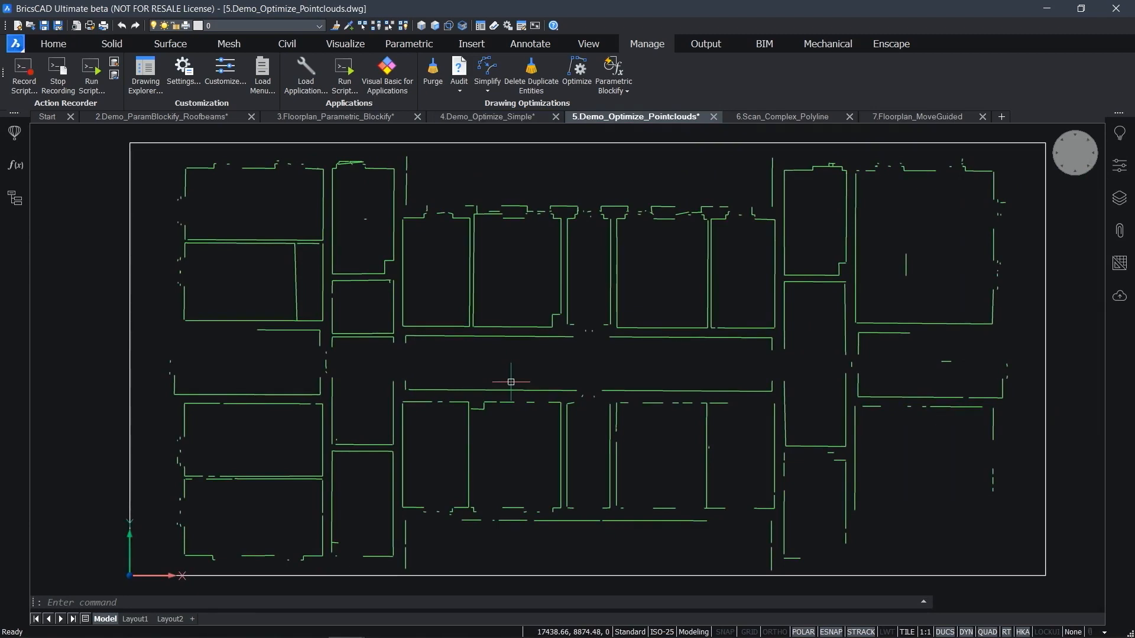
left_click(443, 332)
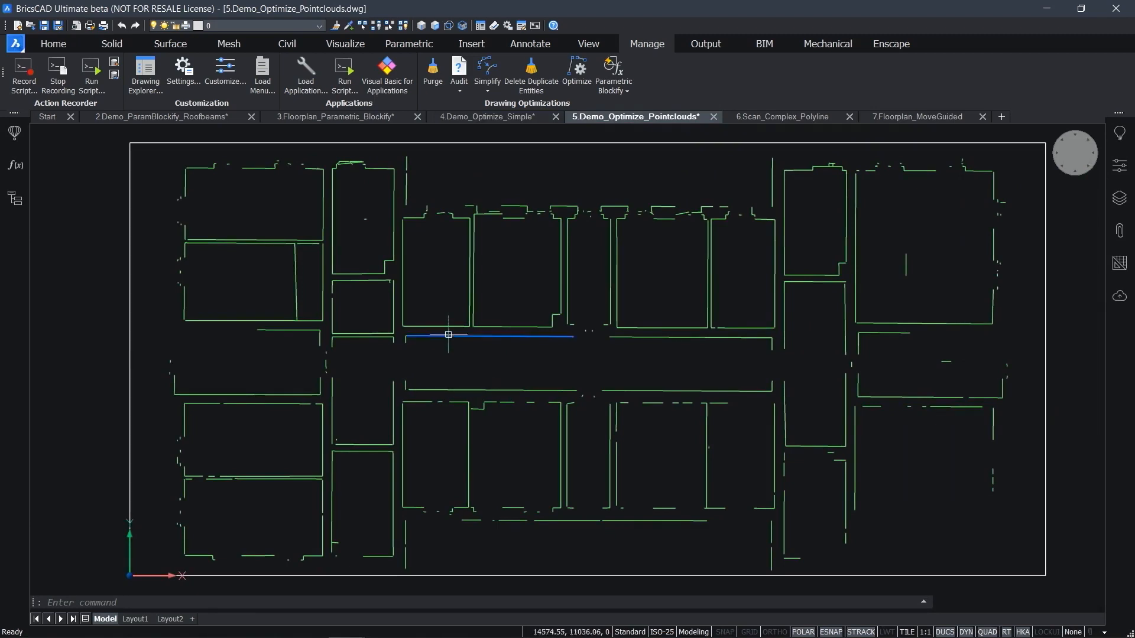
scroll(564, 335, "up", 5)
key("Escape")
key("Escape")
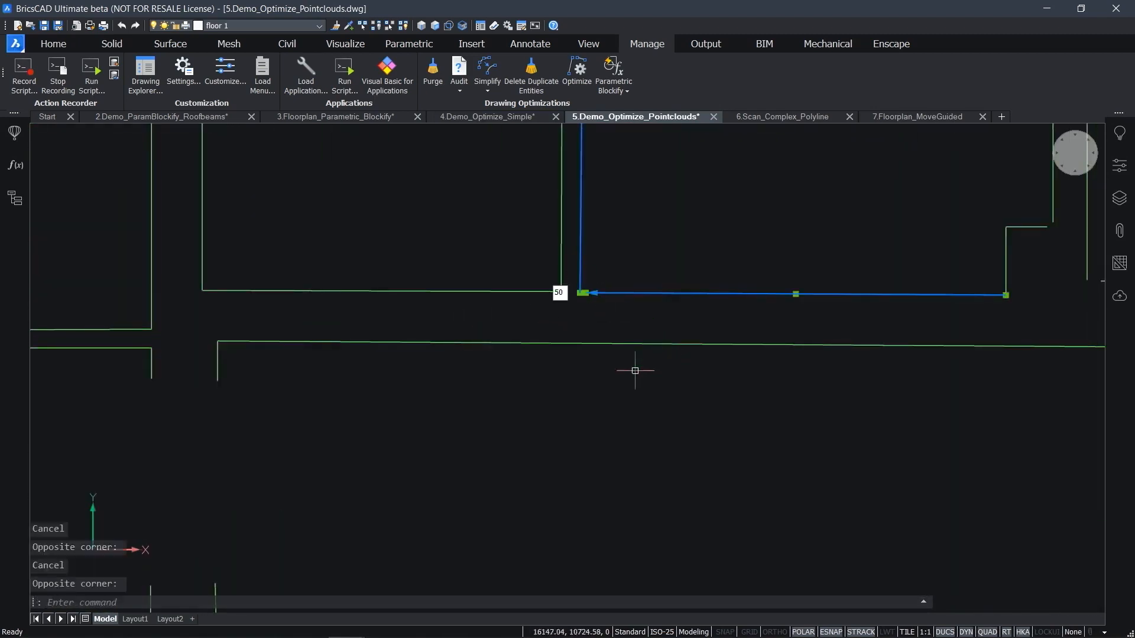
Check the gap in the wall line above the corridor's right half by selecting the lines beside it
scroll(552, 375, "down", 3)
mouse_move(691, 404)
middle_mouse_down()
mouse_move(459, 339)
mouse_move(416, 341)
middle_mouse_up()
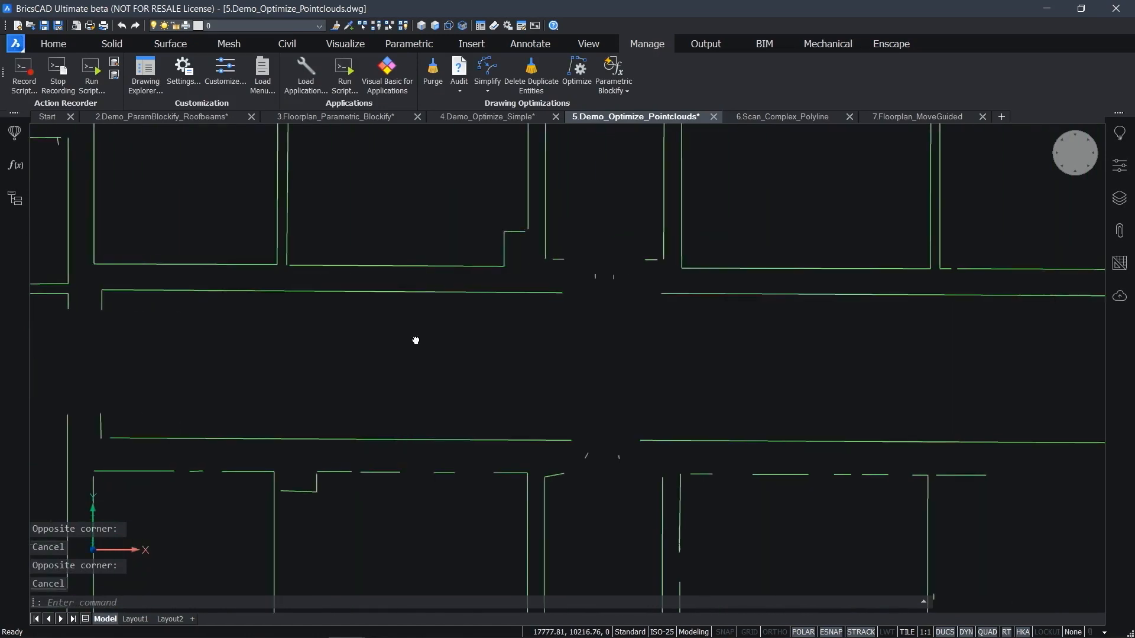
left_click(955, 269)
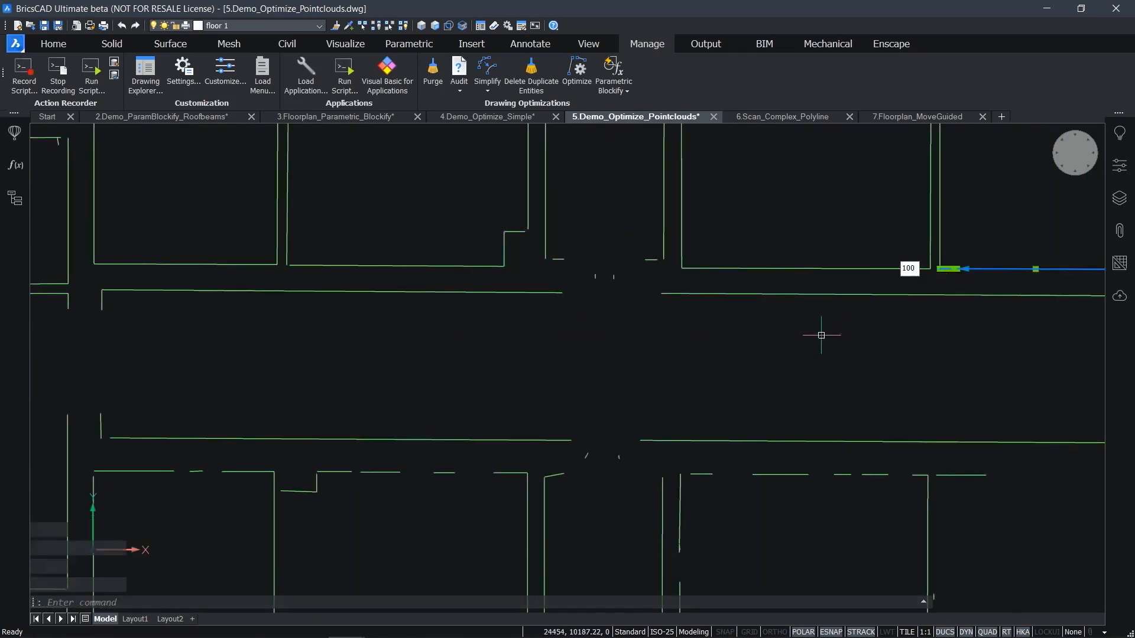
key("Escape")
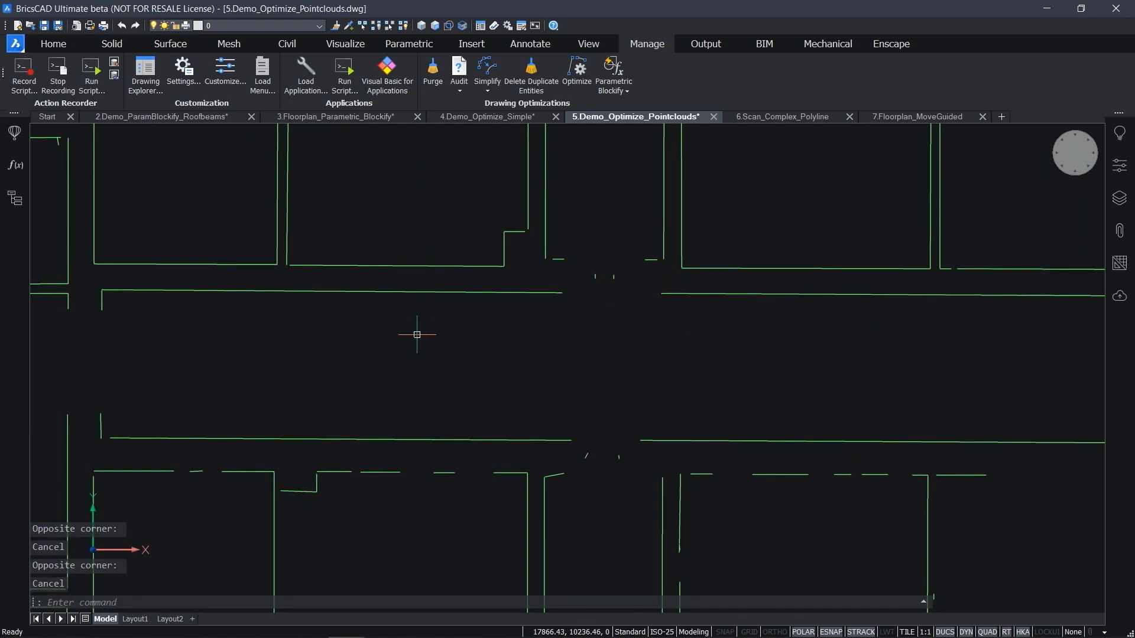
Try the BIM Quickdraw command along the central corridor's upper wall line
middle_click_drag(421, 339, 491, 336)
scroll(411, 336, "down", 2)
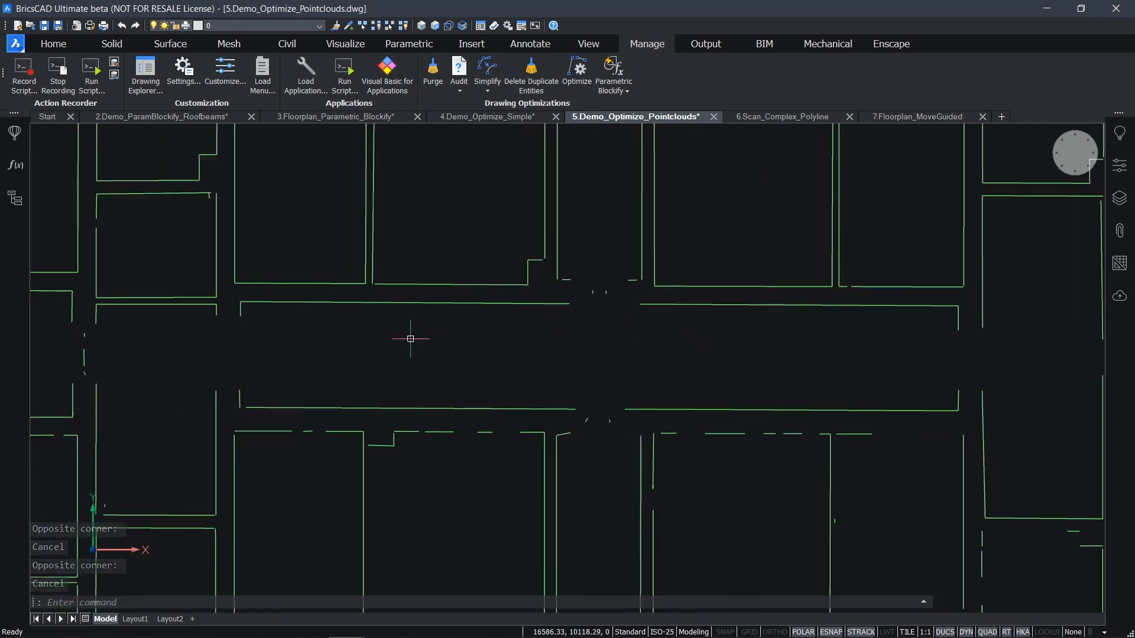
middle_click_drag(400, 346, 482, 359)
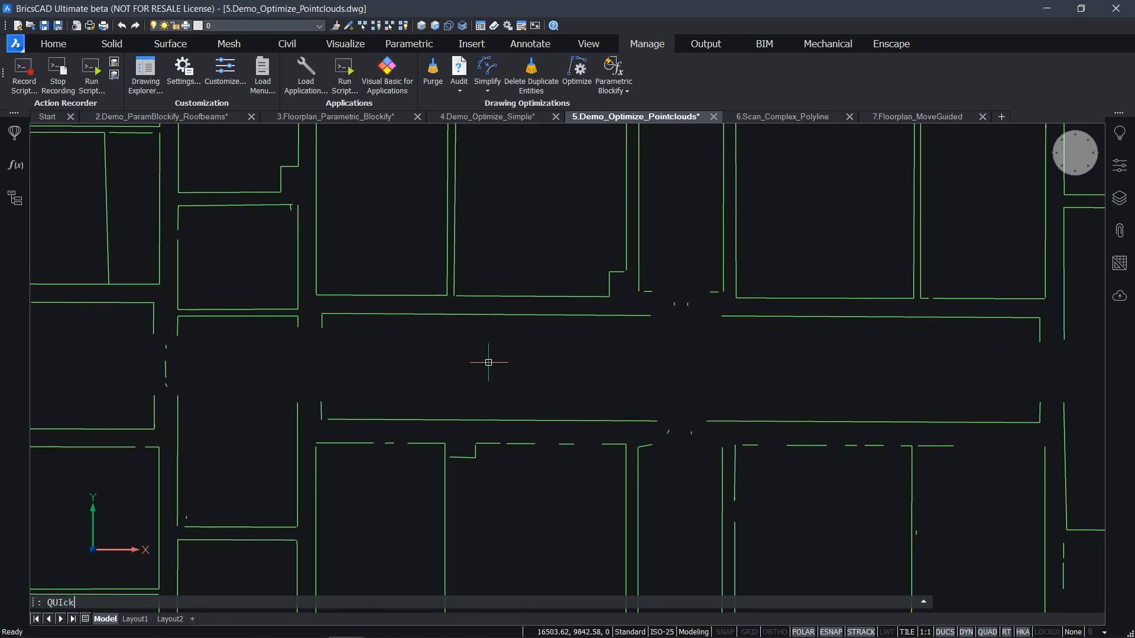
key("Down")
key("Down")
key("Return")
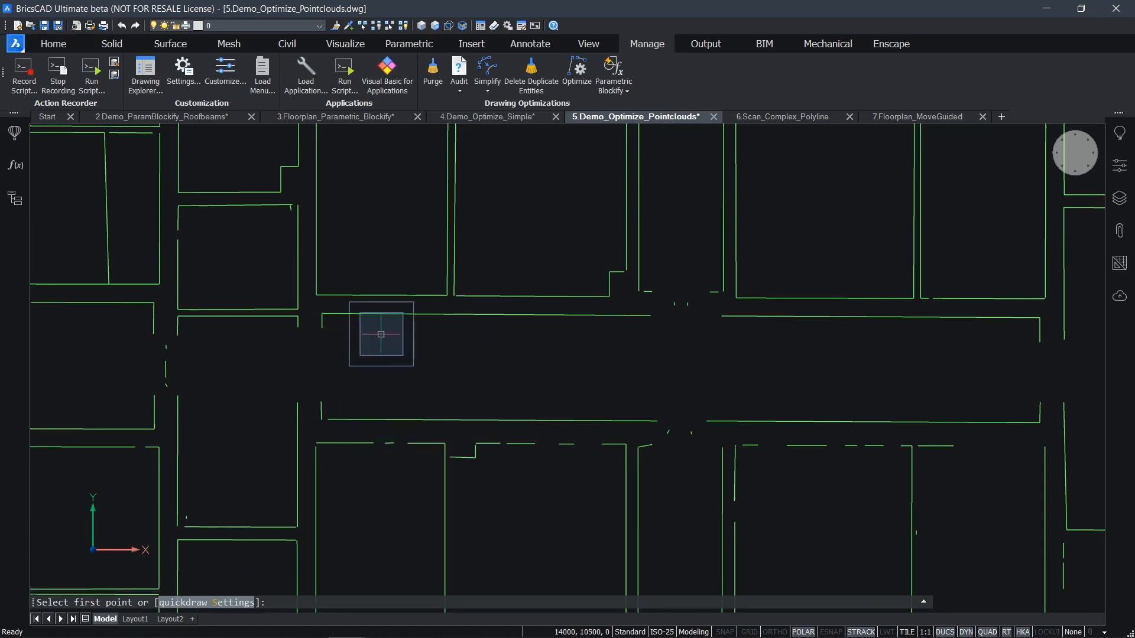
key("Escape")
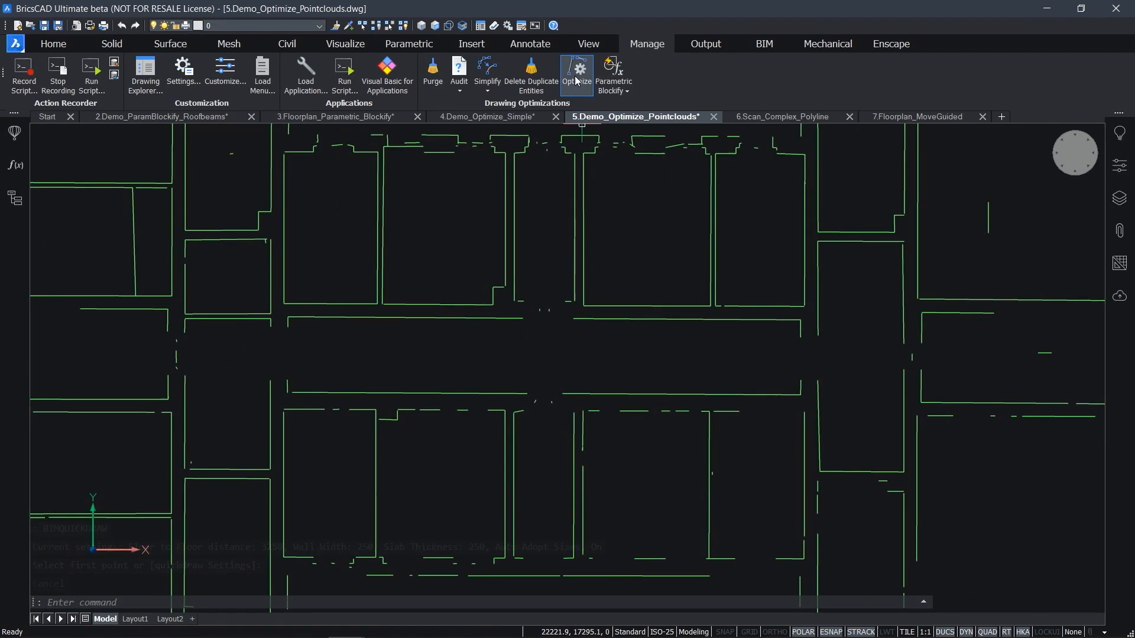
Optimize the entire drawing with an angle tolerance of 10 degrees and a gap tolerance of 100
left_click(576, 80)
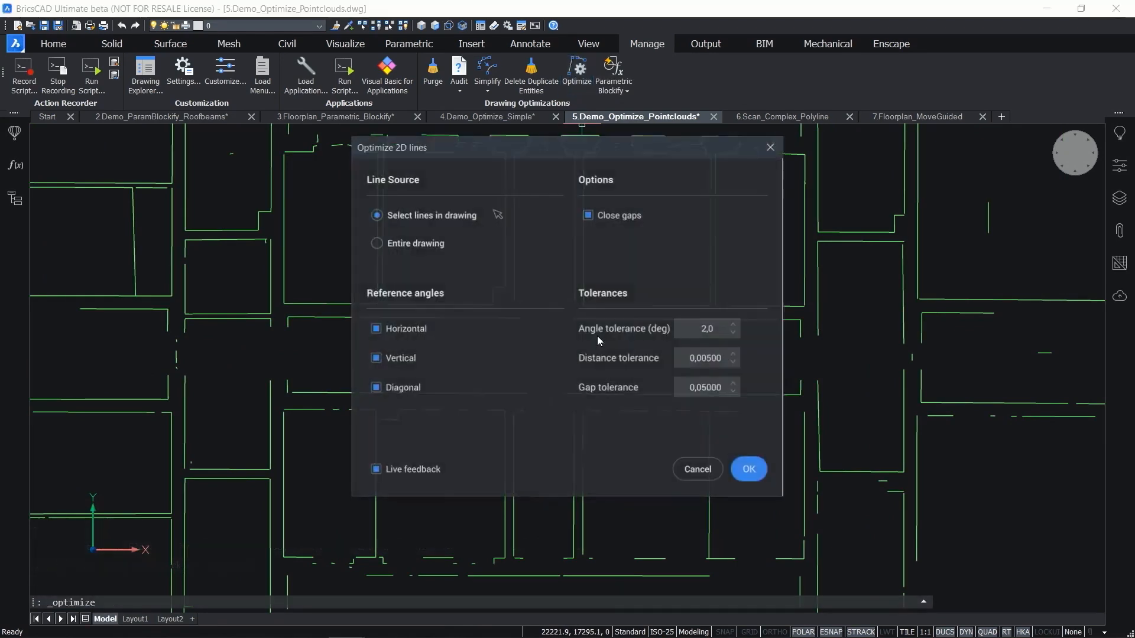
left_click(376, 243)
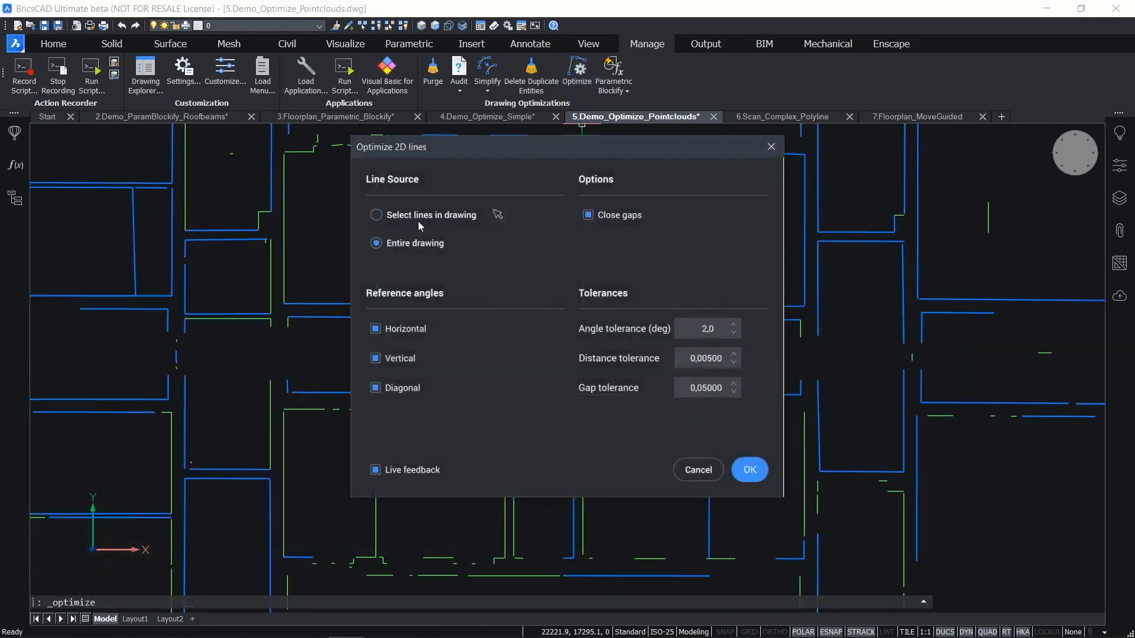
left_click_drag(509, 153, 592, 169)
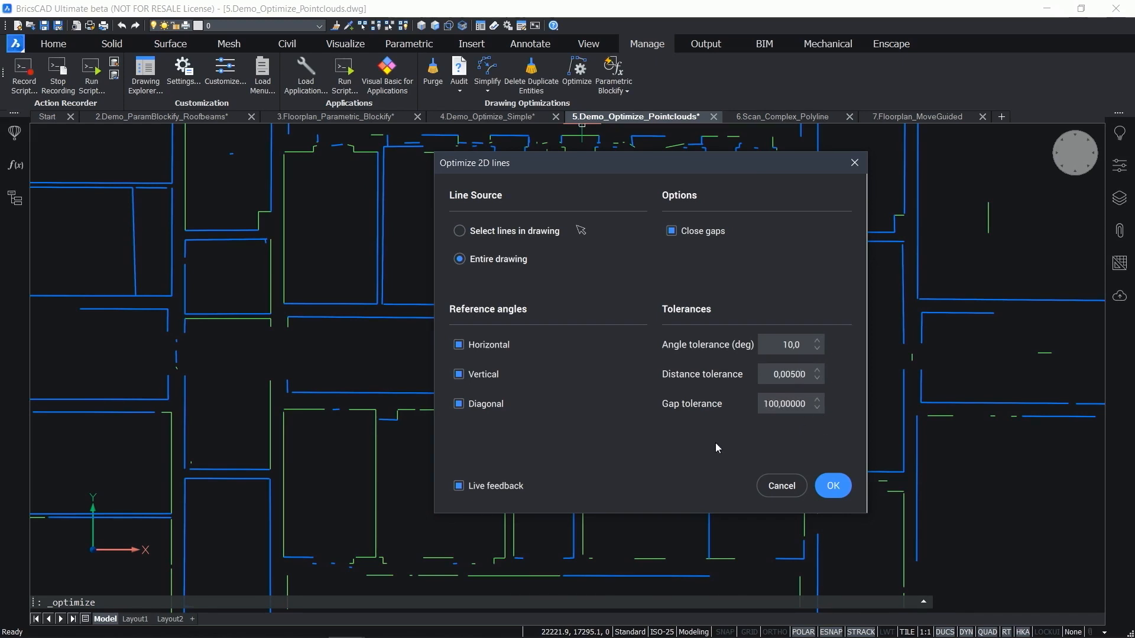
left_click(832, 486)
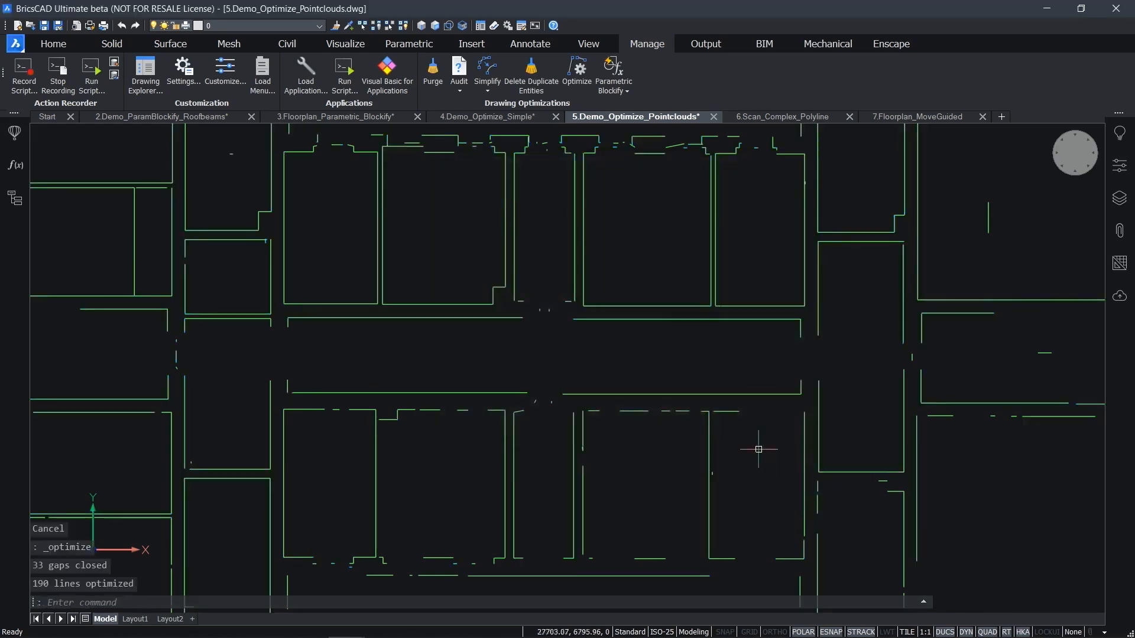
Quickdraw a rectangular room over the central corridor, from its upper-left inner corner to its lower-right inner corner, and view it in 3D
scroll(345, 330, "up", 3)
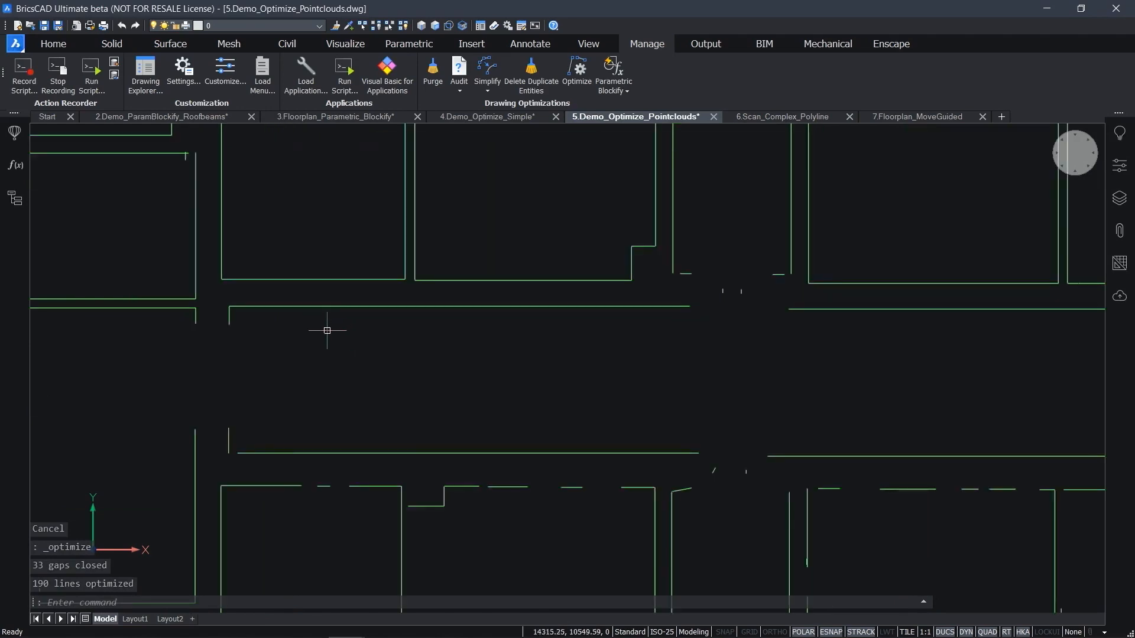
type("BIMQUICKDRAW")
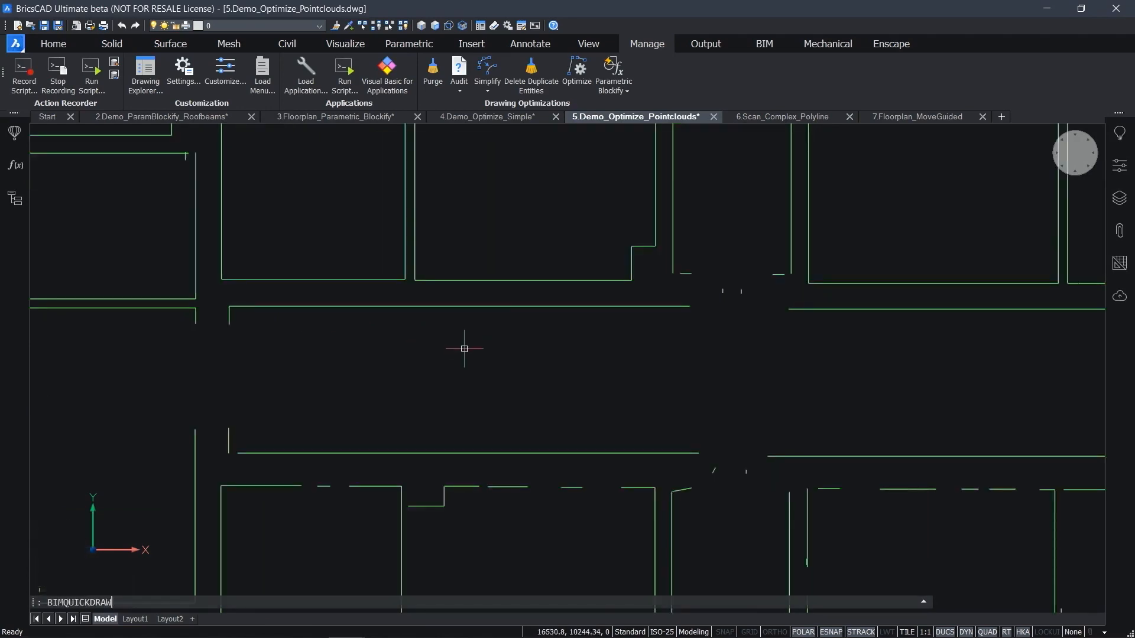
key("Return")
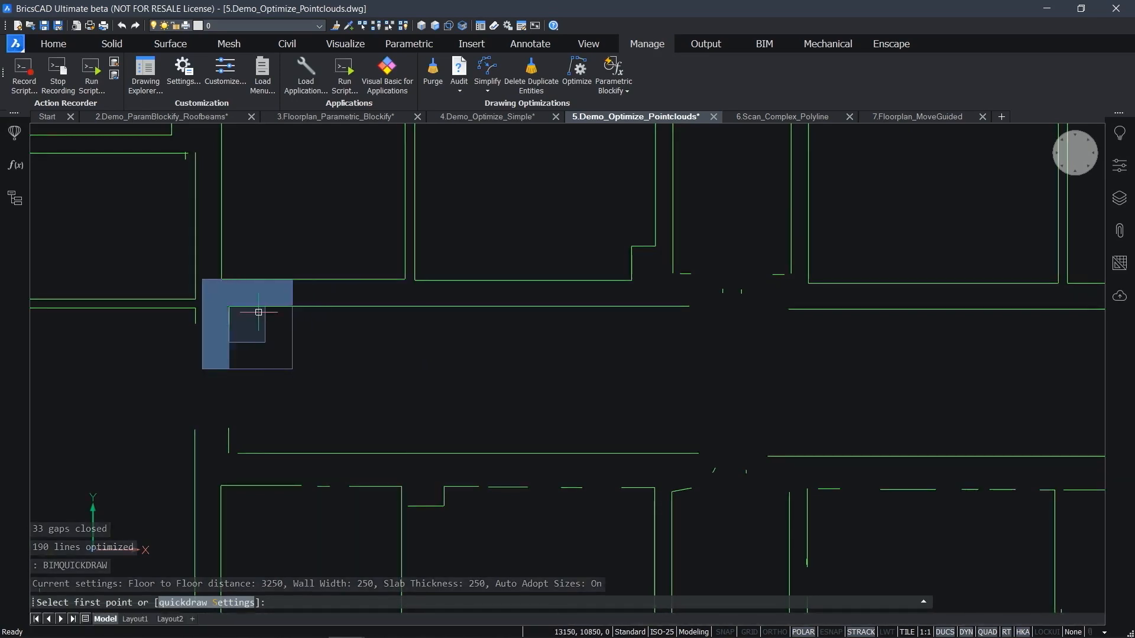
left_click(230, 306)
scroll(376, 351, "down", 5)
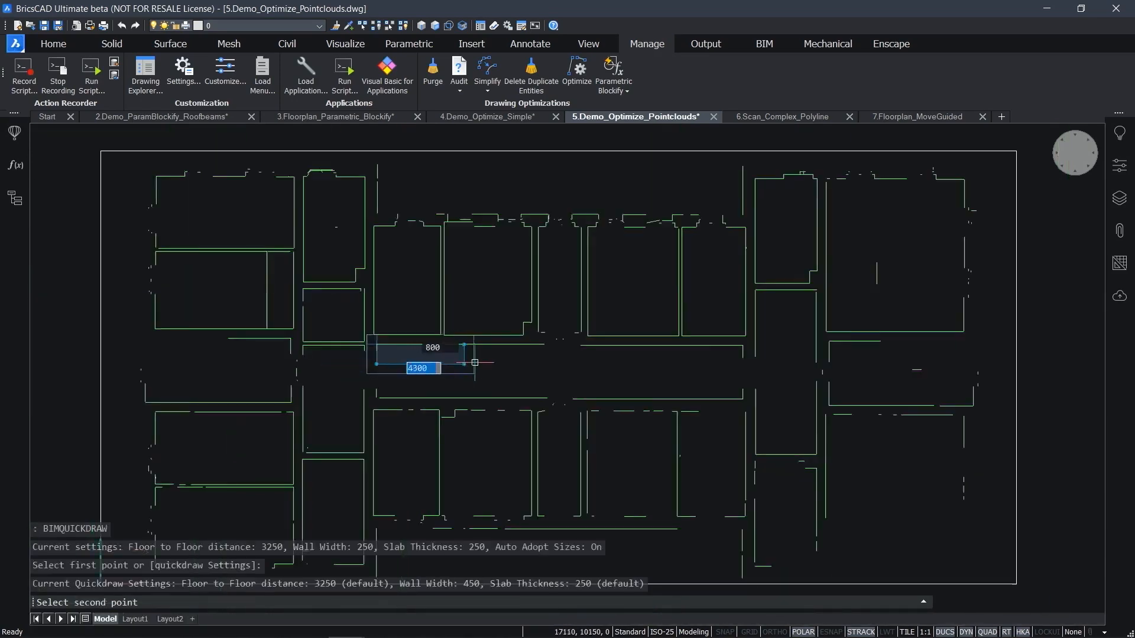
left_click(744, 401)
middle_click_drag(764, 323, 782, 363, "shift")
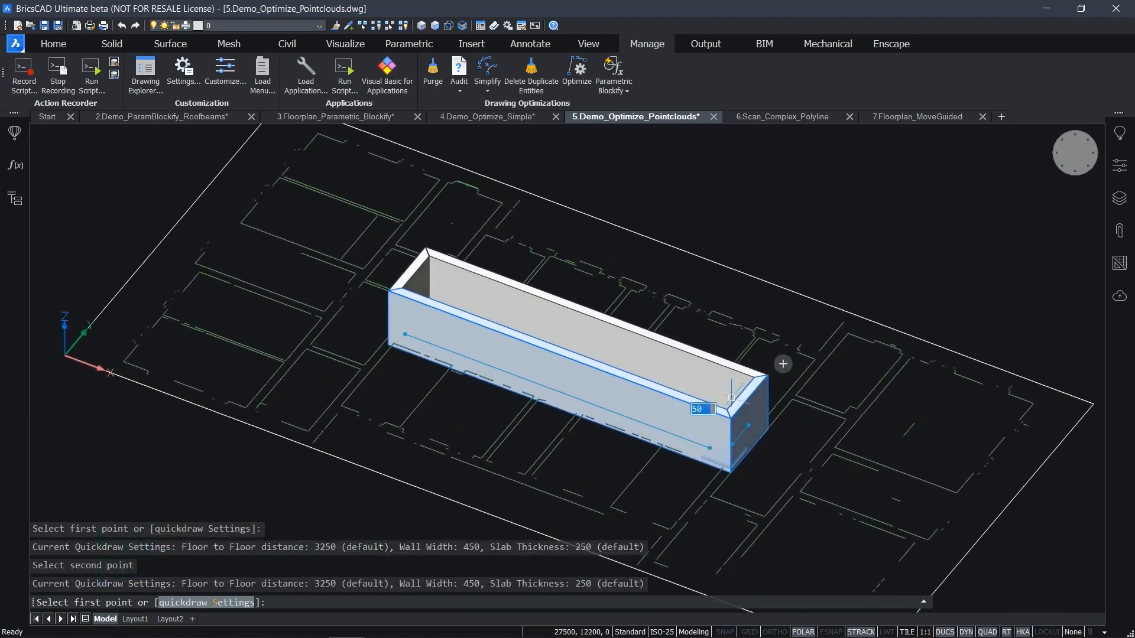
key("Escape")
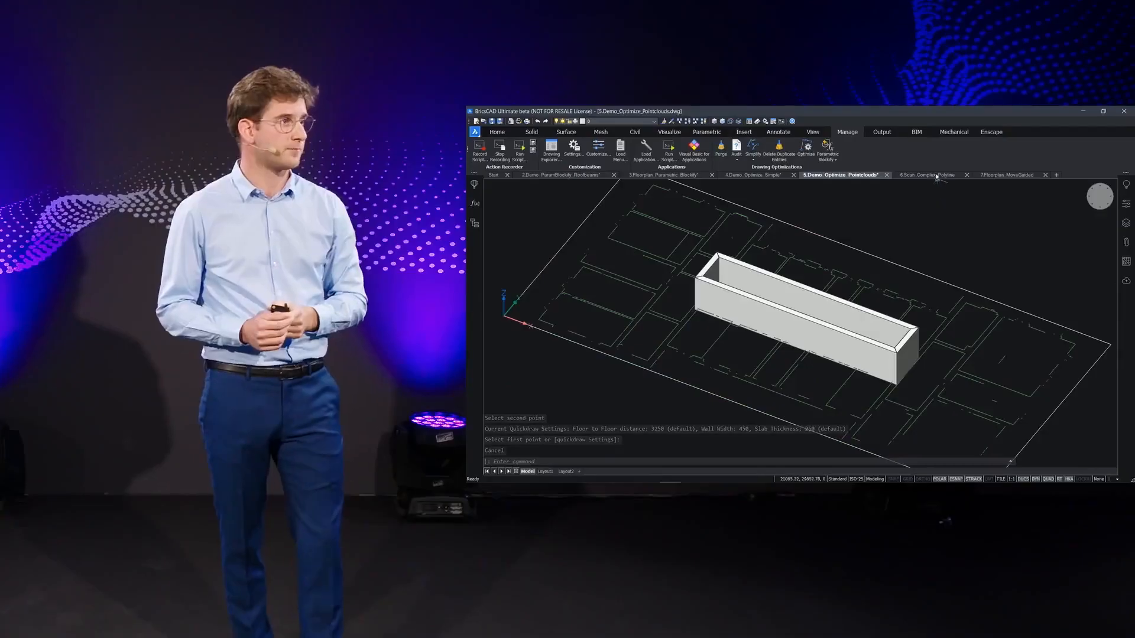
Switch to the 6.Scan_Complex_Polyline drawing and turn off layers 3 to 25, from Arc_asfalt through the Infra_waterleiding layer
left_click(782, 116)
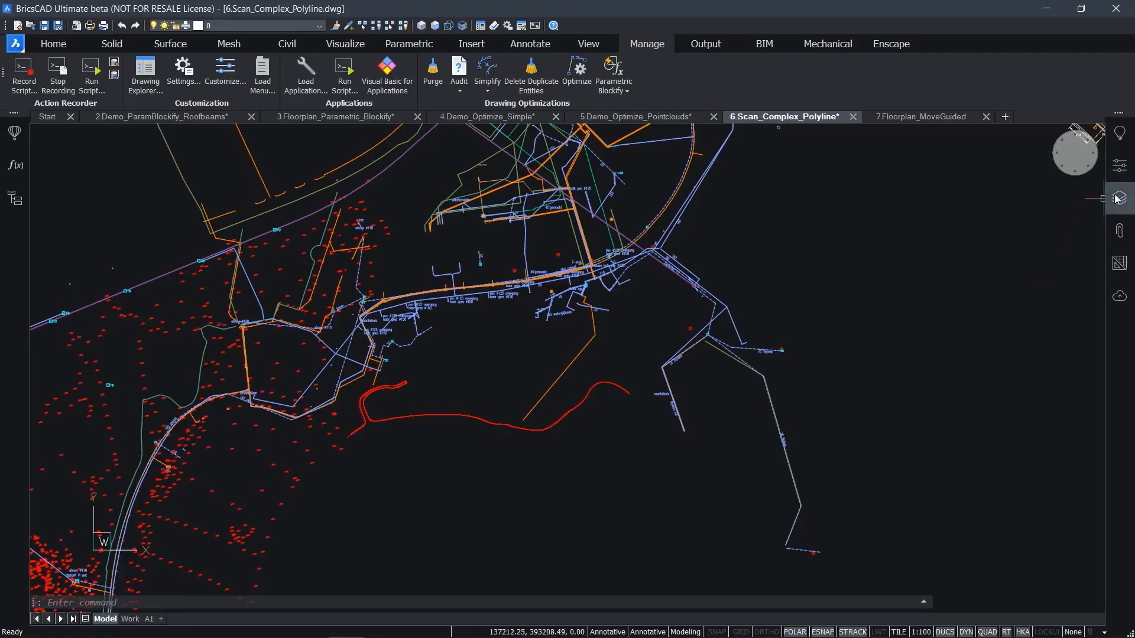
left_click(1118, 199)
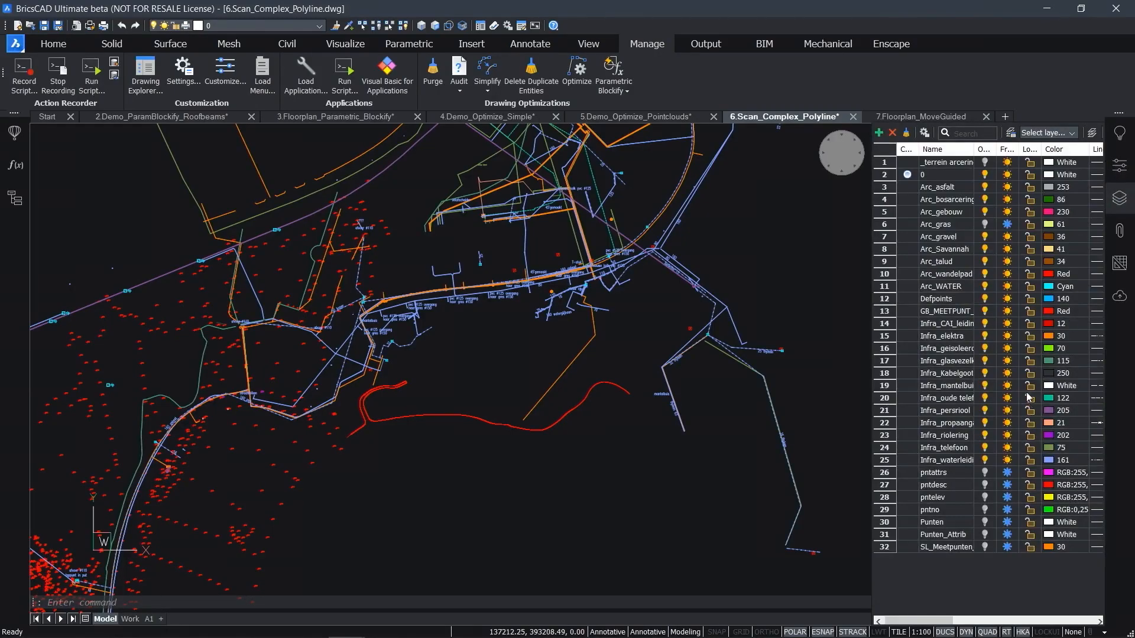
left_click(936, 188)
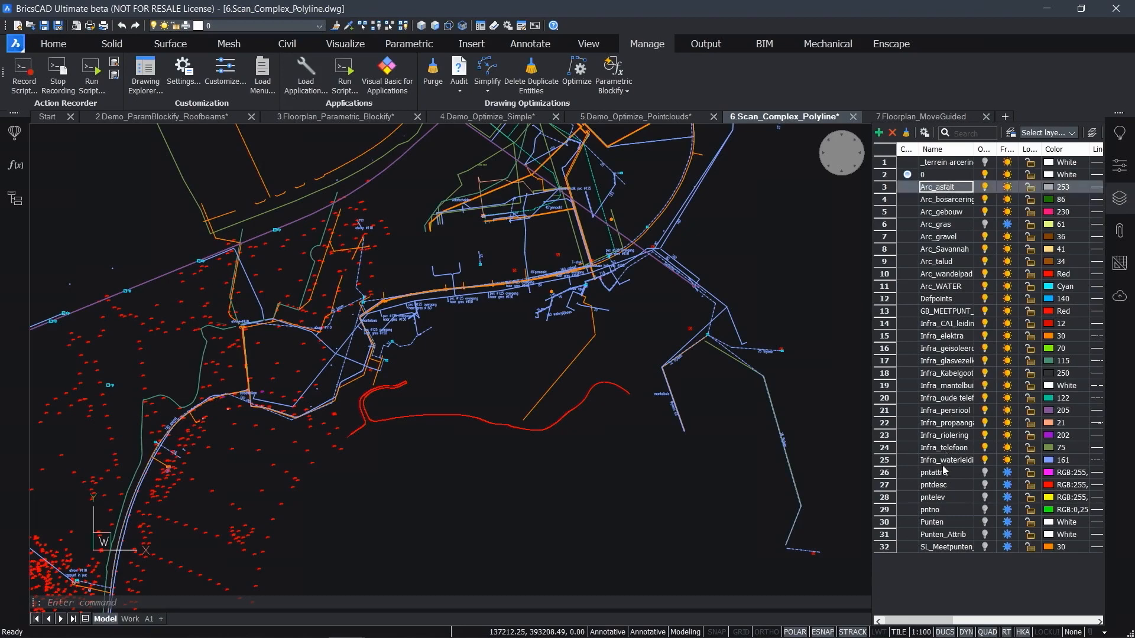
left_click(942, 460, "shift")
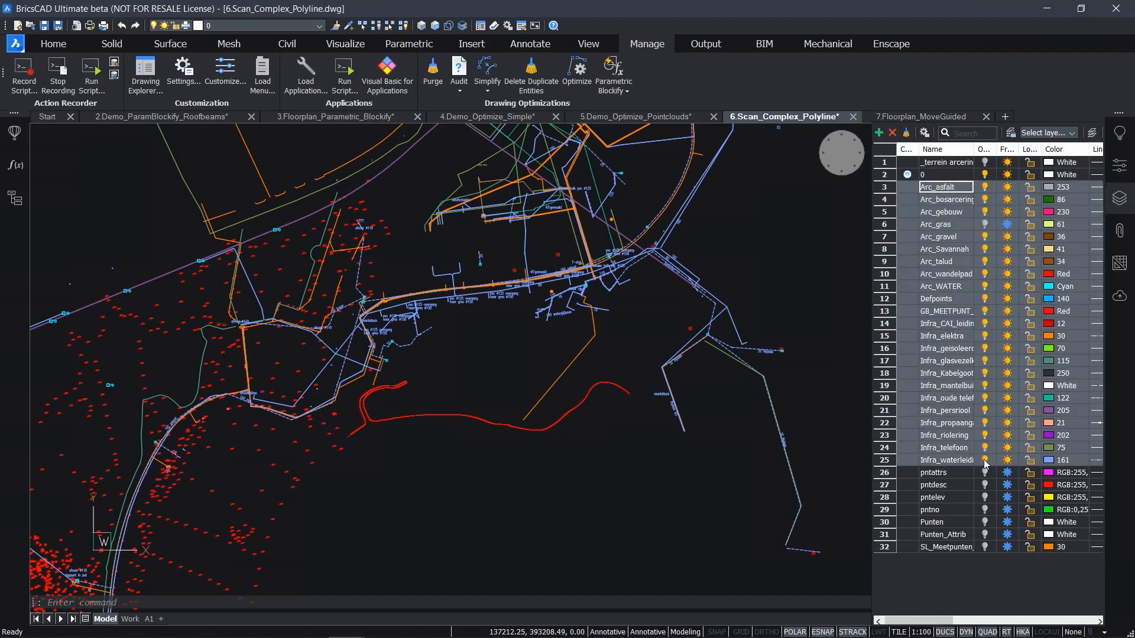
left_click(984, 461)
left_click(1130, 206)
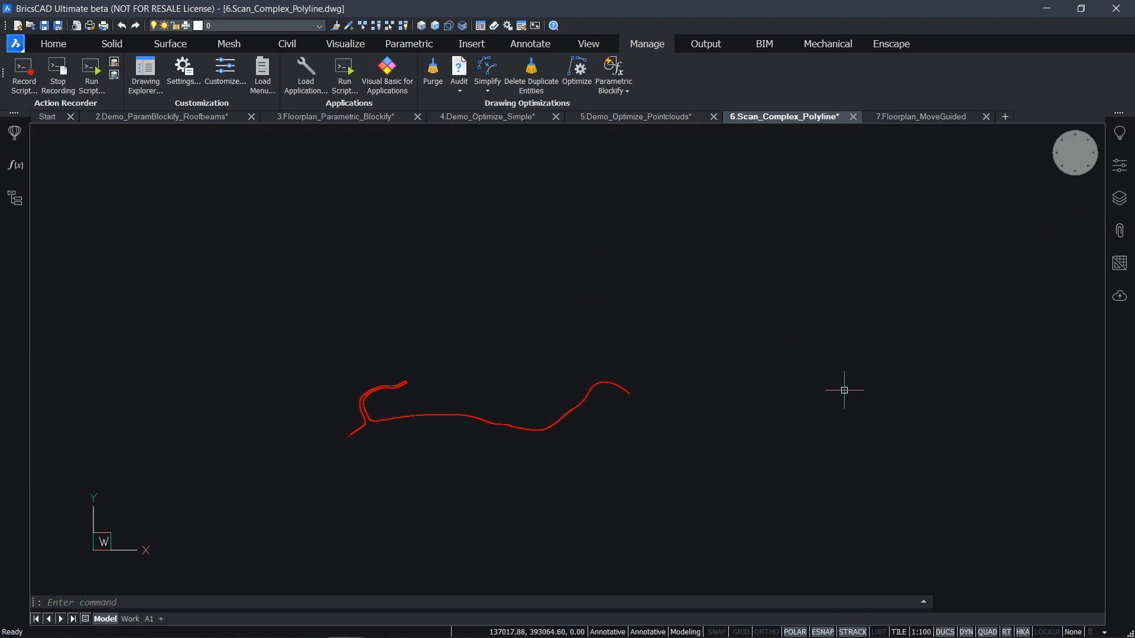
Select the remaining red path polyline to examine how densely its vertices are spaced
middle_click_drag(727, 398, 760, 355)
scroll(557, 406, "up", 2)
left_click(535, 400)
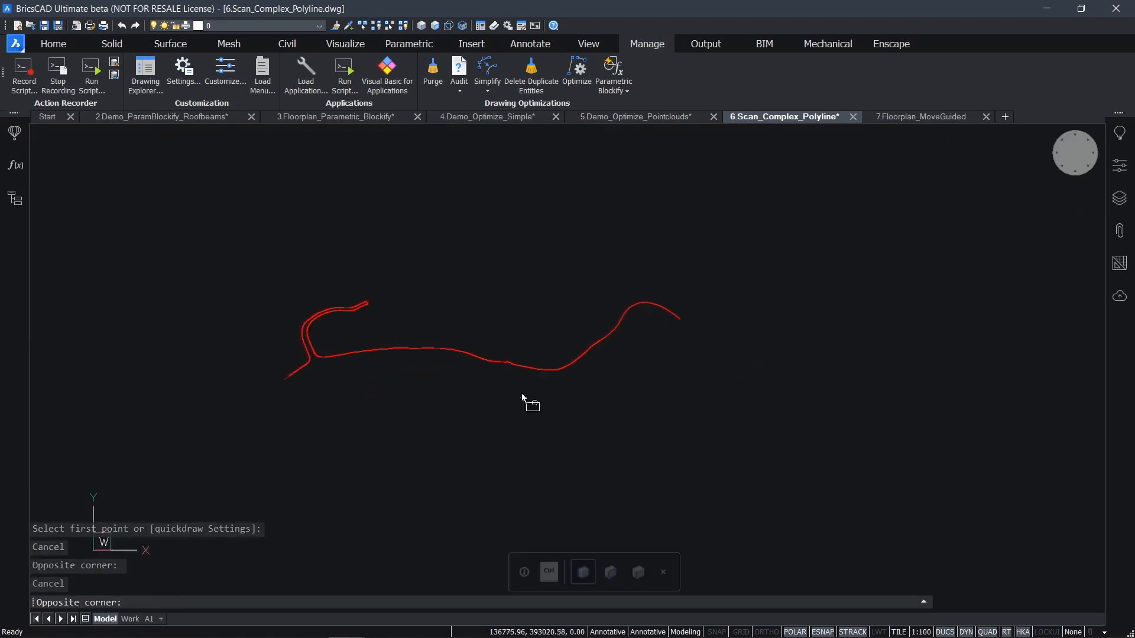
left_click(438, 337)
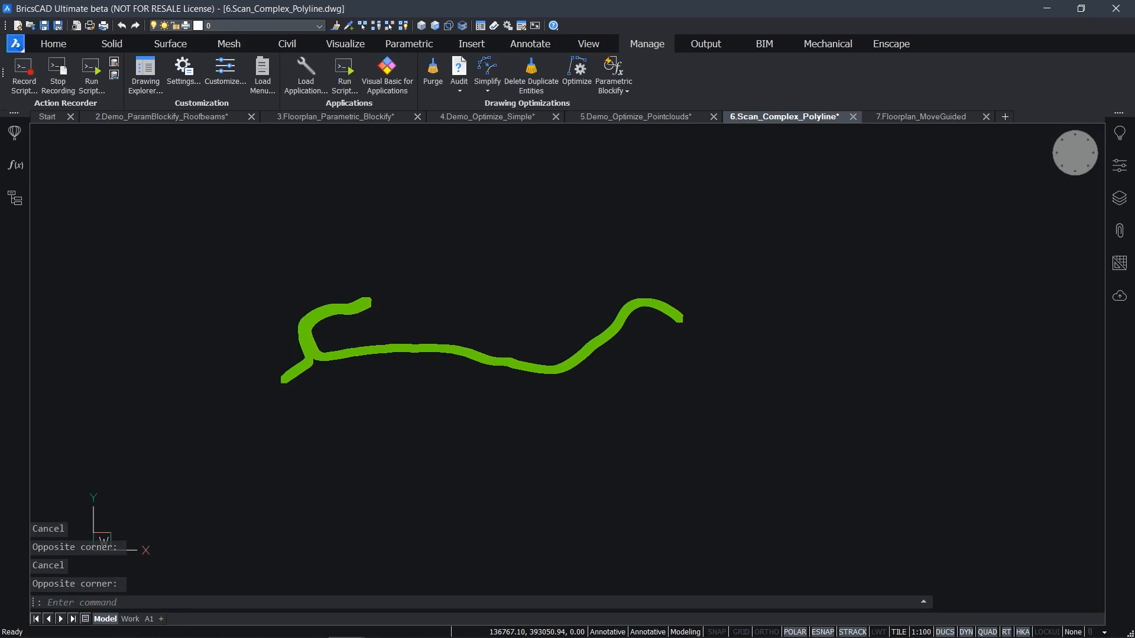
scroll(514, 340, "up", 2)
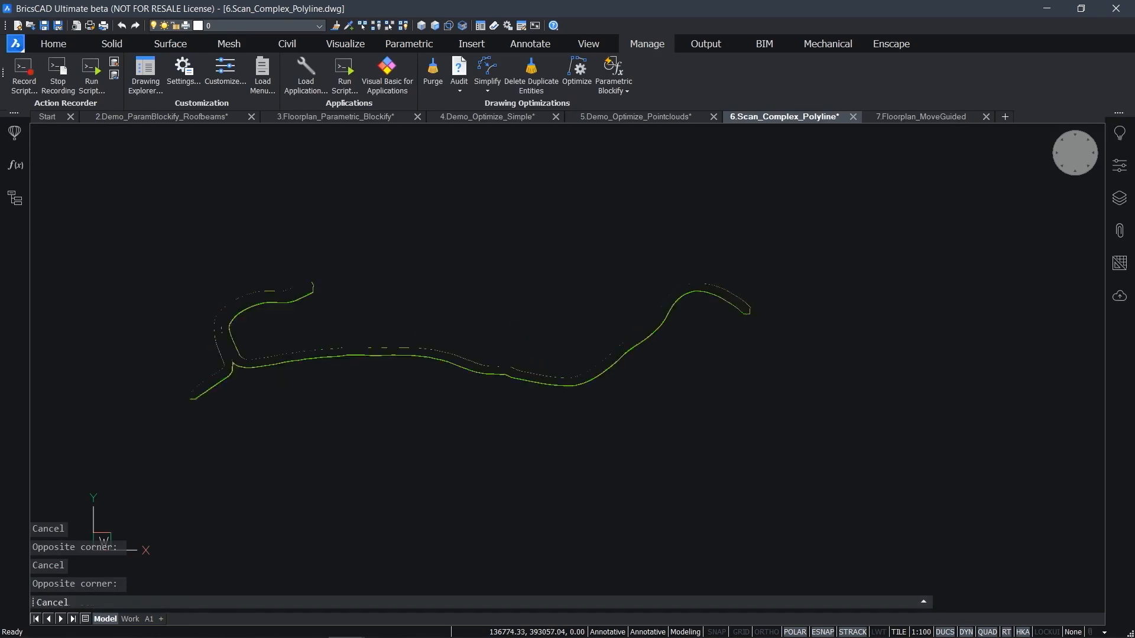
Simplify the long red polyline with a maximum vertex distance of 1 and a maximum angle change of 2, leaving arc segments unstraightened
middle_click_drag(518, 357, 560, 353)
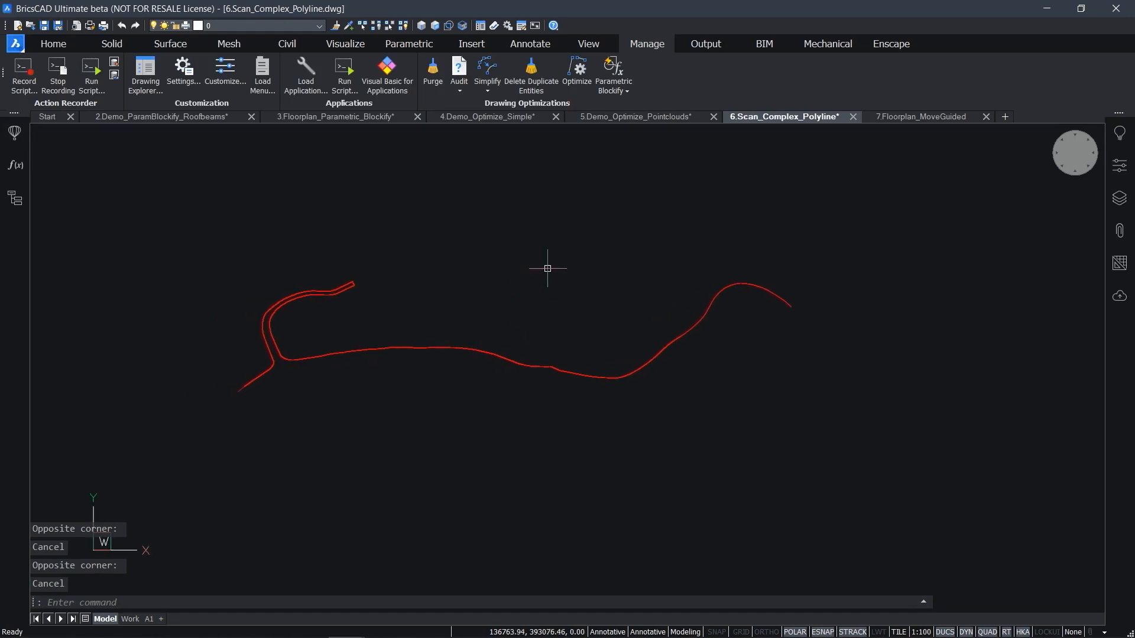
left_click(487, 71)
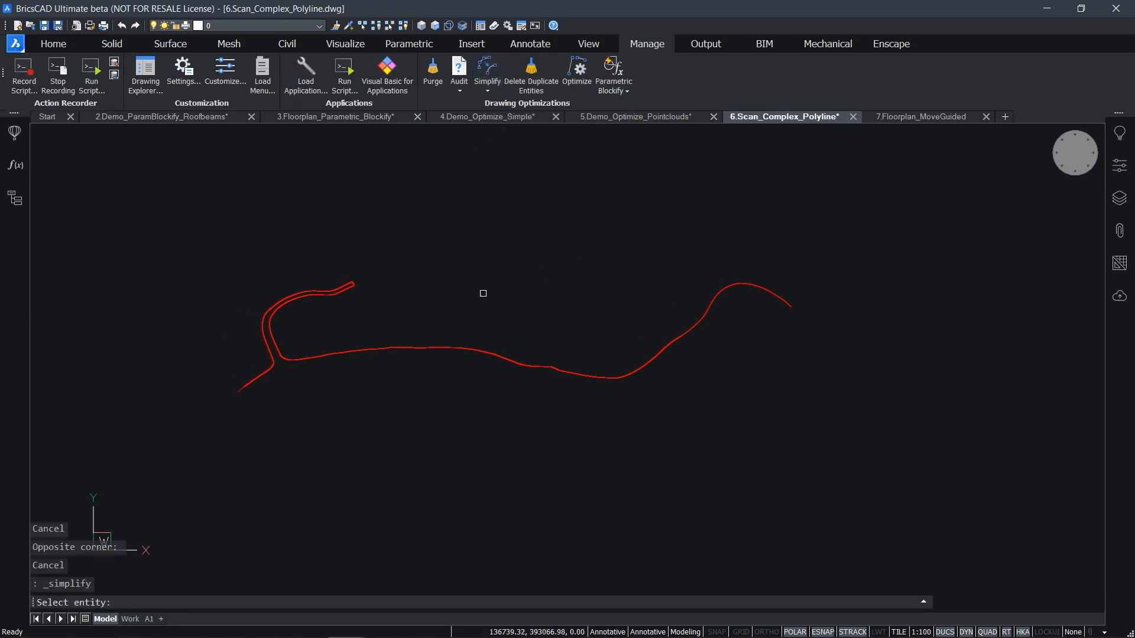
left_click(461, 347)
type("1")
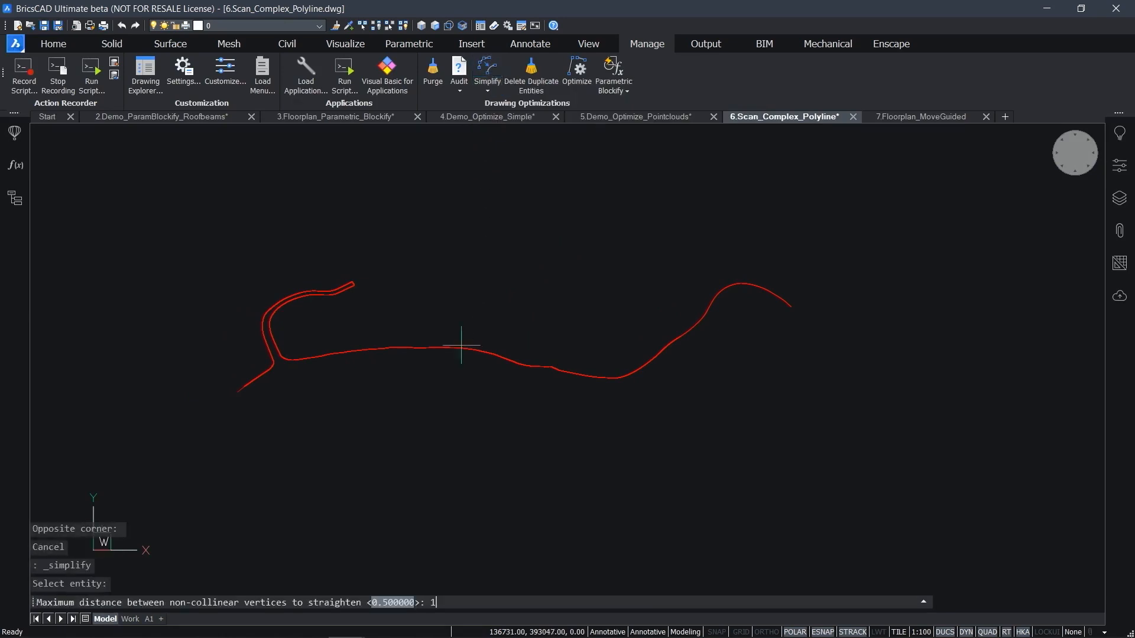
key("Return")
type("2")
key("Return")
key("Return")
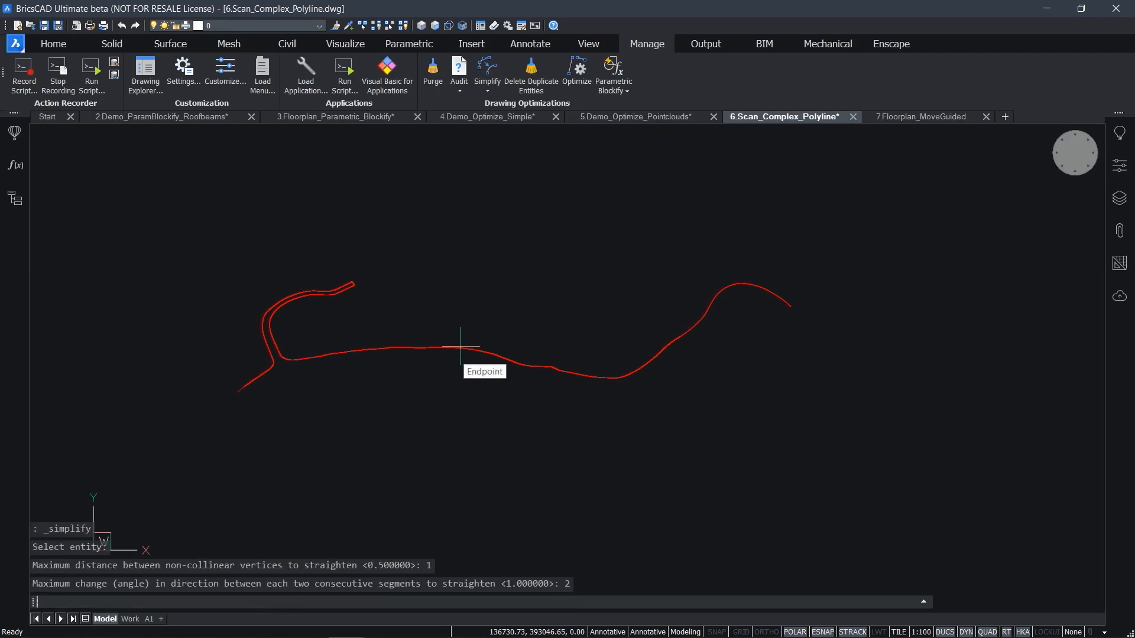
Select the simplified polyline to examine how densely its vertices are spaced
left_click(445, 393)
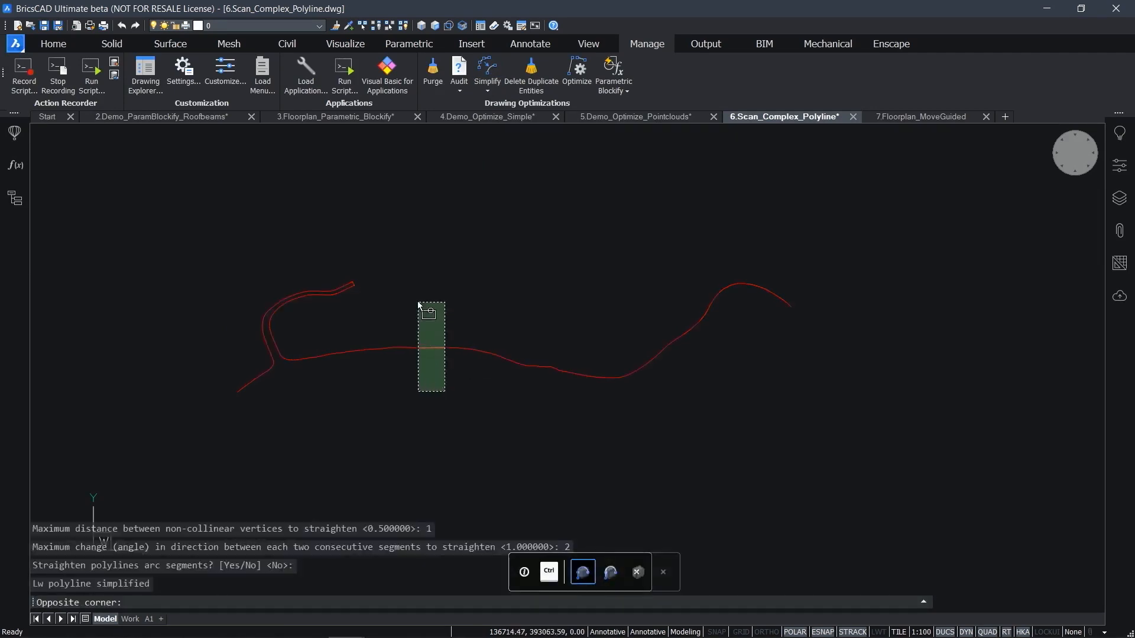
left_click(418, 301)
key("Escape")
left_click(416, 308)
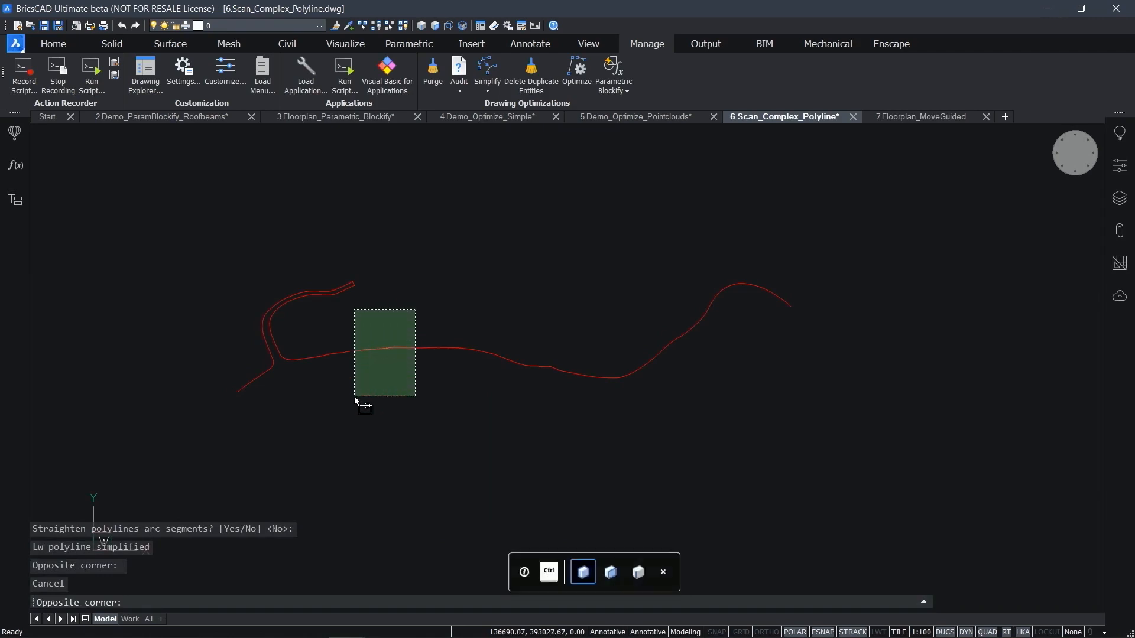
left_click(355, 395)
key("Escape")
left_click(338, 347)
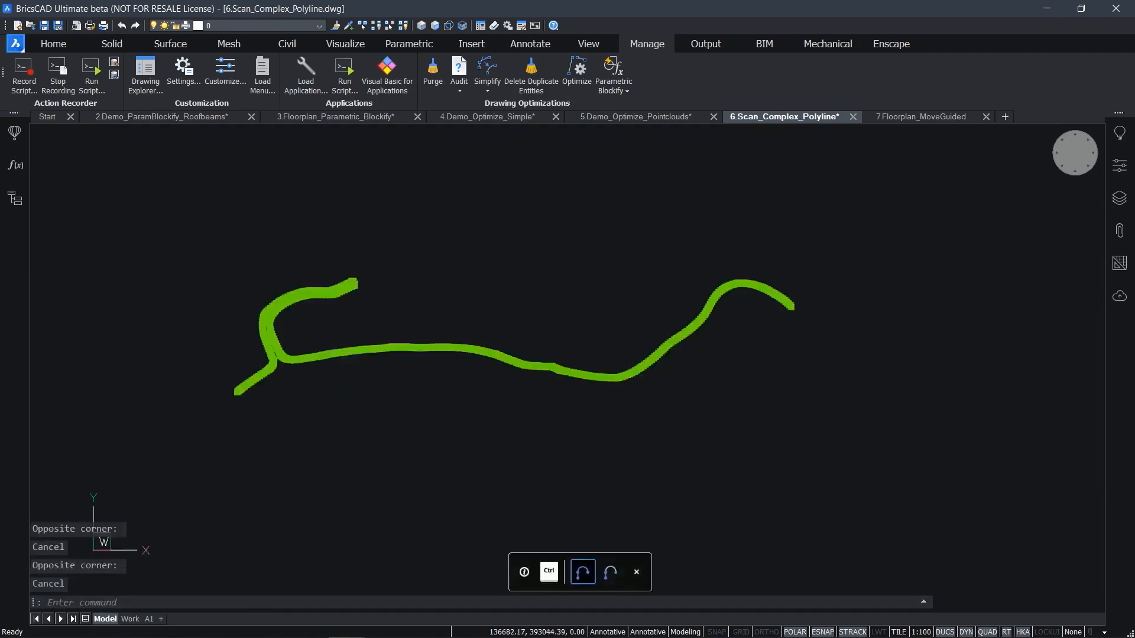
key("Escape")
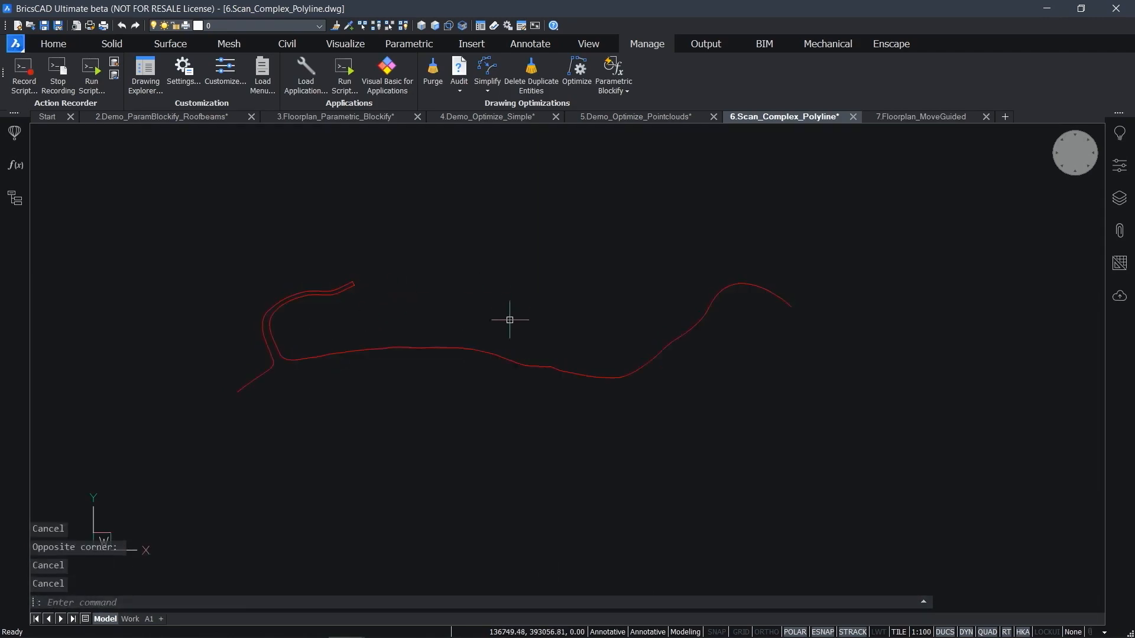
Check the simplified polyline's vertex count in its properties
left_click(458, 378)
left_click(410, 294)
left_click(1117, 168)
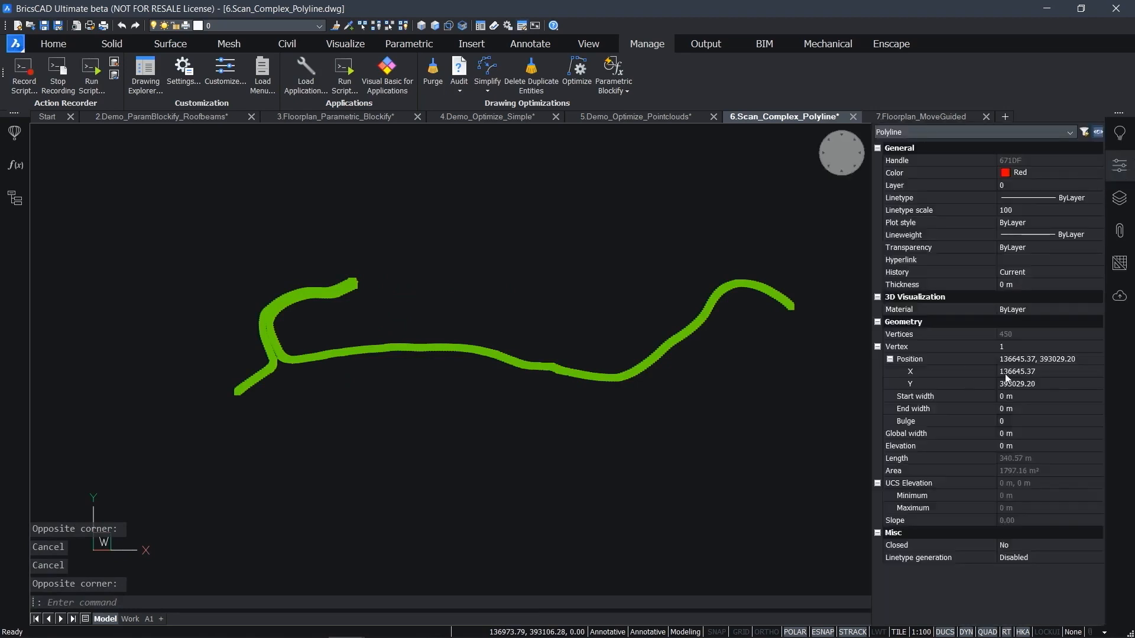
left_click(1030, 335)
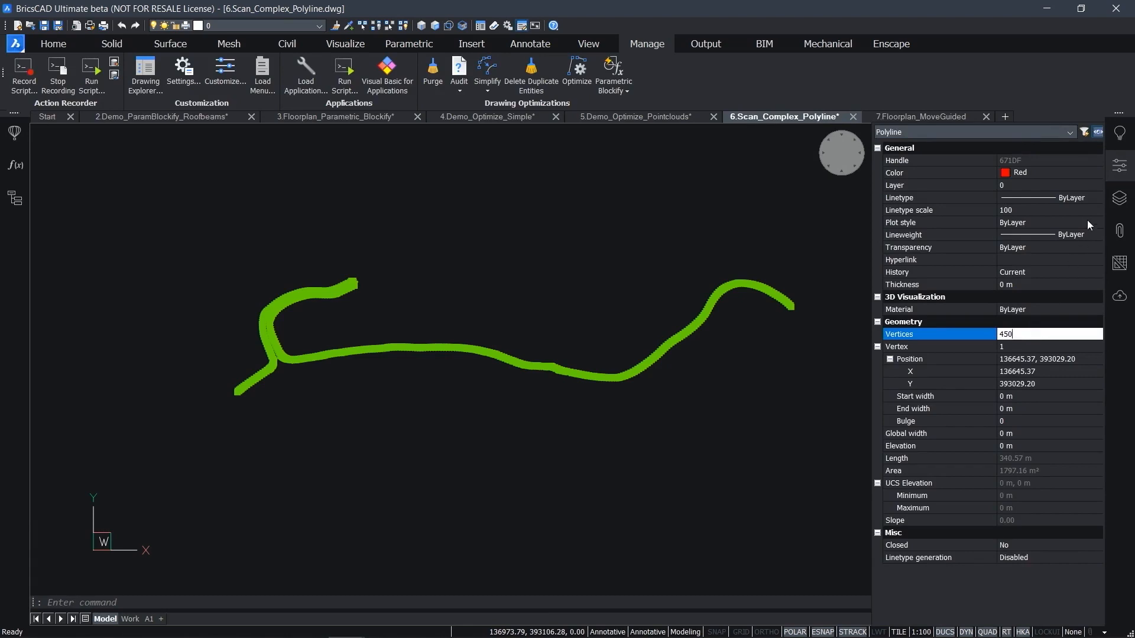
left_click(1117, 168)
key("Escape")
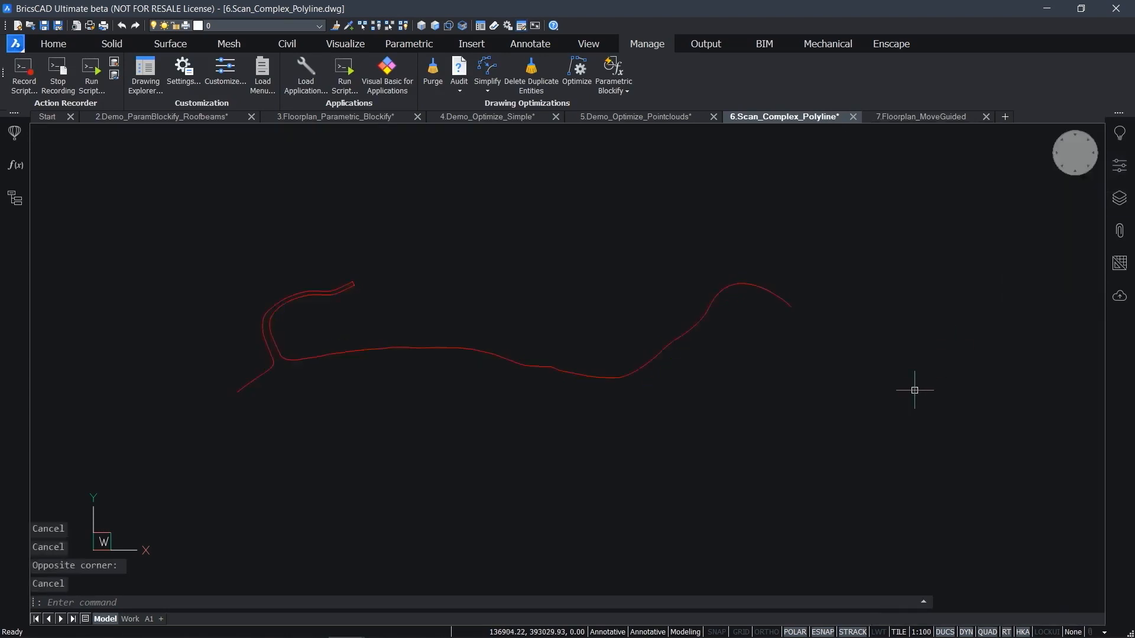
Save the drawing as 6.Scan_Complex_Polyline_simple.dwg and check the new file's size in the folder listing
key("ctrl+shift+s")
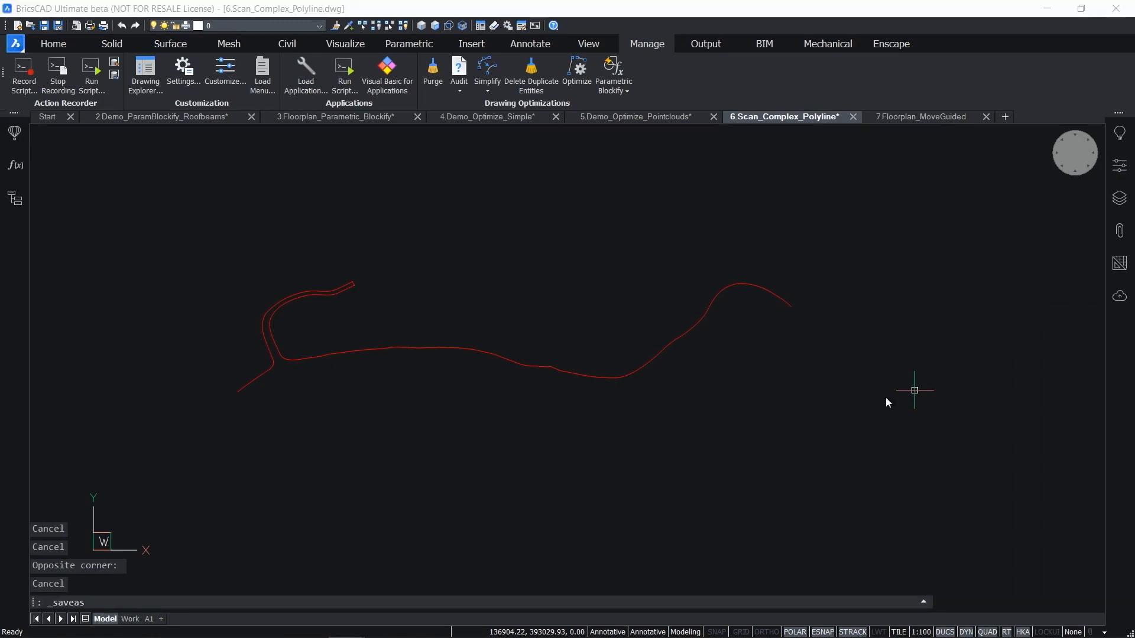
left_click(425, 499)
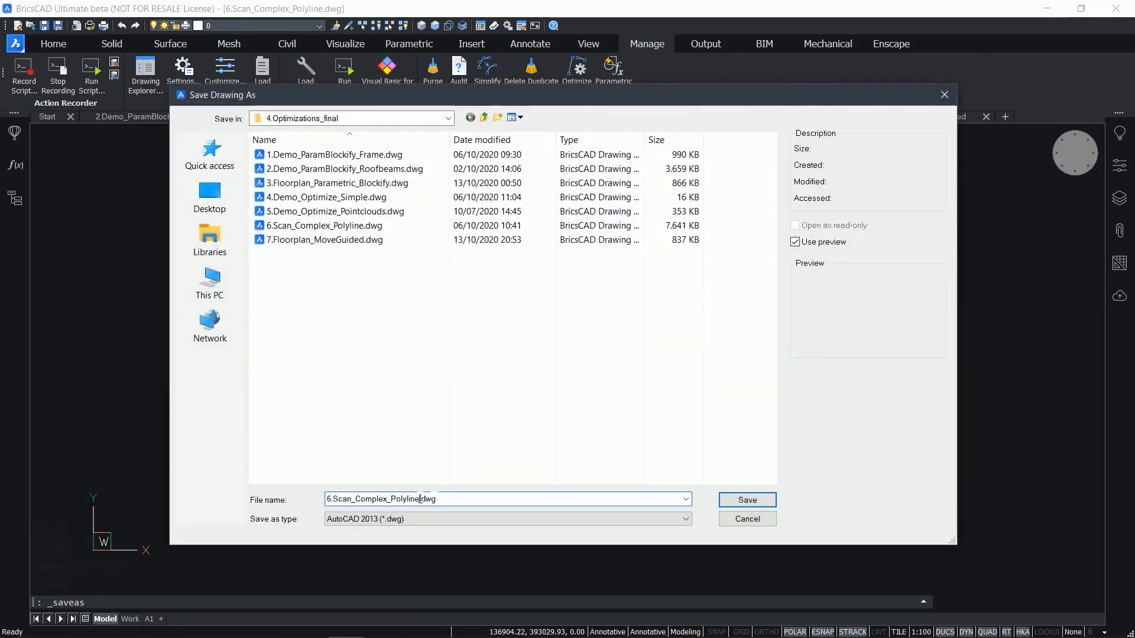
type("_simple")
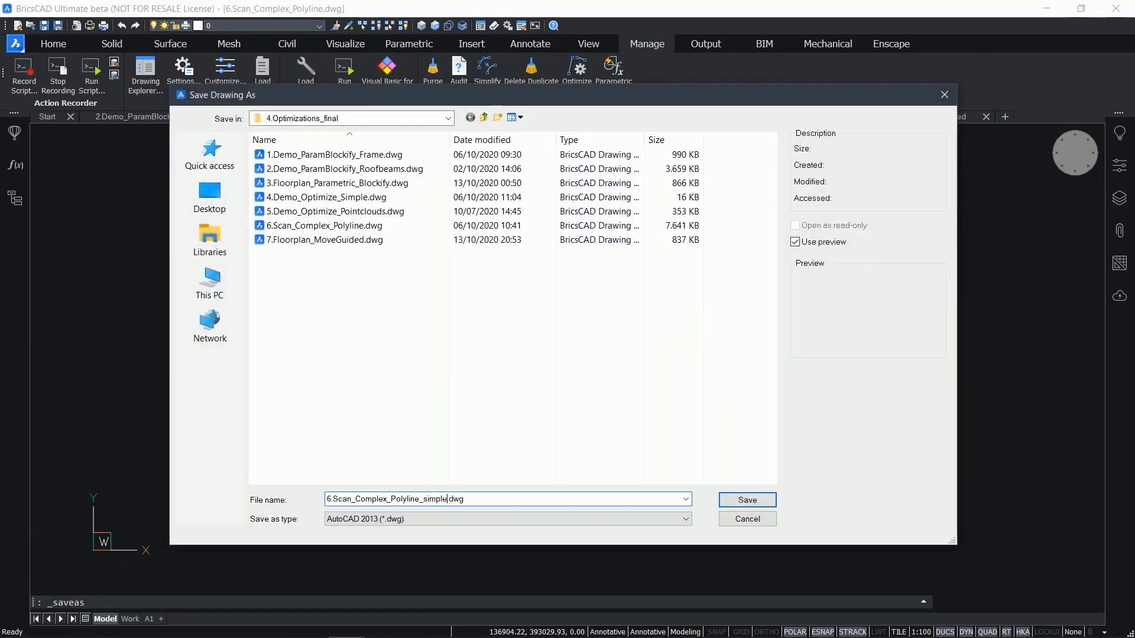
key("Return")
key("ctrl+shift+s")
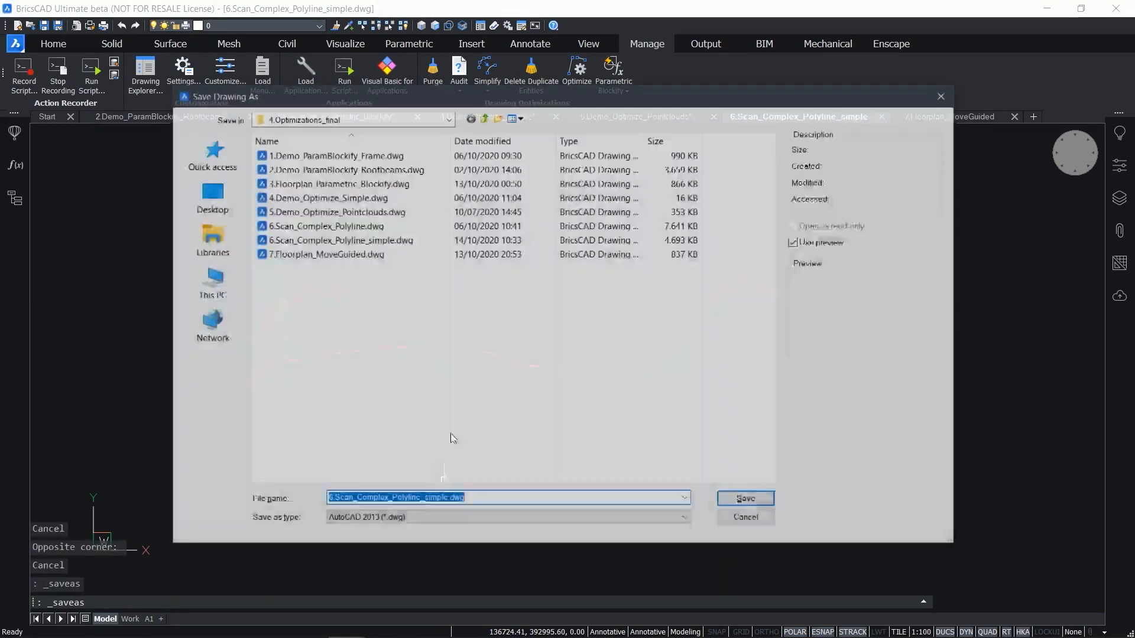
left_click(693, 241)
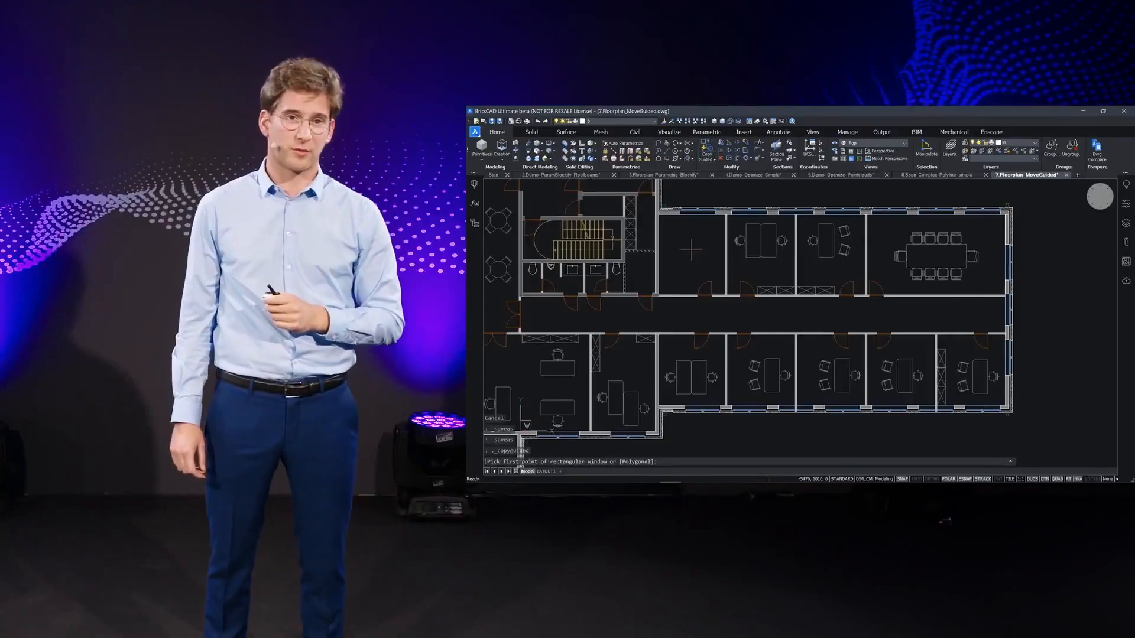
Copy the empty office's door with Copy Guided to the meeting room's corridor wall, about 75 from its outer end
scroll(689, 264, "up", 5)
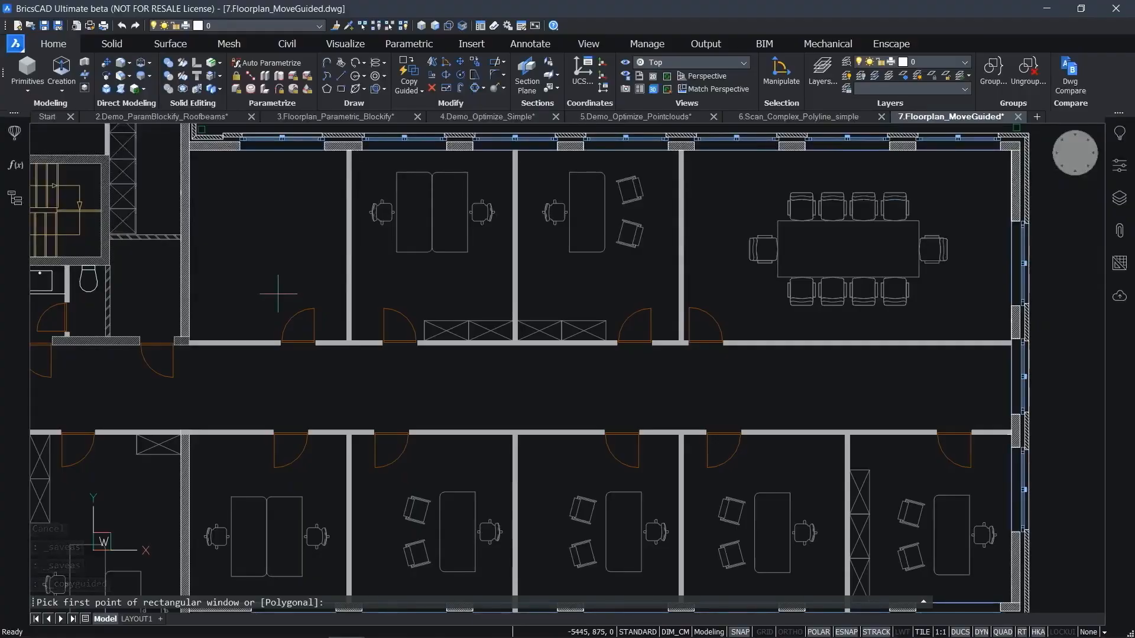
left_click(252, 291)
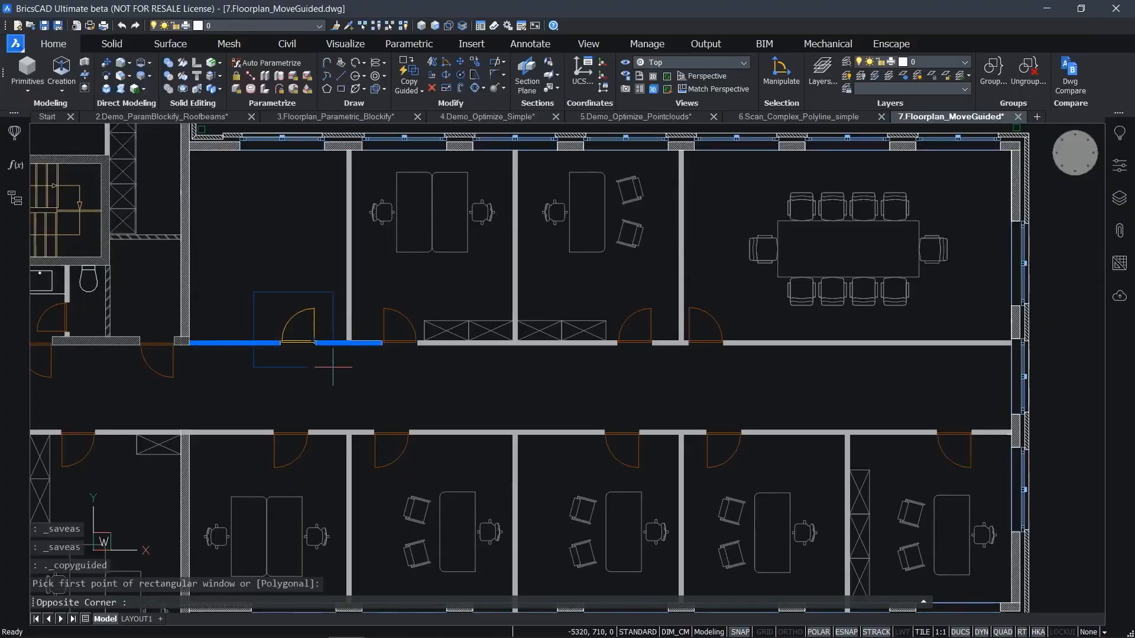
left_click(333, 366)
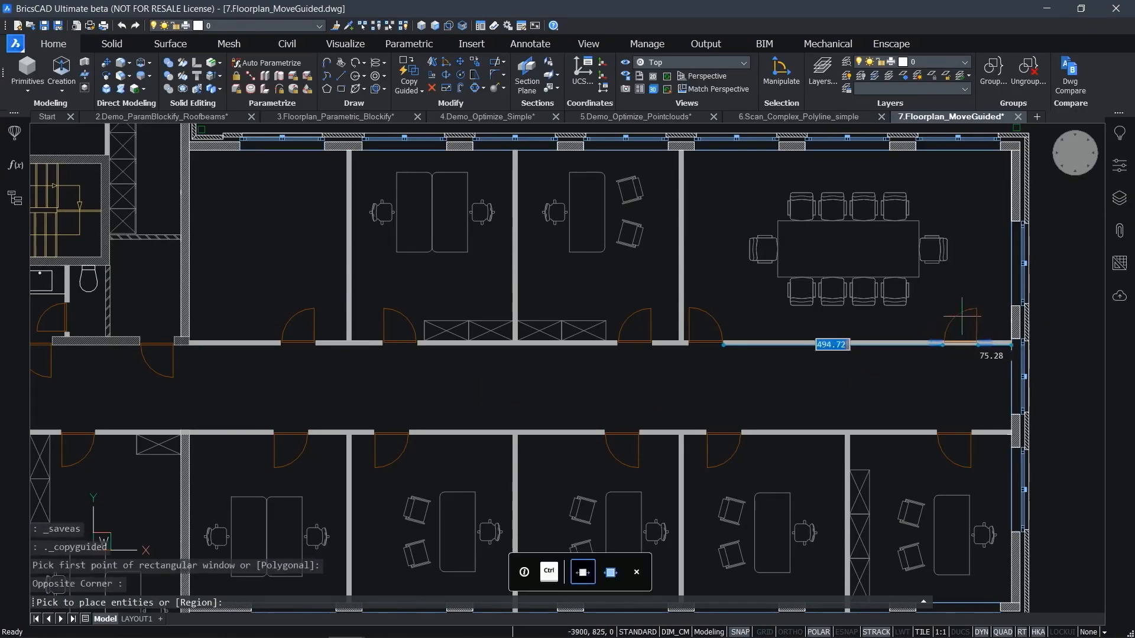
key("Escape")
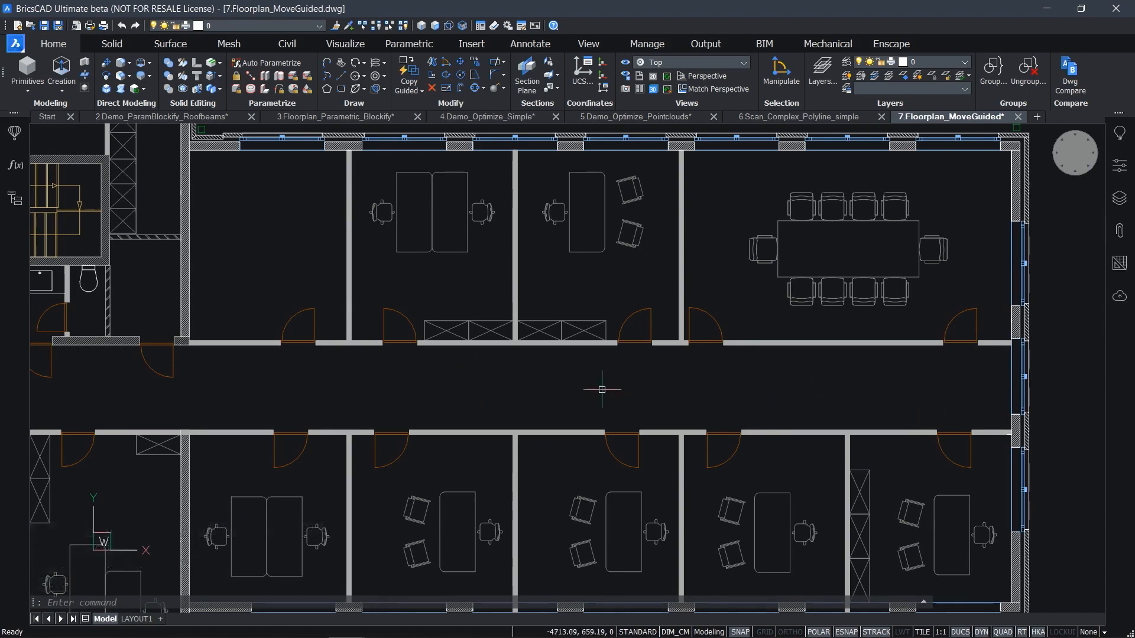
Move the empty office's door with Move Guided into its partition wall, about 52 from the corridor wall, and turn entity snaps off
scroll(432, 374, "down", 3)
scroll(568, 375, "up", 3)
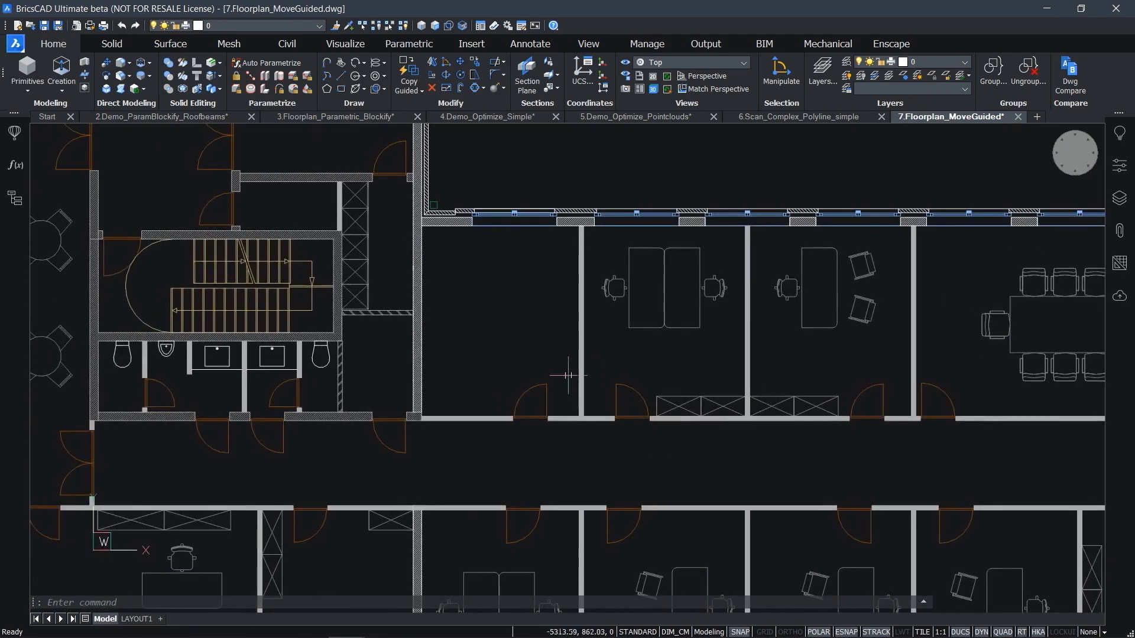
scroll(552, 369, "up", 2)
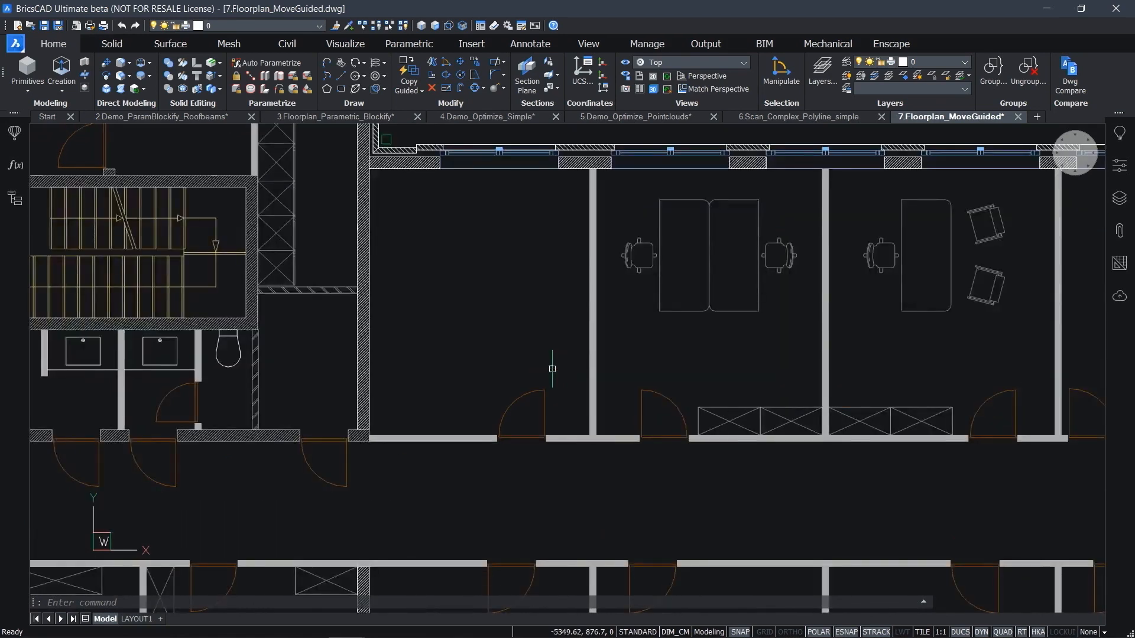
middle_click_drag(518, 322, 565, 376)
scroll(524, 330, "up", 2)
left_click(422, 91)
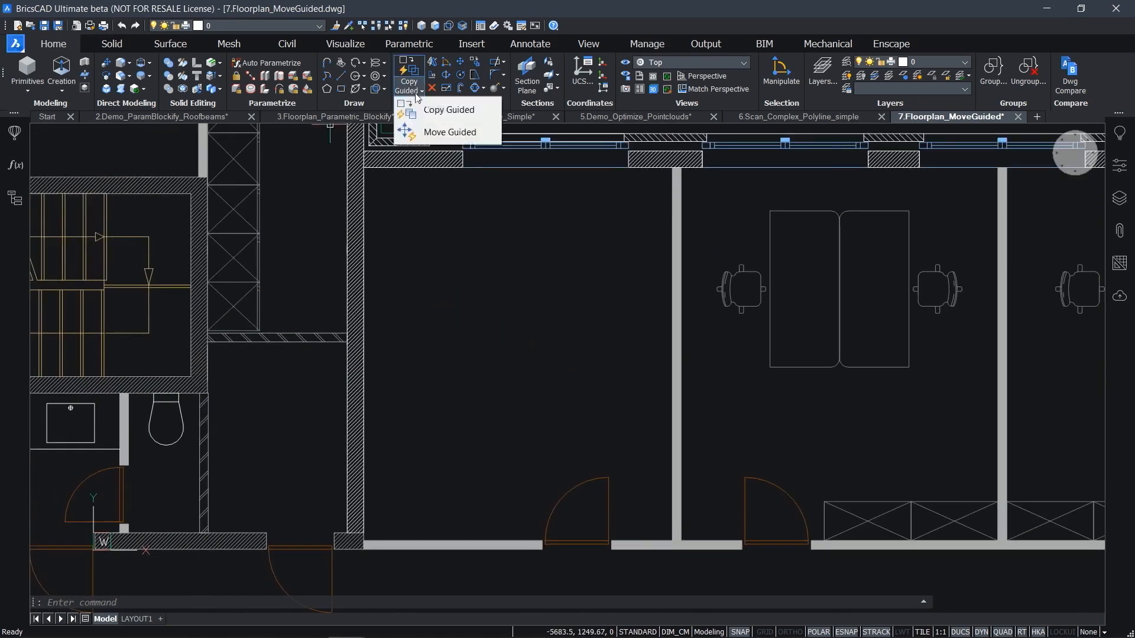
left_click(450, 136)
left_click(517, 437)
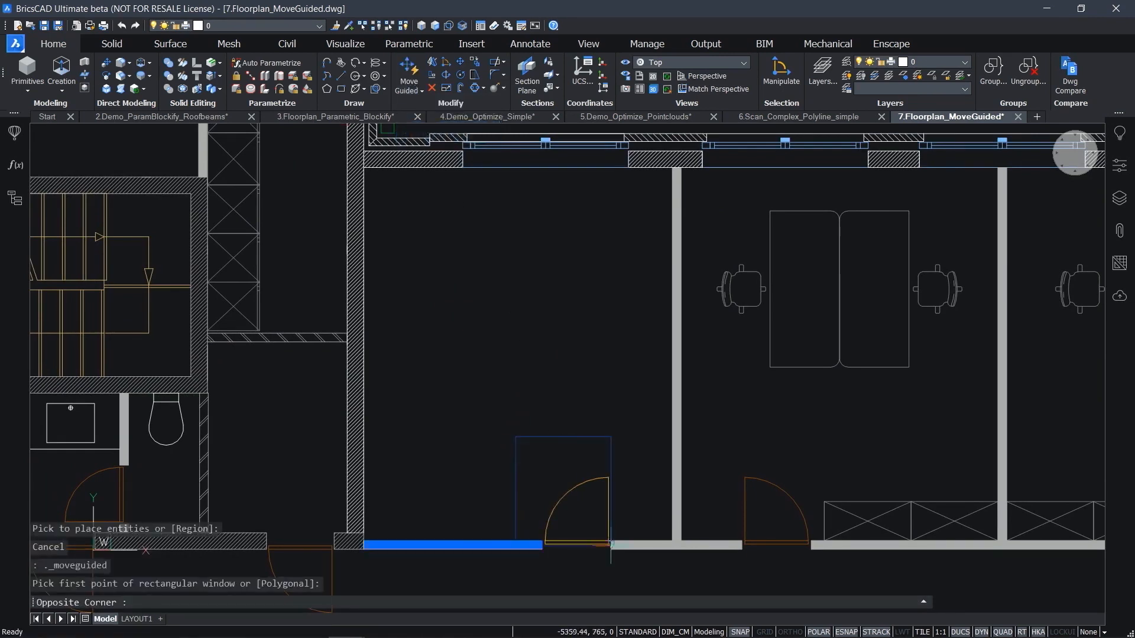
left_click(621, 561)
key("F3")
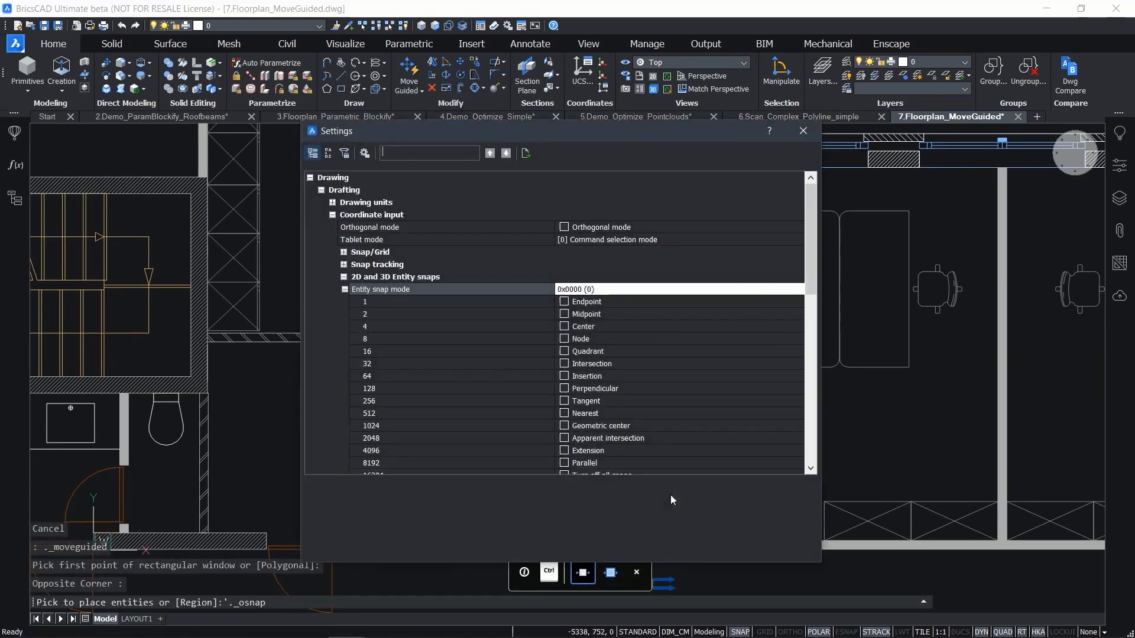
left_click(803, 131)
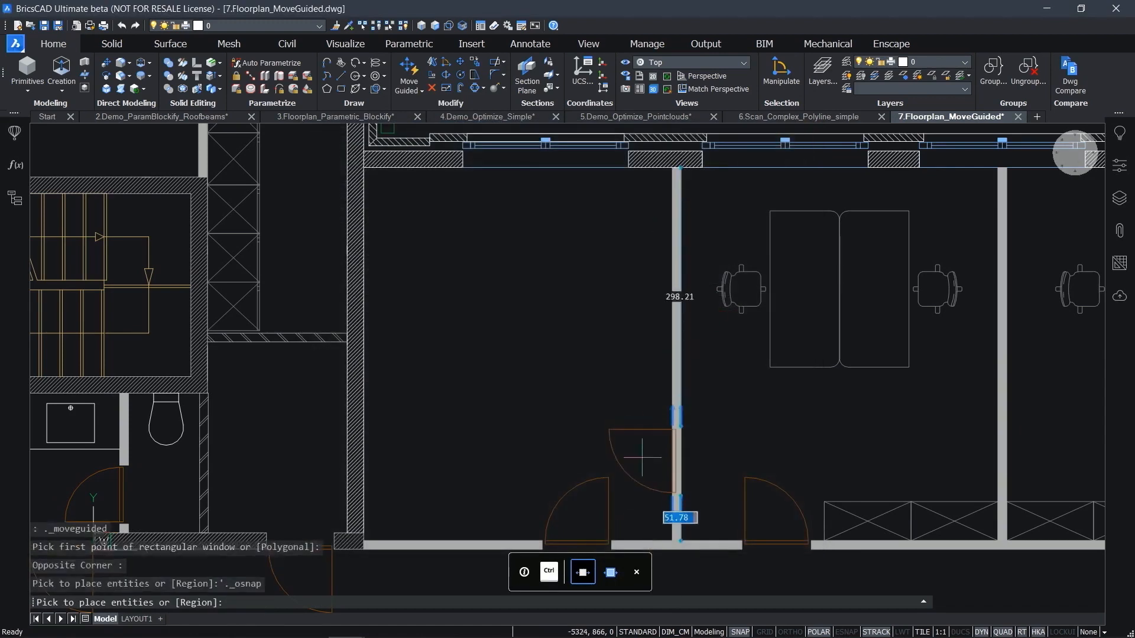
left_click(679, 515)
key("F3")
Move the door of the two-desk office across the corridor with Move Guided into its partition wall, about 46 from the corridor wall
scroll(562, 347, "down", 3)
middle_click_drag(519, 418, 535, 302)
middle_click_drag(538, 467, 502, 341)
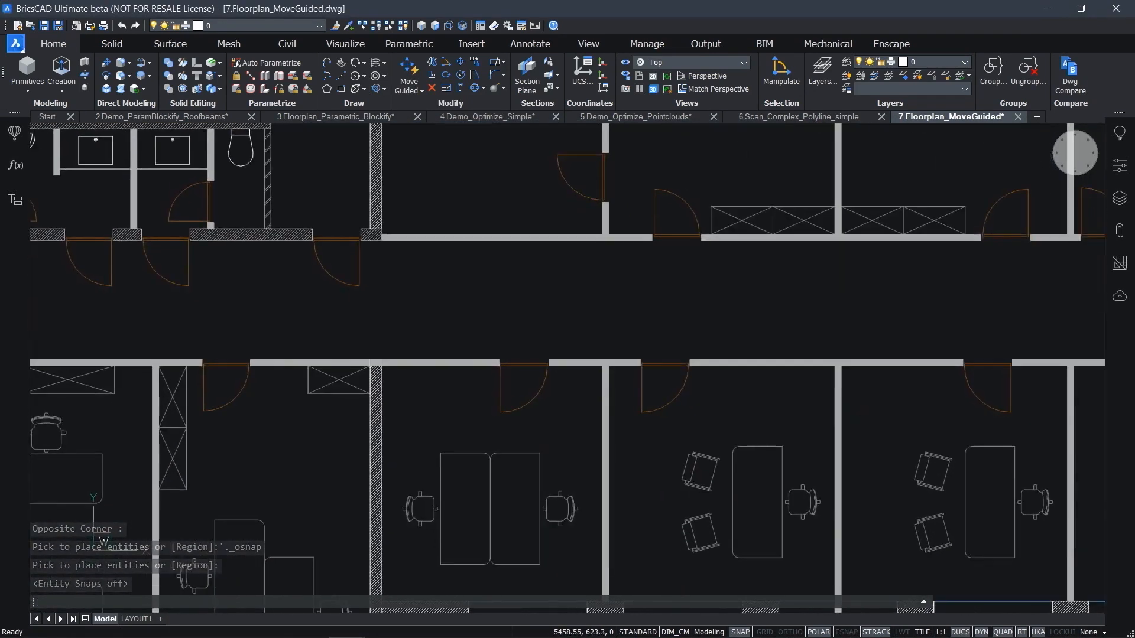
scroll(497, 351, "up", 1)
left_click(408, 70)
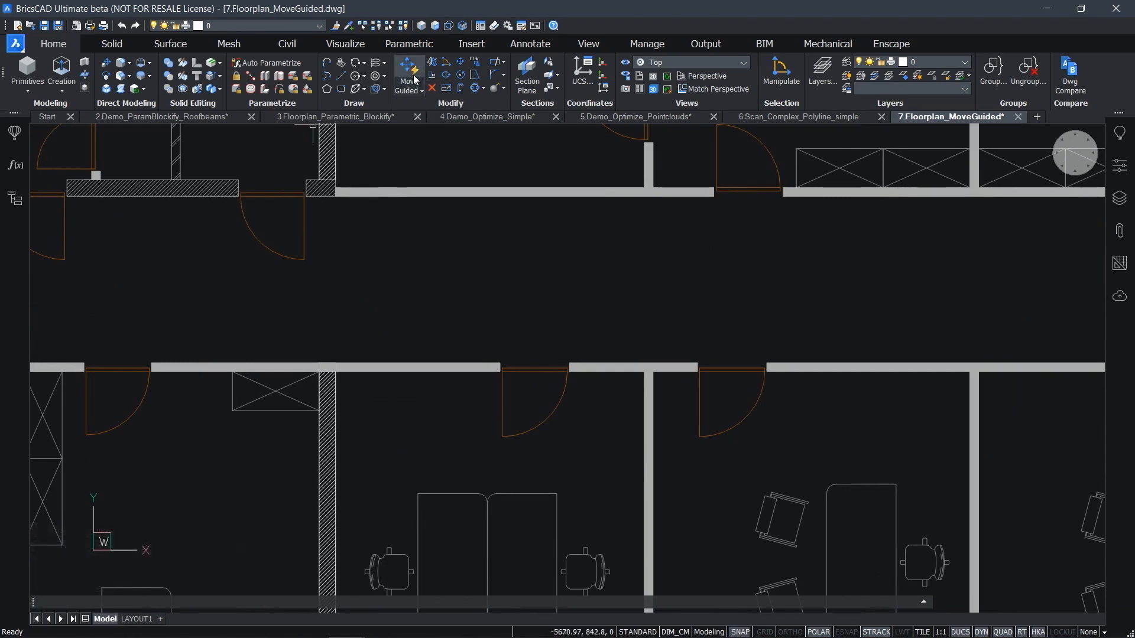
left_click(471, 336)
left_click(600, 481)
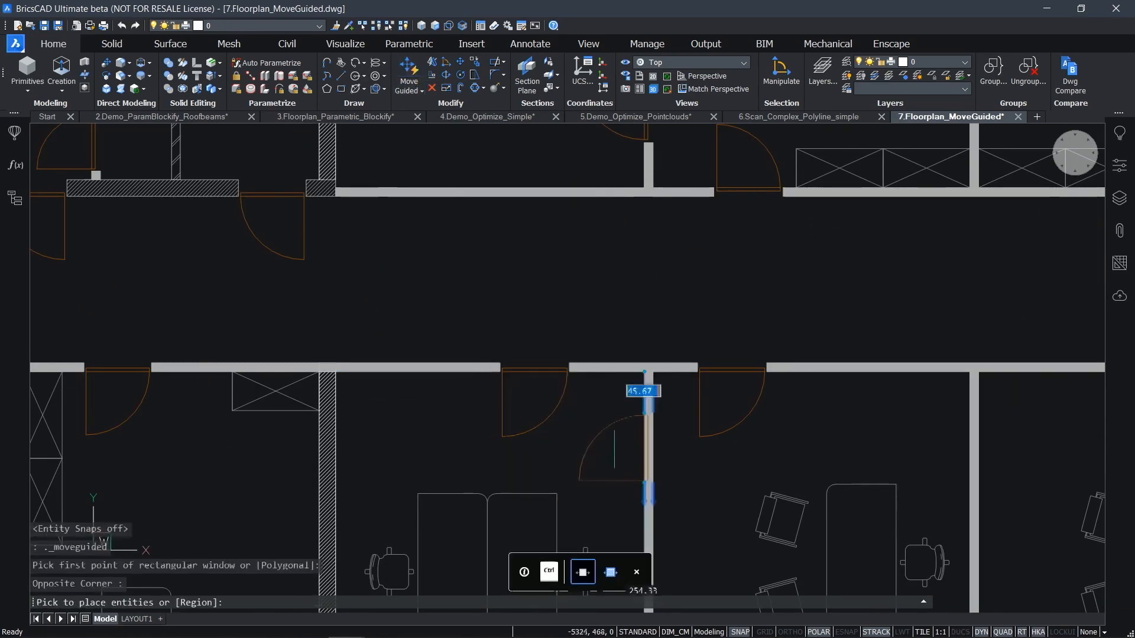
left_click(619, 450)
scroll(562, 311, "down", 3)
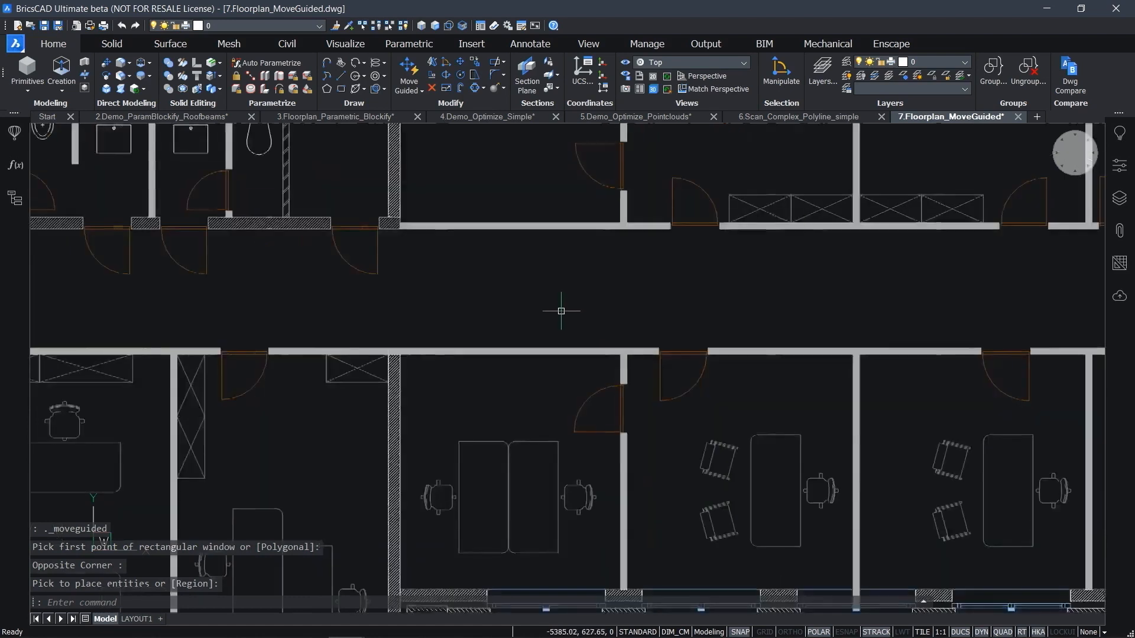
Erase the door in the empty office's partition wall, and undo the erasure
middle_click_drag(478, 293, 602, 357)
mouse_move(550, 339)
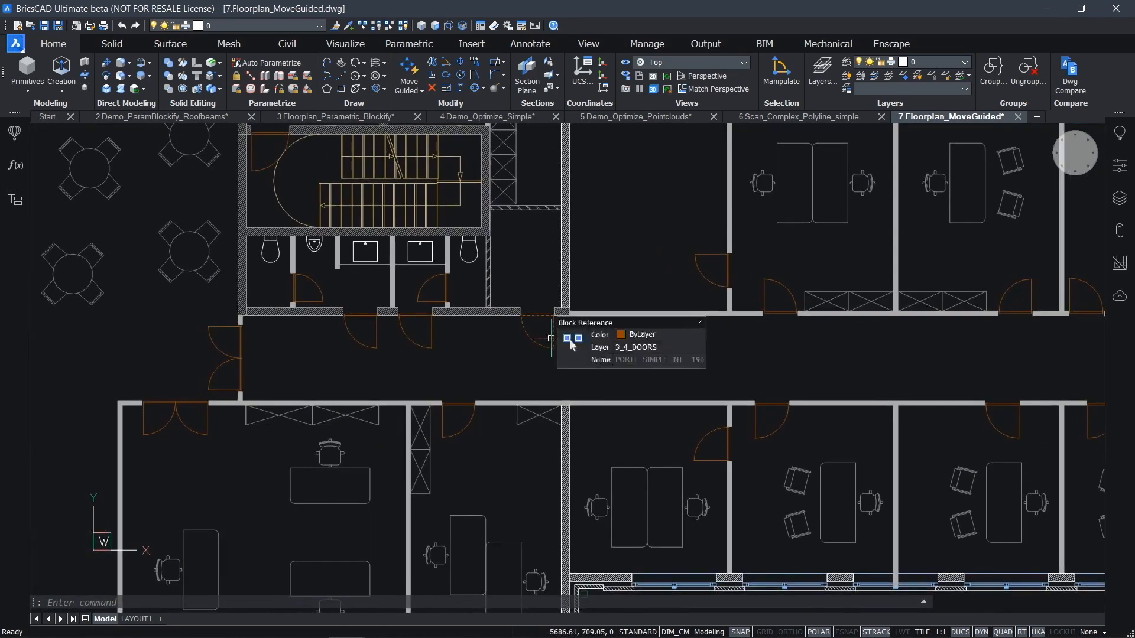
left_click(759, 254)
left_click(701, 264)
key("Delete")
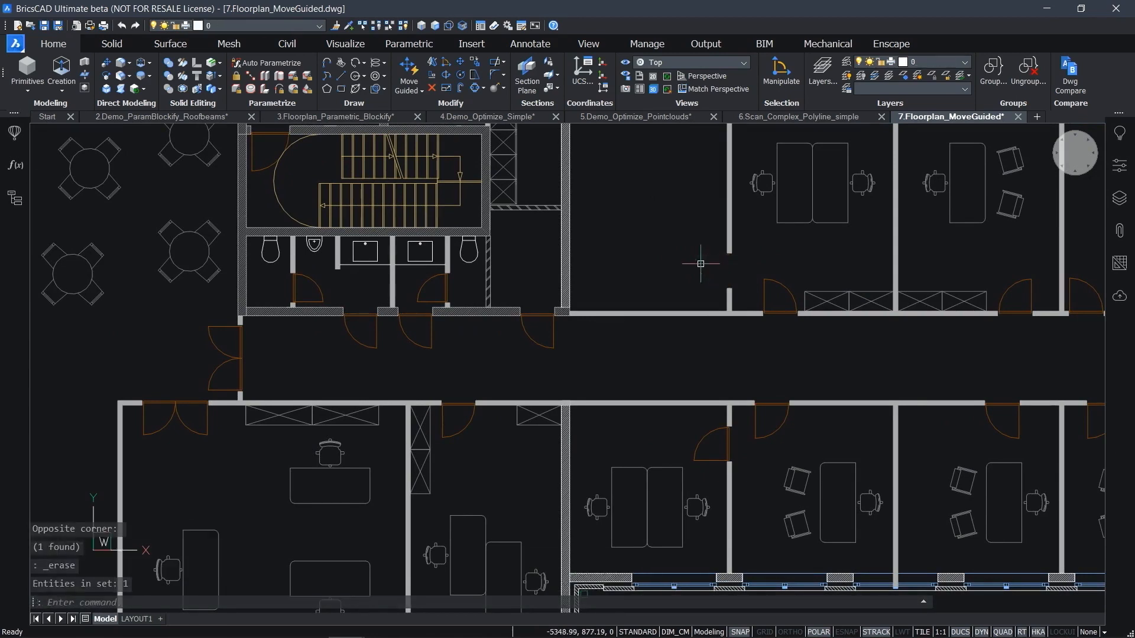
key("ctrl+z")
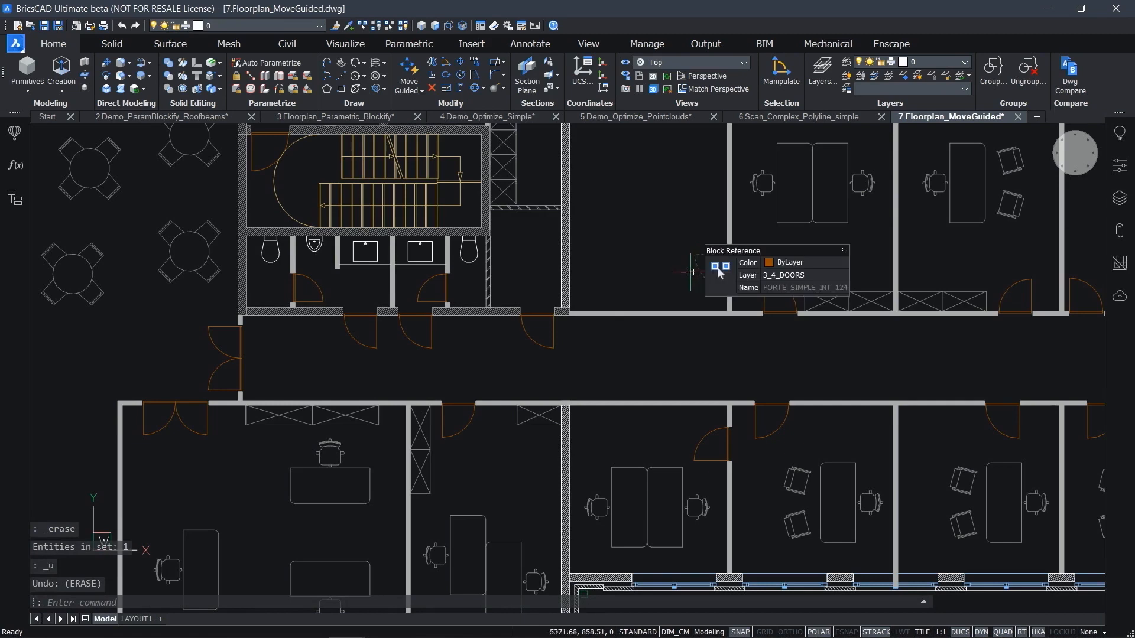
Move the right-hand toilet cell's door with Move Guided into the partition wall between the two sink rooms
middle_click_drag(630, 280, 818, 329)
scroll(624, 330, "up", 3)
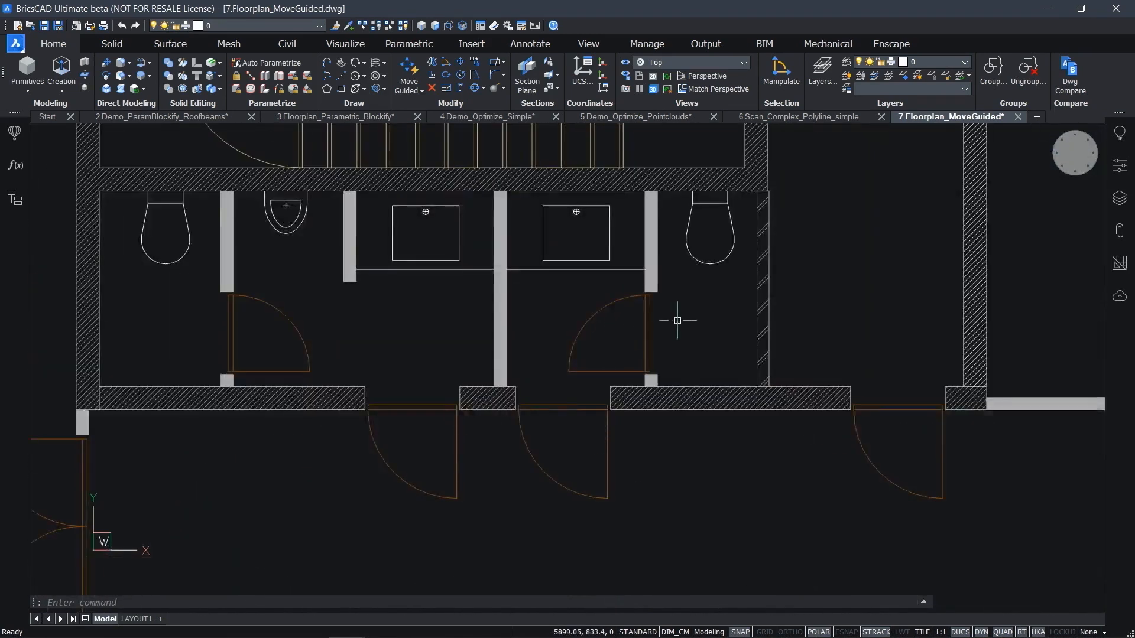
scroll(676, 319, "up", 2)
left_click(400, 70)
left_click(449, 323)
left_click(442, 316)
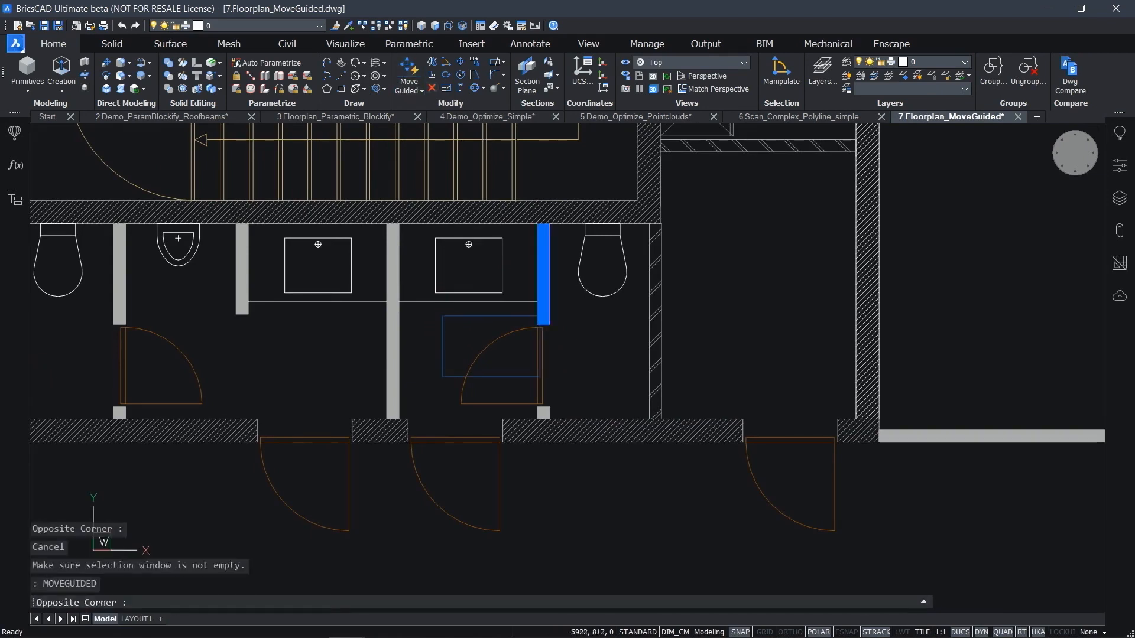
left_click(630, 439)
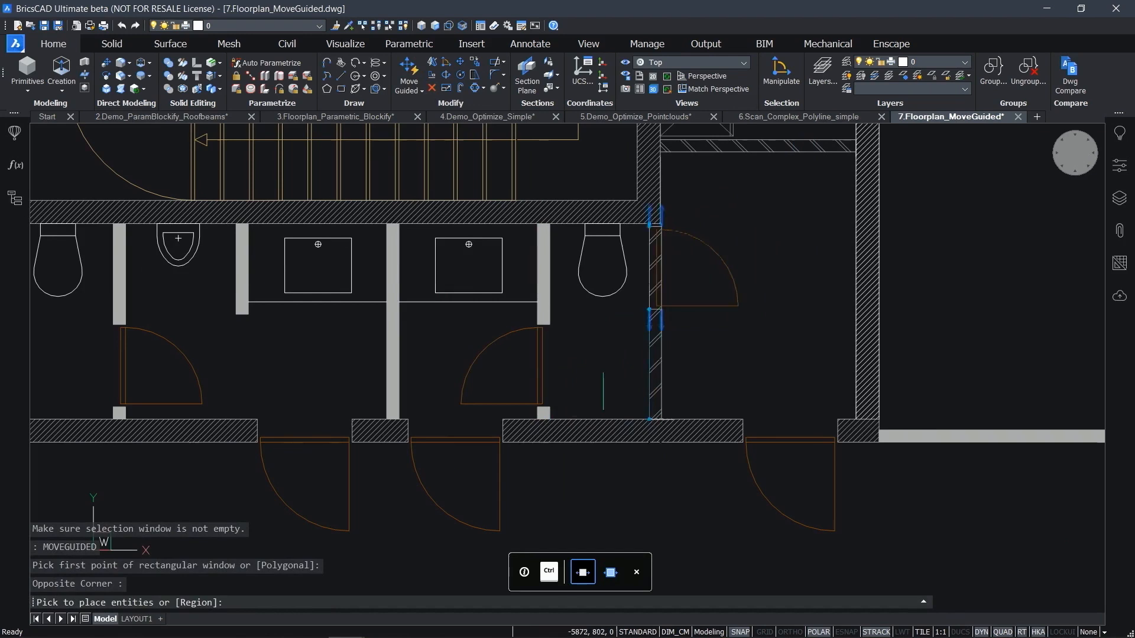
left_click(369, 364)
Move the leftmost washroom door in the corridor wall with Move Guided to the wall section between the other two doors
middle_click_drag(373, 384, 507, 380)
key("Return")
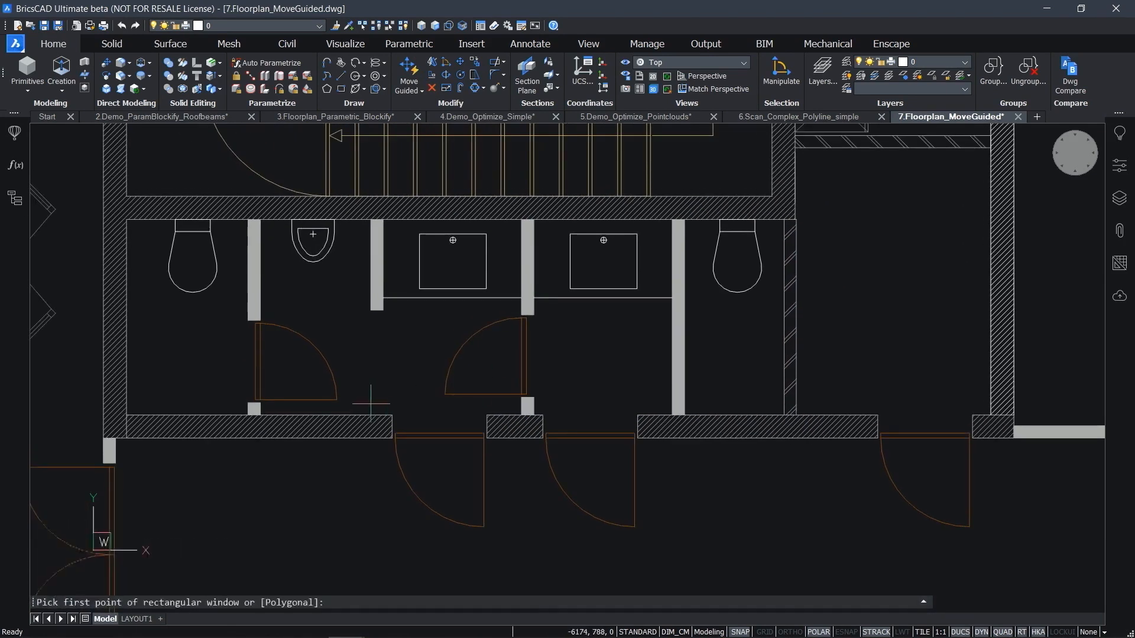
left_click(371, 403)
left_click(500, 568)
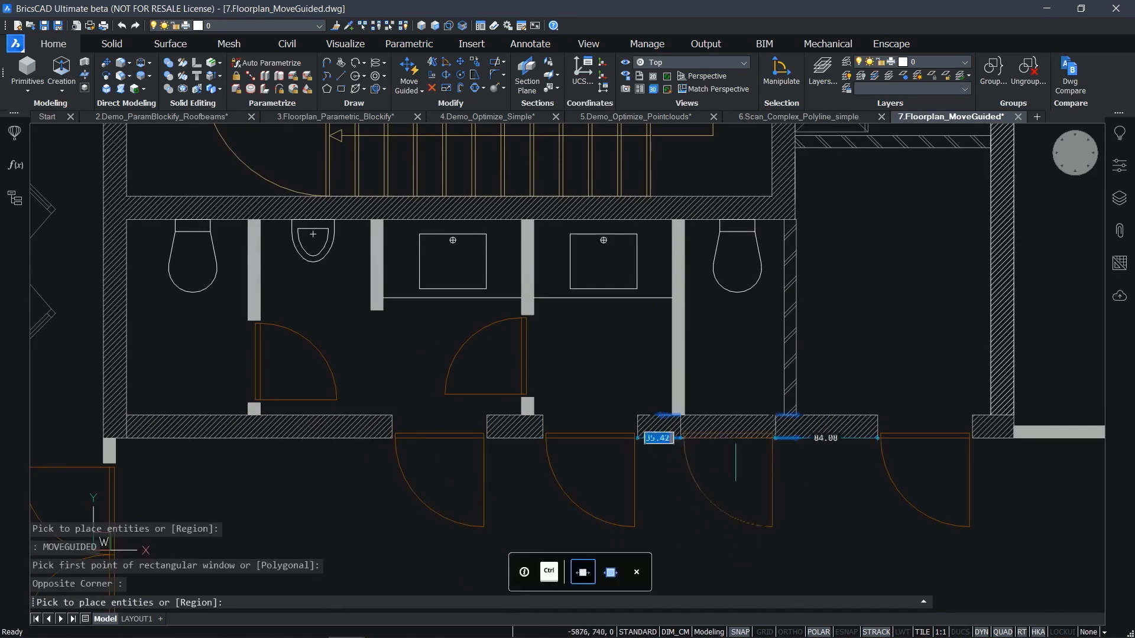
left_click(736, 460)
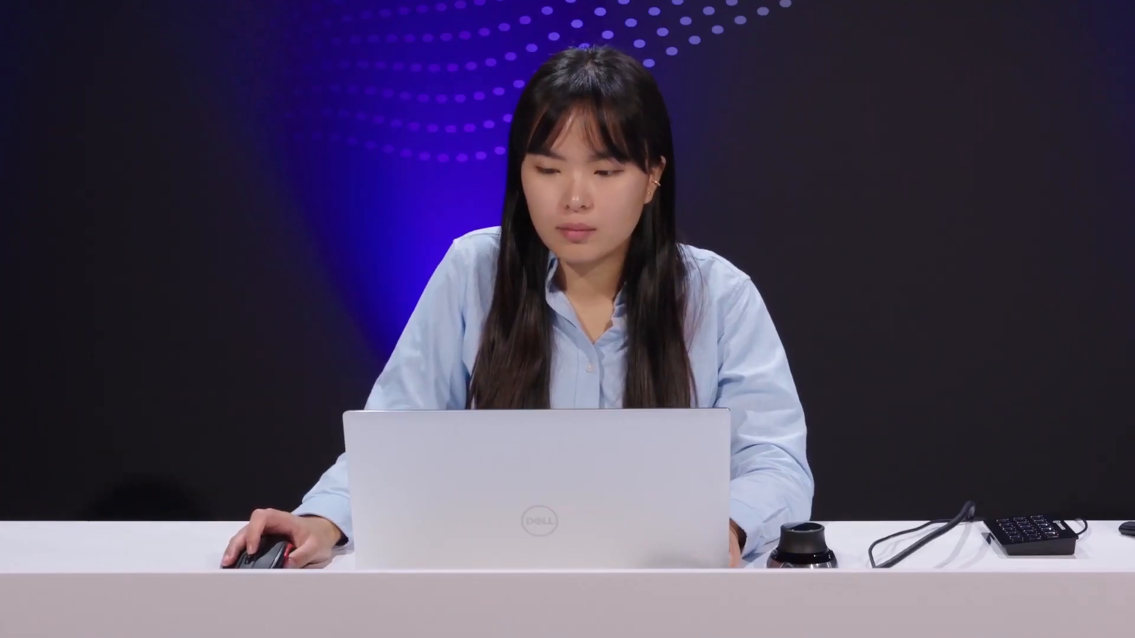
Hide the two partition walls on either side of the single-desk office beside the meeting room
middle_click_drag(562, 324, 372, 359)
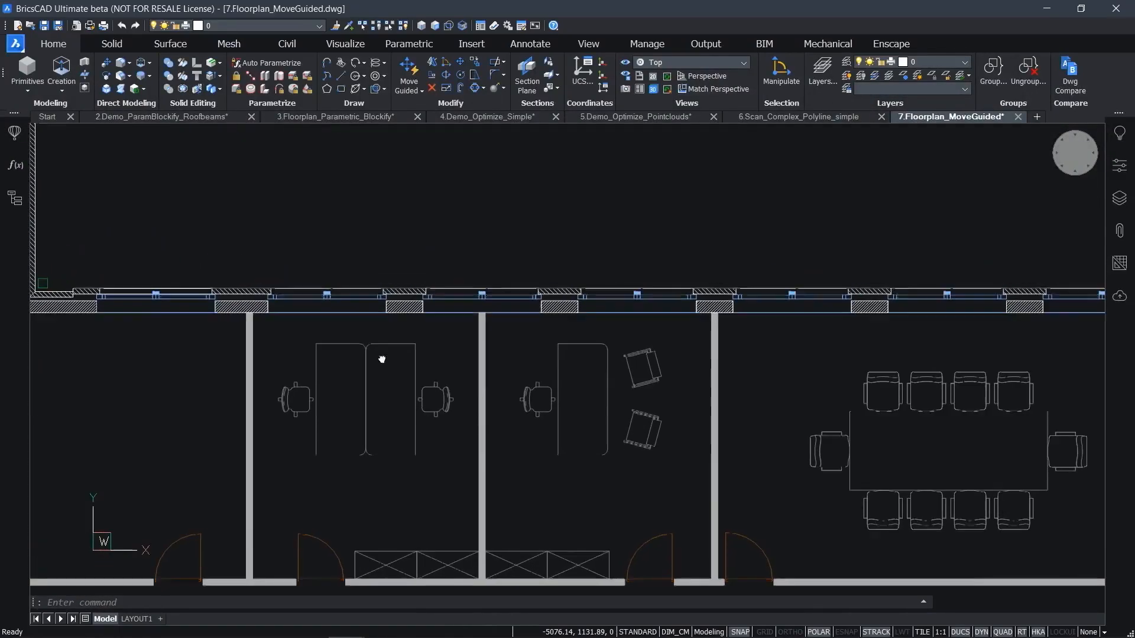
left_click(476, 331)
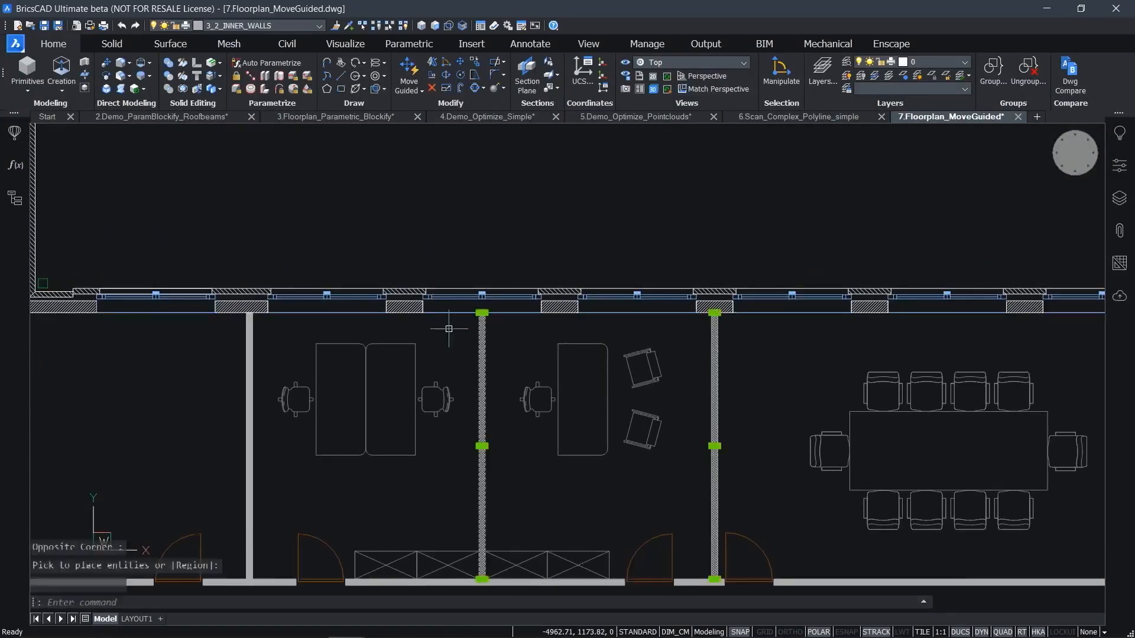
left_click(378, 26)
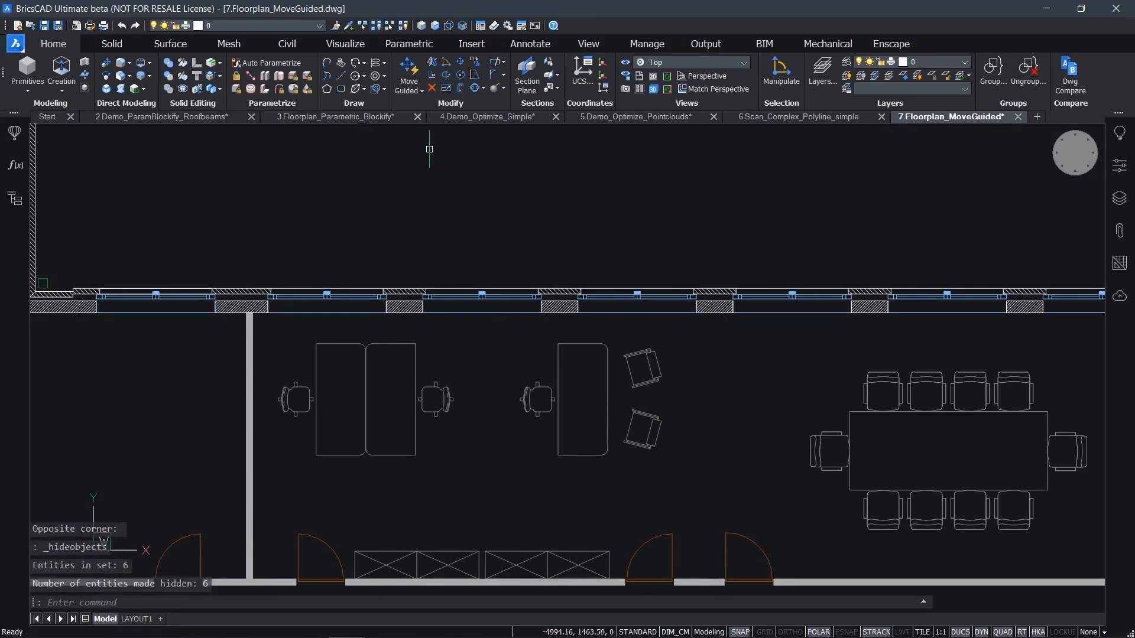
Move the window above the partition between the two desk offices out of the exterior wall with Move Guided
left_click(415, 80)
left_click(406, 269)
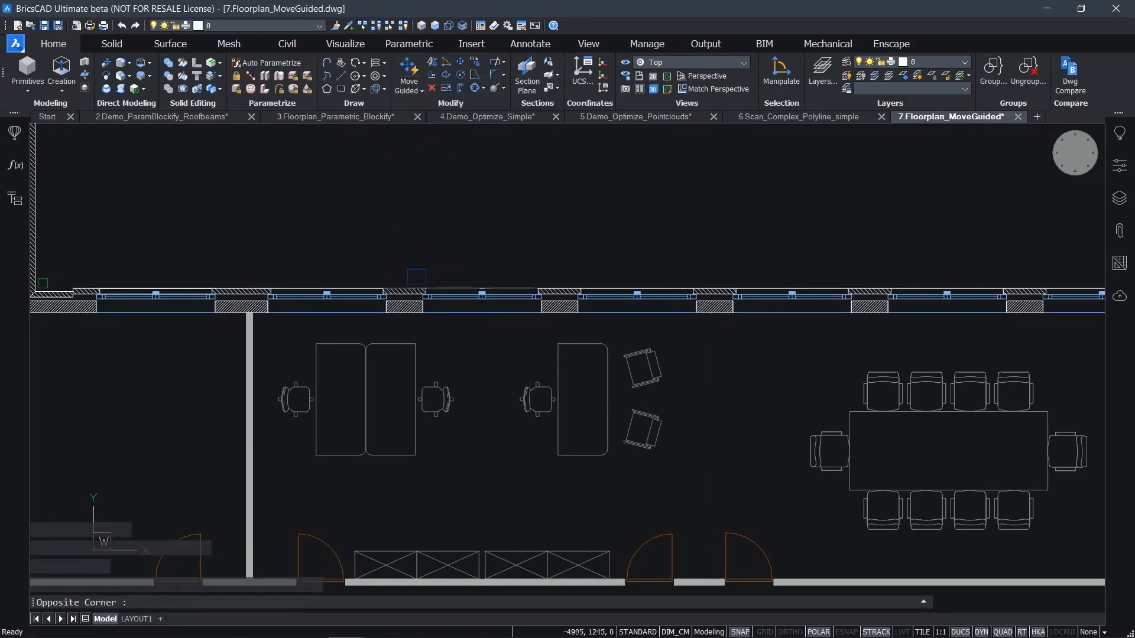
left_click(552, 321)
left_click(505, 203)
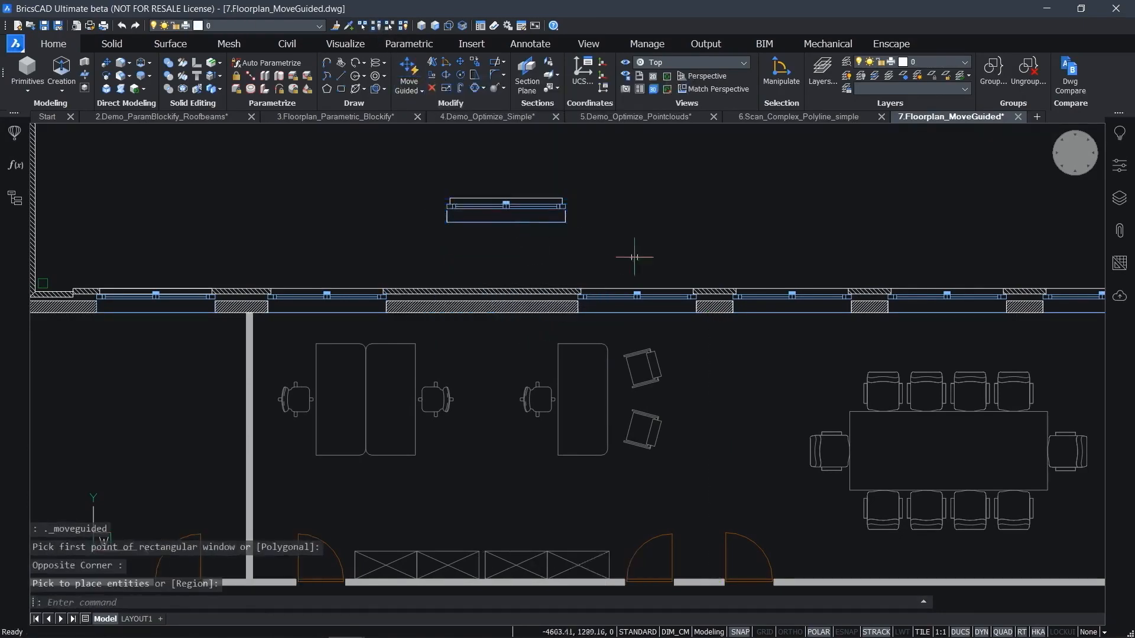
Move the window above the meeting room's partition out of the exterior wall with Move Guided, and show the hidden partition walls again
key("Return")
left_click(717, 262)
left_click(854, 338)
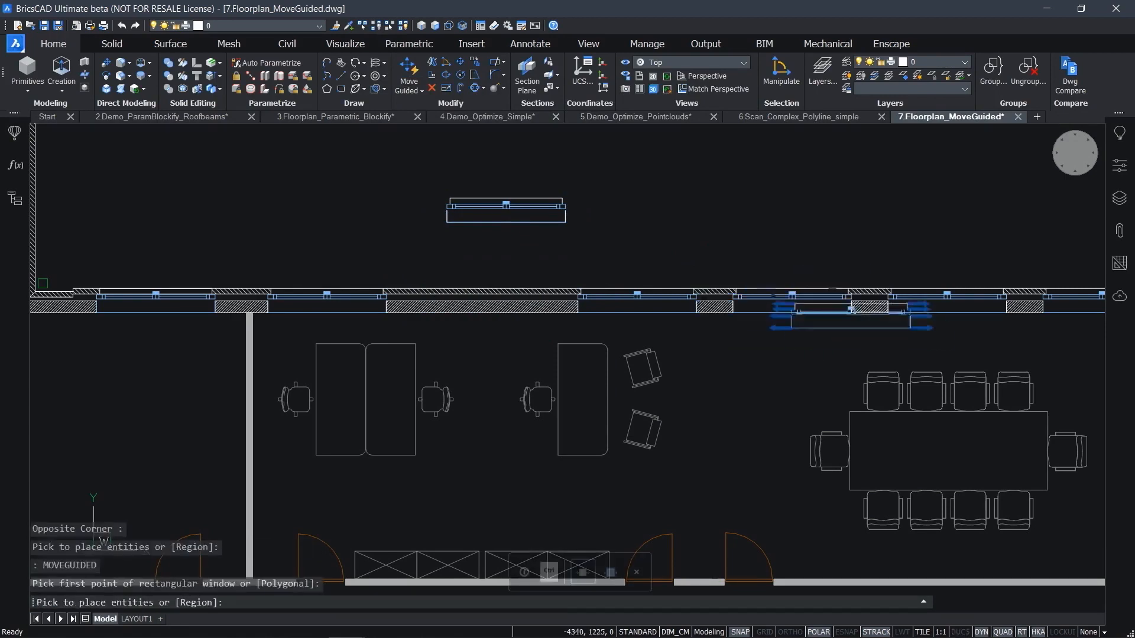
left_click(686, 203)
left_click(405, 26)
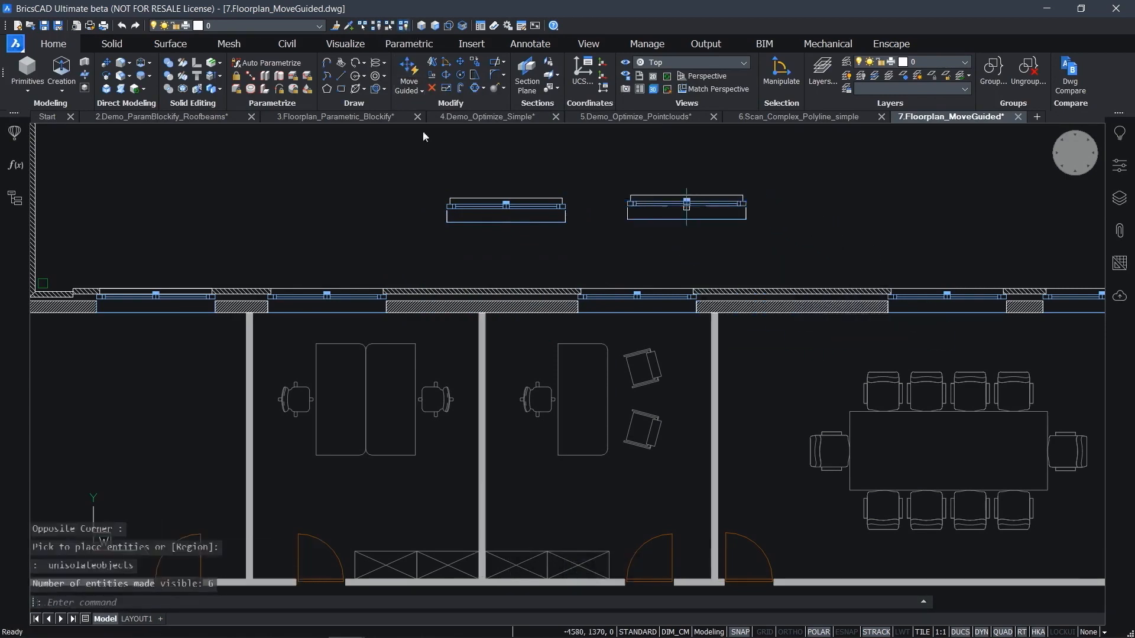
Check the exterior wall lines where the first window was removed, and erase the two windows placed outside the building
scroll(435, 307, "up", 3)
left_click(441, 337)
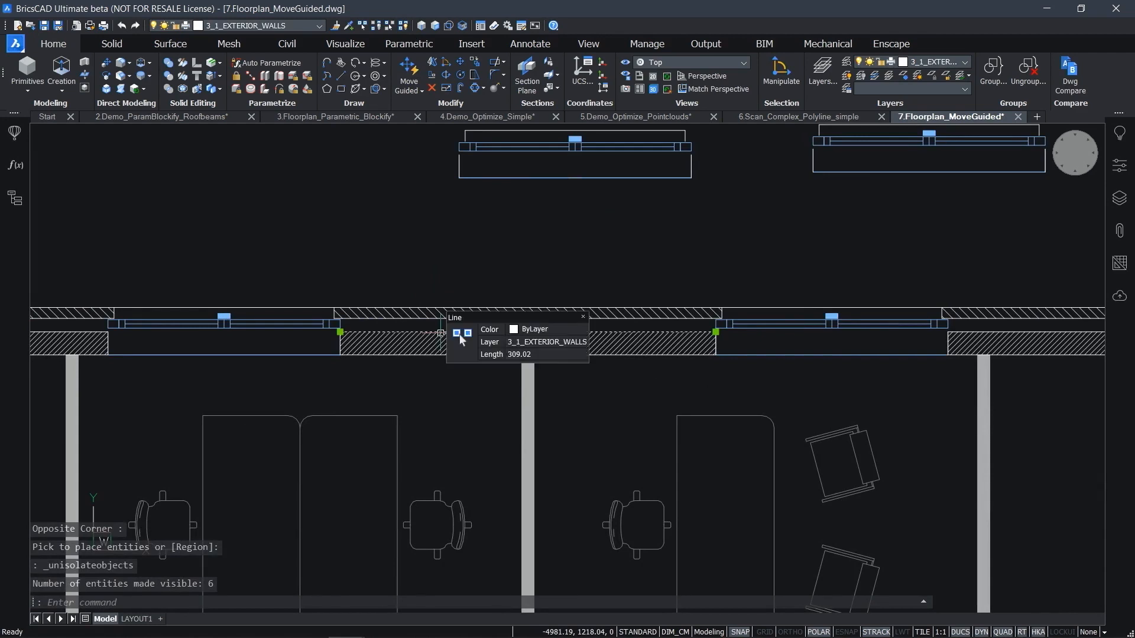
key("Escape")
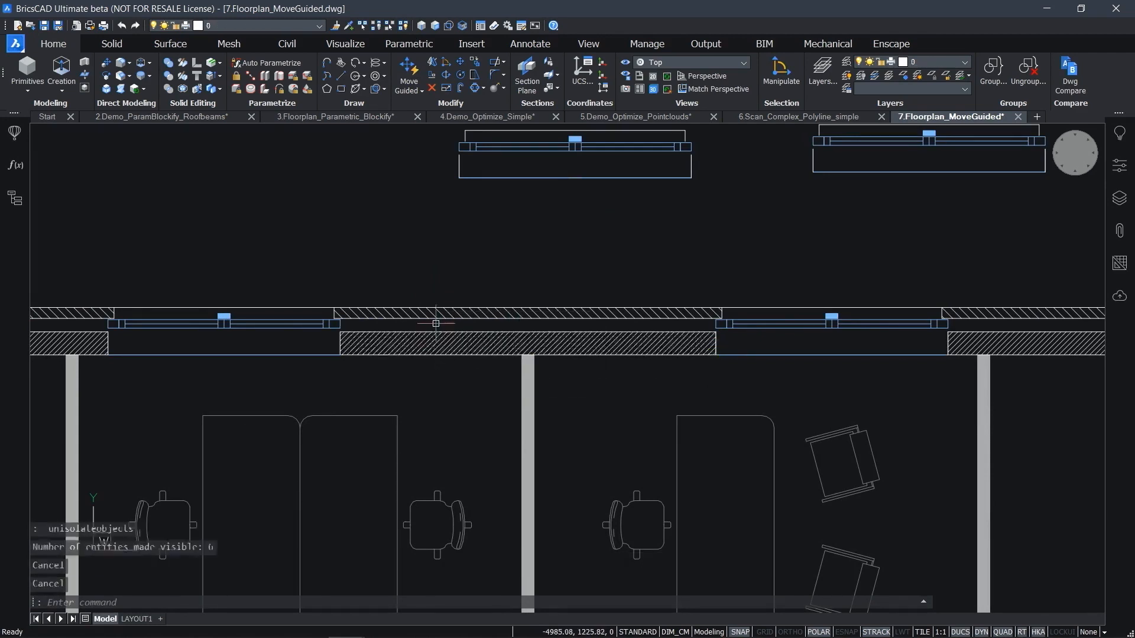
scroll(436, 319, "up", 2)
key("Escape")
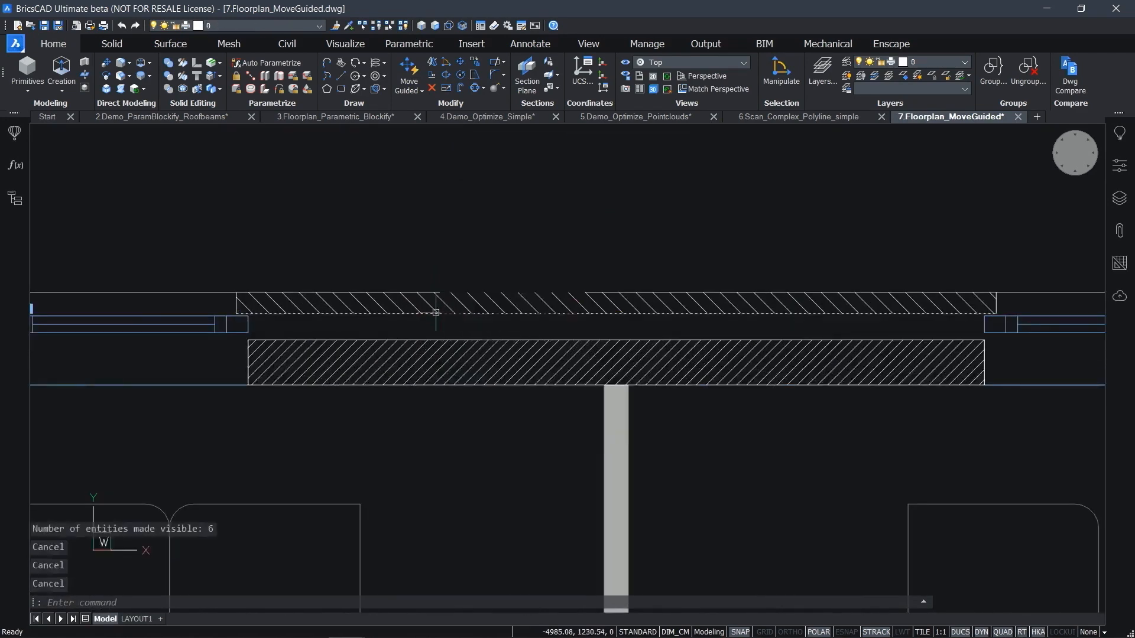
scroll(435, 312, "down", 5)
left_click(935, 251)
left_click(601, 172)
key("Delete")
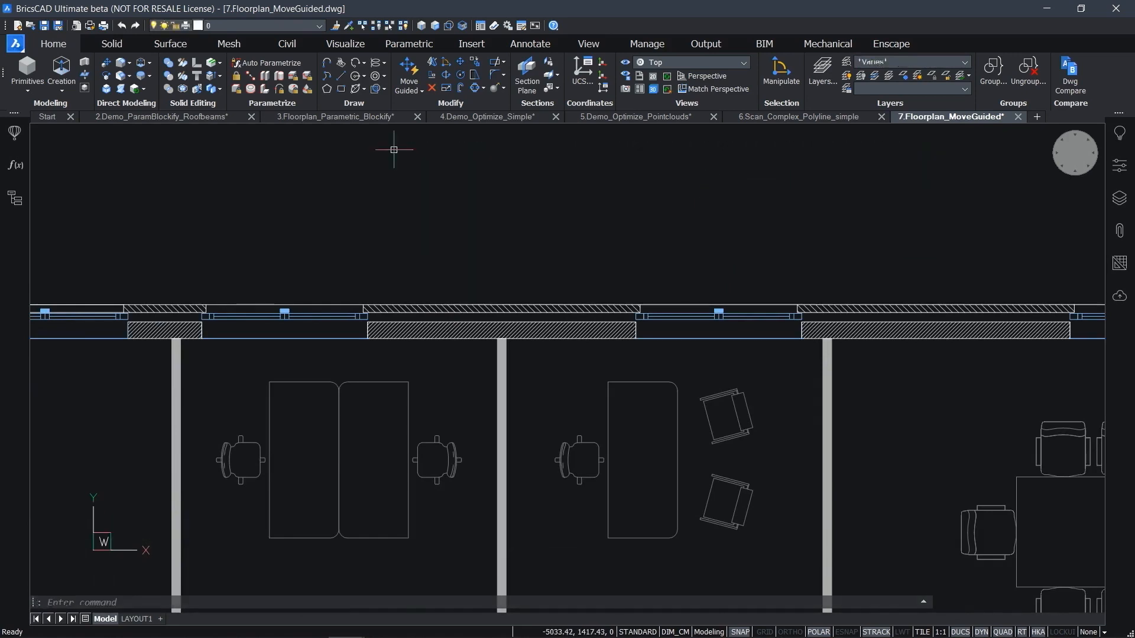
Revert the door in the partition between the sink rooms by setting its History property to Undo 1 step(s)
scroll(393, 157, "down", 3)
middle_click_drag(329, 279, 663, 226)
middle_click_drag(415, 331, 579, 295)
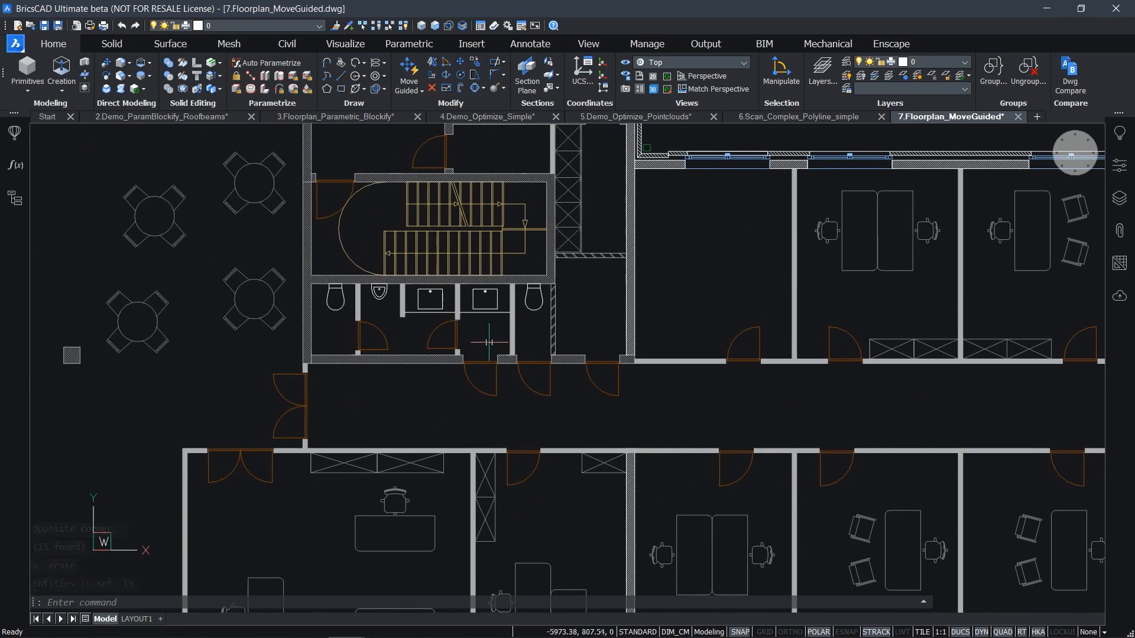
scroll(489, 343, "up", 2)
scroll(489, 342, "up", 2)
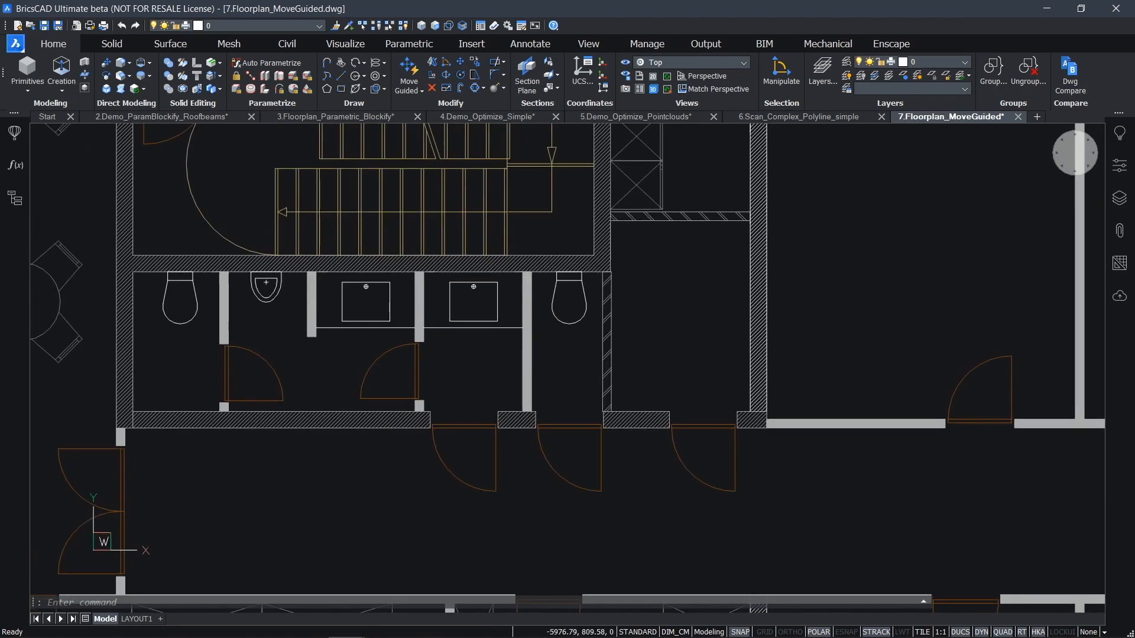
left_click(418, 374)
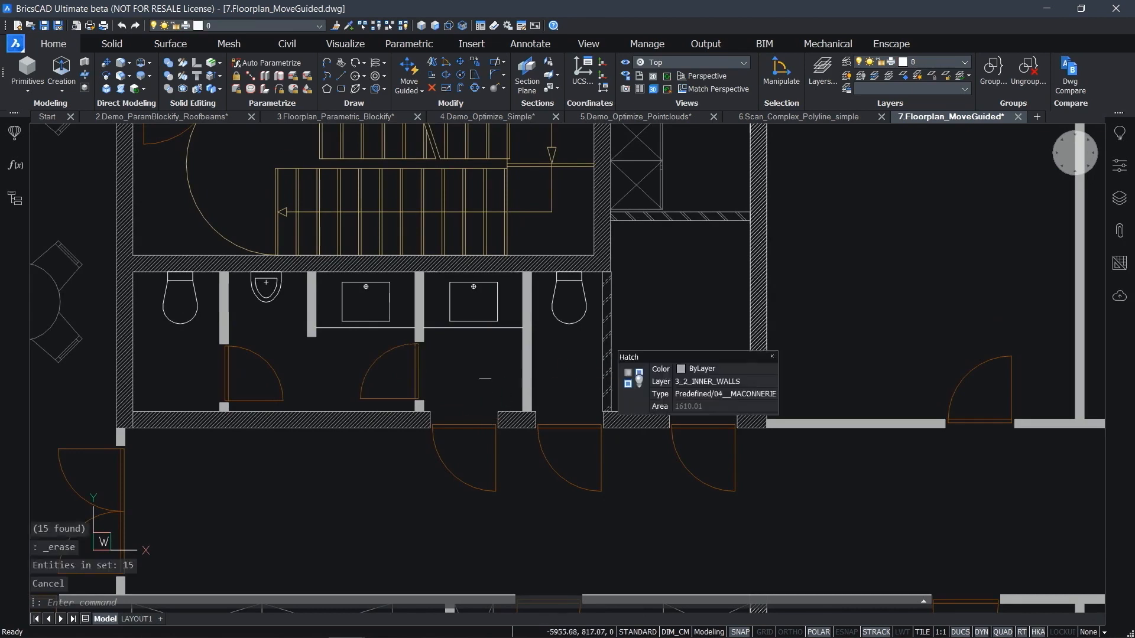
left_click(1119, 165)
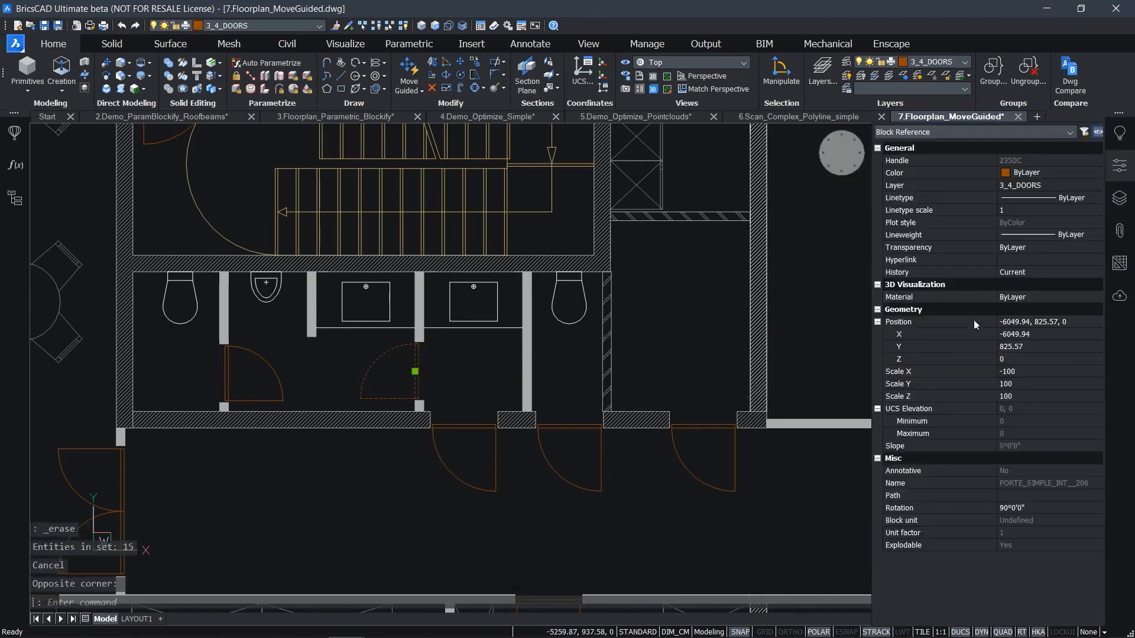
left_click(1051, 273)
left_click(1051, 273)
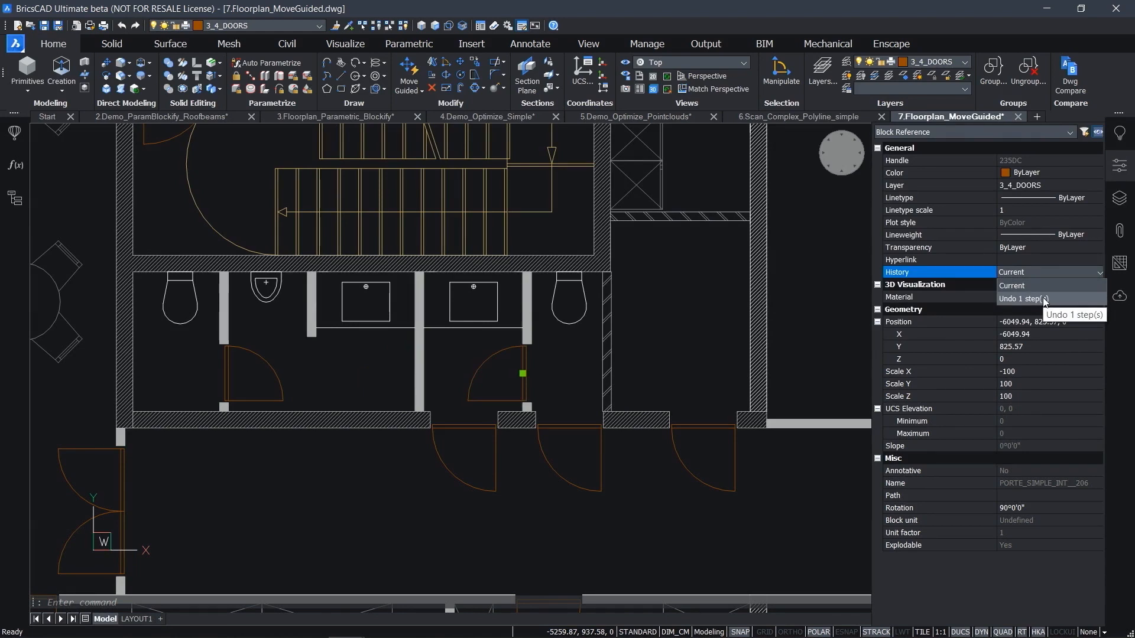
left_click(1044, 299)
Revert the middle washroom door in the corridor wall to its previous position through its History property, and clear the selection
left_click(557, 413)
left_click(1027, 274)
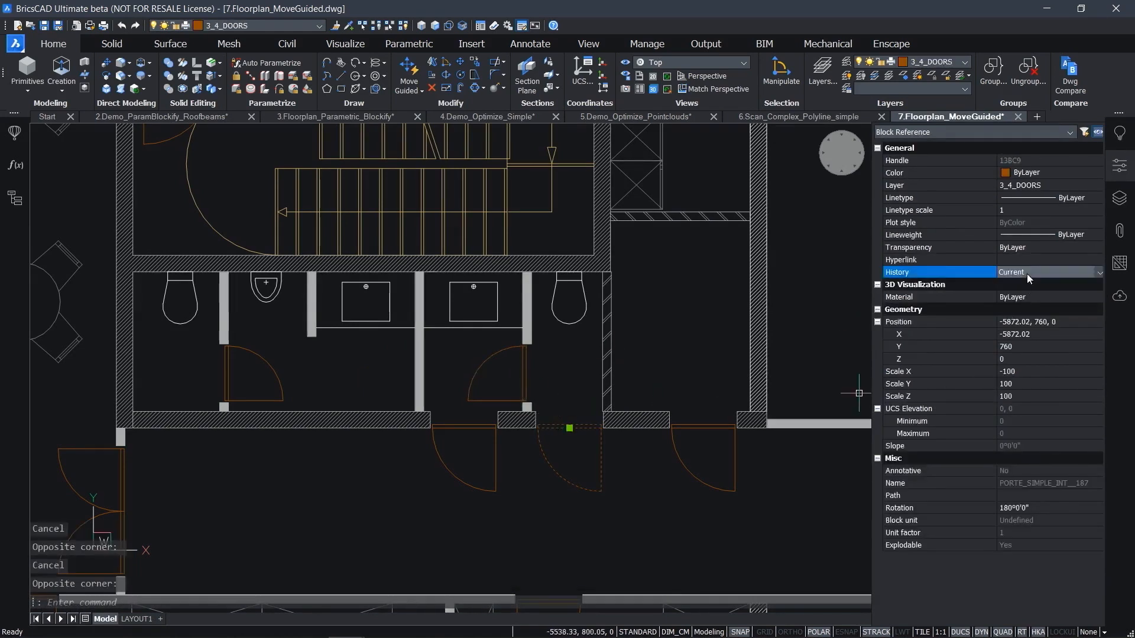
left_click(1024, 297)
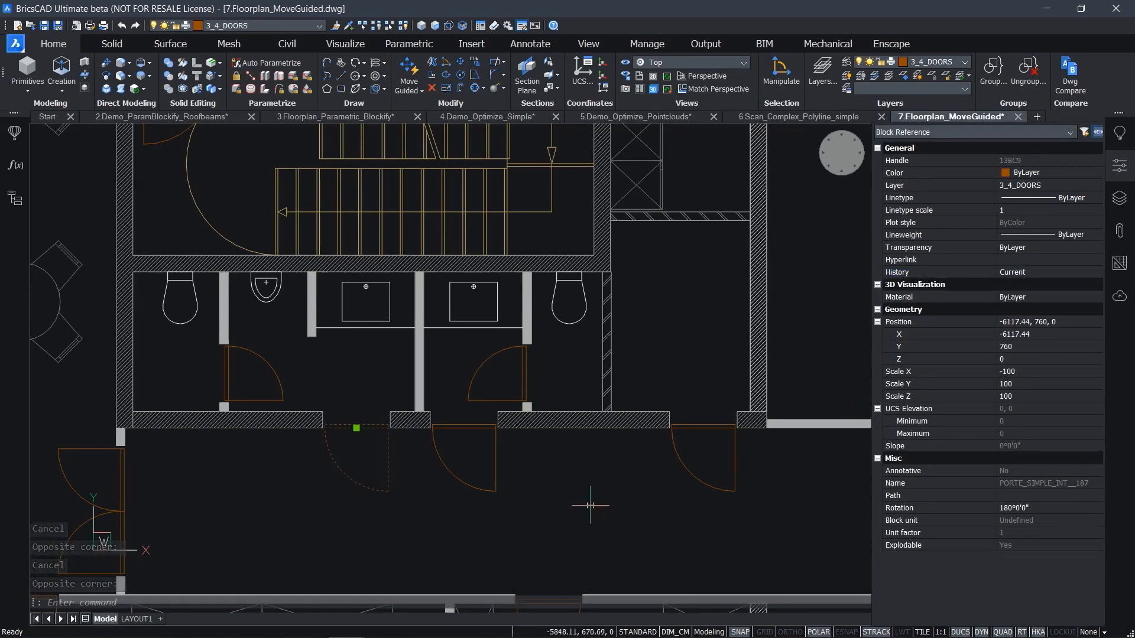
key("Escape")
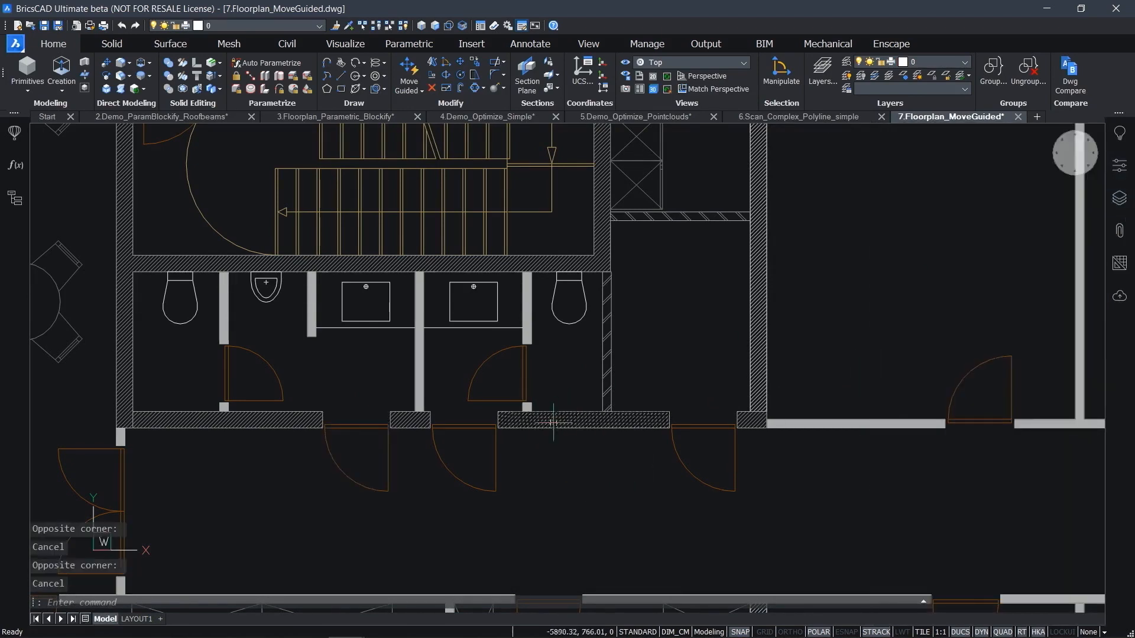
scroll(728, 313, "down", 5)
middle_click_drag(728, 313, 526, 322)
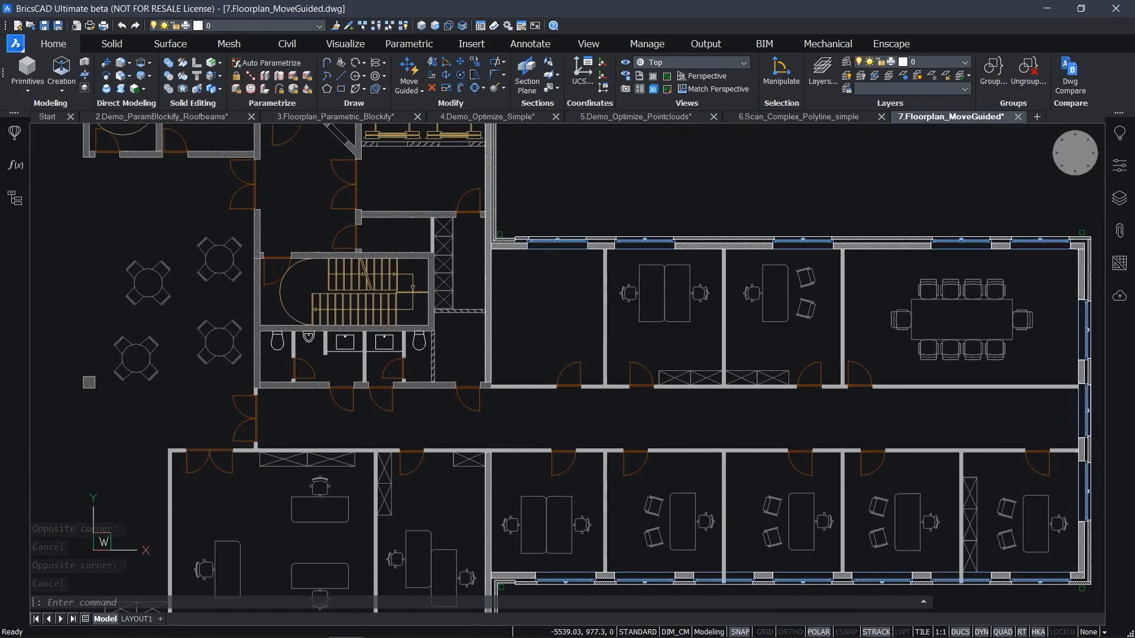
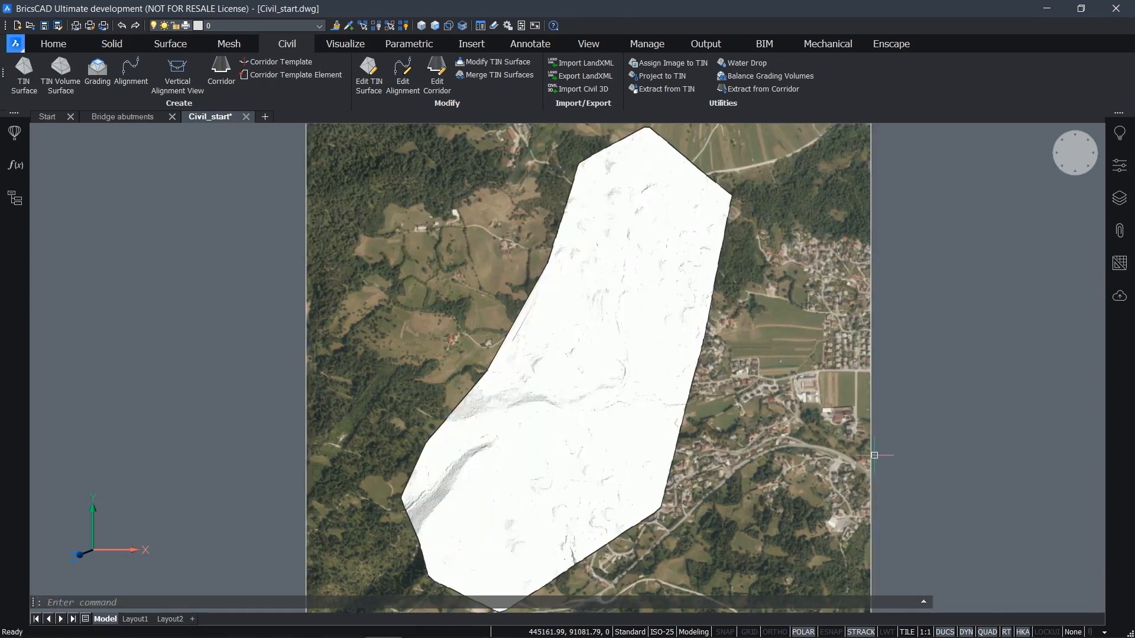
Assign the aerial raster image to the TIN surface
middle_click_drag(874, 455, 875, 455, "shift")
scroll(553, 413, "up", 3)
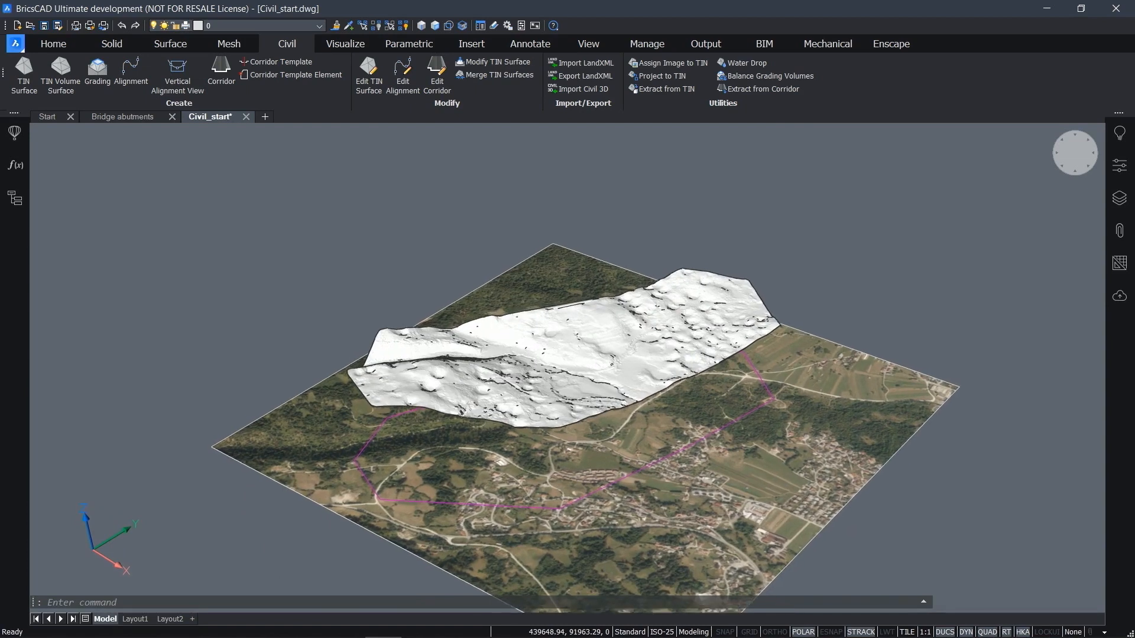
scroll(564, 405, "up", 1)
left_click(661, 62)
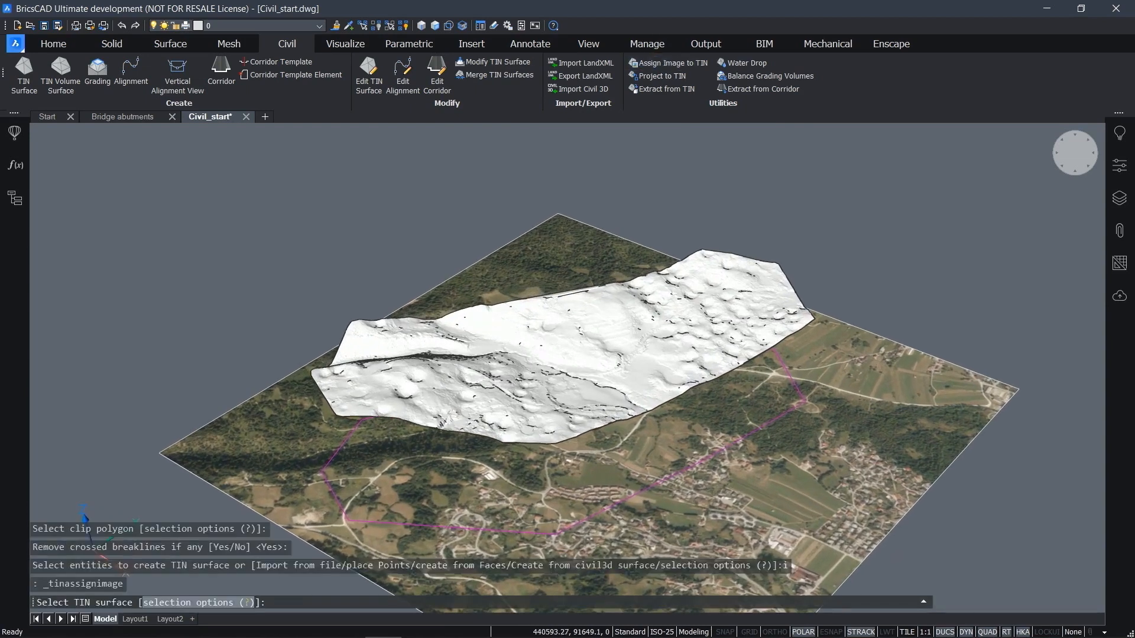
left_click(645, 312)
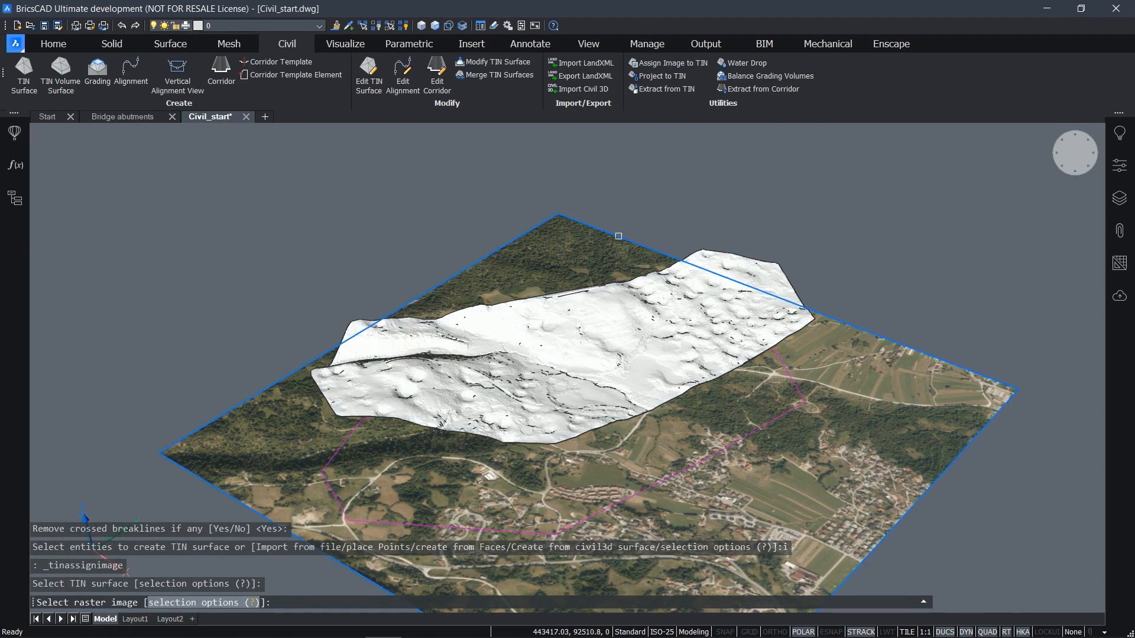
left_click(618, 235)
key("Return")
key("Escape")
Hide the flat aerial raster image beneath the TIN surface
left_click_drag(627, 219, 582, 234)
left_click(375, 28)
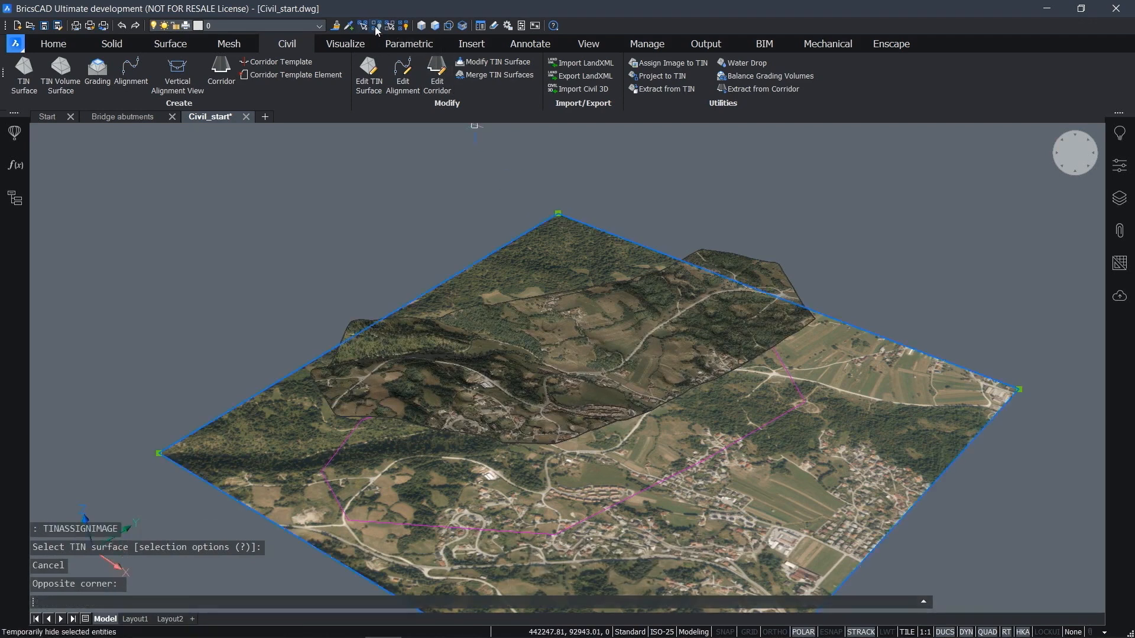
left_click(375, 26)
scroll(867, 307, "up", 5)
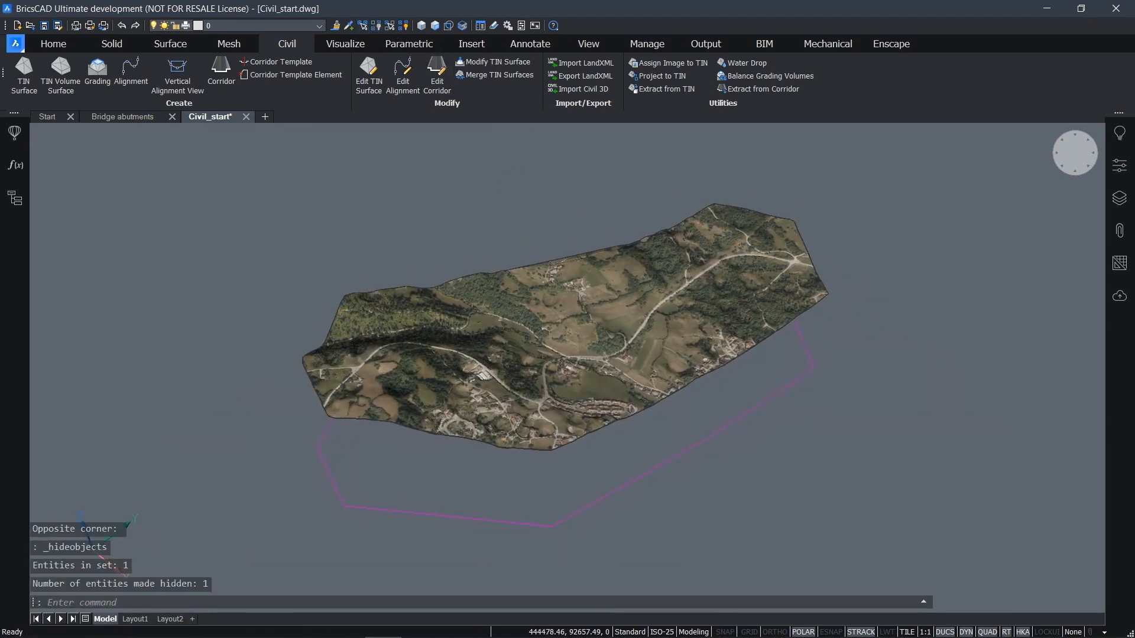
Start a horizontal alignment on the TIN surface in top view, placing PI points from the northern road junction through the bend and south along the road
middle_click_drag(867, 307, 868, 308, "shift")
left_click(1074, 153)
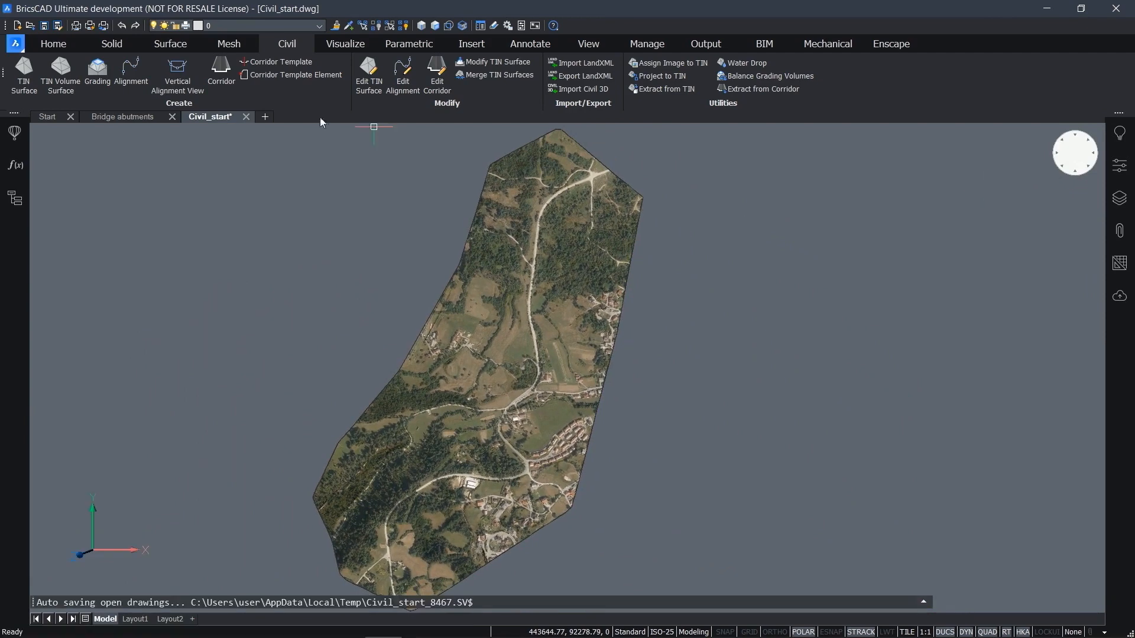
left_click(132, 77)
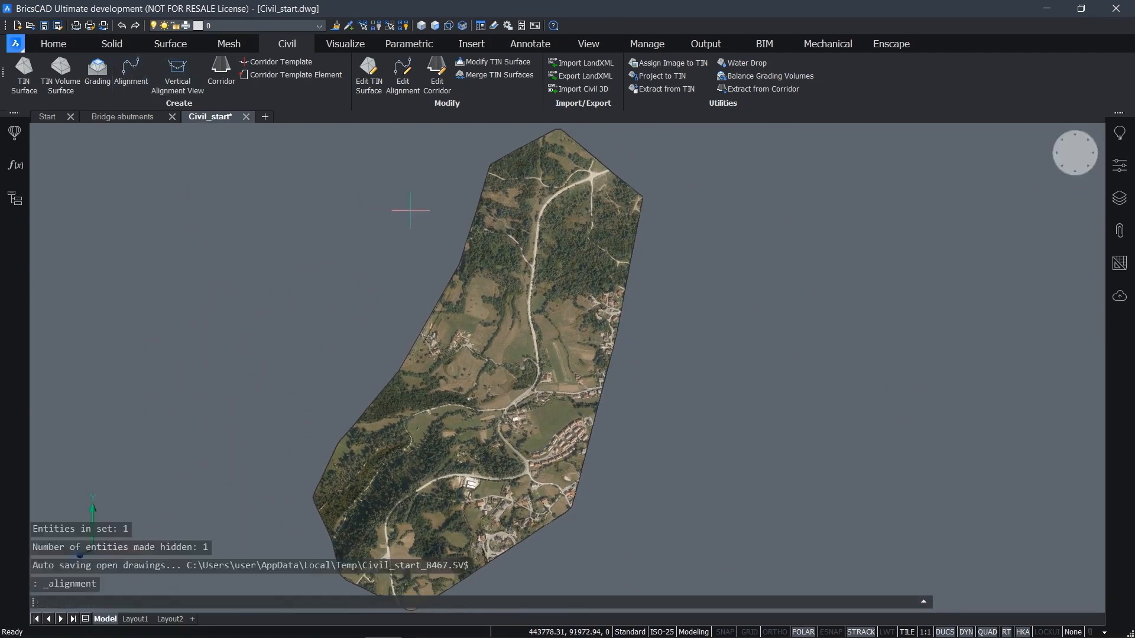
left_click(528, 217)
scroll(582, 174, "up", 3)
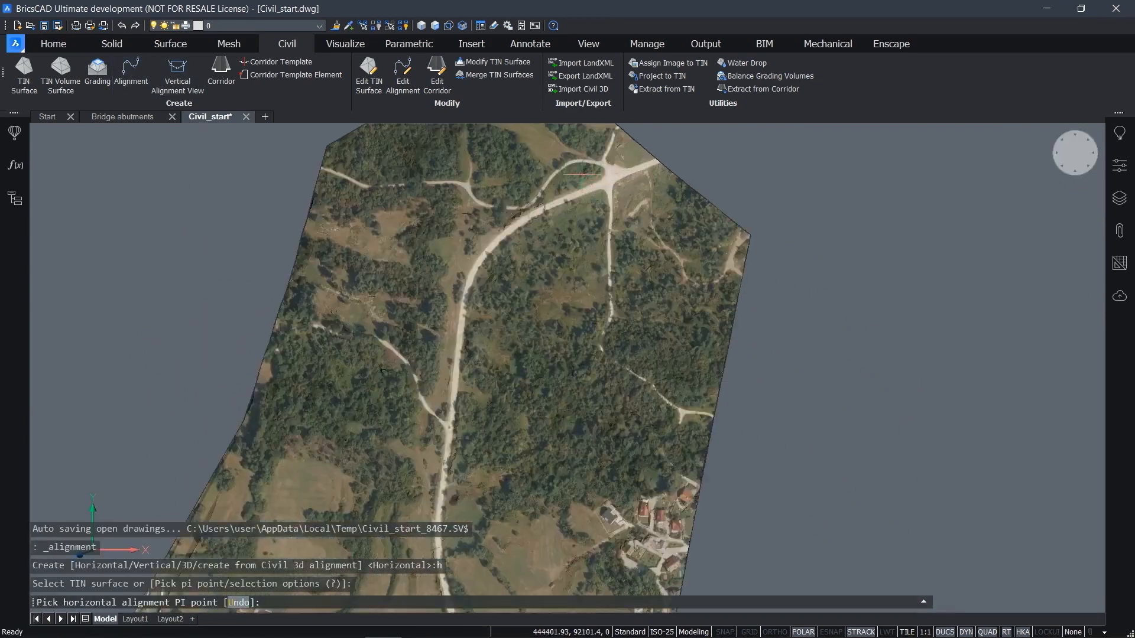
left_click(629, 176)
left_click(468, 234)
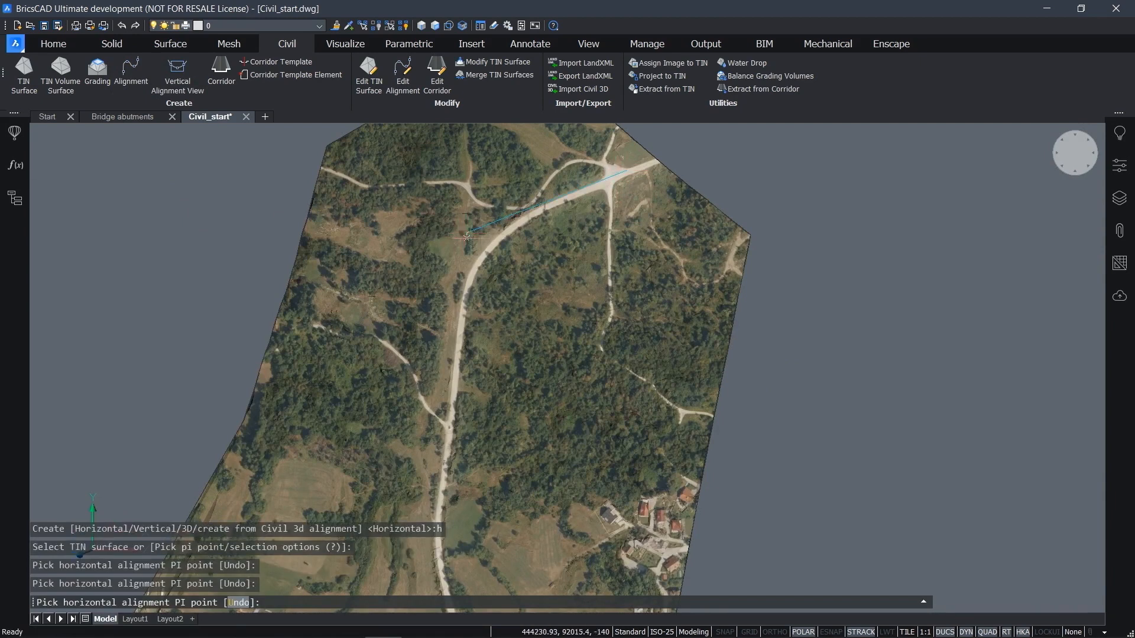
middle_click_drag(444, 480, 447, 327)
left_click(443, 393)
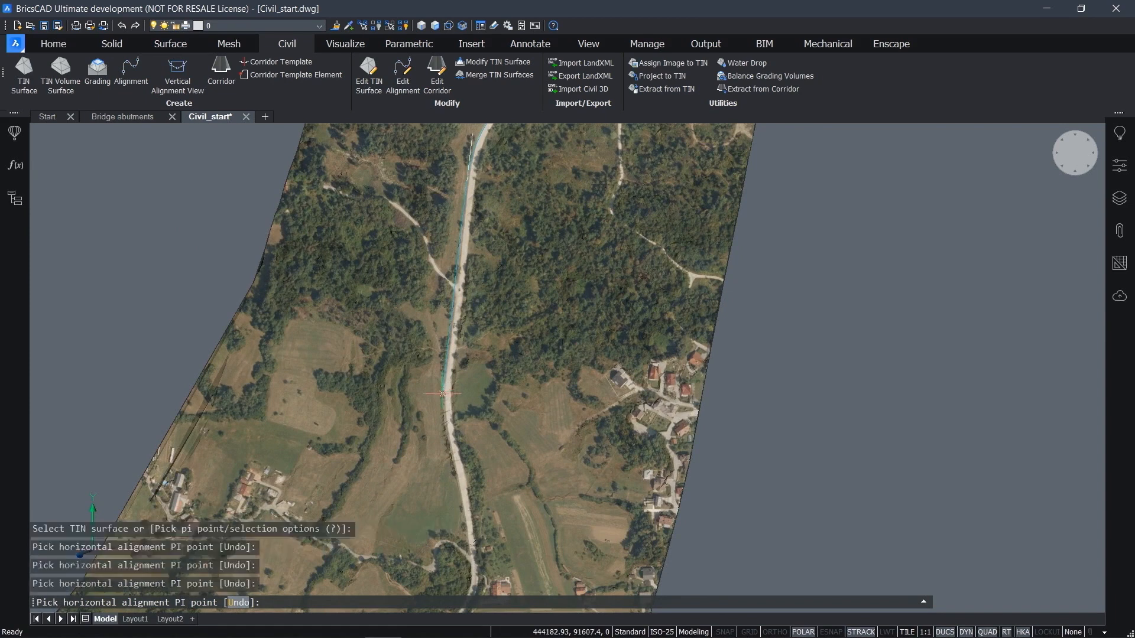
Continue the horizontal alignment's PI points past the central junction, across the wooded slope and along the road to the southern end, and finish it
middle_click_drag(454, 442, 491, 238)
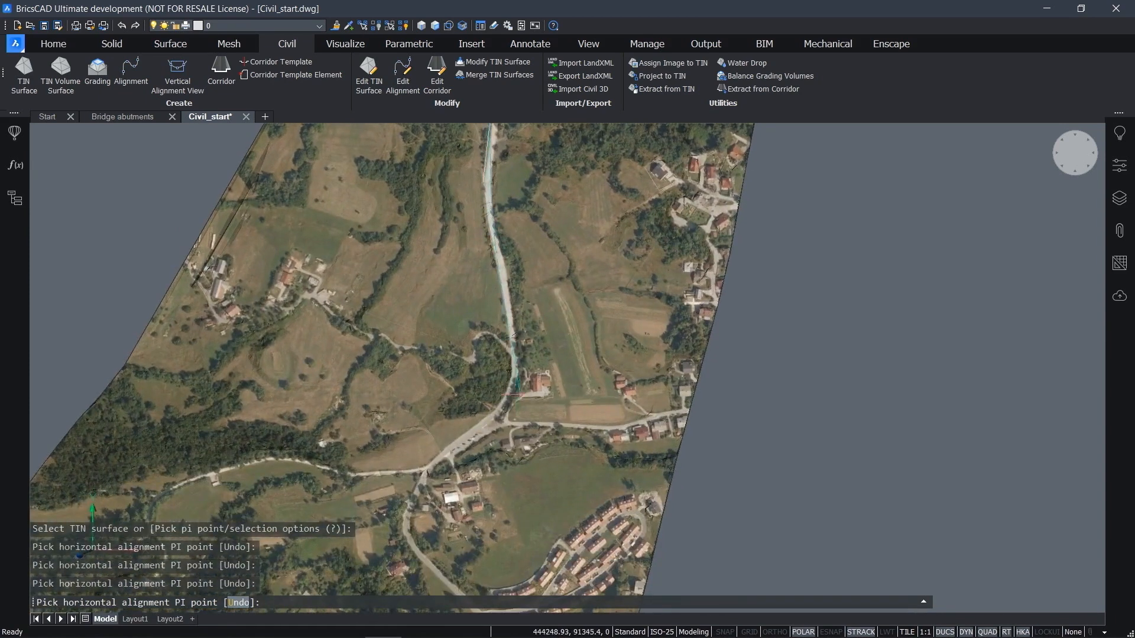
left_click(531, 401)
middle_click_drag(427, 438, 471, 366)
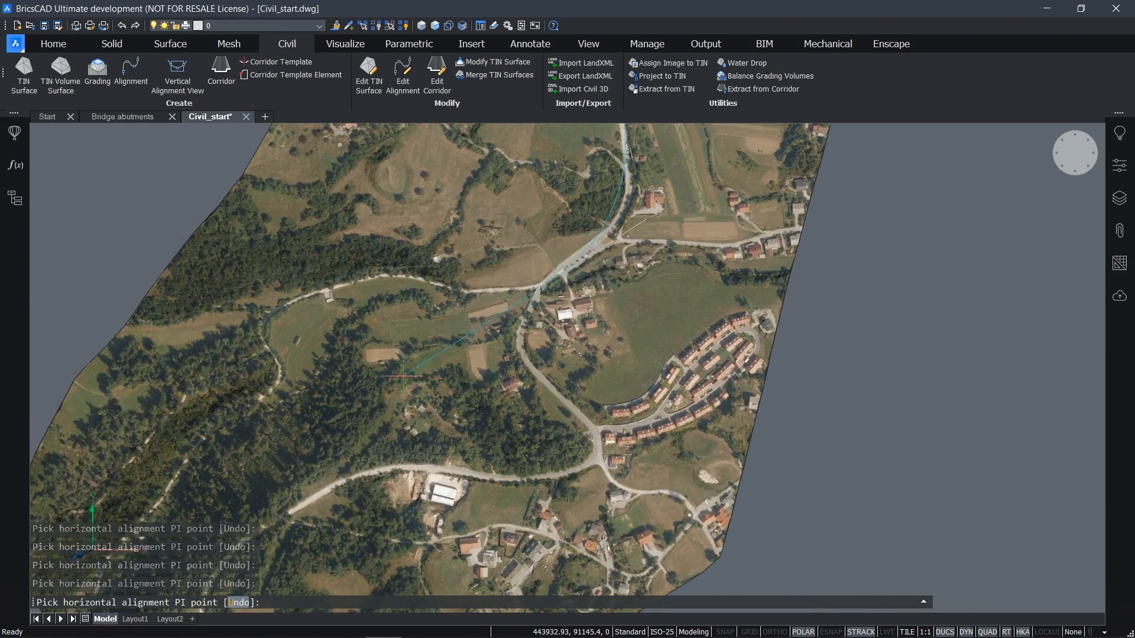
middle_click_drag(347, 412, 499, 265)
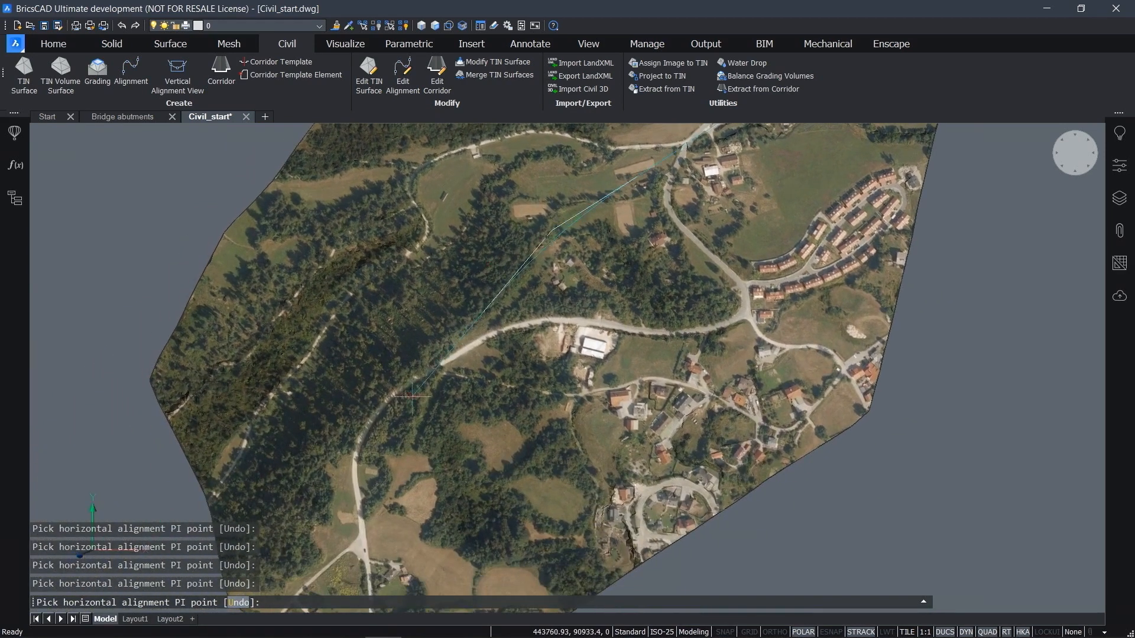
middle_click_drag(355, 460, 412, 353)
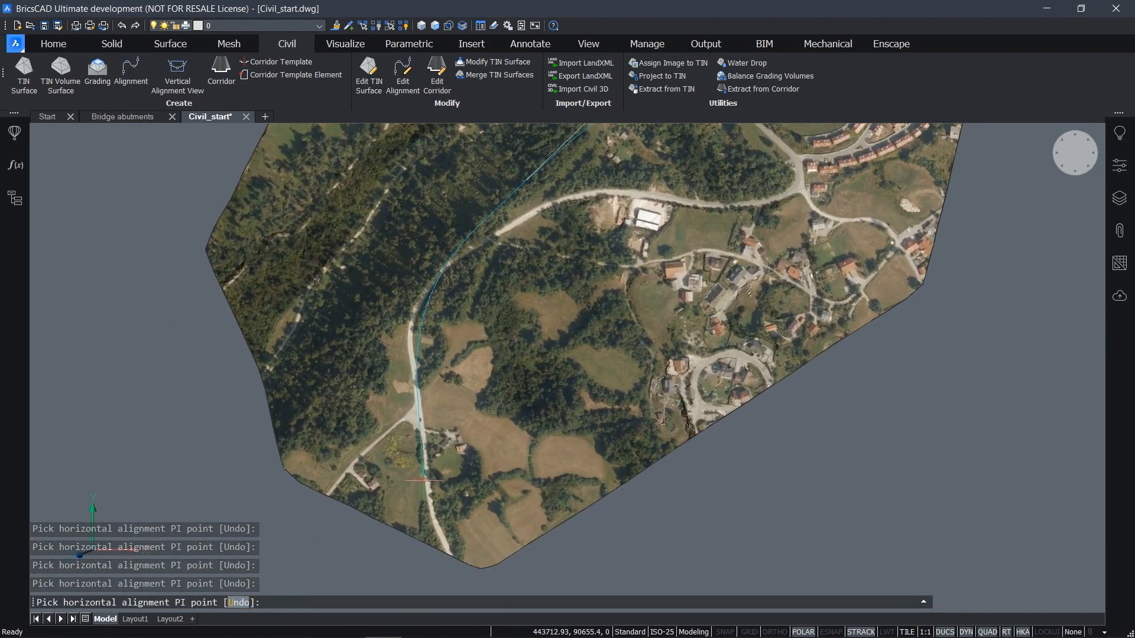
key("Return")
scroll(877, 435, "down", 2)
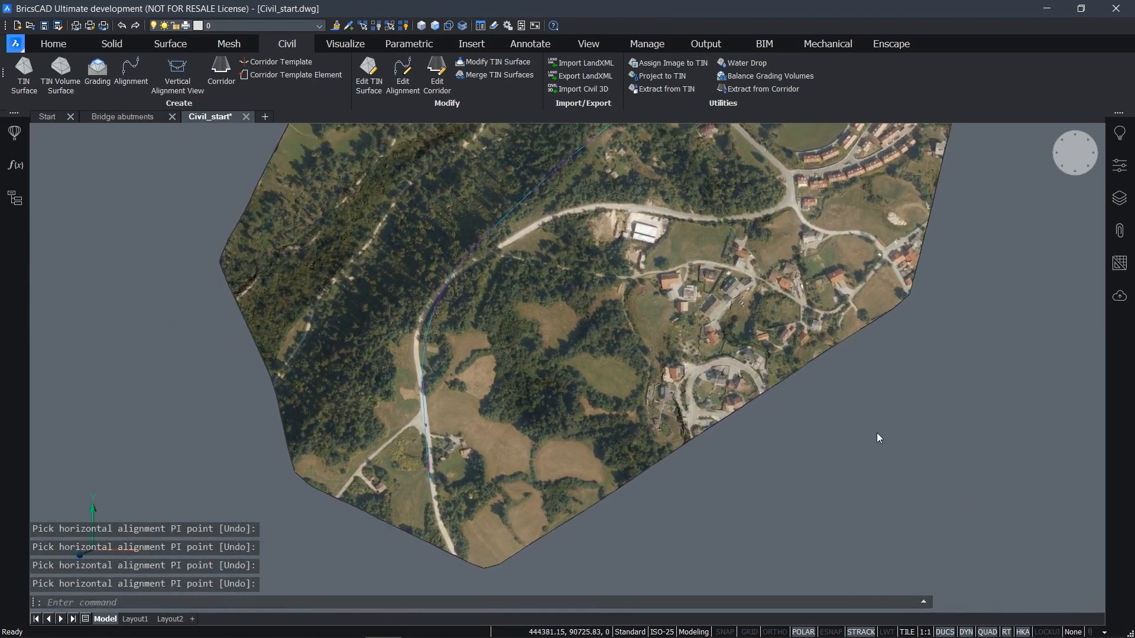
Try to stretch the horizontal alignment's PI point at the sharp central bend outward in a 3D view
scroll(876, 433, "down", 2)
middle_click_drag(877, 434, 611, 472, "shift")
left_click(612, 470)
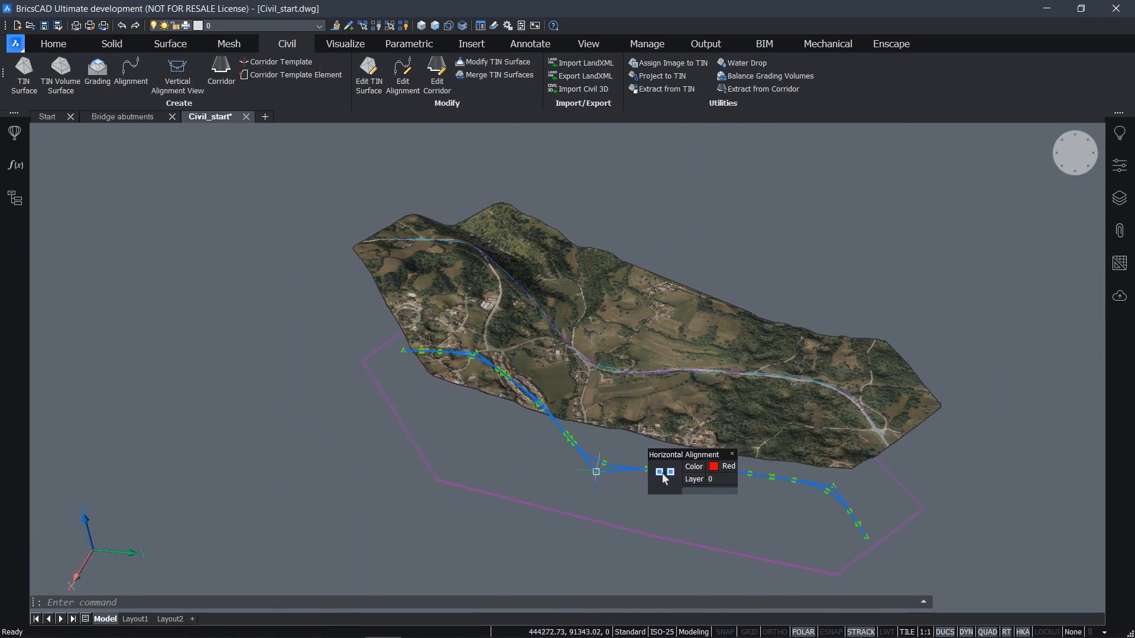
left_click(596, 472)
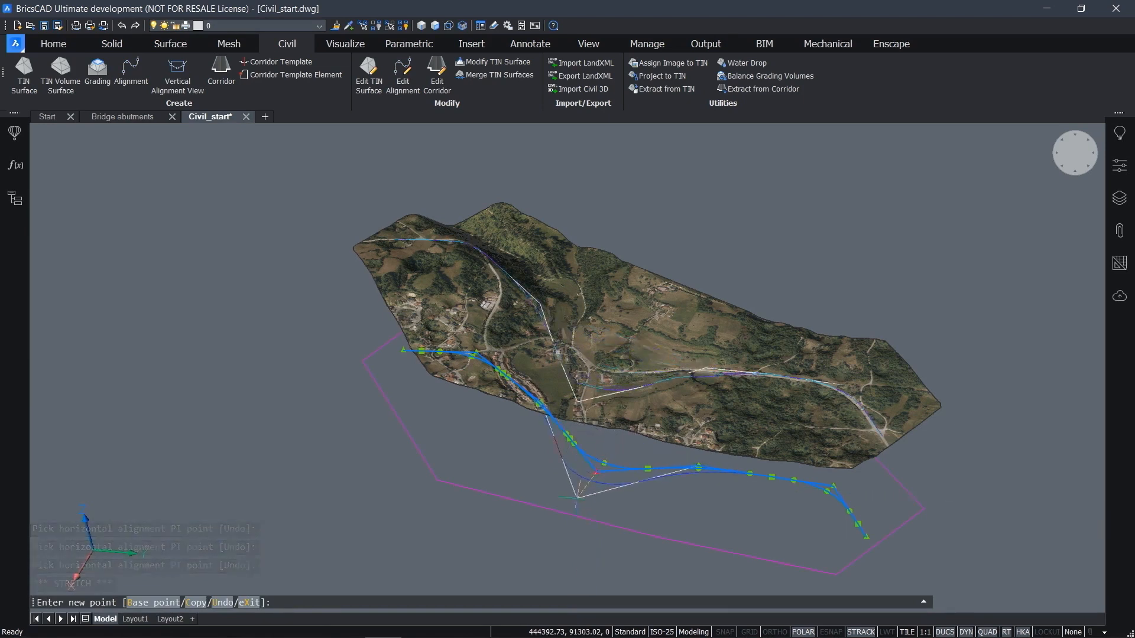
key("Escape")
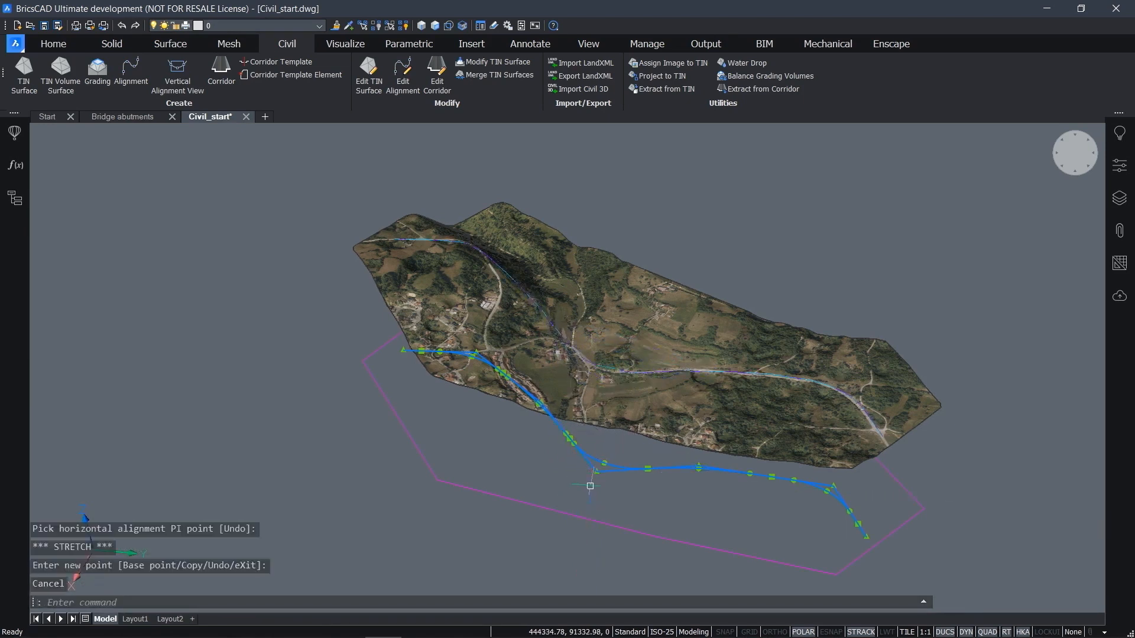
middle_click_drag(567, 354, 574, 369, "shift")
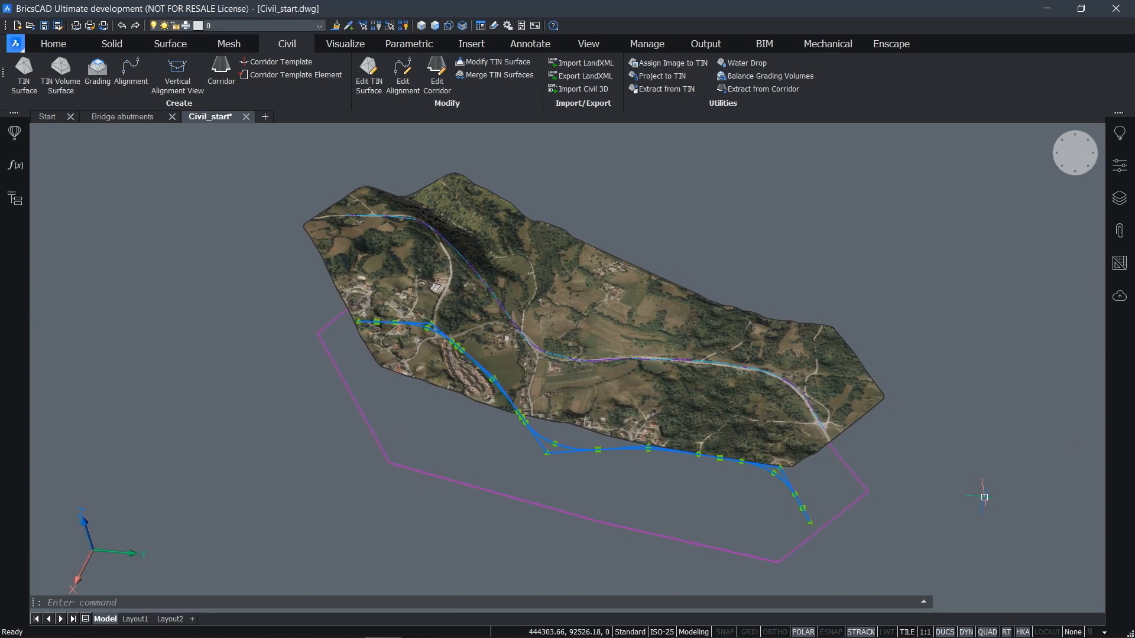
Split the model space into two viewports with a vertical division and enlarge the terrain in the second one
type("vPORT")
key("Return")
type("2")
key("Return")
type("v")
key("Return")
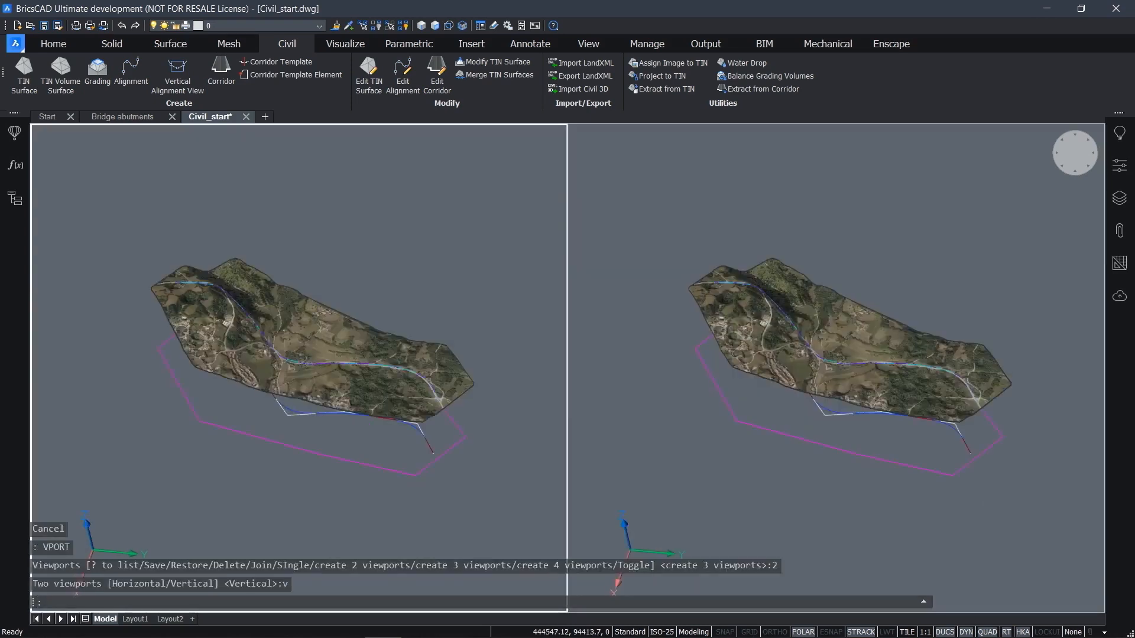
scroll(1002, 495, "up", 5)
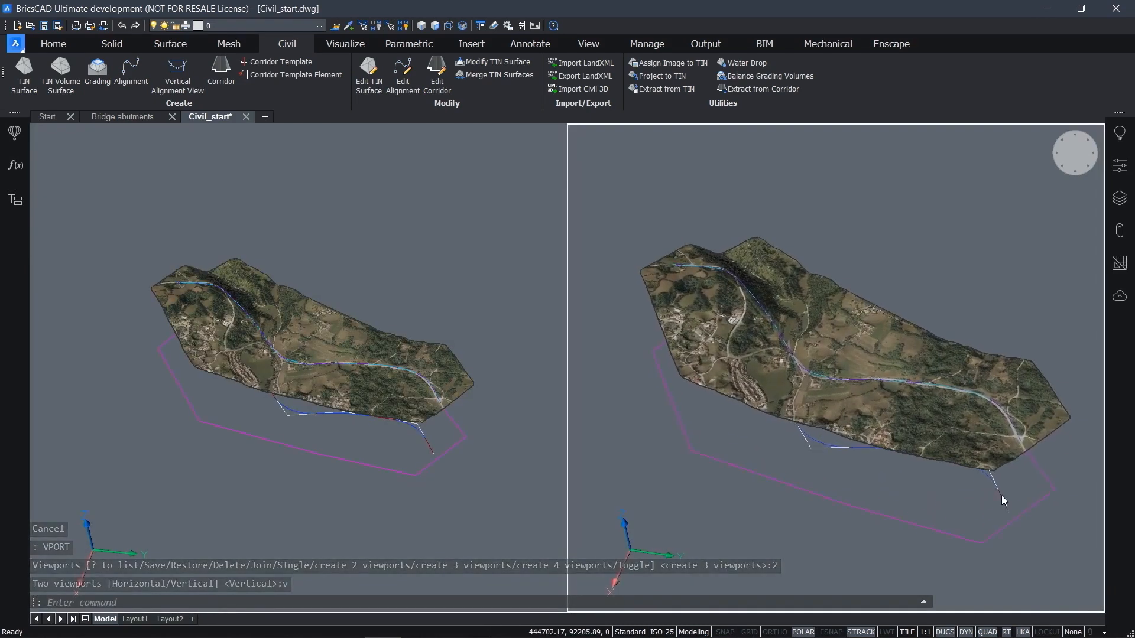
scroll(1001, 496, "up", 2)
Create a vertical alignment view of the horizontal alignment in the first viewport, with its origin in the empty area northwest of the terrain
left_click(376, 269)
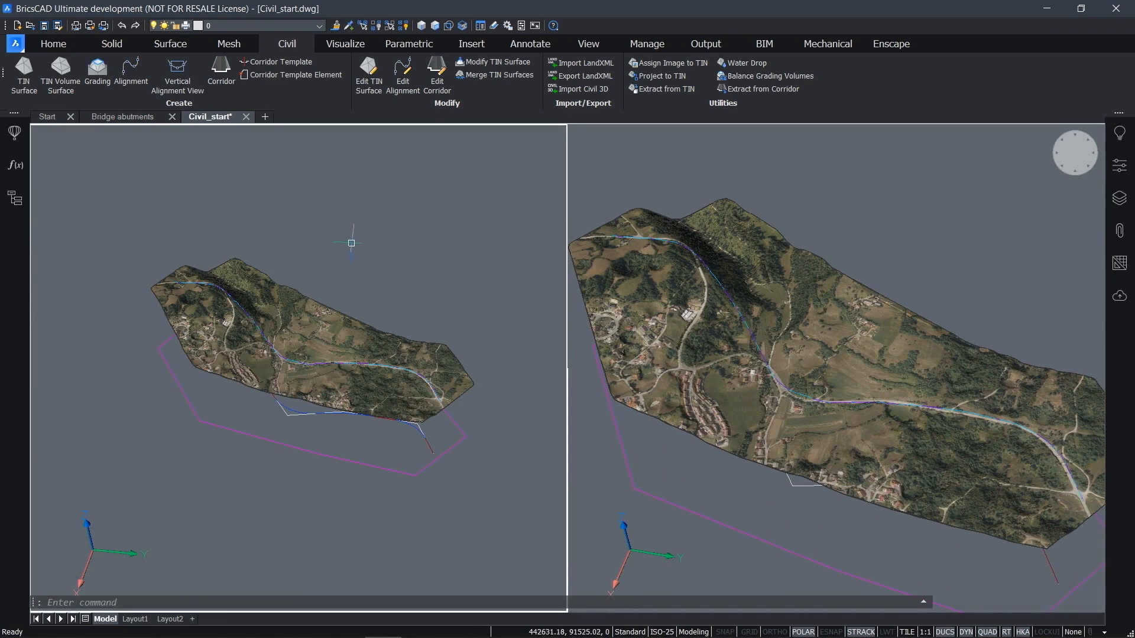
left_click(178, 74)
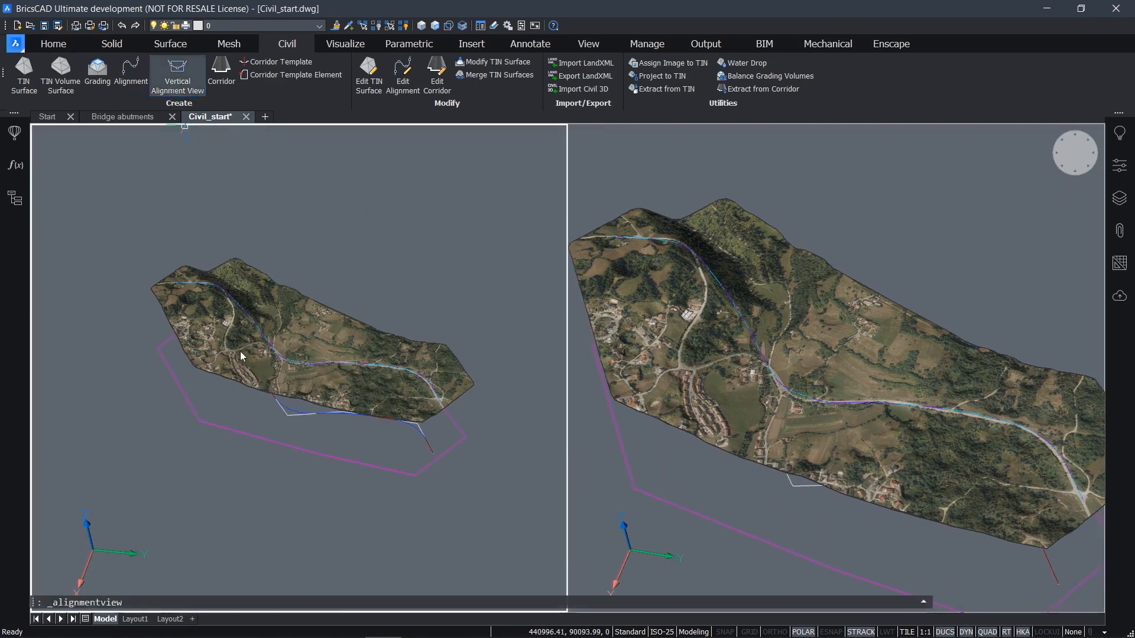
left_click(289, 408)
left_click(1074, 154)
middle_click_drag(265, 261, 425, 531)
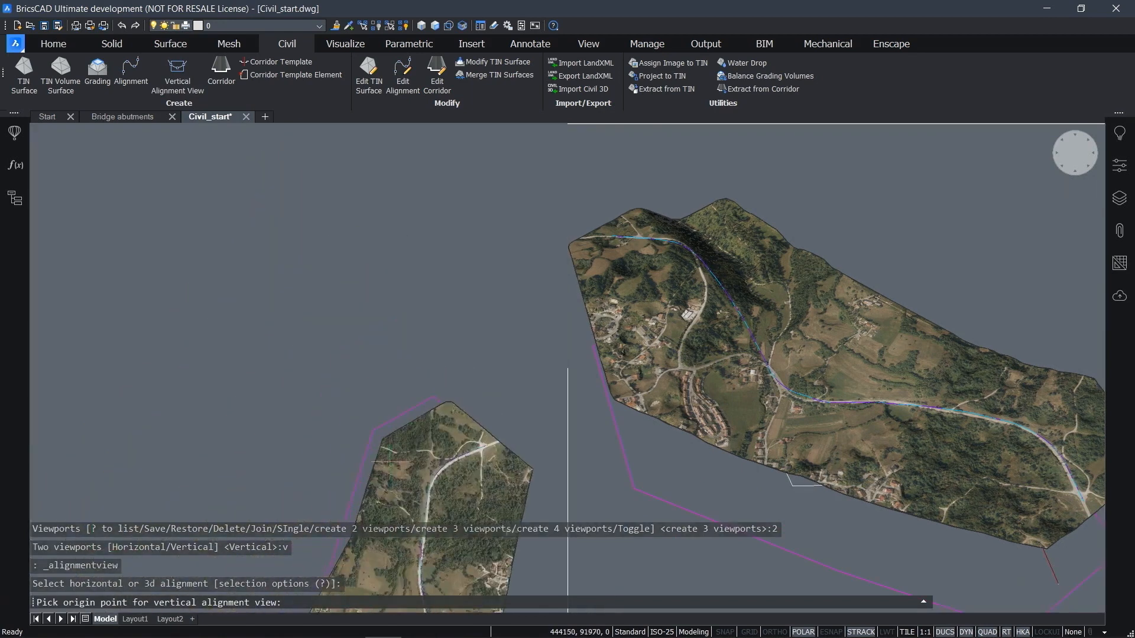
left_click(159, 341)
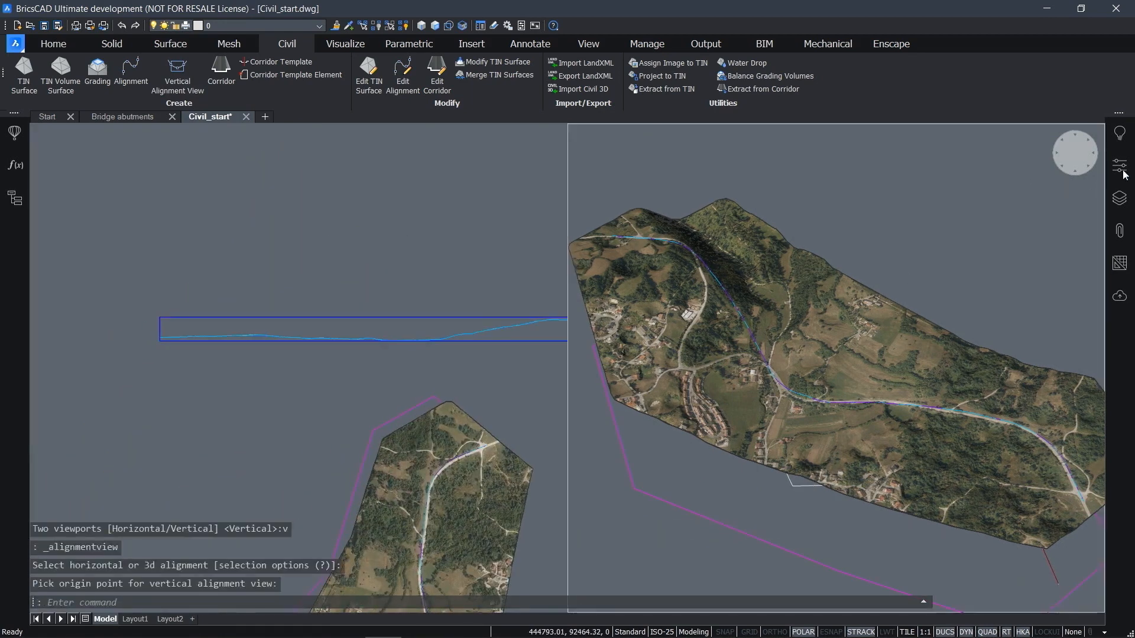
Turn off perspective for the viewport containing the vertical alignment view
left_click(1119, 166)
left_click(1019, 286)
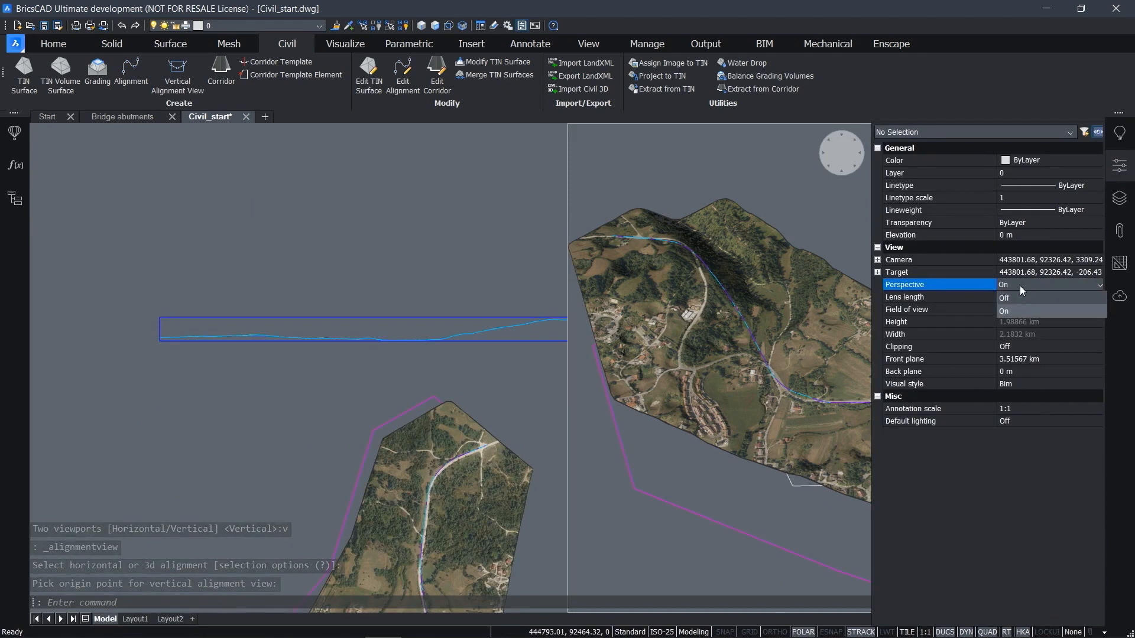
left_click(1014, 300)
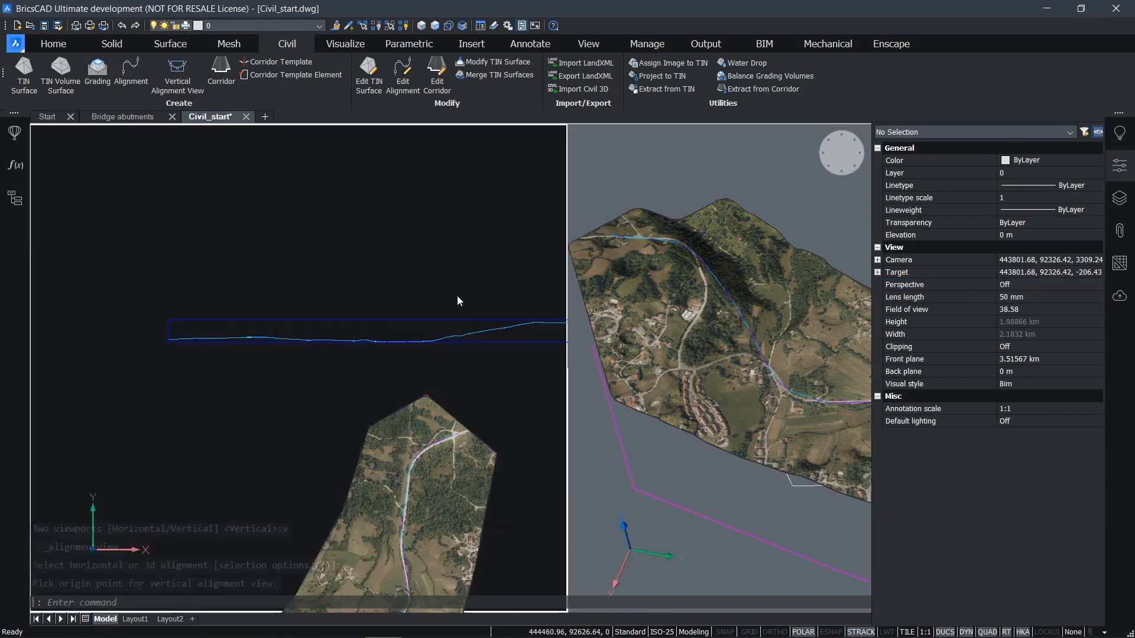
Set the vertical alignment view's vertical scale factor to 10 and clear the selection
left_click(398, 324)
left_click(1004, 322)
type("0")
key("Return")
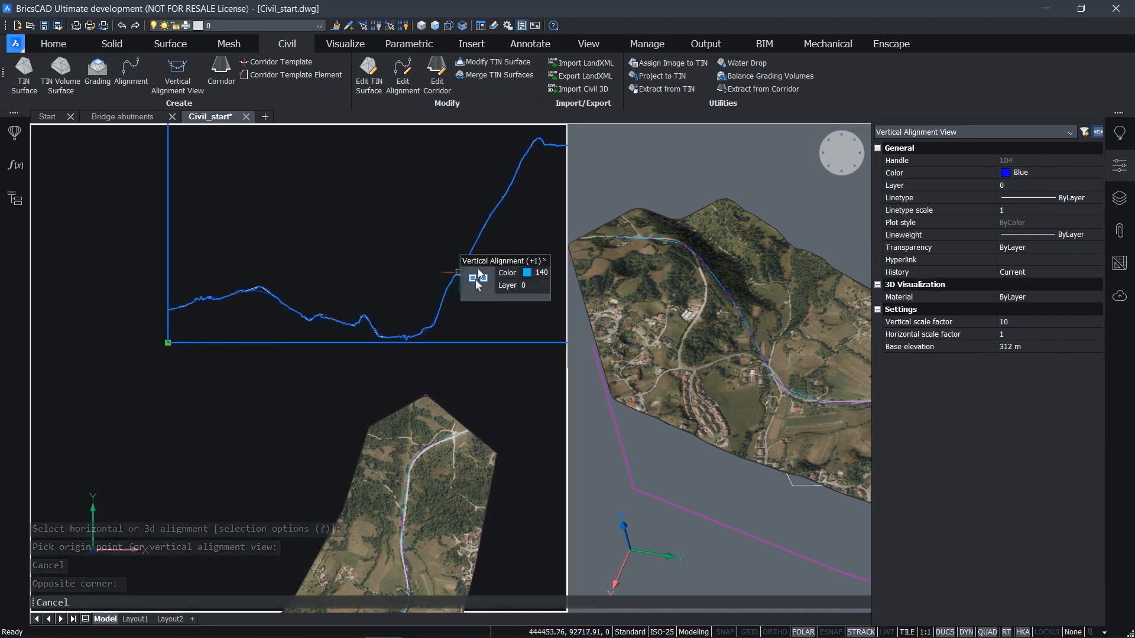
key("Escape")
middle_click_drag(519, 233, 436, 300)
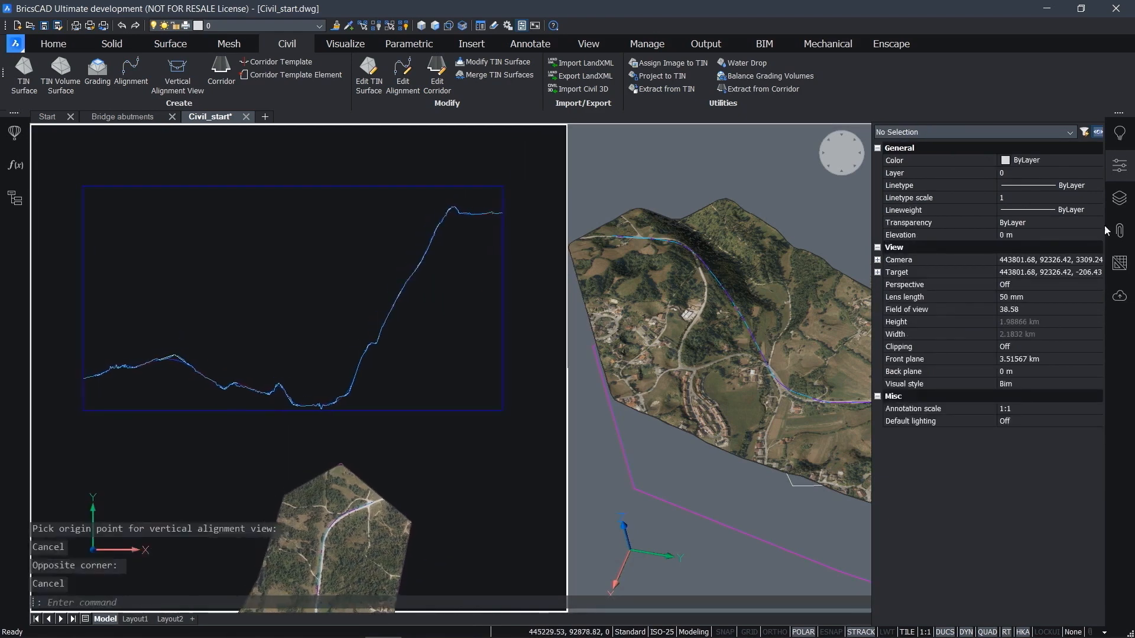
Set the layout vertical alignment's accuracy factor to 3 and its update mode to Manual
scroll(373, 298, "up", 2)
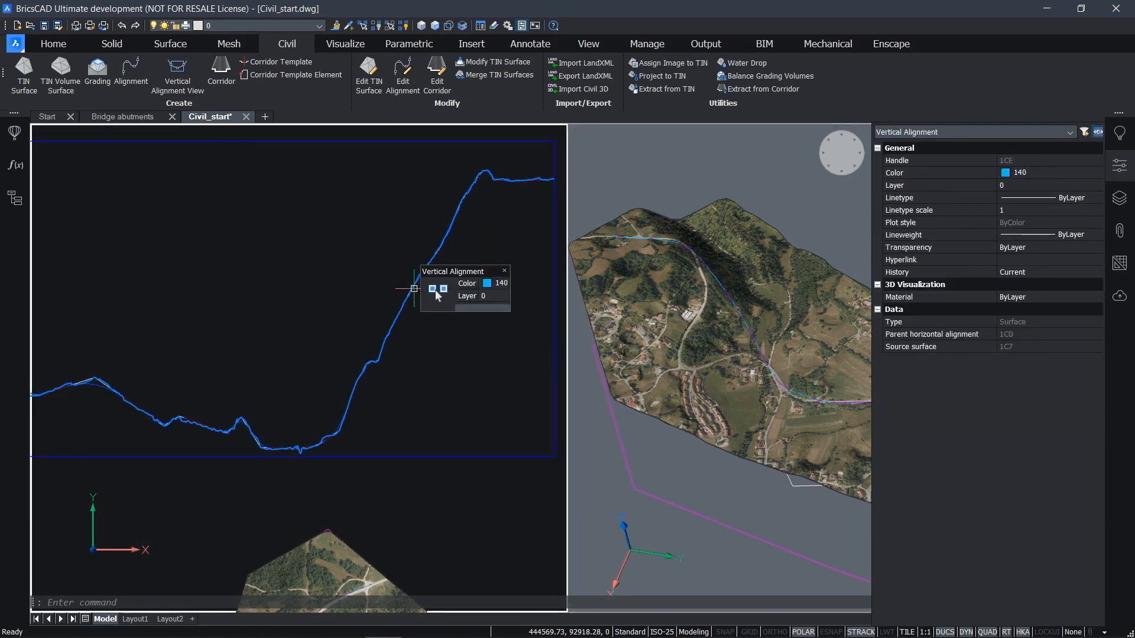
key("Escape")
key("Tab")
left_click(413, 288)
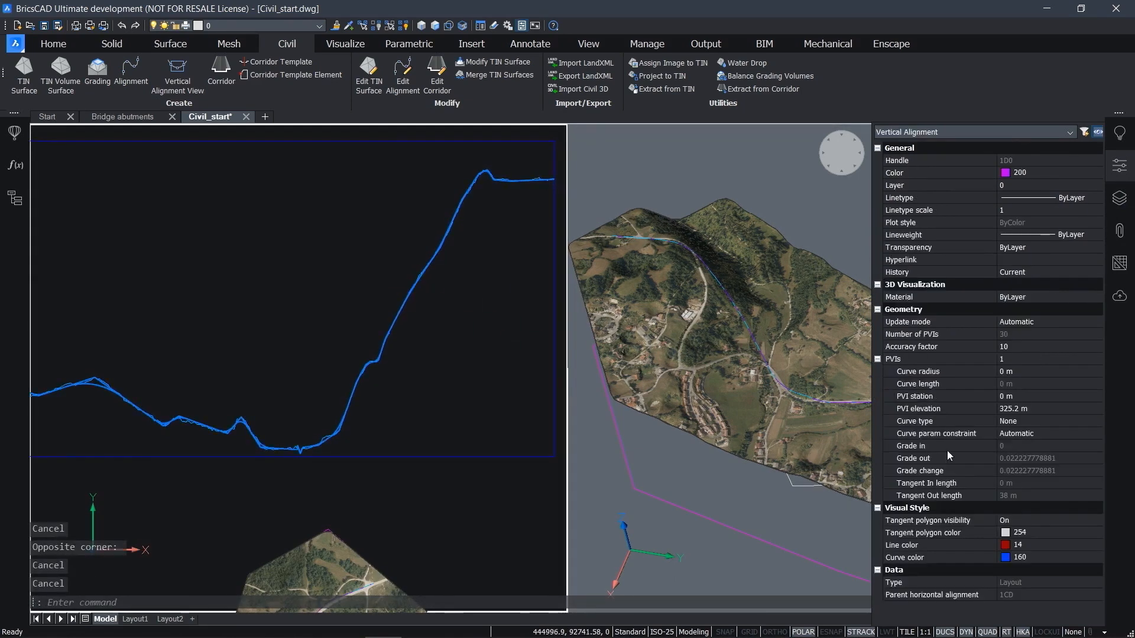
left_click(1012, 347)
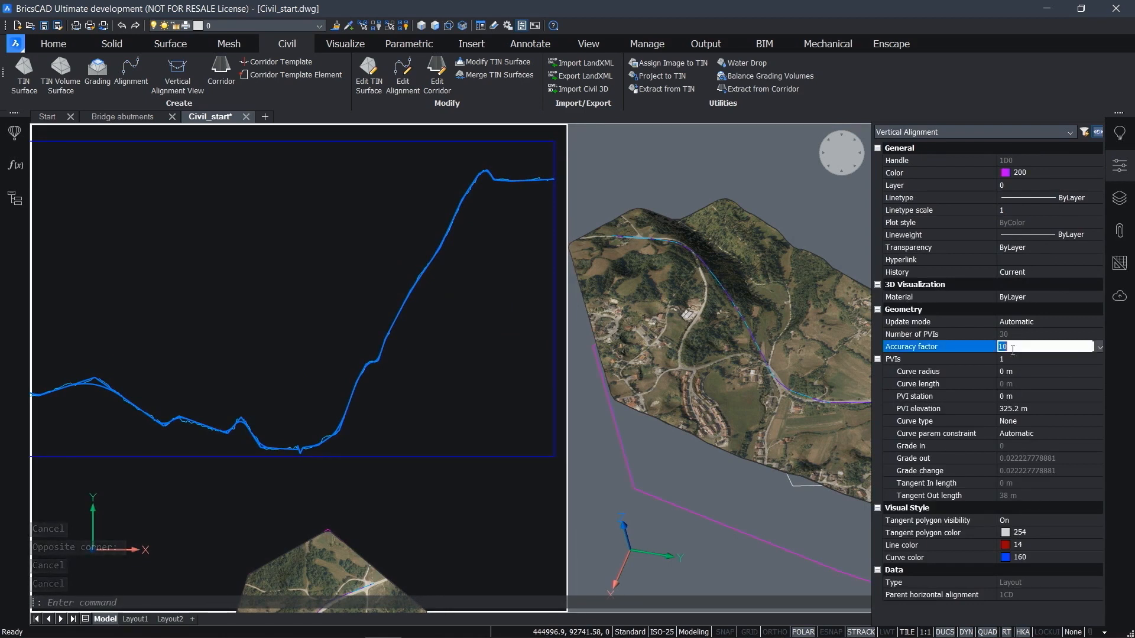
type("3")
key("Return")
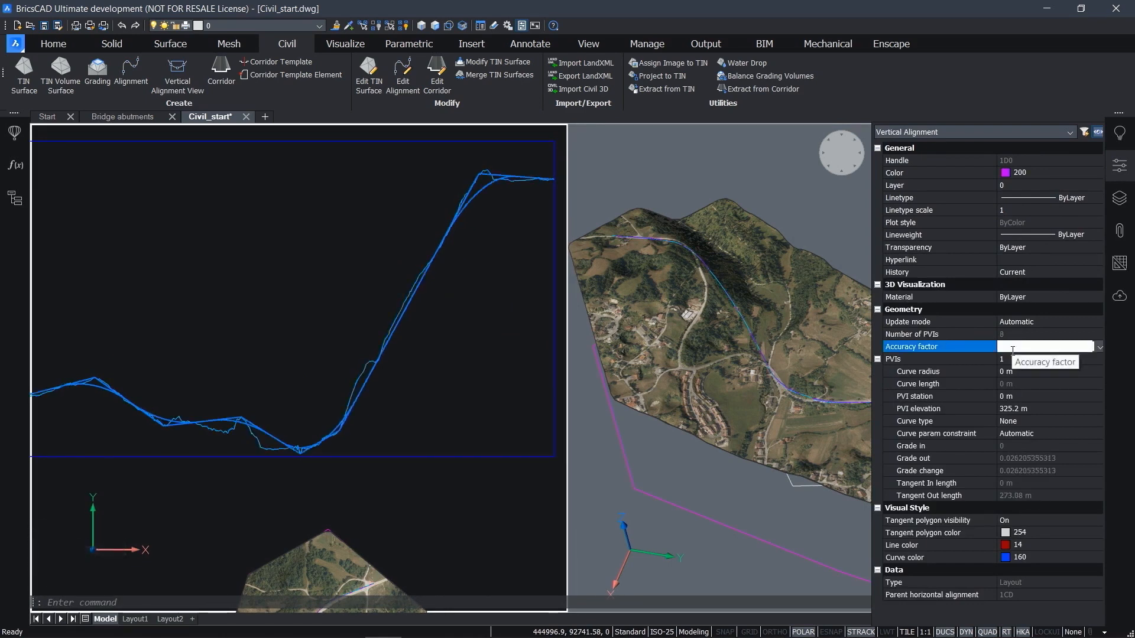
left_click(1031, 324)
left_click(1031, 324)
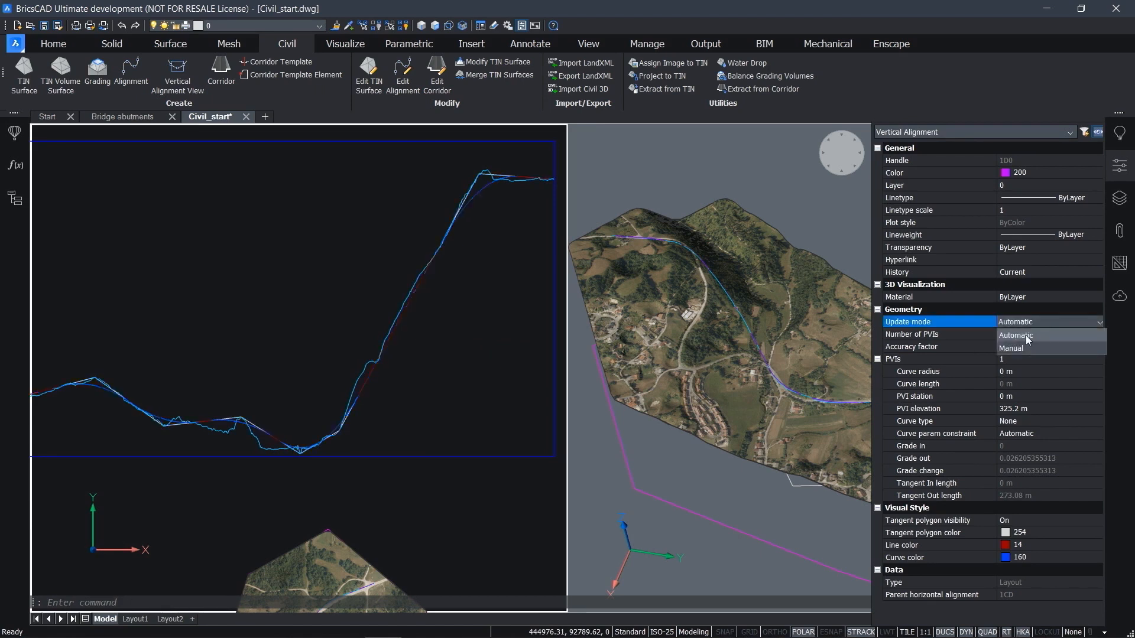
left_click(1019, 347)
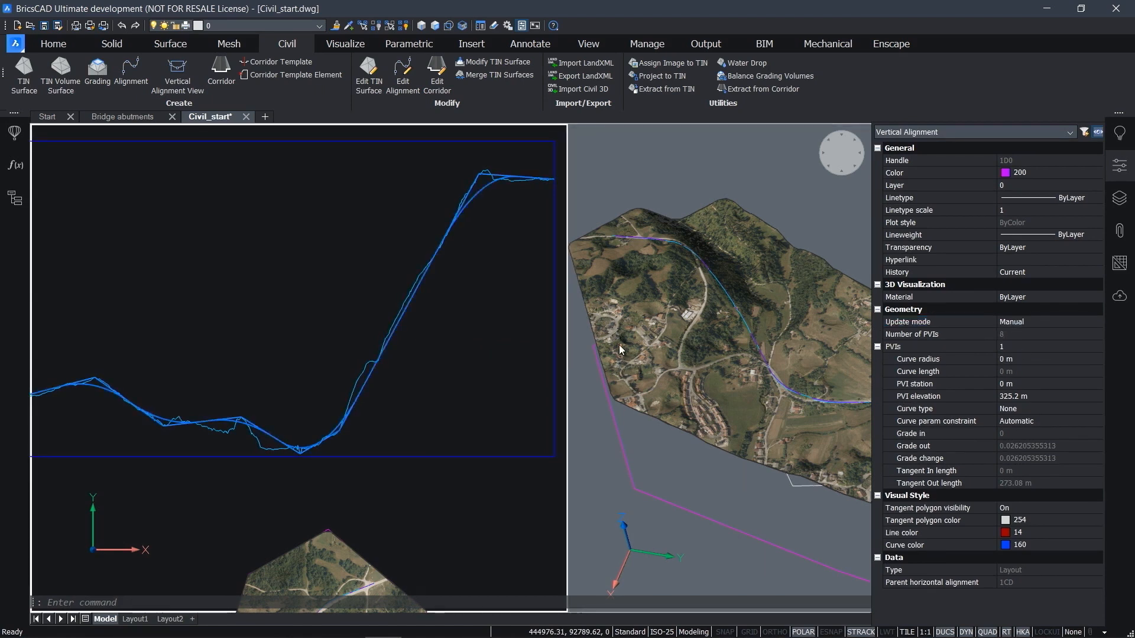
left_click(406, 75)
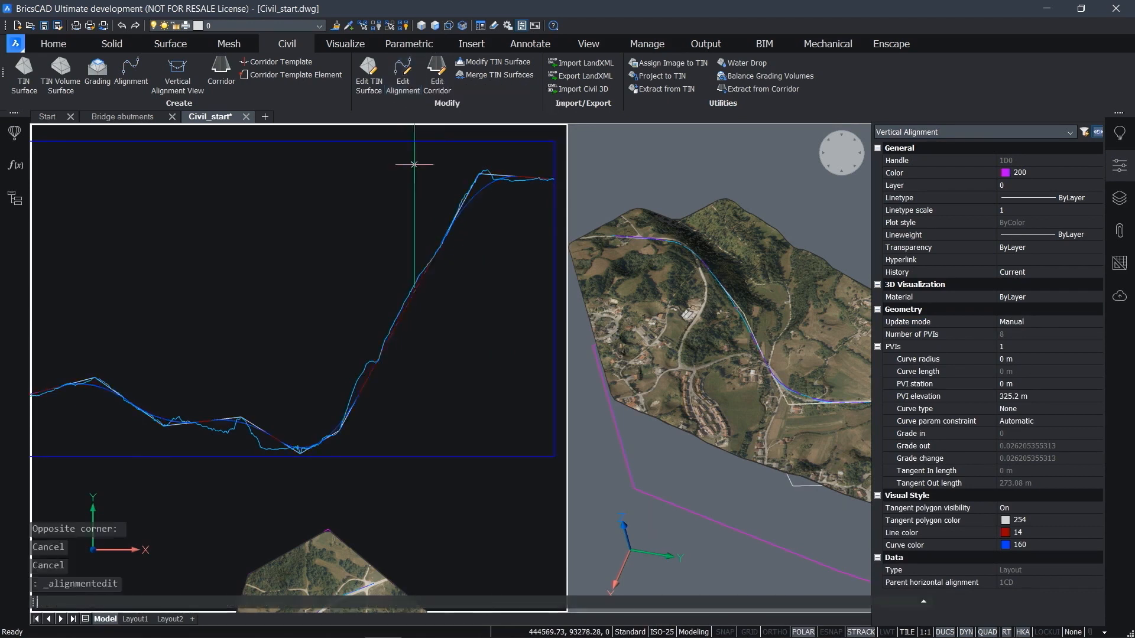
left_click(406, 82)
key("Escape")
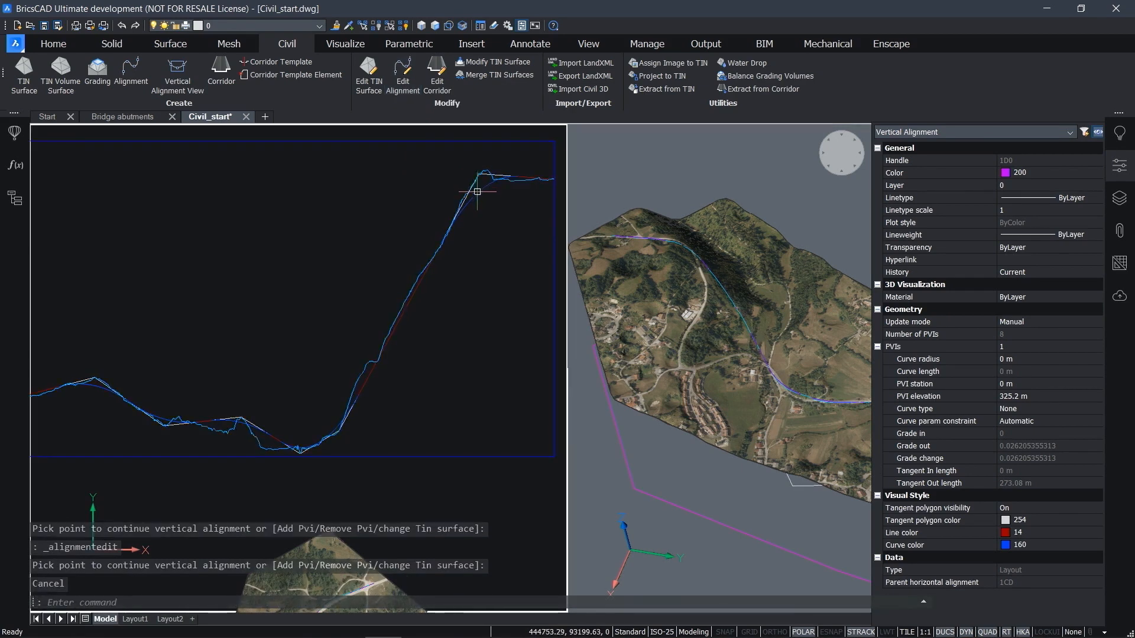
Remove the PVI at the lowest point of the vertical alignment's valley
left_click(402, 83)
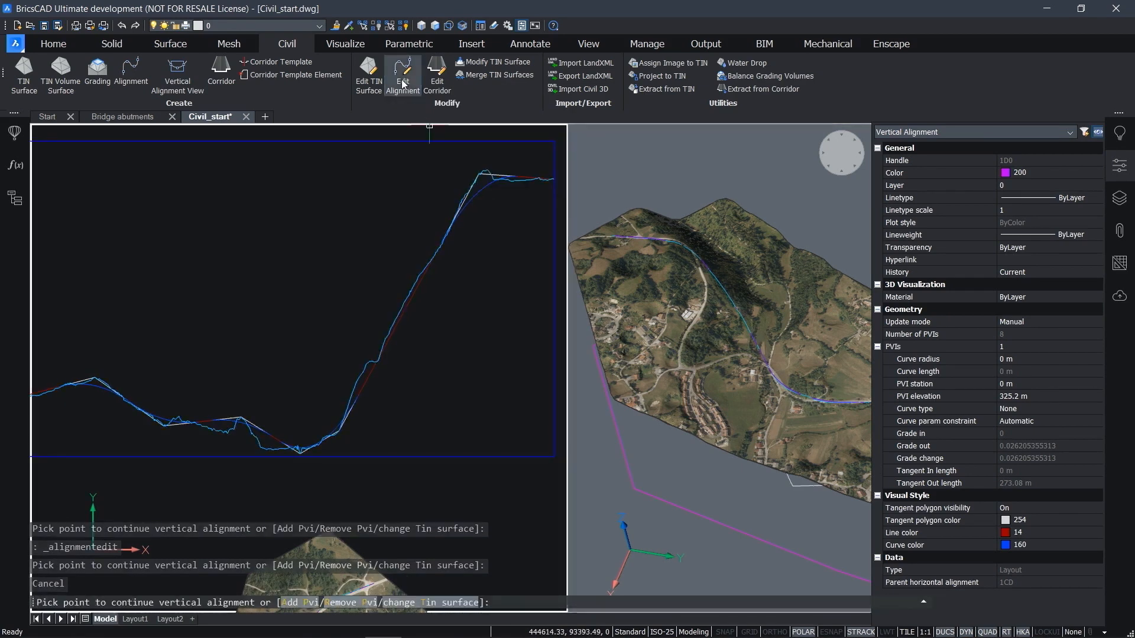
type("rp")
key("Return")
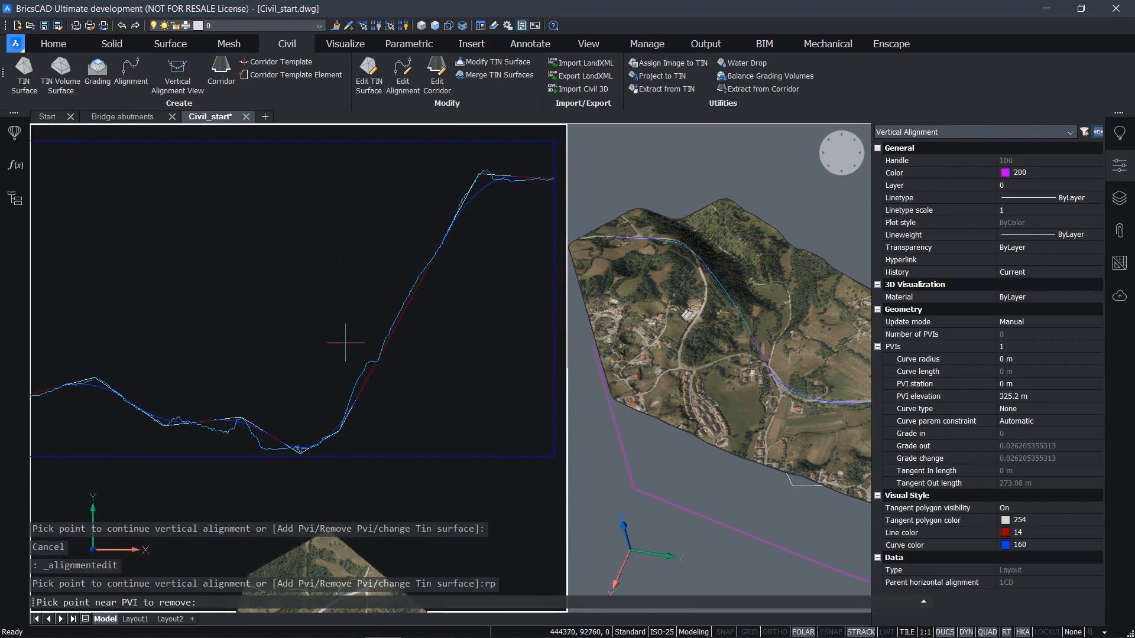
left_click(317, 439)
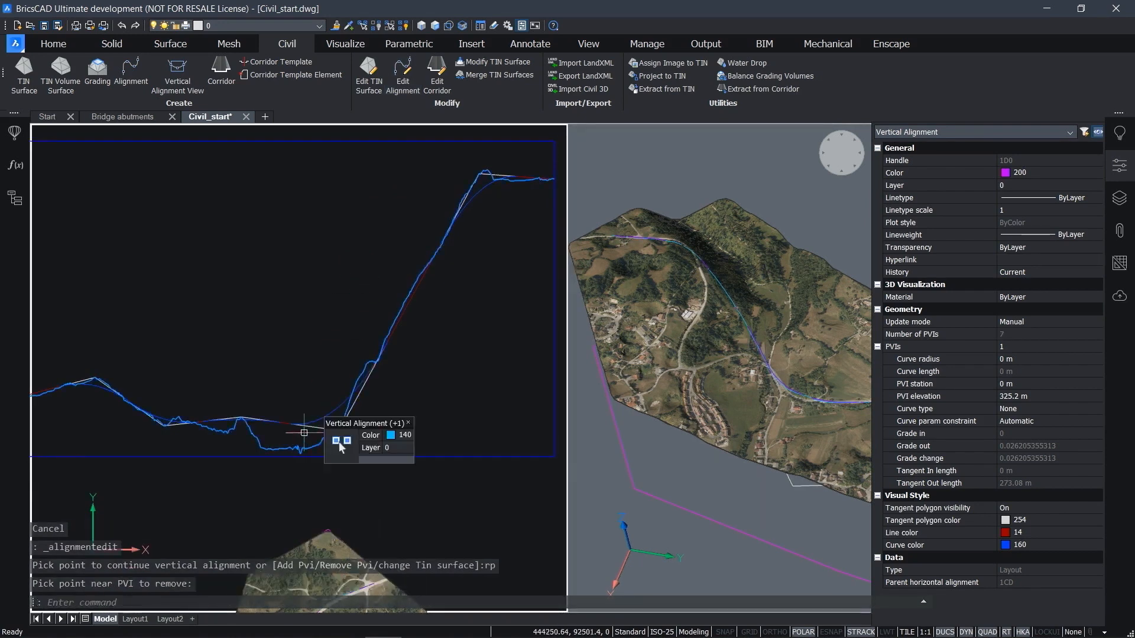
Remove the PVI at the foot of the steep slope from the vertical alignment
left_click(283, 430)
left_click(276, 407)
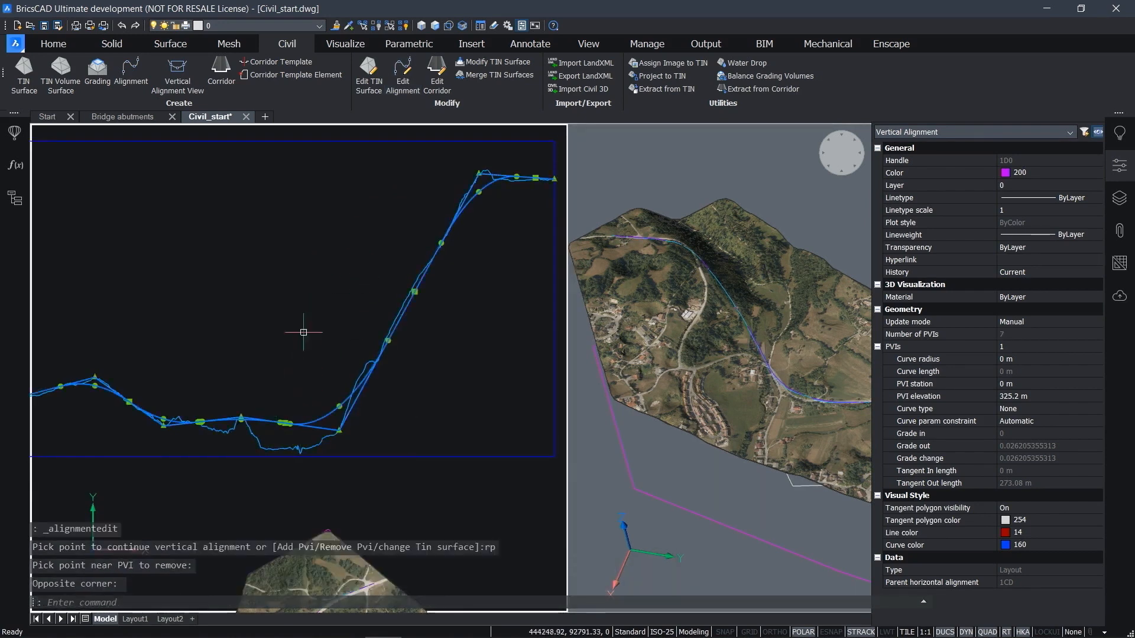
left_click(414, 77)
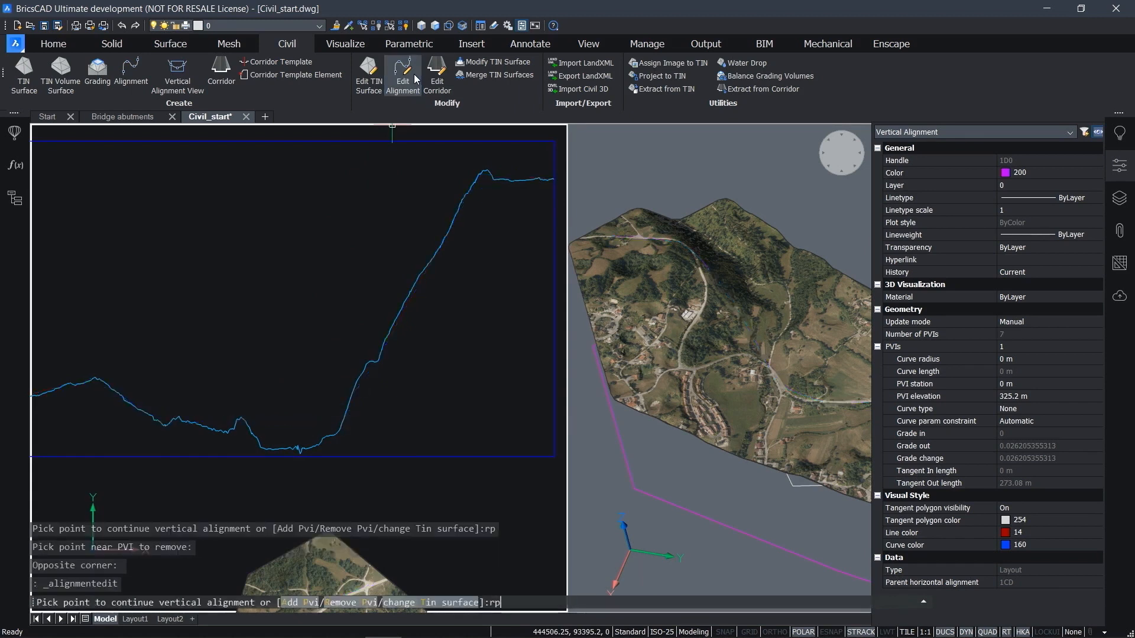
type("rp")
key("Return")
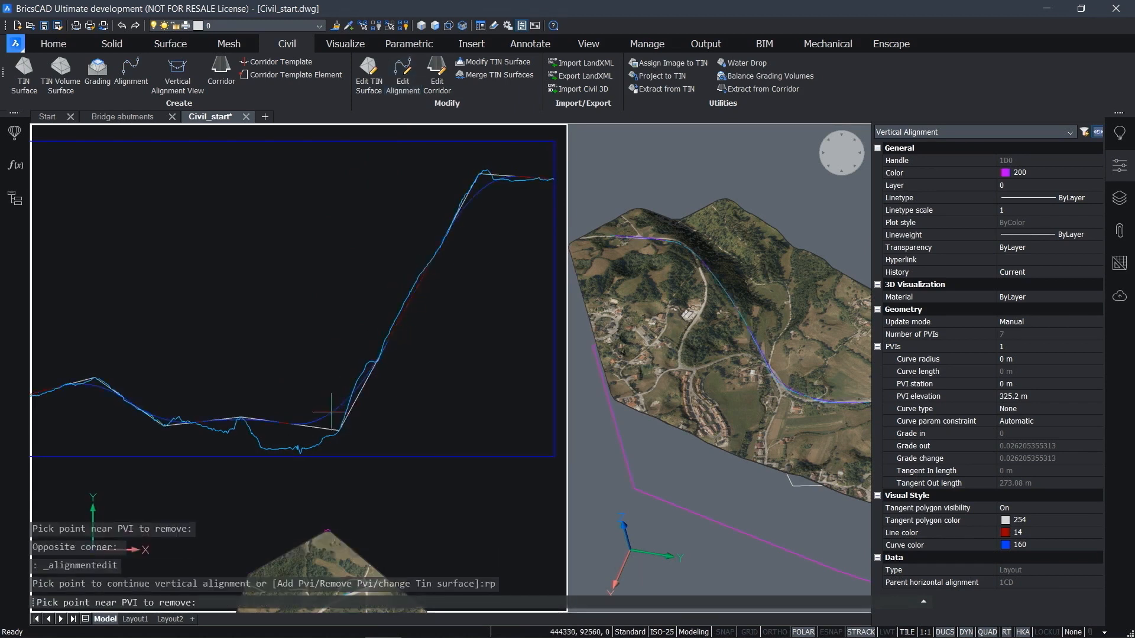
left_click(331, 415)
Stretch the vertical alignment's PVIs in the valley upward to form a gentle grade above the terrain profile
middle_click_drag(318, 373, 382, 364)
left_click(363, 362)
left_click(348, 349)
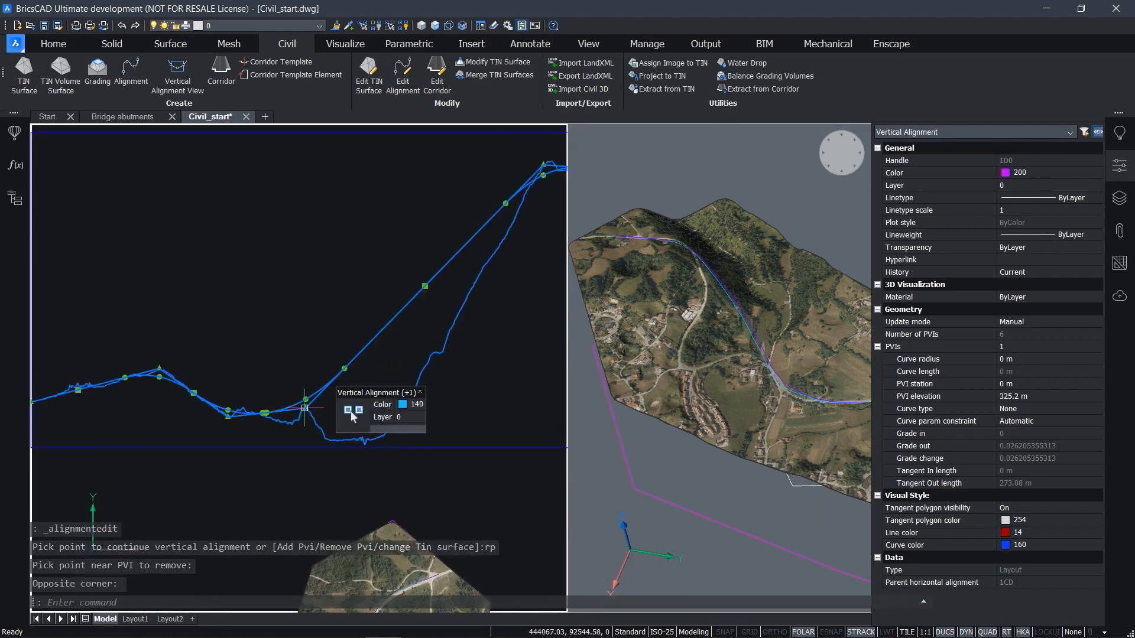
left_click(301, 409)
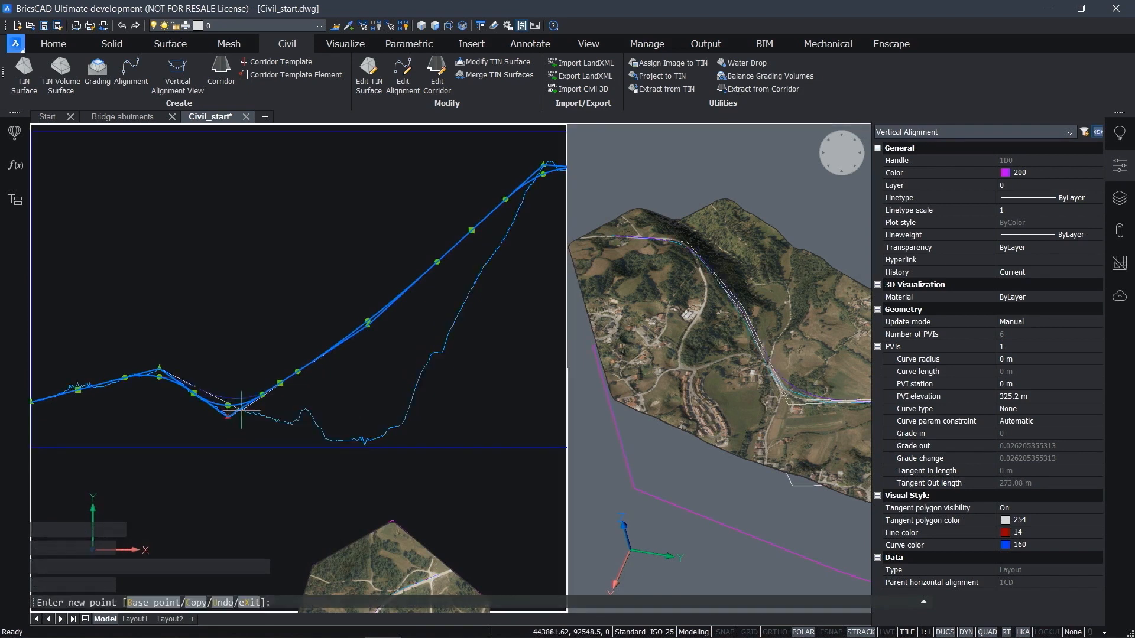
left_click(306, 348)
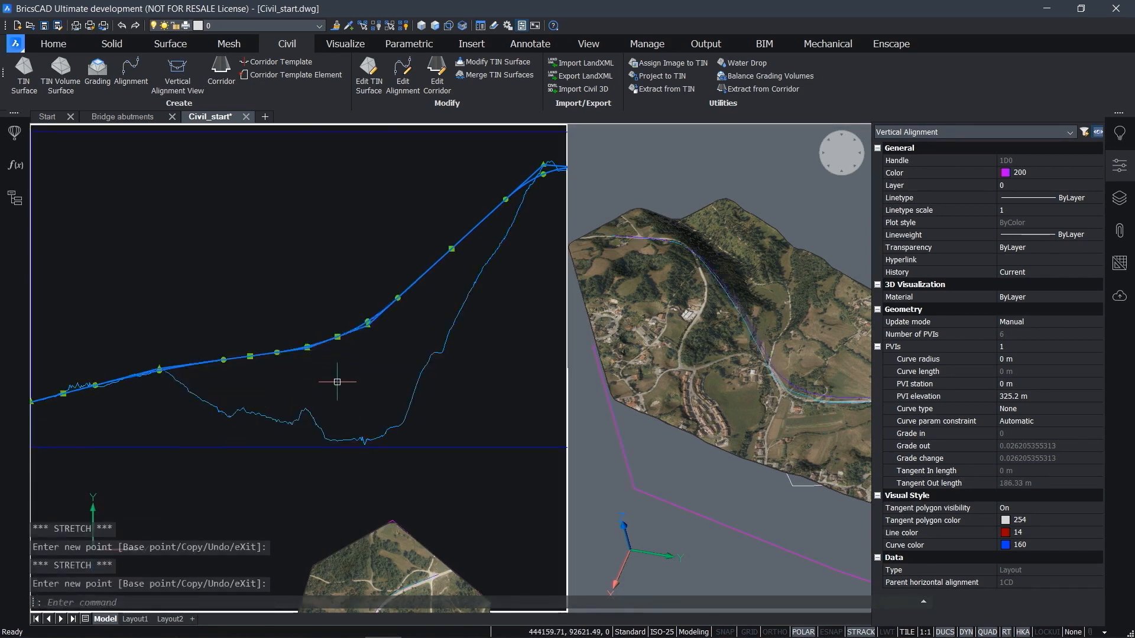
middle_click_drag(367, 378, 352, 390)
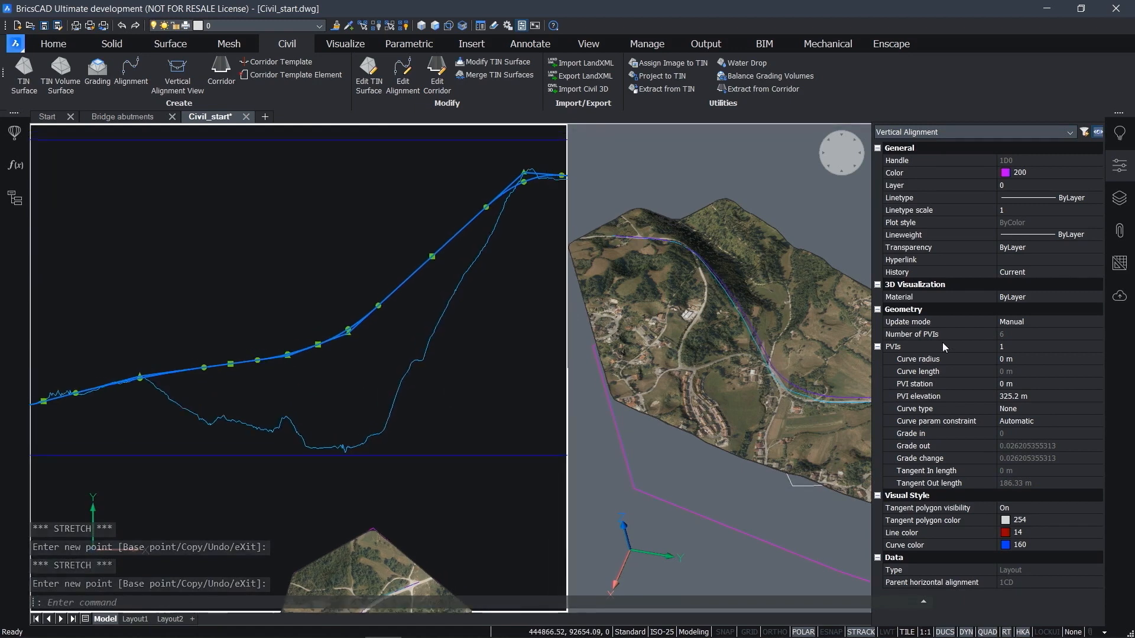
Step through the vertical alignment's PVIs to review each one's curve radius, station, elevation and grades, clearing the selection when done
left_click(1022, 334)
left_click(1069, 349)
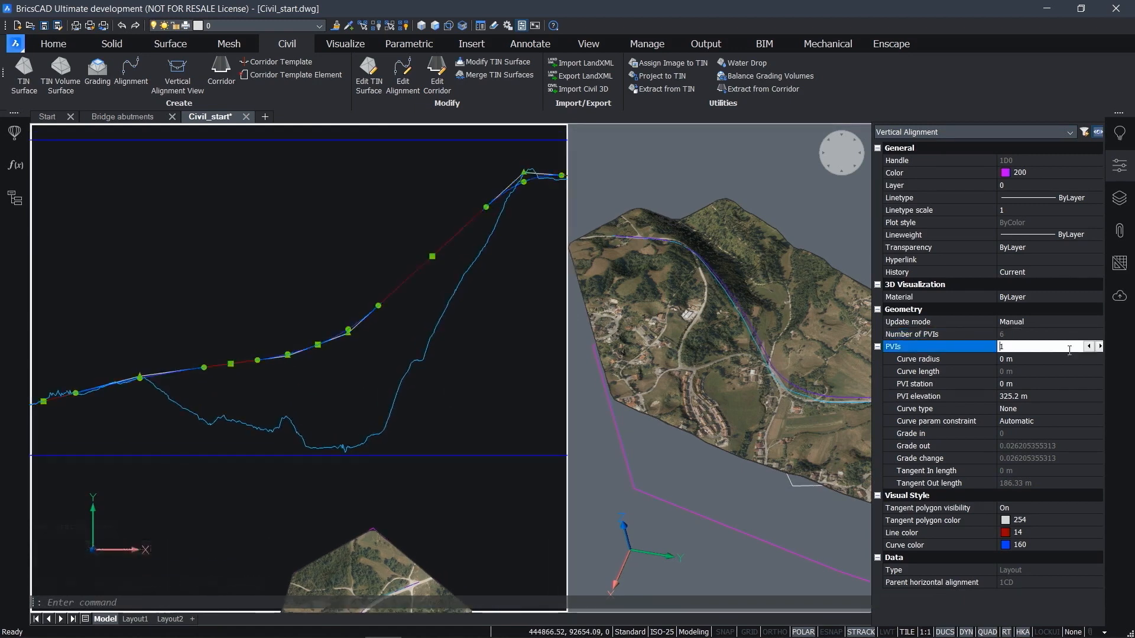
left_click(1099, 347)
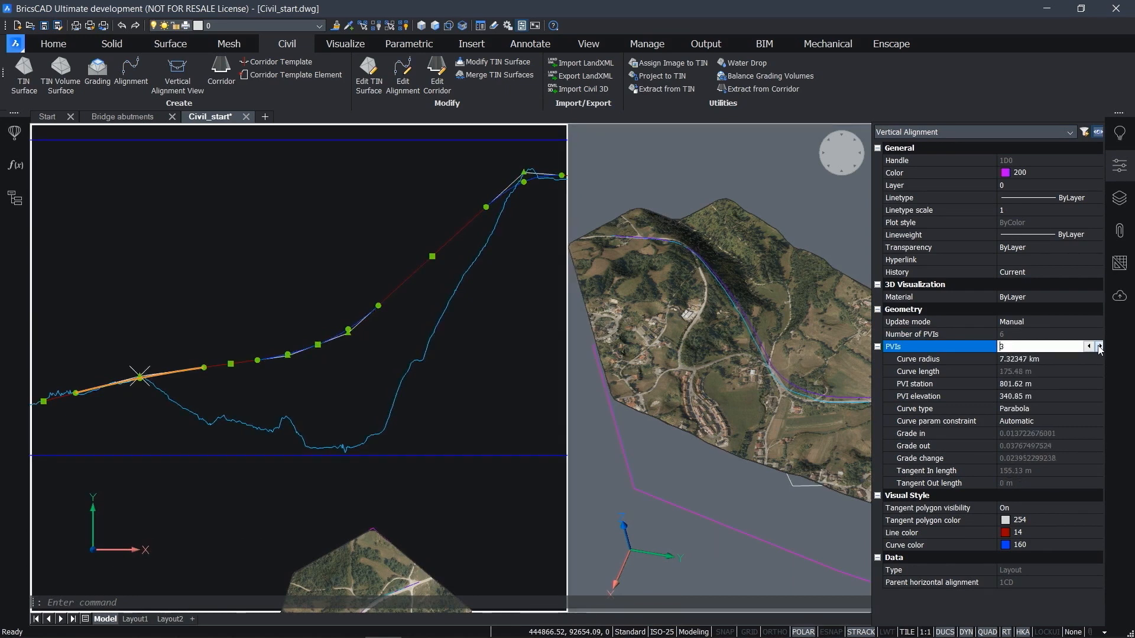
left_click(1099, 347)
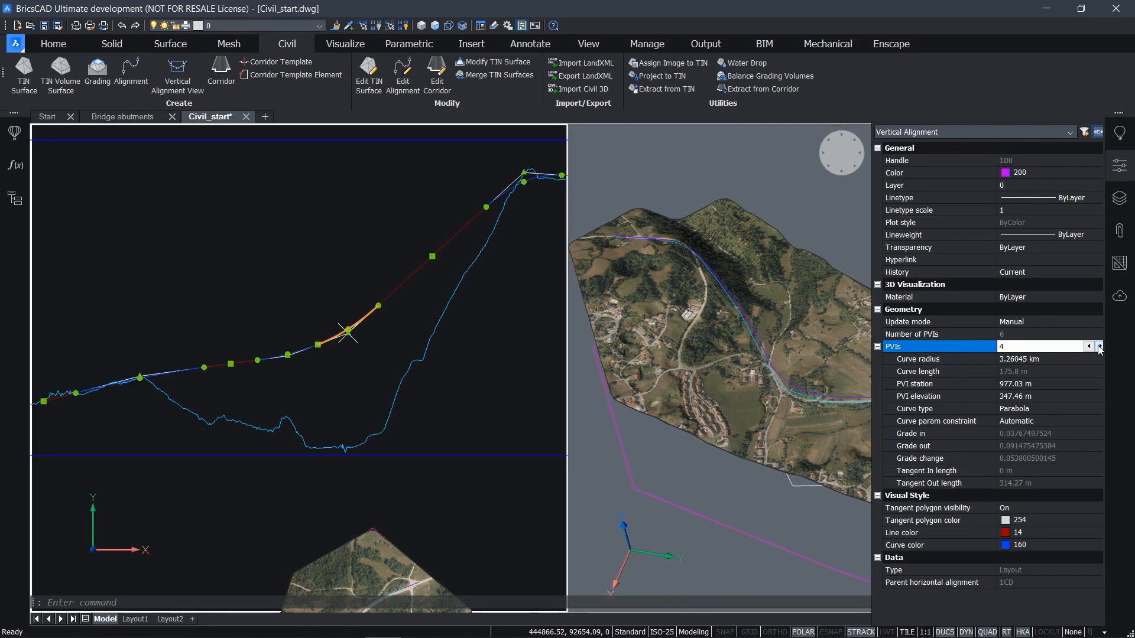
left_click(1099, 346)
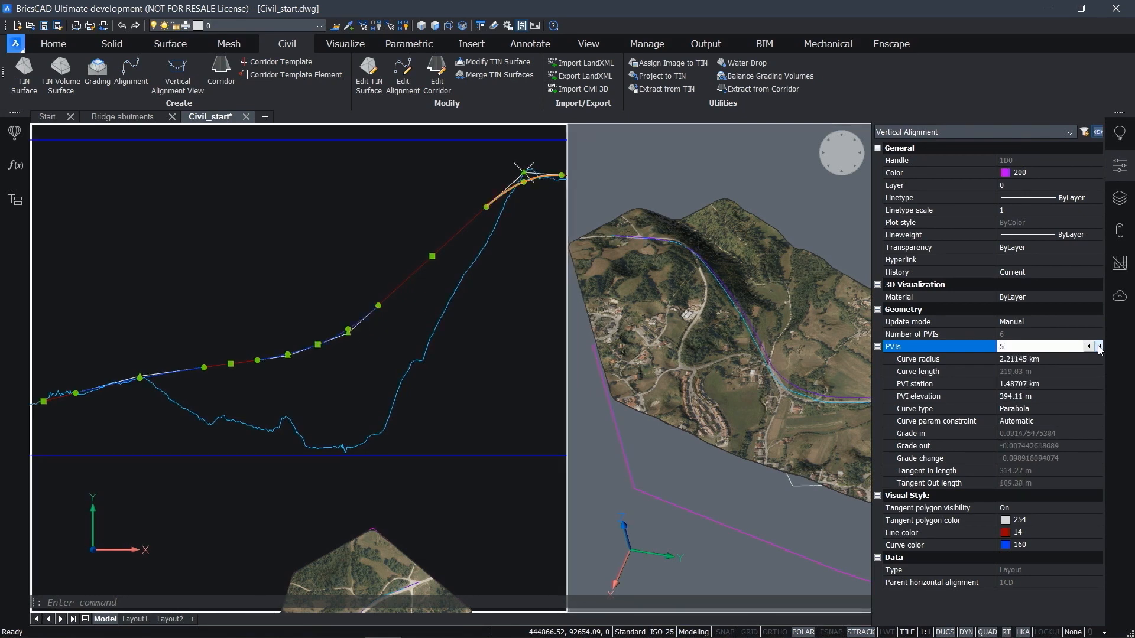
left_click(1088, 346)
left_click(1088, 346)
left_click(1088, 349)
left_click(501, 371)
left_click(501, 368)
key("Escape")
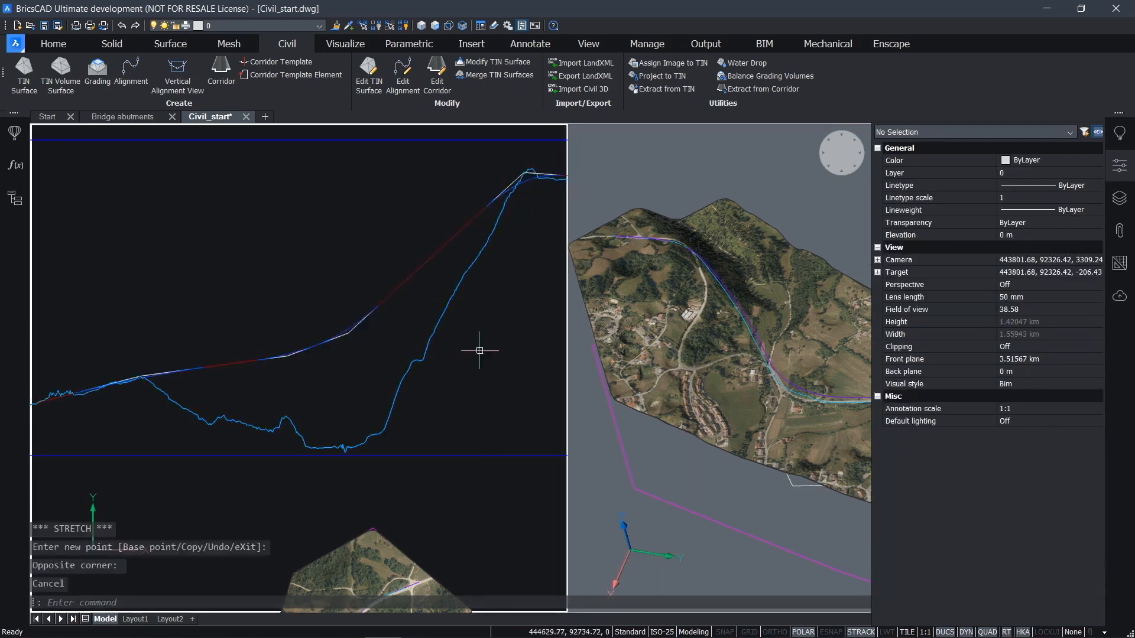
Turn on the Corridor layer and locate the bridge and road cross-section polylines
scroll(457, 432, "down", 2)
middle_click_drag(446, 461, 392, 335)
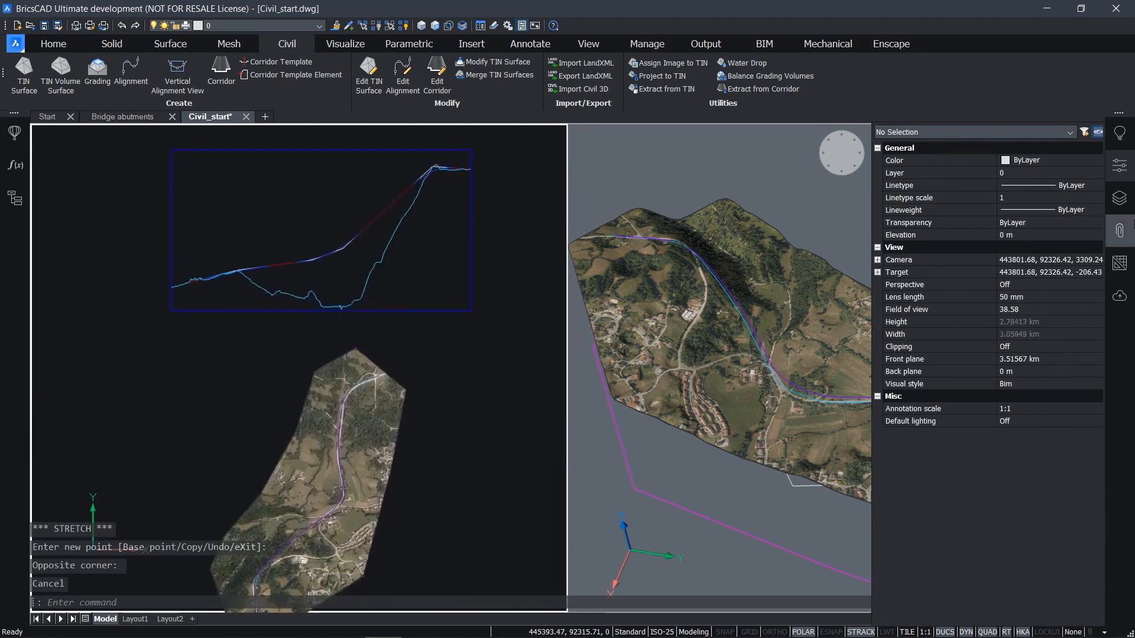
left_click(1123, 208)
left_click(983, 176)
middle_click_drag(502, 414, 374, 339)
scroll(374, 355, "up", 3)
scroll(314, 342, "up", 2)
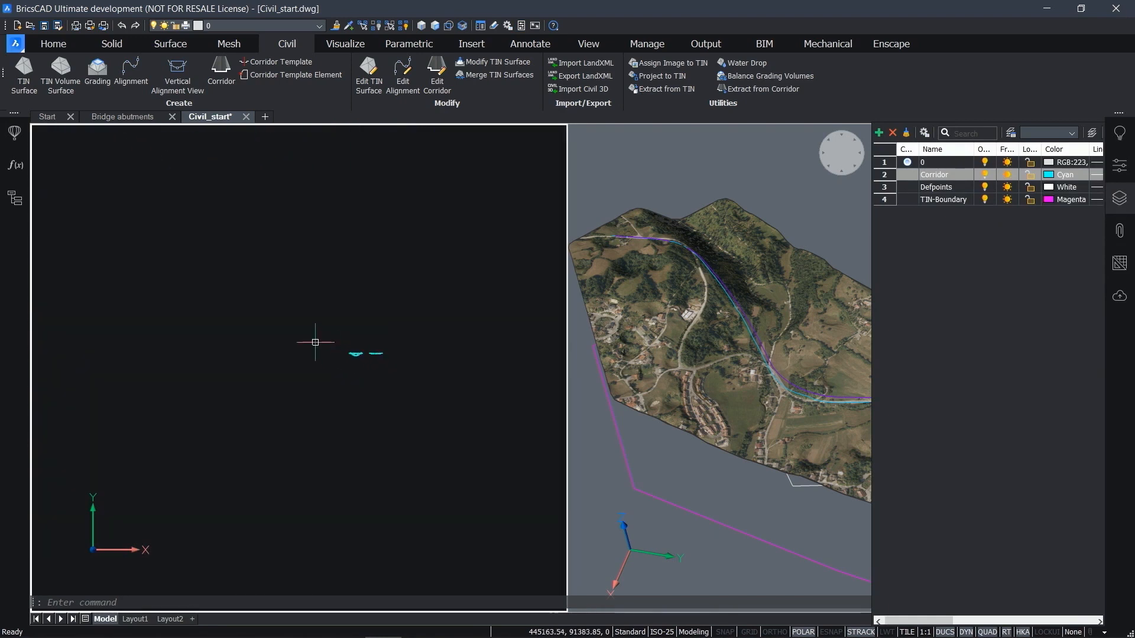
left_click(1120, 198)
scroll(355, 368, "up", 2)
scroll(338, 322, "up", 3)
middle_click_drag(359, 280, 313, 336)
scroll(334, 331, "up", 2)
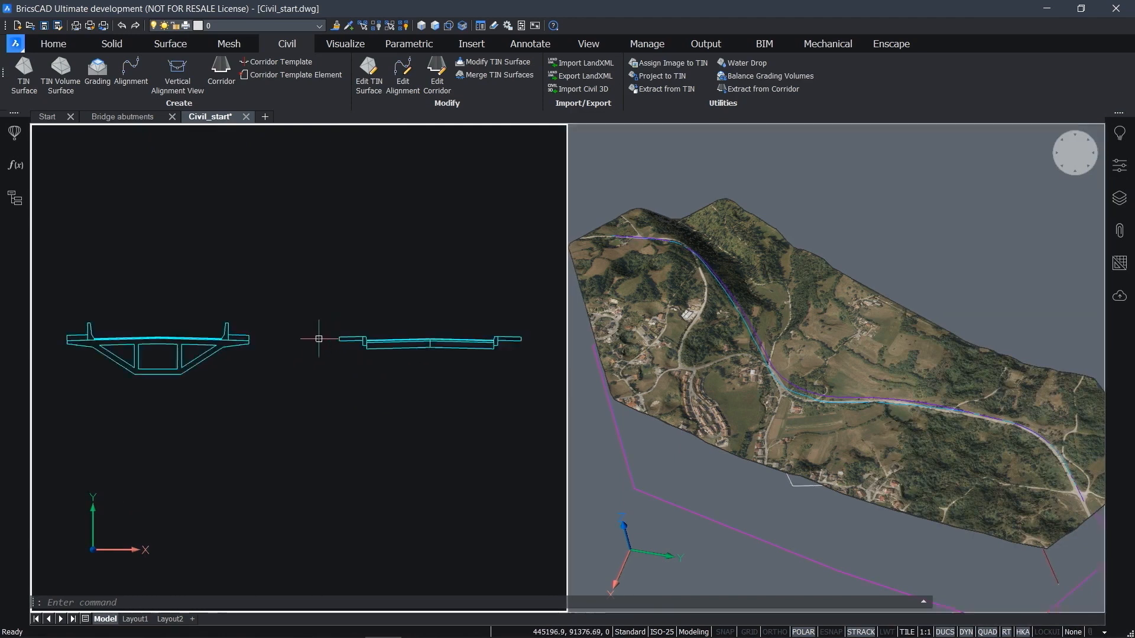
Create a corridor template element from the bridge cross-section polylines, with its base point at the top centre of the deck
key("F3")
left_click(293, 75)
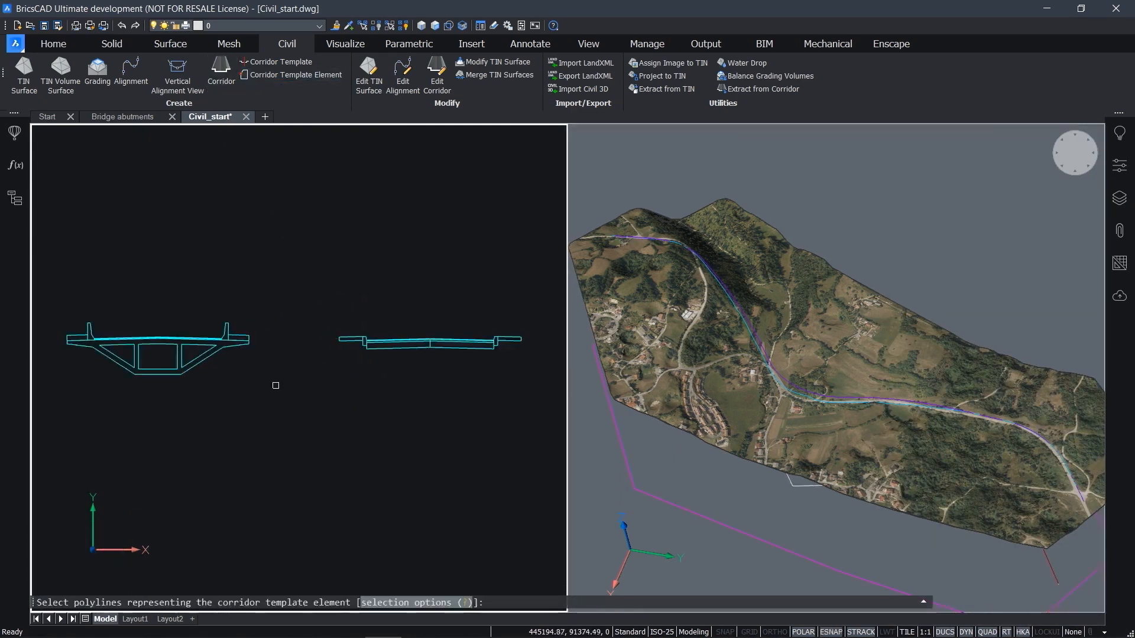
left_click(278, 394)
left_click(58, 280)
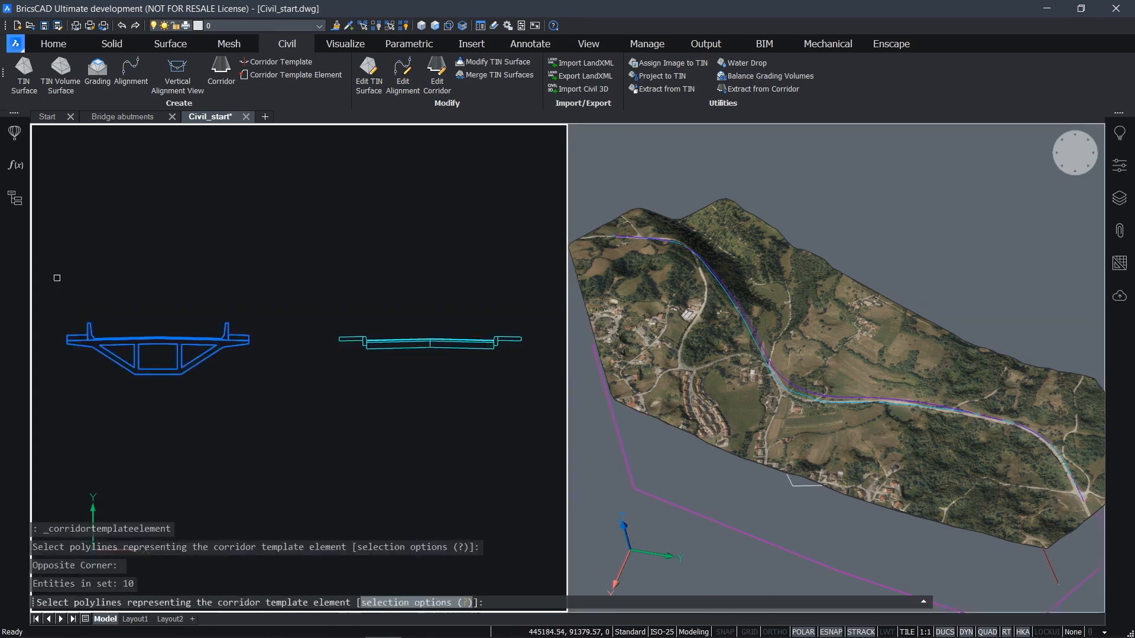
key("Return")
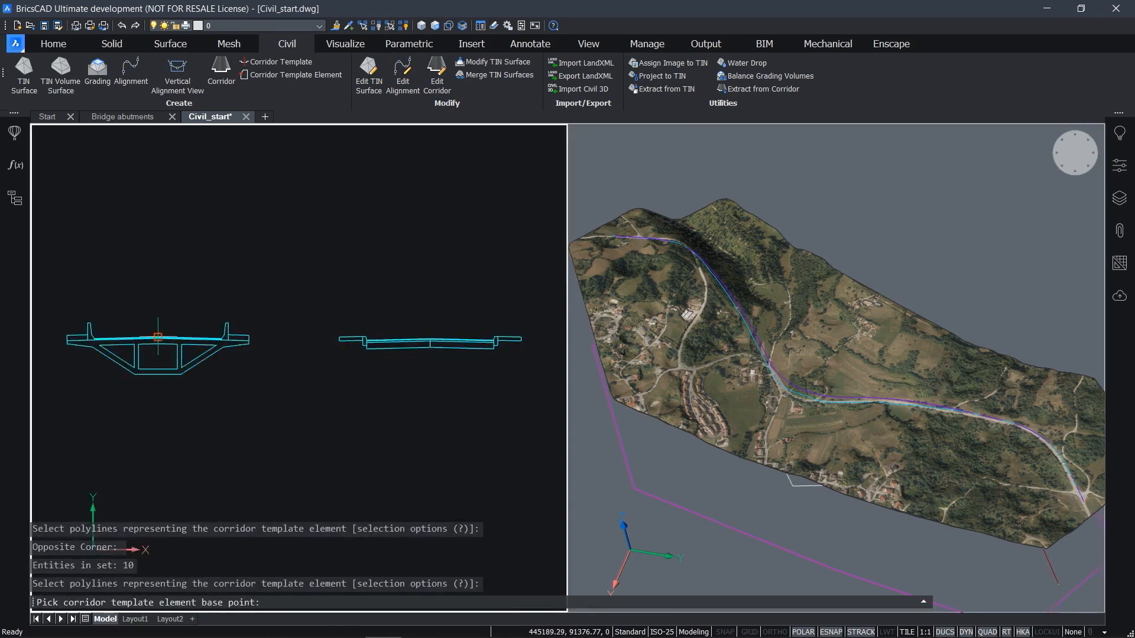
left_click(157, 337)
Create a corridor template element from the road cross-section polylines, with its base point at the top centre of the road
mouse_move(536, 376)
left_mouse_down()
mouse_move(355, 303)
mouse_move(313, 302)
left_mouse_up()
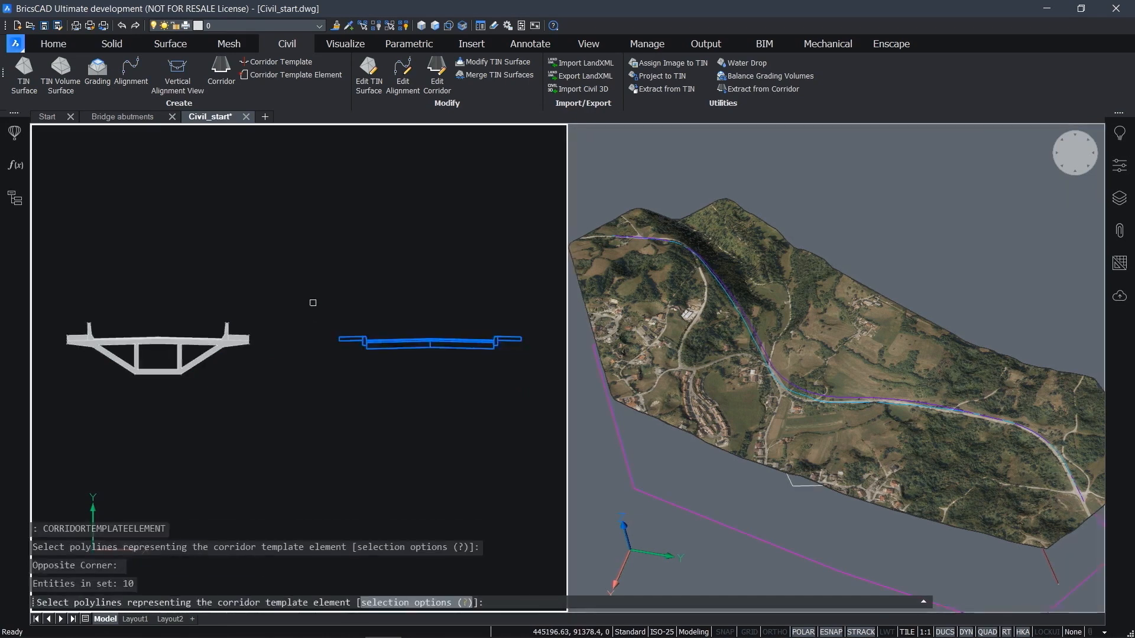
key("Return")
left_click(435, 335)
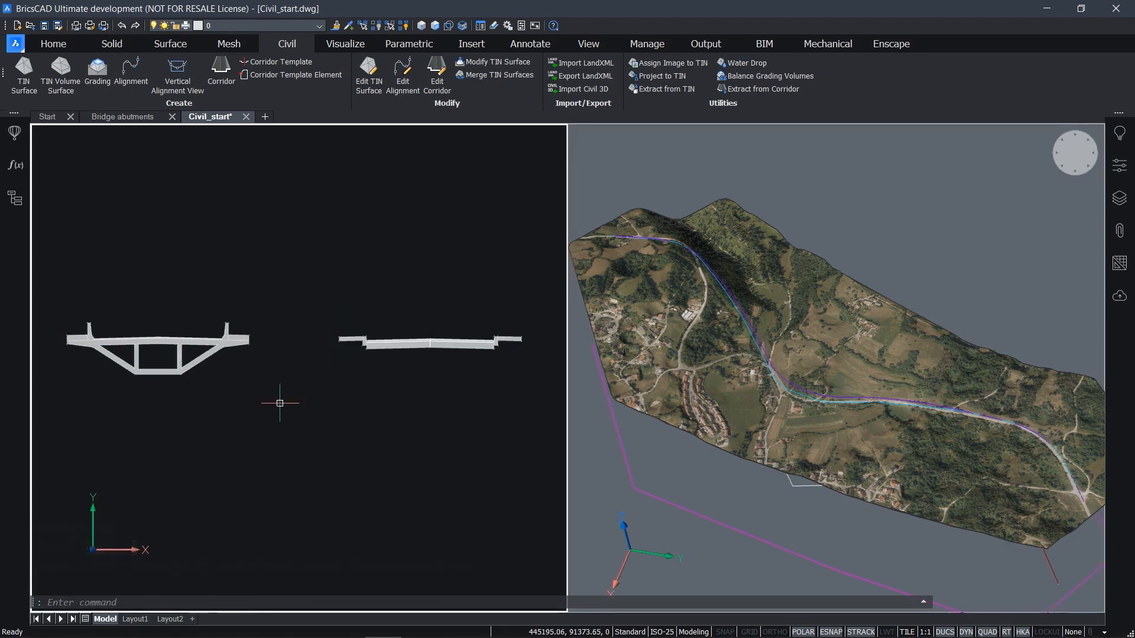
Place two corridor templates, one directly below the bridge section and one directly below the road section
left_click(282, 64)
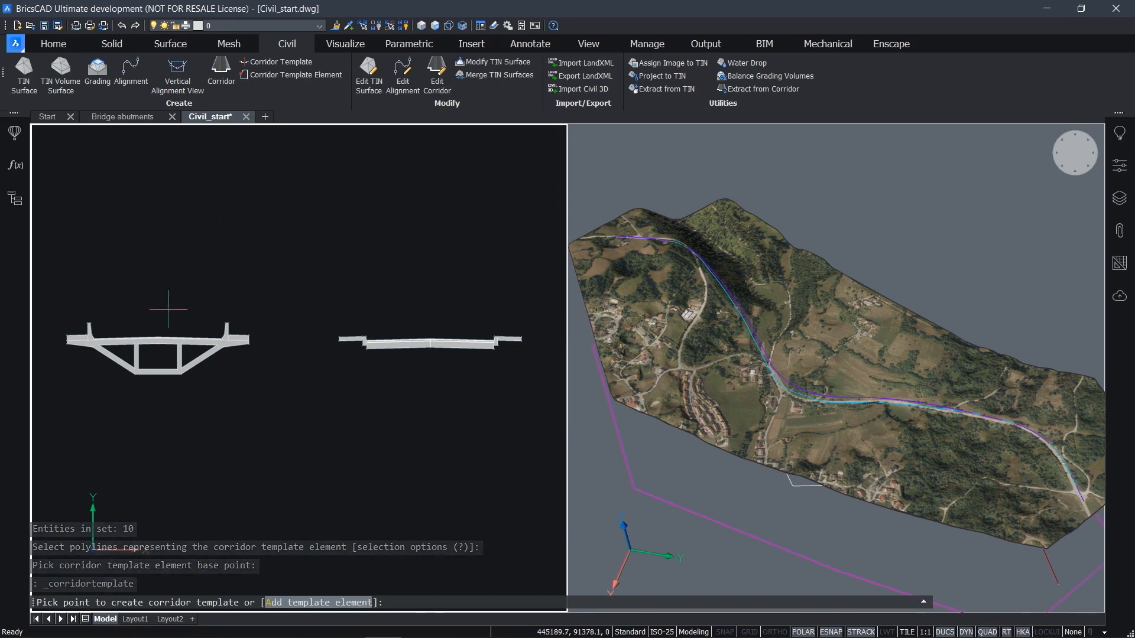
left_click(156, 446)
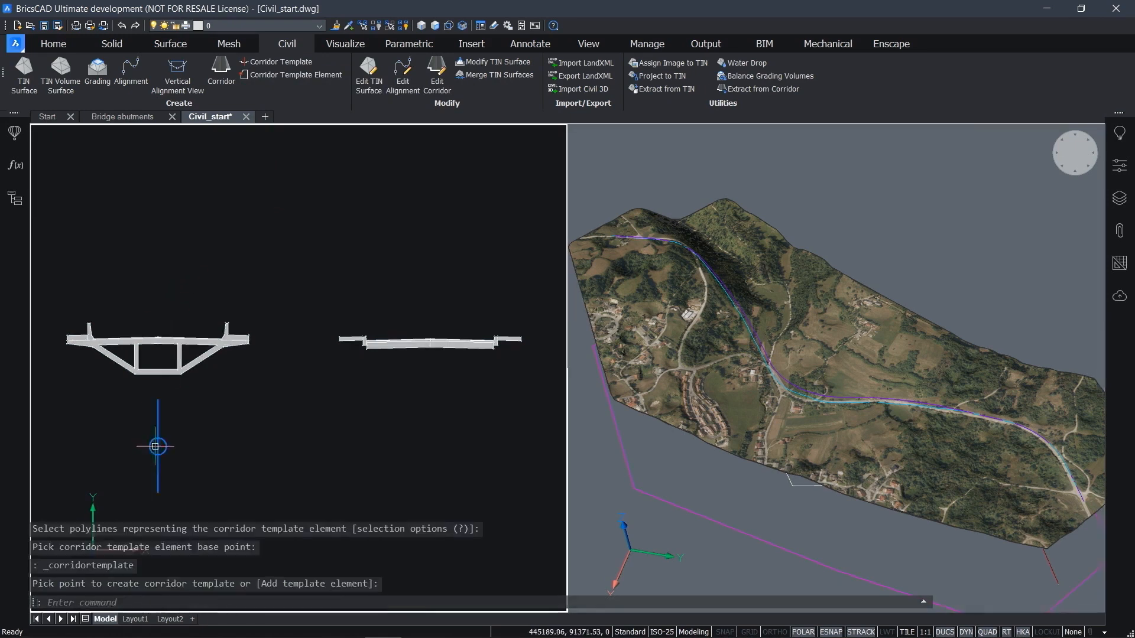
left_click(258, 63)
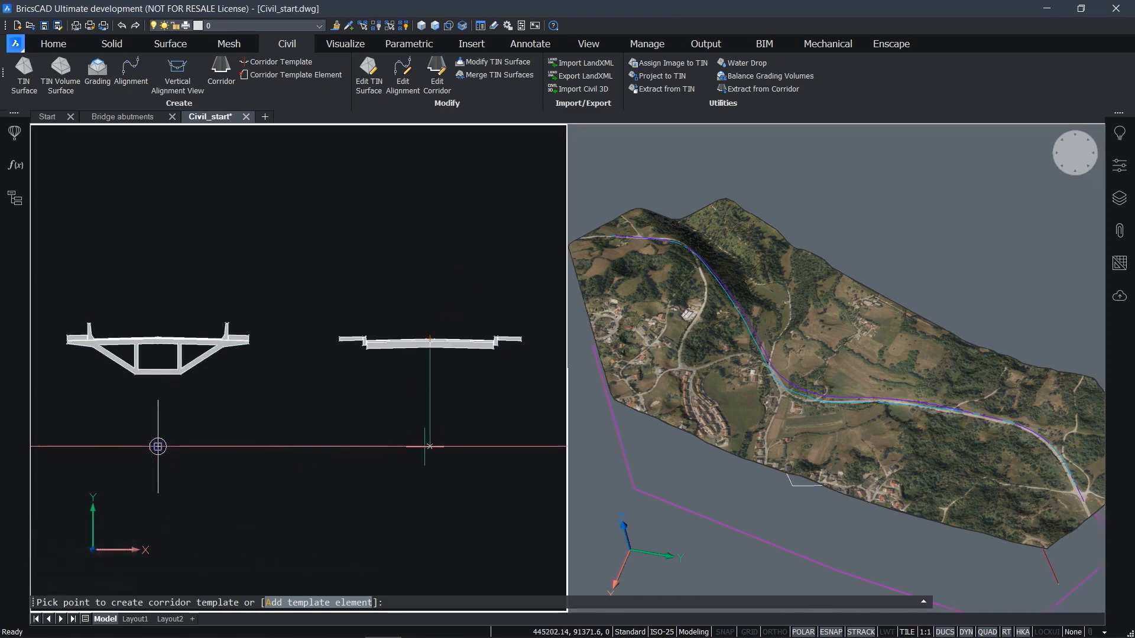
left_click(430, 447)
Append the bridge template element to the corridor template below it
left_click(273, 64)
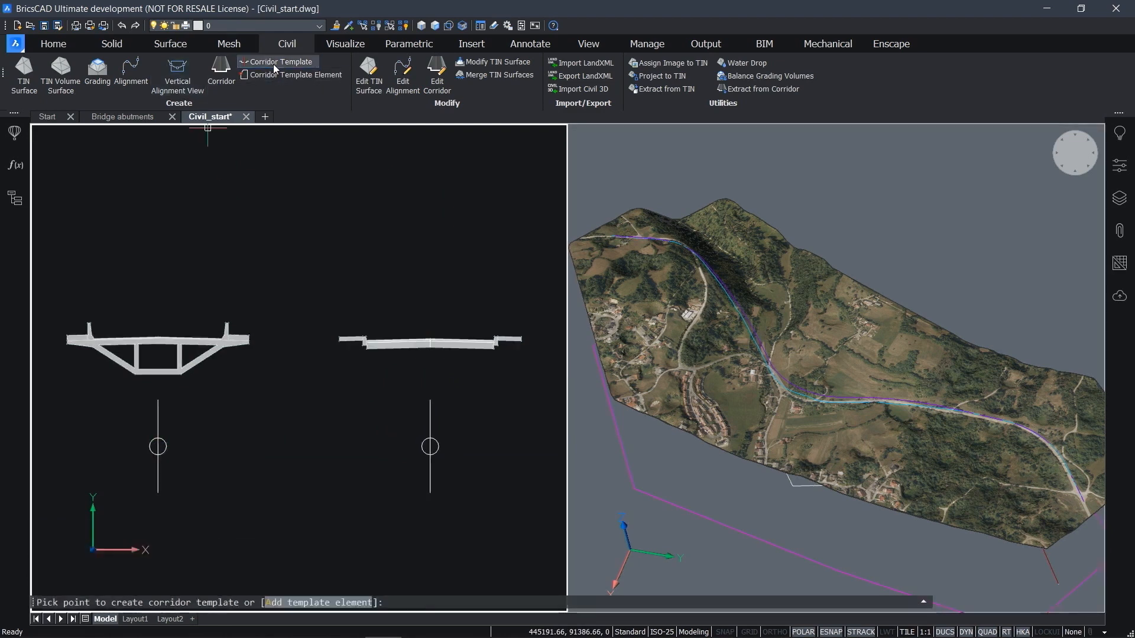
type("a")
key("Return")
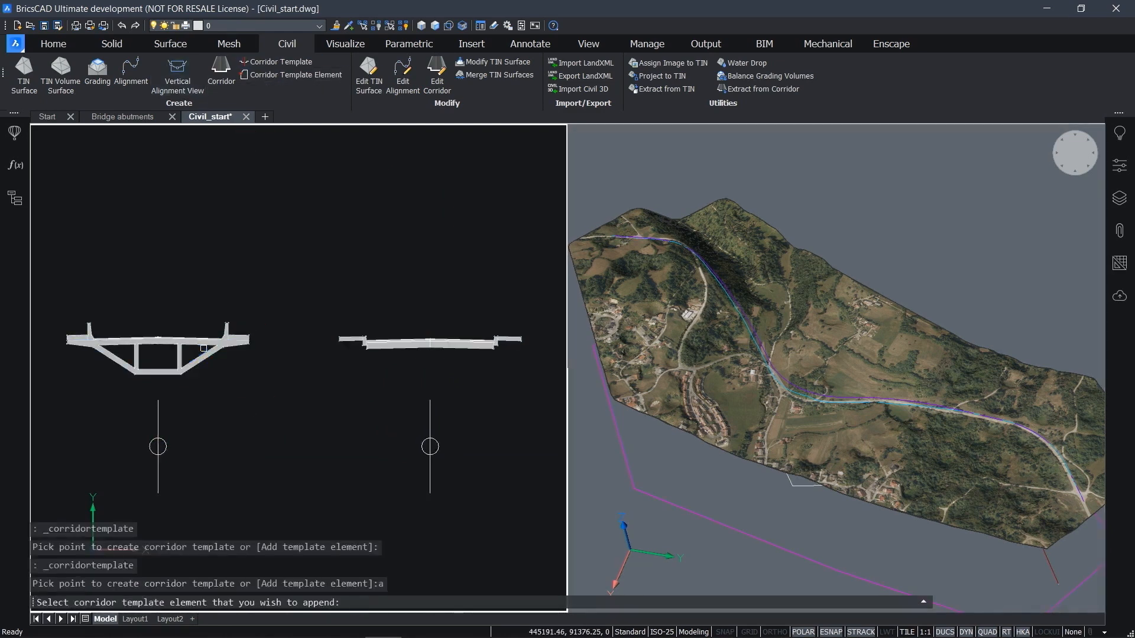
left_click(203, 343)
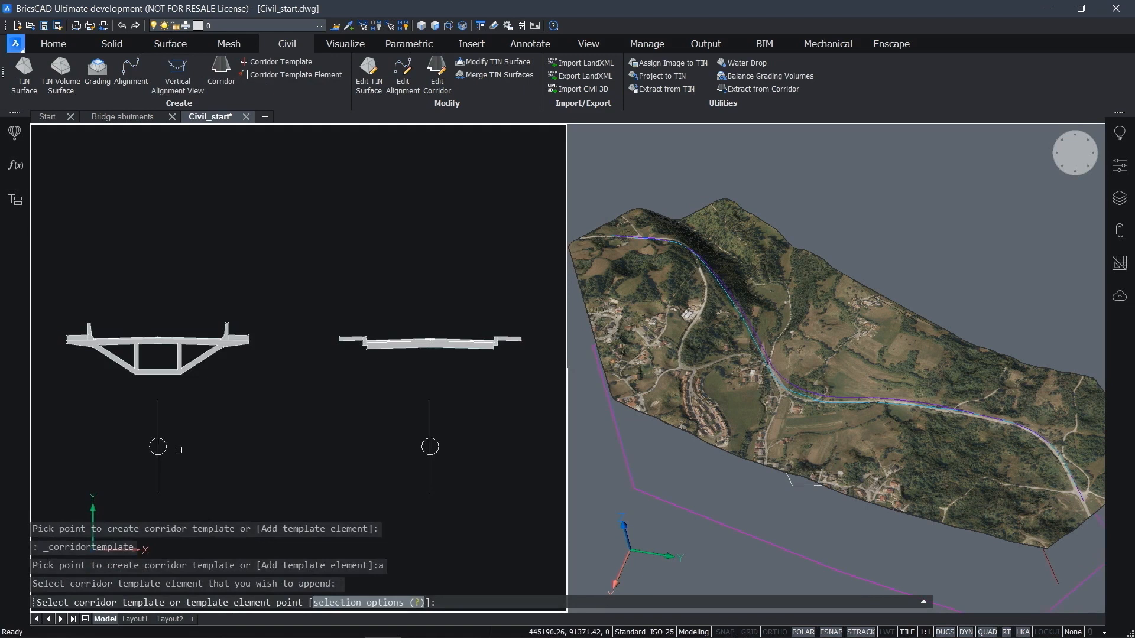
left_click(161, 449)
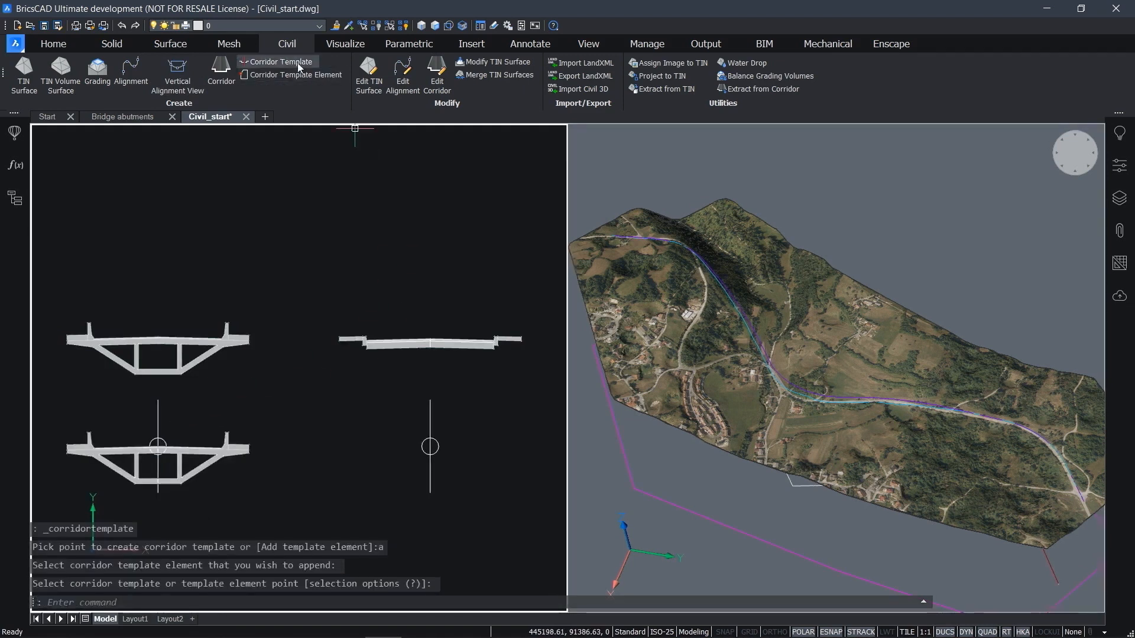
Append the road template element to the corridor template below it
left_click(275, 62)
type("a")
key("Return")
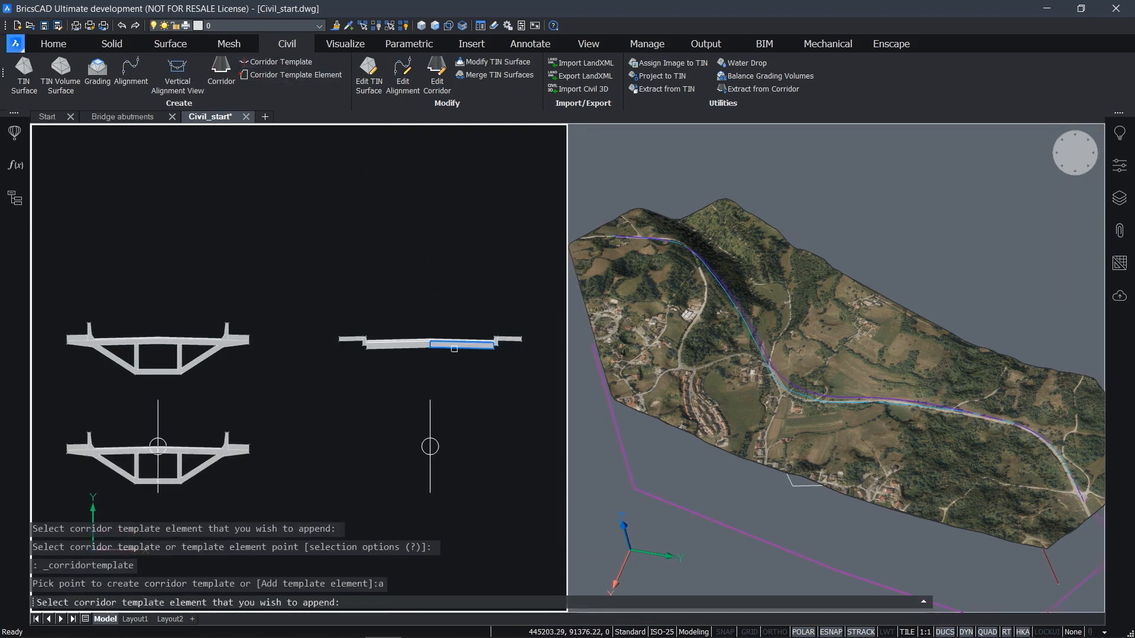
left_click(454, 346)
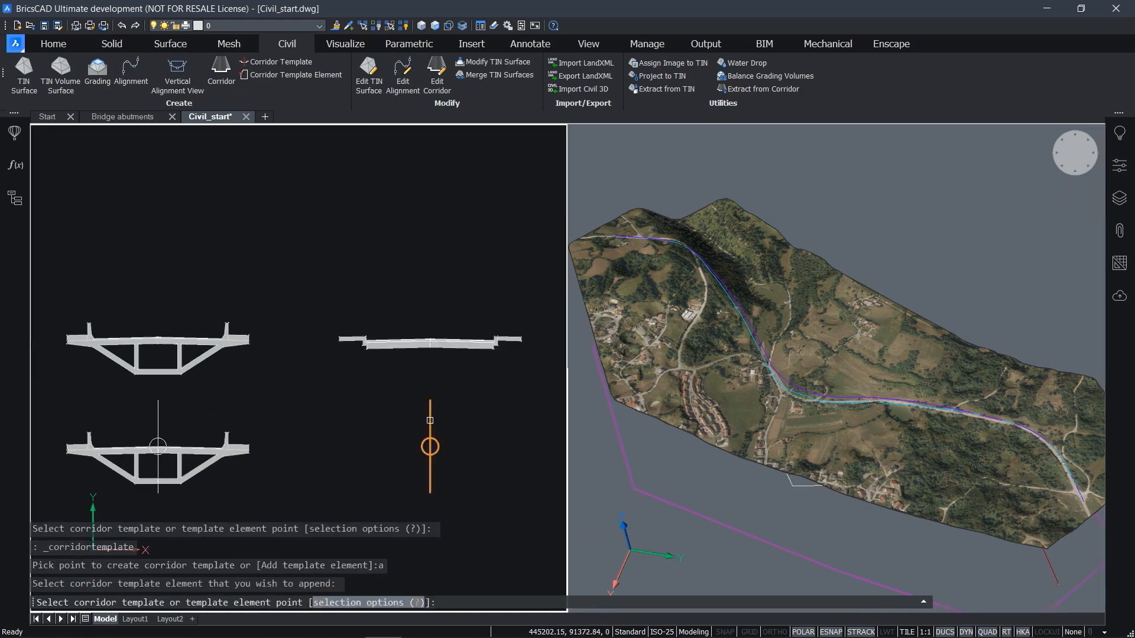
left_click(429, 447)
middle_click_drag(359, 273, 352, 209)
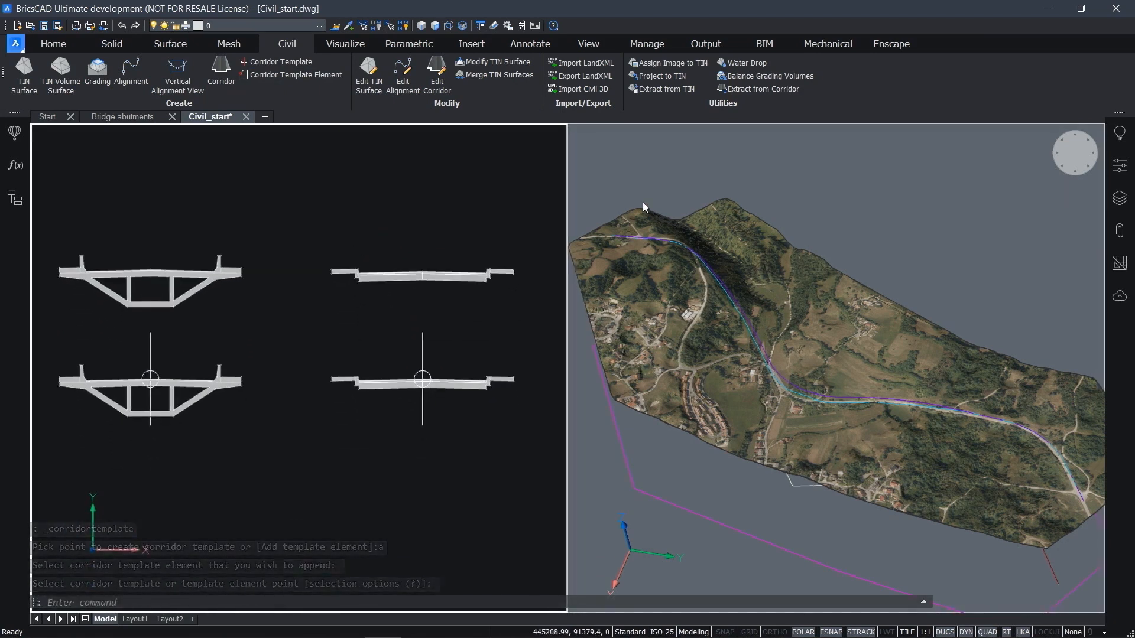
Create a corridor along the 3D alignment with the road template, from the default start station to station 600
left_click(670, 176)
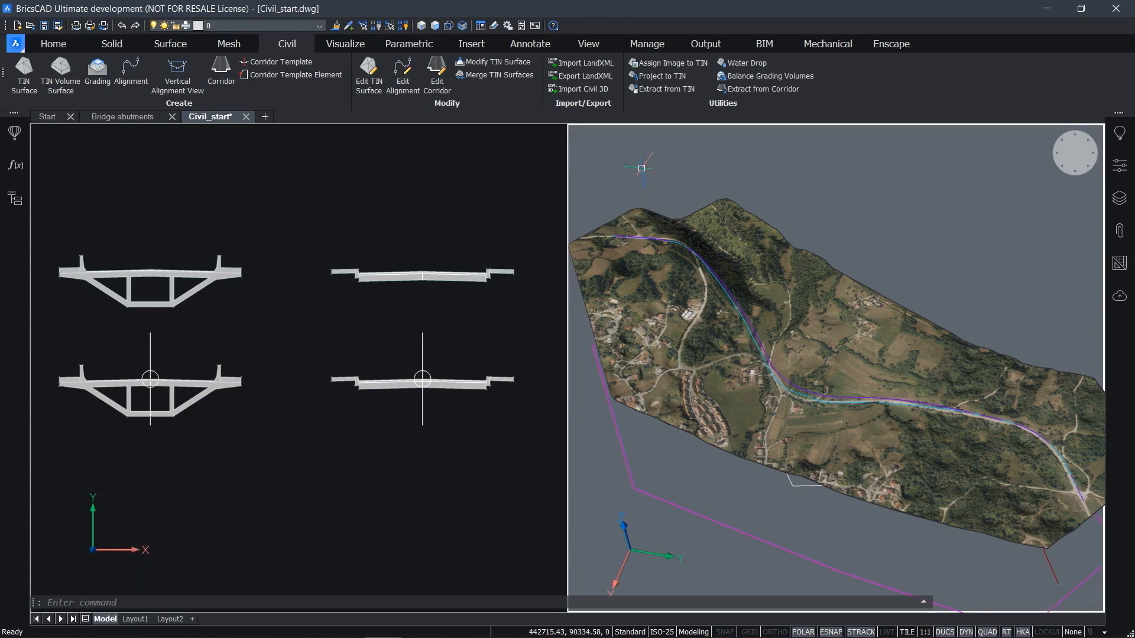
middle_click_drag(855, 269, 782, 390, "shift")
left_click(782, 389)
key("Escape")
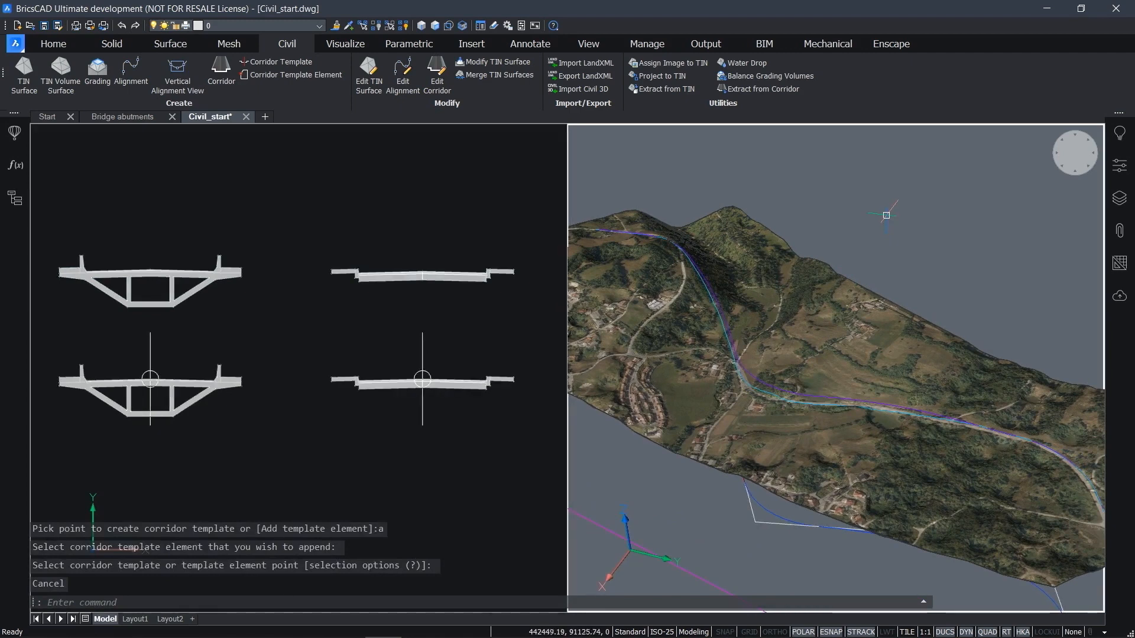
left_click(220, 70)
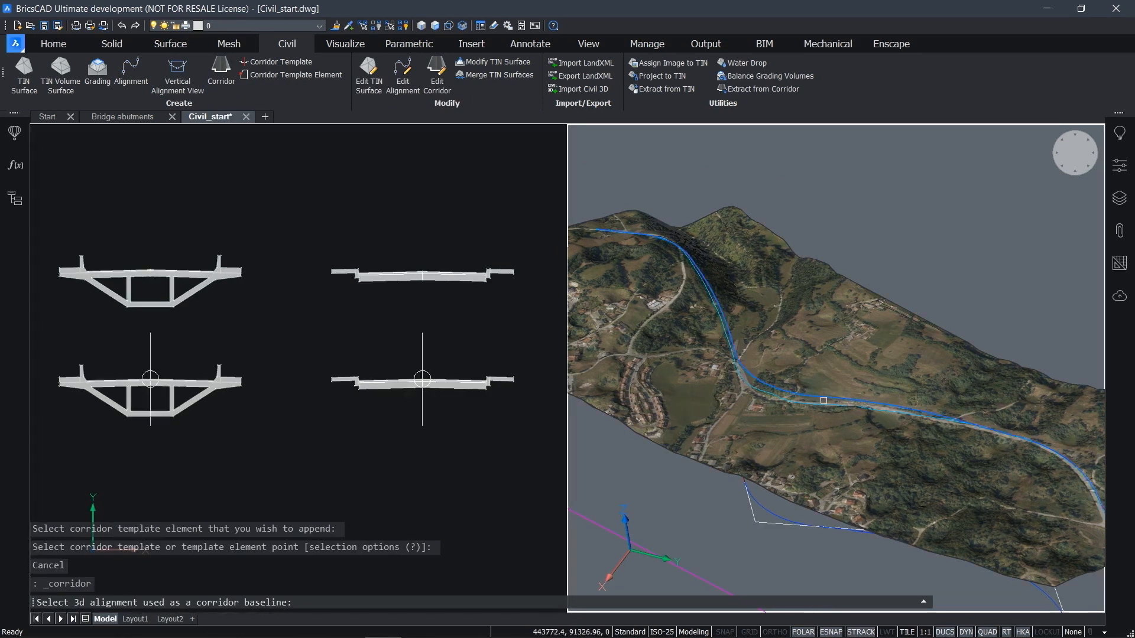
left_click(818, 396)
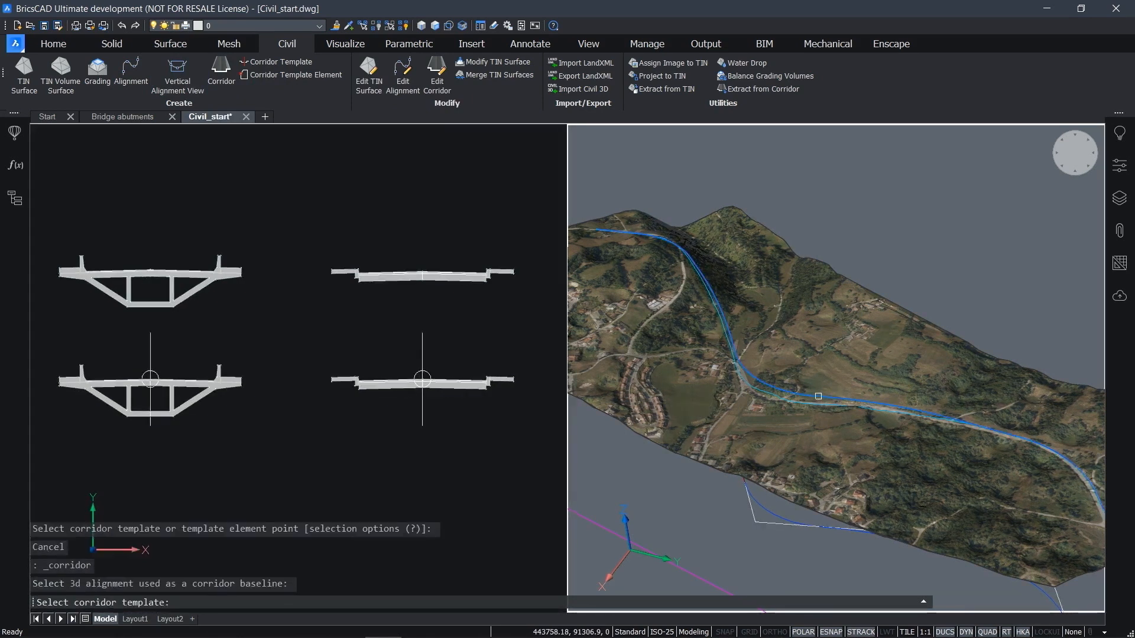
left_click(452, 355)
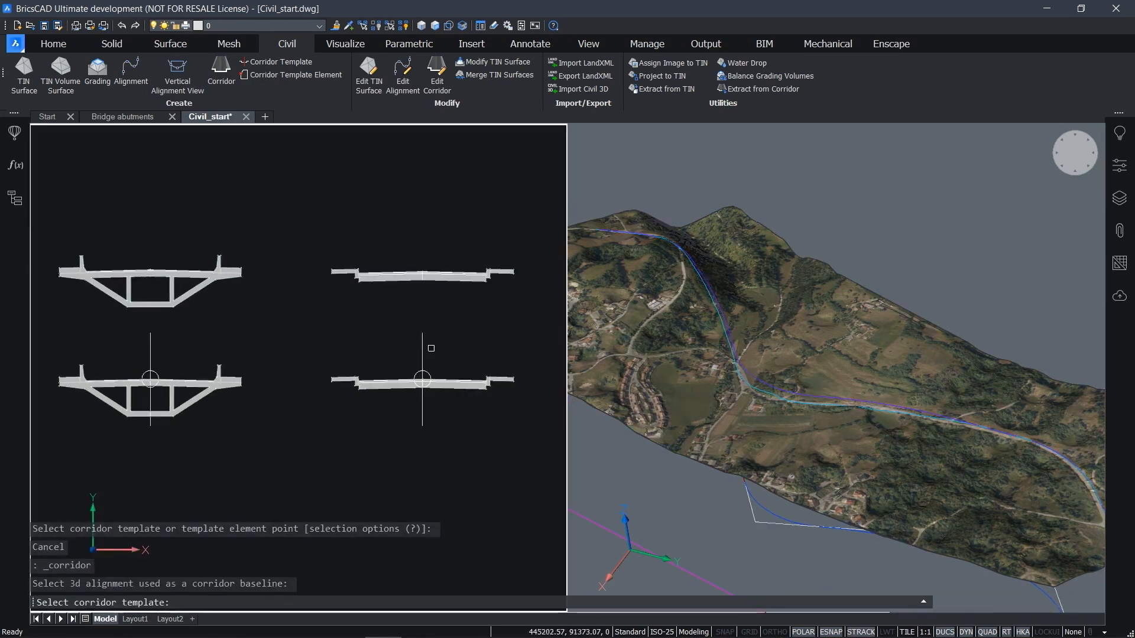
left_click(422, 348)
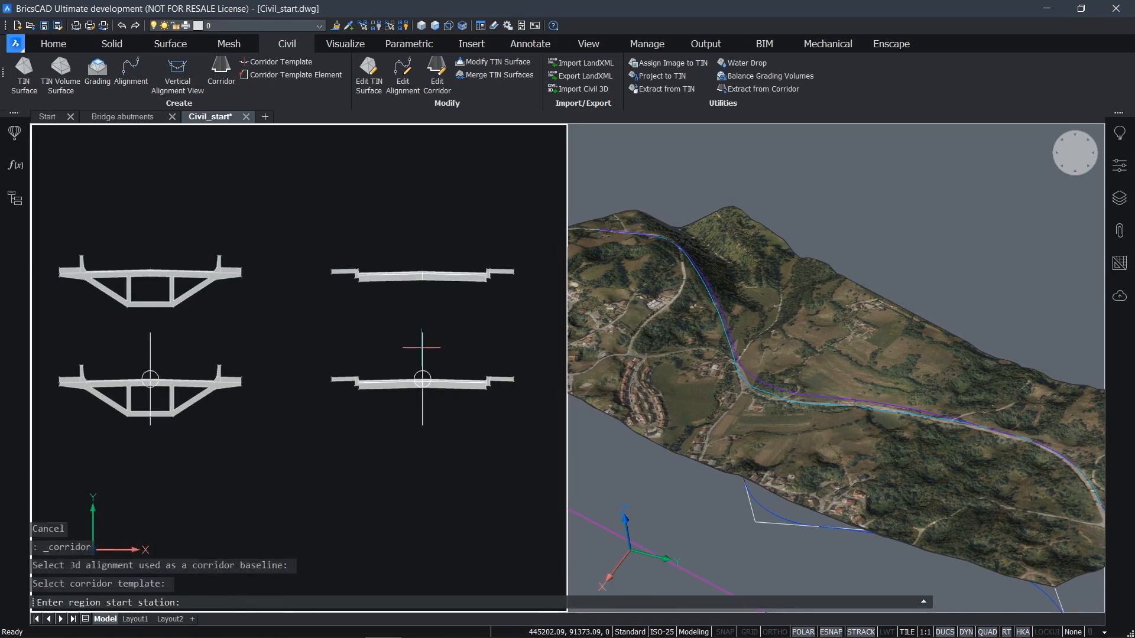
key("Return")
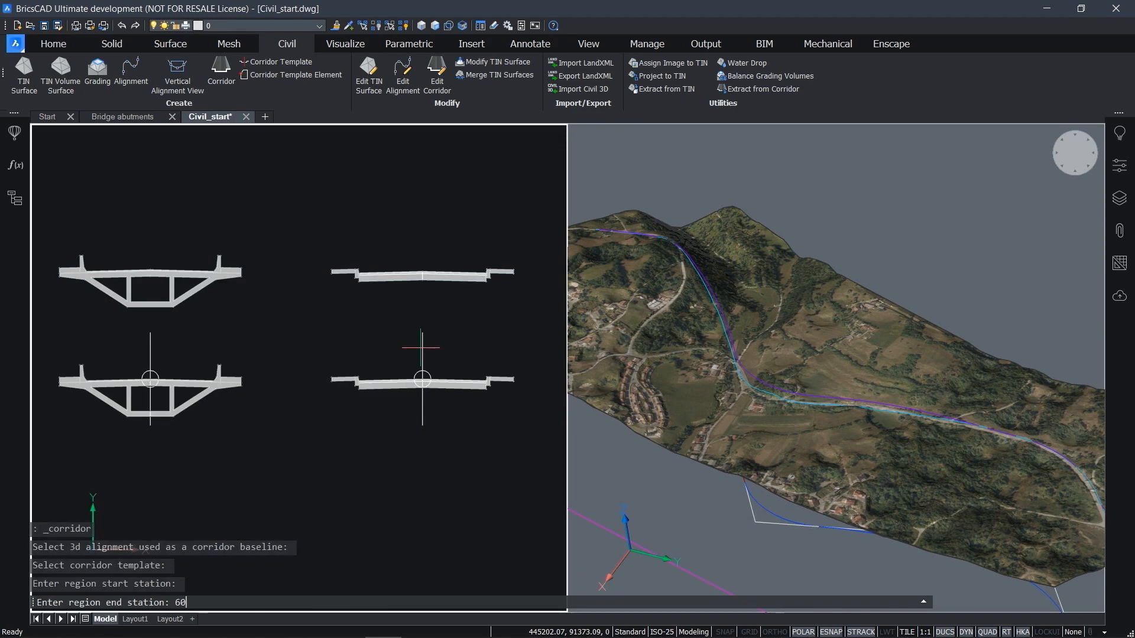
key("Return")
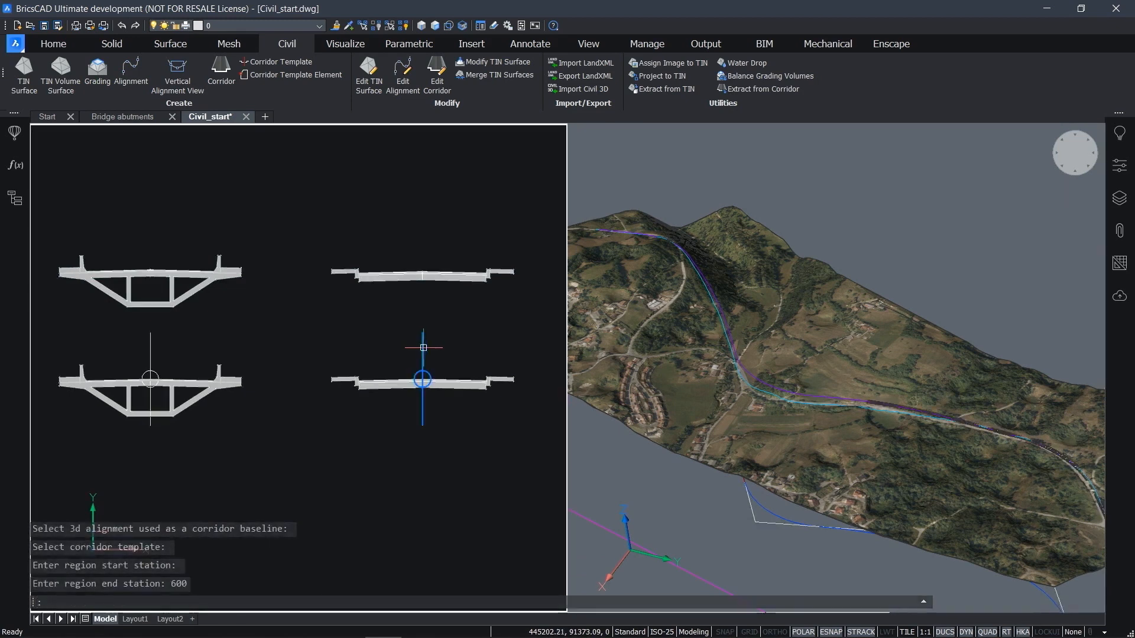
Examine the open end of the road corridor at station 600 up close on the terrain
left_click(877, 234)
middle_click_drag(877, 299, 902, 361, "shift")
scroll(901, 360, "up", 8)
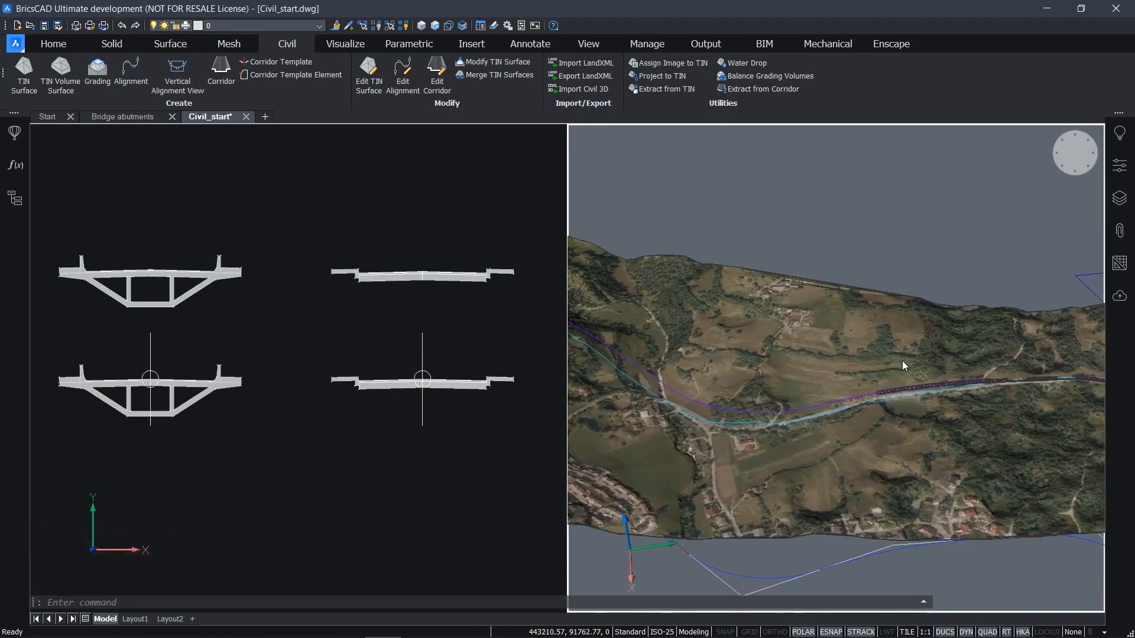
scroll(842, 423, "up", 8)
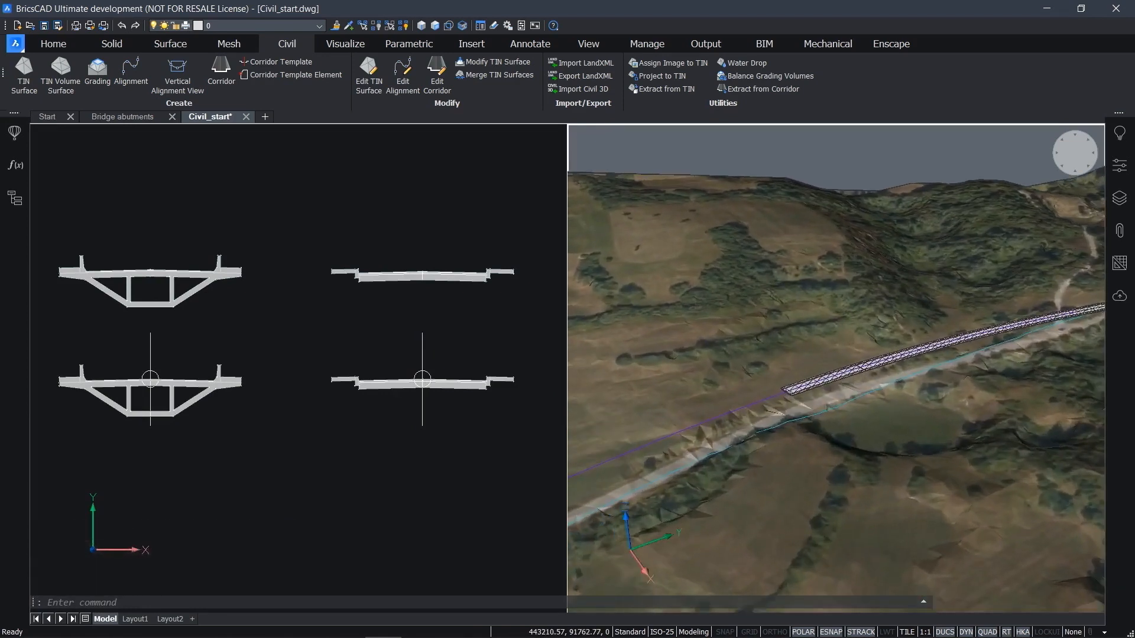
middle_click_drag(799, 399, 799, 398, "shift")
middle_click_drag(914, 394, 911, 412, "shift")
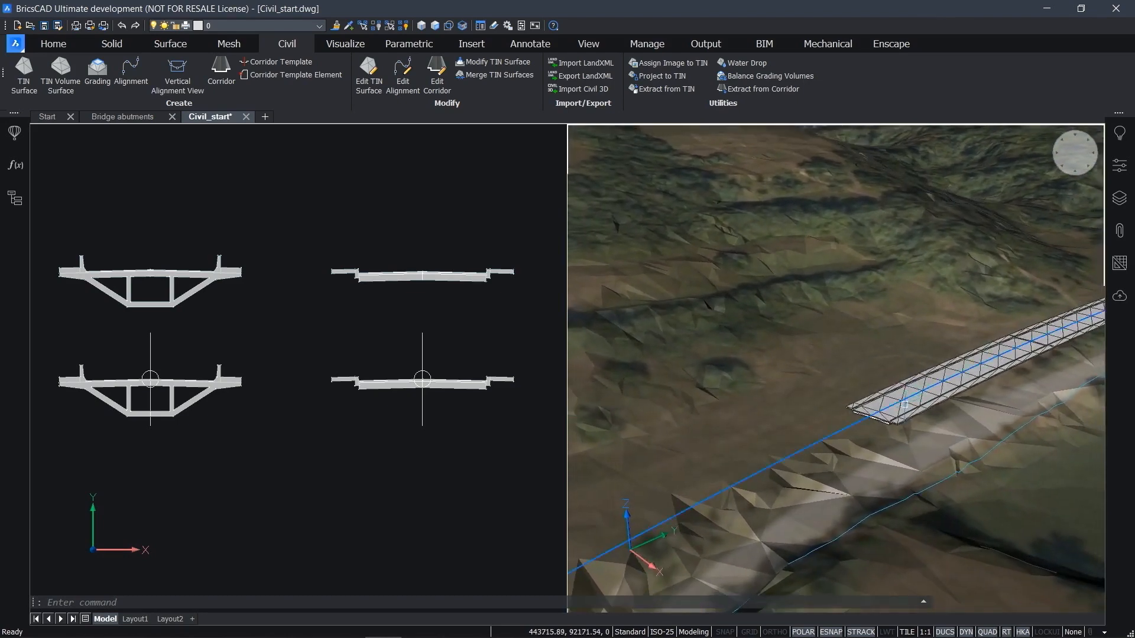
mouse_move(908, 410)
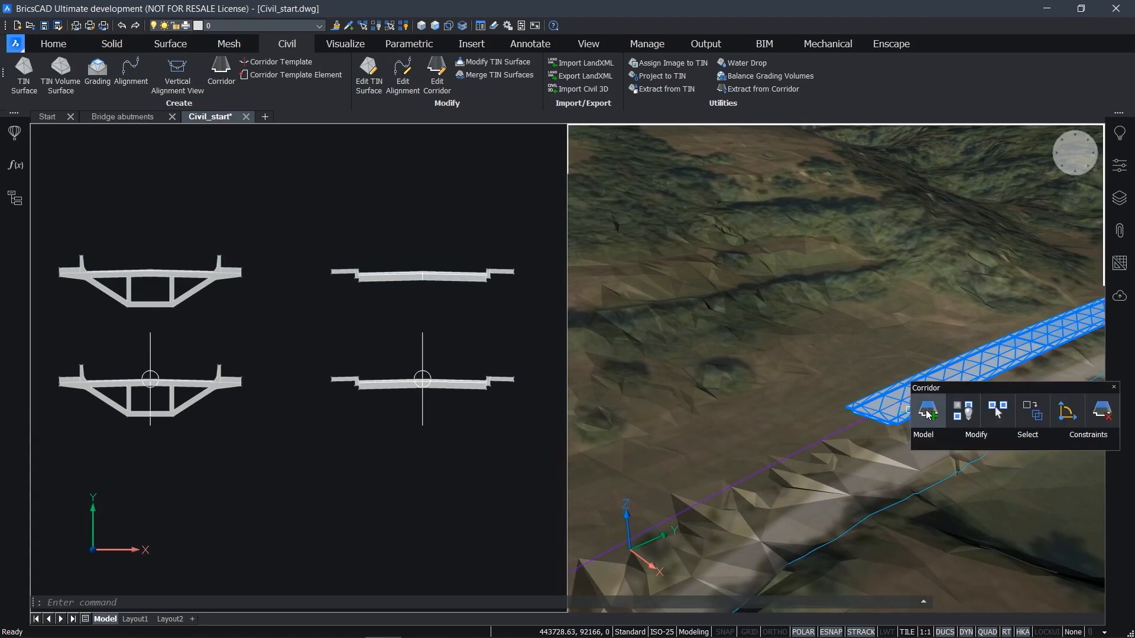
left_click(926, 413)
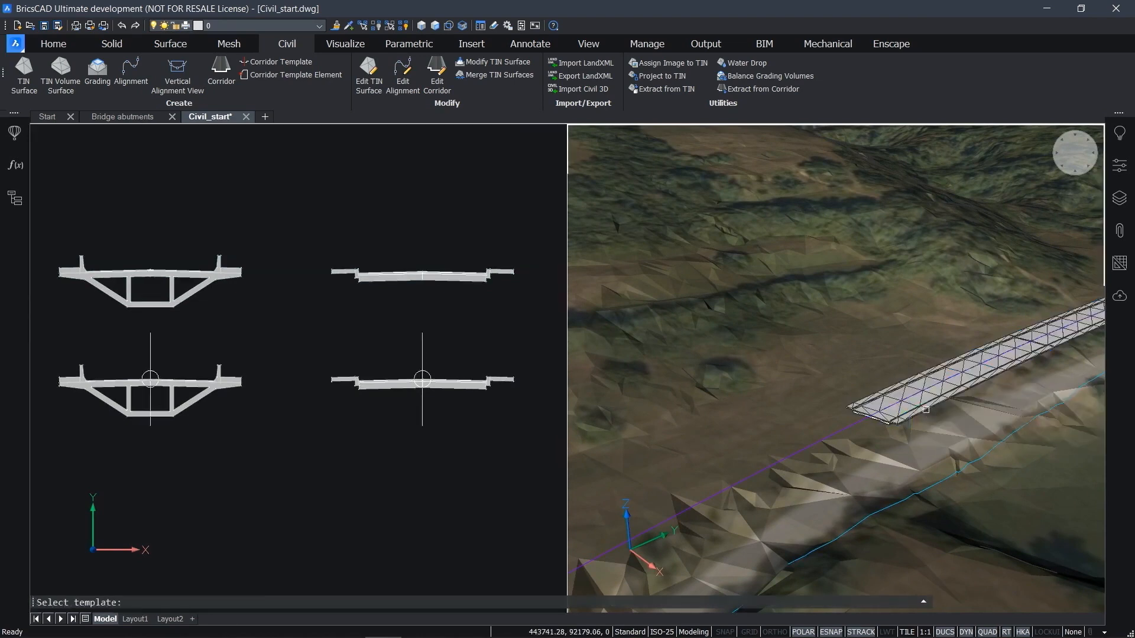
left_click(149, 357)
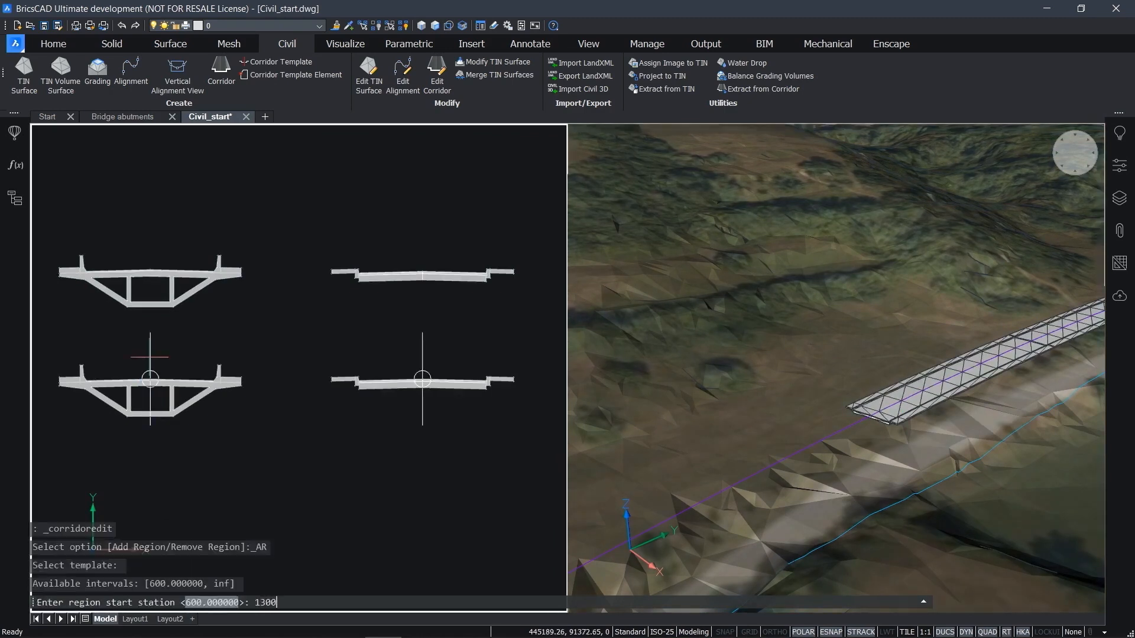
key("Return")
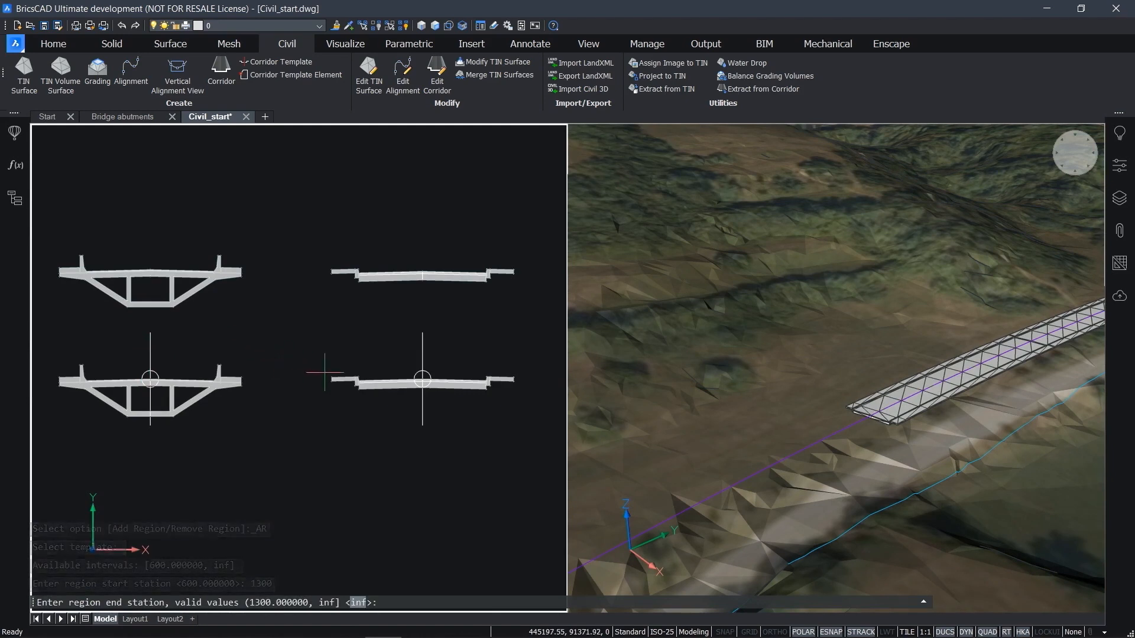
key("Escape")
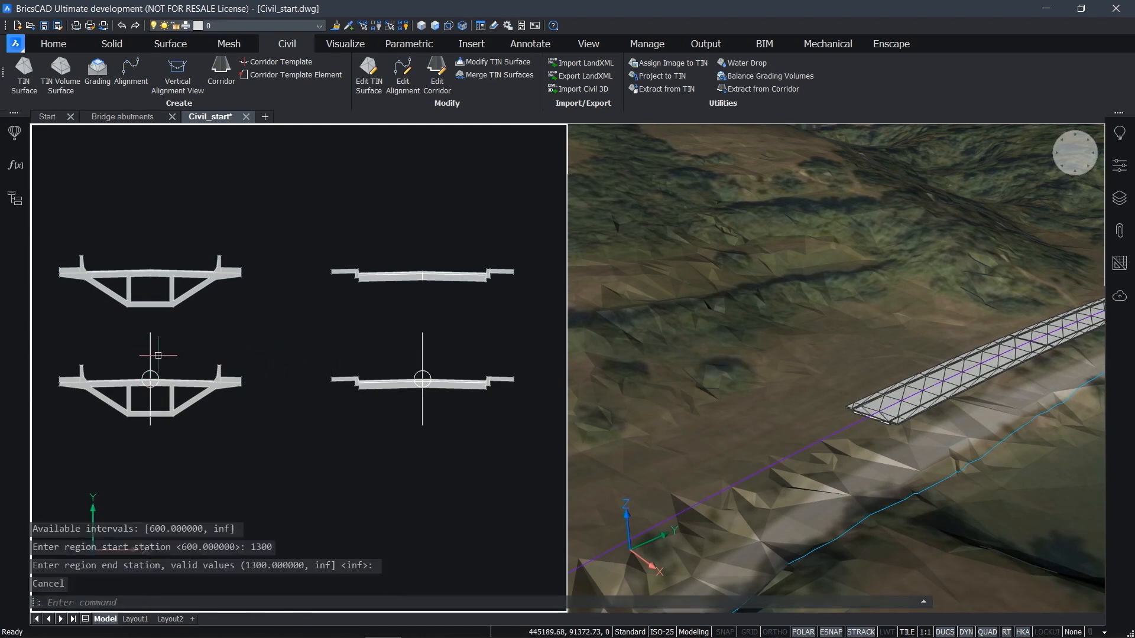
Add a region to the corridor with the bridge template, from station 600 to station 1300
left_click(910, 409)
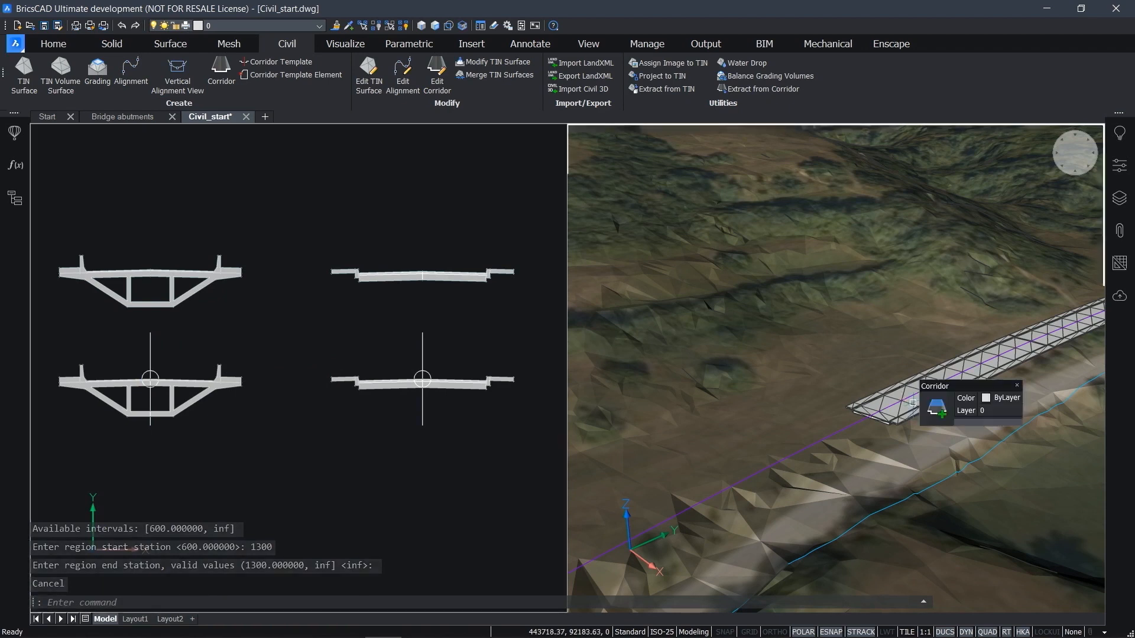
left_click(936, 408)
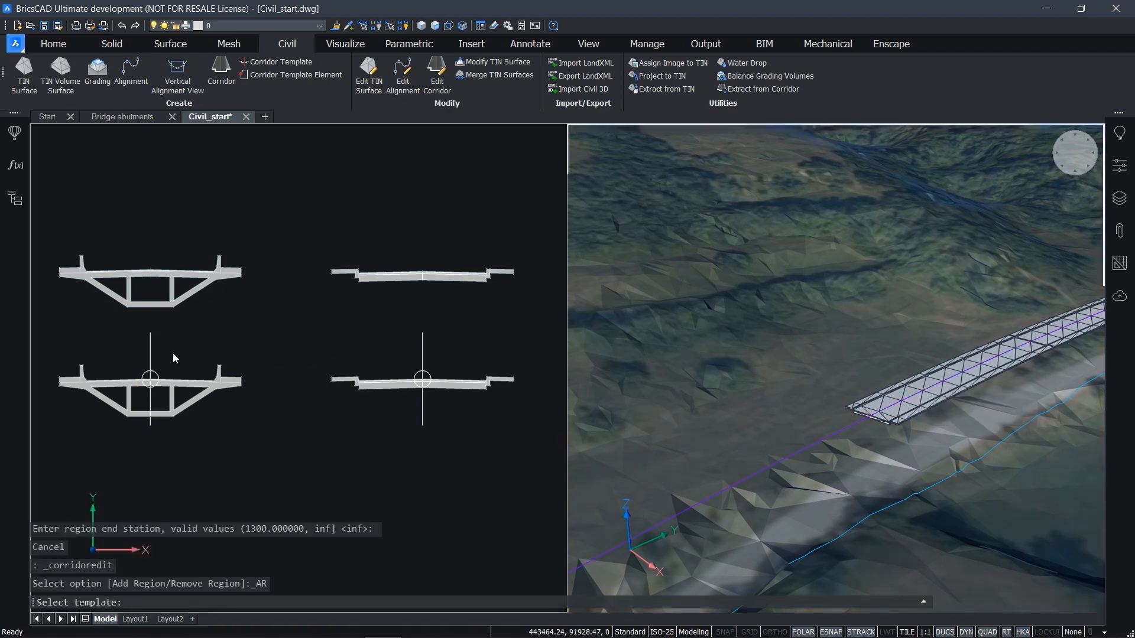
left_click(148, 359)
left_click(148, 357)
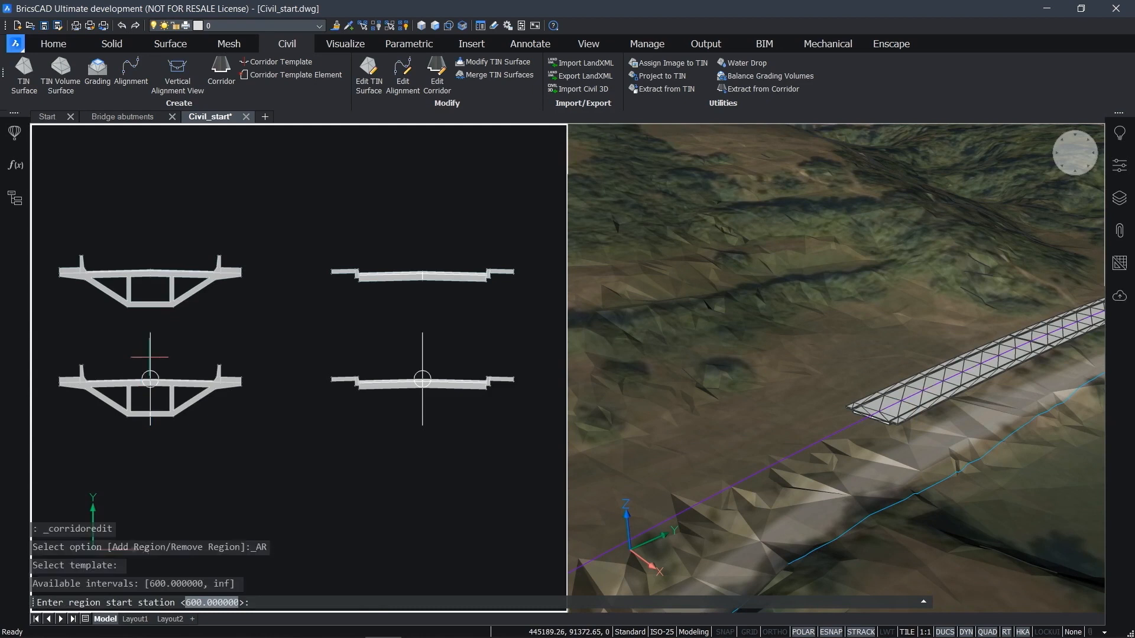
key("Return")
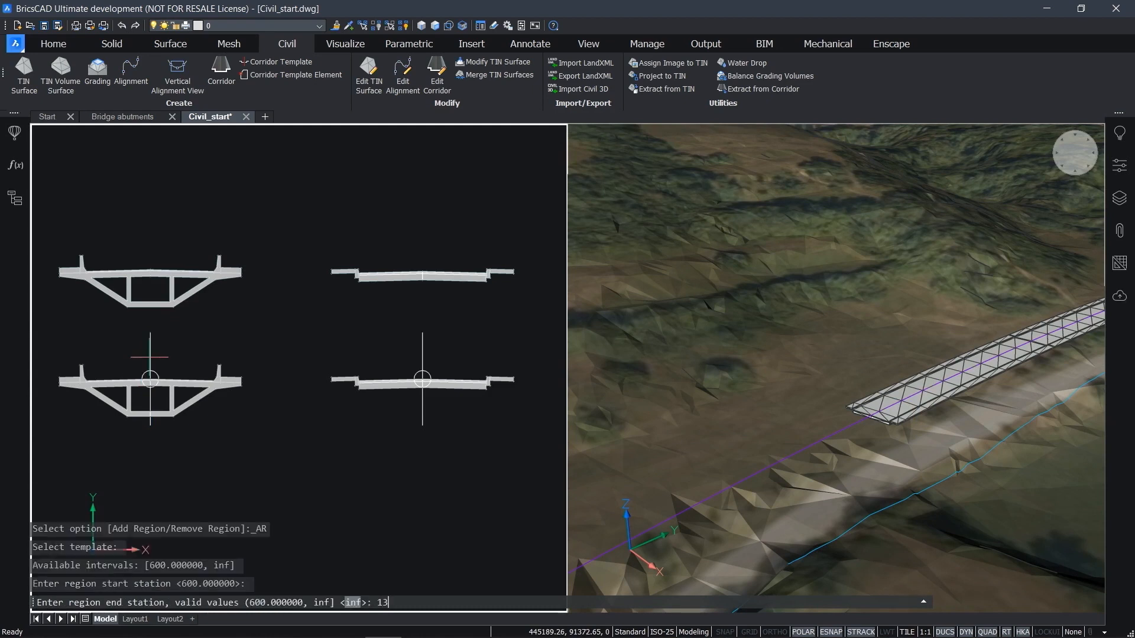
key("Return")
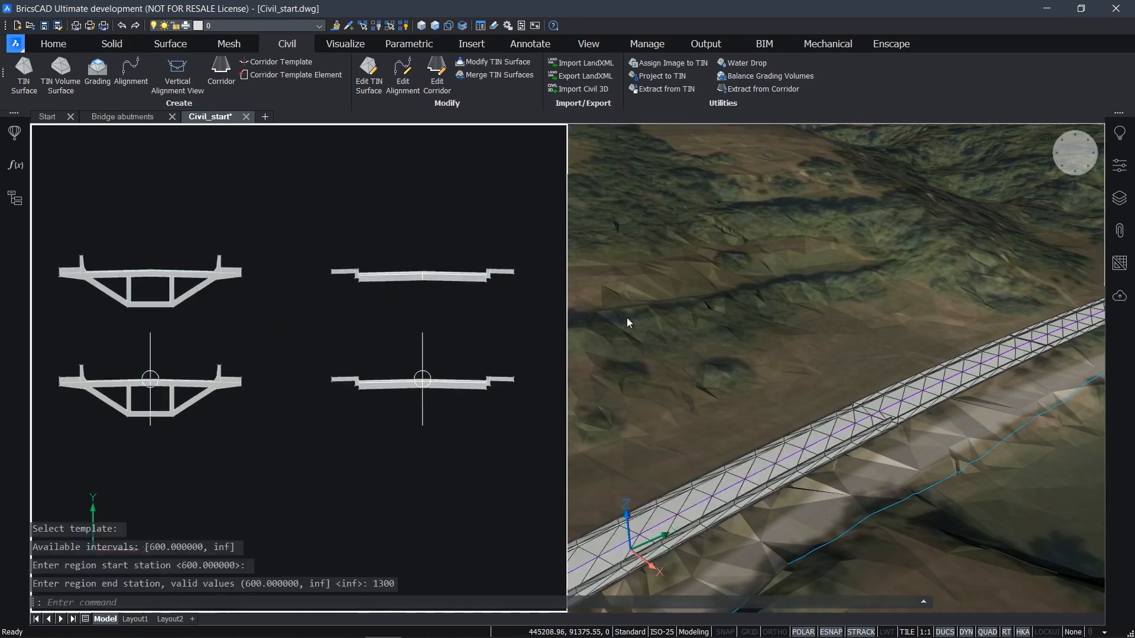
Add another region to the corridor with the road template, from station 1300 to the default end station
scroll(780, 383, "down", 5)
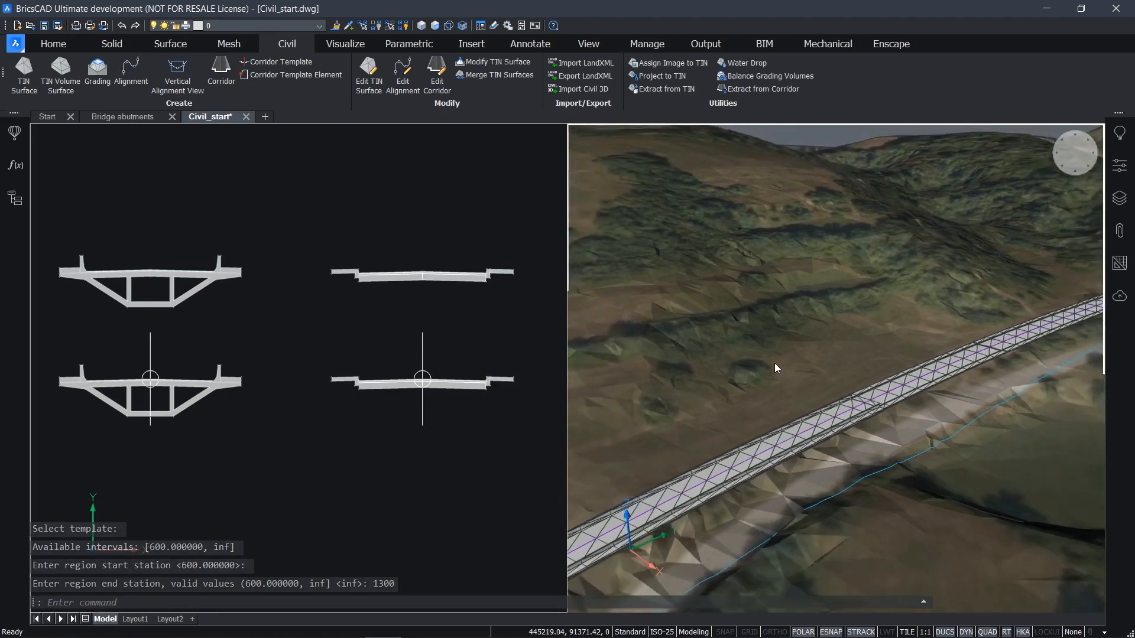
scroll(744, 398, "down", 6)
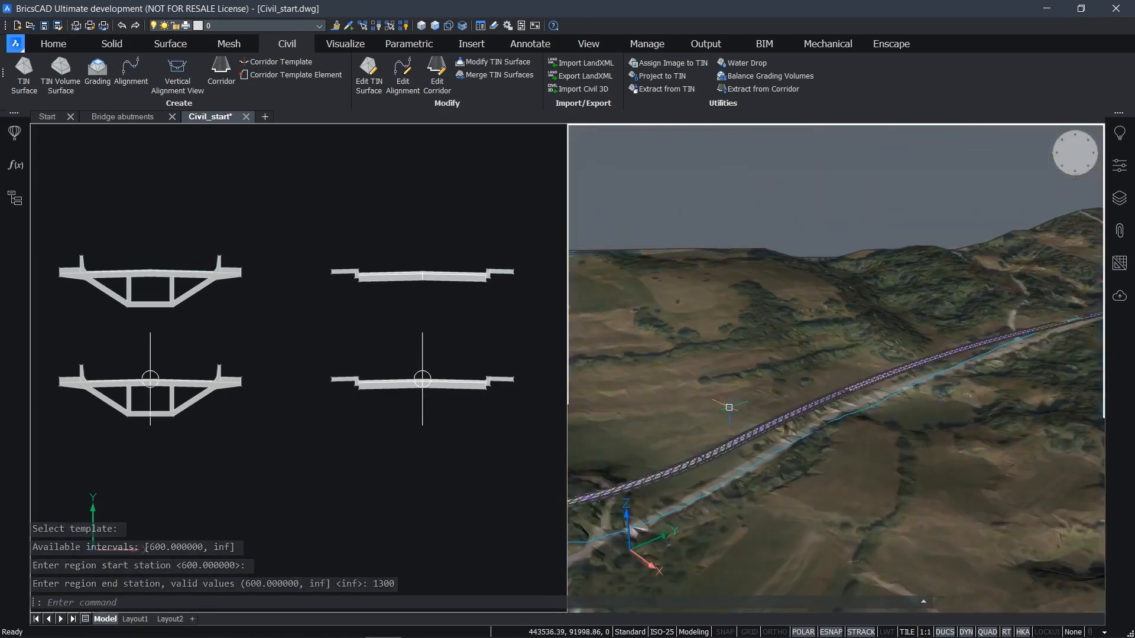
middle_click_drag(749, 400, 829, 474)
scroll(829, 474, "up", 1)
scroll(829, 473, "up", 5)
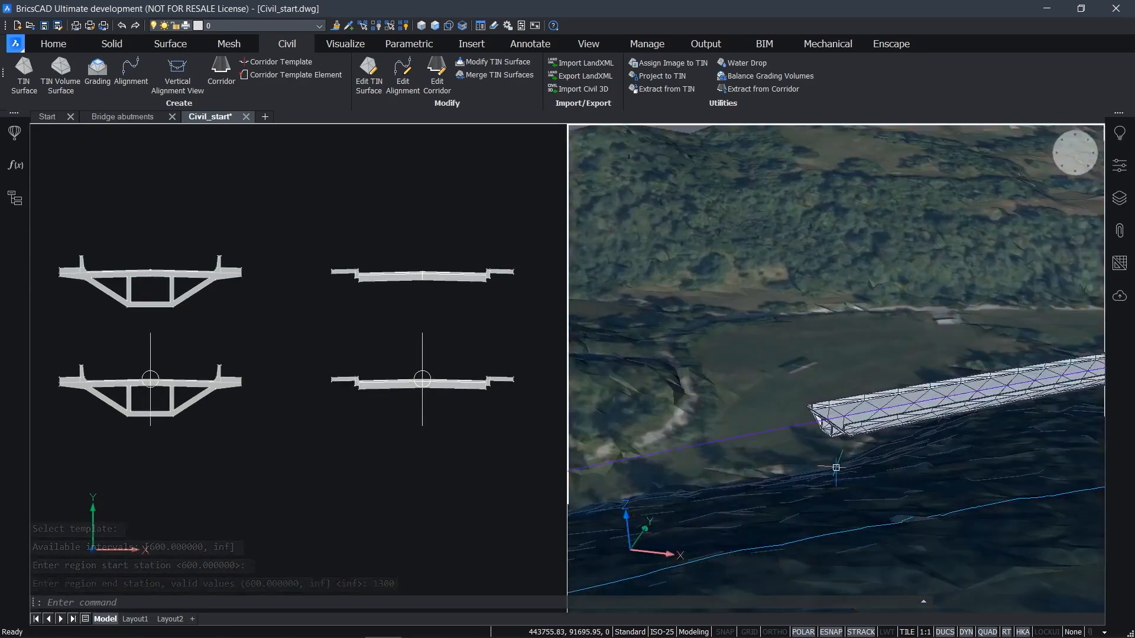
scroll(851, 469, "down", 3)
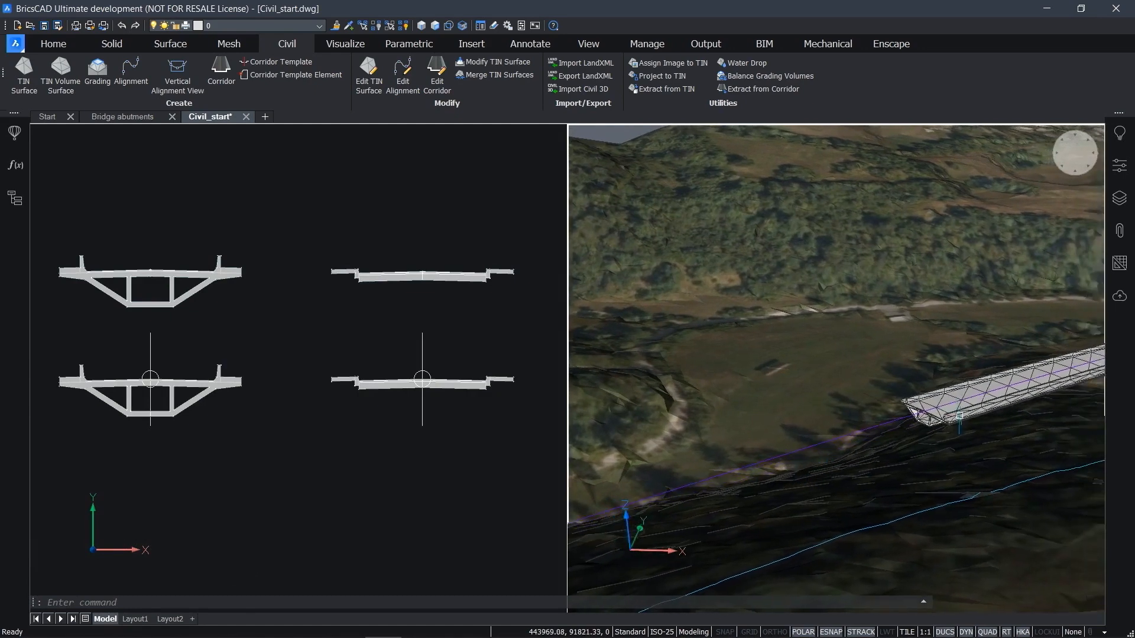
middle_click_drag(952, 424, 886, 408)
scroll(897, 412, "down", 1)
scroll(897, 413, "up", 2)
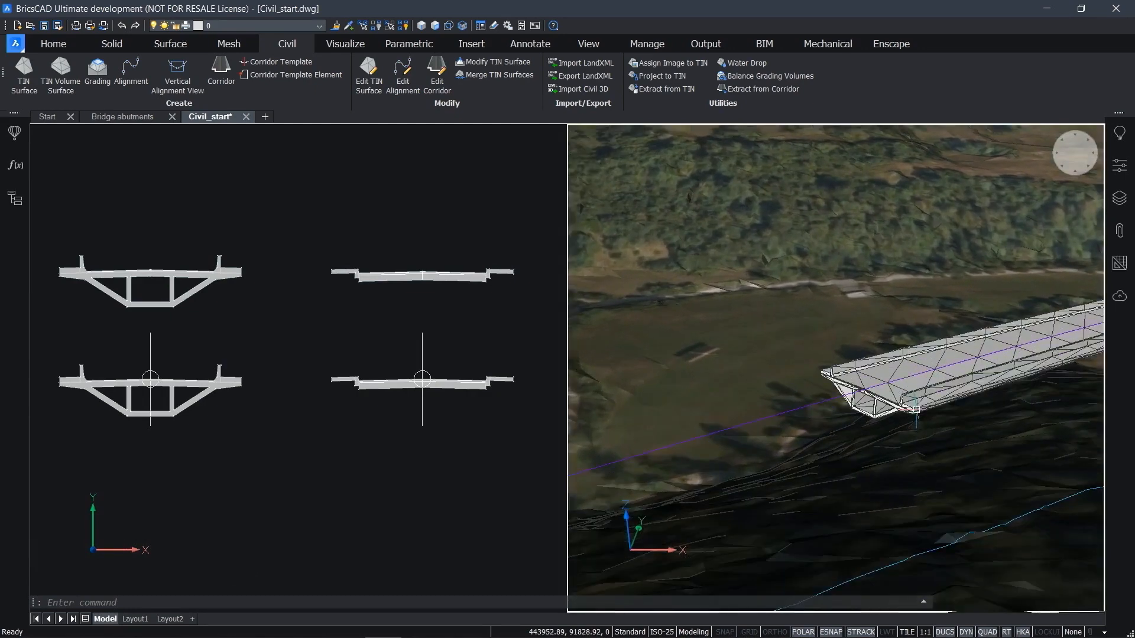
scroll(916, 410, "down", 1)
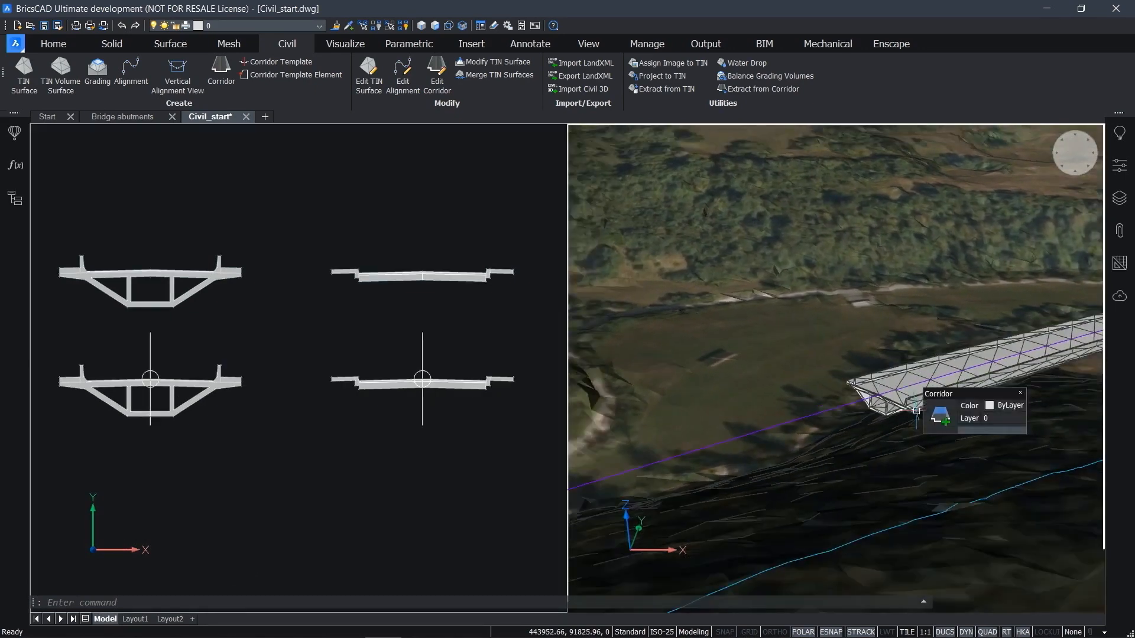
left_click(891, 383)
left_click(918, 388)
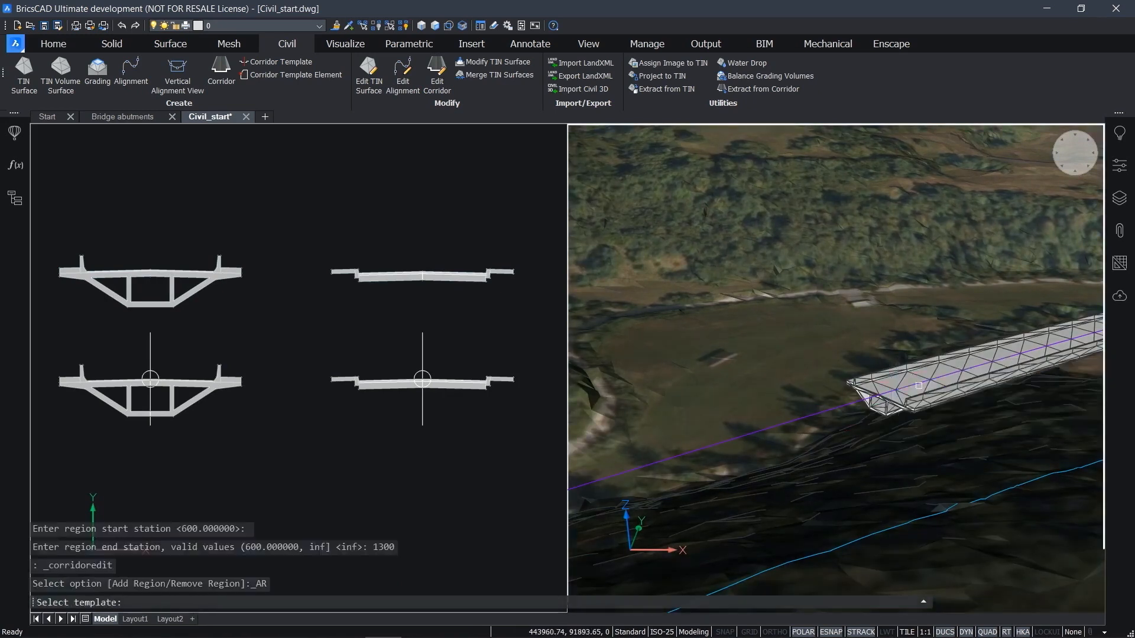
left_click(433, 355)
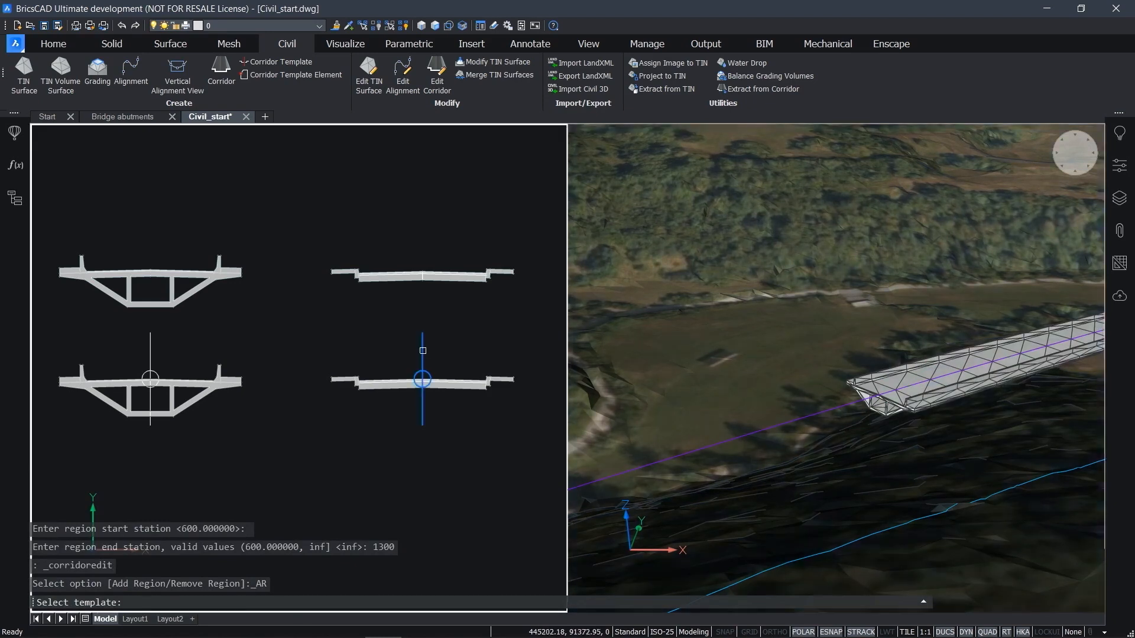
left_click(422, 350)
key("Return")
key("Return")
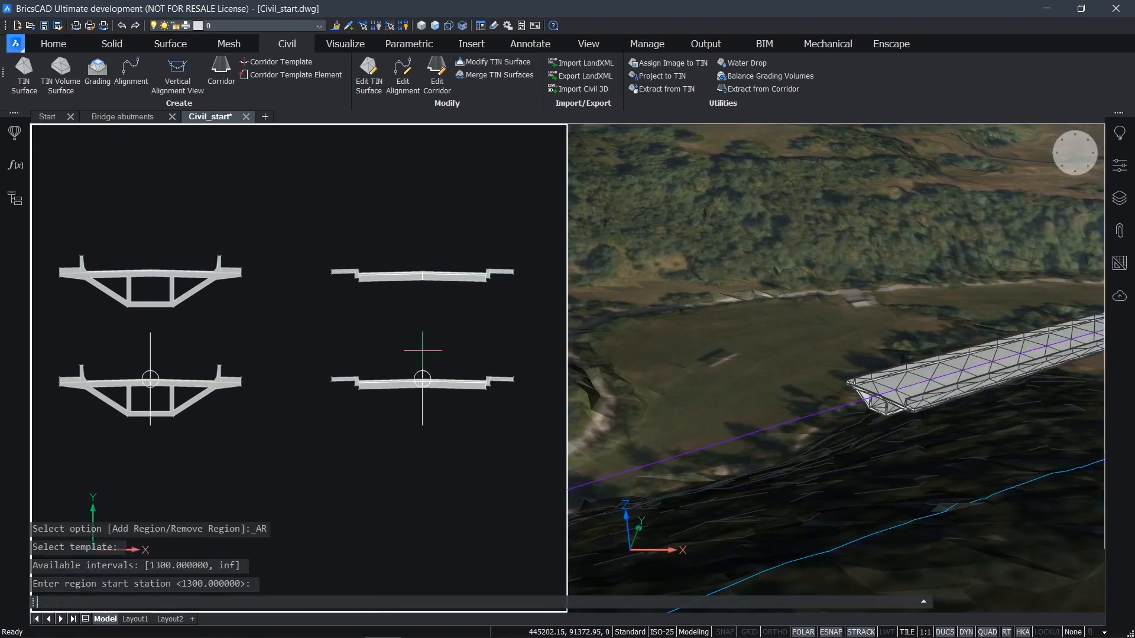
Switch the model space to a single viewport showing the 3D terrain view, using the VPORT command's SIngle option
left_click(746, 331)
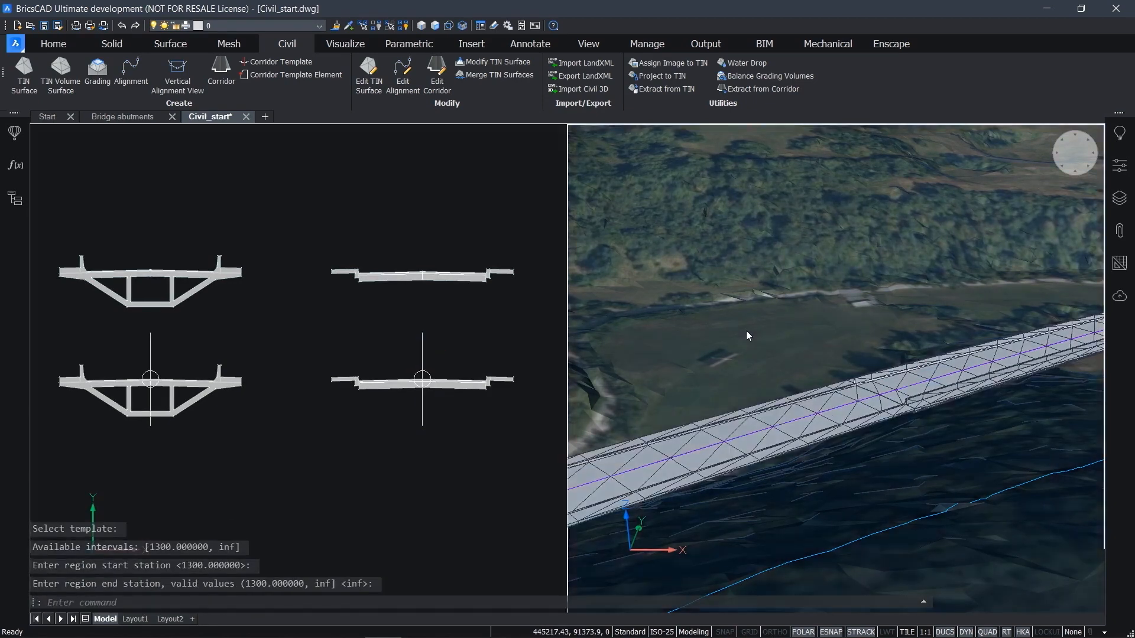
type("VPORT")
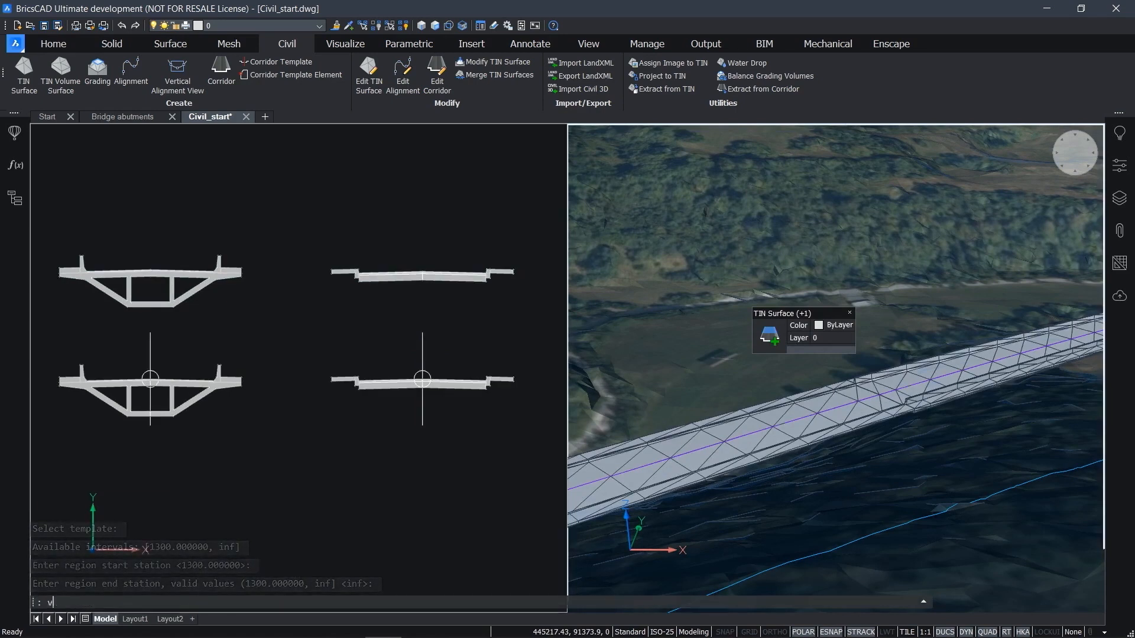
type("si")
key("Return")
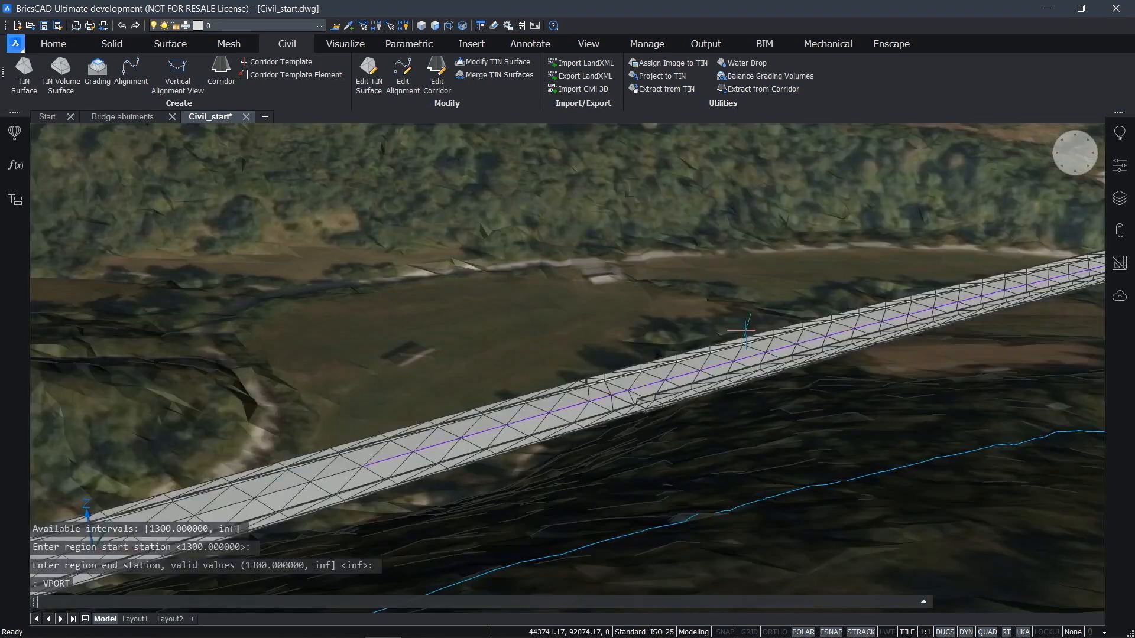
Examine the corridor's properties and its region data, with the junction between road and bridge in view
scroll(721, 372, "down", 6)
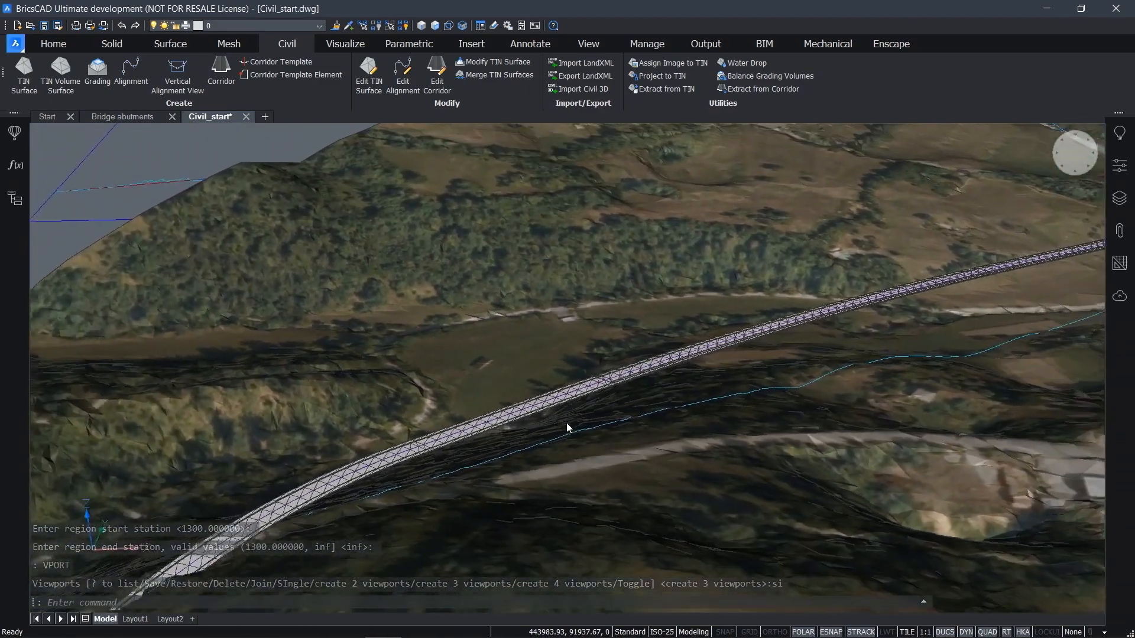
scroll(566, 424, "up", 3)
left_click(607, 385)
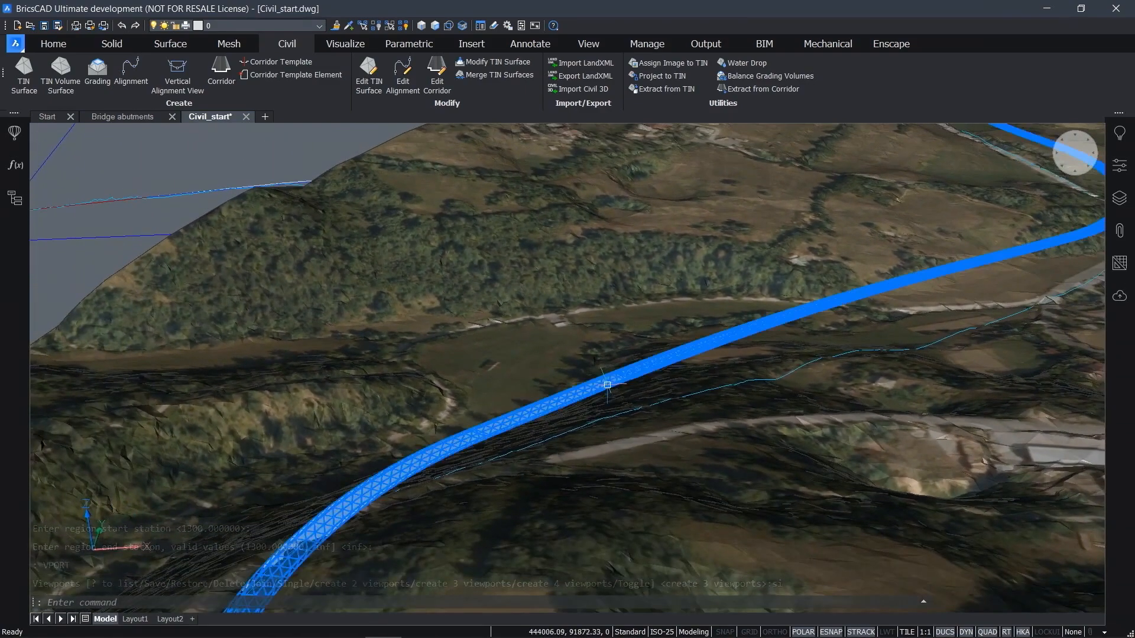
middle_click_drag(544, 483, 765, 395, "shift")
scroll(756, 376, "up", 4)
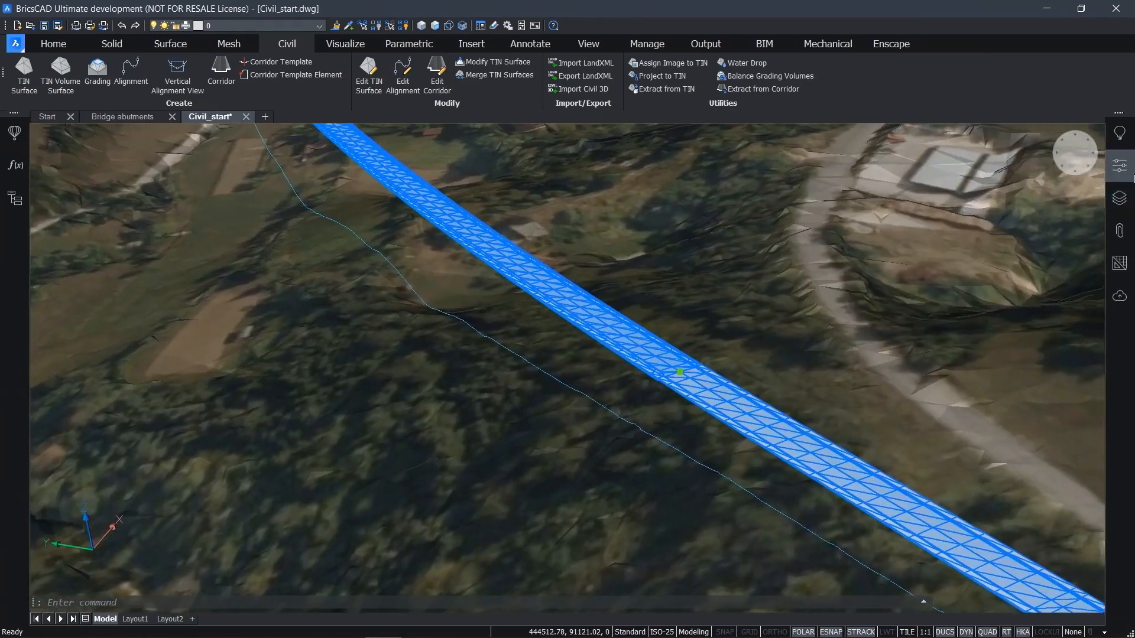
left_click(1119, 166)
middle_click_drag(827, 395, 633, 397)
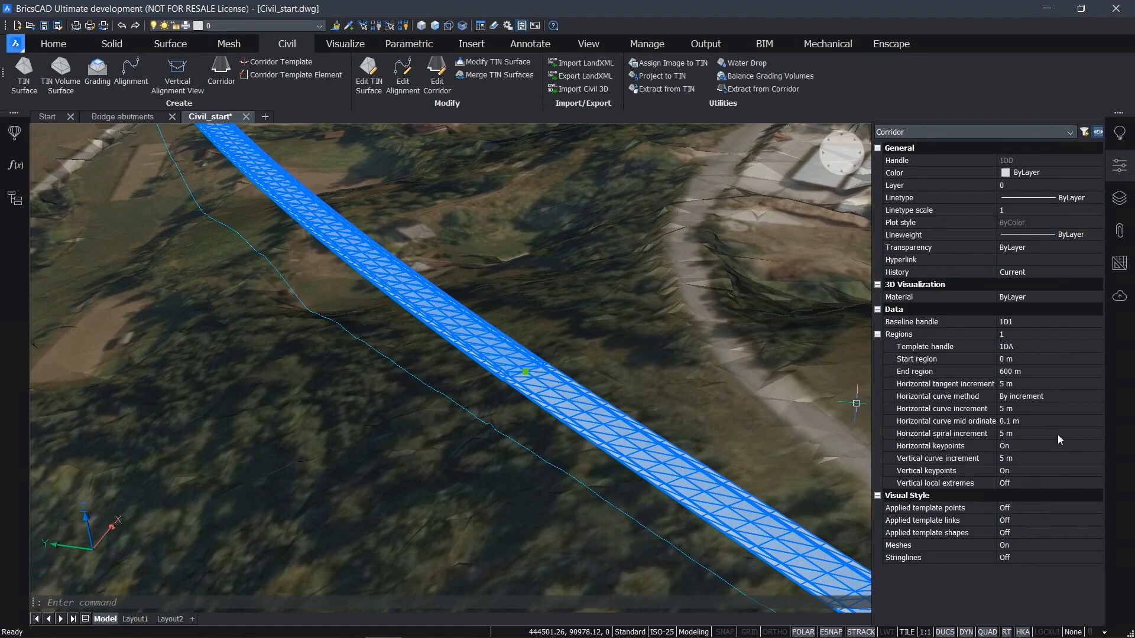
scroll(684, 349, "up", 3)
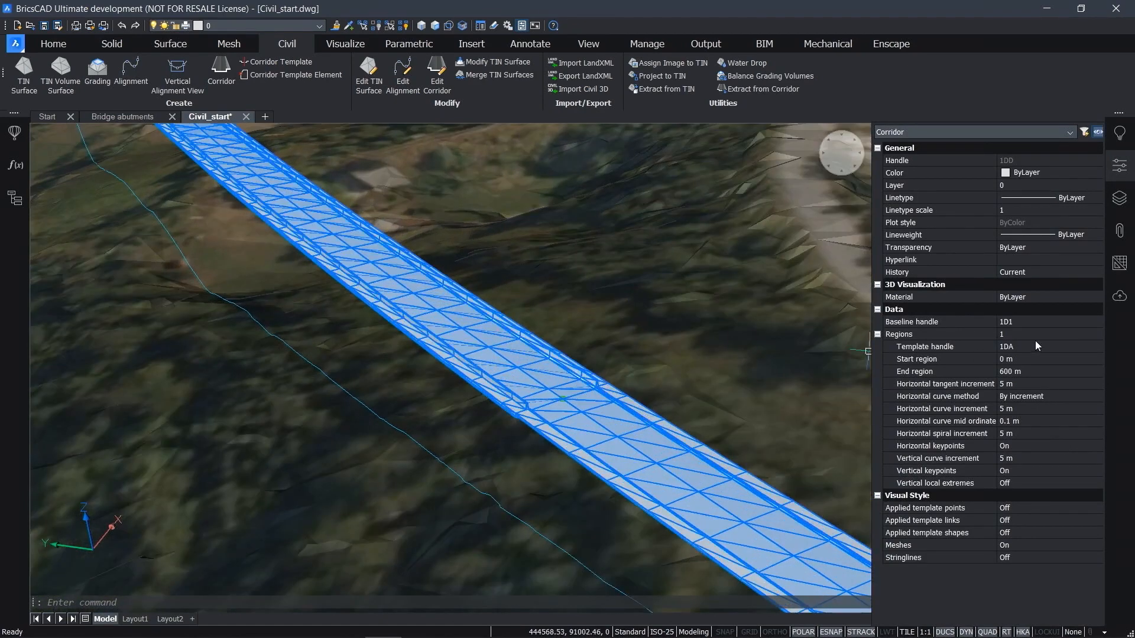
left_click(1058, 334)
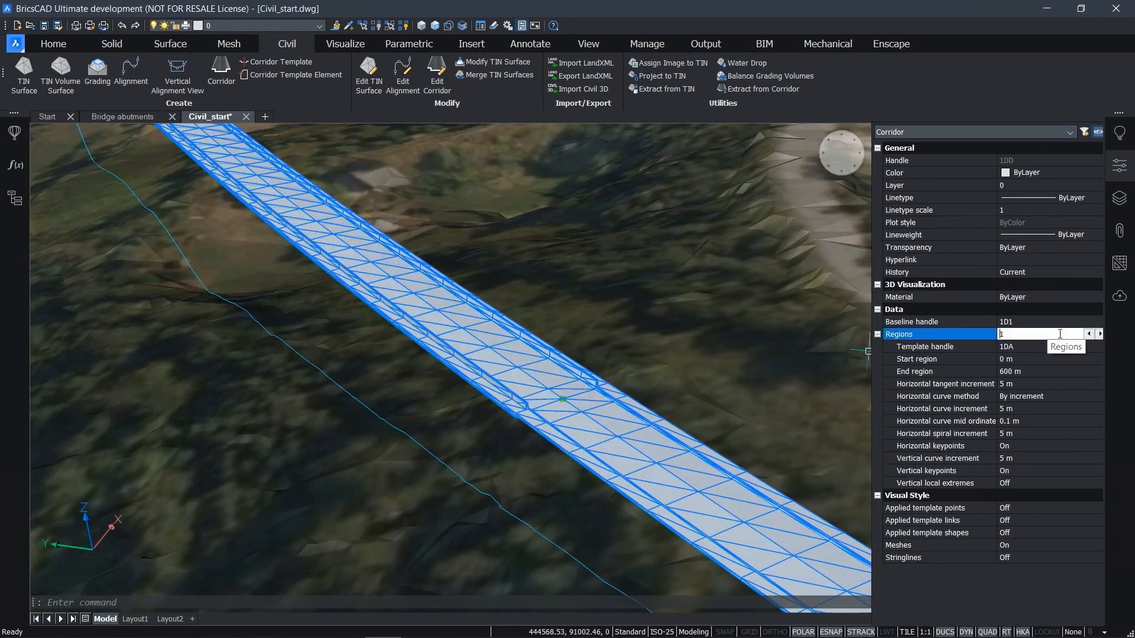
left_click(1095, 334)
Turn the corridor's meshes off, and turn its applied template shapes and stringlines on
left_click(1014, 546)
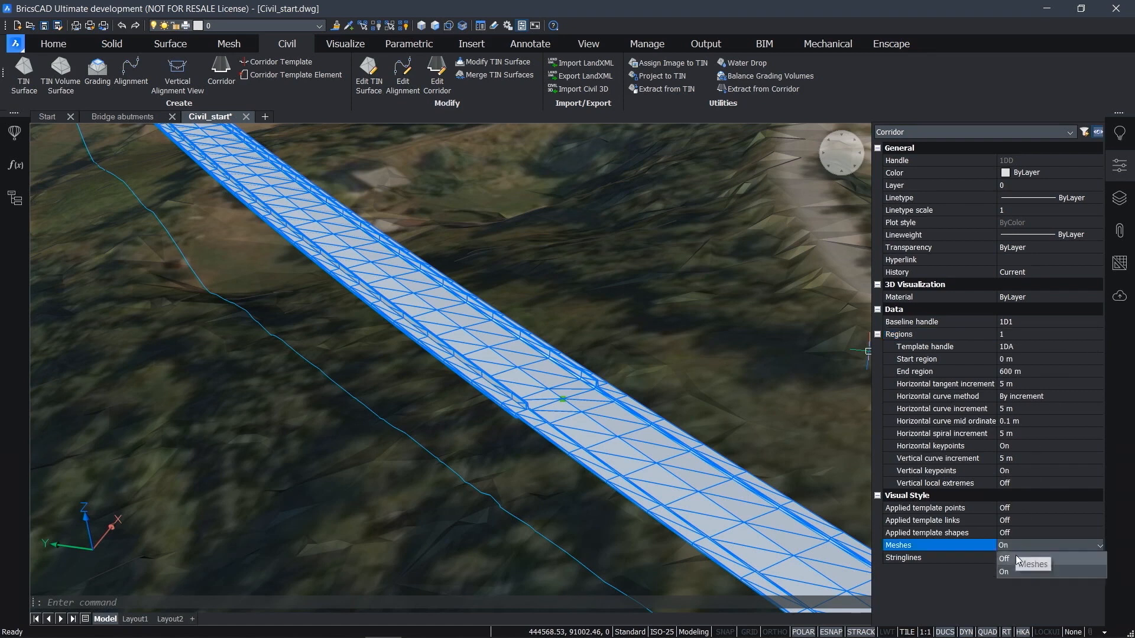
left_click(1015, 557)
left_click(1017, 534)
left_click(1018, 533)
left_click(1013, 558)
left_click(1017, 556)
left_click(1016, 556)
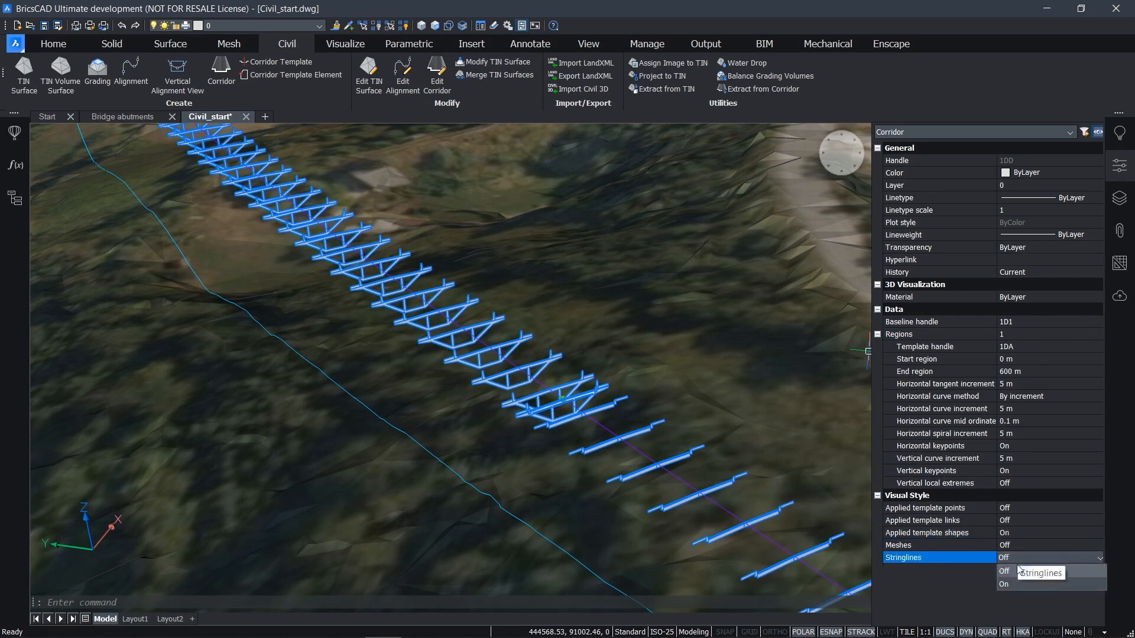
left_click(1012, 584)
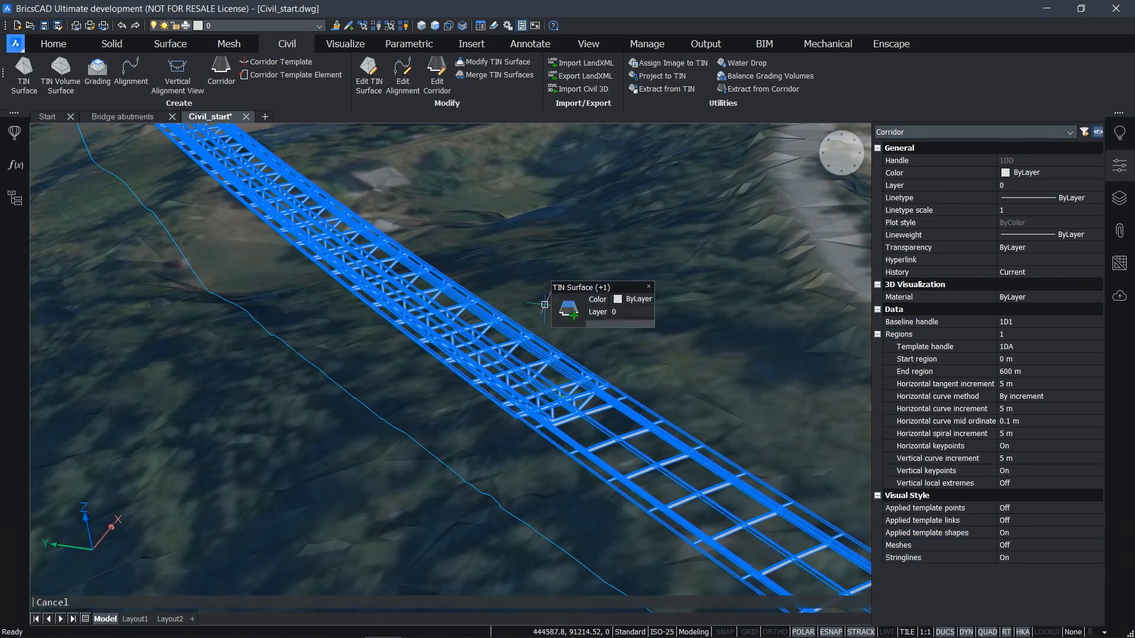
Deselect the corridor and examine the template shapes and stringlines where the bridge meets the road
key("Escape")
scroll(546, 302, "up", 3)
scroll(533, 359, "up", 5)
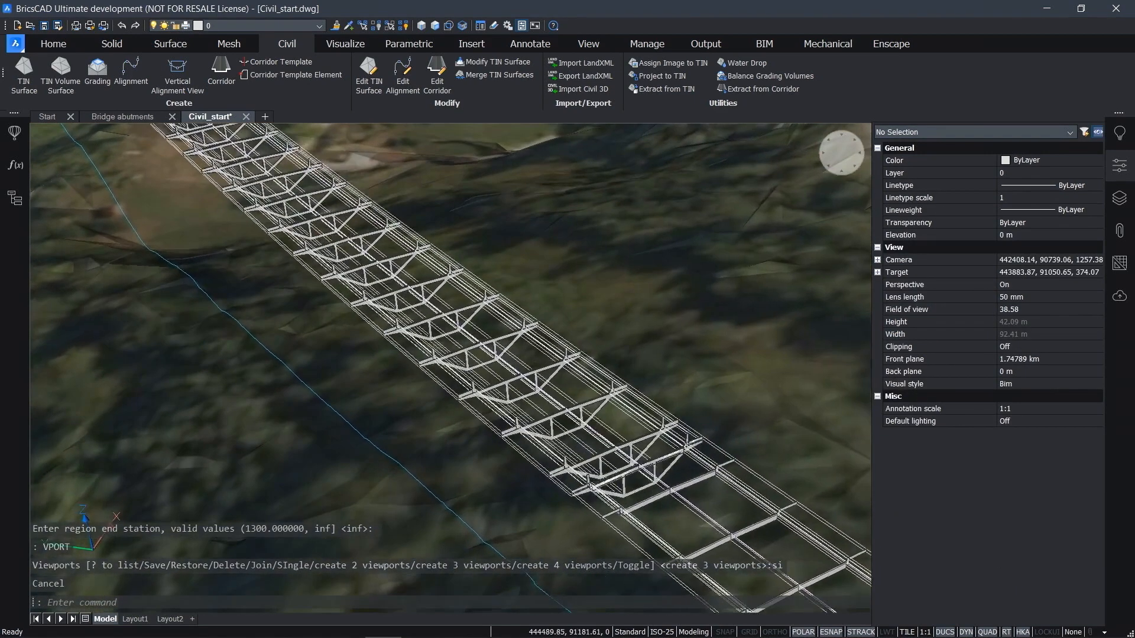
scroll(516, 391, "down", 5)
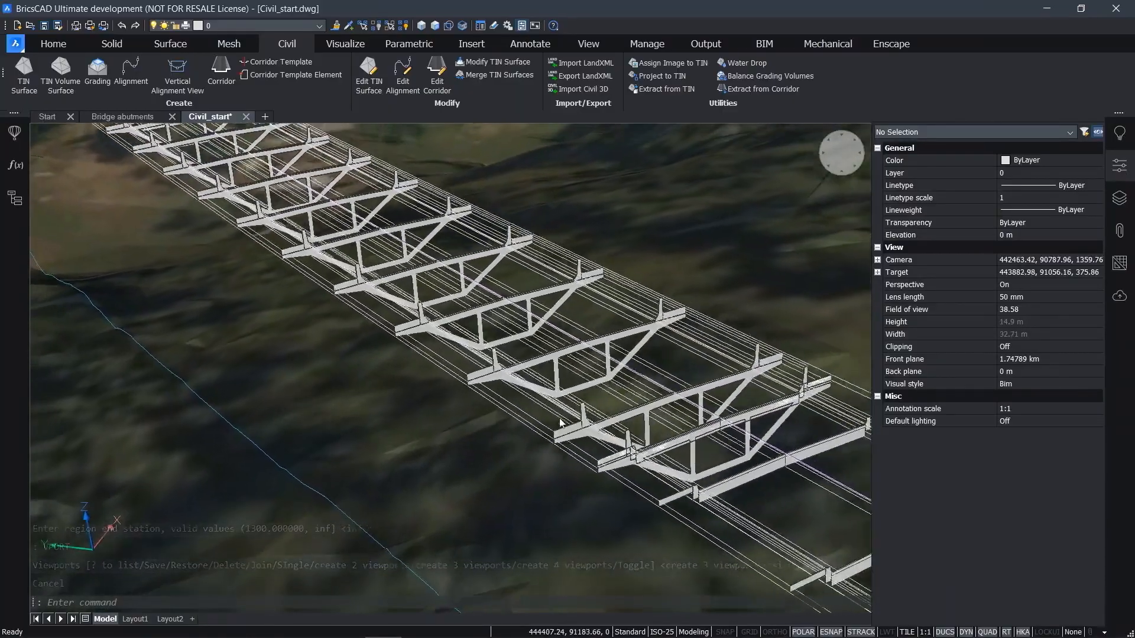
scroll(559, 421, "down", 3)
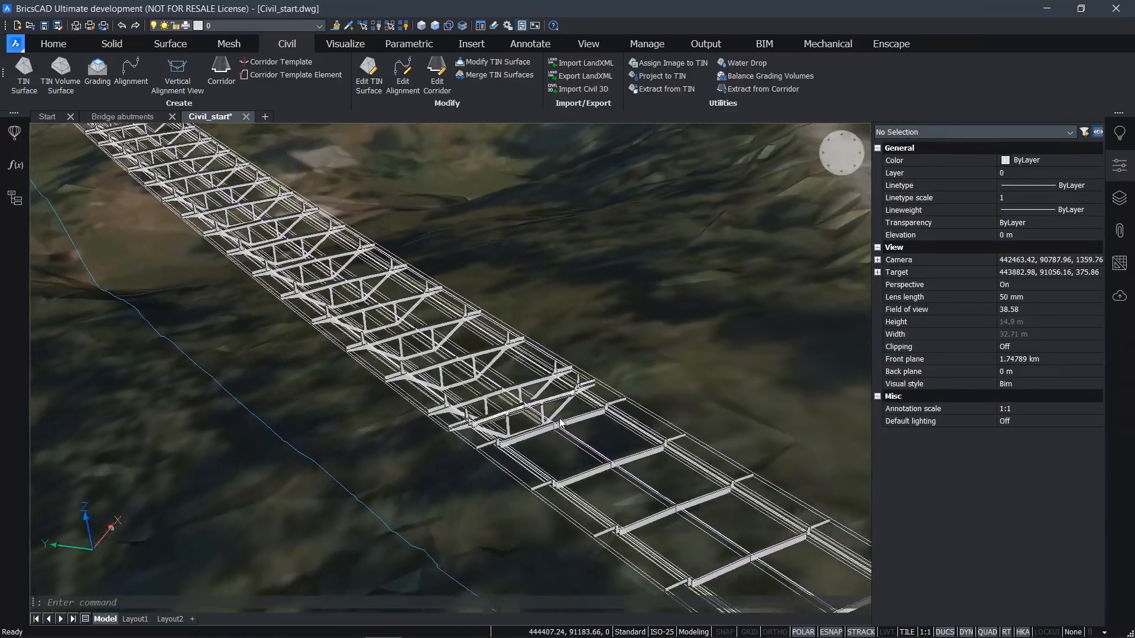
scroll(559, 417, "up", 2)
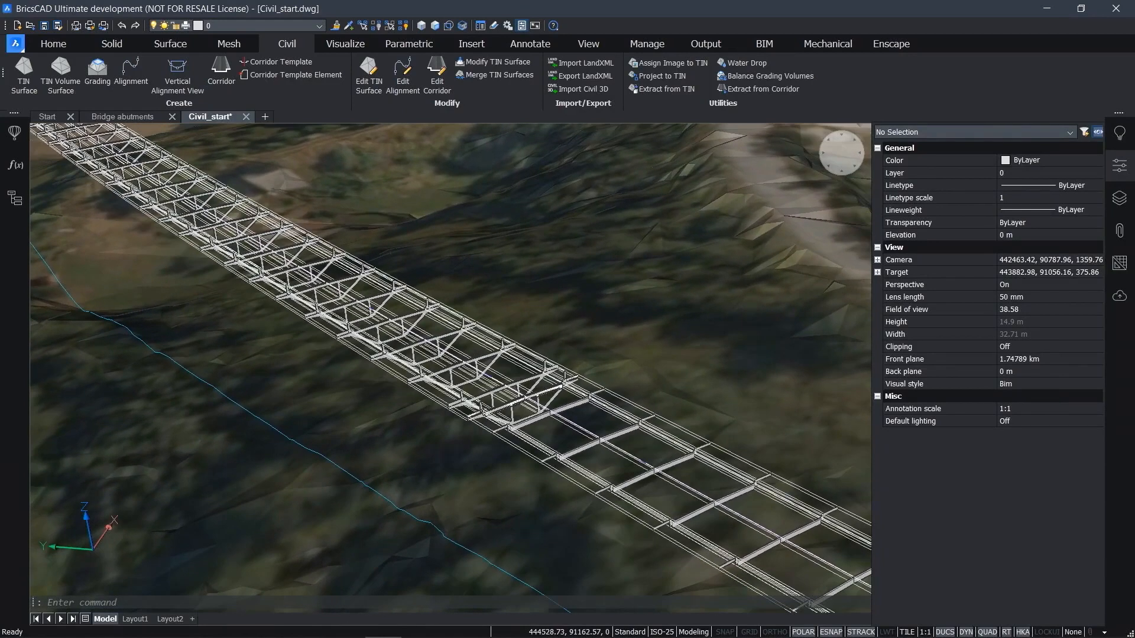
Turn the corridor's stringlines and applied template shapes off, and turn its meshes back on
left_click(539, 395)
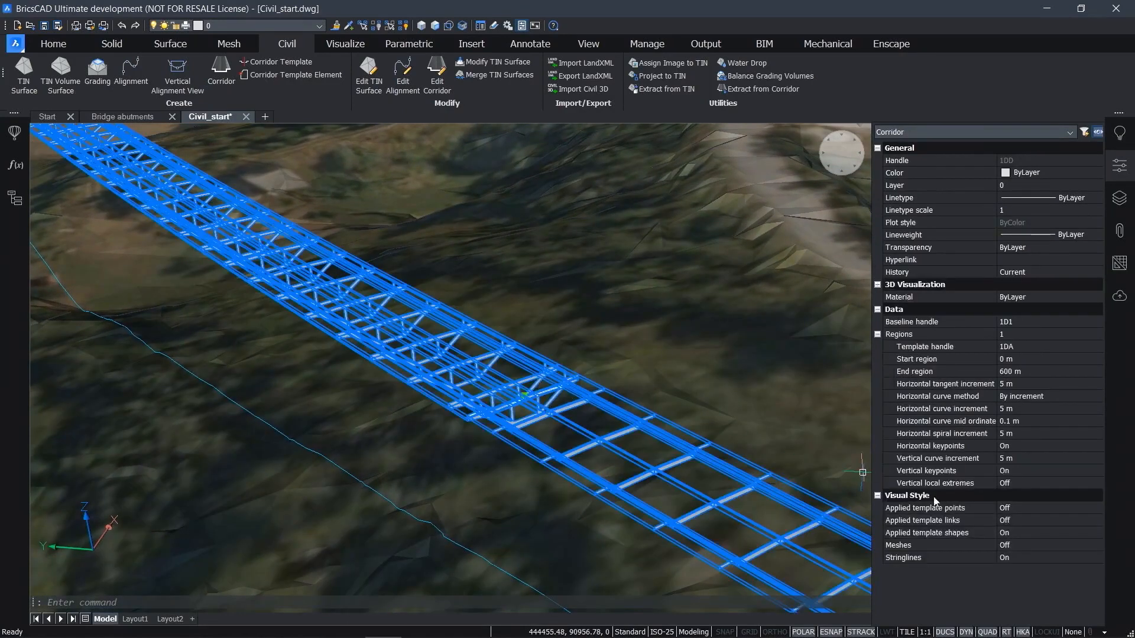
left_click(1023, 562)
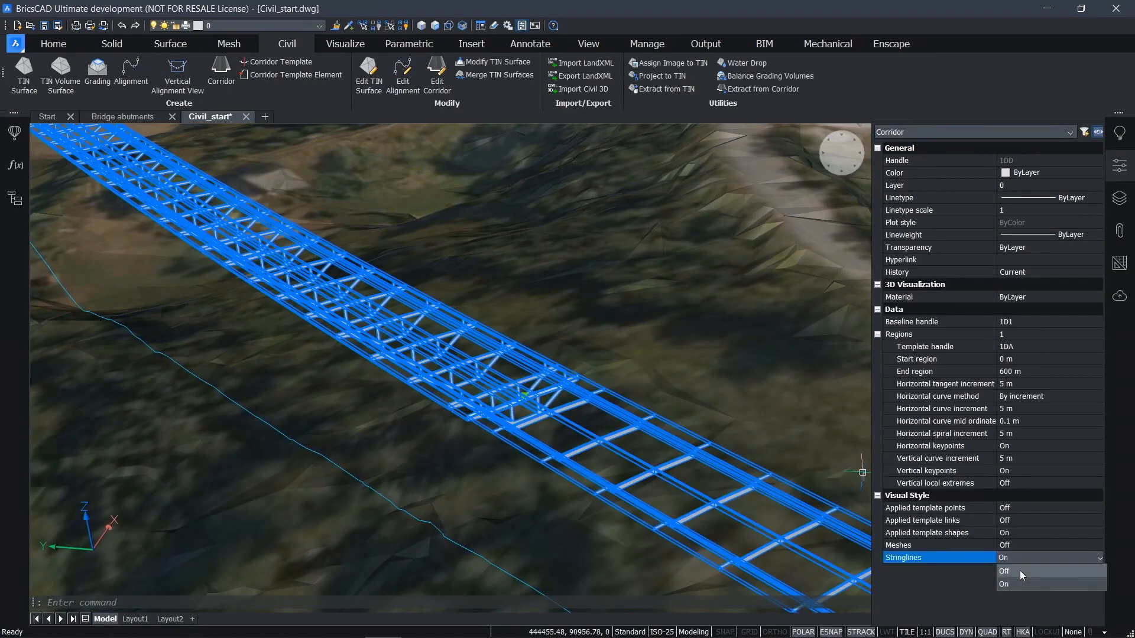
left_click(1020, 569)
left_click(1020, 542)
left_click(1013, 568)
left_click(1014, 534)
left_click(1012, 548)
key("Escape")
key("Escape")
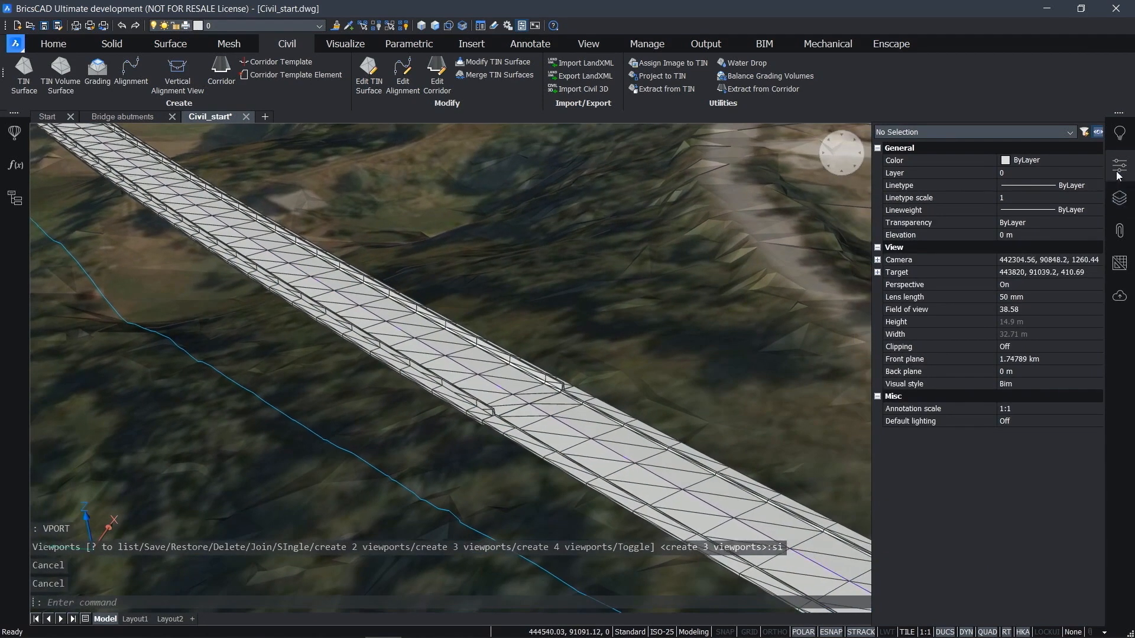
Set the view's visual style to Realistic and inspect the shaded corridor across the terrain
left_click(1014, 389)
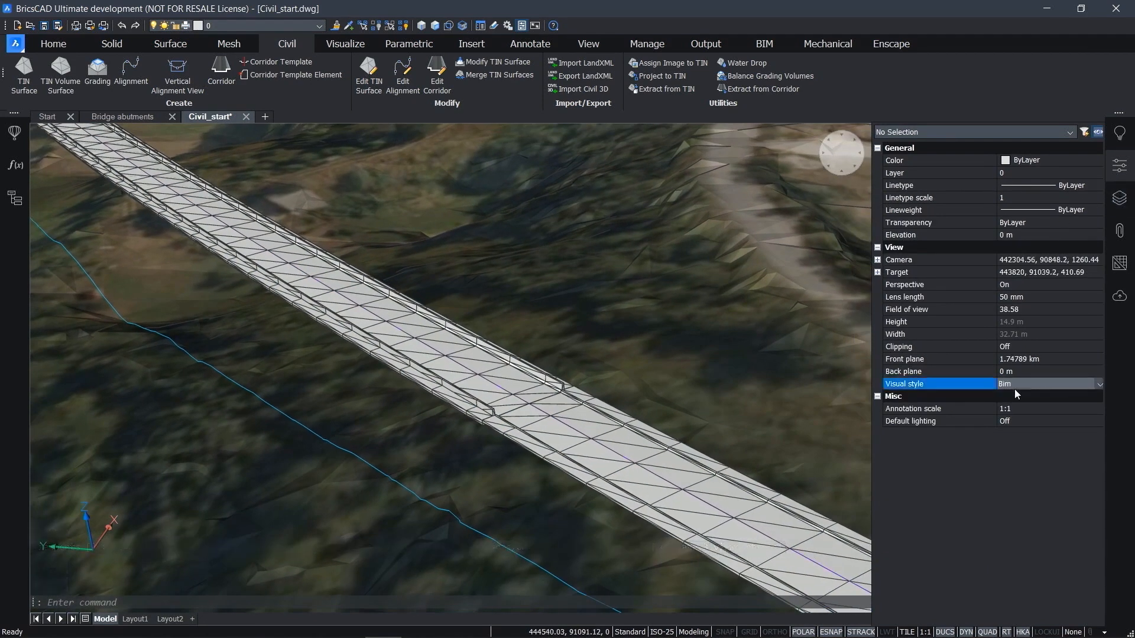
left_click(1010, 459)
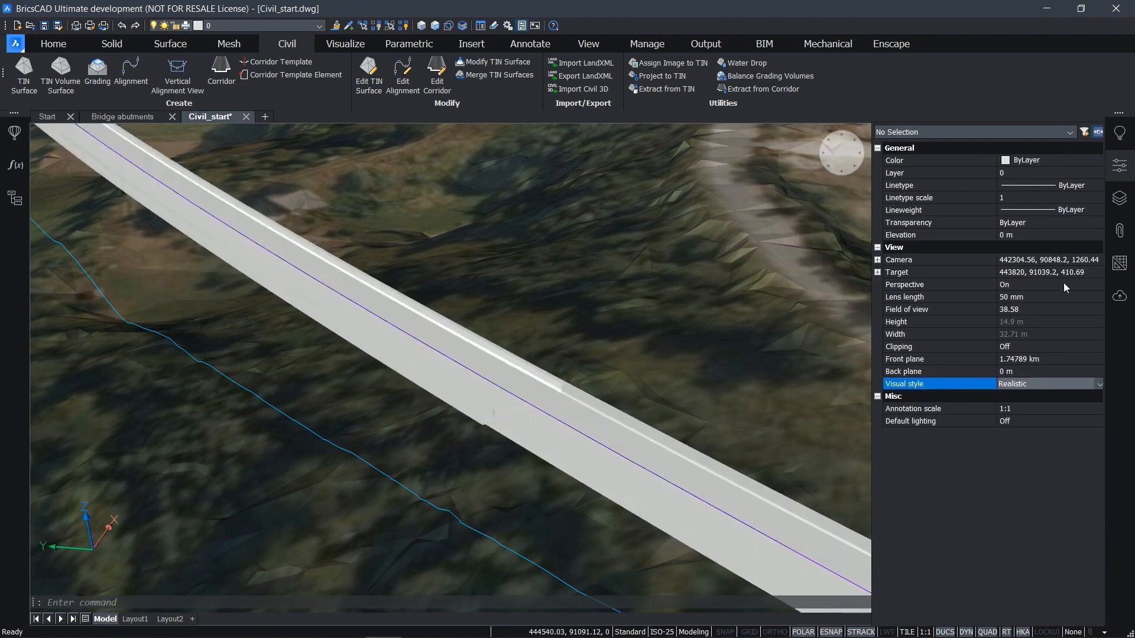
left_click(1119, 166)
scroll(528, 357, "down", 5)
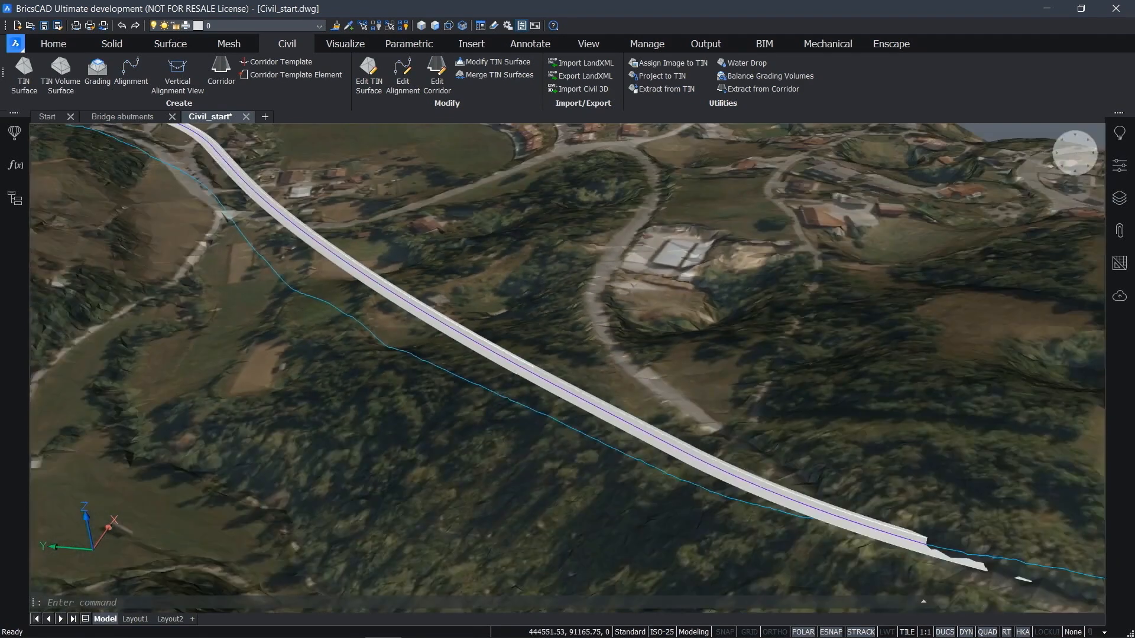
middle_click_drag(452, 355, 582, 391)
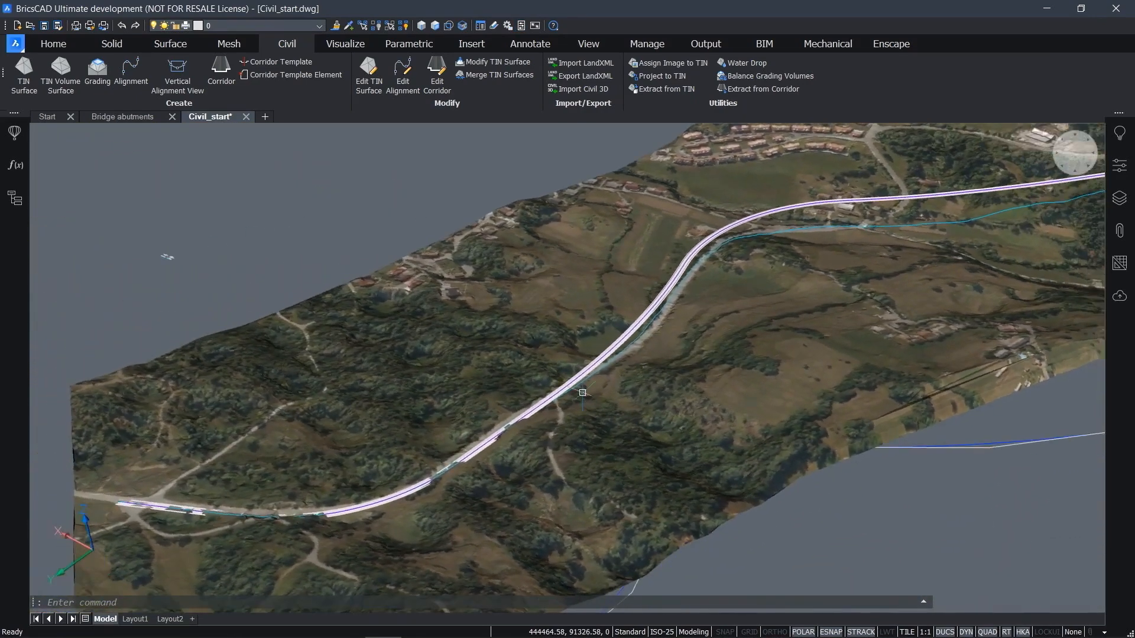
scroll(581, 392, "up", 6)
middle_click_drag(507, 428, 513, 404)
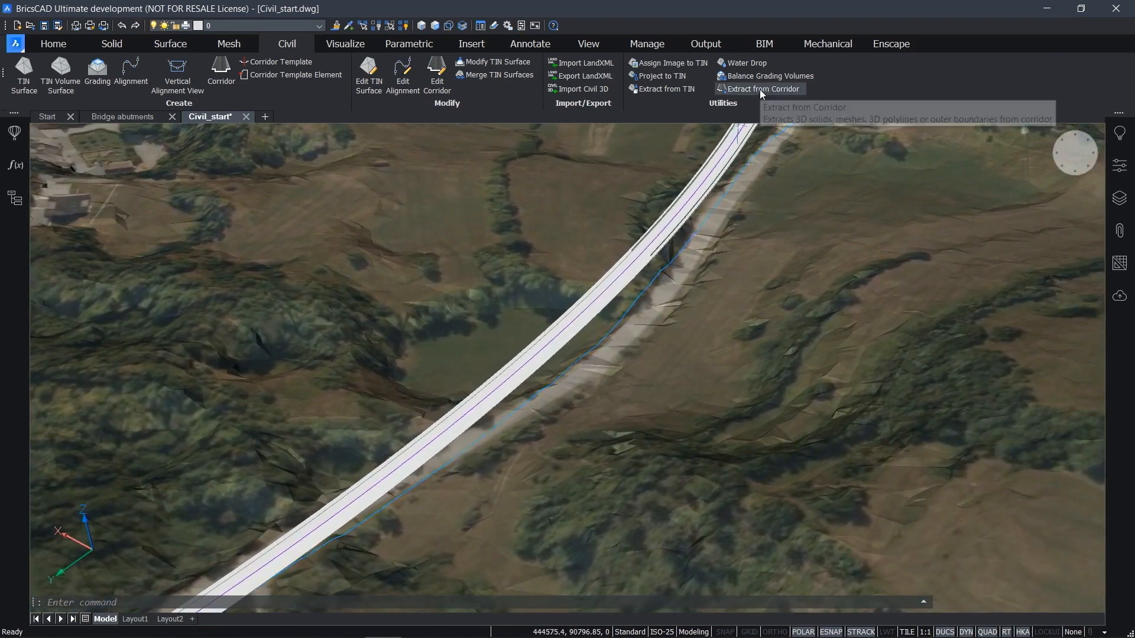
scroll(662, 237, "up", 4)
left_click(786, 89)
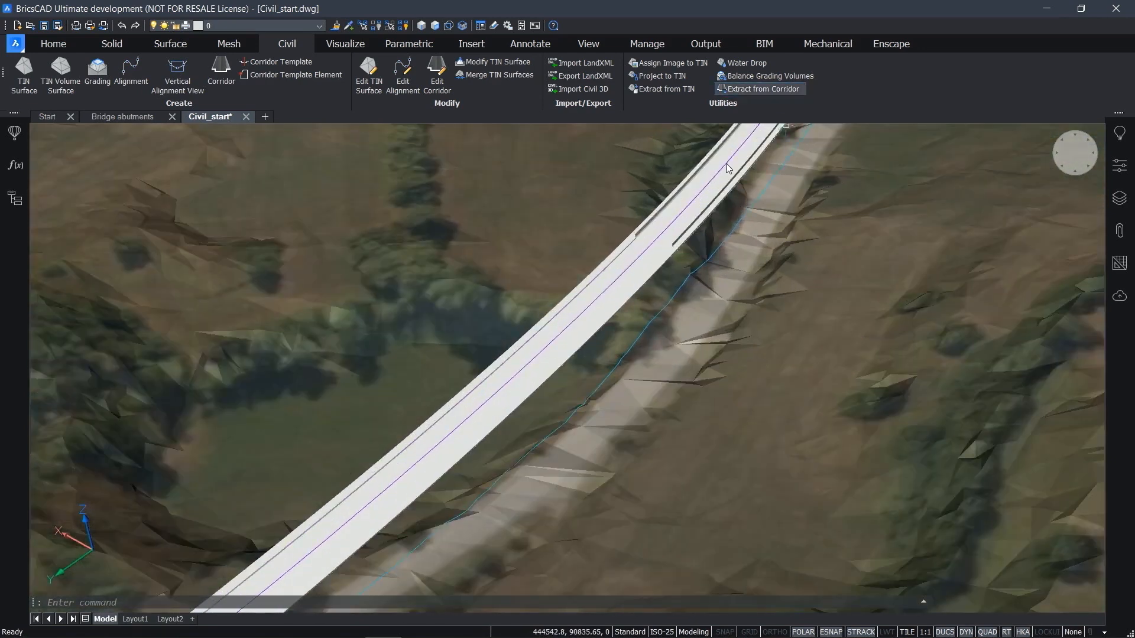
type("p")
key("Return")
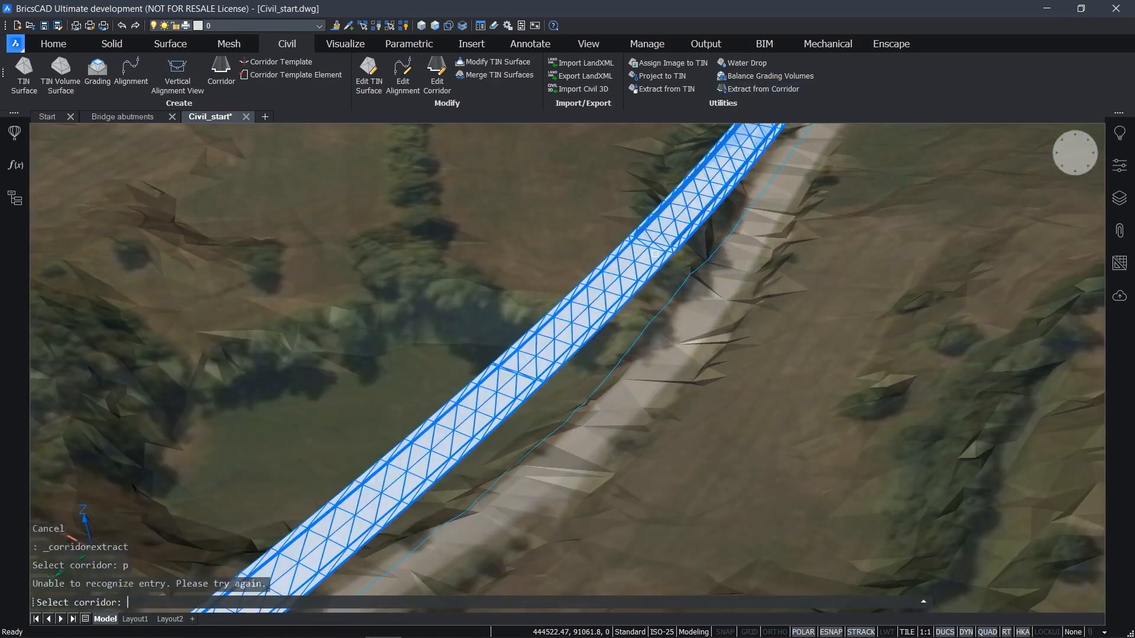
Extract the outer edge stringlines of the corridor's road region as polylines with a dynamic link
left_click(757, 89)
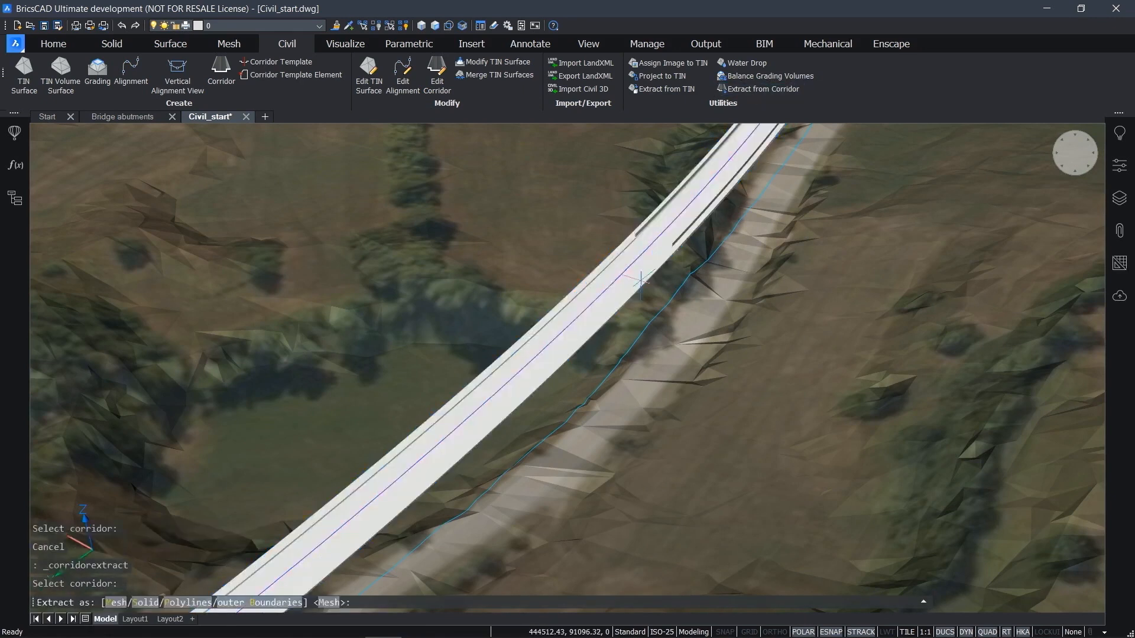
type("p")
key("Return")
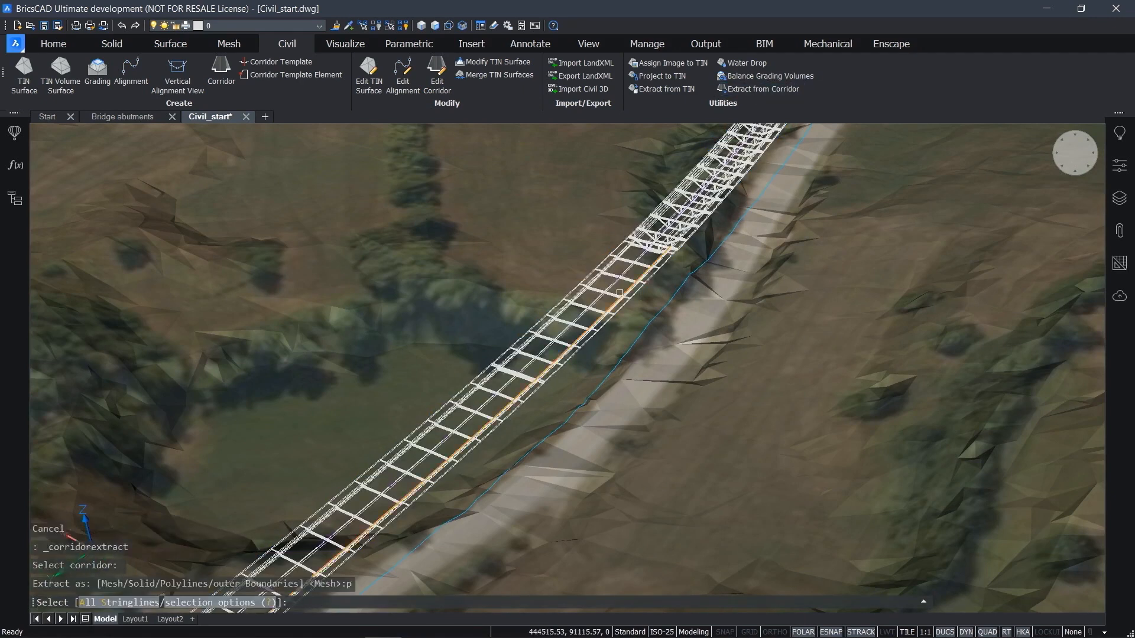
scroll(620, 293, "up", 5)
scroll(615, 285, "up", 4)
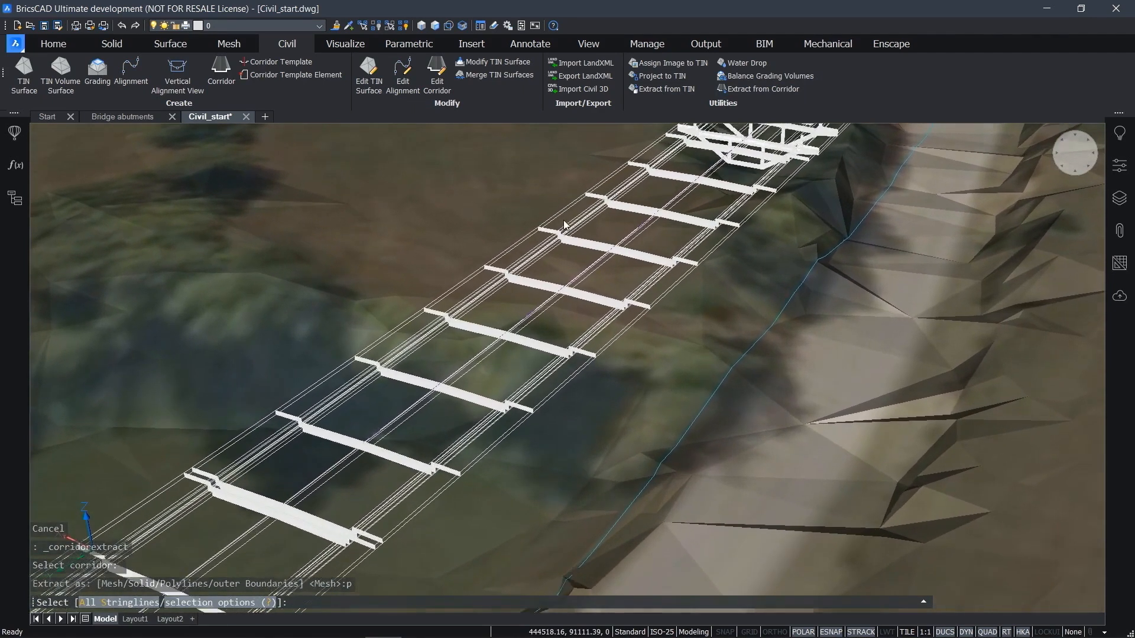
left_click(564, 204)
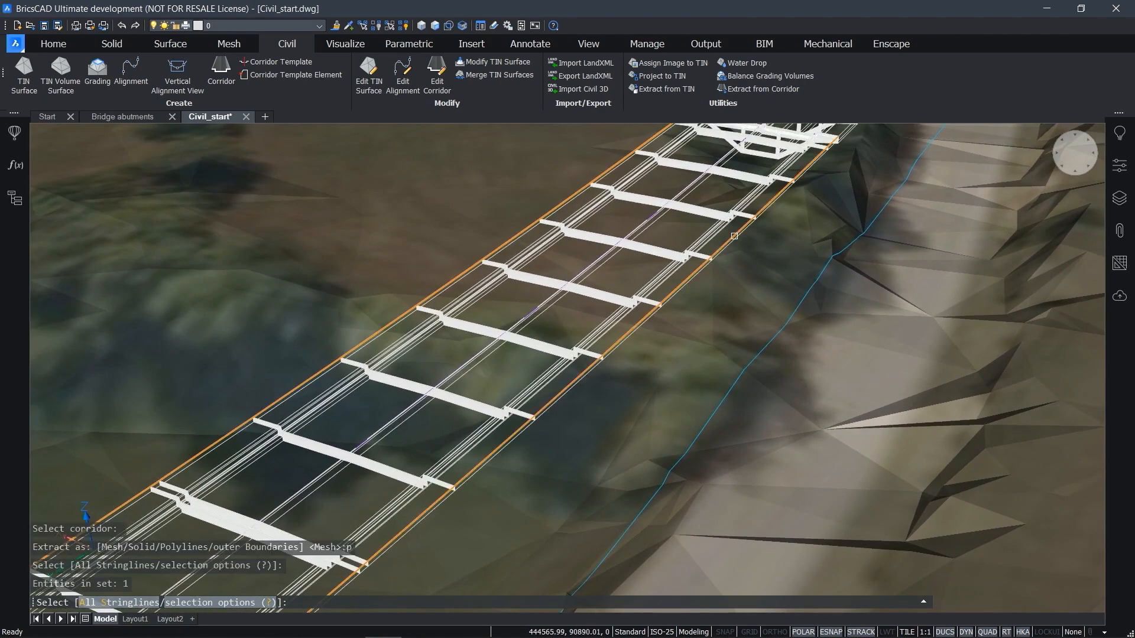
left_click(734, 236)
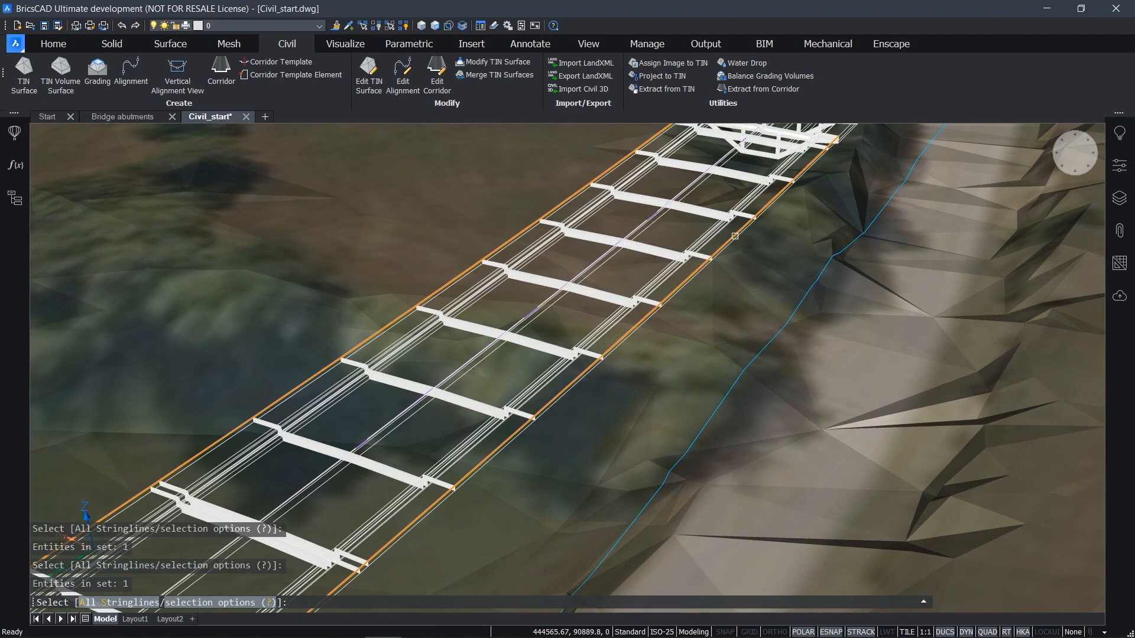
key("Return")
key("Return")
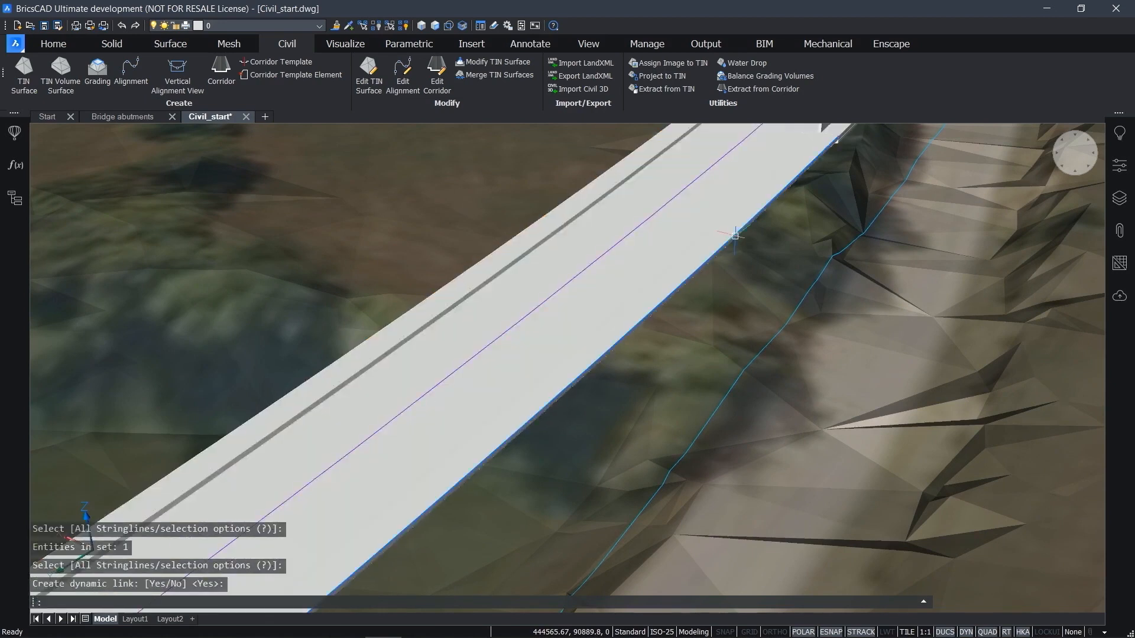
Create a grading from the extracted polyline on one road edge to the terrain surface, with entity snaps off
left_click(97, 73)
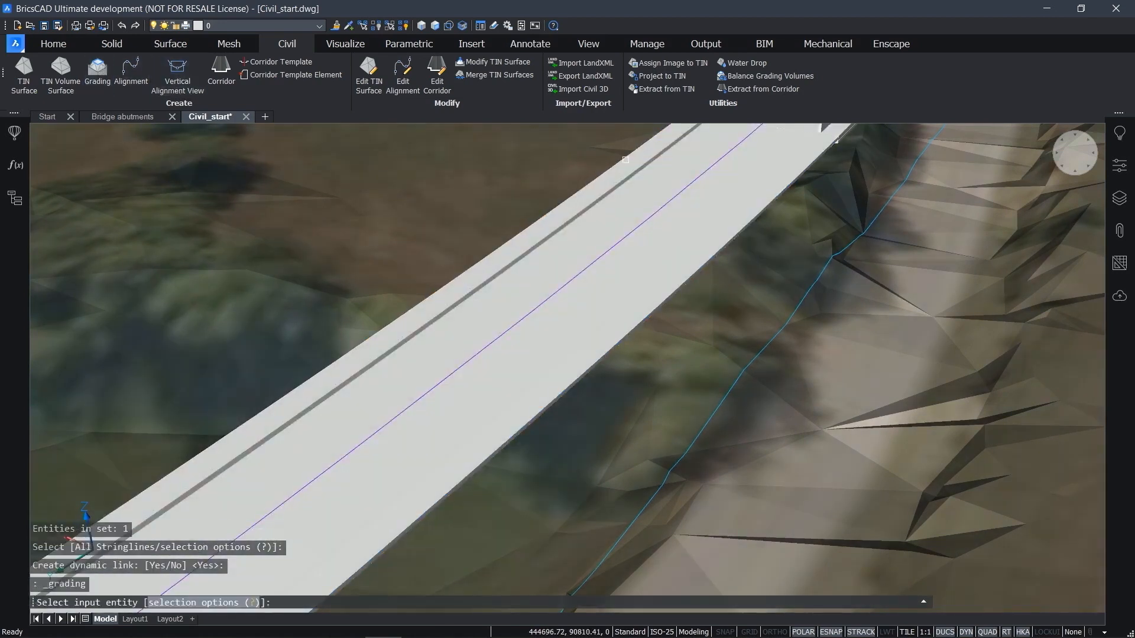
left_click(945, 394)
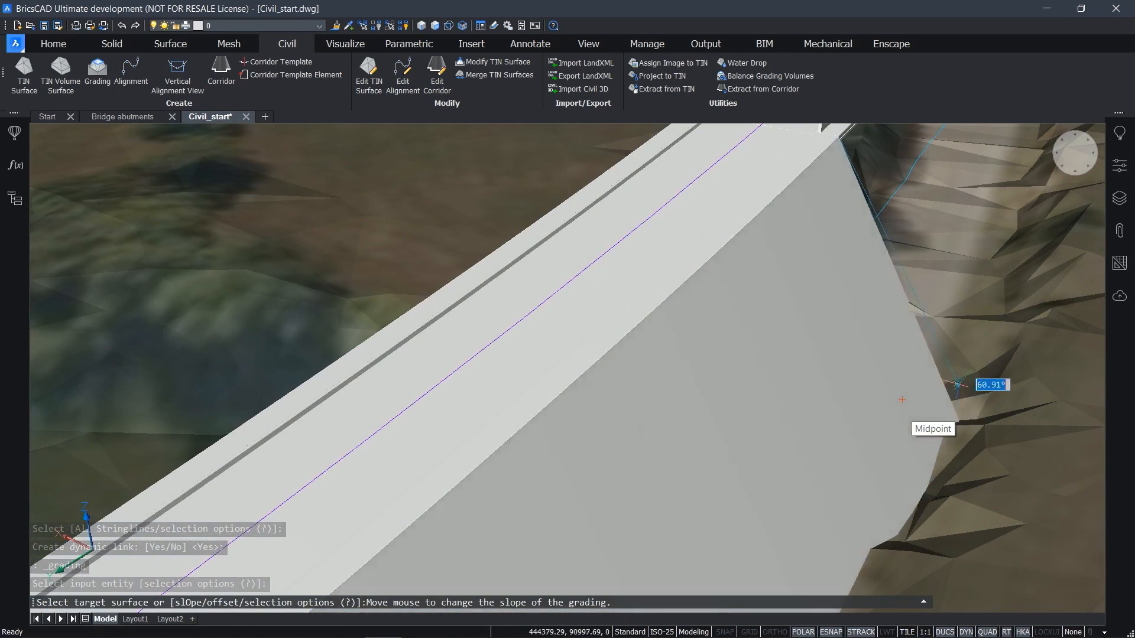
key("F3")
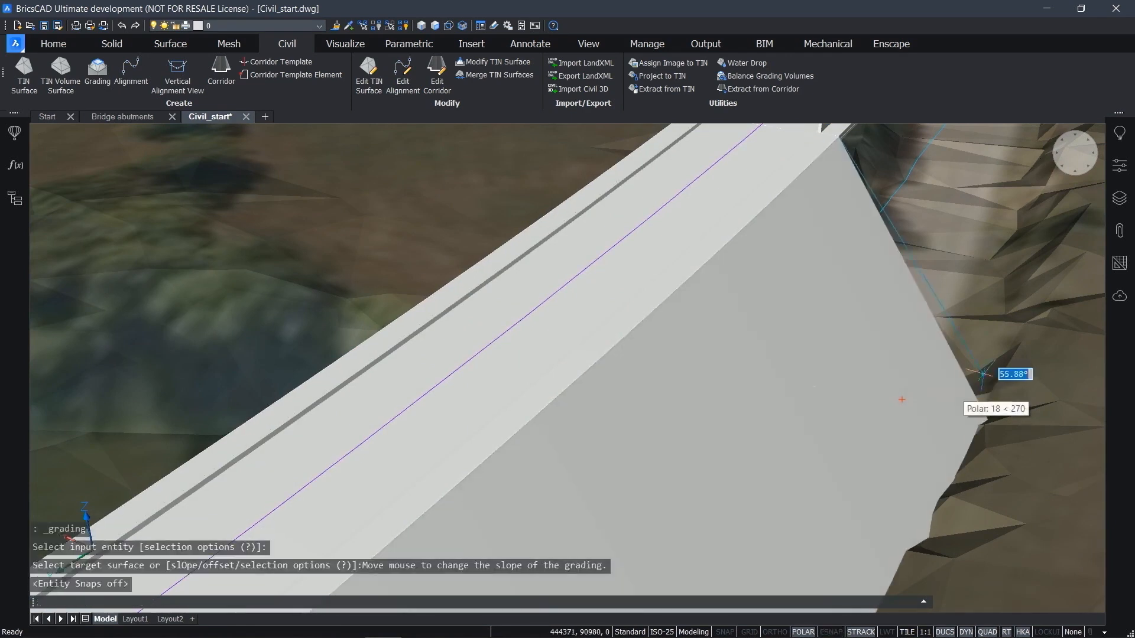
key("Return")
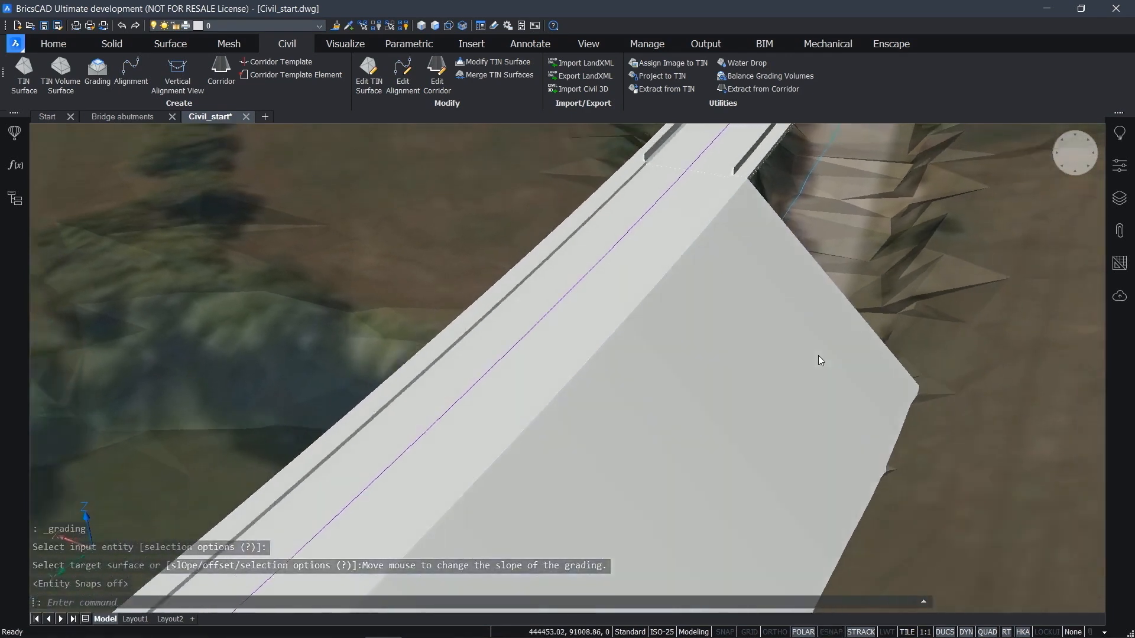
Create a grading at a 45-degree slope from the extracted polyline on the opposite road edge to the terrain surface
scroll(818, 356, "down", 2)
middle_click_drag(818, 355, 513, 312, "shift")
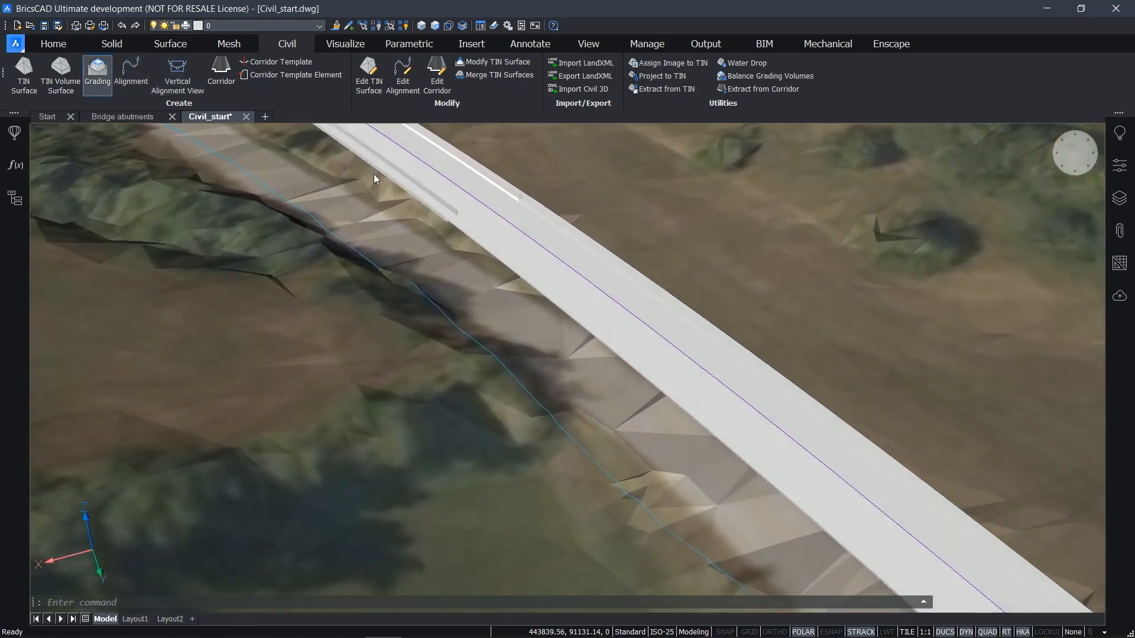
left_click(468, 234)
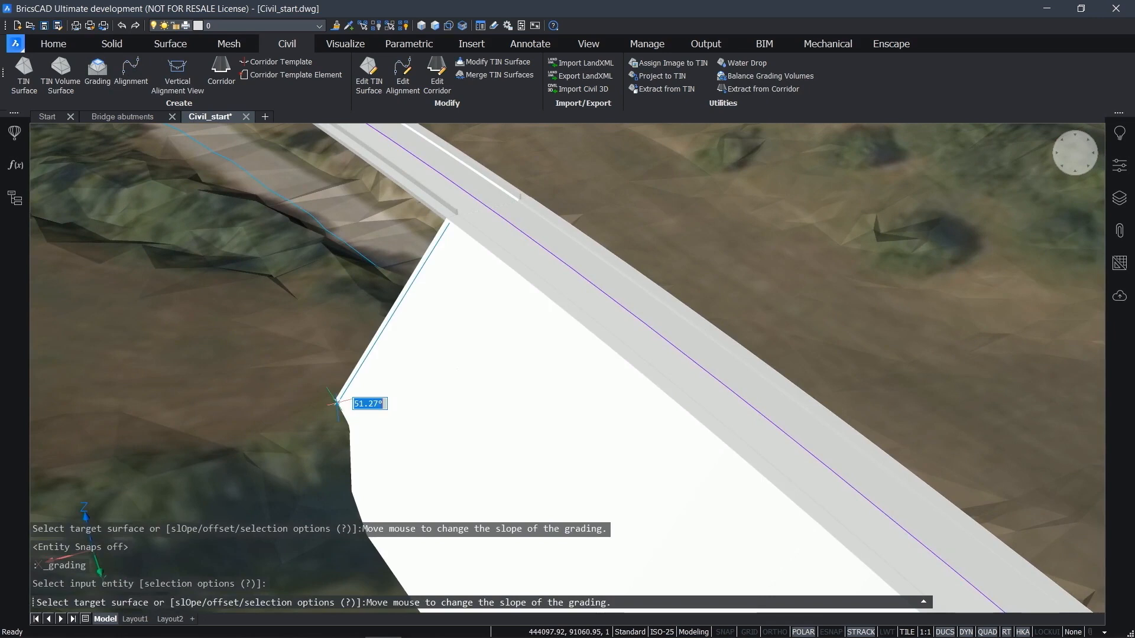
type("45")
key("Return")
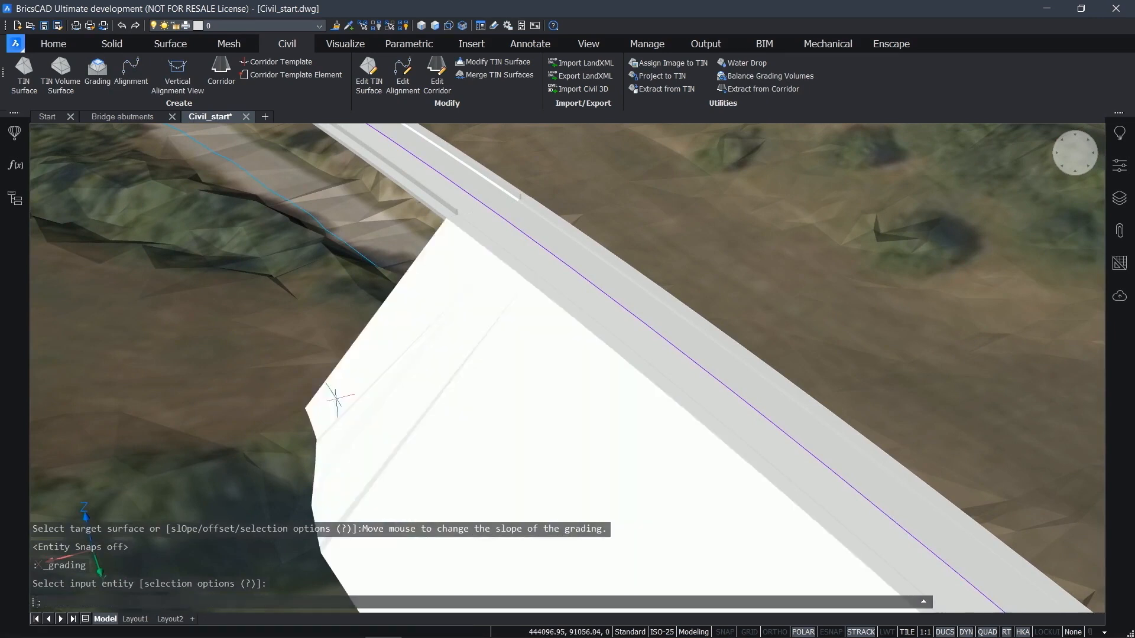
Stretch two neighbouring intersection points of the 3D alignment along the graded road section to new positions
scroll(337, 403, "down", 6)
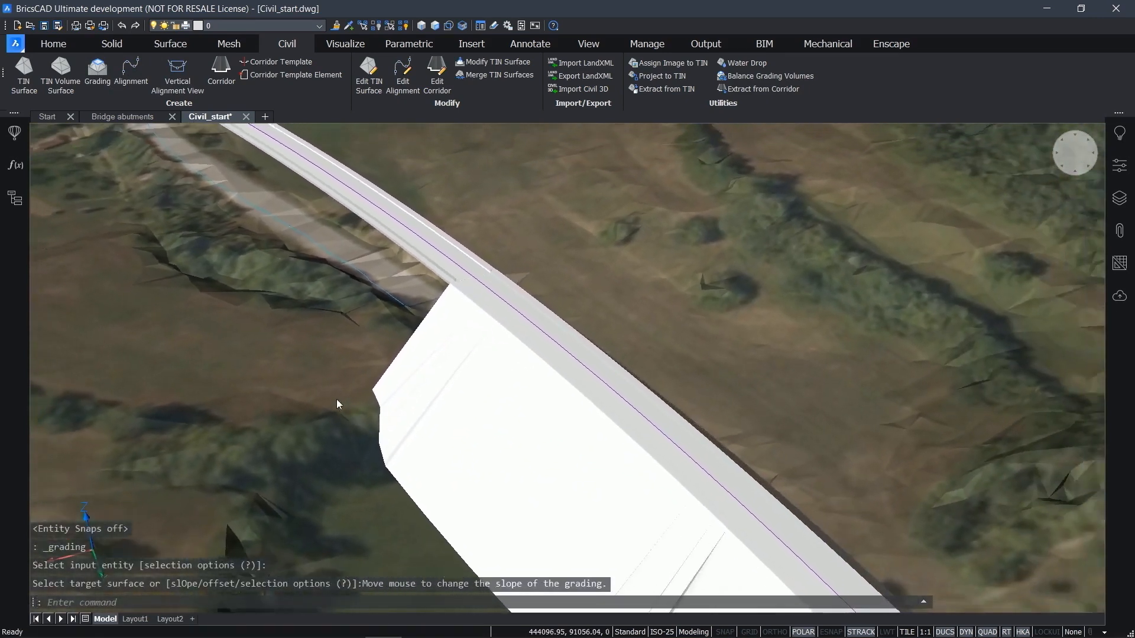
scroll(589, 402, "down", 2)
middle_click_drag(589, 403, 439, 258)
scroll(445, 271, "down", 6)
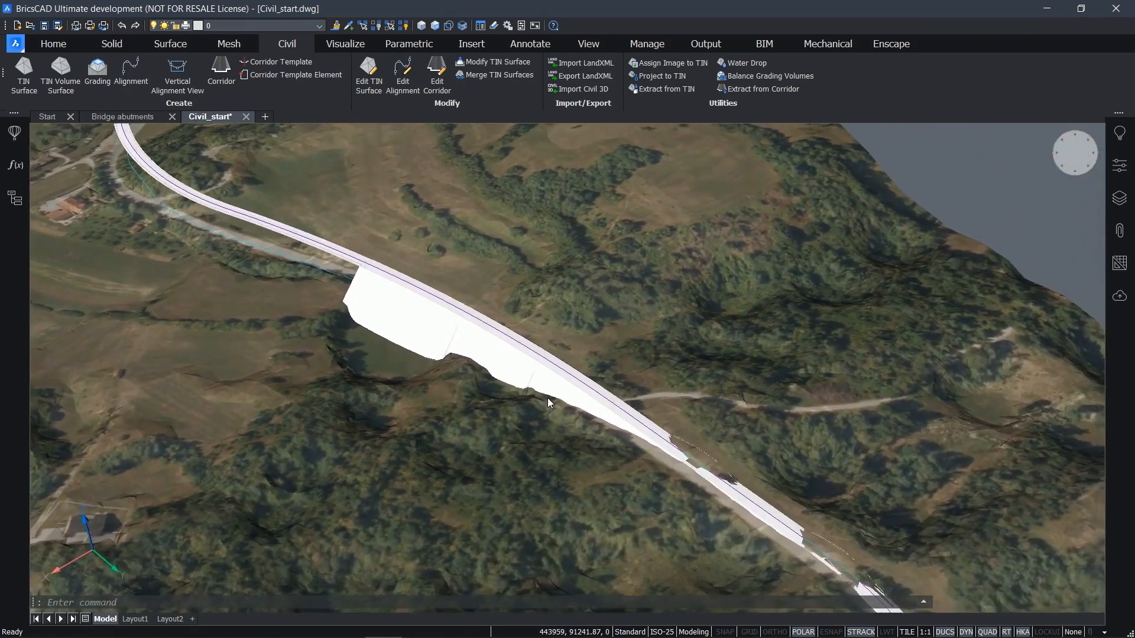
middle_click_drag(547, 399, 571, 388, "shift")
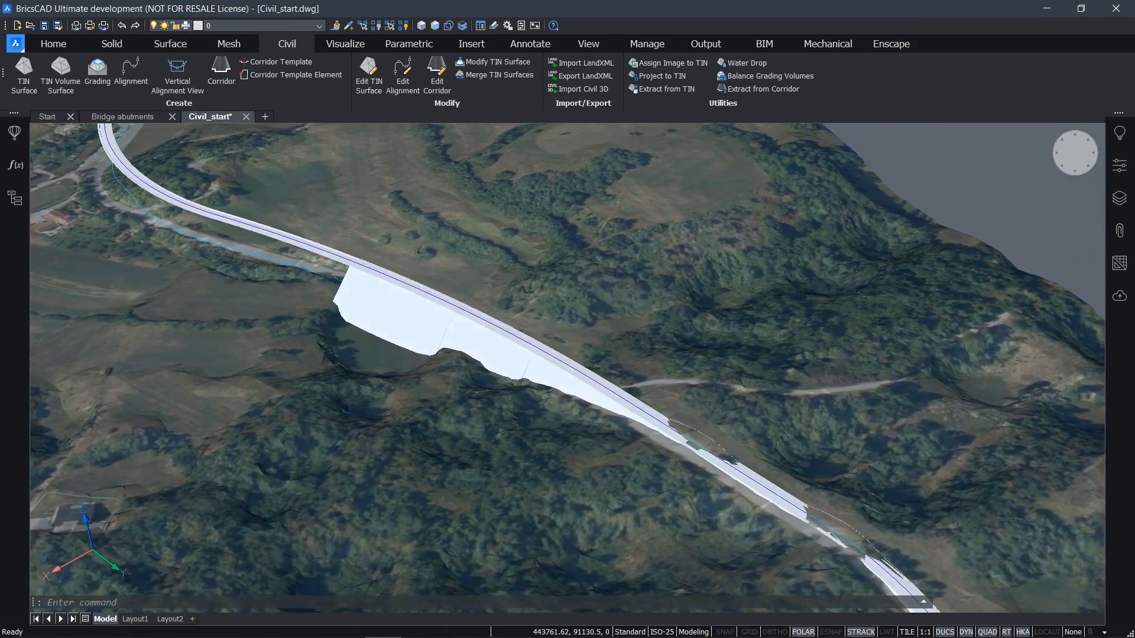
left_click(570, 366)
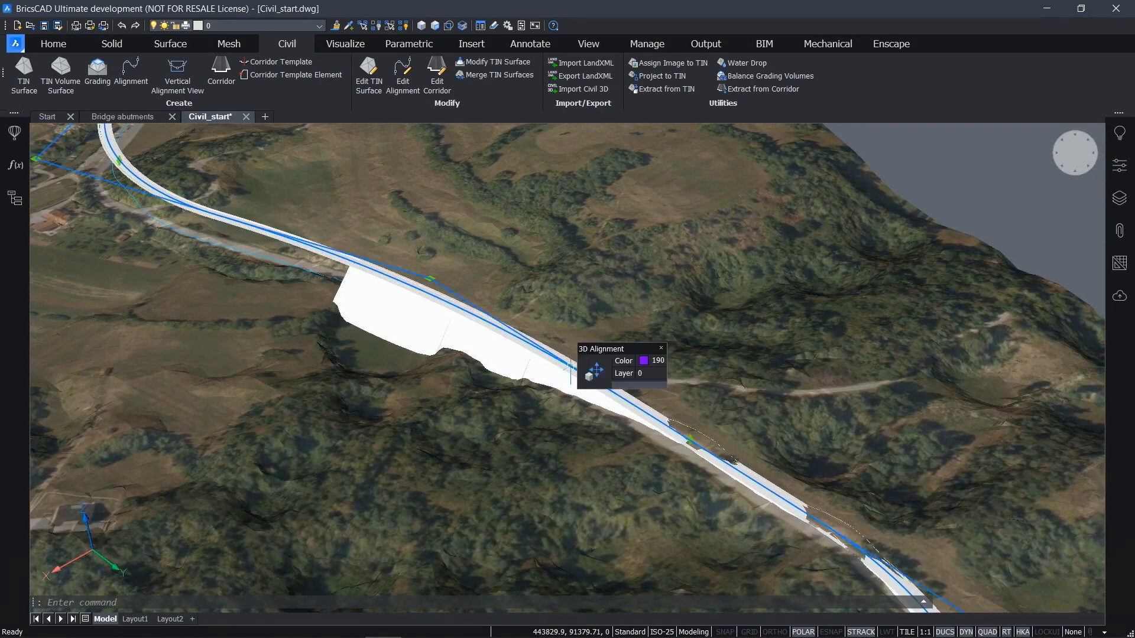
middle_click_drag(433, 255, 431, 276, "shift")
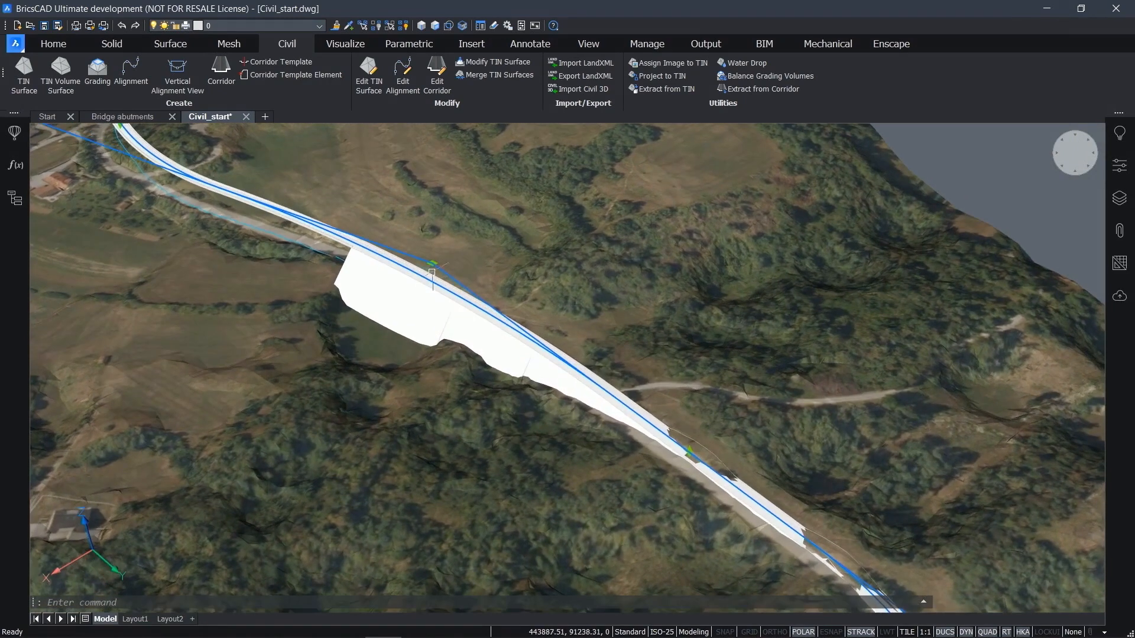
left_click(432, 263)
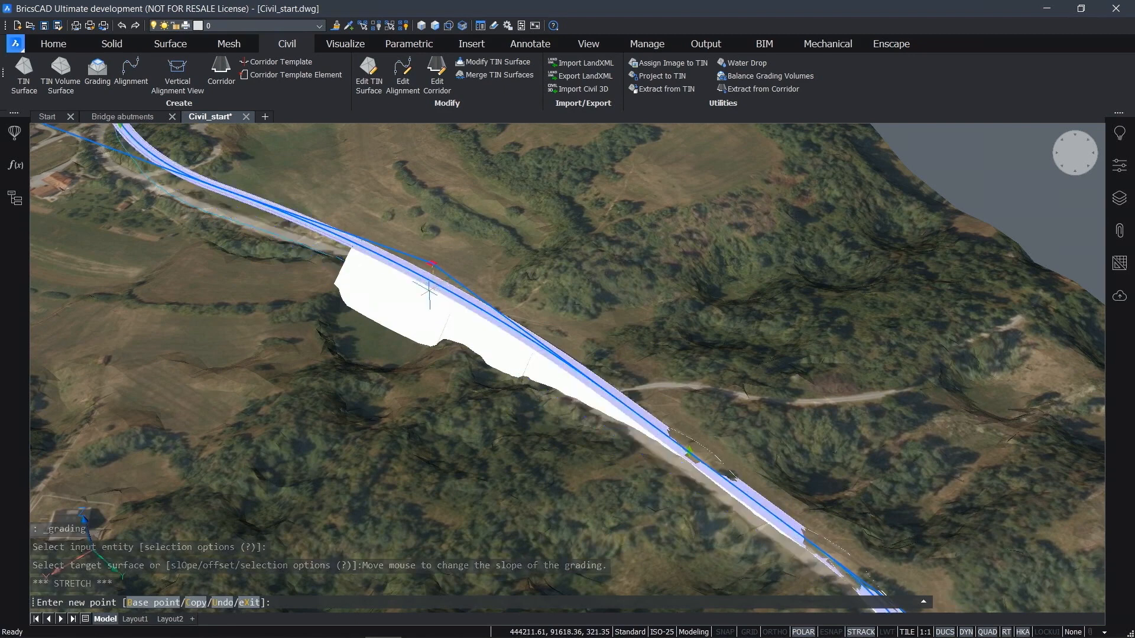
left_click(460, 258)
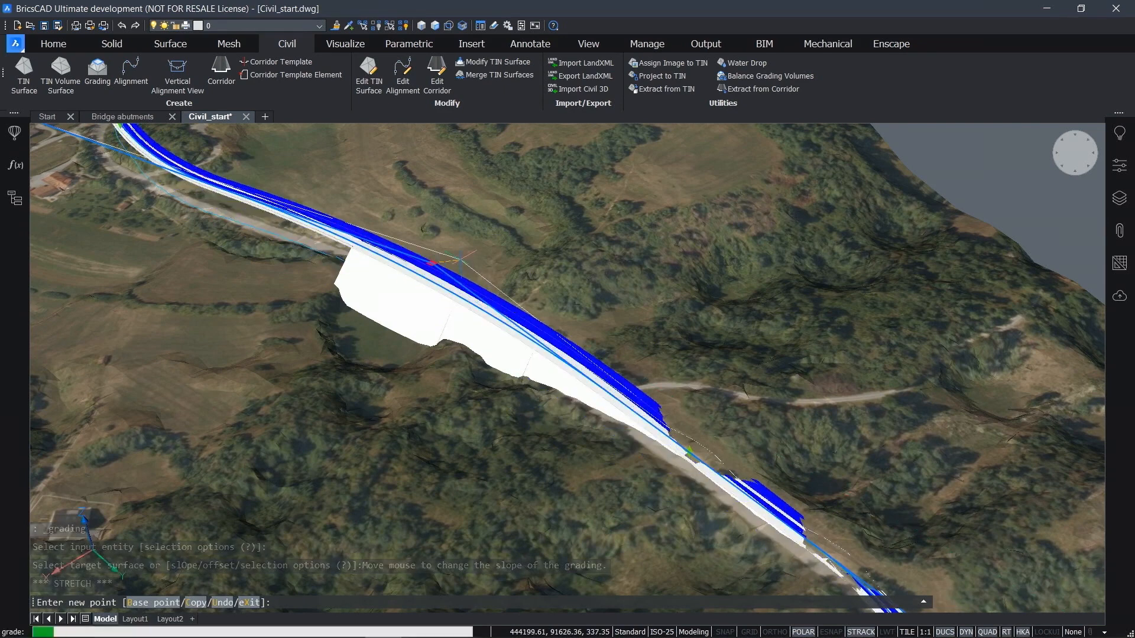
middle_click_drag(693, 471, 803, 421, "shift")
left_click(816, 423)
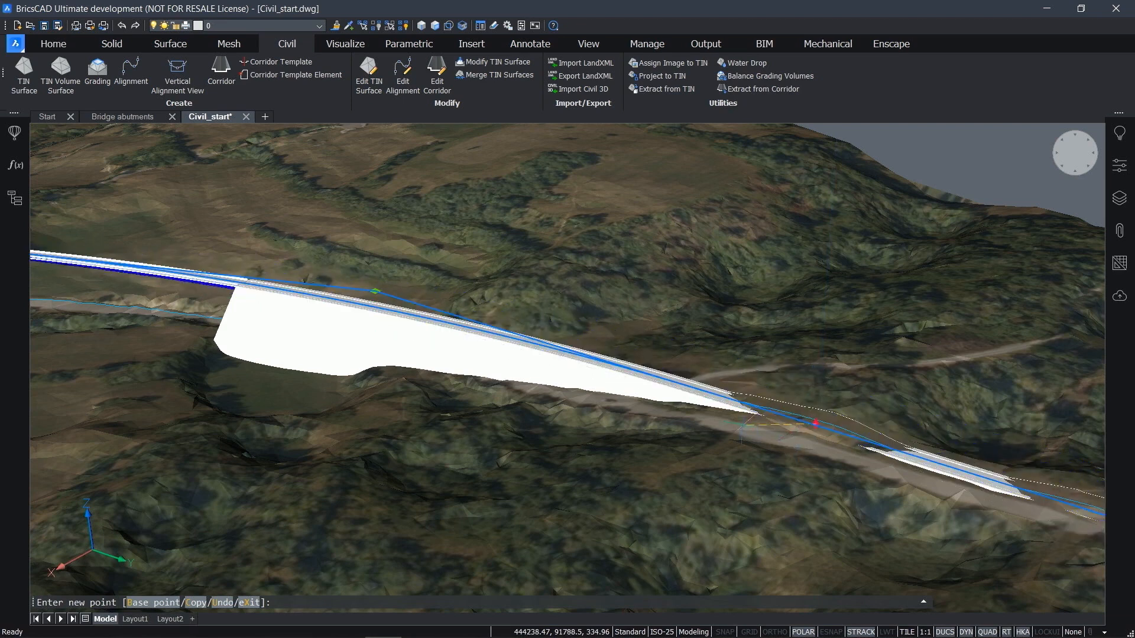
key("Escape")
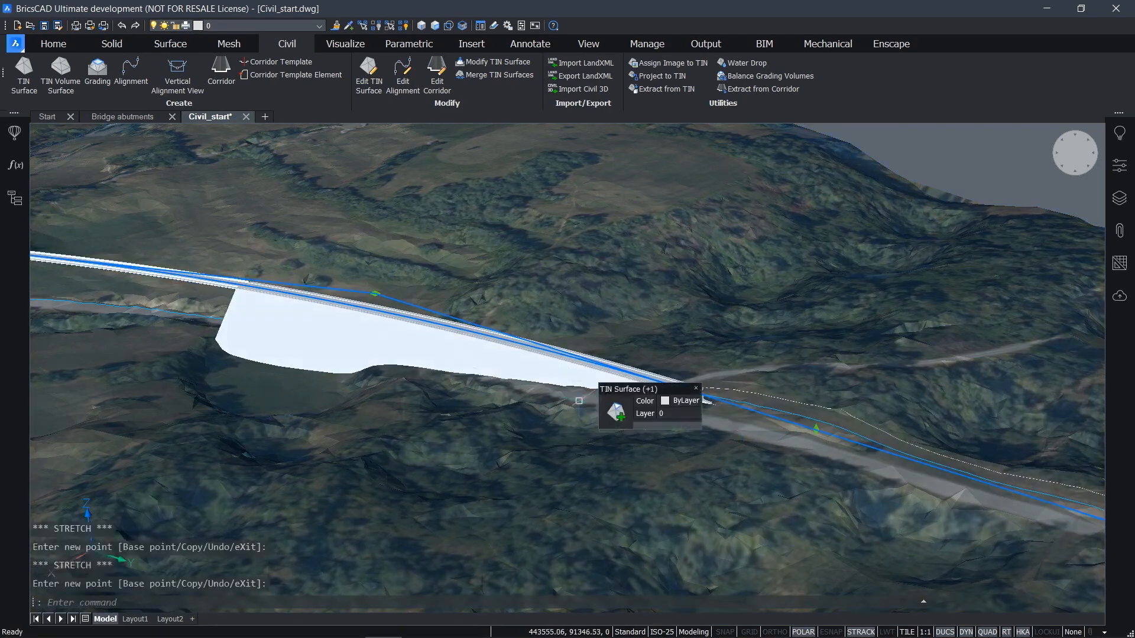
Edit the terrain TIN surface and add the gradings on both sides of the road as Hide boundaries
middle_click_drag(548, 422, 542, 457, "shift")
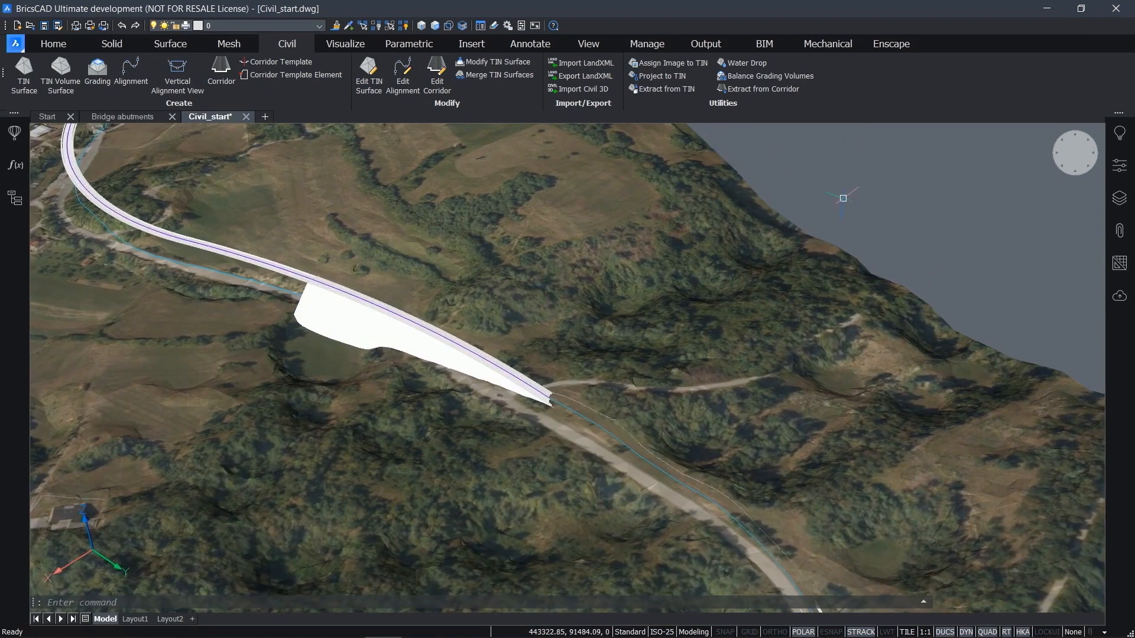
middle_click_drag(843, 198, 842, 197, "shift")
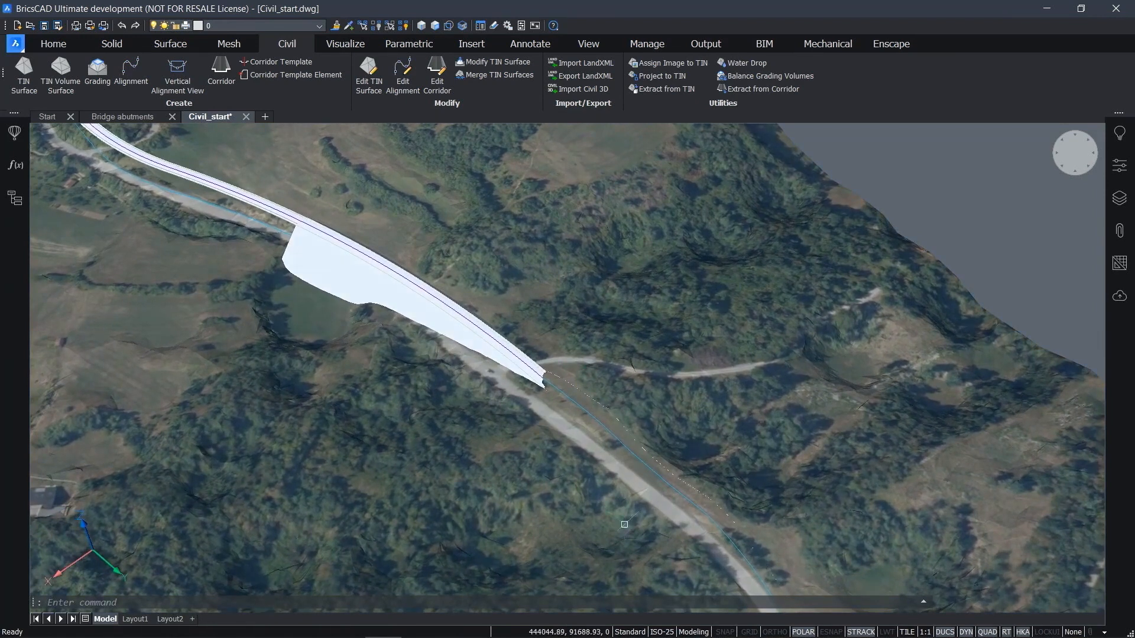
mouse_move(654, 404)
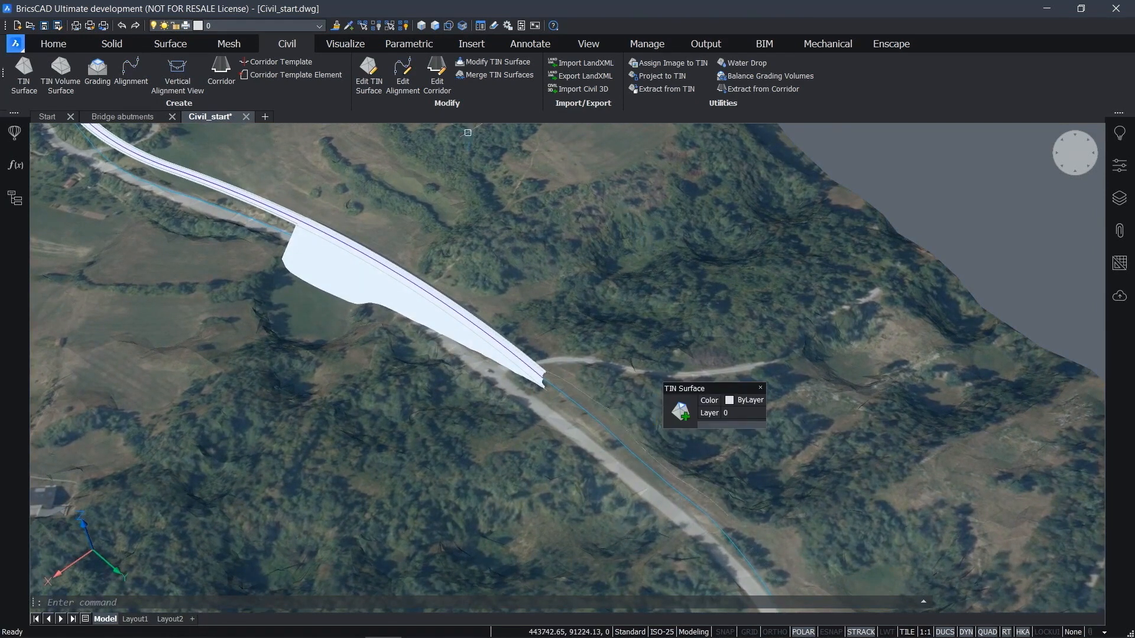
left_click(362, 81)
type("ao")
key("Return")
type("hid")
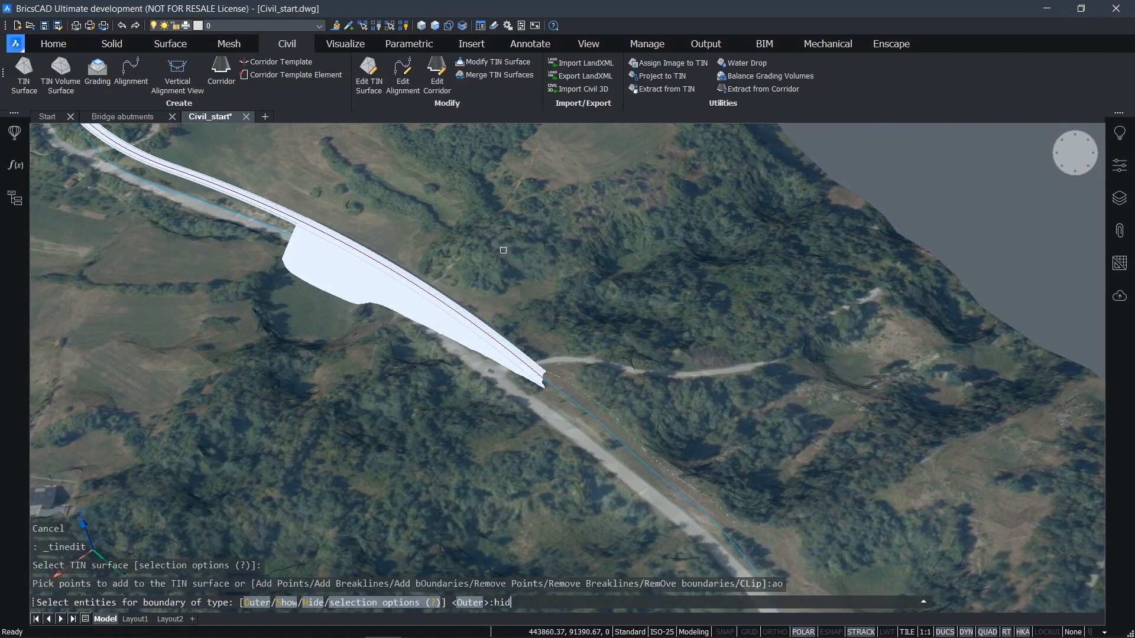
type("e")
key("Return")
left_click(392, 266)
middle_click_drag(365, 248, 578, 192, "shift")
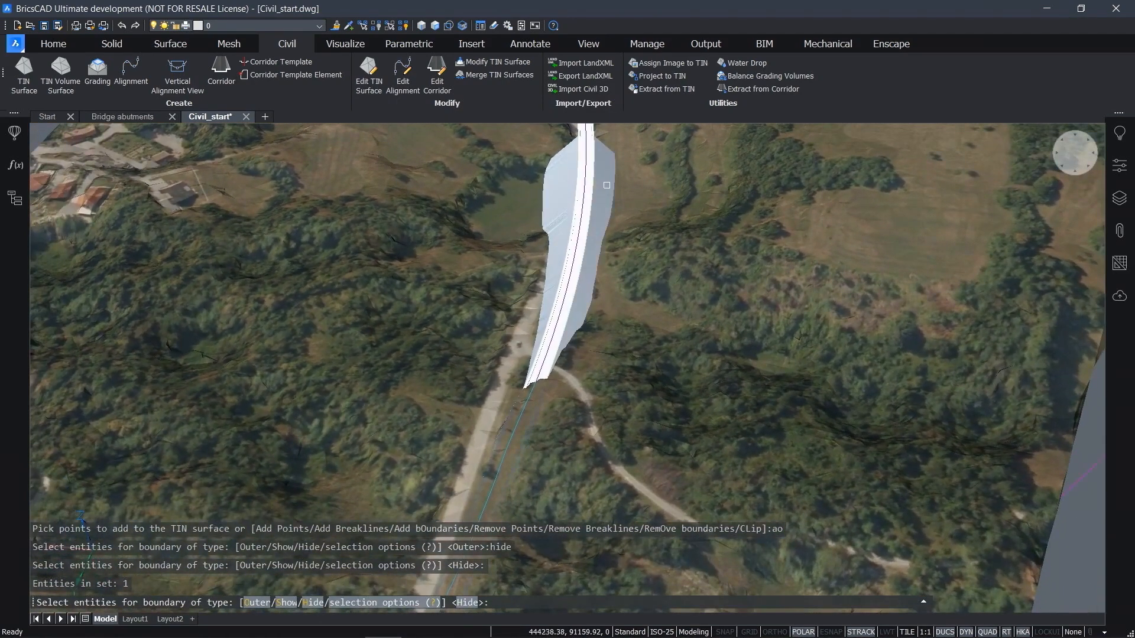
left_click(606, 185)
key("Return")
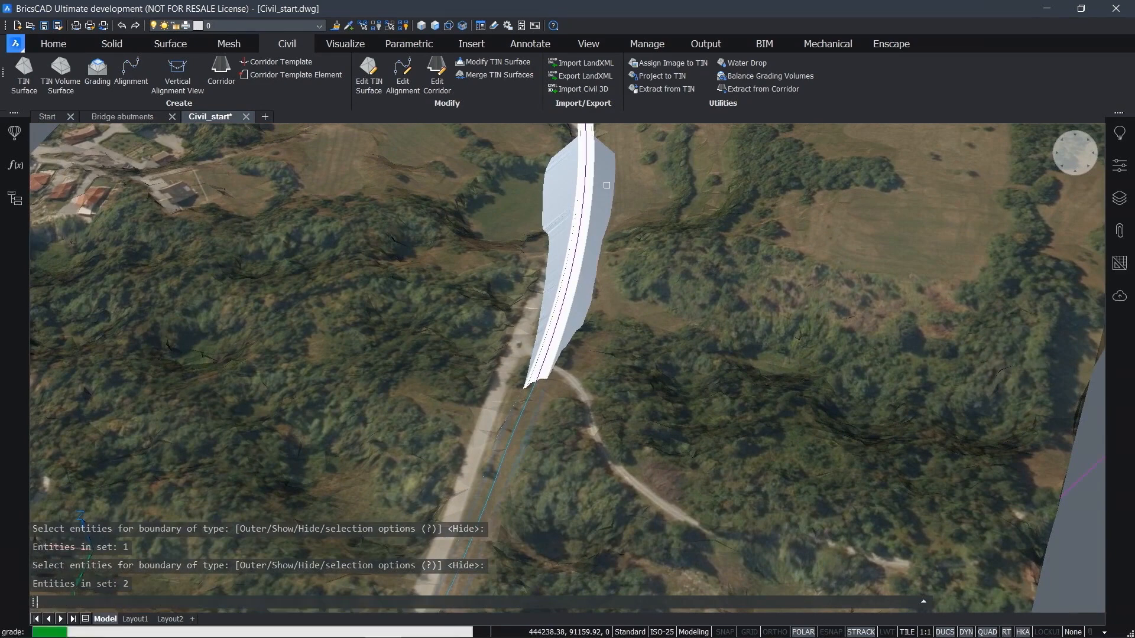
Extract the corridor's outer boundaries with a dynamic link
mouse_move(576, 417)
middle_mouse_down("shift")
mouse_move(671, 225)
mouse_move(742, 149)
mouse_move(750, 112)
middle_mouse_up("shift")
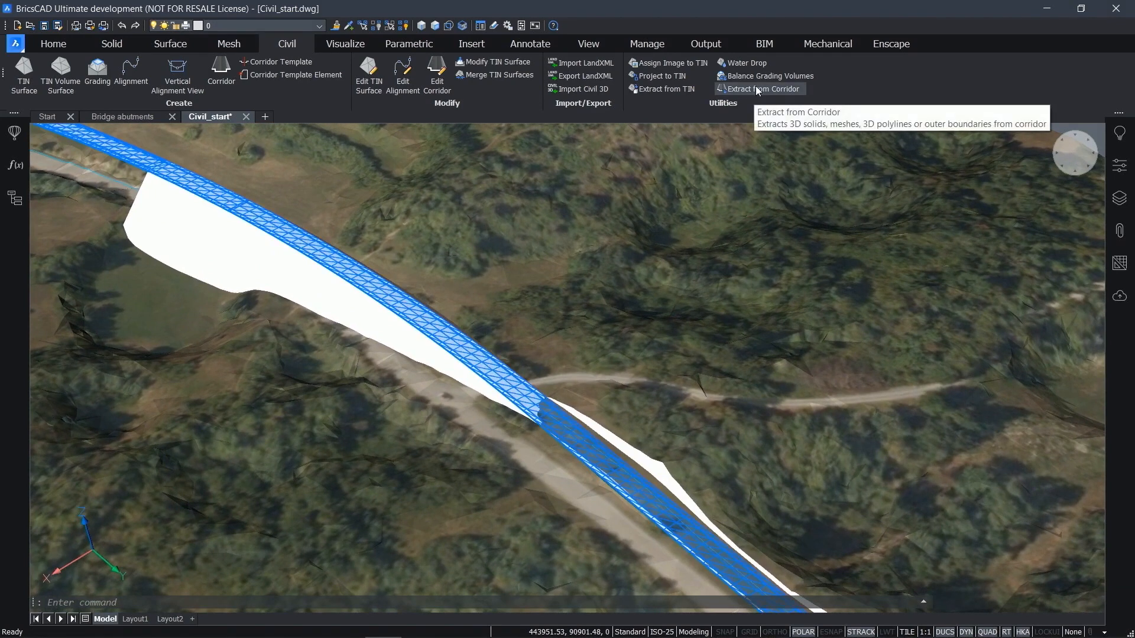
key("Escape")
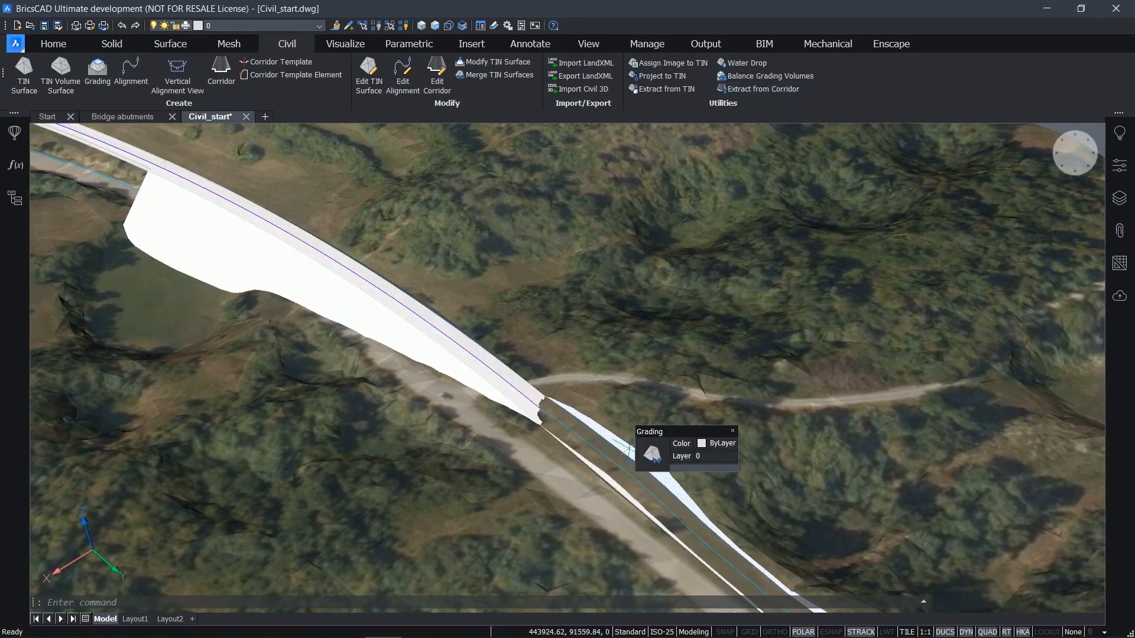
left_click(740, 87)
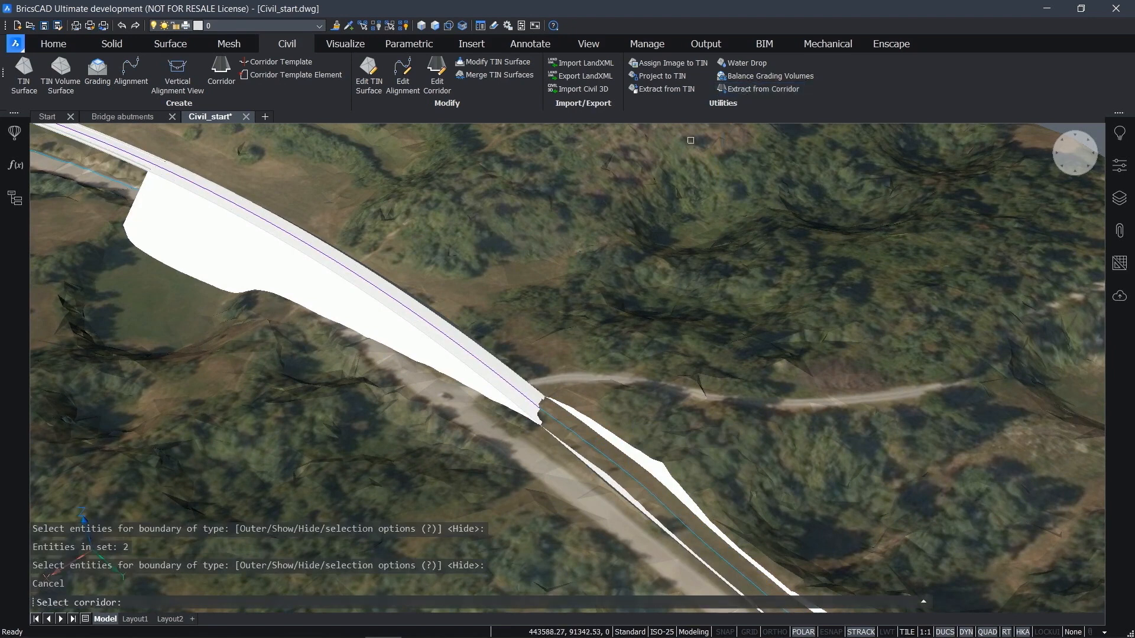
left_click(401, 296)
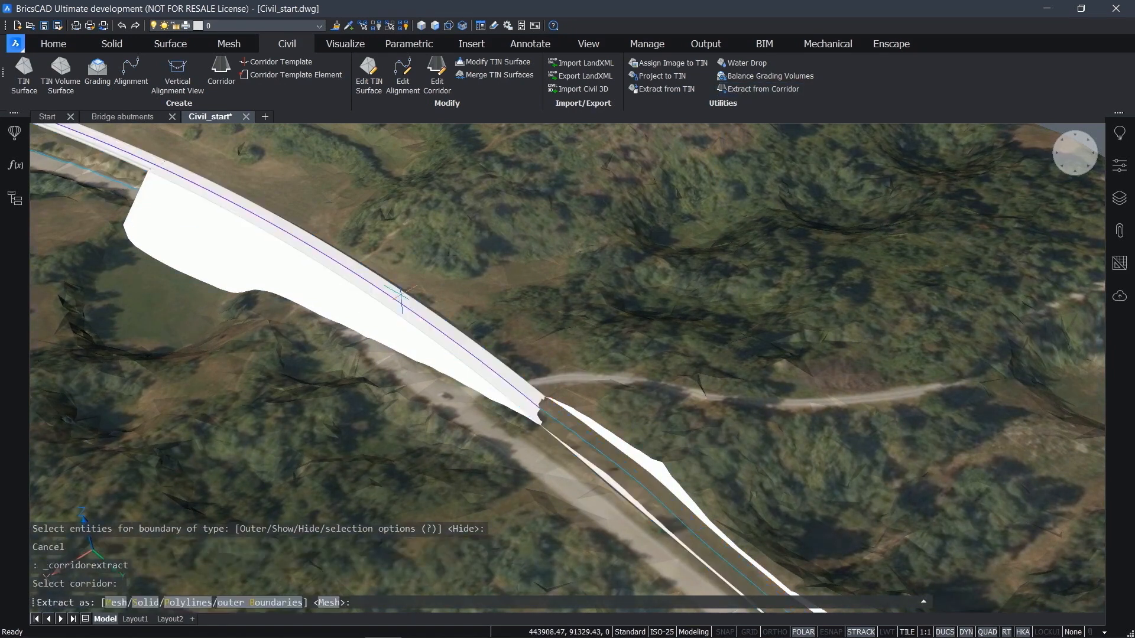
type("b")
key("Return")
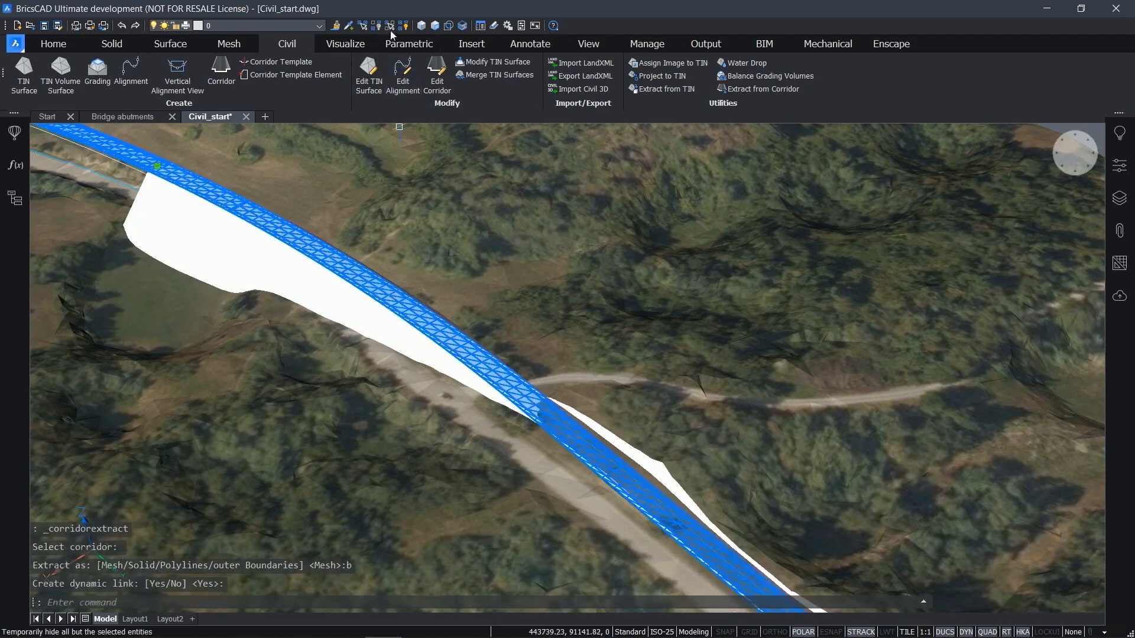
With the corridor temporarily hidden, add its extracted outer boundary to the terrain TIN surface as a Hide boundary, and restore the hidden objects
left_click(367, 82)
left_click(426, 208)
type("ao")
key("Return")
type("hide")
key("Return")
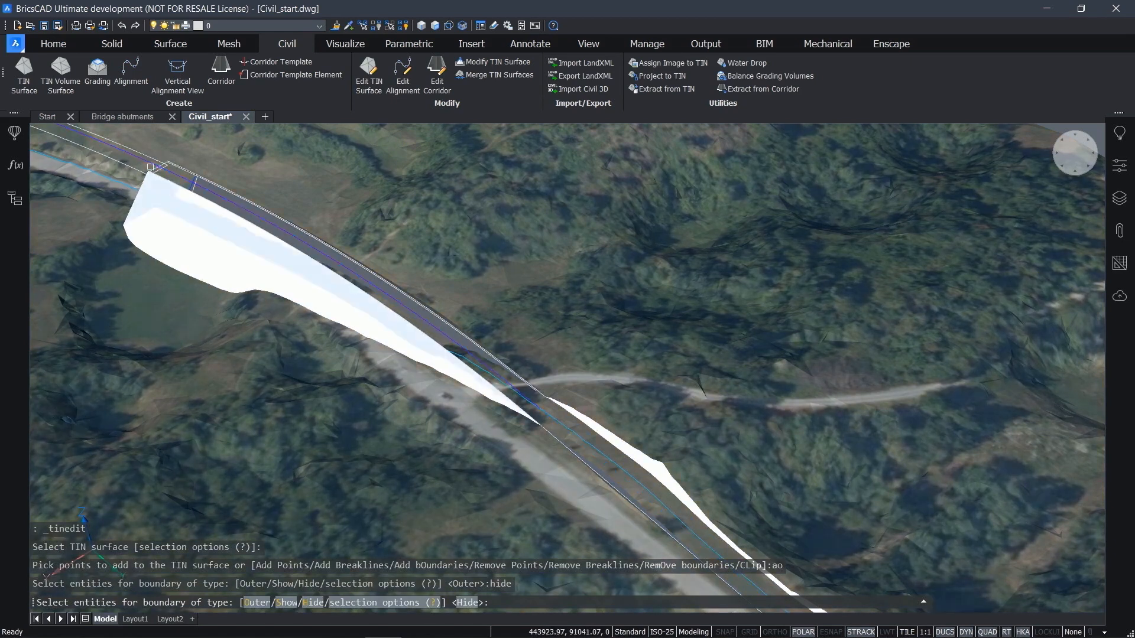
left_click(151, 167)
key("Return")
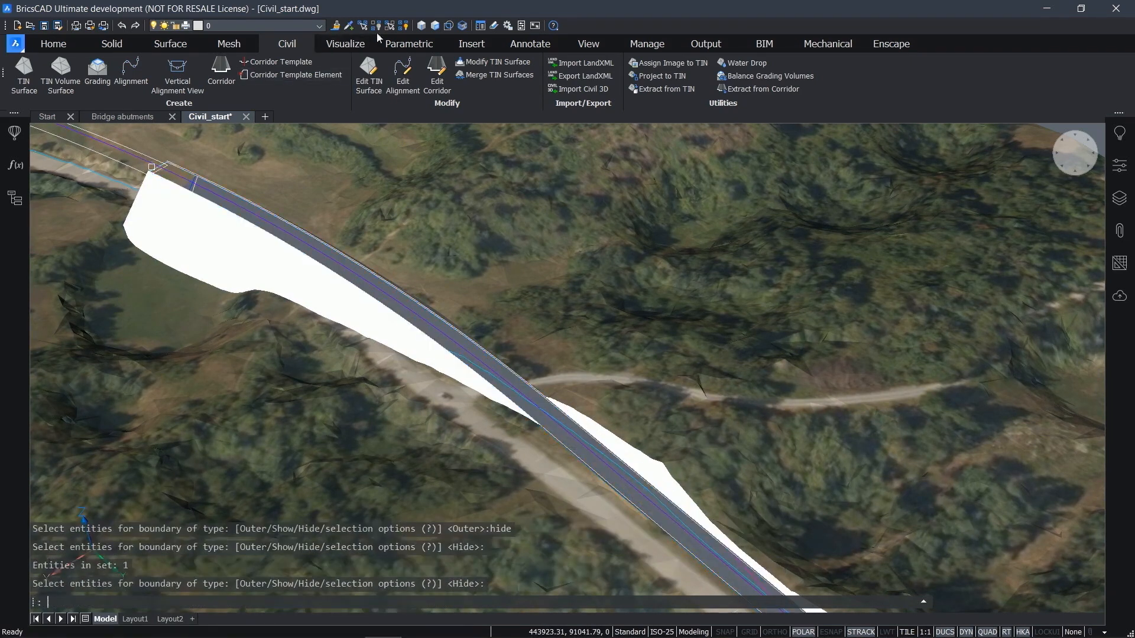
middle_click_drag(629, 375, 535, 275, "shift")
scroll(532, 385, "up", 5)
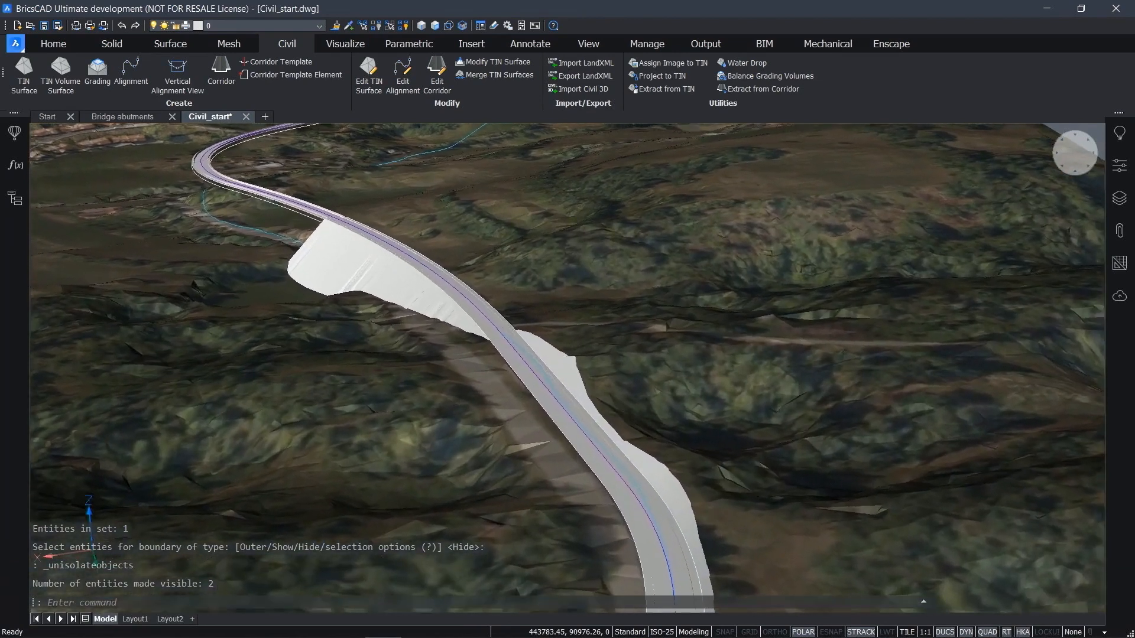
scroll(532, 383, "up", 1)
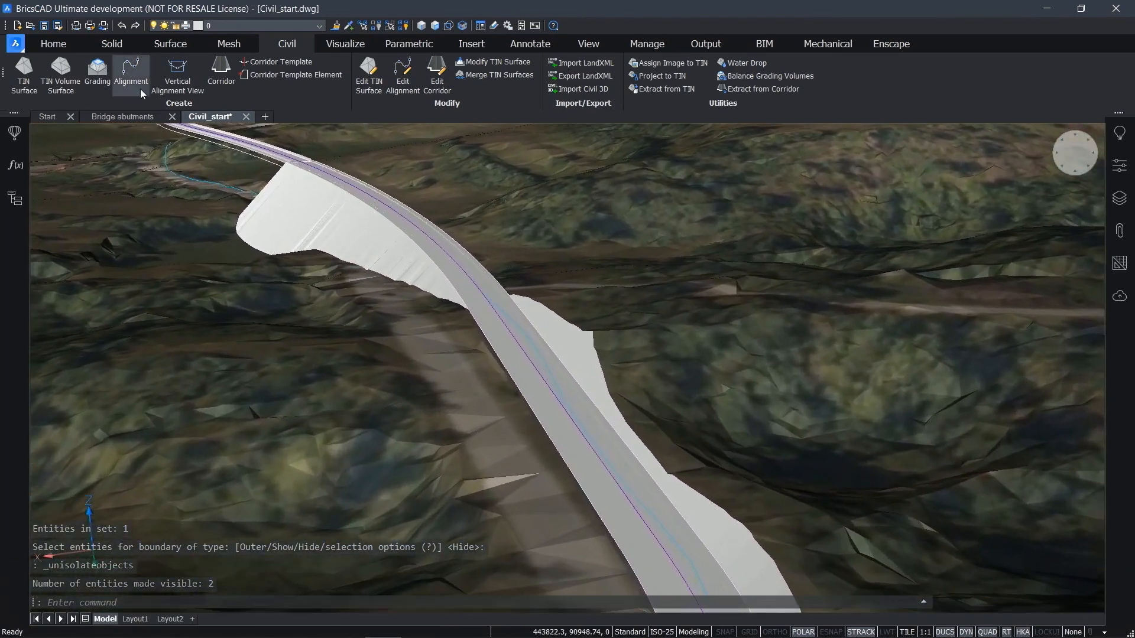
Switch to the Bridge abutments drawing and examine the speed limit sign and the bridge piers along the road
left_click(125, 116)
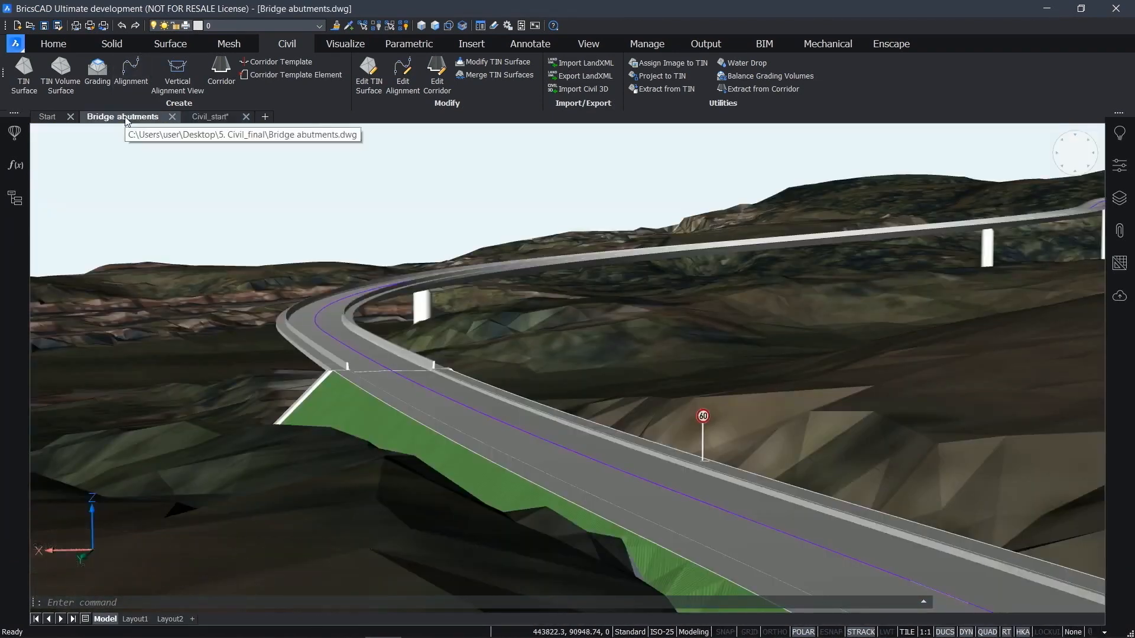
scroll(522, 430, "down", 4)
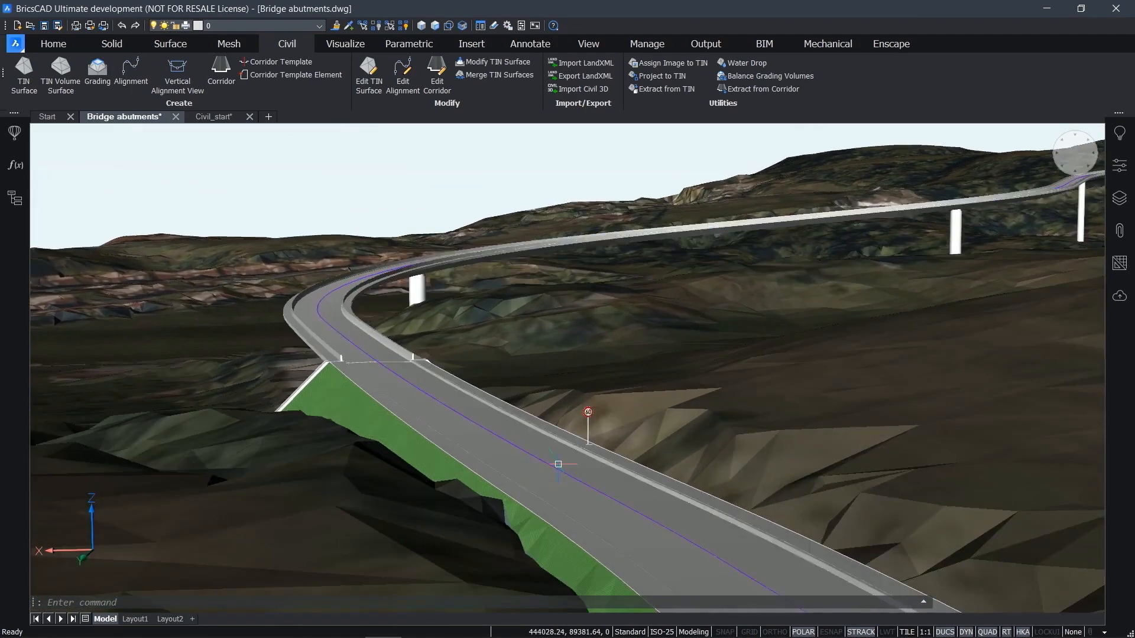
middle_click_drag(558, 464, 632, 459, "shift")
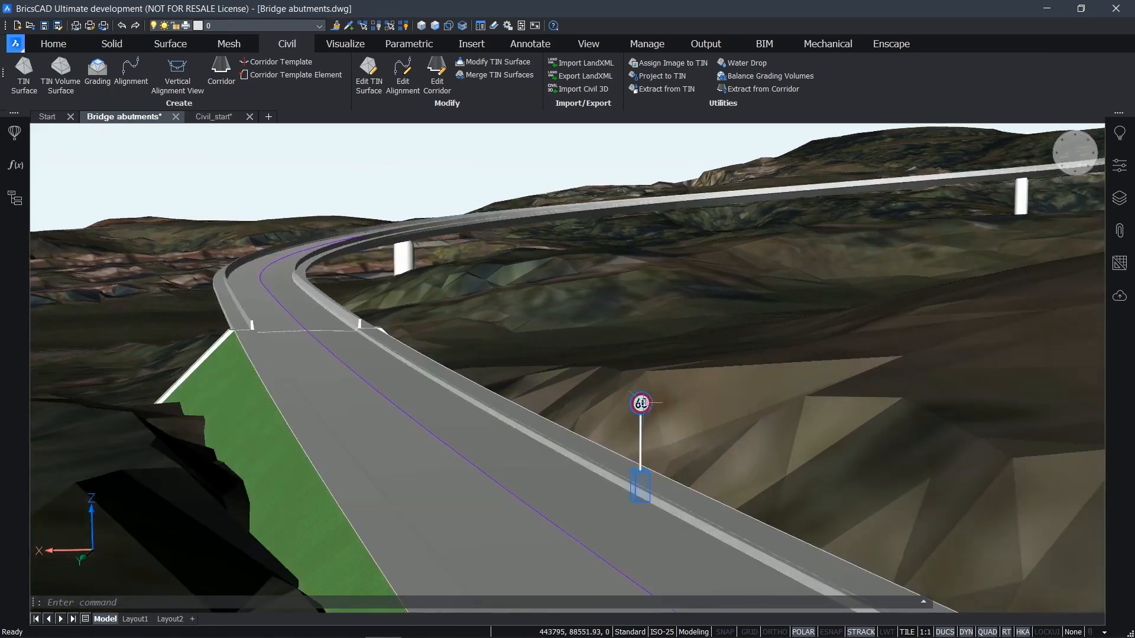
key("Escape")
middle_click_drag(562, 355, 513, 277, "shift")
middle_click_drag(533, 430, 217, 402, "shift")
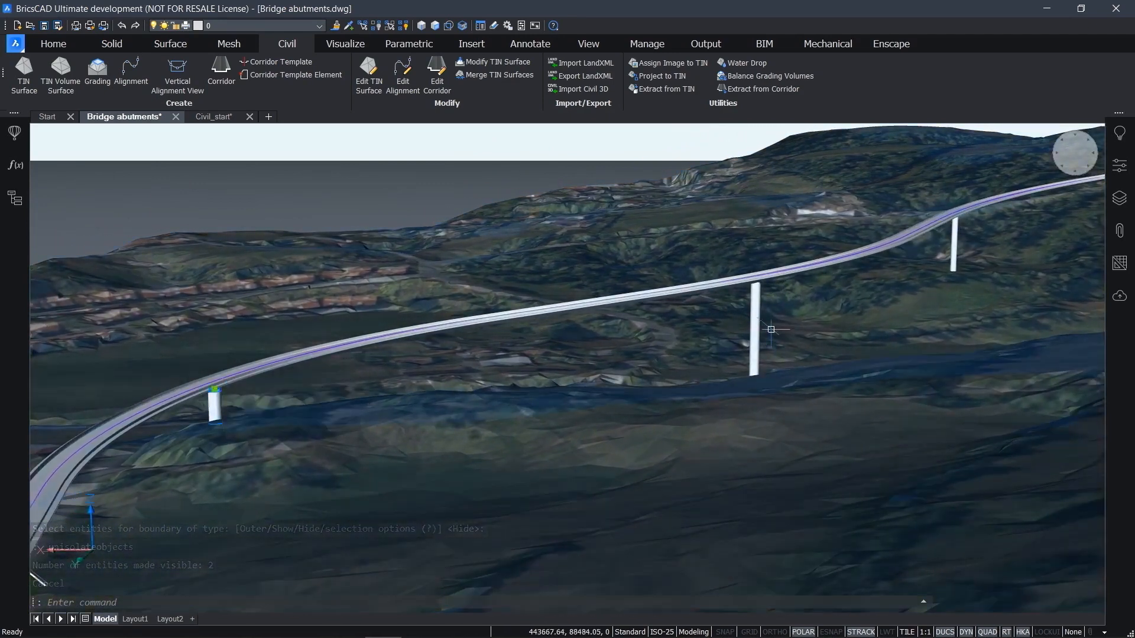
left_click(758, 315)
middle_click_drag(871, 303, 886, 338, "shift")
key("Escape")
key("Escape")
Examine the arrayed railing posts along the road edge and the abutment where the bridge begins
middle_click_drag(975, 332, 490, 449, "shift")
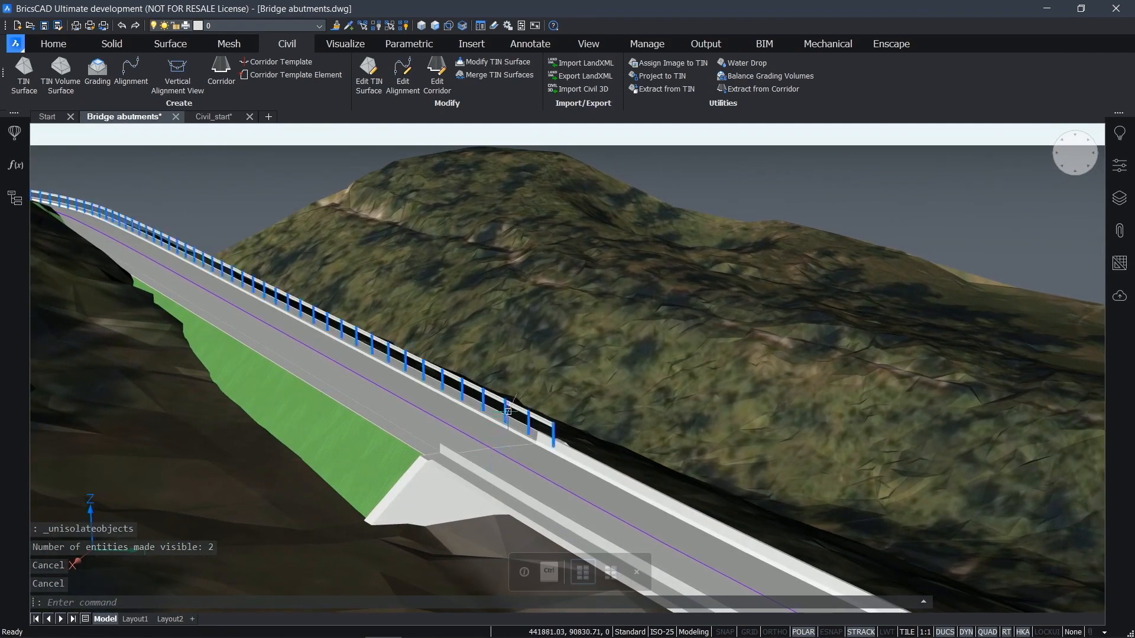
mouse_move(509, 409)
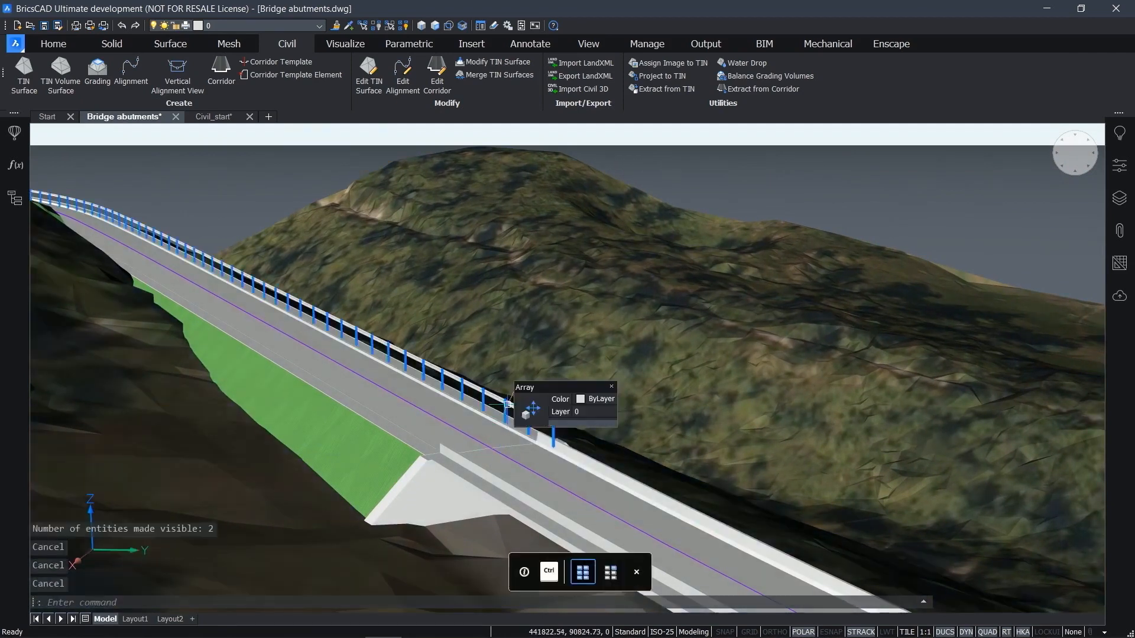
middle_click_drag(495, 466, 494, 433, "shift")
scroll(494, 433, "up", 3)
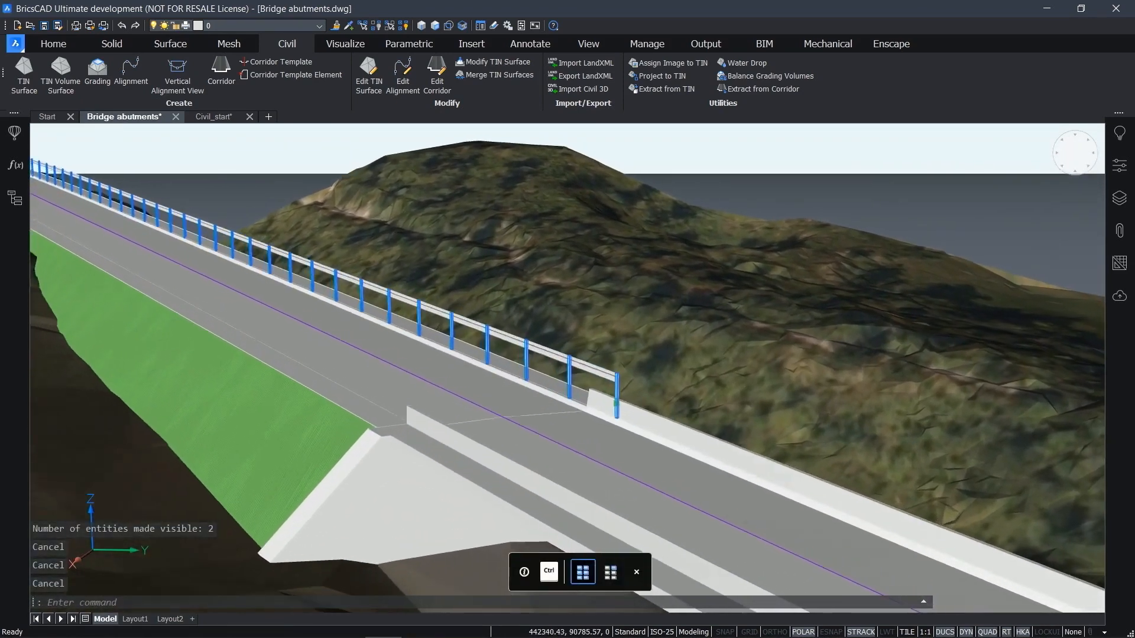
key("Escape")
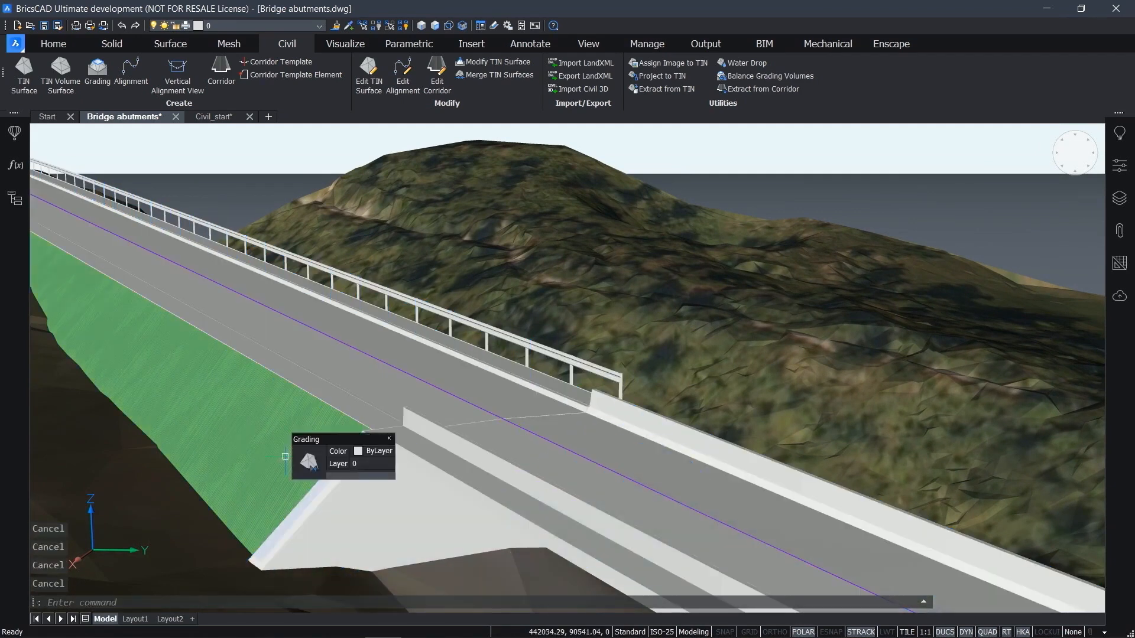
View the road, its green graded slope and the bridge abutment together within the surrounding terrain
scroll(467, 394, "down", 7)
middle_click_drag(467, 394, 467, 416, "shift")
scroll(473, 408, "down", 1)
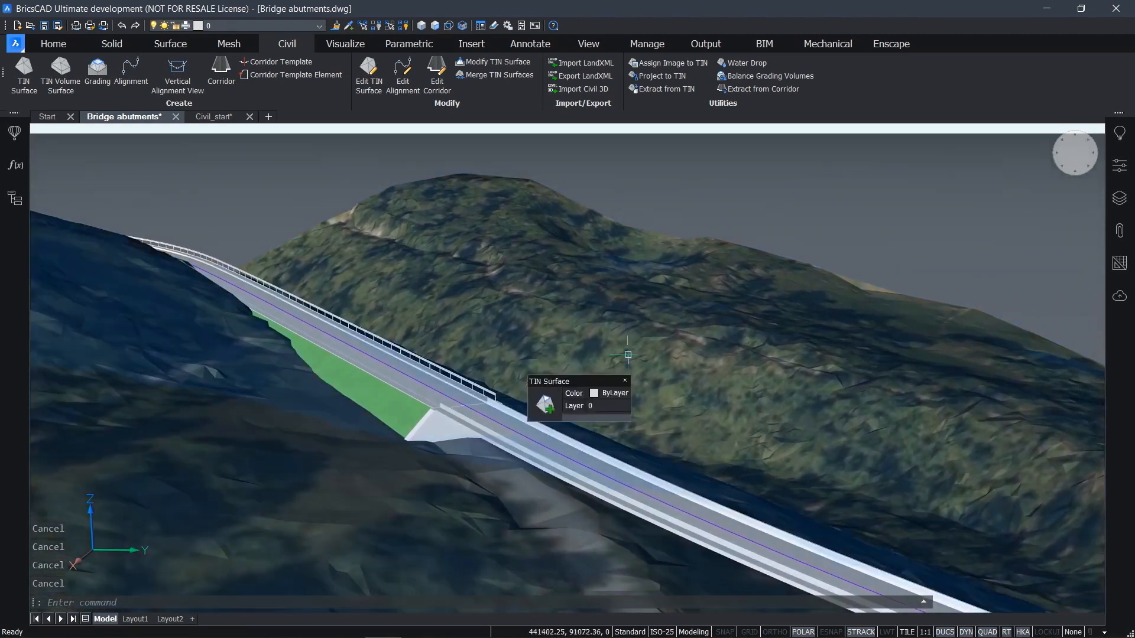
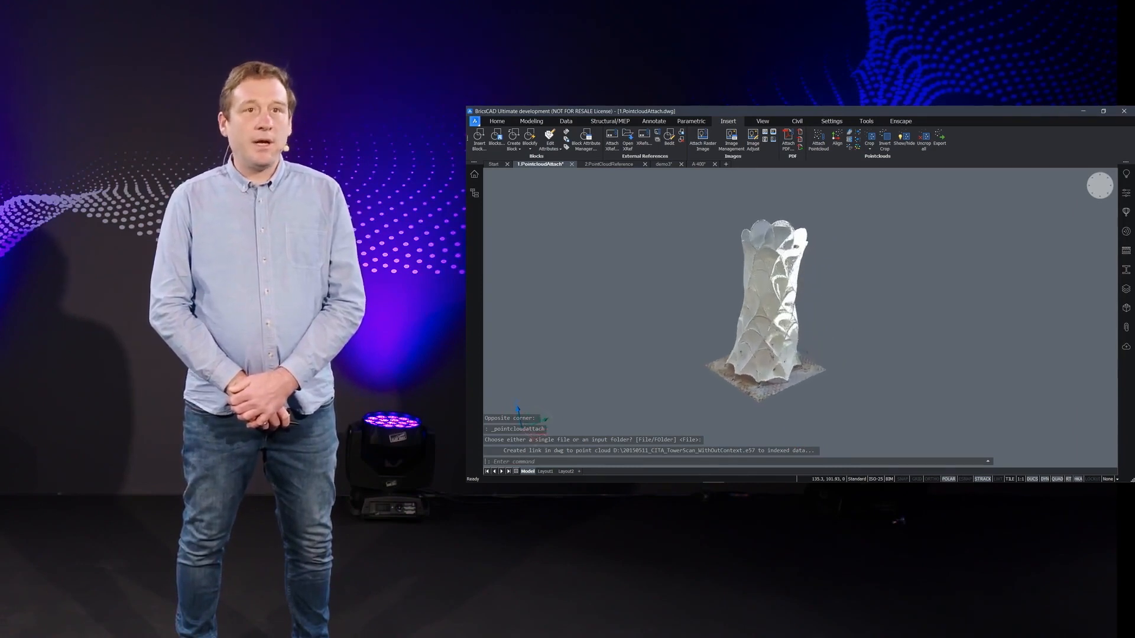
Switch to the 2.PointCloudReference drawing and attach the cached PlanD_Hauss30 e57 point cloud as a reference with the default placement, shown from above
scroll(682, 236, "up", 1)
left_click(611, 164)
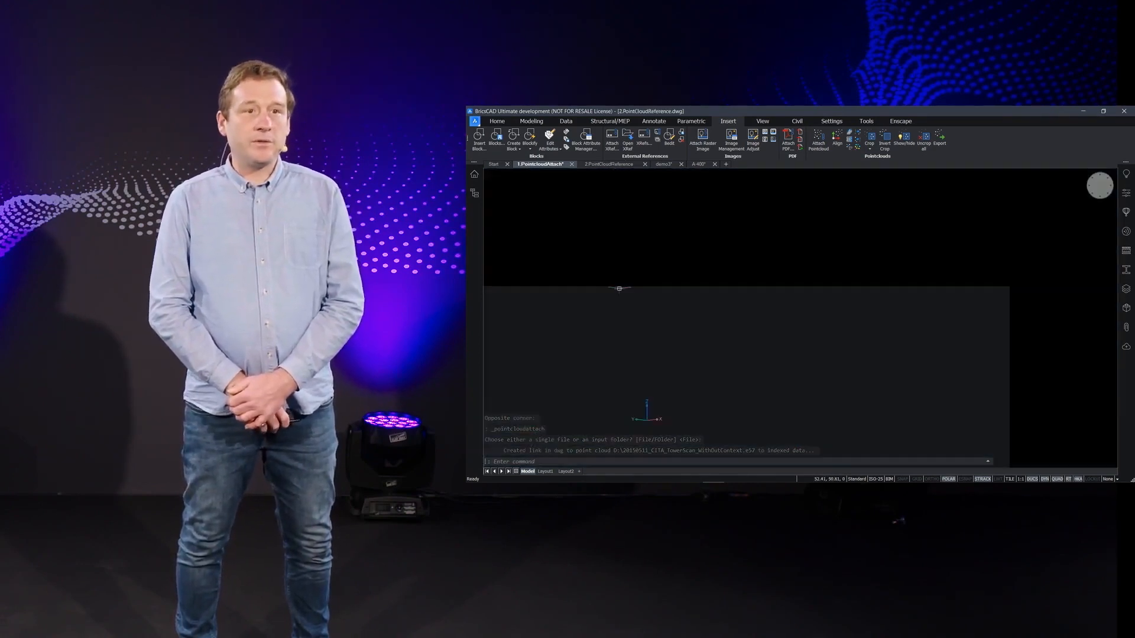
type("REFEre")
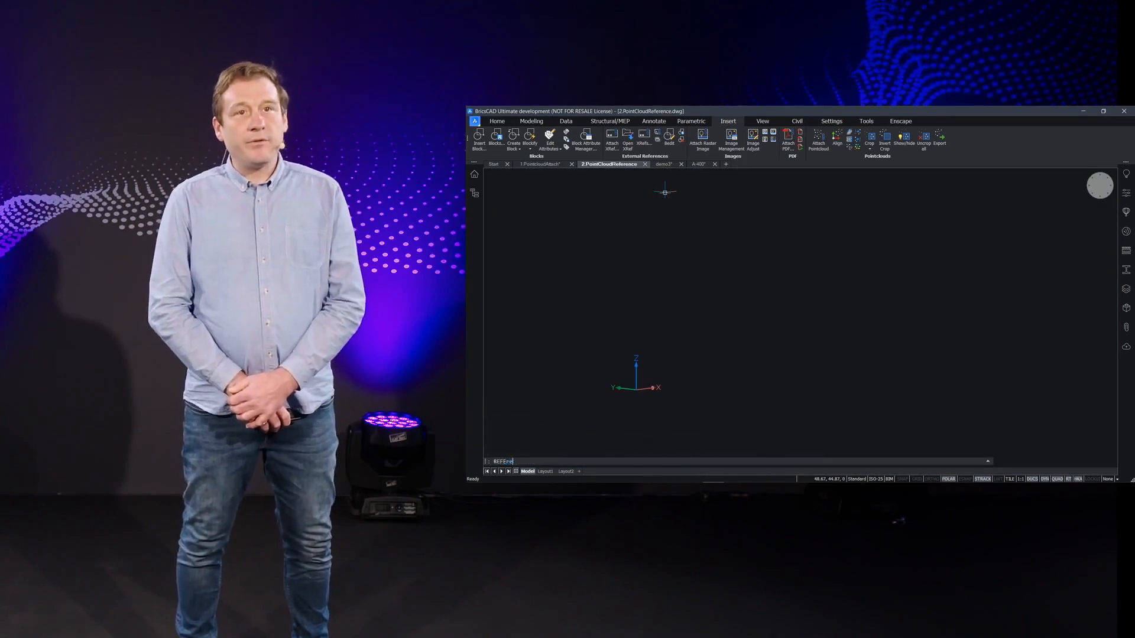
key("Return")
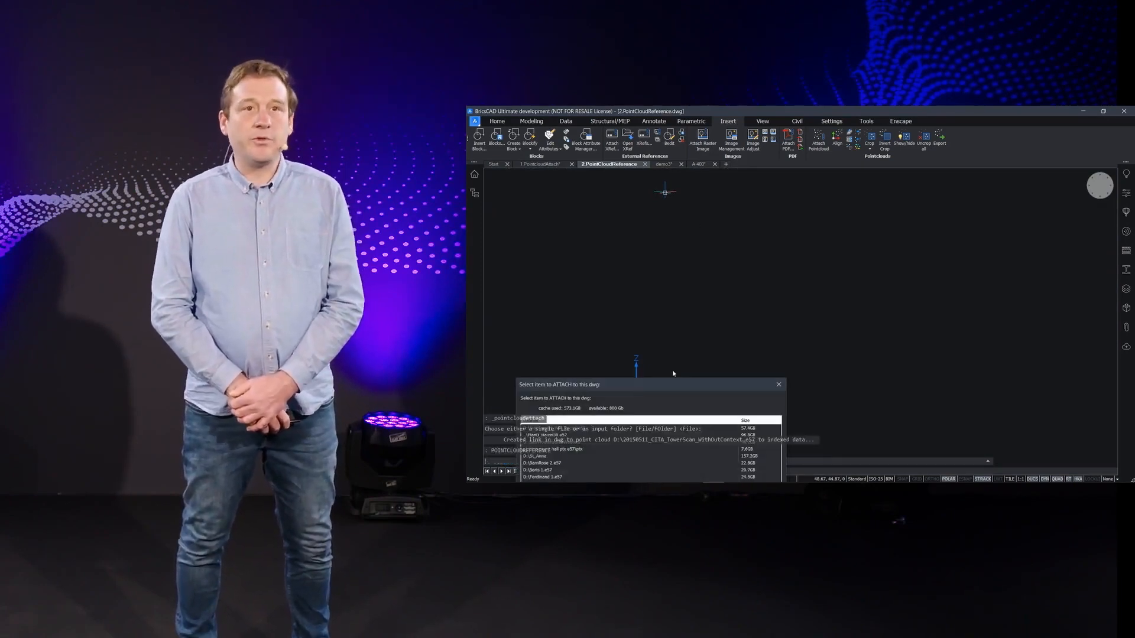
left_click(723, 254)
left_click(887, 417)
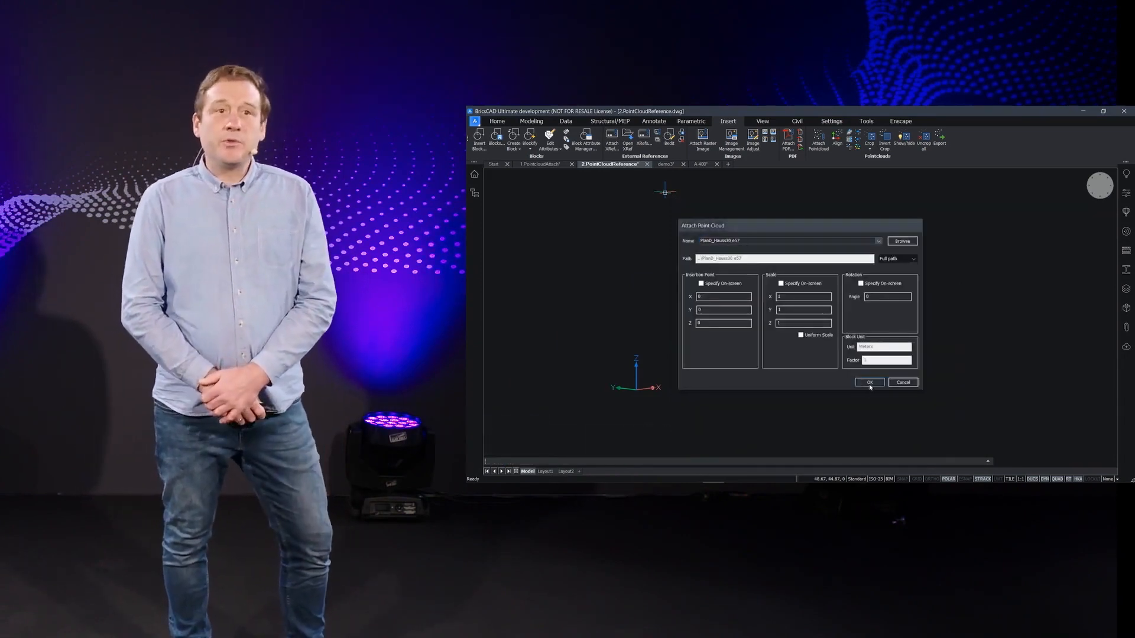
left_click(869, 384)
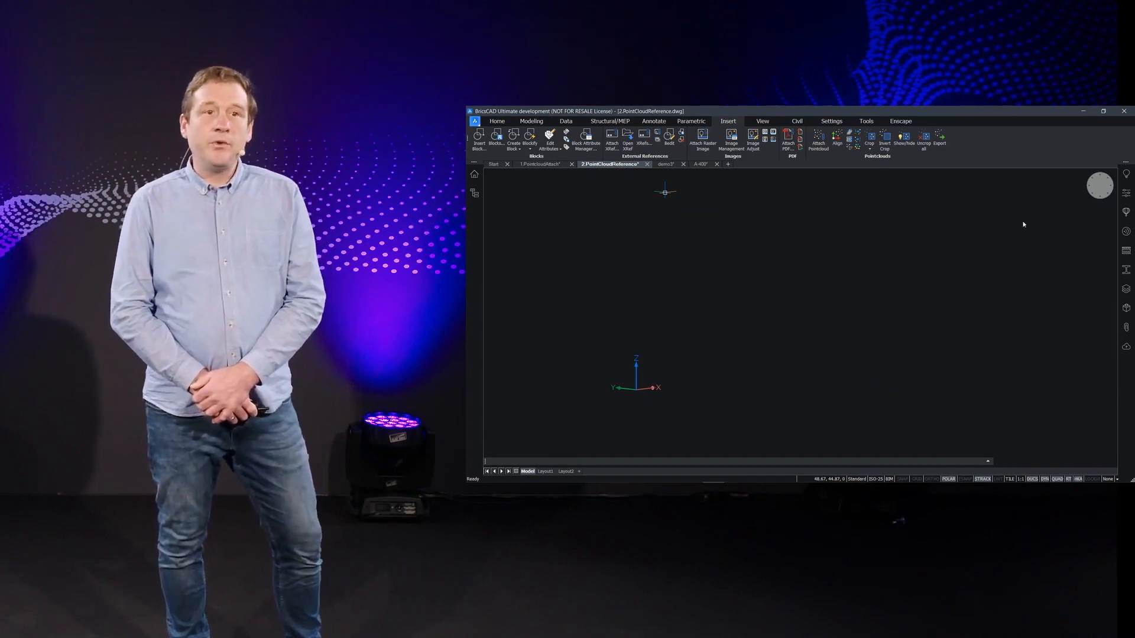
left_click(1099, 185)
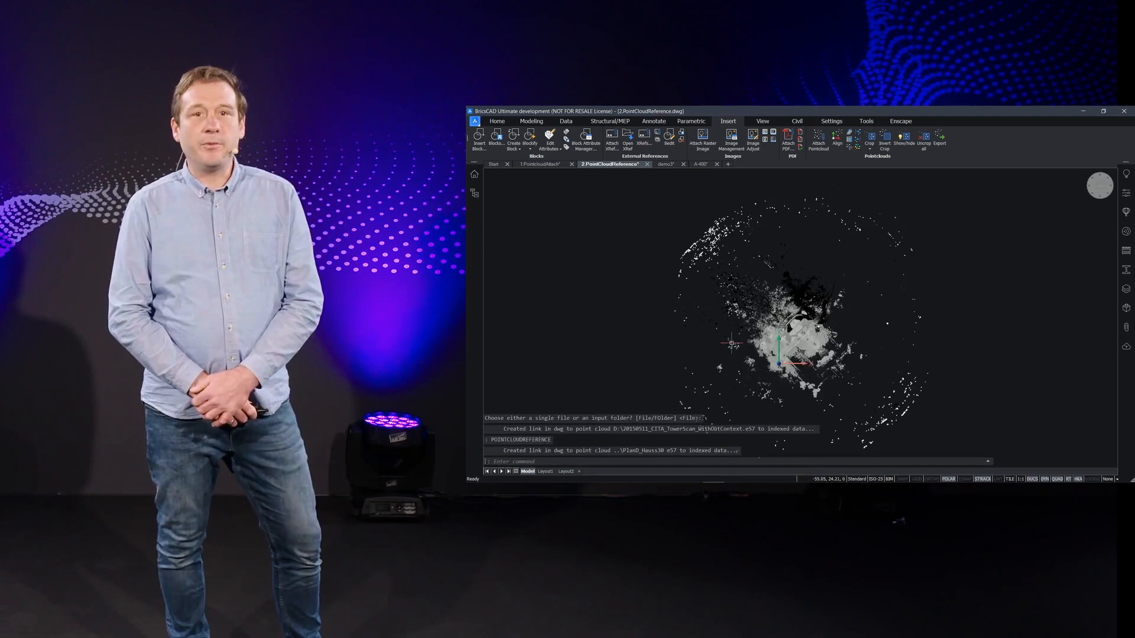
Align the building's point cloud to the coordinate axes using a rectangular selection around the roof's long lower edge
scroll(780, 323, "up", 5)
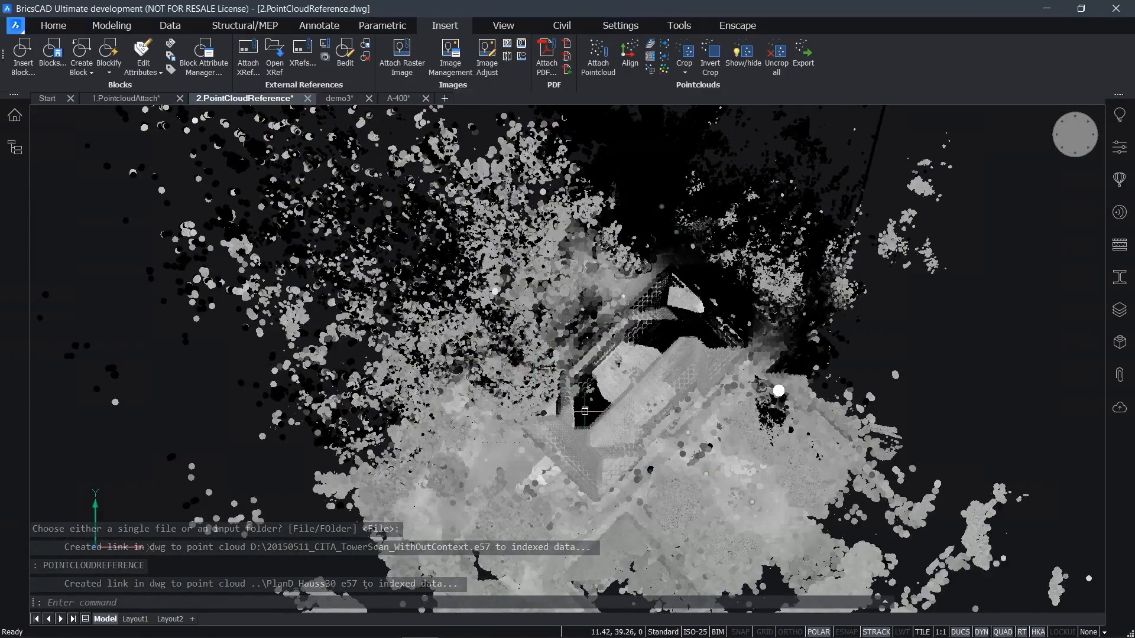
scroll(534, 390, "up", 5)
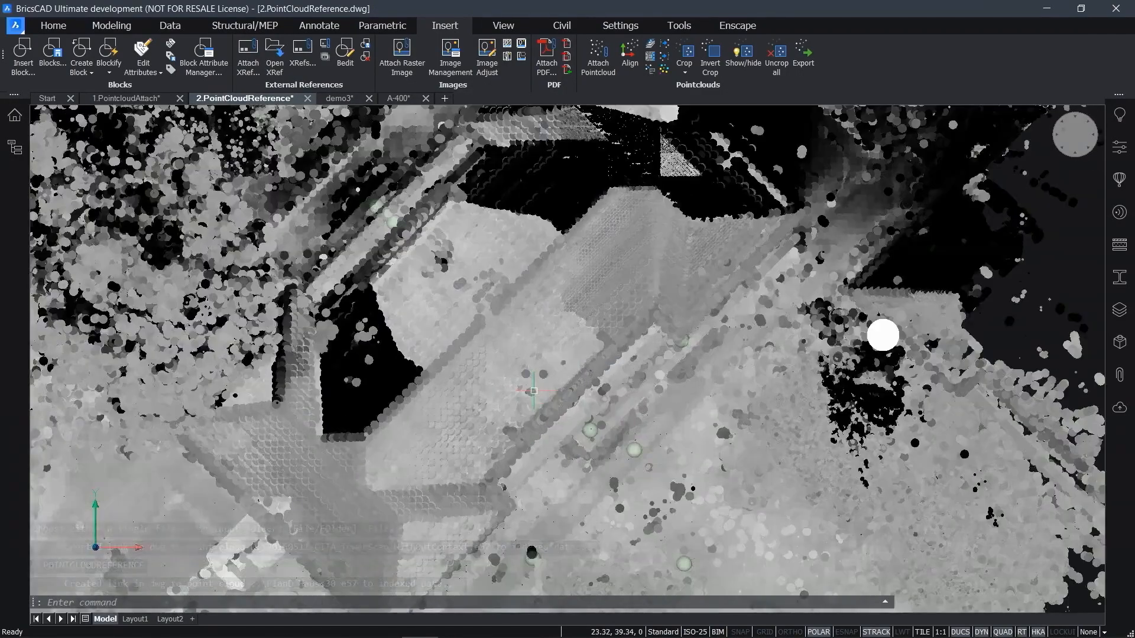
middle_click_drag(534, 390, 517, 360)
scroll(517, 359, "up", 2)
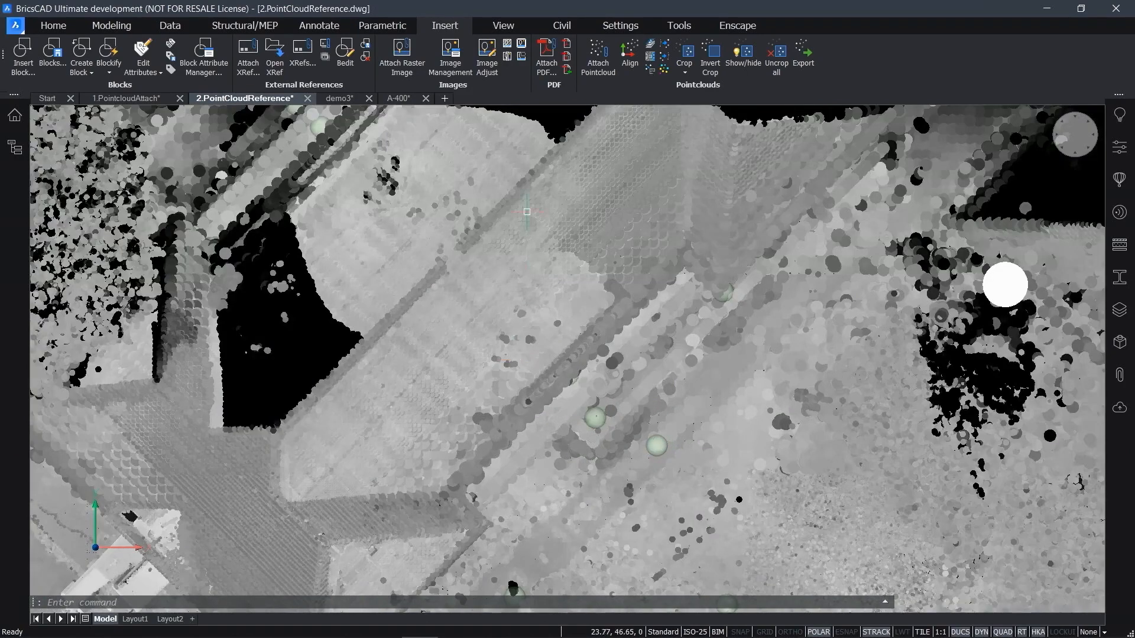
left_click(629, 53)
key("Escape")
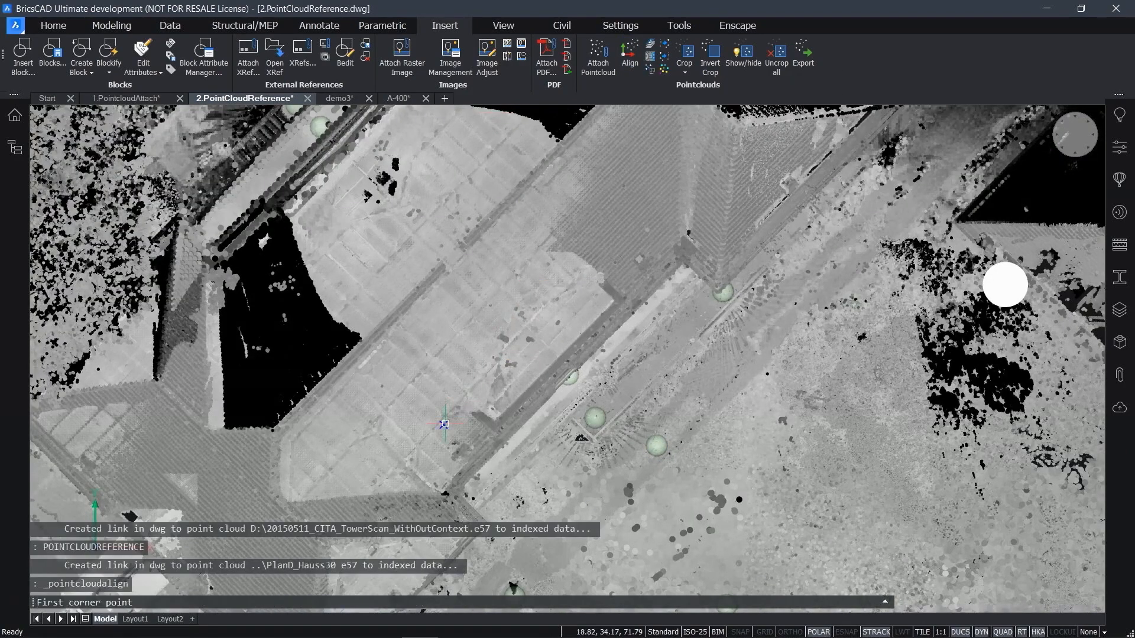
left_click(403, 480)
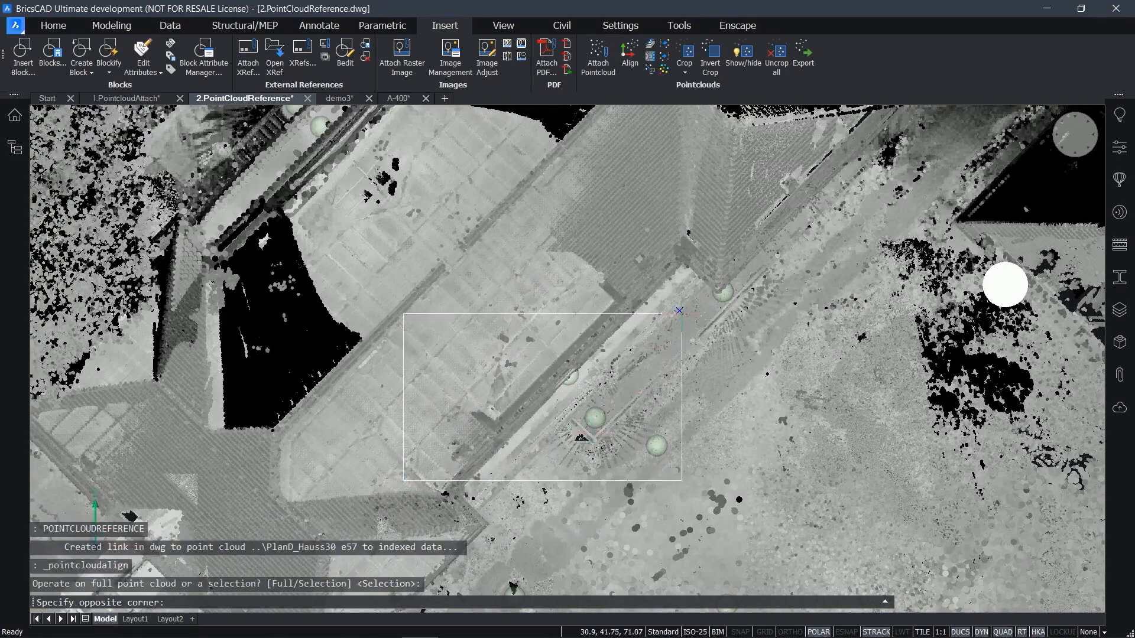
left_click(728, 208)
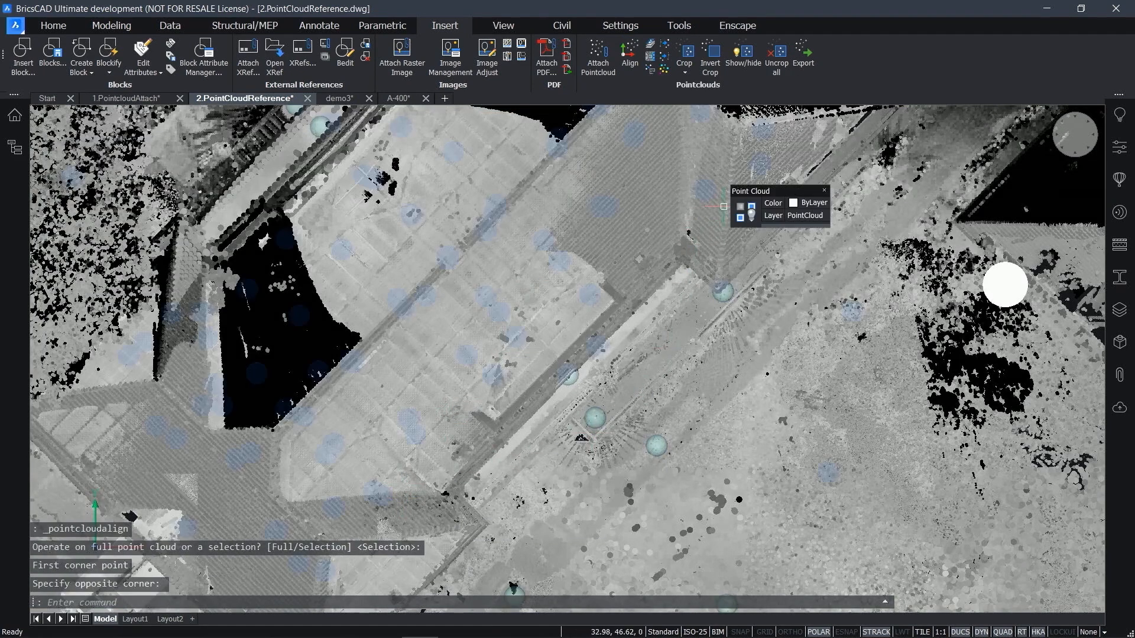
middle_click_drag(626, 410, 591, 283, "shift")
middle_click_drag(576, 556, 574, 526, "shift")
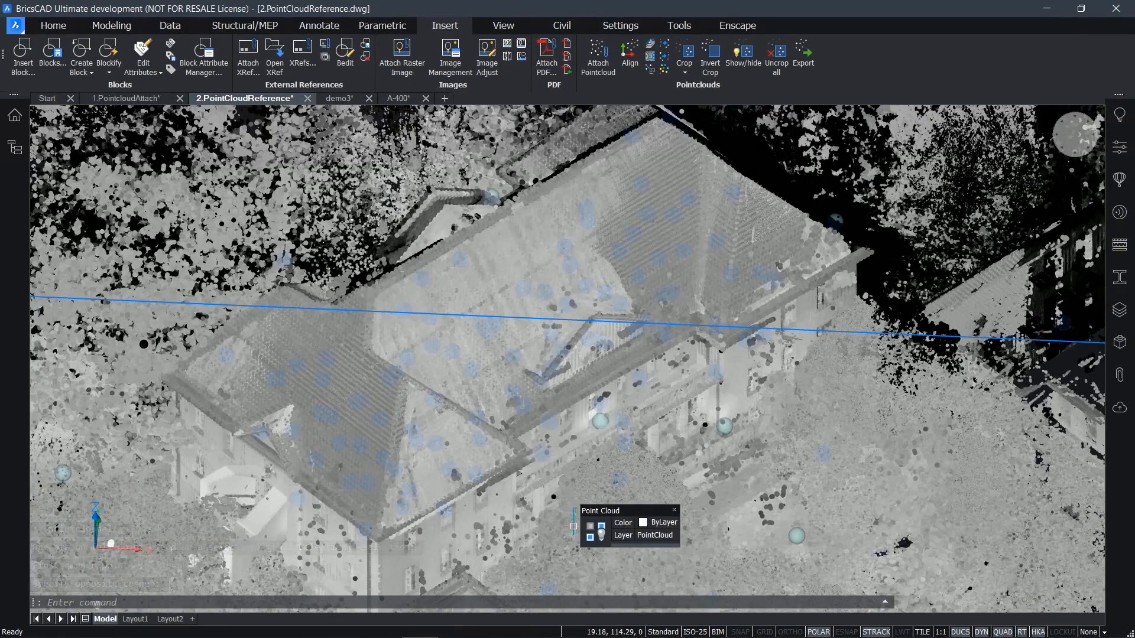
key("Escape")
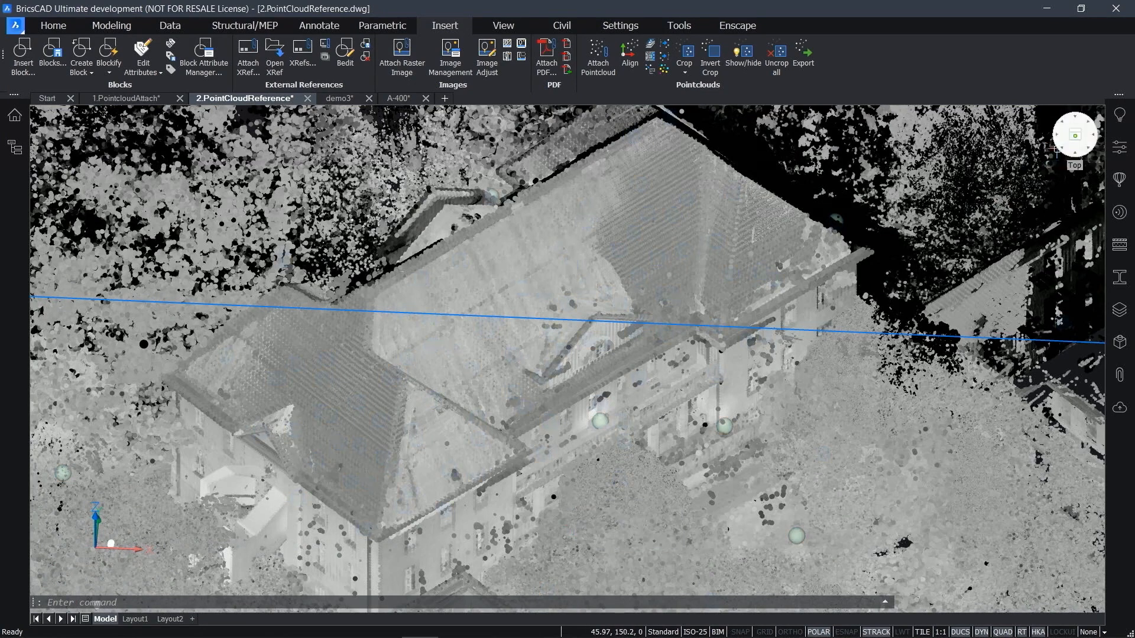
Crop the aligned point cloud with a rectangle around the building in top view, keeping the points inside
left_click(1056, 148)
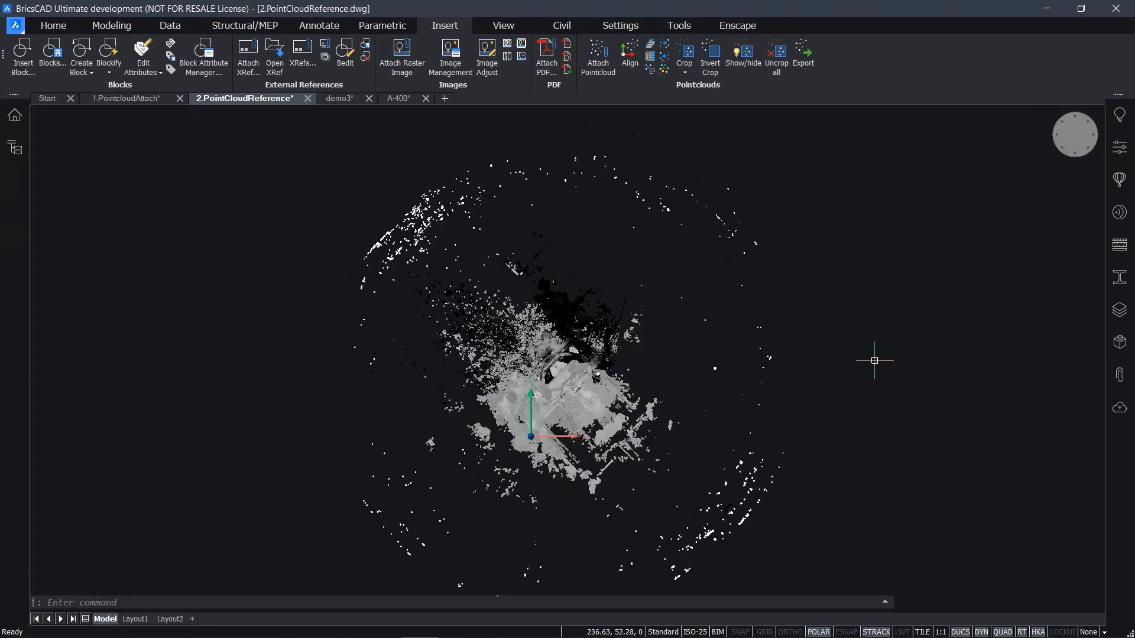
scroll(610, 384, "up", 2)
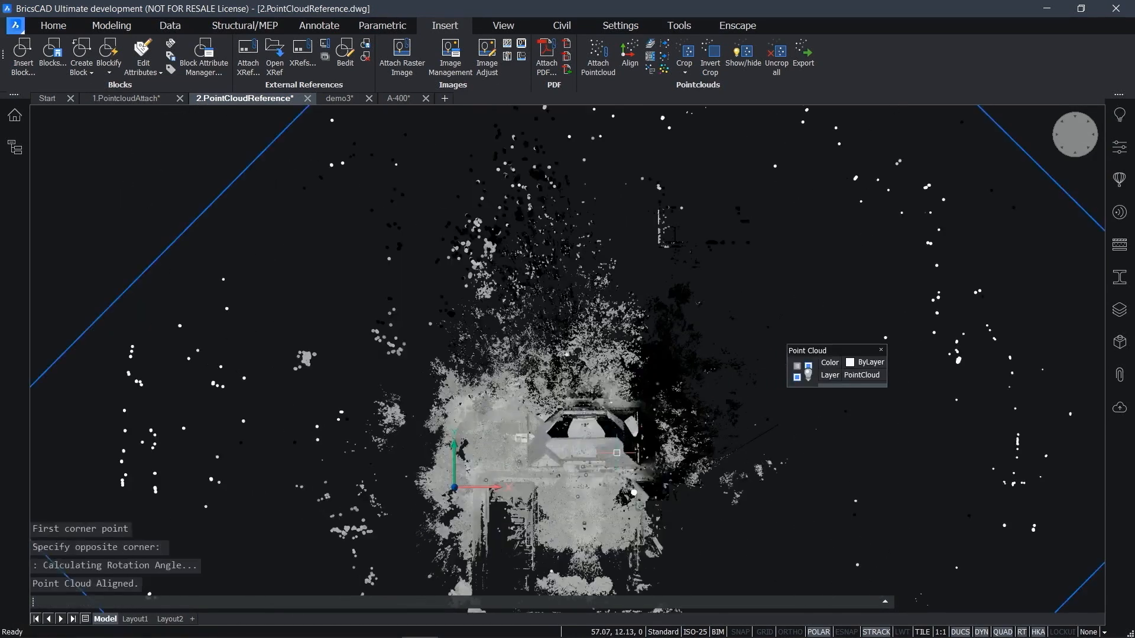
scroll(616, 453, "up", 5)
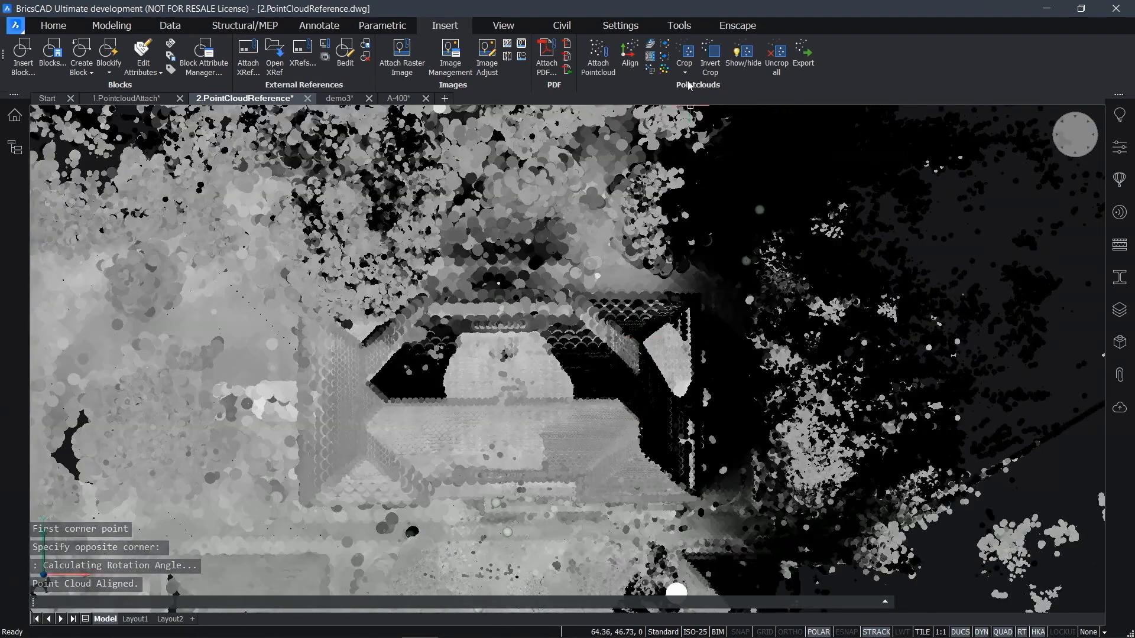
left_click(685, 53)
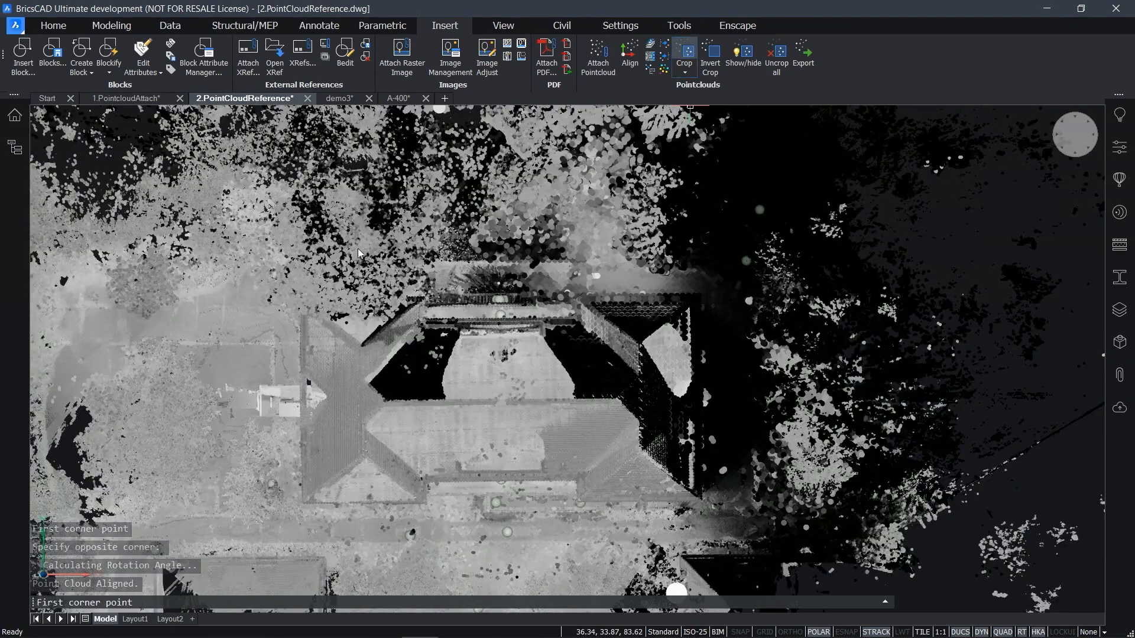
left_click(291, 252)
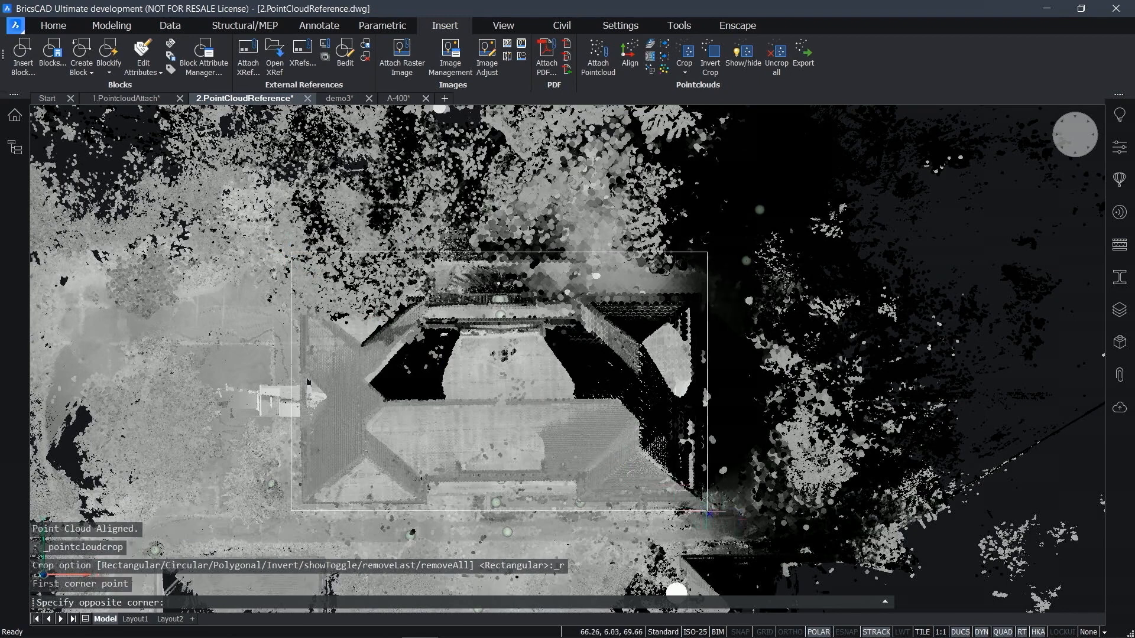
left_click(707, 522)
key("Return")
middle_click_drag(891, 462, 889, 464, "shift")
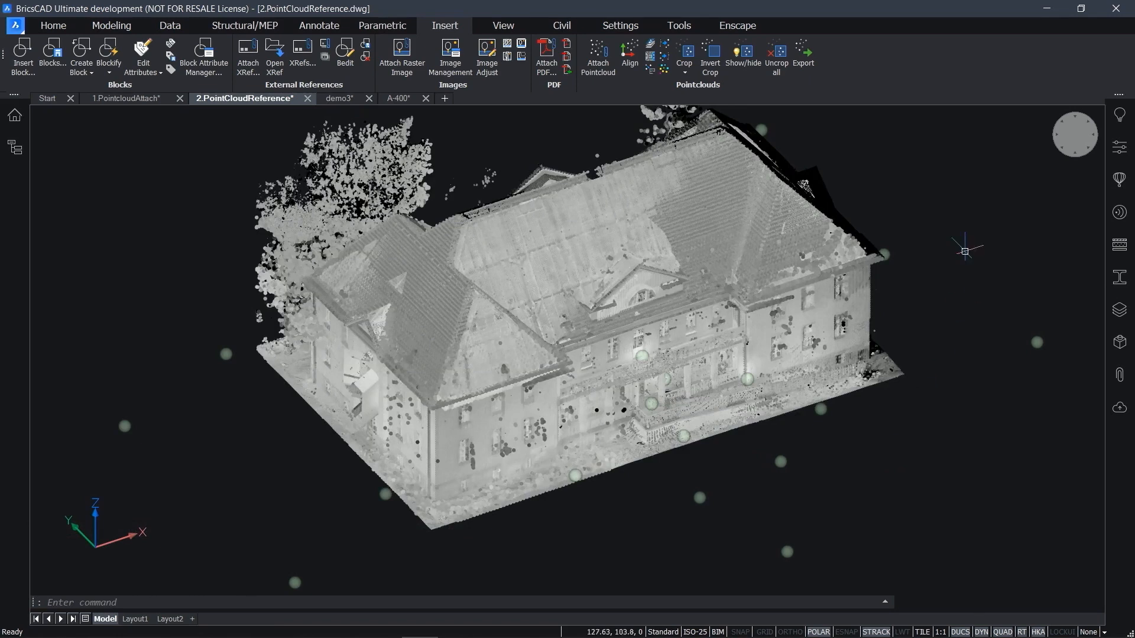
Detect the floors in the point cloud using a rectangular selection that encloses the whole cropped building
left_click(1051, 126)
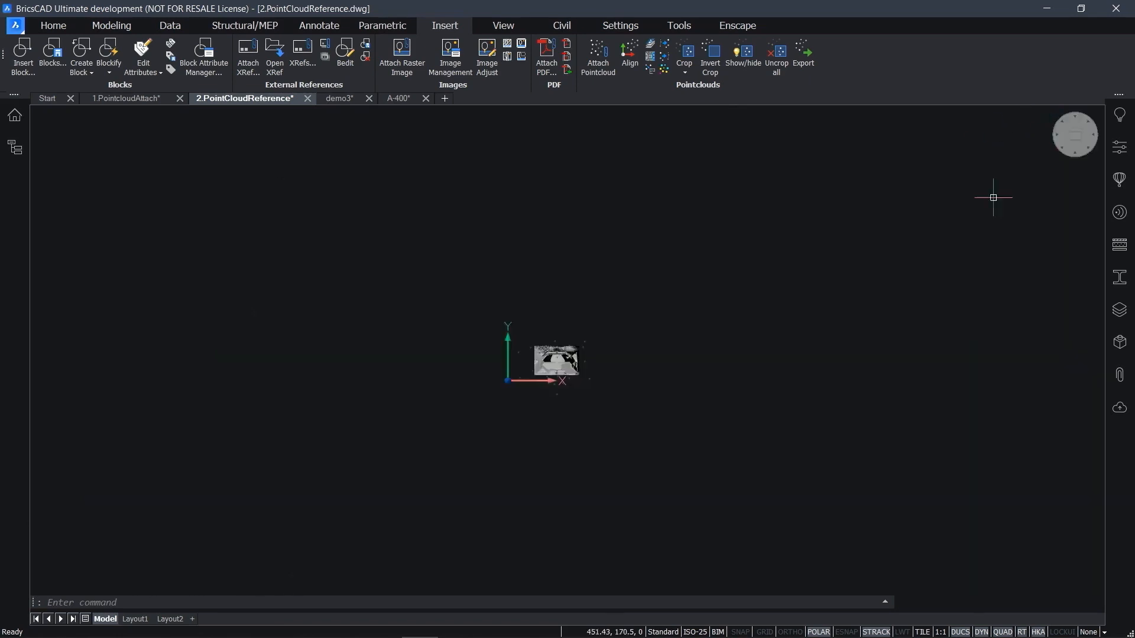
scroll(561, 362, "up", 8)
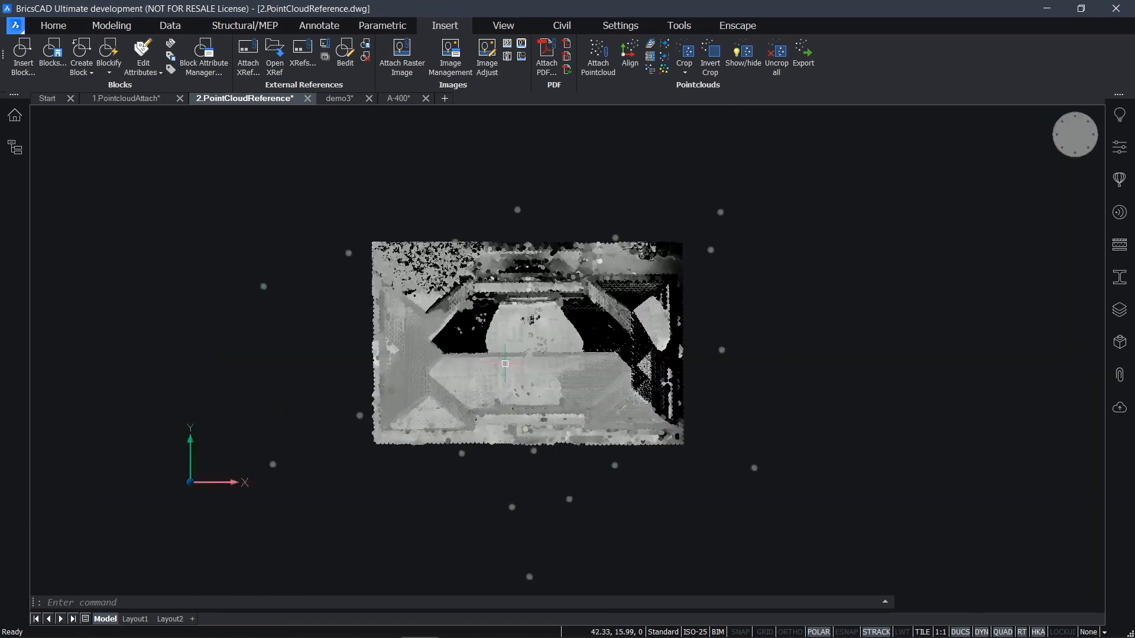
left_click(649, 44)
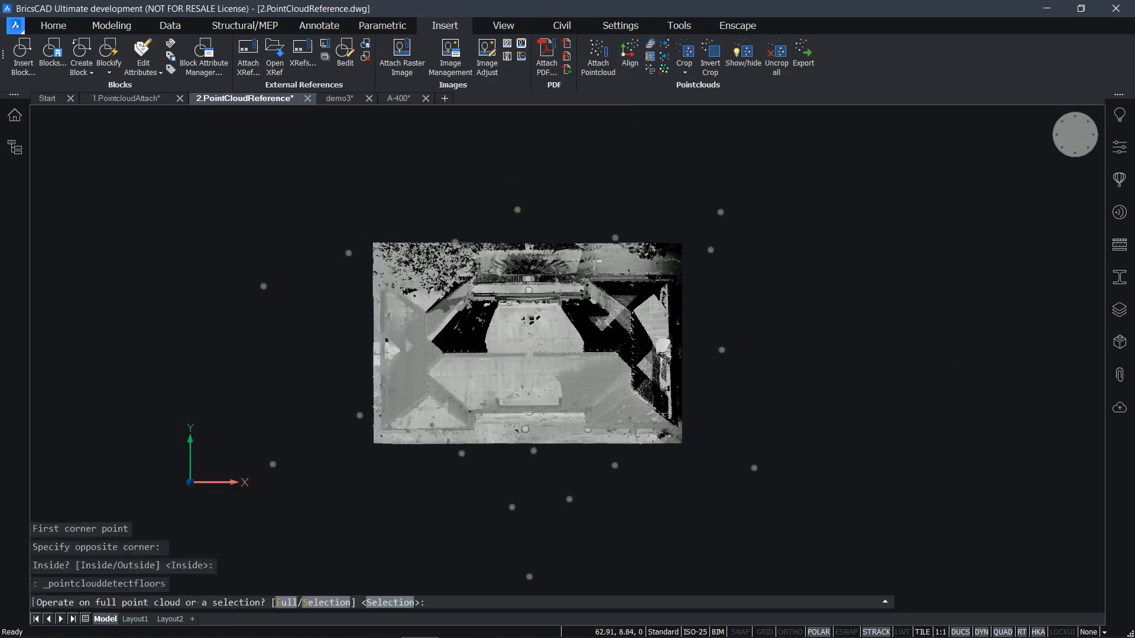
key("Return")
left_click(693, 452)
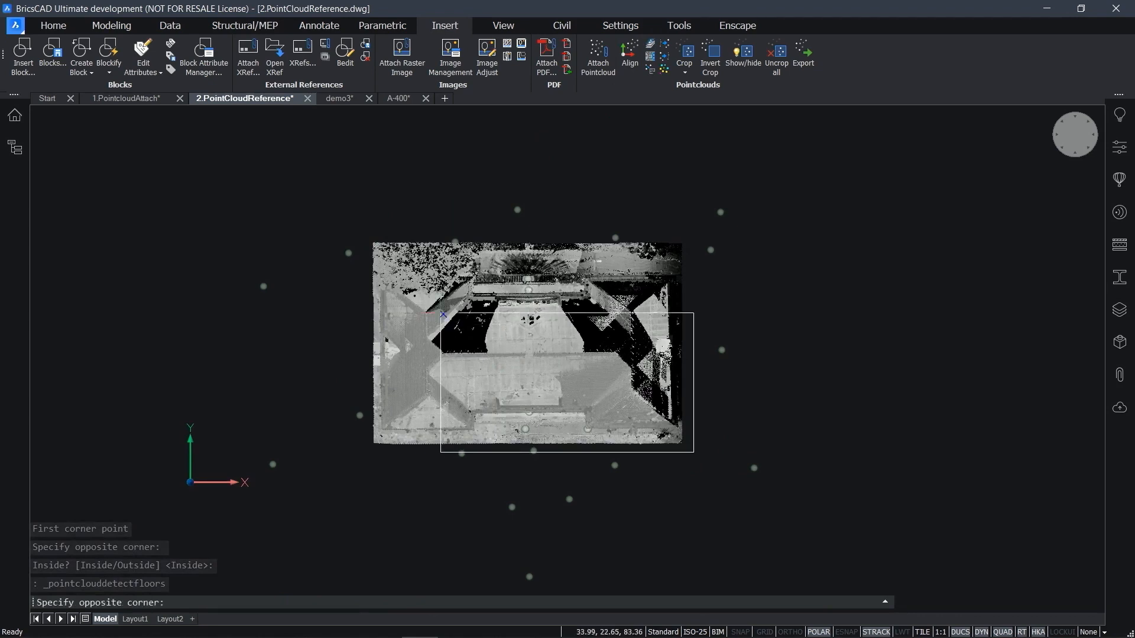
left_click(356, 224)
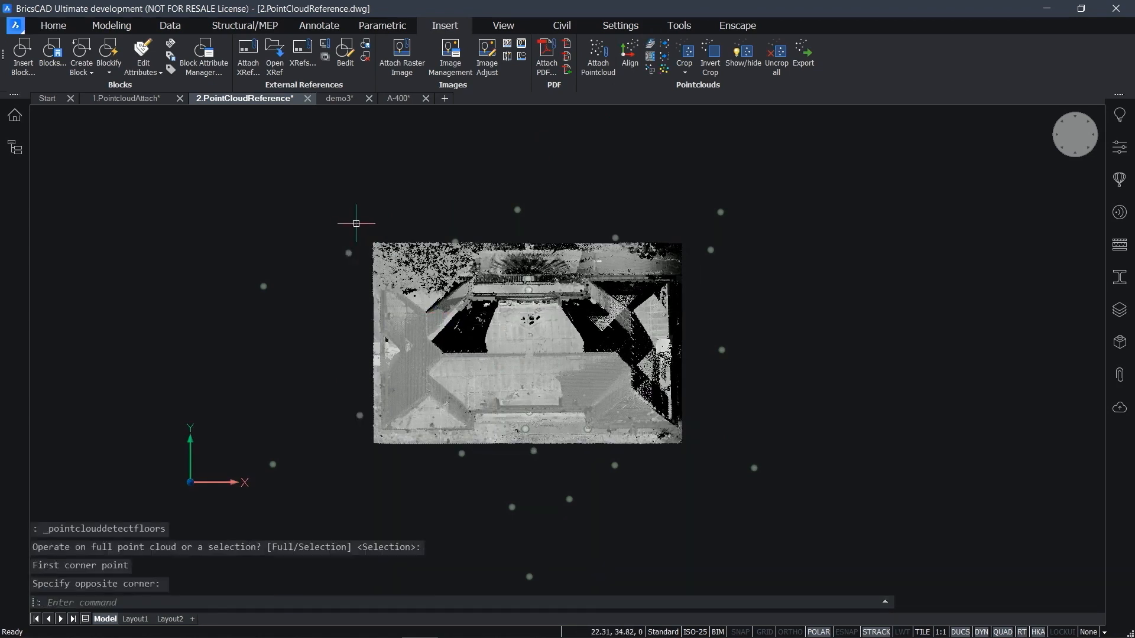
key("Escape")
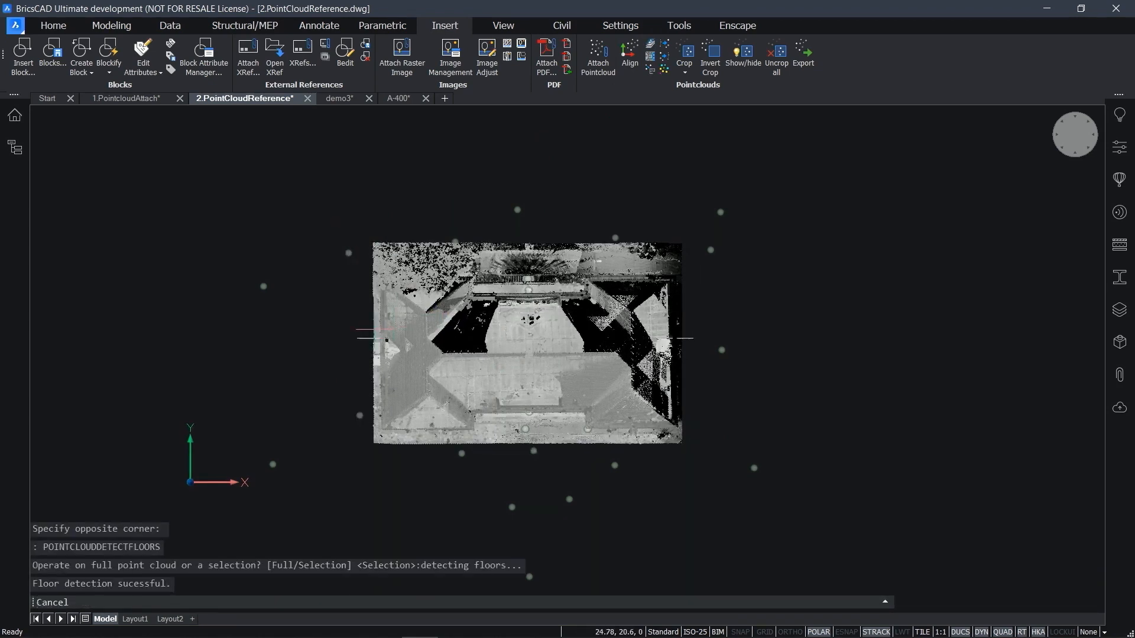
Turn on clip display for the floor_0 section and generate its section drawing
double_click(370, 338)
middle_click_drag(751, 341, 819, 293, "shift")
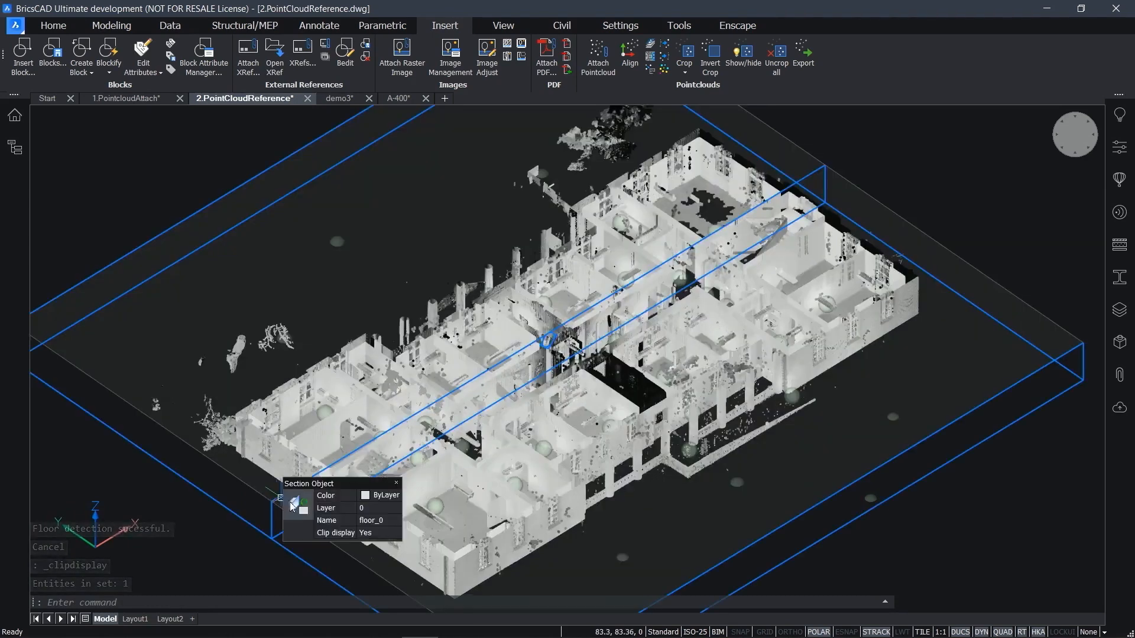
left_click(297, 503)
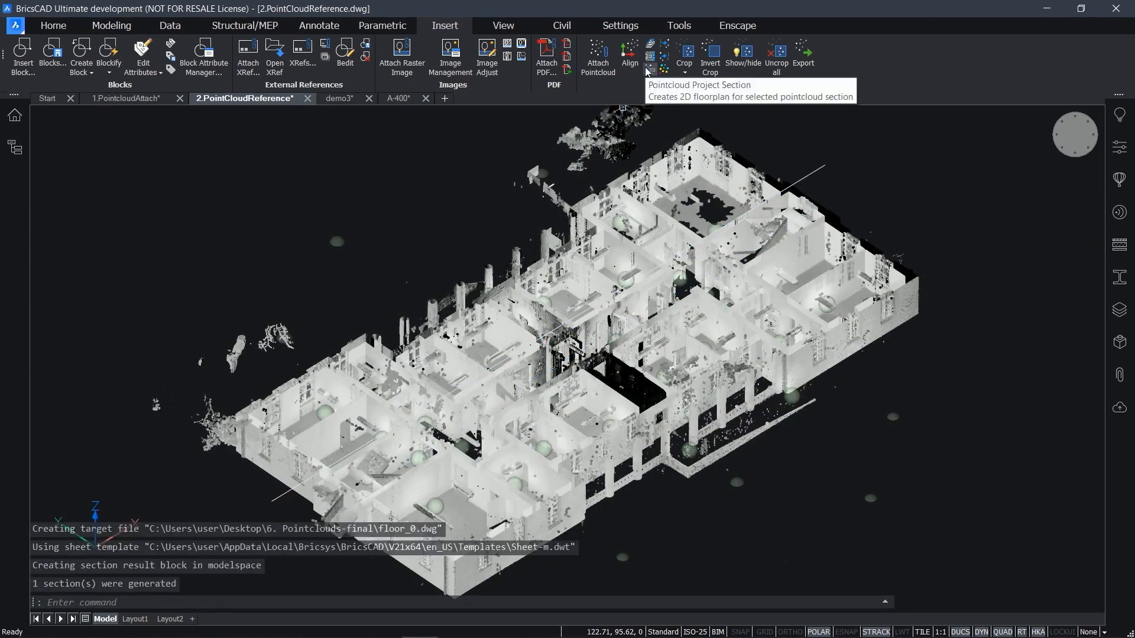
Project the floor_0 point cloud section to a 2D floor plan in a new drawing, with wall detection enabled and 0.05 m gap tolerance
left_click(647, 71)
left_click(287, 496)
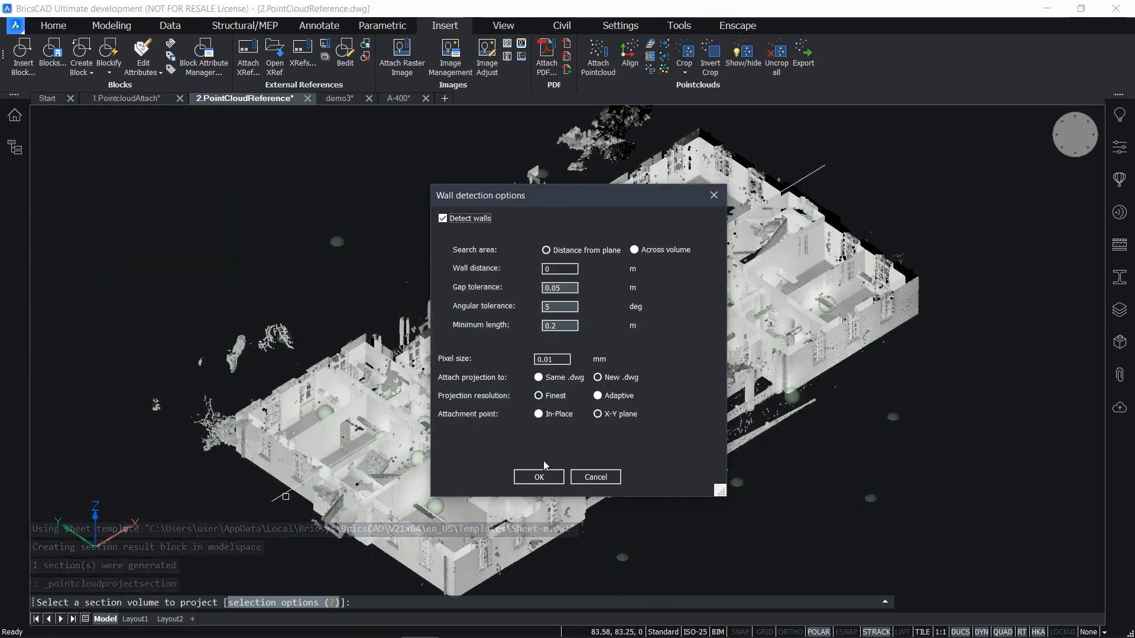
left_click(557, 475)
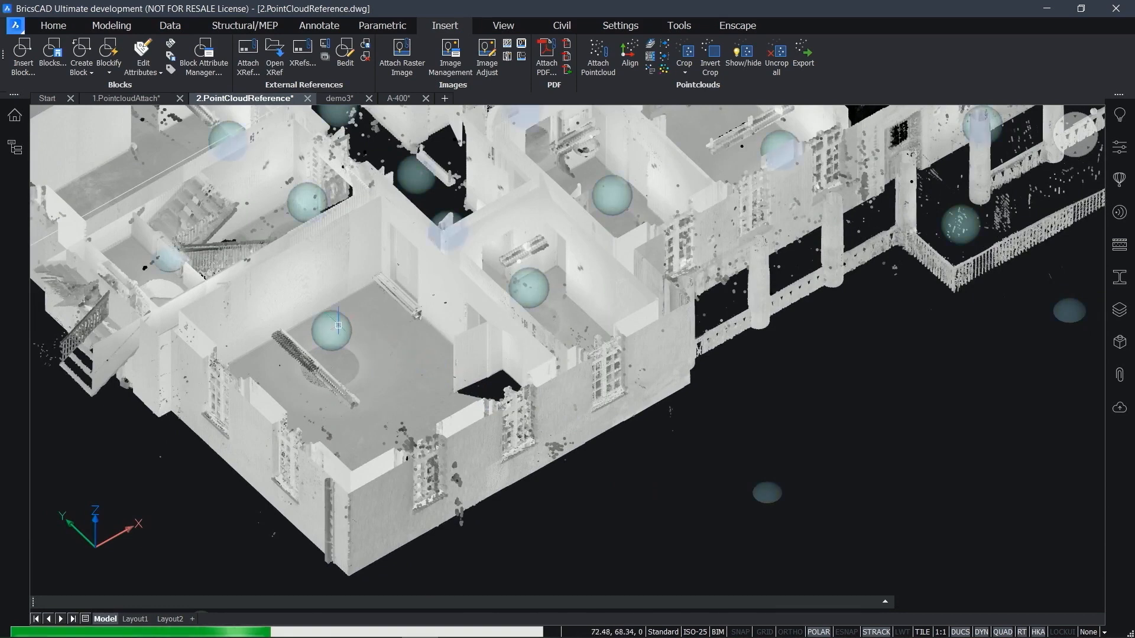
mouse_move(337, 325)
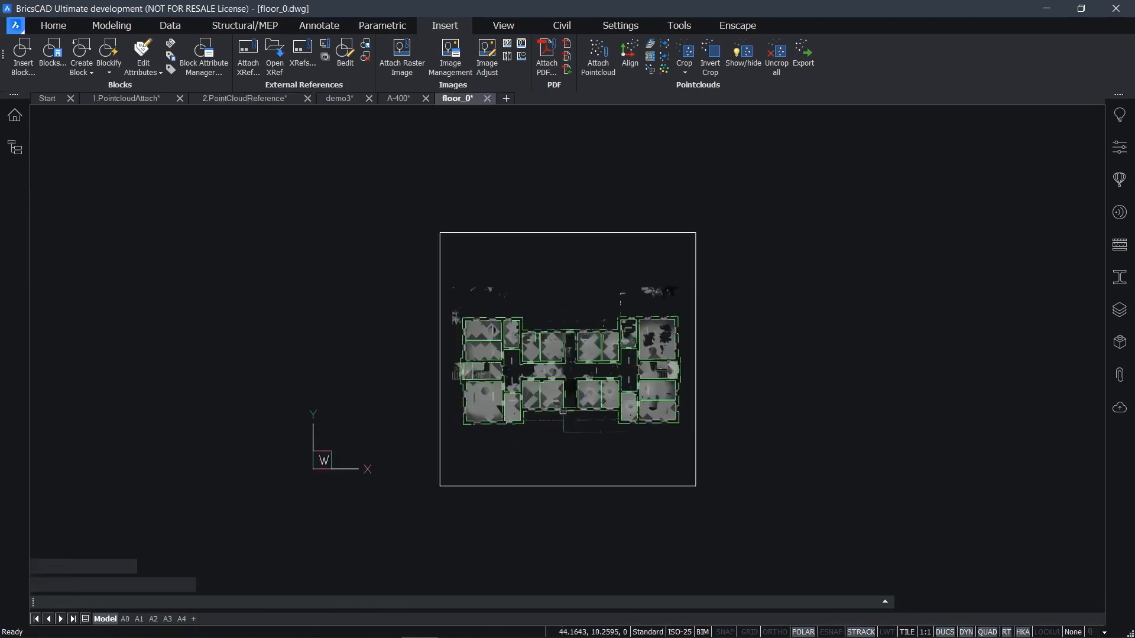
Examine the projected floor_0 plan, checking the detected wall lines against the point cloud image from overview to close-up
scroll(554, 404, "up", 3)
middle_click_drag(660, 377, 674, 435)
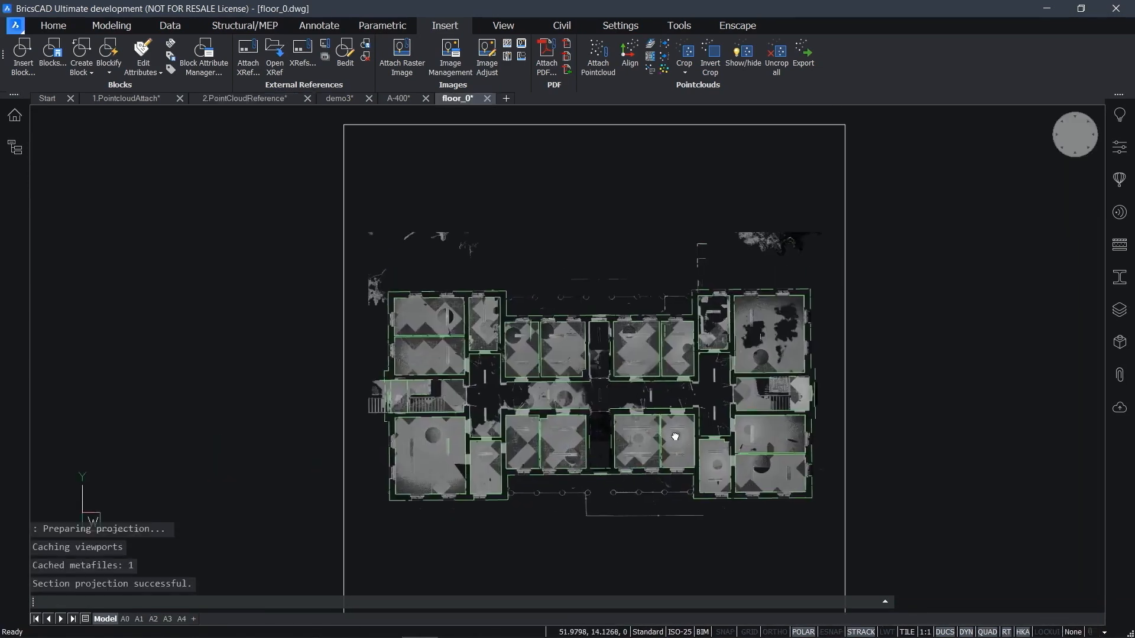
left_click(938, 232)
left_click(799, 137)
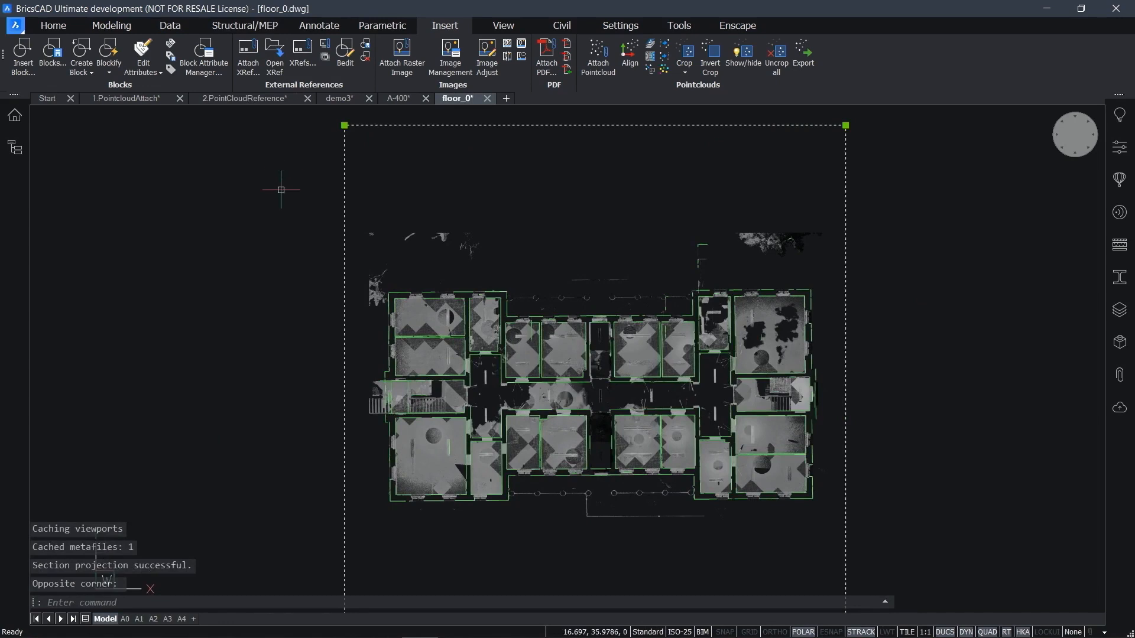
key("Escape")
scroll(533, 327, "up", 4)
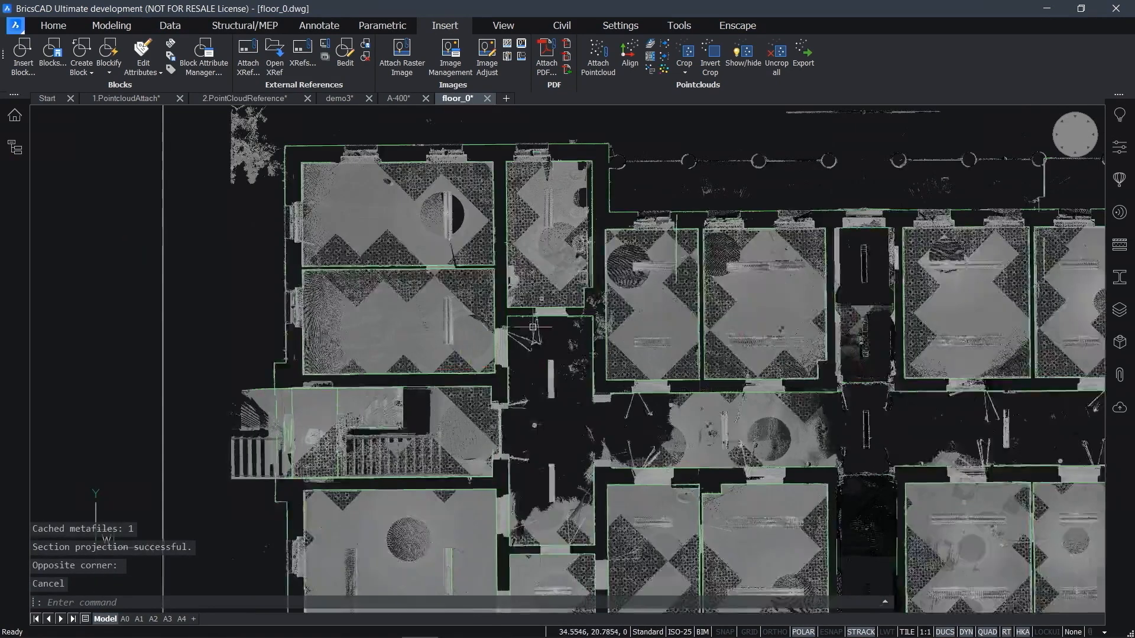
scroll(533, 327, "down", 4)
middle_click_drag(553, 246, 523, 262)
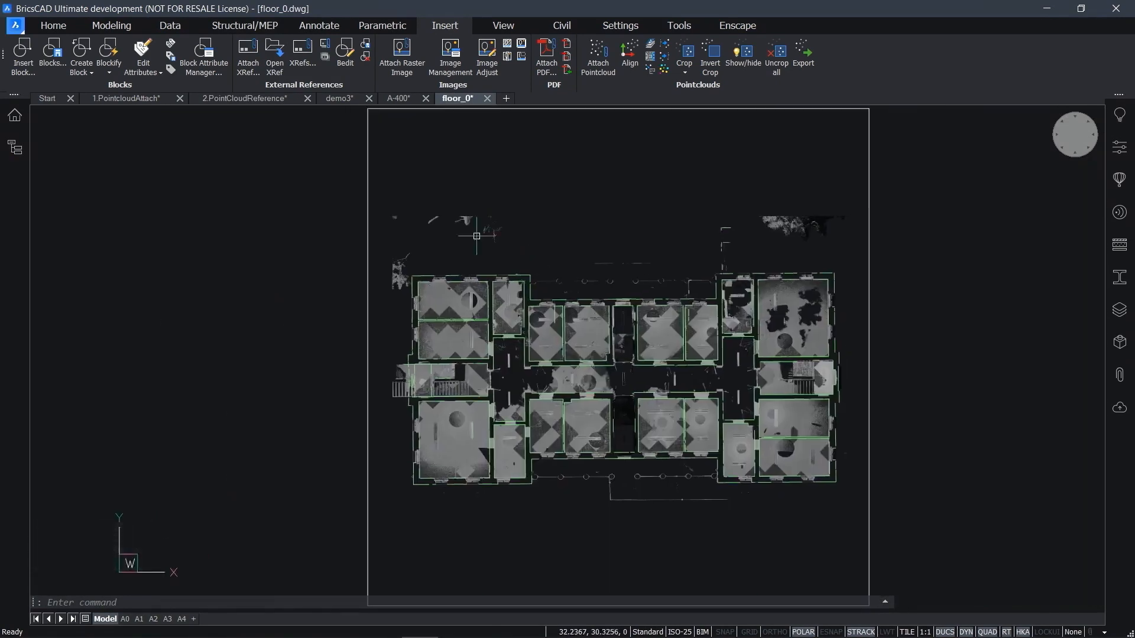
In the 2.PointCloudReference drawing, open the scan bubble in the large corner room full screen and look around its doors and windows
left_click(228, 103)
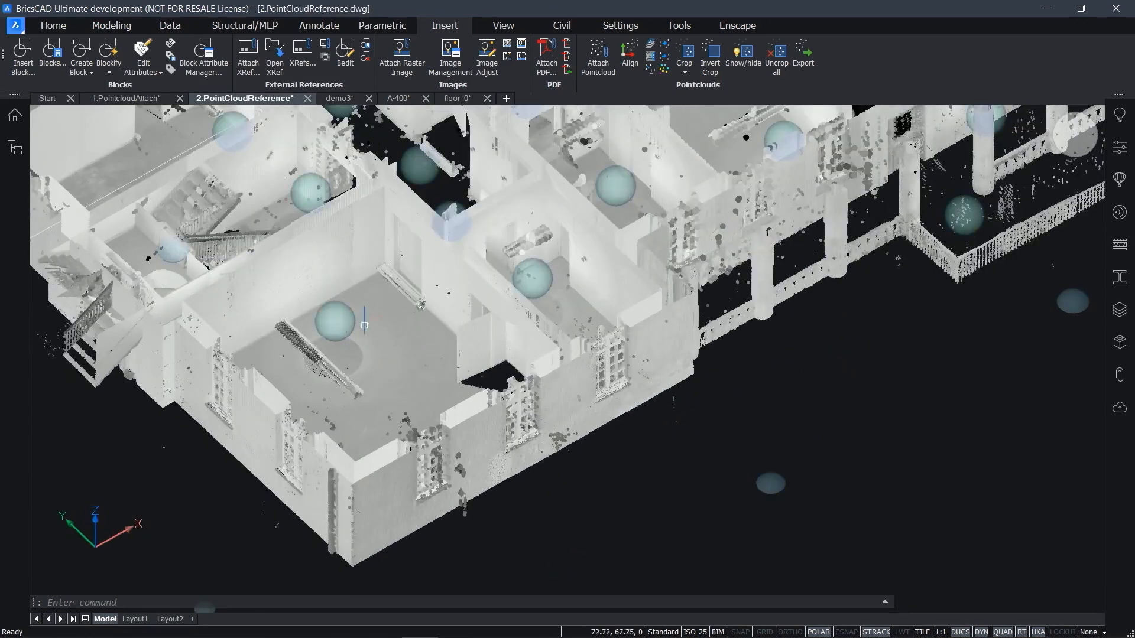
scroll(329, 311, "up", 3)
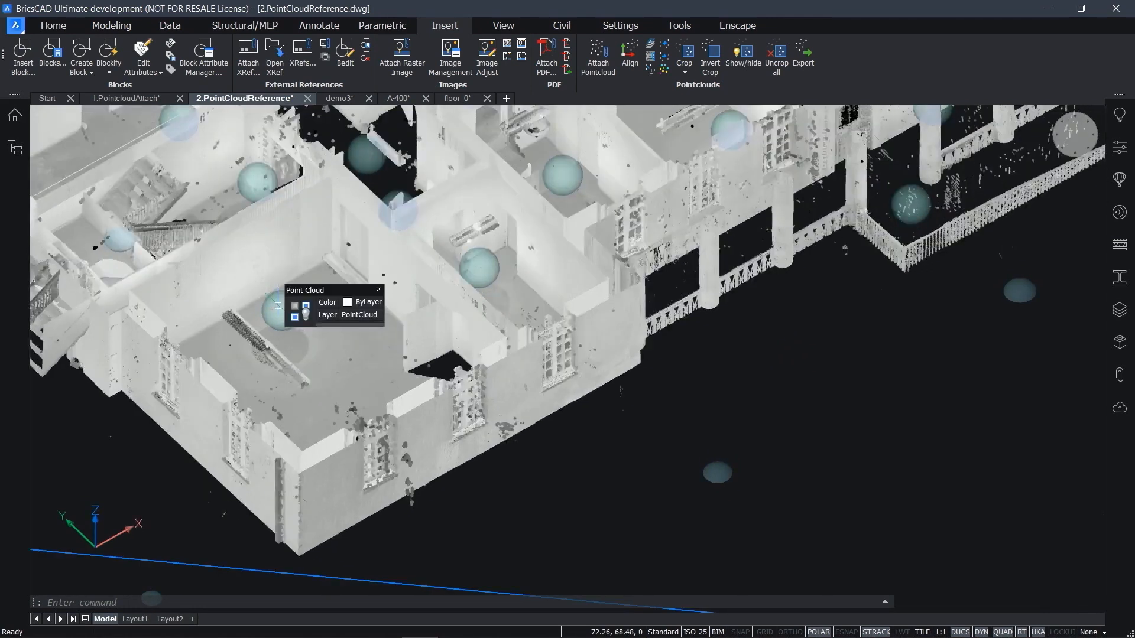
double_click(289, 308)
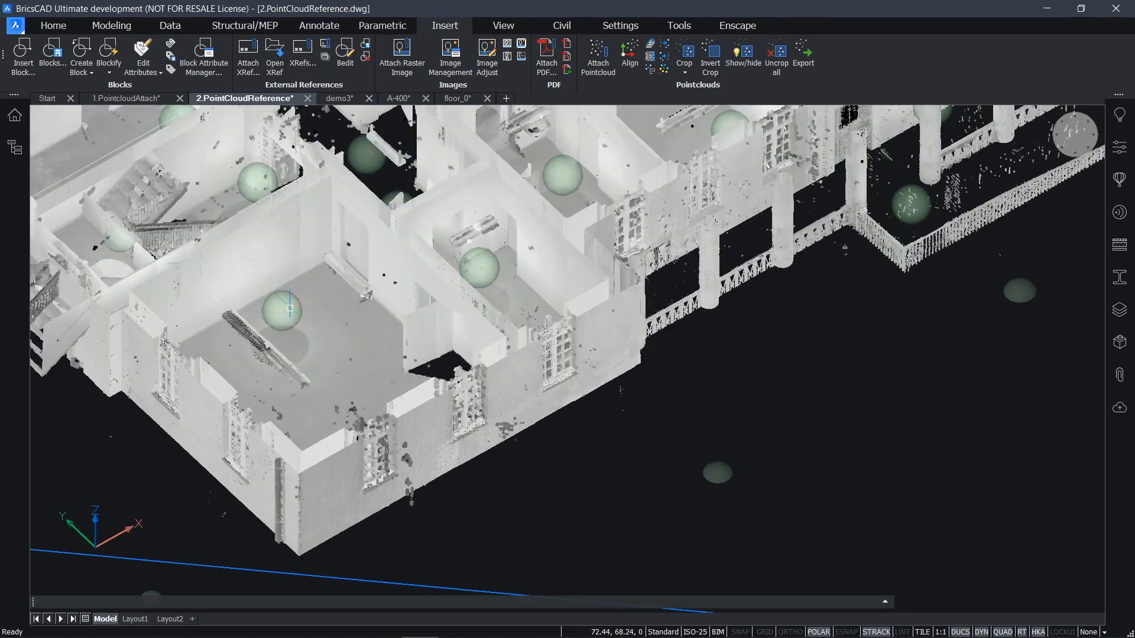
left_click(818, 14)
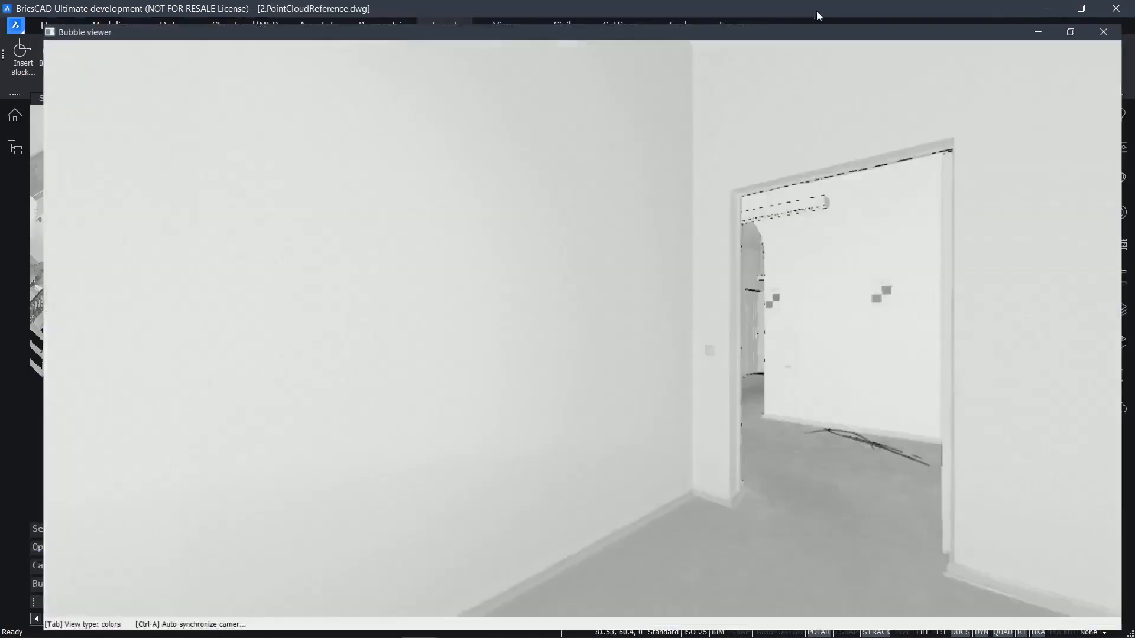
left_click_drag(912, 332, 321, 337)
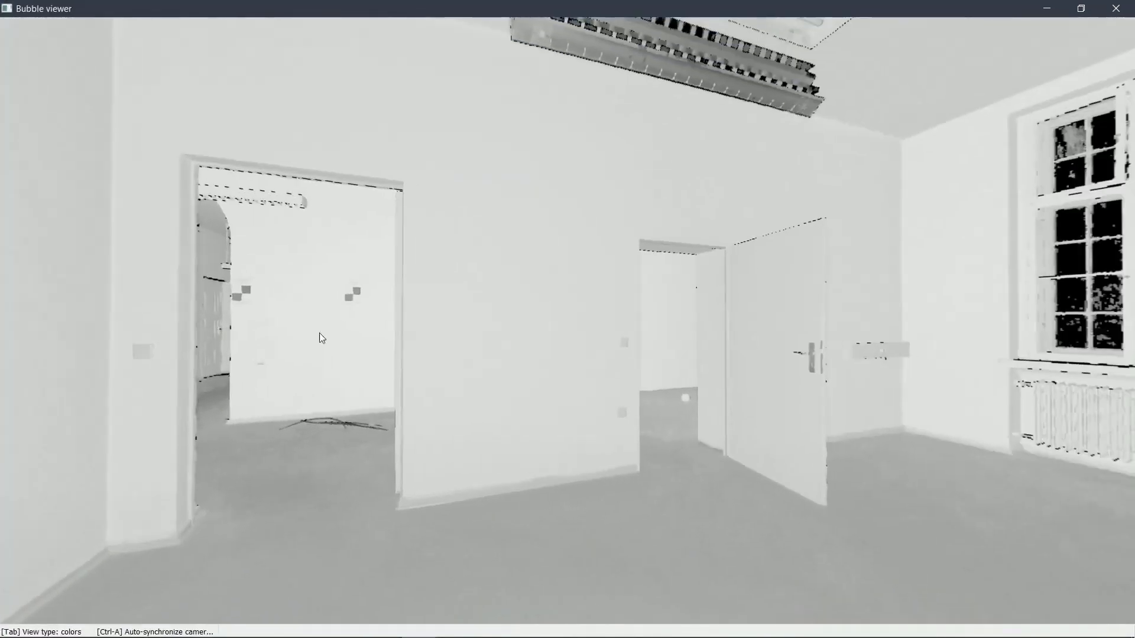
left_click_drag(909, 338, 550, 333)
left_click_drag(973, 334, 761, 400)
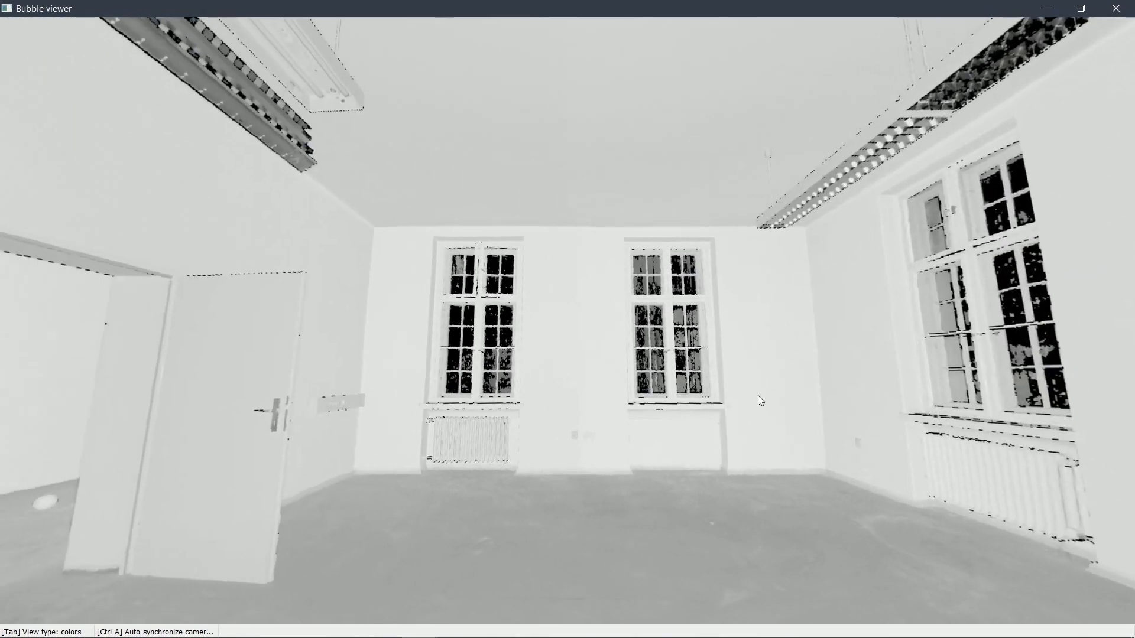
Inspect the room in the bubble viewer's normals and distance view types, then return to the colors view
key("Tab")
left_click_drag(853, 403, 542, 370)
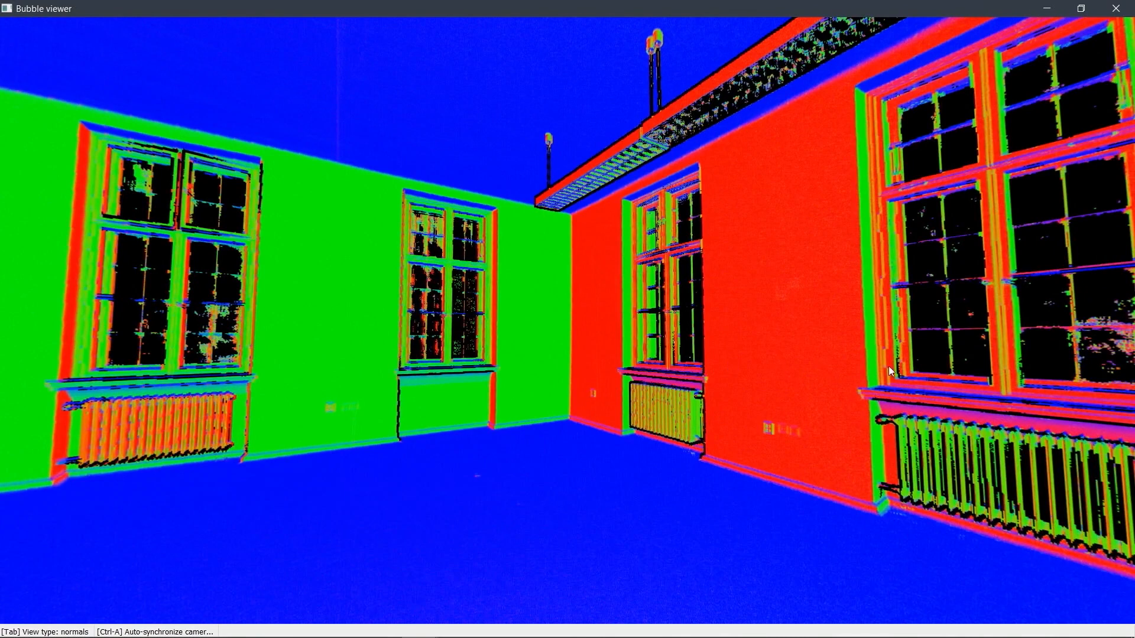
left_click_drag(945, 384, 661, 378)
left_click_drag(838, 384, 765, 397)
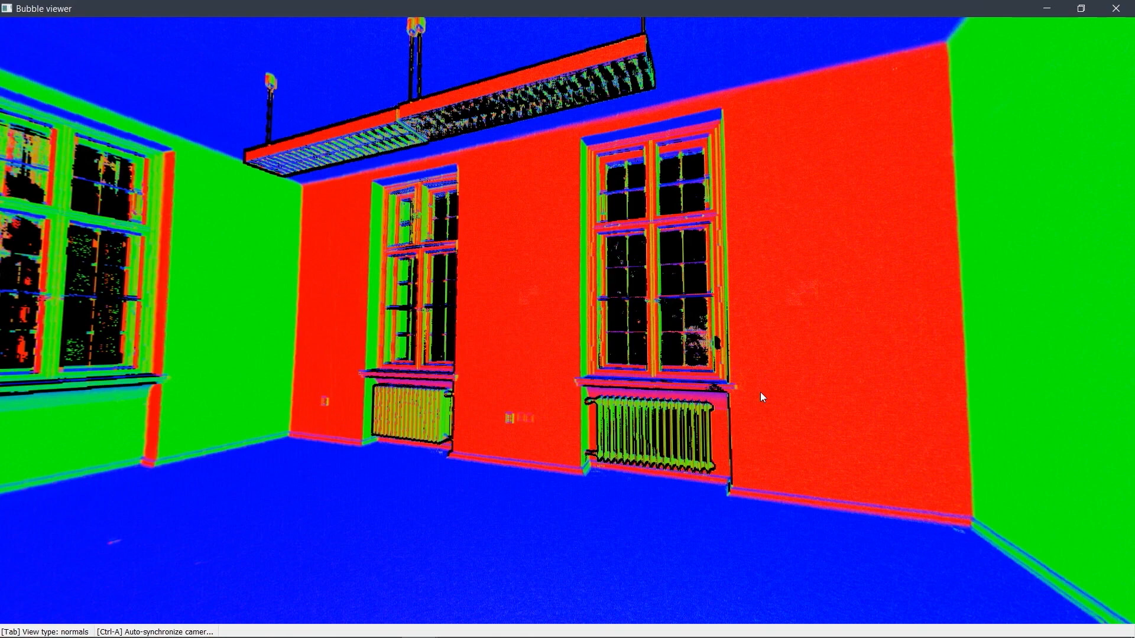
key("Tab")
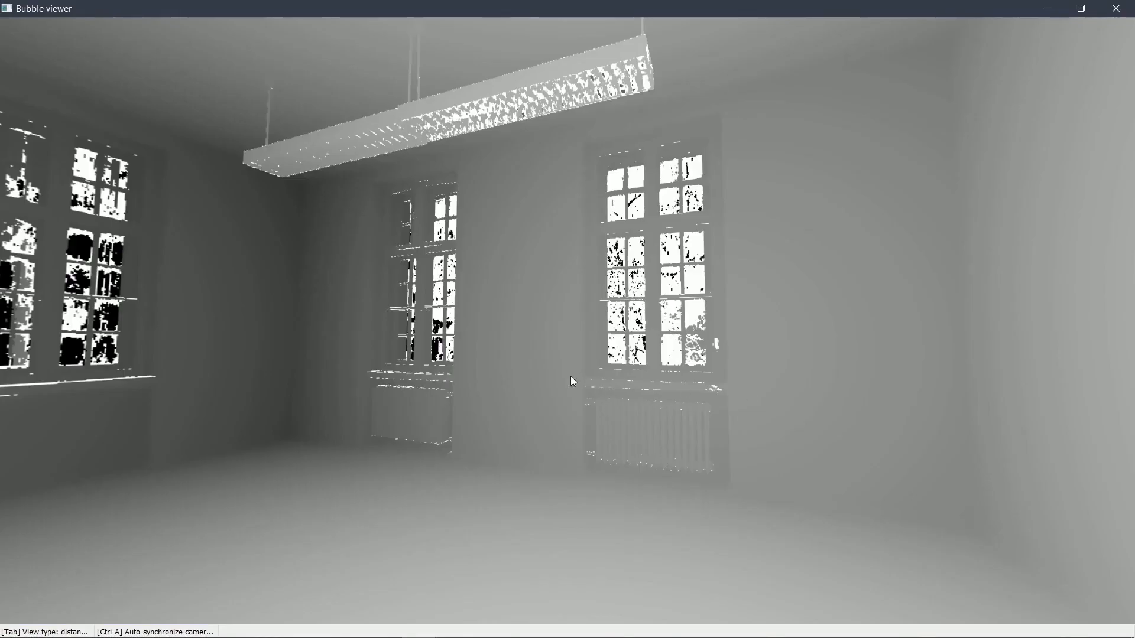
left_click_drag(418, 375, 786, 398)
left_click_drag(436, 391, 868, 405)
left_click_drag(604, 416, 756, 377)
key("Tab")
Restore the Bubble viewer to a smaller window and place and size it beside the corner room in the model
left_click(1082, 8)
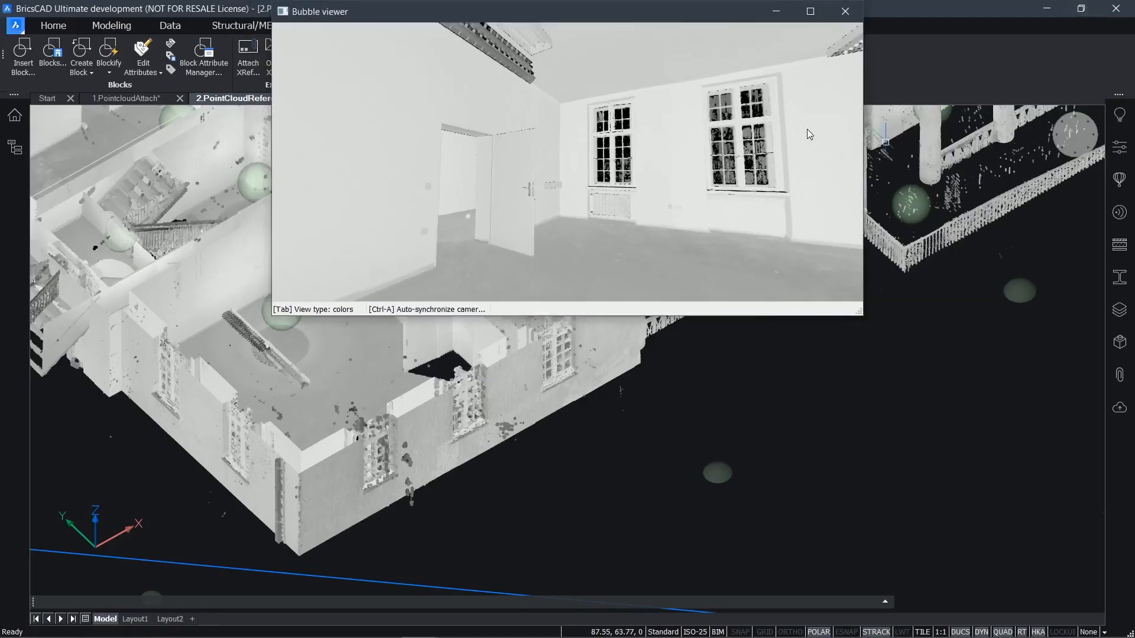
left_click_drag(680, 23, 950, 129)
left_click_drag(539, 460, 520, 560)
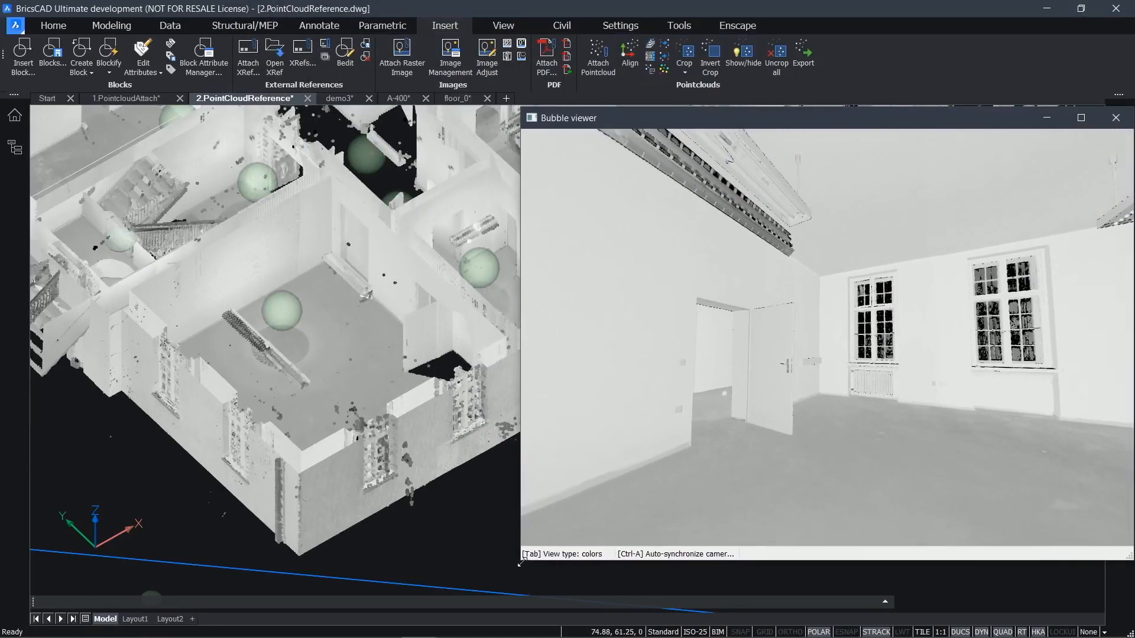
Fit planar surfaces to the room's floor and to the wall with the two door openings, picking points in the bubble viewer
left_click(655, 59)
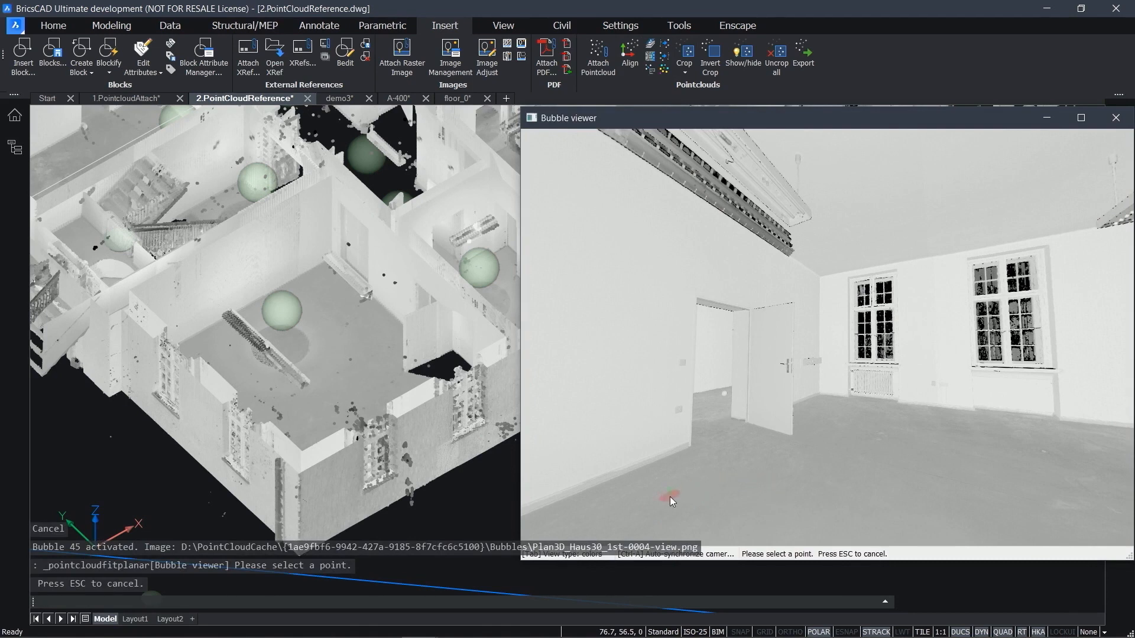
left_click(928, 435)
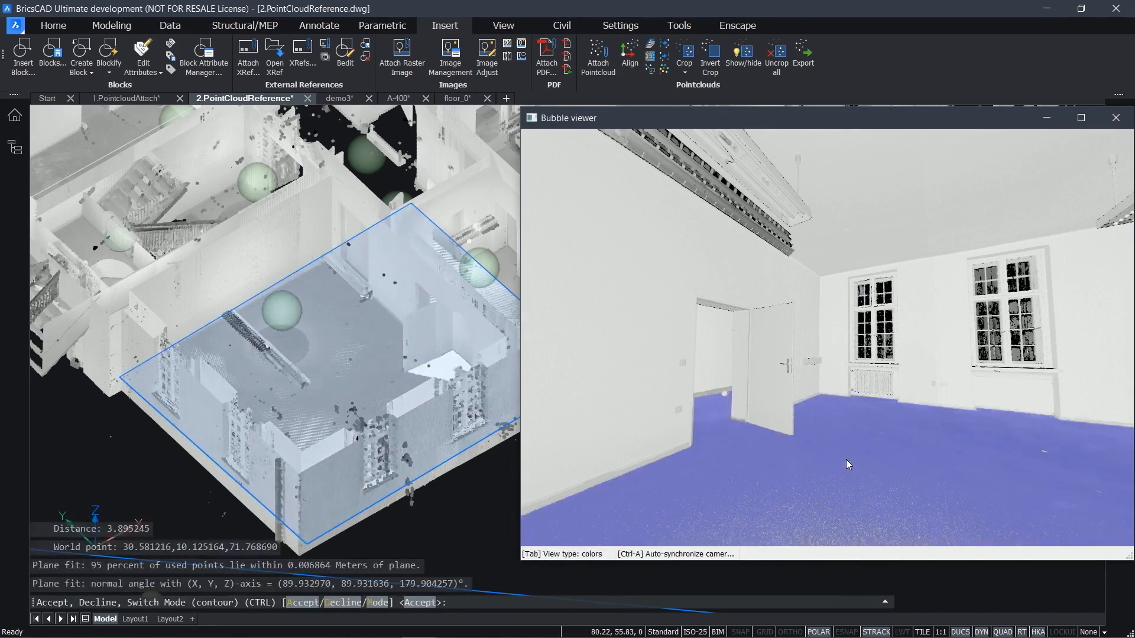
left_click(605, 295)
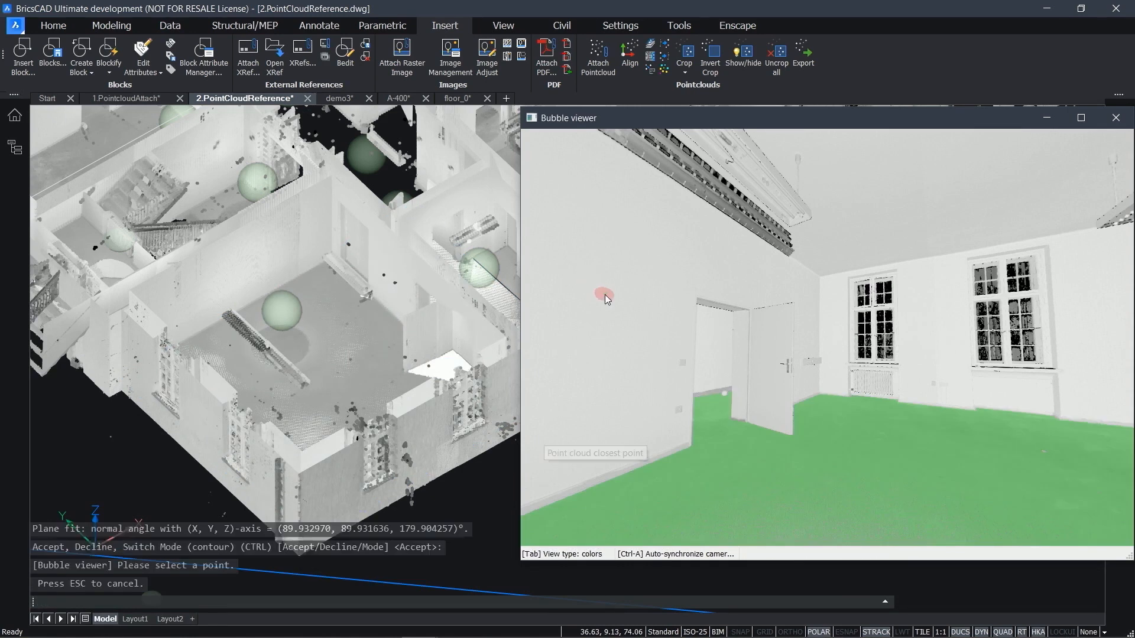
left_click_drag(604, 294, 726, 293)
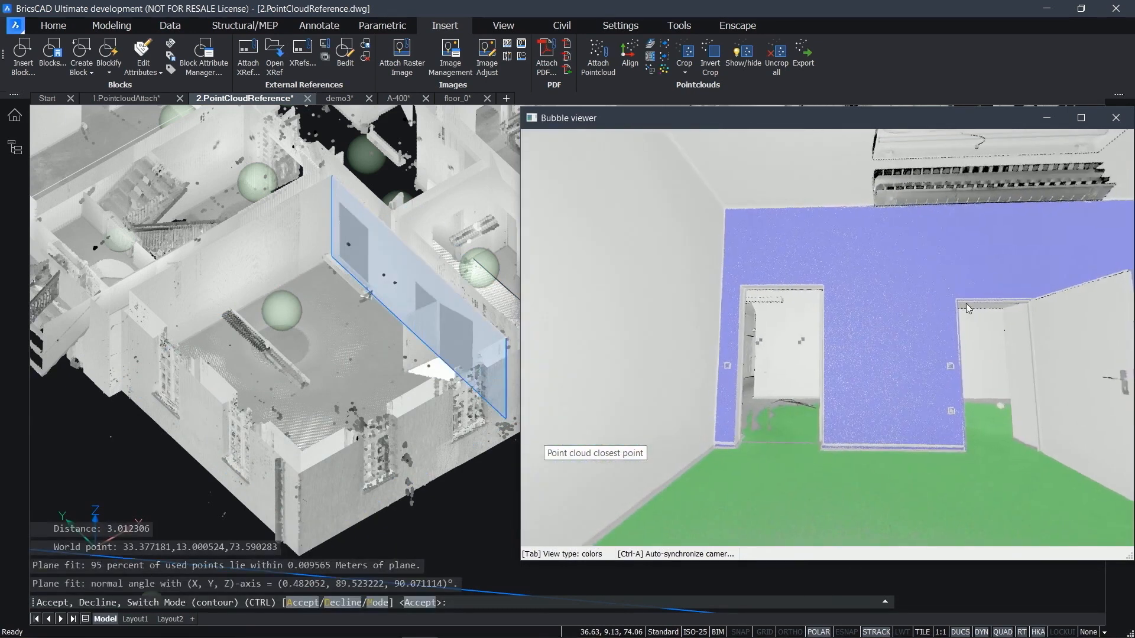
key("Return")
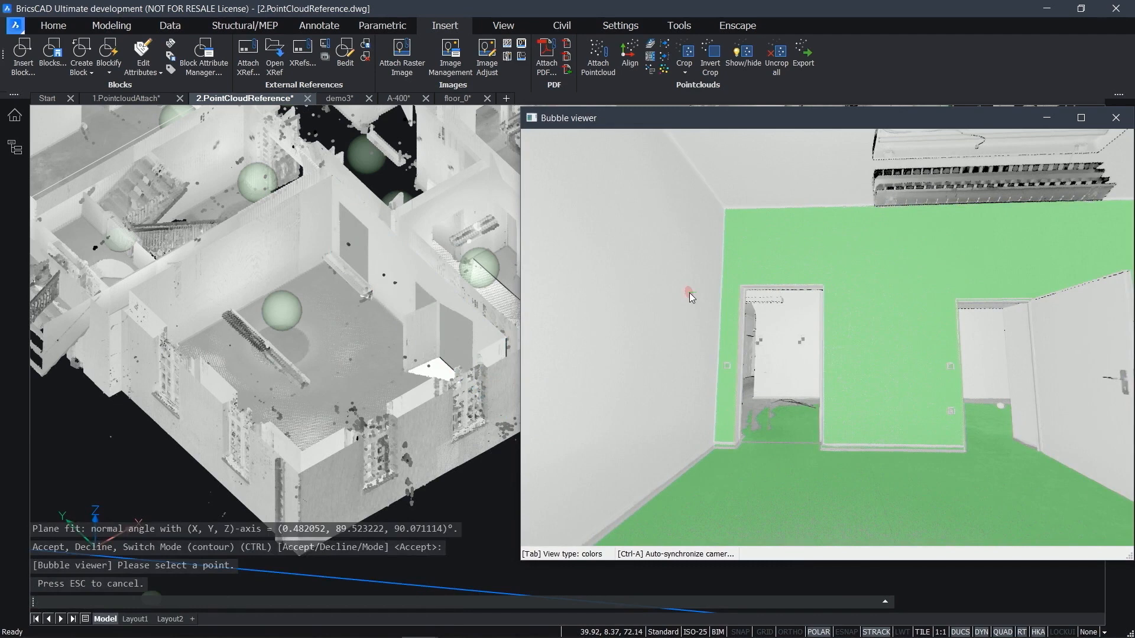
Fit planar surfaces to the blank wall beside the door wall and to the room's ceiling
left_click(690, 296)
key("Return")
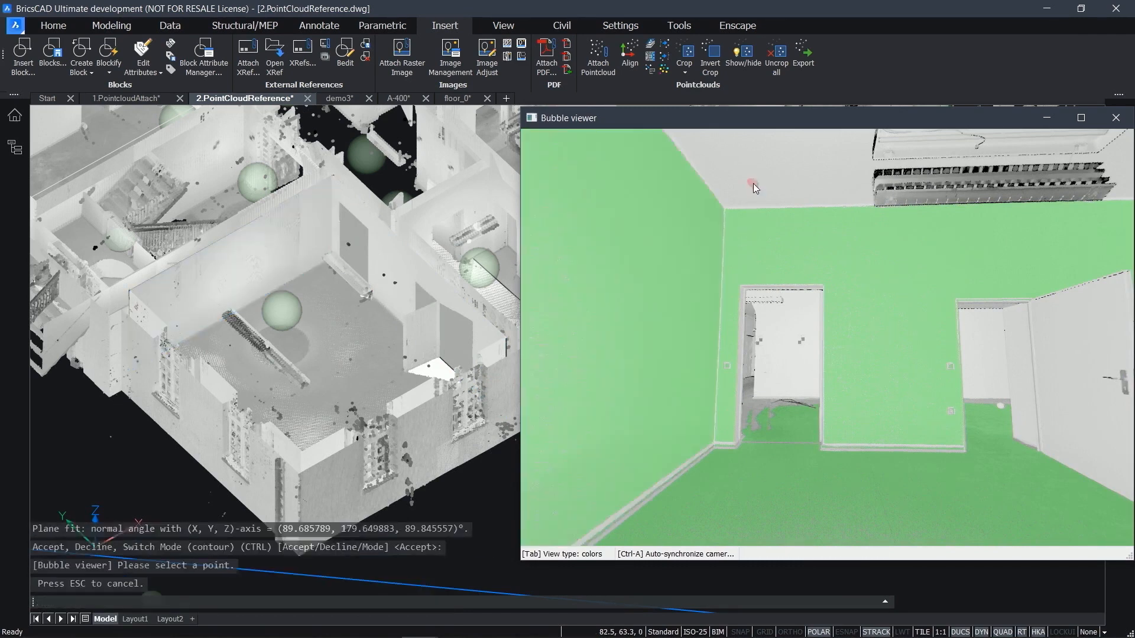
left_click(753, 185)
key("Return")
Fit a planar surface to the window wall with the checkered scan target on it
left_click_drag(987, 332, 618, 332)
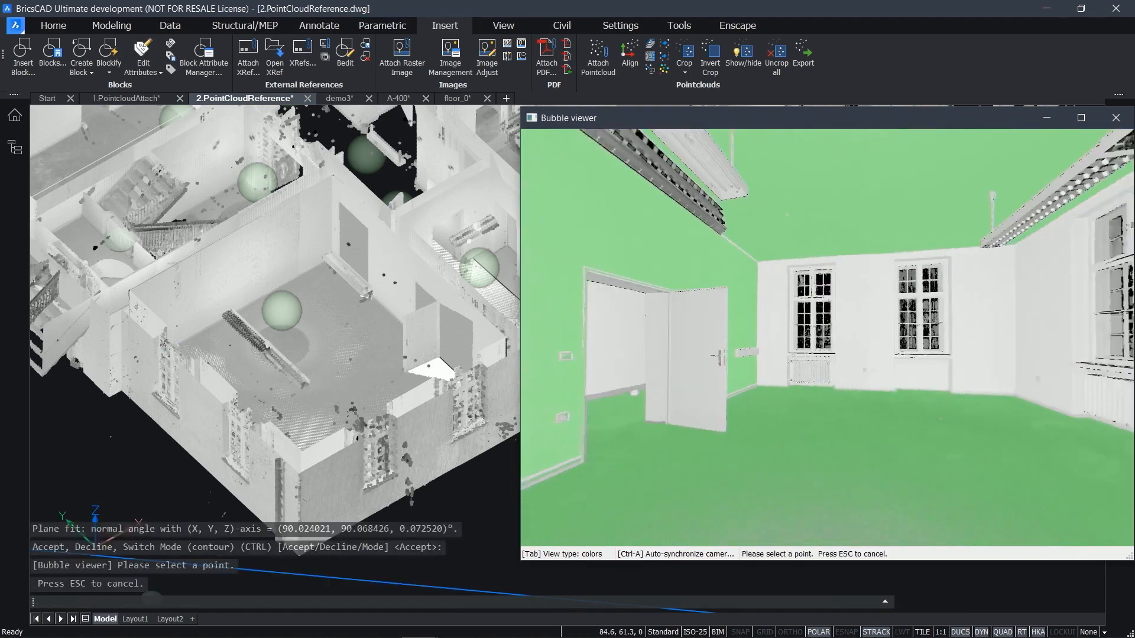
left_click_drag(780, 322, 633, 315)
left_click(887, 321)
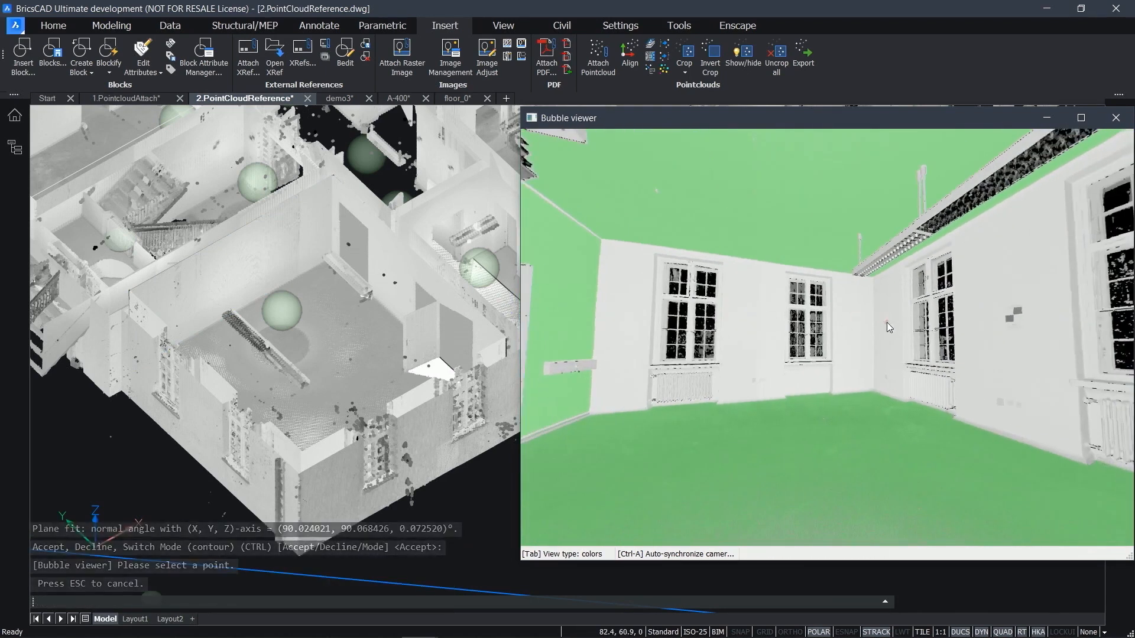
key("Return")
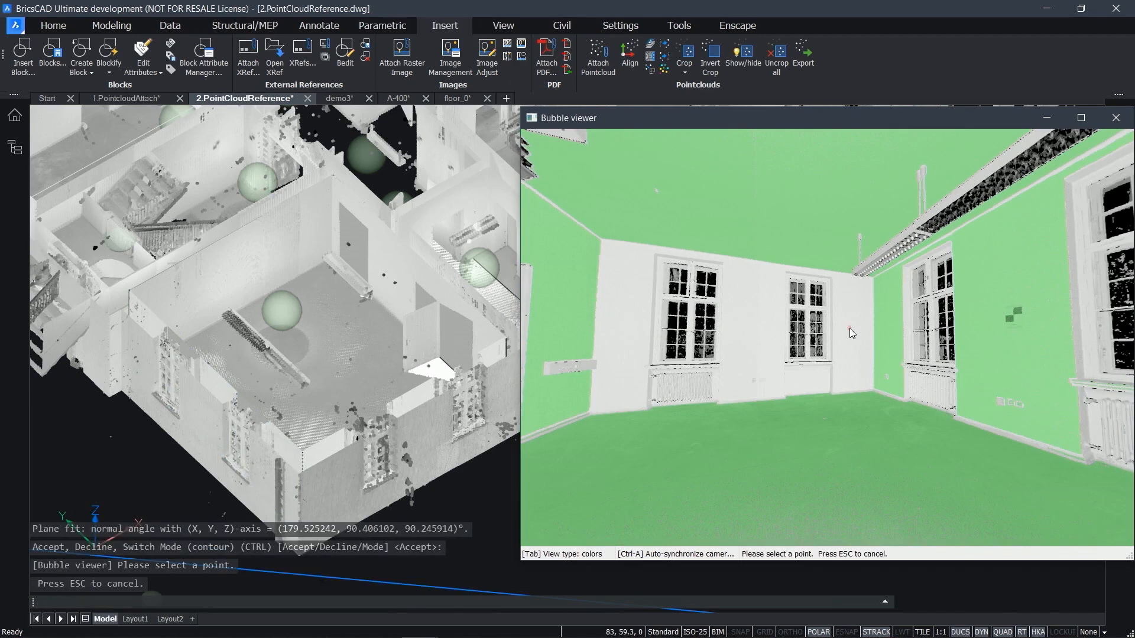
Fit a planar surface in contour mode to the remaining wall with two windows, and close the Bubble viewer
left_click(849, 328)
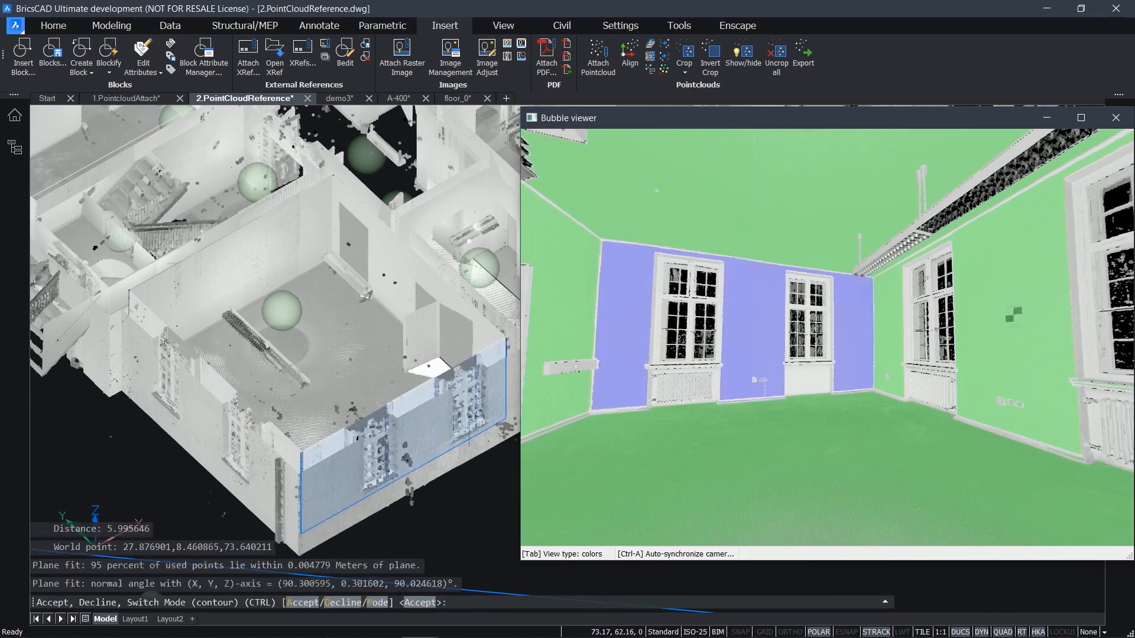
scroll(439, 415, "up", 2)
scroll(439, 416, "up", 5)
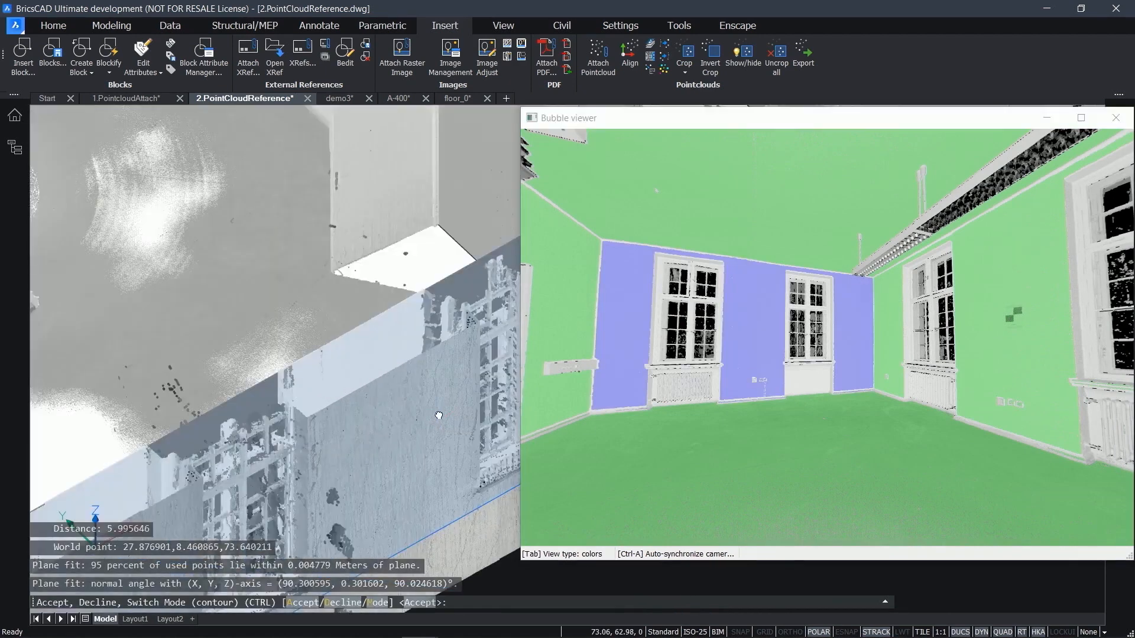
key("ctrl")
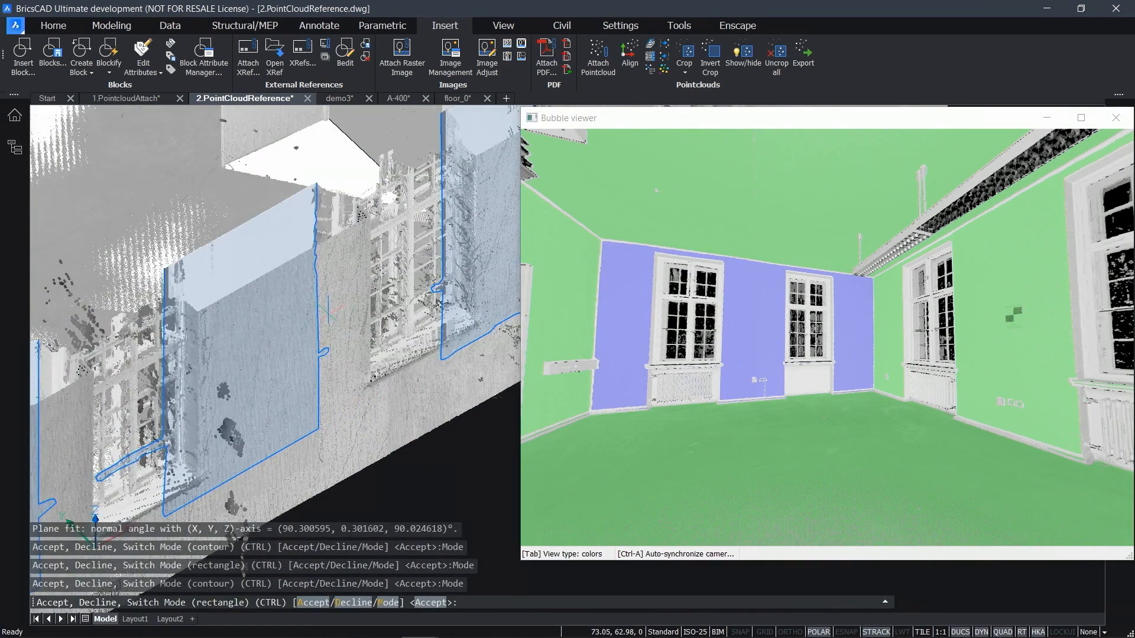
key("Return")
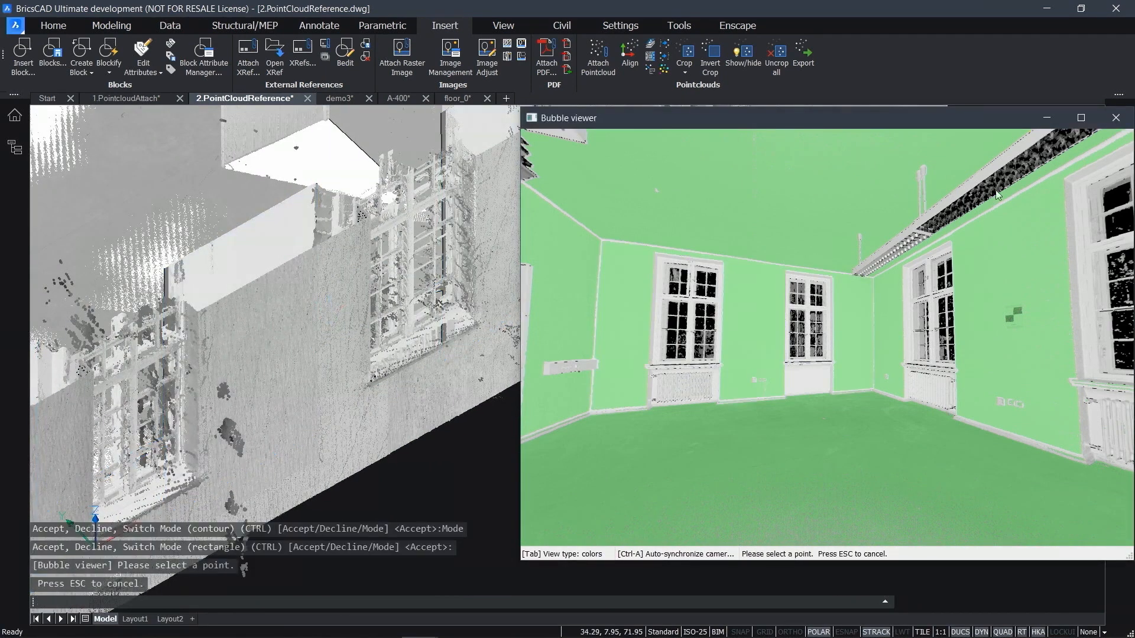
left_click(1116, 118)
Fit a plane to the partition wall between two neighbouring rooms directly in the model view, using solid mode without exporting diagnostics
scroll(369, 329, "down", 5)
middle_click_drag(441, 372, 650, 553)
middle_click_drag(583, 199, 599, 437)
middle_click_drag(561, 210, 557, 290)
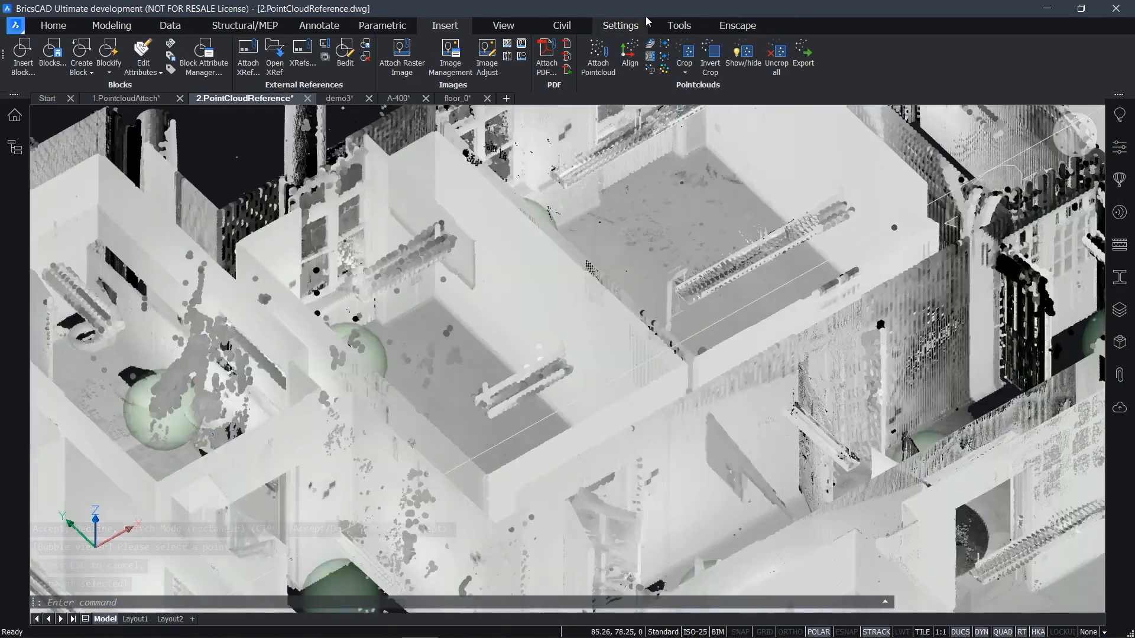
left_click(650, 57)
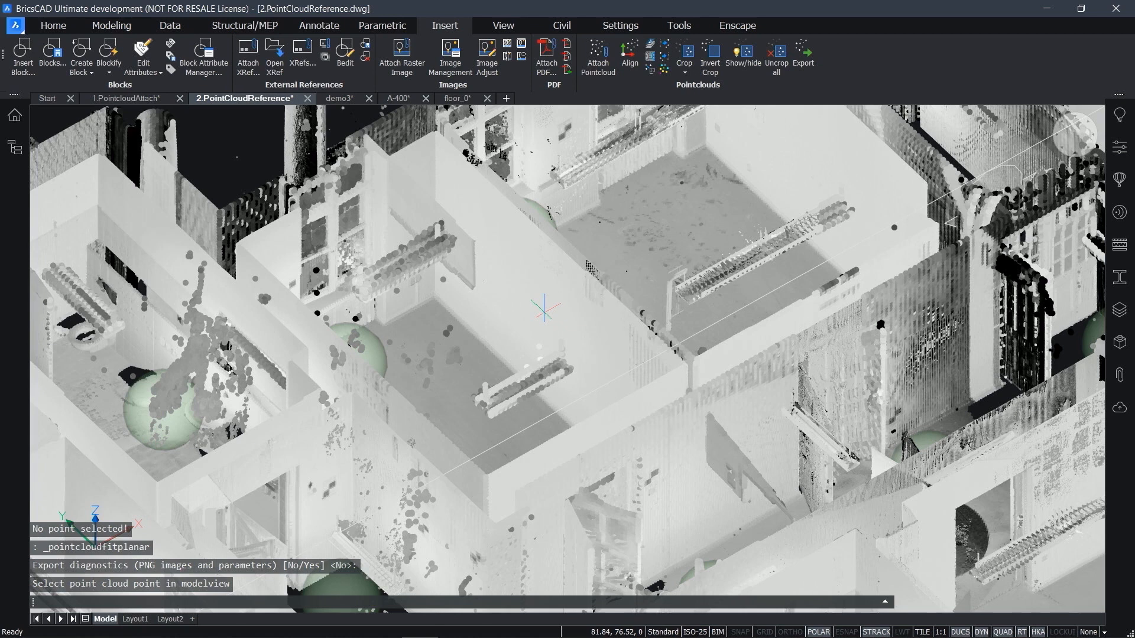
left_click(545, 308)
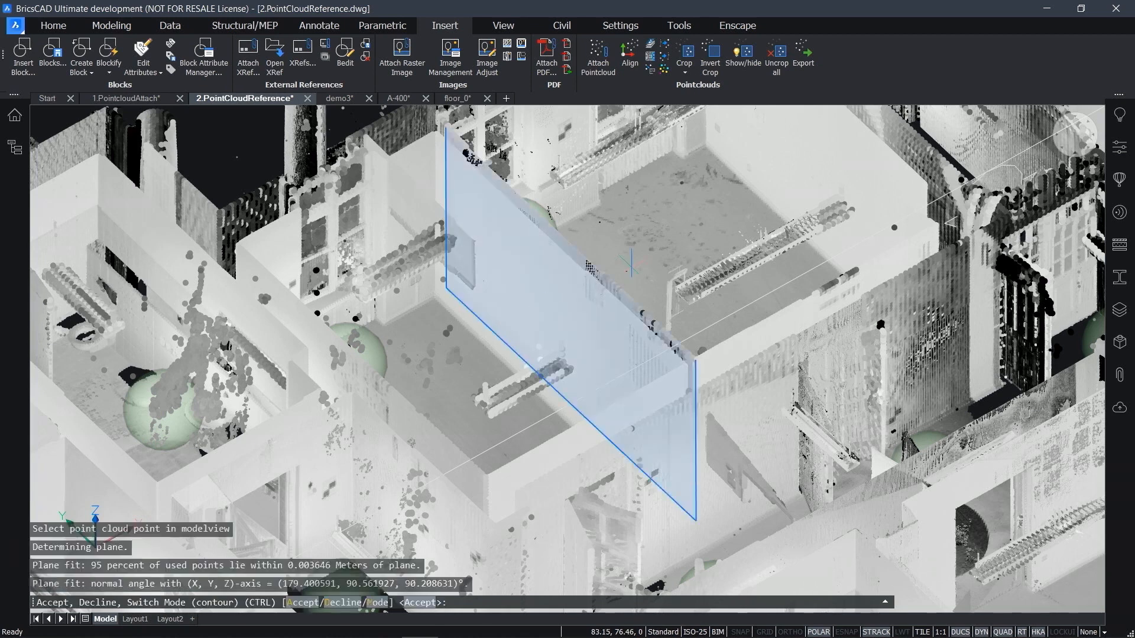
key("ctrl")
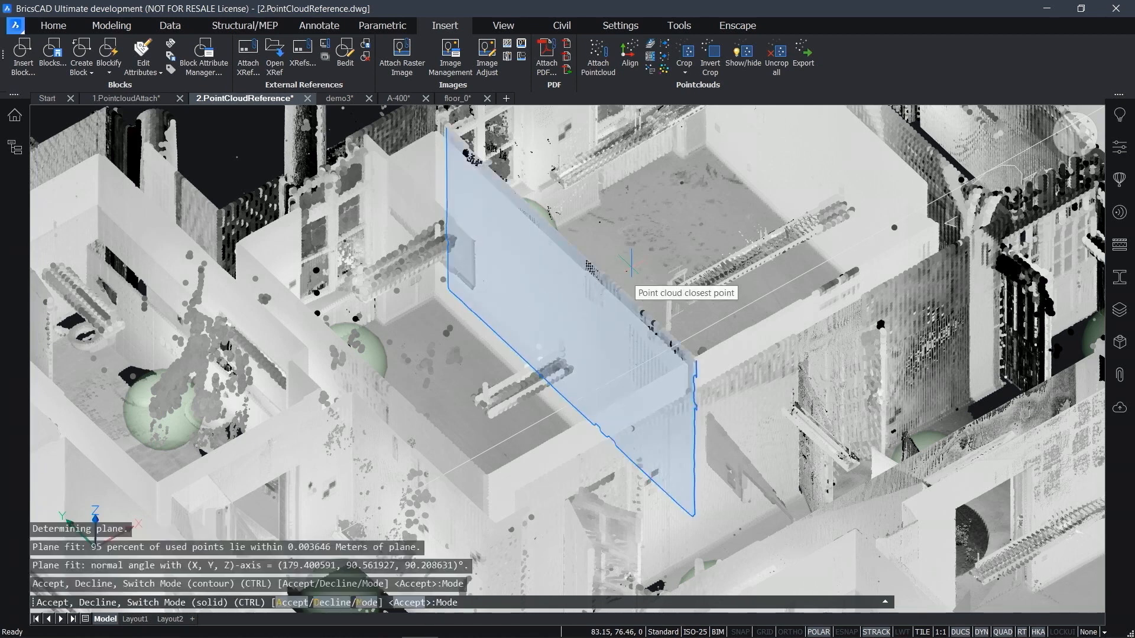
key("ctrl")
key("Return")
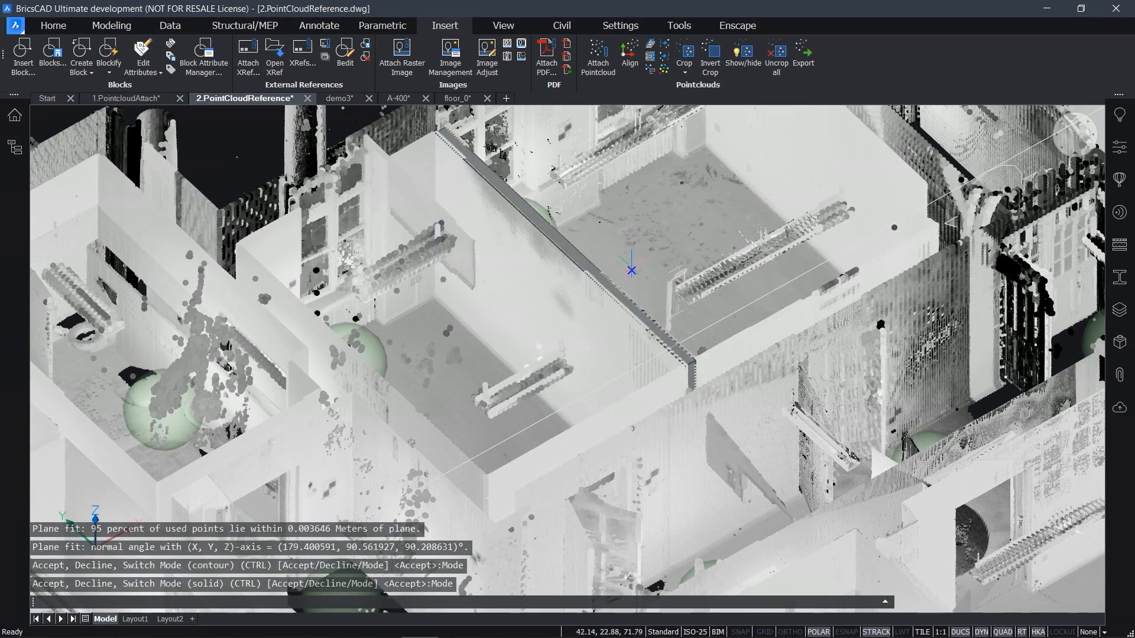
key("Escape")
Turn off clip display for the floor_0 section
scroll(586, 306, "down", 3)
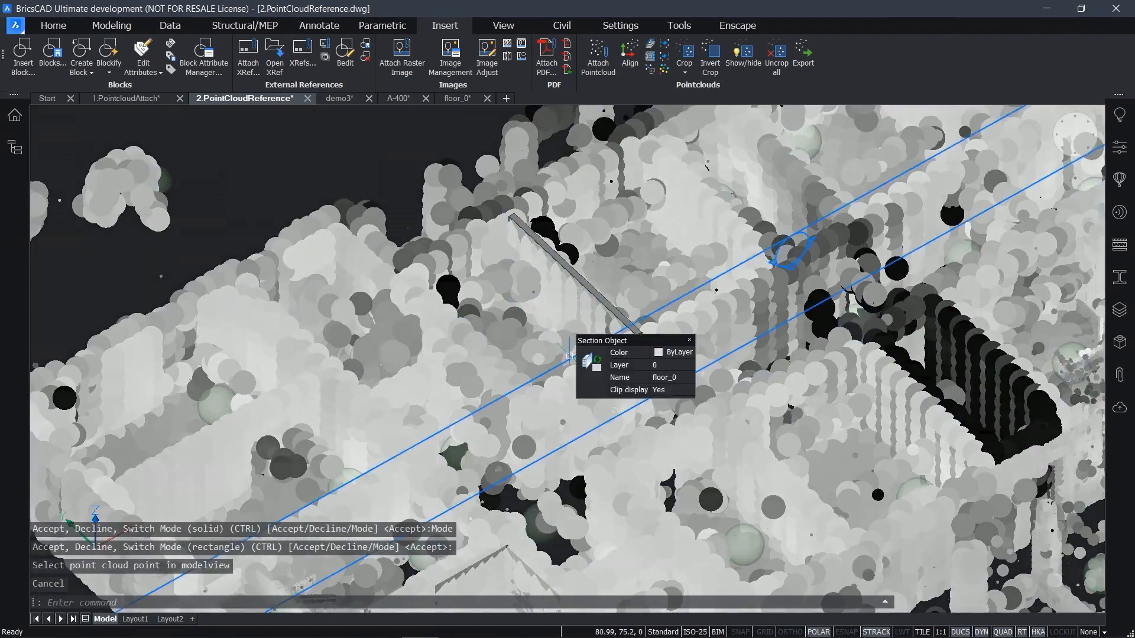
left_click(593, 365)
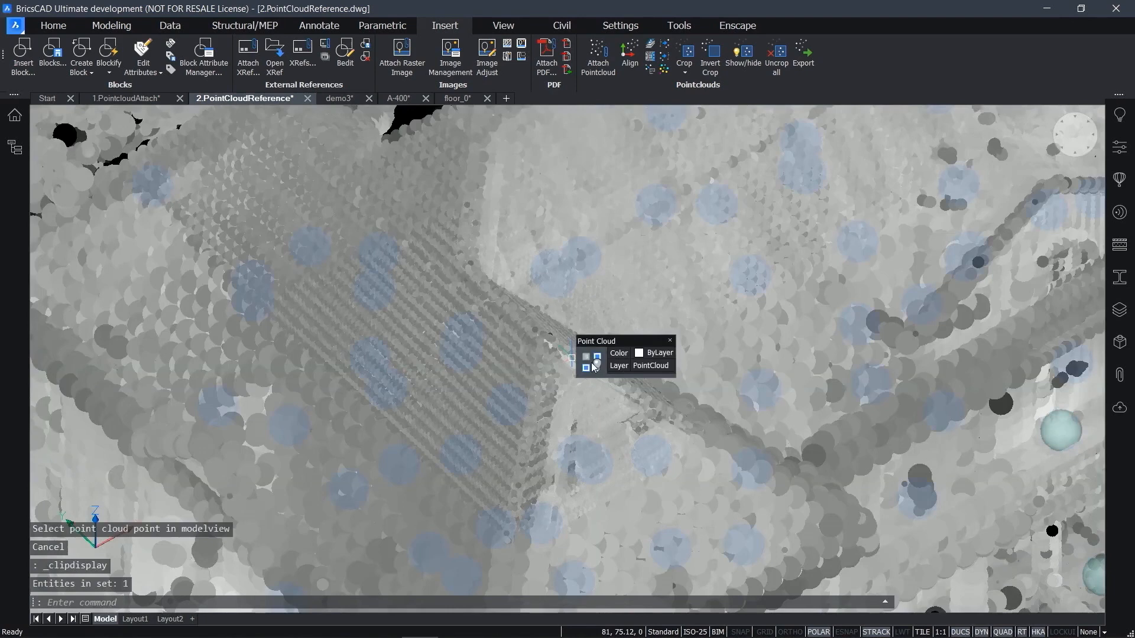
Hide the point cloud so only the fitted surfaces and the wall solid are displayed
left_click(596, 365)
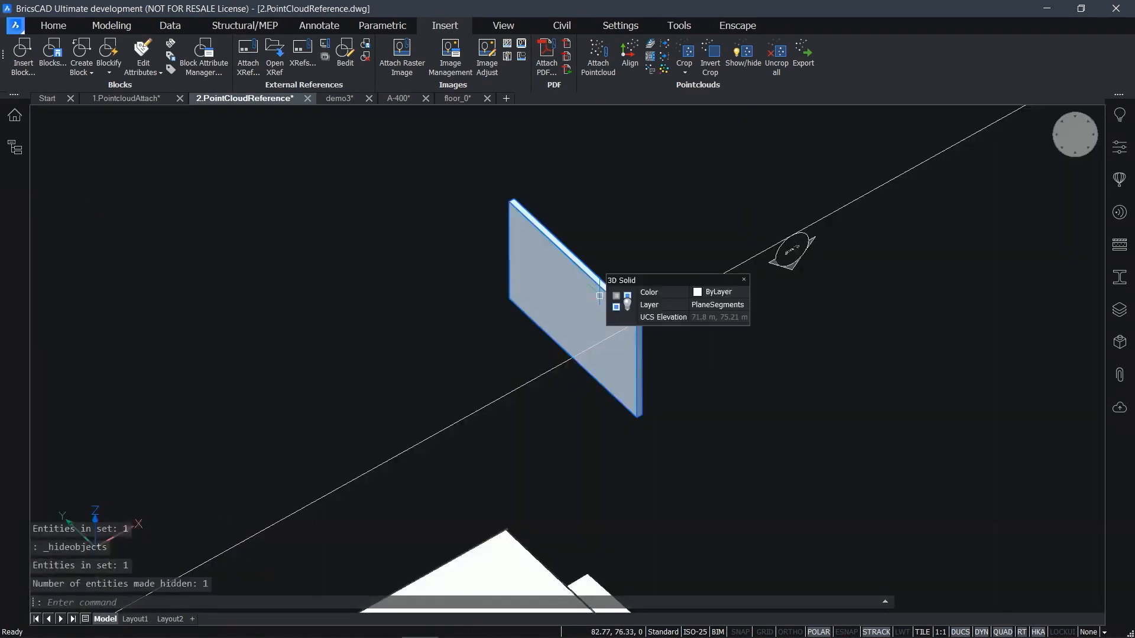
left_click(600, 296)
key("Escape")
Connect the fitted wall surfaces that meet at two corners of the room using LConnect
middle_click_drag(667, 473, 794, 350)
scroll(758, 342, "up", 2)
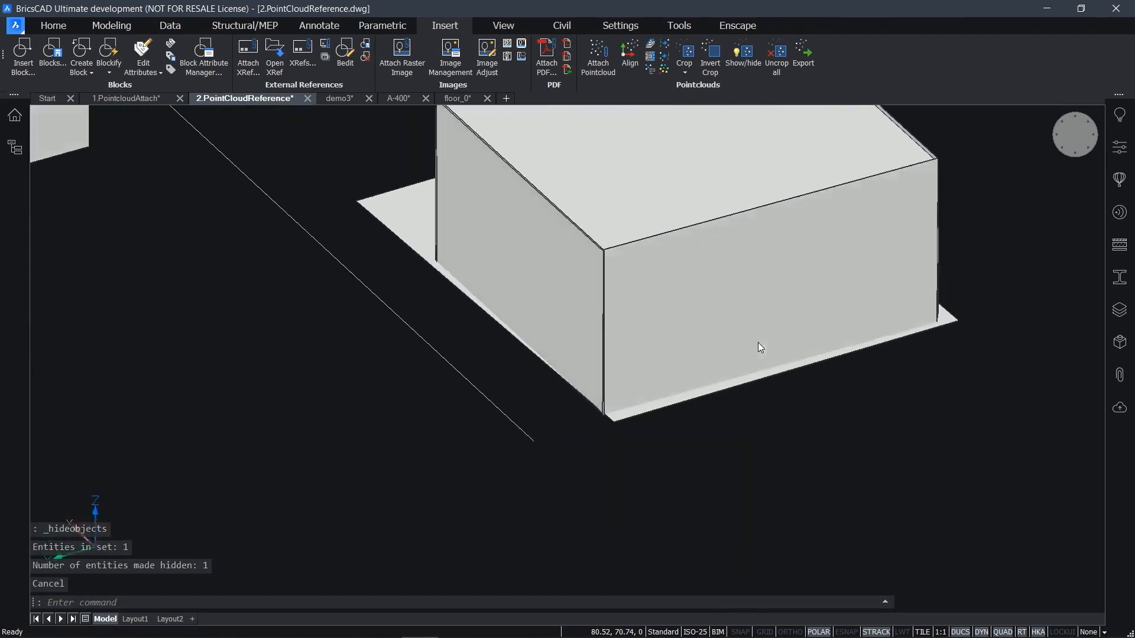
scroll(759, 347, "up", 3)
left_click(587, 338)
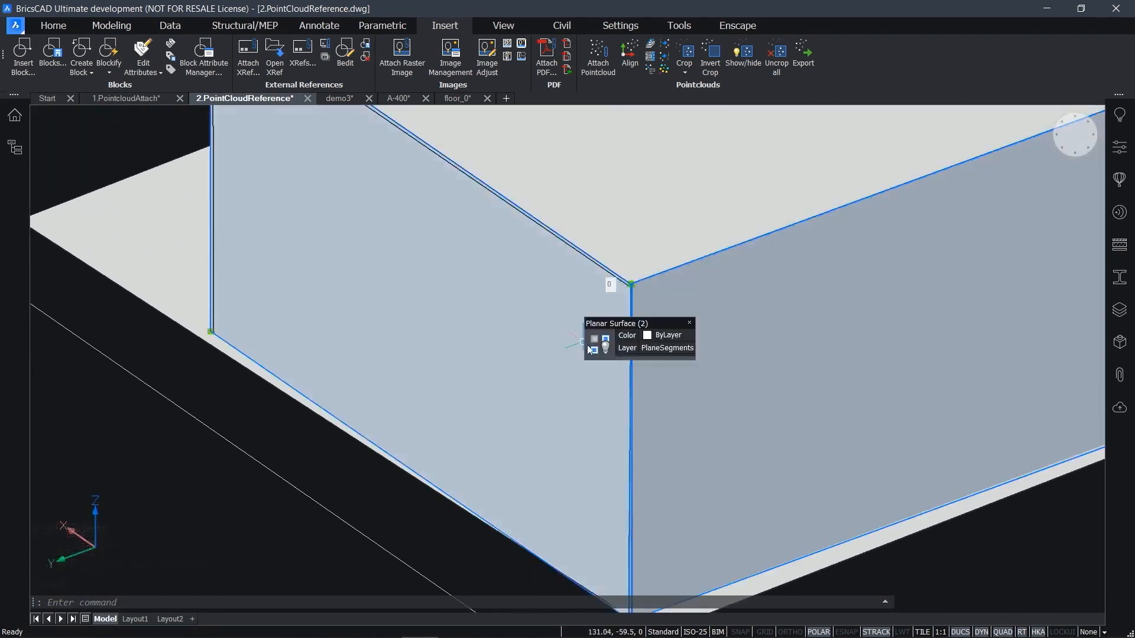
left_click(623, 345)
middle_click_drag(604, 343, 550, 384, "shift")
left_click_drag(550, 384, 458, 363)
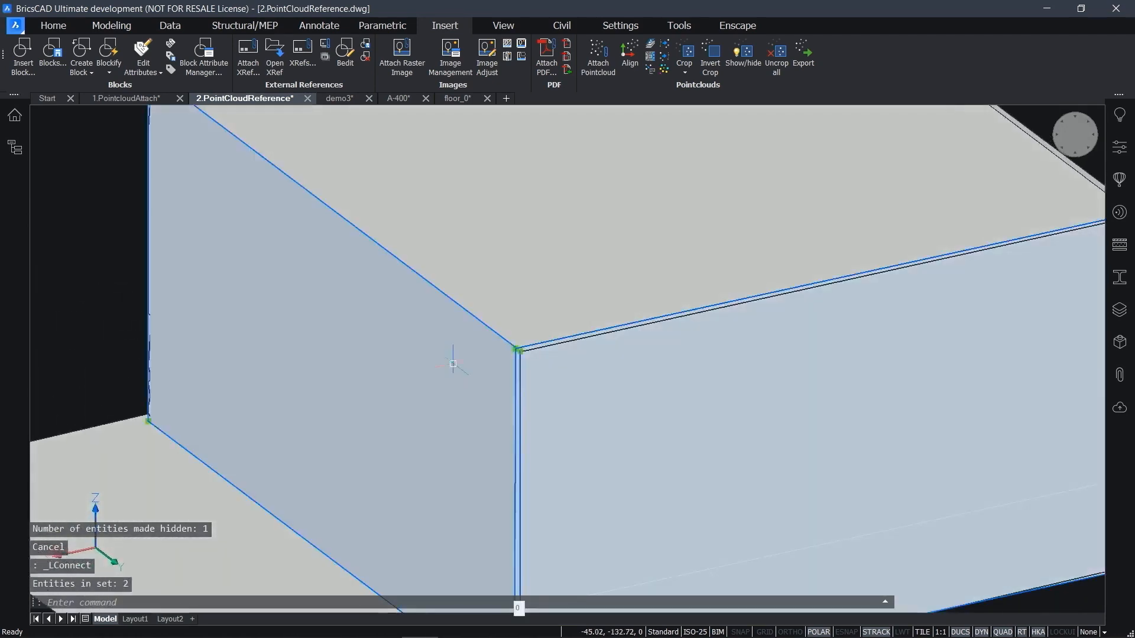
left_click(478, 368)
Connect the room's top planar surface to the adjoining wall surface with LConnect and clear the selection
left_click(532, 322)
left_click(541, 381)
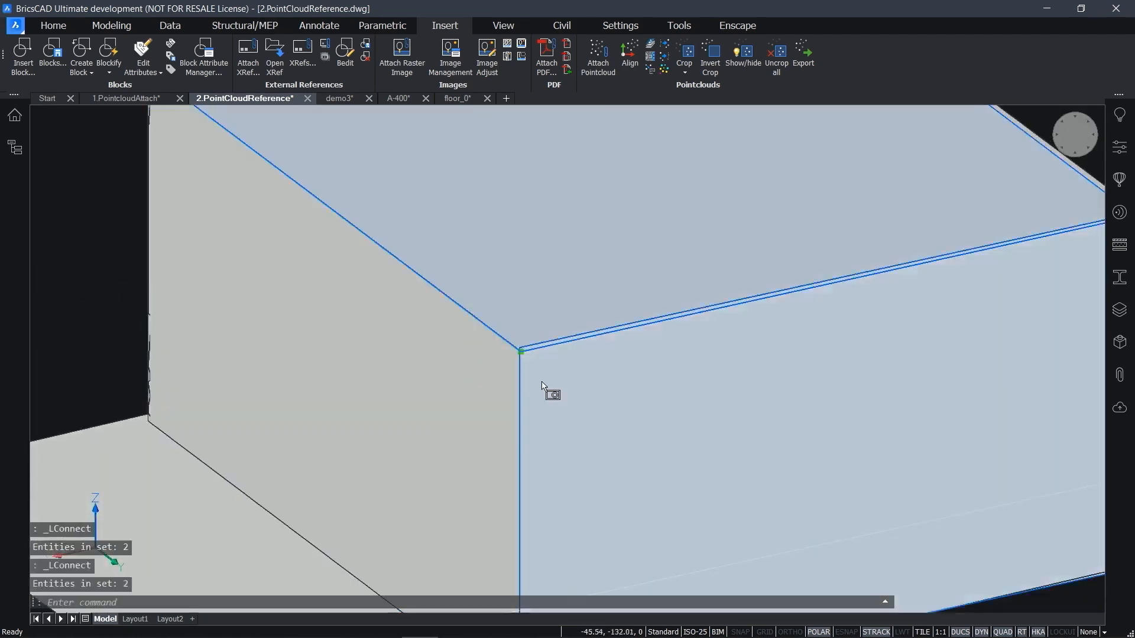
scroll(565, 385, "down", 5)
key("Escape")
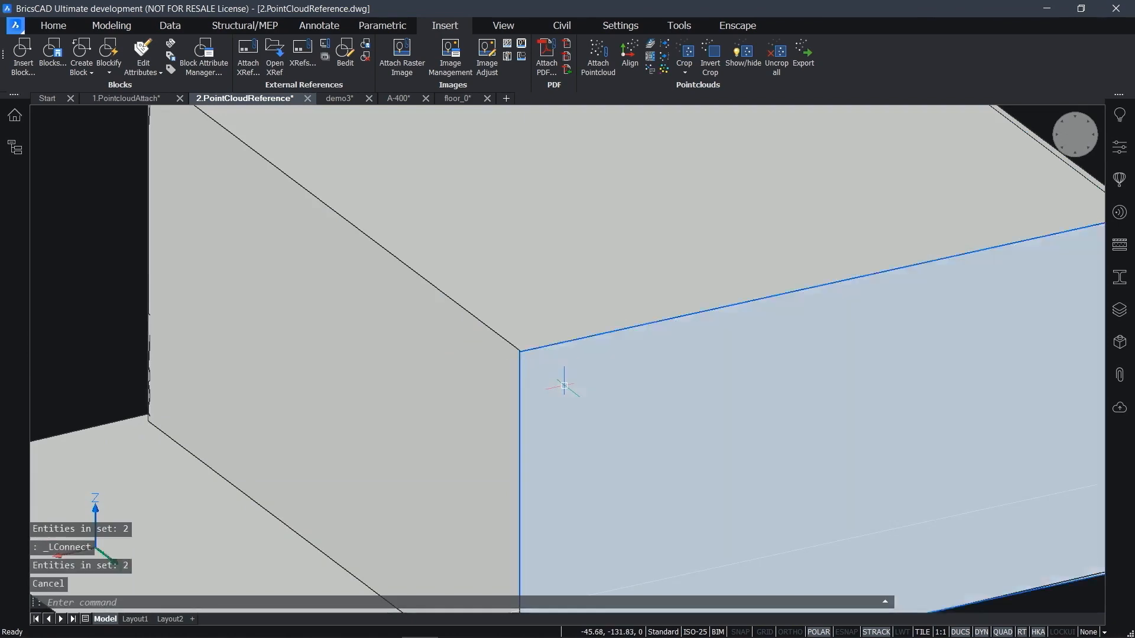
scroll(565, 385, "down", 2)
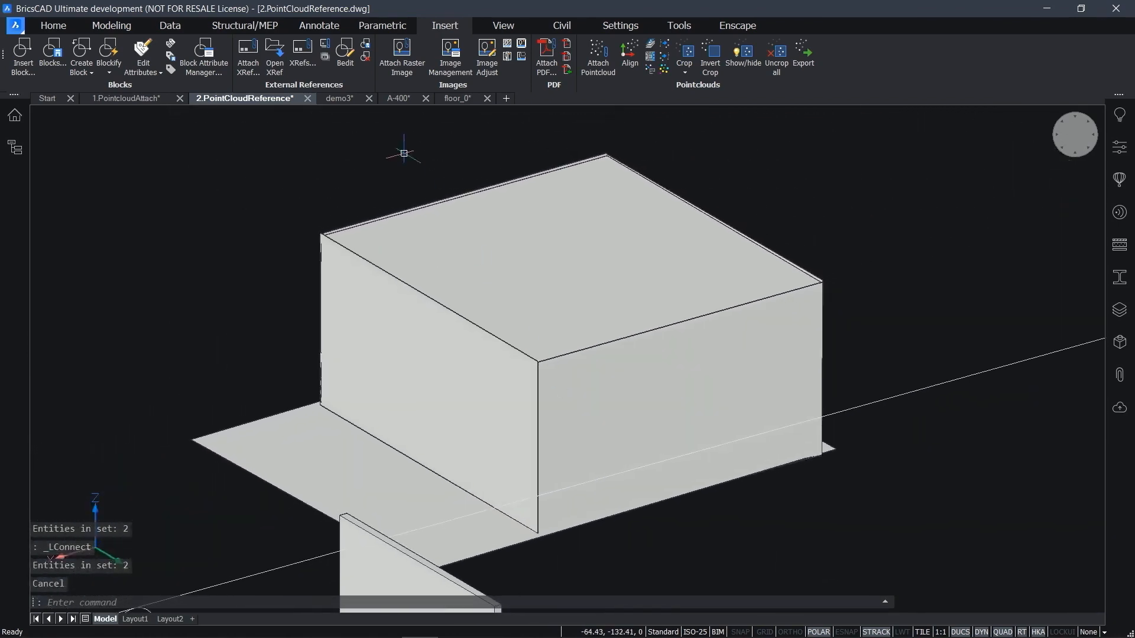
Switch to the demo3 drawing and examine the elevator model placed inside the church point cloud
left_click(355, 99)
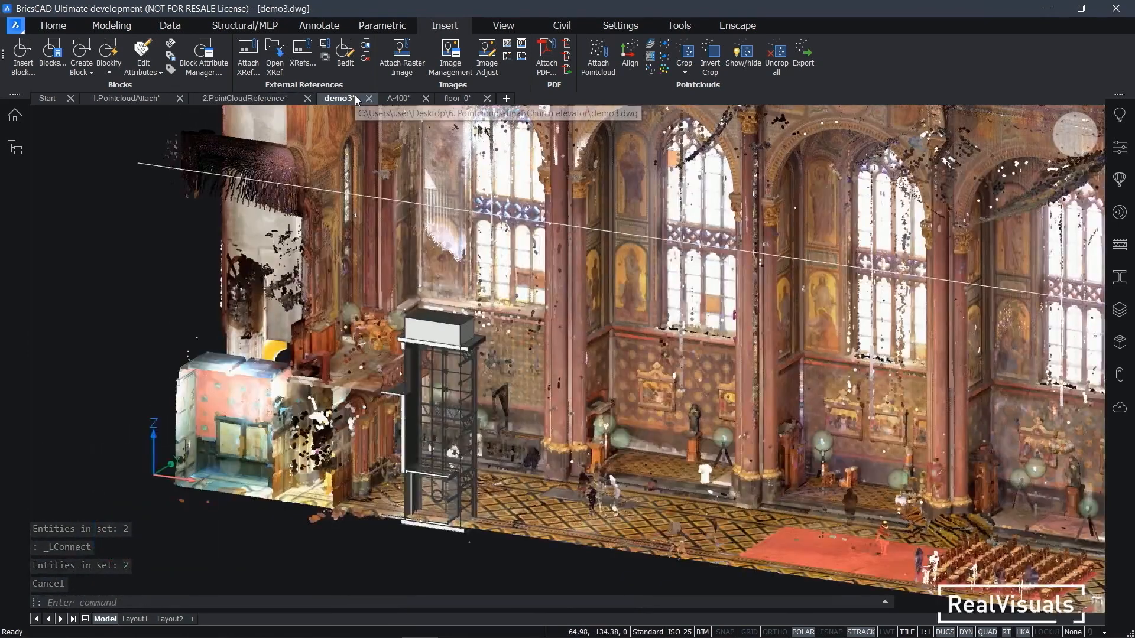
scroll(339, 398, "down", 3)
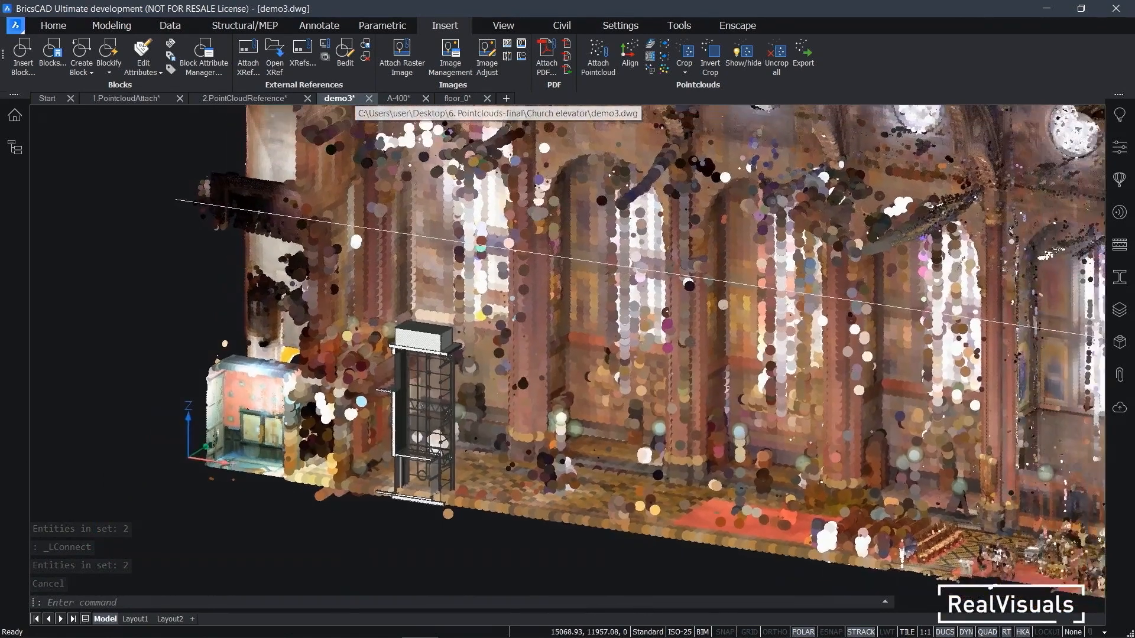
mouse_move(566, 444)
middle_click_drag(565, 445, 751, 489, "shift")
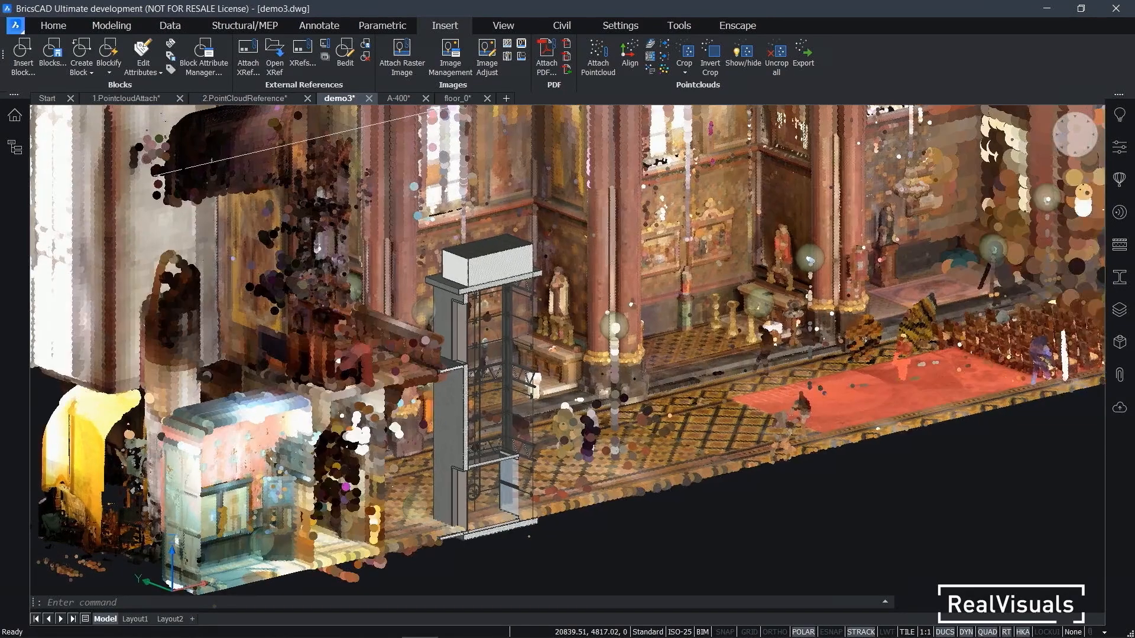
scroll(205, 363, "up", 1)
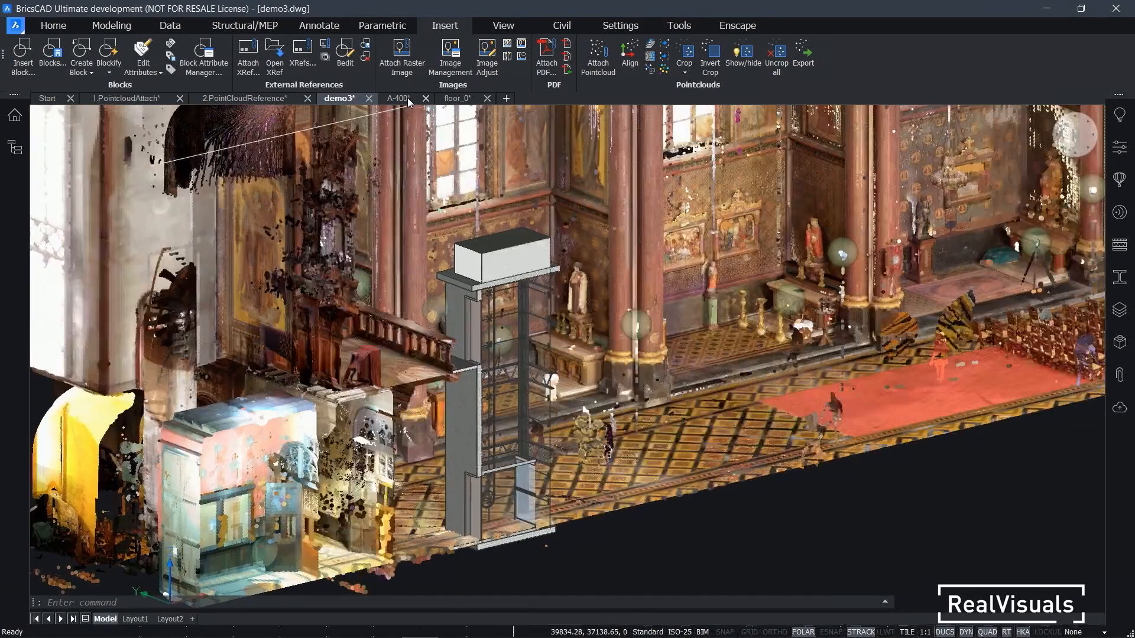
Switch to the A-400 section sheet and examine the elevator section, its tags and its levels against the church point cloud
left_click(406, 98)
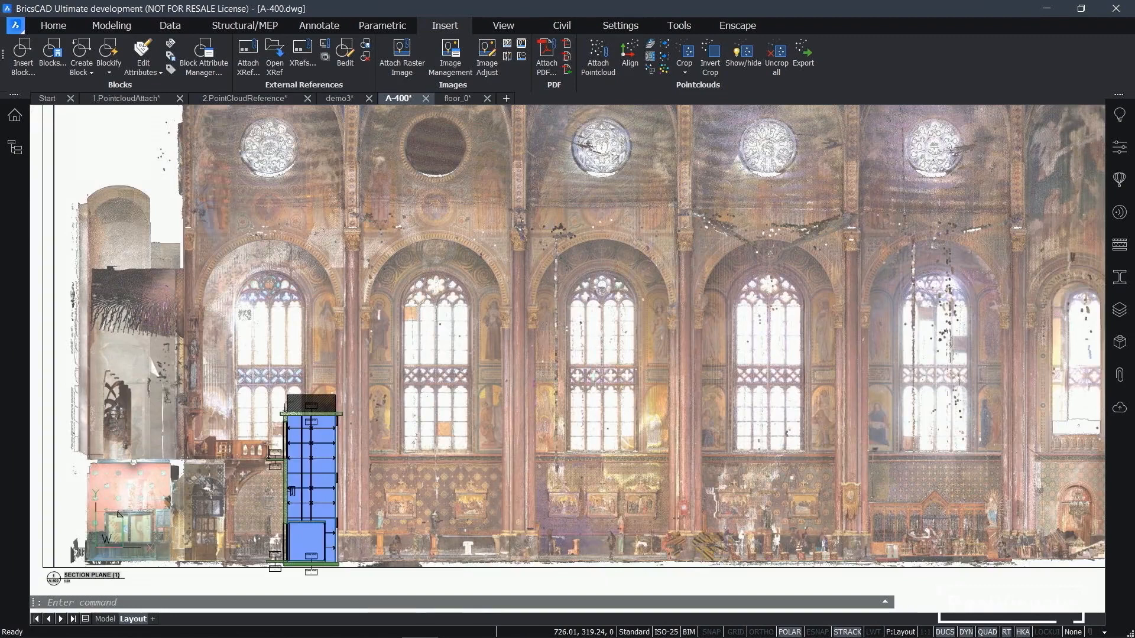
scroll(591, 362, "down", 5)
scroll(478, 412, "up", 4)
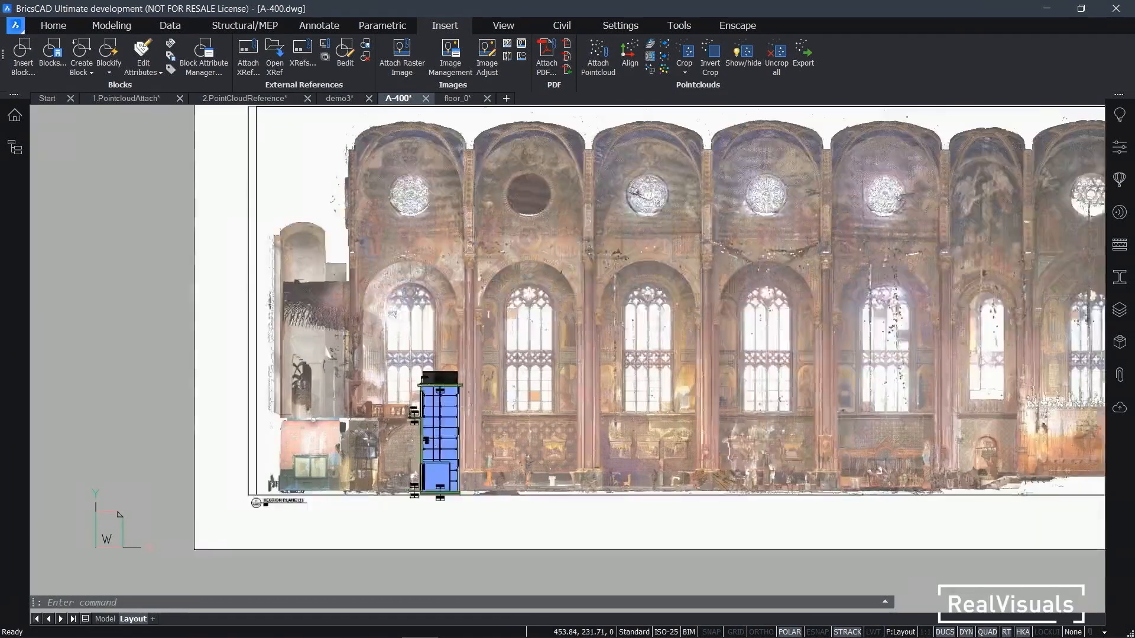
middle_click_drag(394, 440, 574, 359)
scroll(574, 358, "up", 3)
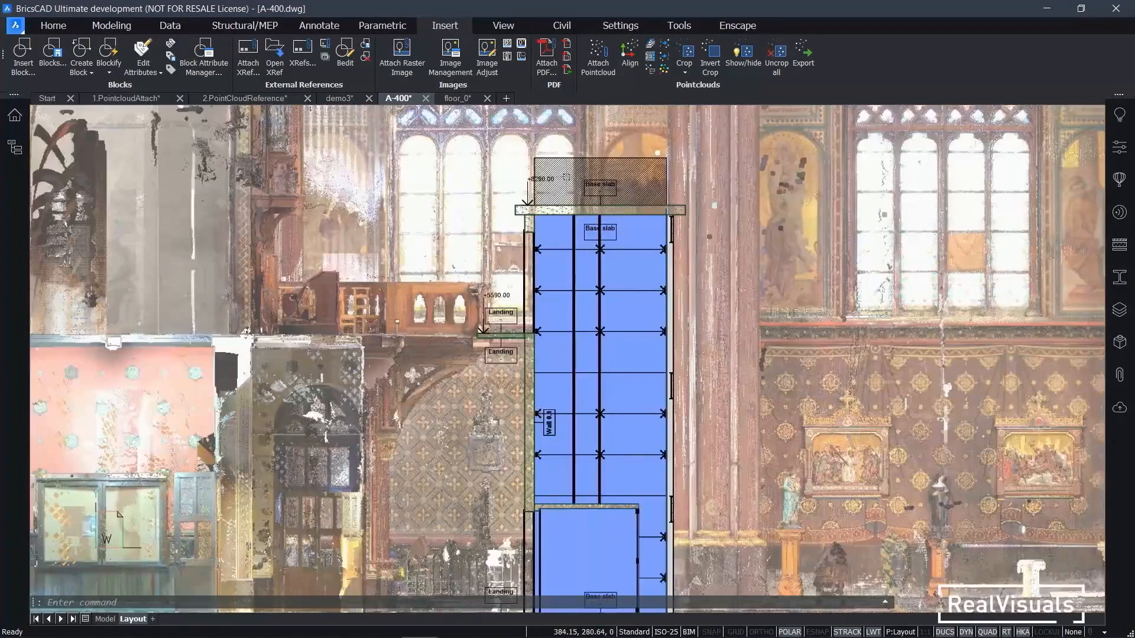
scroll(591, 364, "up", 4)
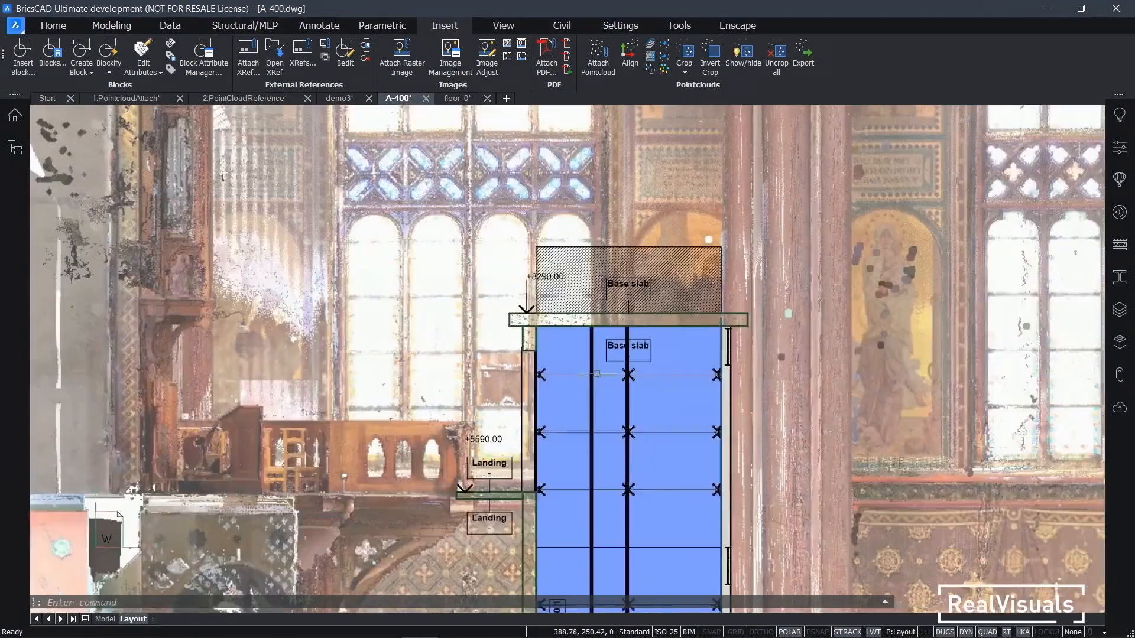
scroll(597, 374, "down", 3)
middle_click_drag(600, 447, 566, 279)
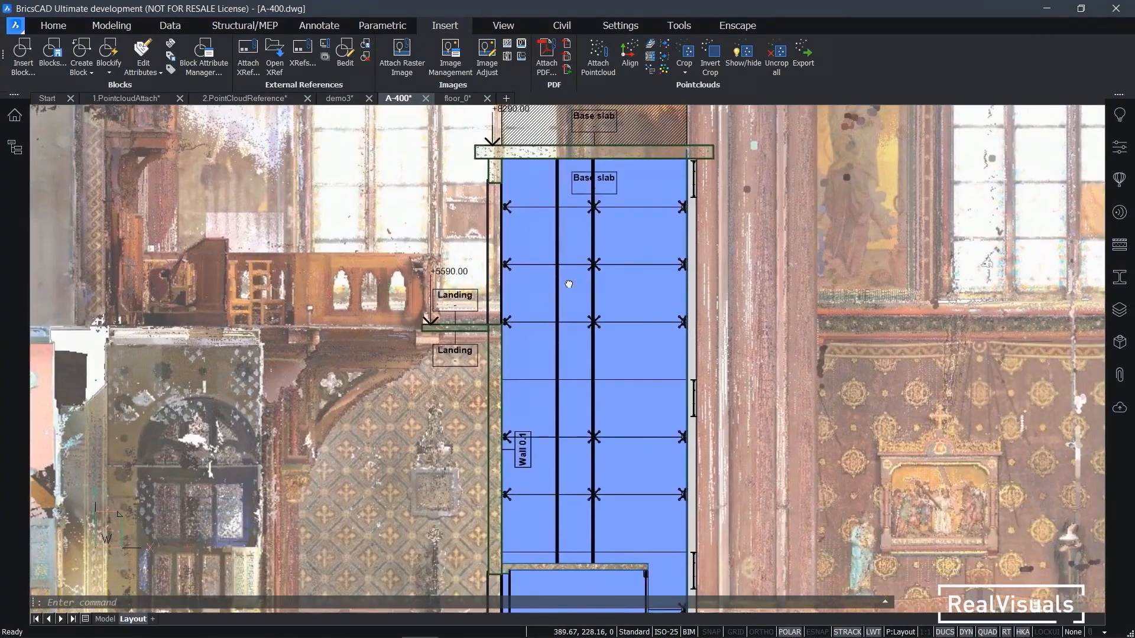
middle_click_drag(572, 477, 548, 275)
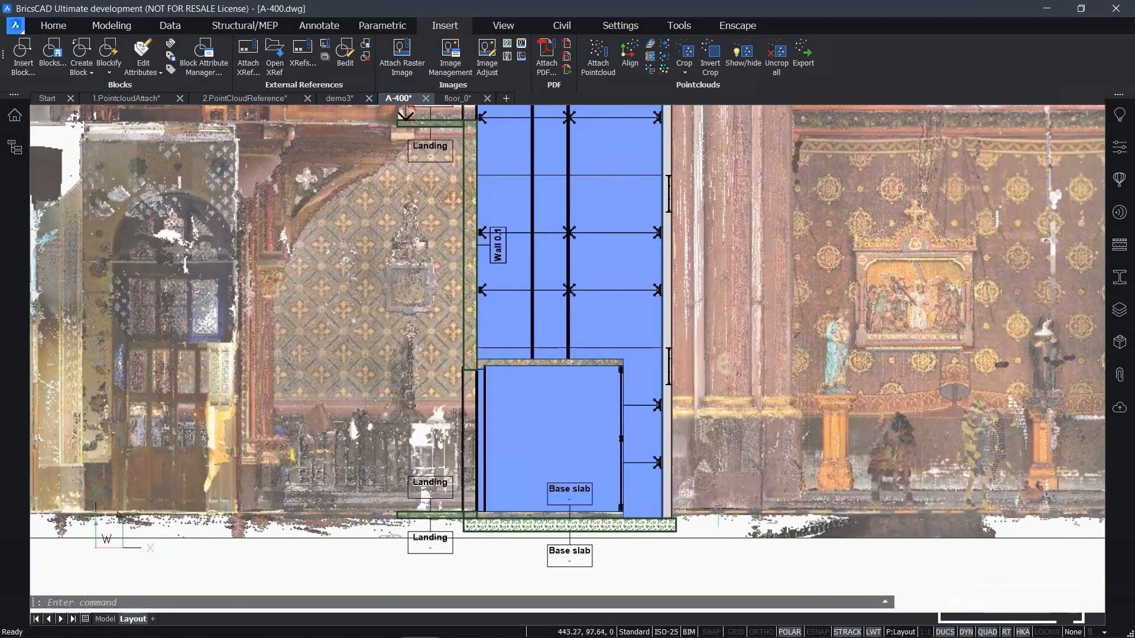
scroll(718, 425, "down", 3)
middle_click_drag(778, 295, 598, 379)
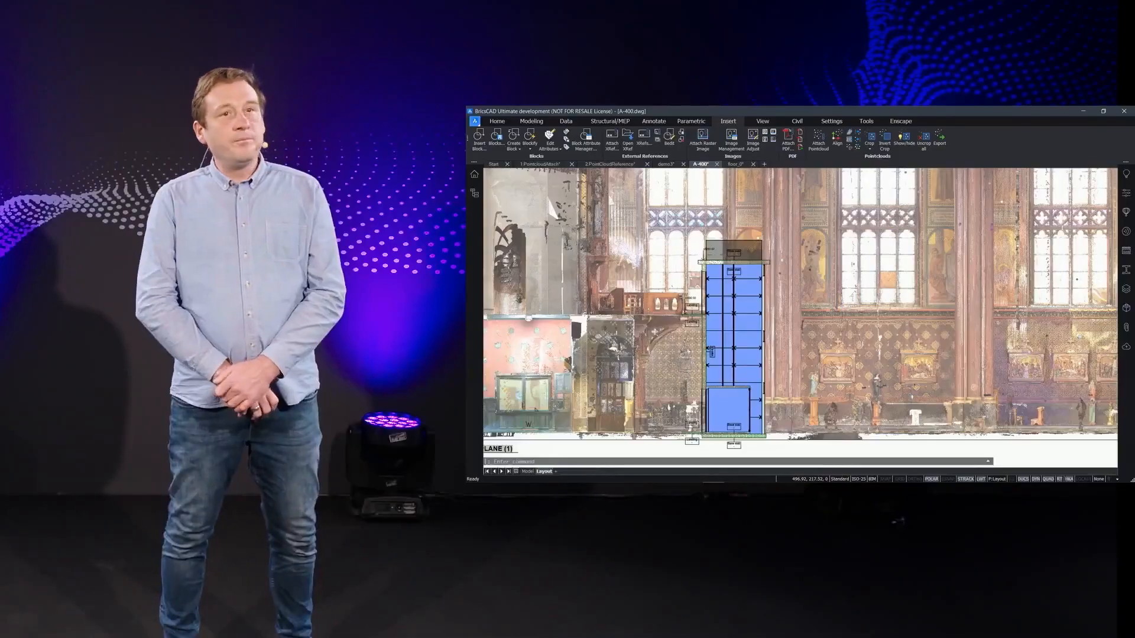